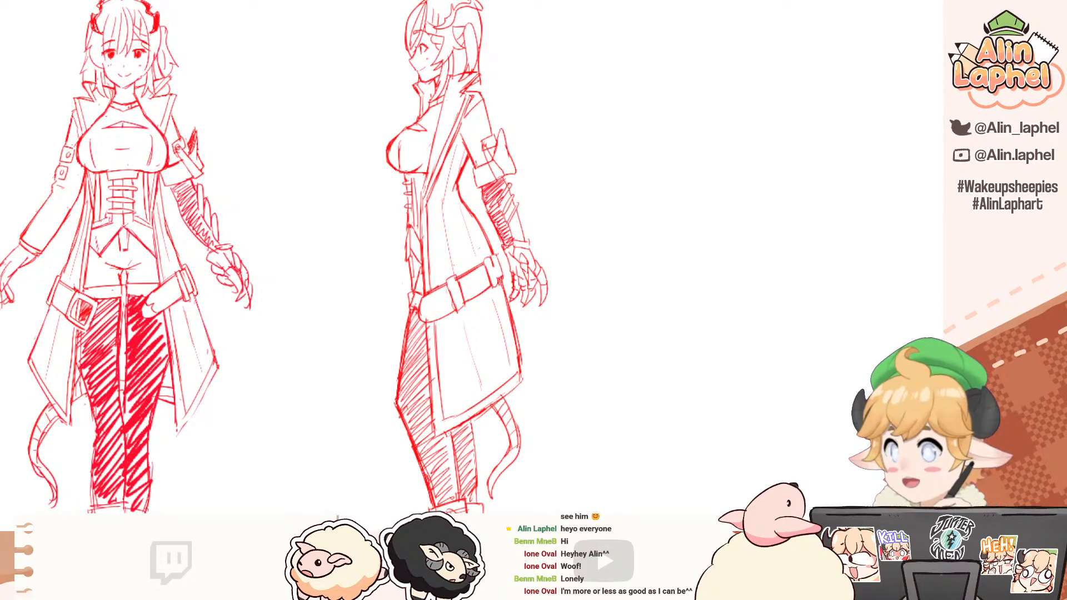
Step: Add denser hatching to the trouser legs below the coat of the side-view figure
scroll(413, 309, down, 1)
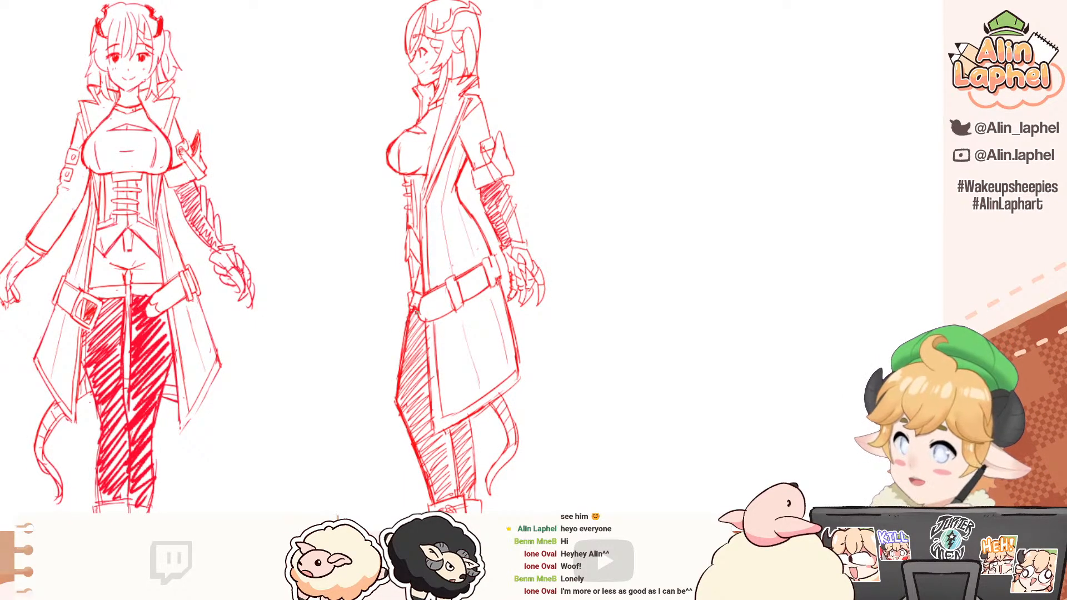
mouse_move(418, 325)
mouse_down()
mouse_move(401, 352)
mouse_move(400, 390)
mouse_up()
drag(425, 362, 401, 397)
mouse_move(419, 382)
mouse_down()
mouse_move(401, 405)
mouse_move(411, 397)
mouse_move(391, 299)
mouse_move(404, 303)
mouse_up()
drag(420, 291, 391, 335)
drag(418, 305, 394, 345)
mouse_move(419, 316)
mouse_down()
mouse_move(393, 347)
mouse_move(400, 339)
mouse_up()
mouse_move(419, 321)
mouse_down()
mouse_move(399, 352)
mouse_move(420, 419)
mouse_up()
mouse_move(452, 354)
mouse_down()
mouse_move(451, 391)
mouse_move(440, 360)
mouse_up()
drag(449, 380, 444, 406)
drag(461, 344, 466, 417)
Step: Darken the base and tip of the horn on the side-view head with solid shading strokes
drag(375, 163, 366, 383)
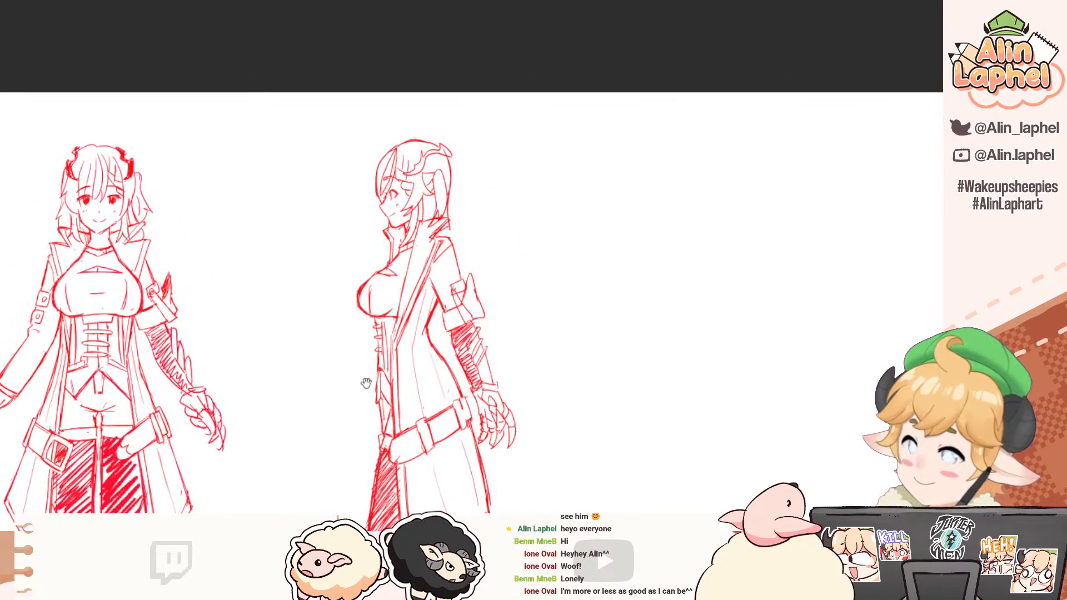
drag(414, 196, 425, 219)
drag(414, 108, 411, 207)
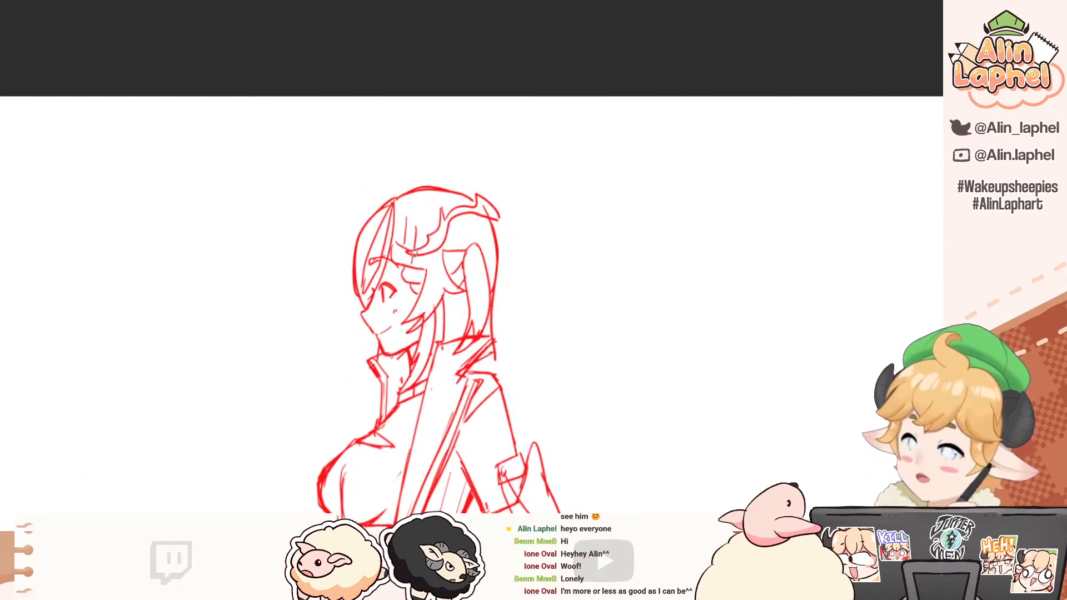
mouse_move(416, 249)
mouse_down()
mouse_move(438, 252)
mouse_move(444, 208)
mouse_move(441, 230)
mouse_move(454, 211)
mouse_move(488, 211)
mouse_move(470, 207)
mouse_move(479, 194)
mouse_move(483, 211)
mouse_move(486, 203)
mouse_move(449, 213)
mouse_up()
drag(381, 186, 354, 161)
drag(353, 203, 374, 146)
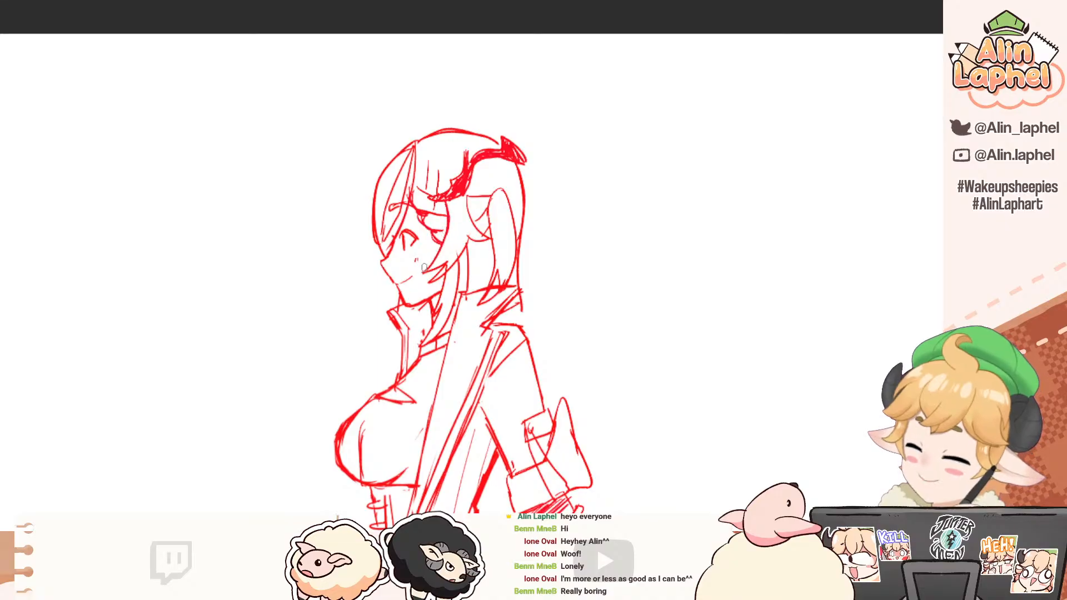
Step: Erase the rough crossing lines at the back of the side-view figure's collar using a smaller eraser
drag(433, 263, 430, 225)
key(e)
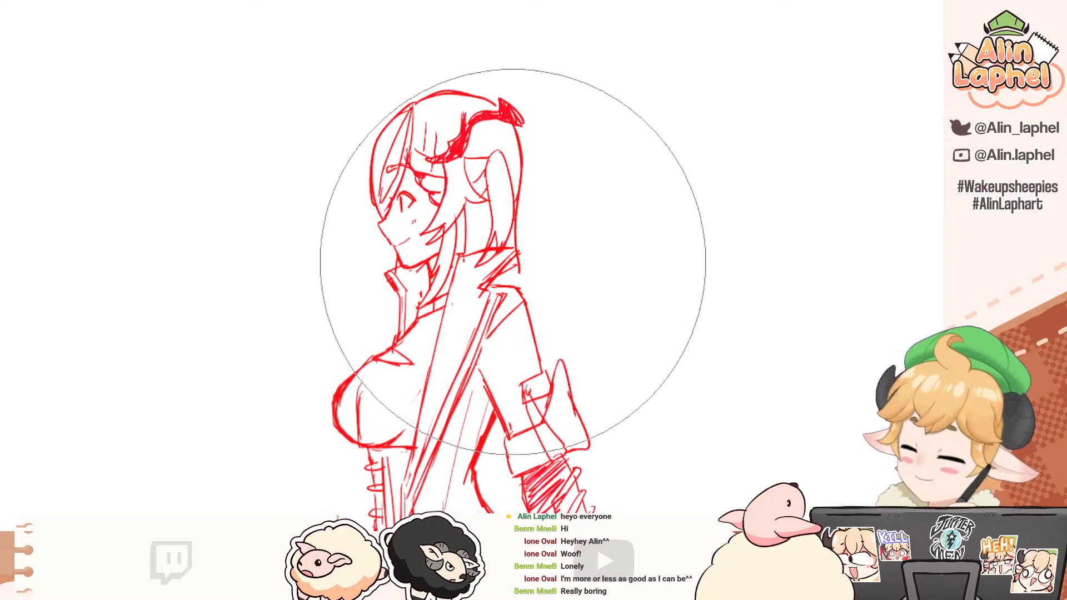
mouse_move(514, 262)
mouse_down()
mouse_move(502, 260)
mouse_move(484, 289)
mouse_up()
key(bracketleft)
key(bracketleft)
key(bracketleft)
key(bracketleft)
key(bracketleft)
key(bracketleft)
Step: Redraw the lower end of the hair strand and the rounded back of the collar on the side view
key(p)
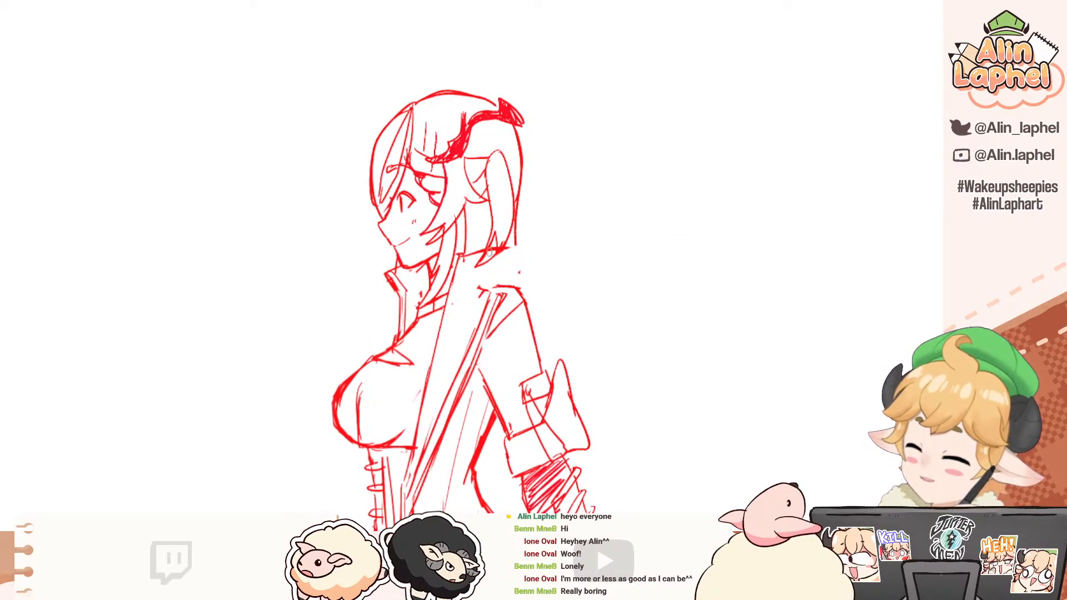
mouse_move(487, 250)
mouse_down()
mouse_move(481, 286)
mouse_move(502, 259)
mouse_move(473, 290)
mouse_move(516, 255)
mouse_move(505, 282)
mouse_move(496, 250)
mouse_move(475, 268)
mouse_up()
key(e)
key(ctrl+z)
key(ctrl+y)
key(ctrl+z)
key(p)
mouse_move(505, 223)
mouse_down()
mouse_move(474, 270)
mouse_move(501, 247)
mouse_move(505, 222)
mouse_up()
key(e)
key(p)
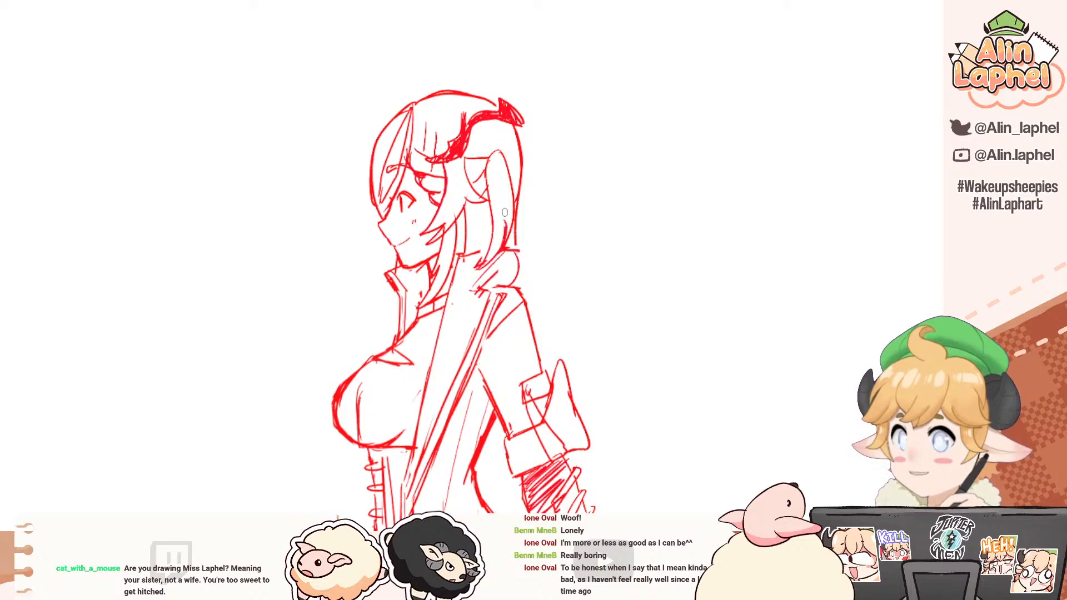
Step: Examine the head and collar details of the side view against the front view
drag(339, 213, 333, 192)
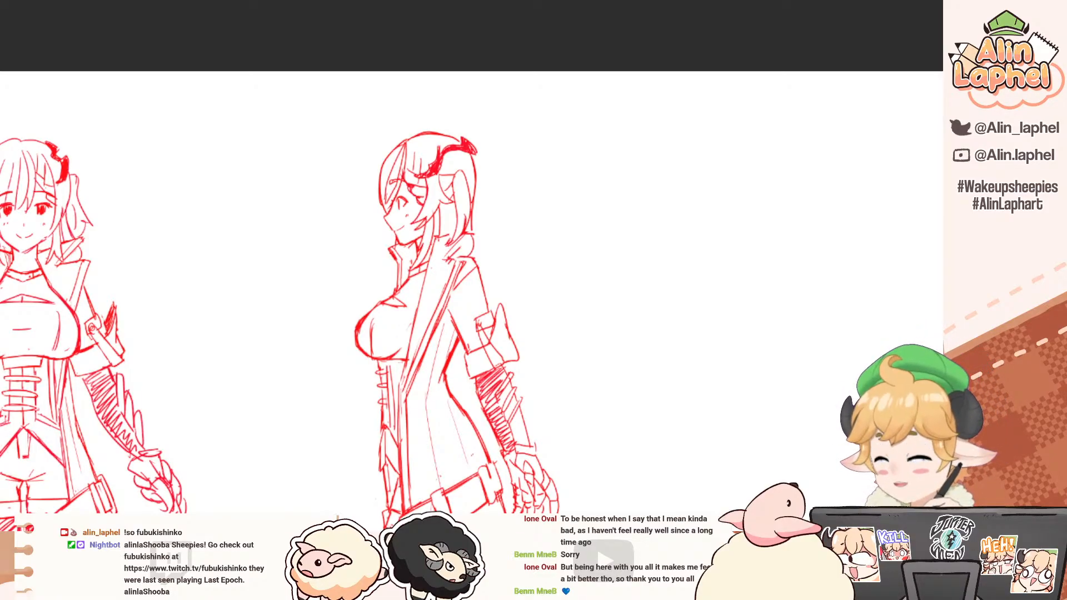
drag(364, 33, 354, 27)
mouse_move(387, 177)
mouse_down()
mouse_move(439, 176)
mouse_move(396, 189)
mouse_move(337, 136)
mouse_move(335, 114)
mouse_up()
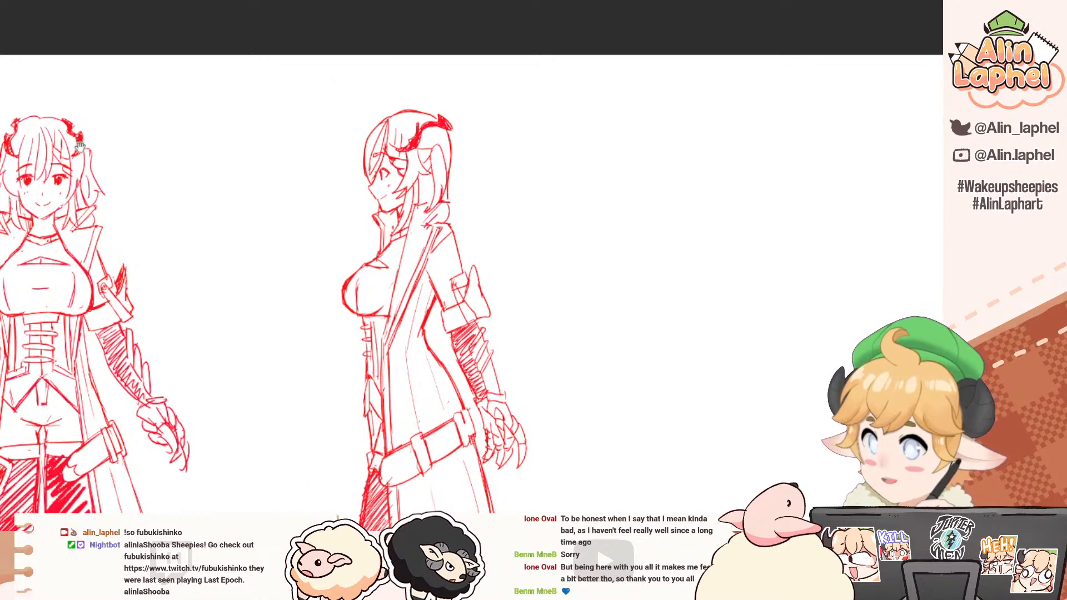
drag(80, 148, 192, 111)
mouse_move(500, 186)
mouse_down()
mouse_move(542, 184)
mouse_move(495, 181)
mouse_up()
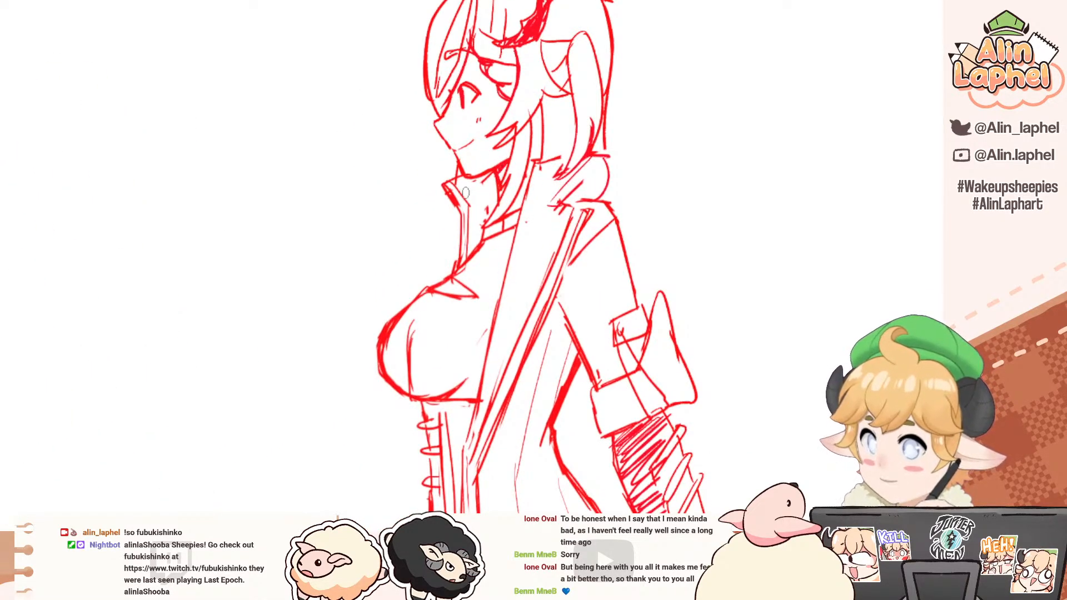
key(e)
drag(431, 165, 369, 143)
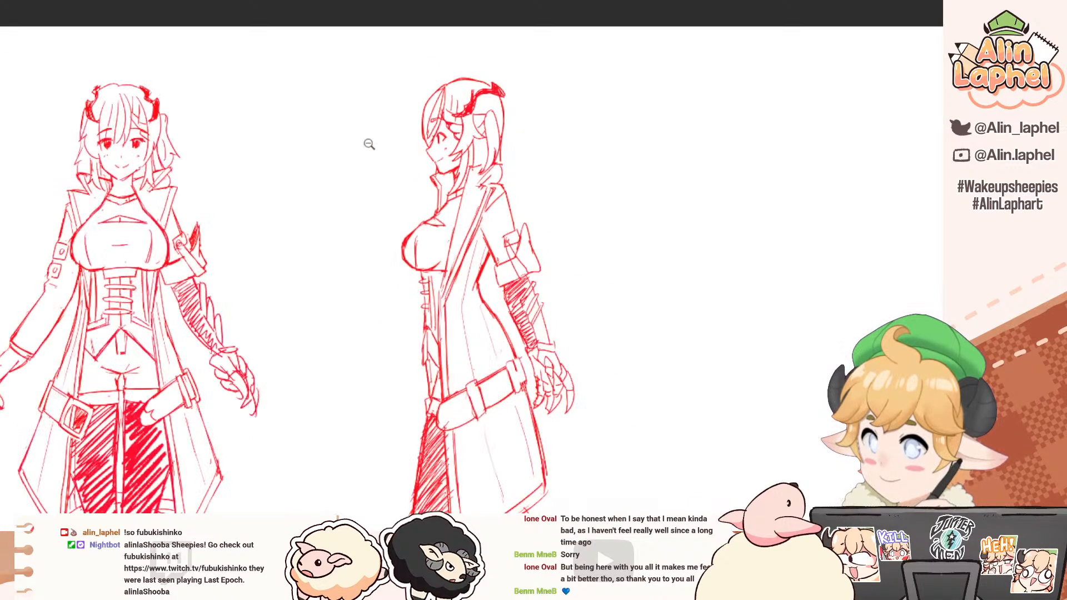
mouse_move(114, 171)
mouse_down()
mouse_move(168, 140)
mouse_move(229, 149)
mouse_move(207, 160)
mouse_move(173, 133)
mouse_move(192, 140)
mouse_move(205, 111)
mouse_move(153, 61)
mouse_up()
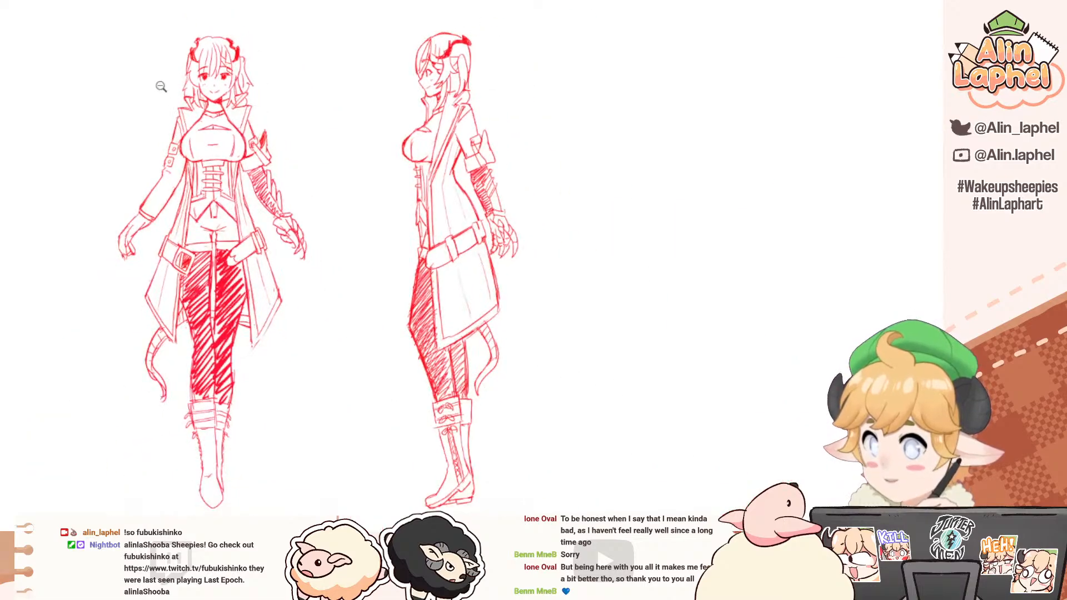
drag(170, 106, 164, 139)
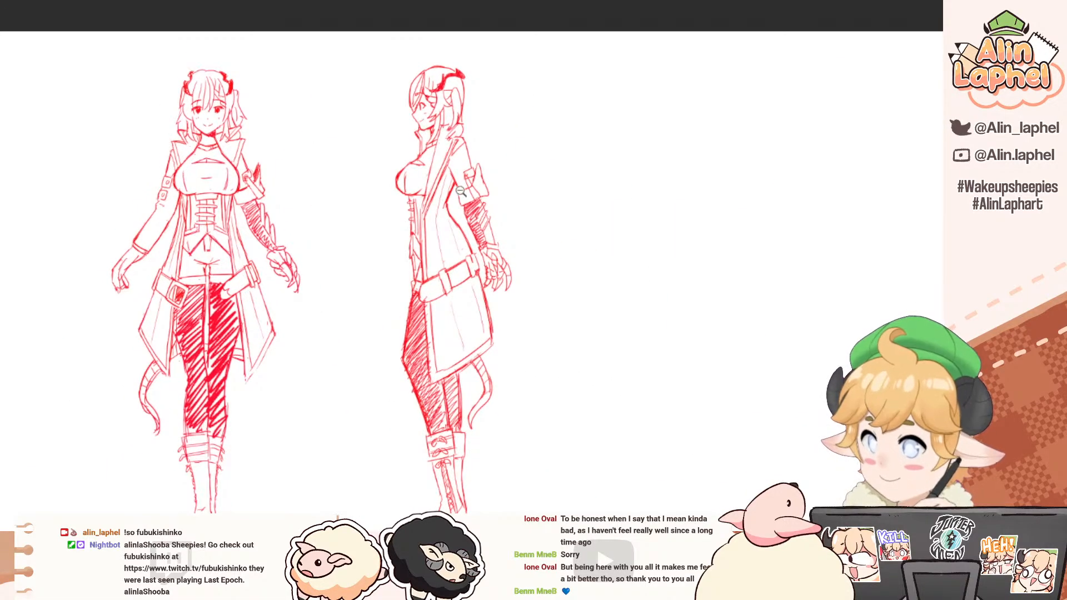
Step: Crop the canvas closely around the front and side figures with a rectangular selection, and clear the selection
drag(166, 99, 161, 74)
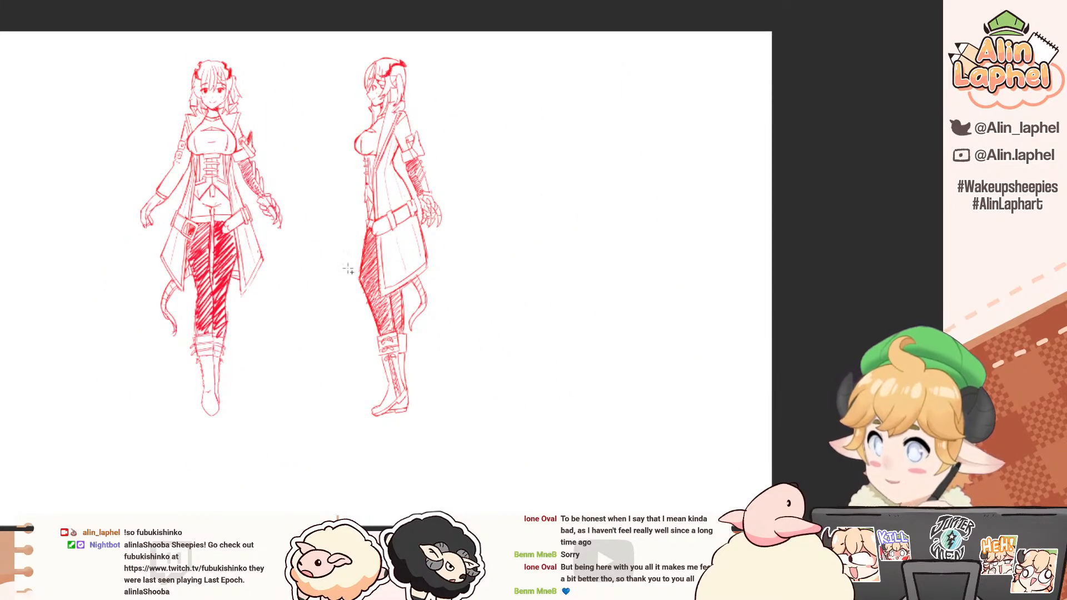
drag(479, 448, 116, 32)
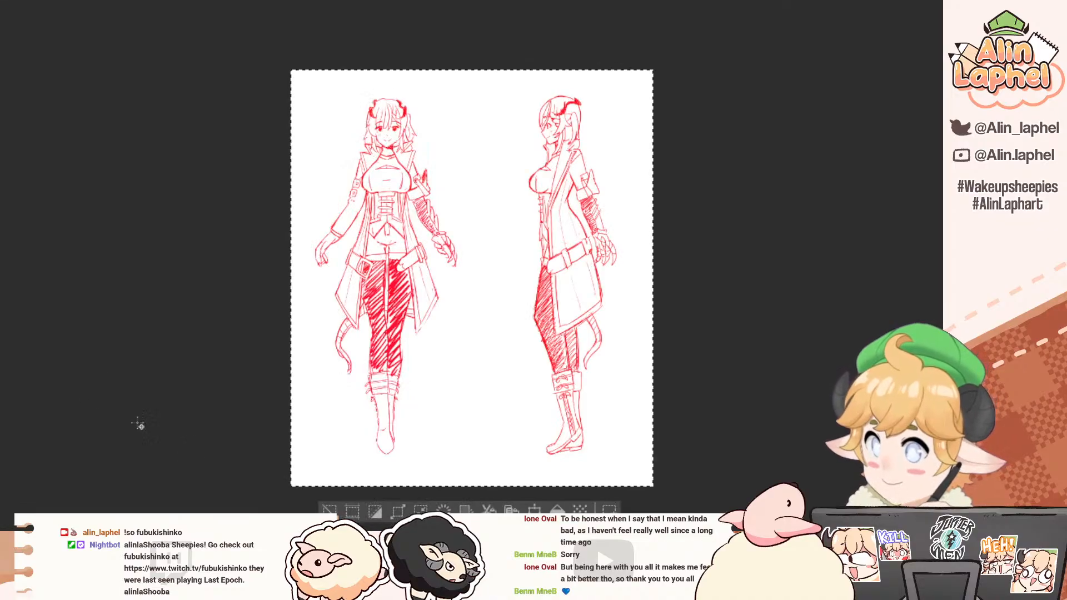
click(332, 512)
drag(116, 319, 127, 341)
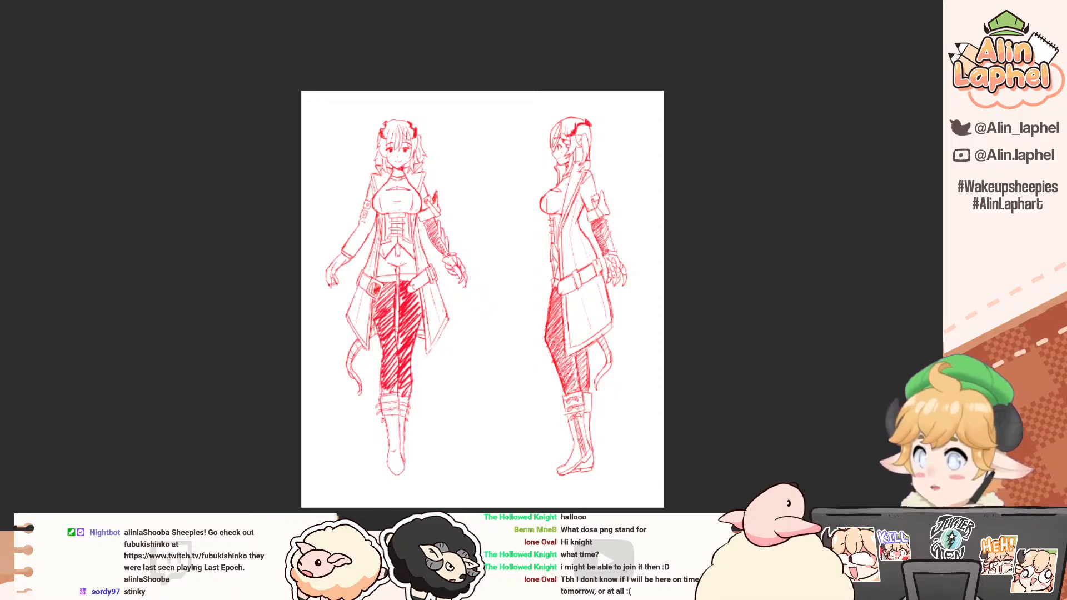
Step: Switch to the canvas with the bust sketch of the winking character
scroll(303, 194, up, 5)
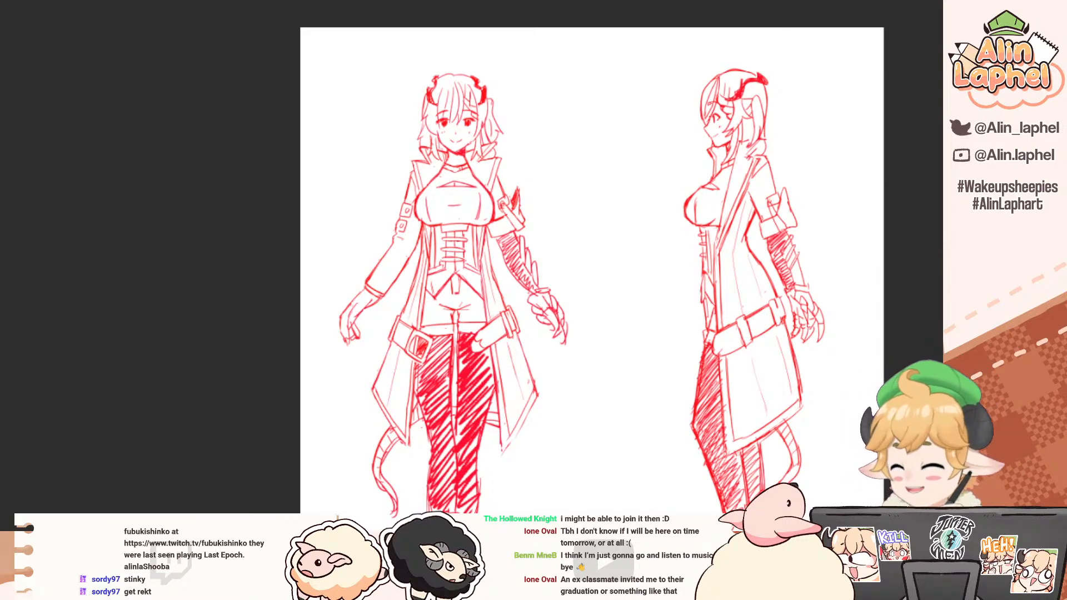
key(ctrl+Tab)
drag(74, 195, 58, 177)
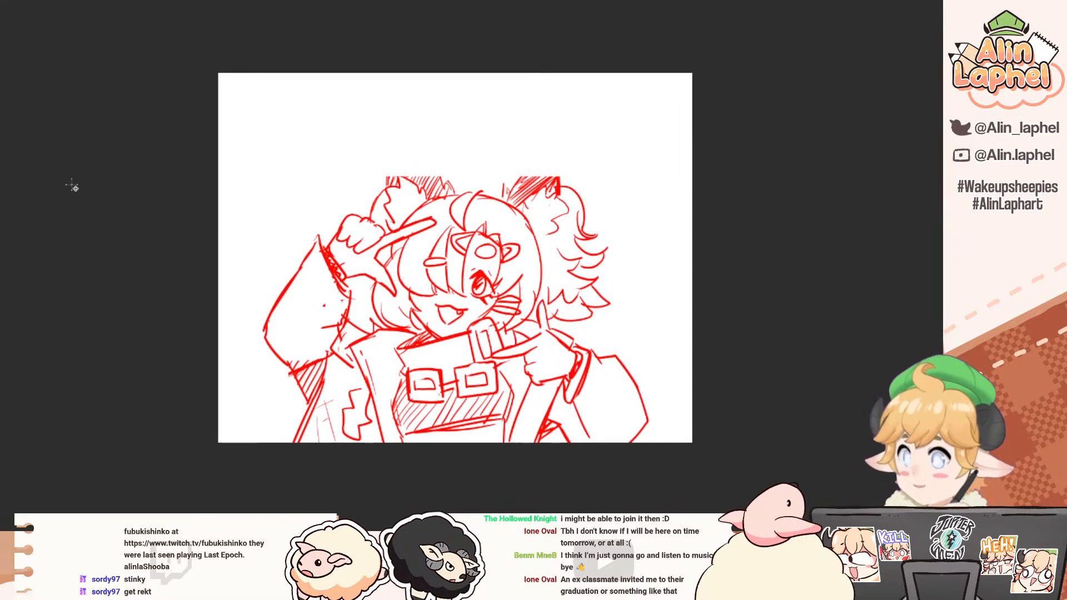
drag(61, 138, 60, 176)
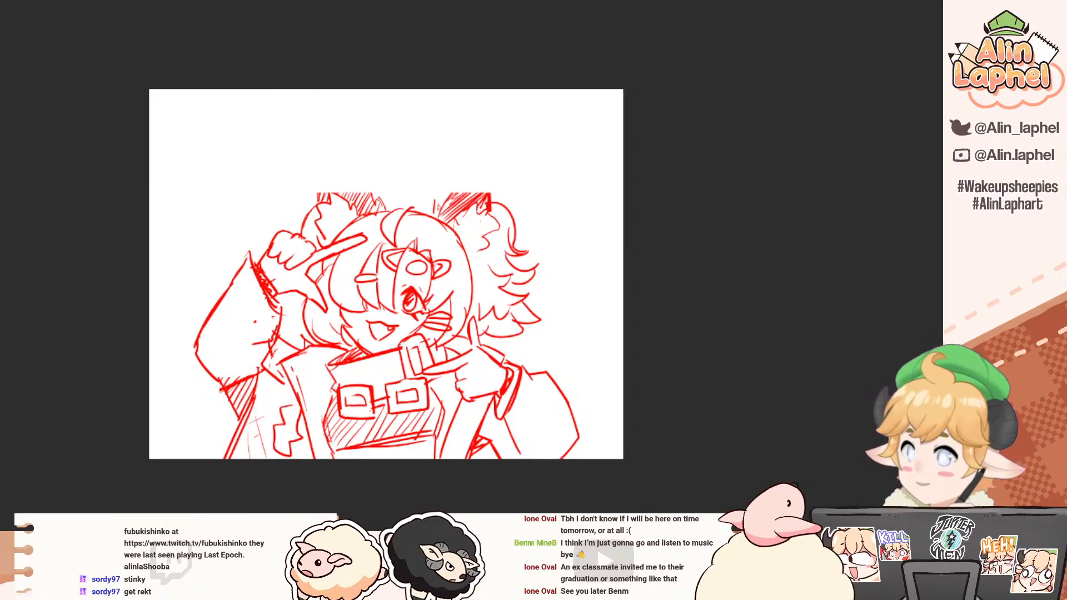
Step: Place the coloured full-body reference illustration in a split view beside the winking character's sketch
click(138, 1)
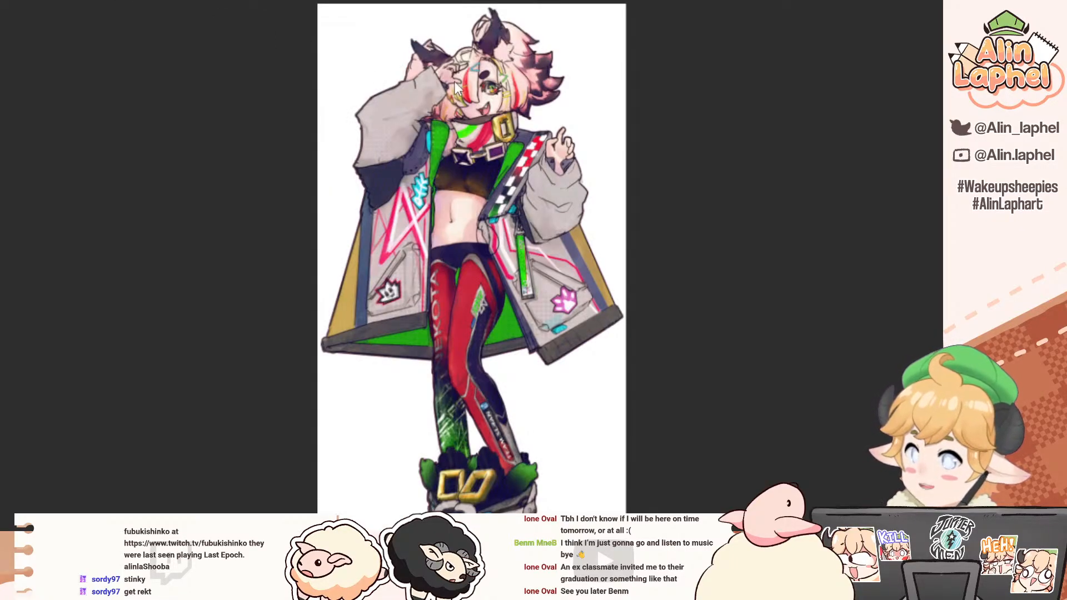
drag(137, 1, 937, 250)
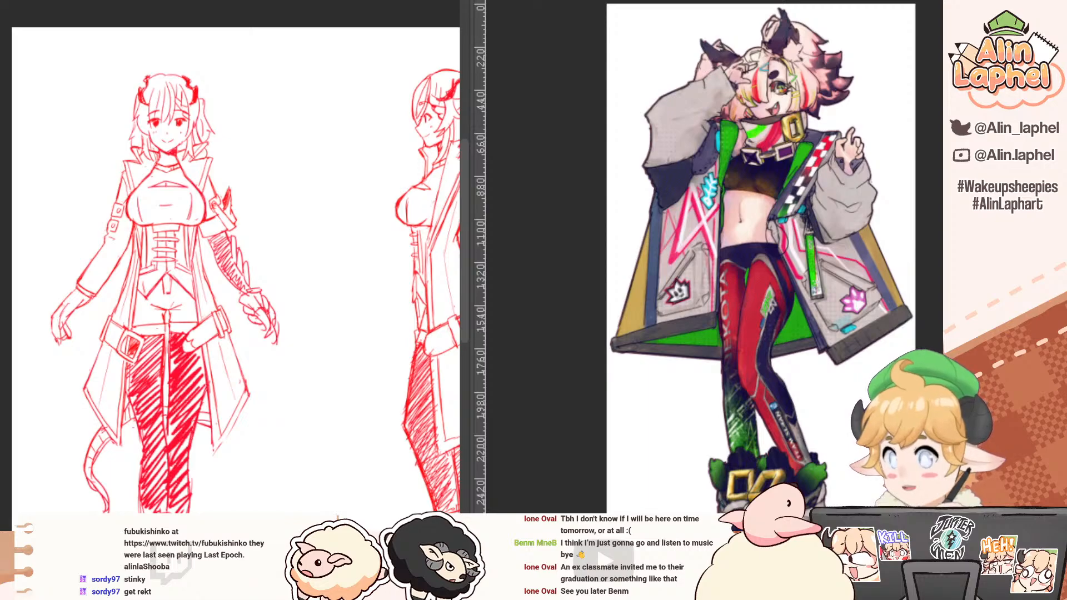
key(ctrl+Tab)
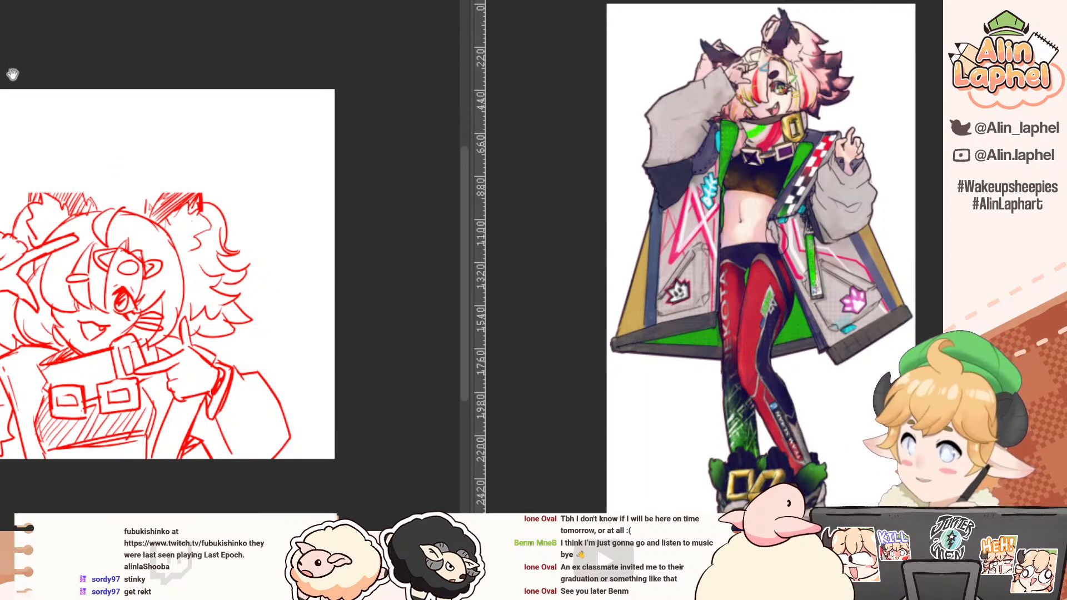
drag(30, 82, 127, 140)
scroll(701, 97, up, 5)
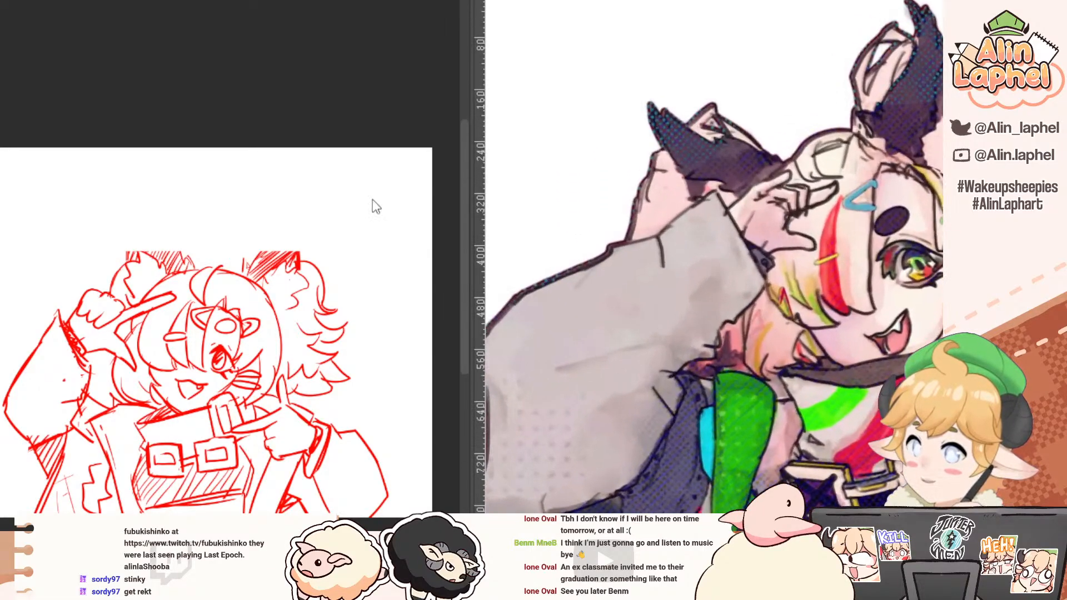
drag(637, 266, 514, 252)
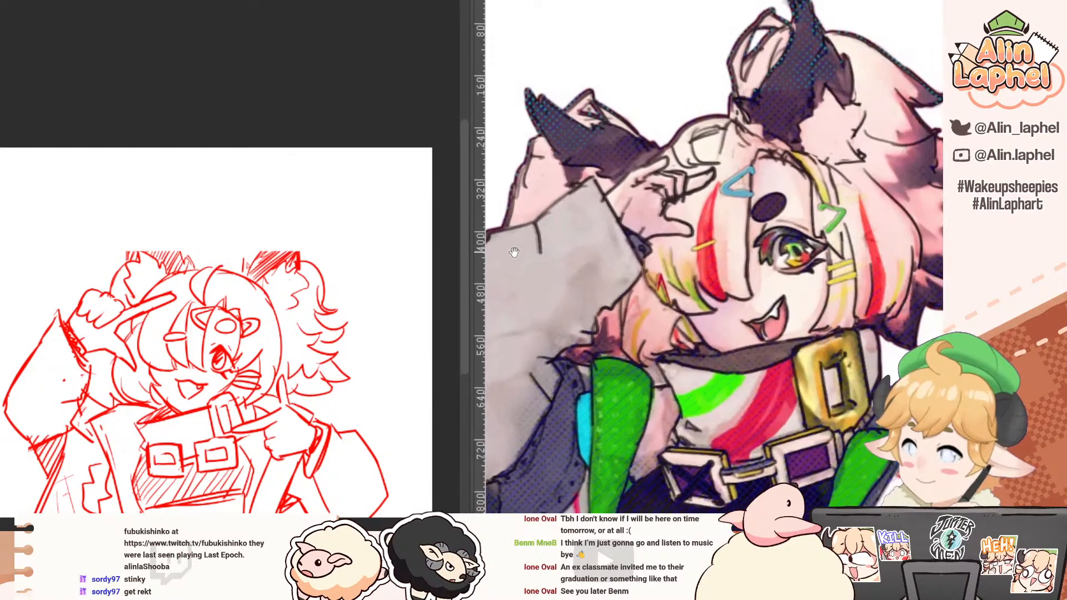
scroll(134, 232, up, 2)
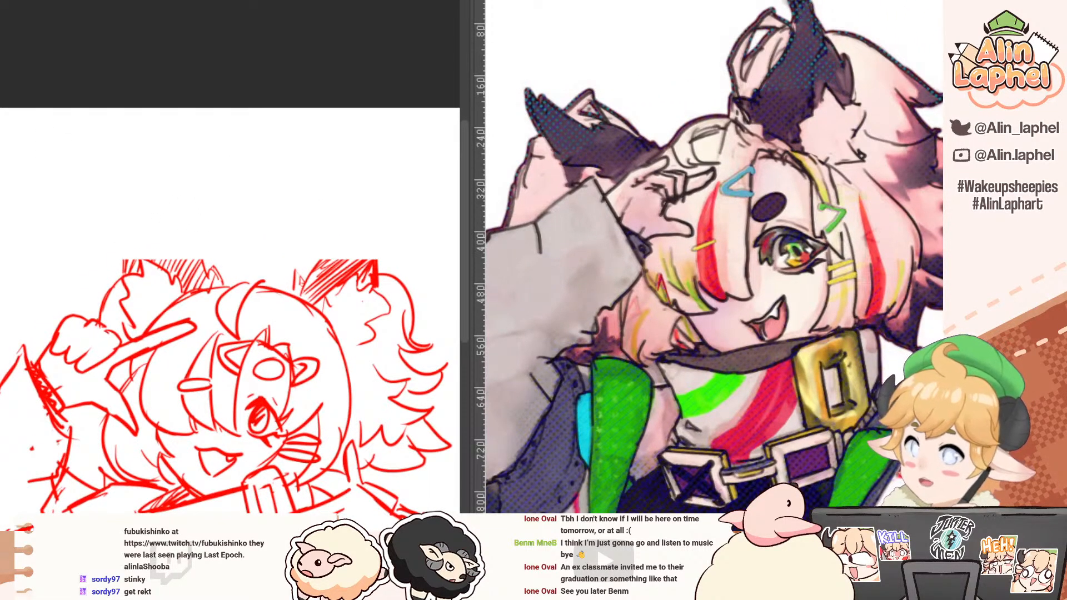
Step: Extend the cut-off ear above the two-finger hand into a tall pointed tip and fill it with hatching
drag(202, 259, 169, 195)
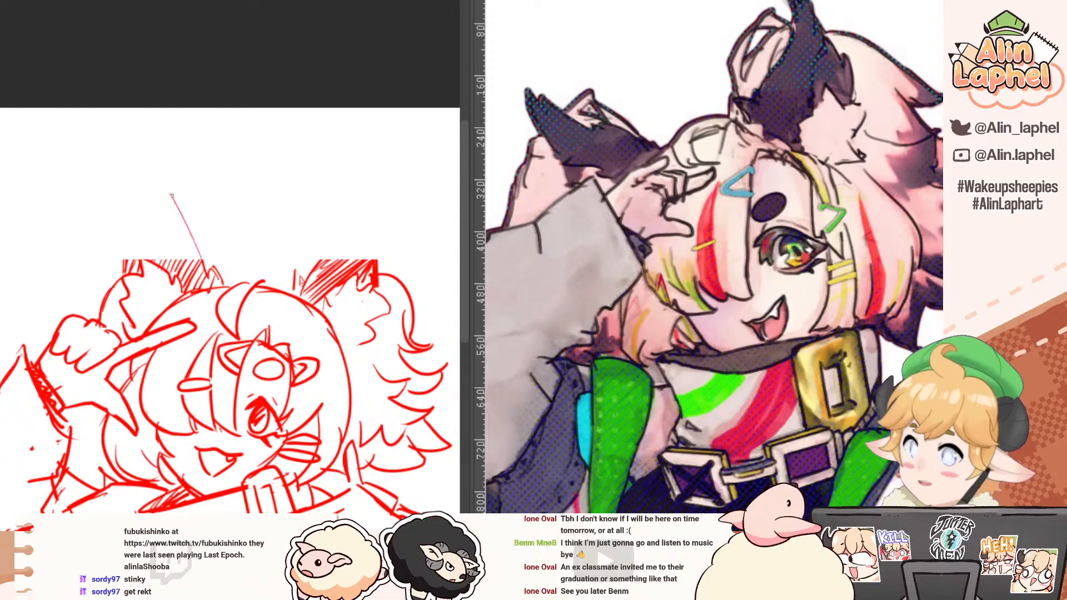
key(ctrl+z)
mouse_move(203, 259)
mouse_down()
mouse_move(166, 181)
mouse_move(210, 279)
mouse_up()
key(ctrl+z)
drag(169, 193, 199, 252)
mouse_move(161, 177)
mouse_down()
mouse_move(127, 271)
mouse_move(139, 177)
mouse_up()
drag(140, 263, 150, 189)
drag(147, 259, 157, 199)
mouse_move(150, 268)
mouse_down()
mouse_move(162, 197)
mouse_move(157, 263)
mouse_up()
drag(169, 188, 166, 258)
drag(175, 211, 171, 260)
drag(183, 228, 197, 263)
mouse_move(213, 220)
mouse_down()
mouse_move(168, 229)
mouse_move(111, 300)
mouse_up()
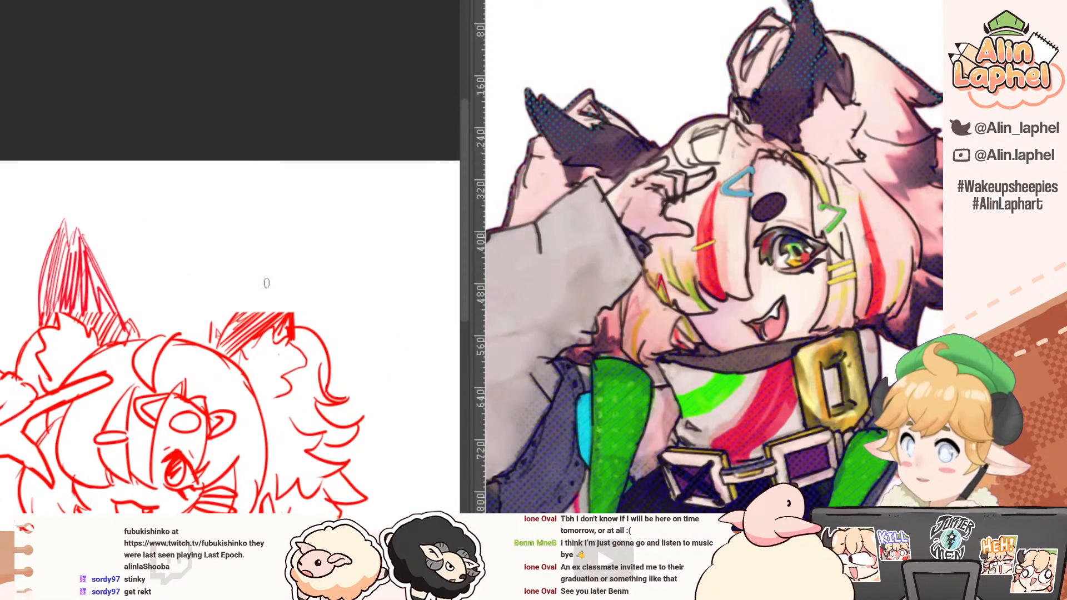
Step: Extend the second cut-off ear, above the fluffy hair tuft, into a tall pointed tip and hatch it dark
drag(274, 229, 233, 316)
key(ctrl+z)
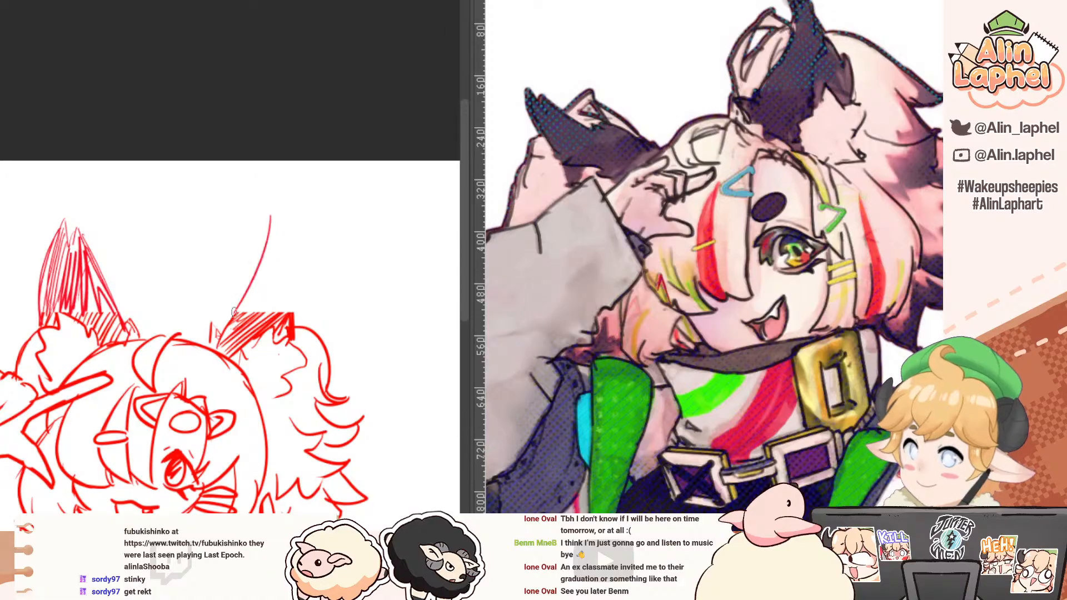
drag(258, 269, 220, 344)
drag(269, 211, 296, 323)
drag(264, 251, 237, 325)
mouse_move(274, 241)
mouse_down()
mouse_move(241, 320)
mouse_move(254, 304)
mouse_up()
mouse_move(275, 244)
mouse_down()
mouse_move(251, 321)
mouse_move(280, 312)
mouse_move(274, 274)
mouse_move(197, 183)
mouse_move(167, 195)
mouse_move(183, 139)
mouse_up()
Step: Thicken the upper lashes and outer corner of the character's open eye, following the reference
mouse_move(117, 172)
mouse_down()
mouse_move(65, 152)
mouse_move(80, 160)
mouse_move(90, 143)
mouse_move(101, 172)
mouse_move(120, 180)
mouse_up()
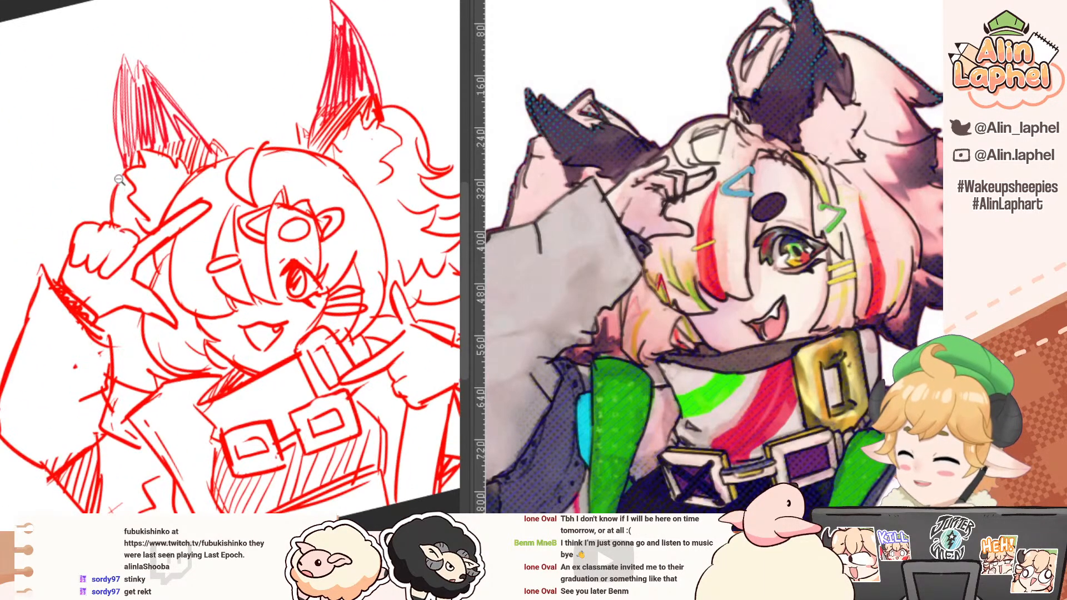
drag(153, 247, 119, 202)
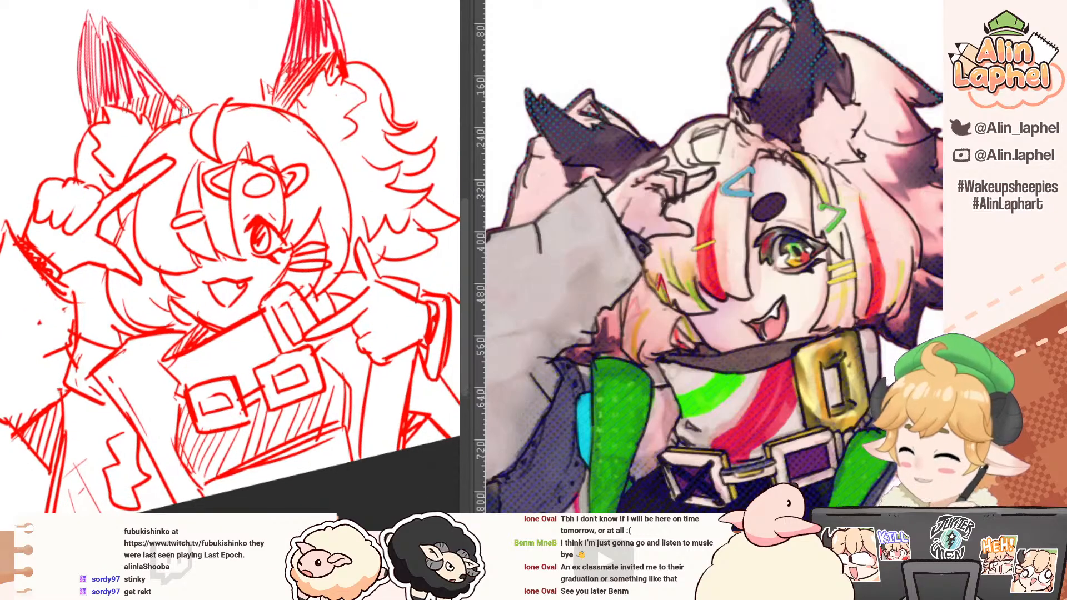
mouse_move(250, 239)
mouse_down()
mouse_move(248, 217)
mouse_move(270, 202)
mouse_move(289, 227)
mouse_move(261, 210)
mouse_move(311, 247)
mouse_move(282, 271)
mouse_move(305, 279)
mouse_move(315, 259)
mouse_up()
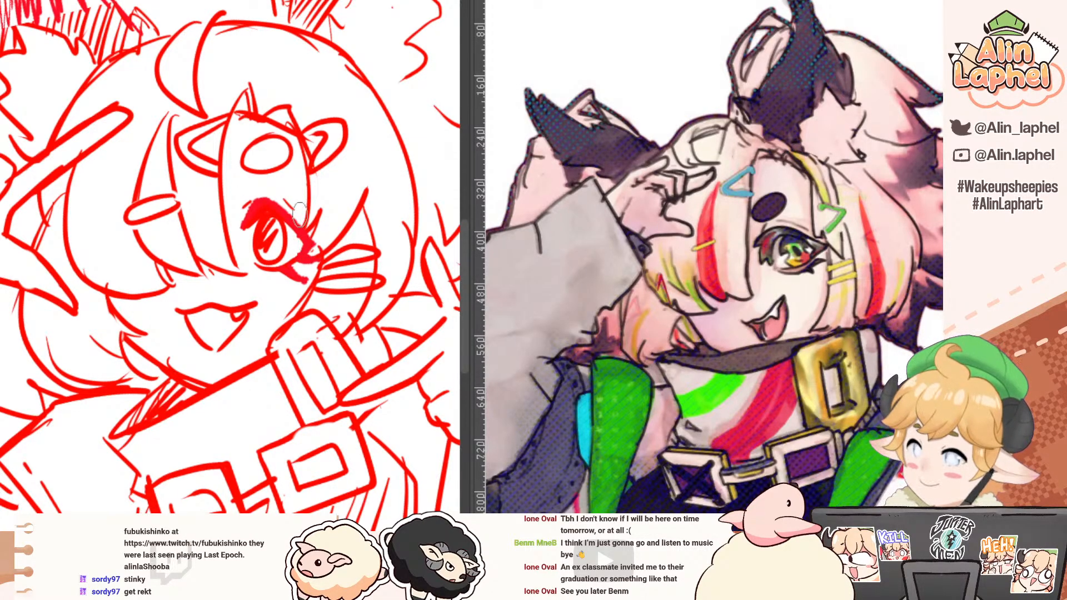
scroll(213, 181, down, 6)
scroll(213, 189, up, 5)
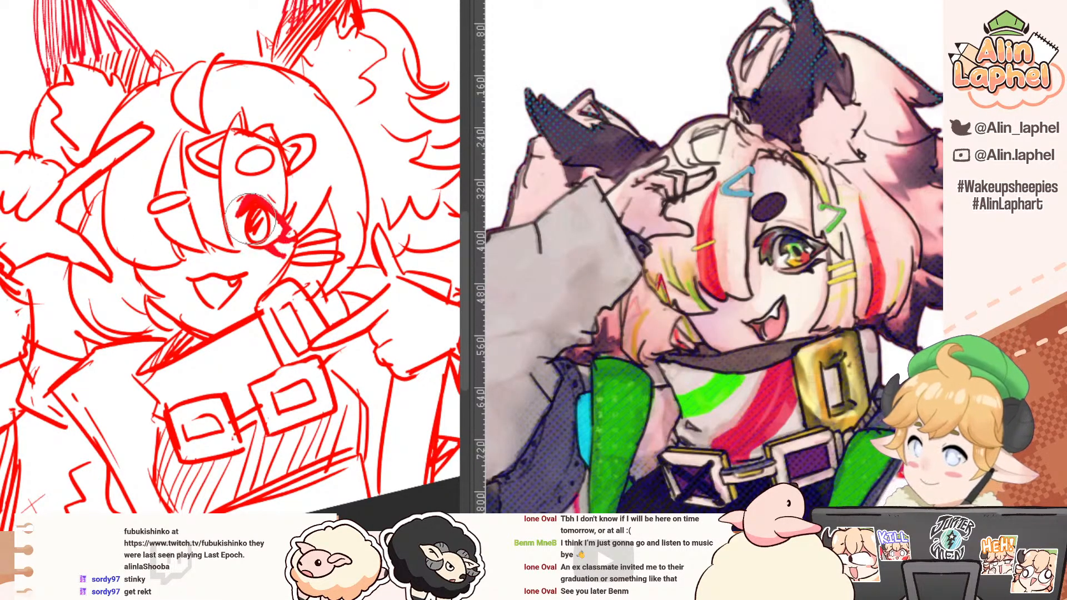
key(bracketright)
mouse_move(238, 216)
mouse_down()
mouse_move(256, 218)
mouse_move(266, 239)
mouse_up()
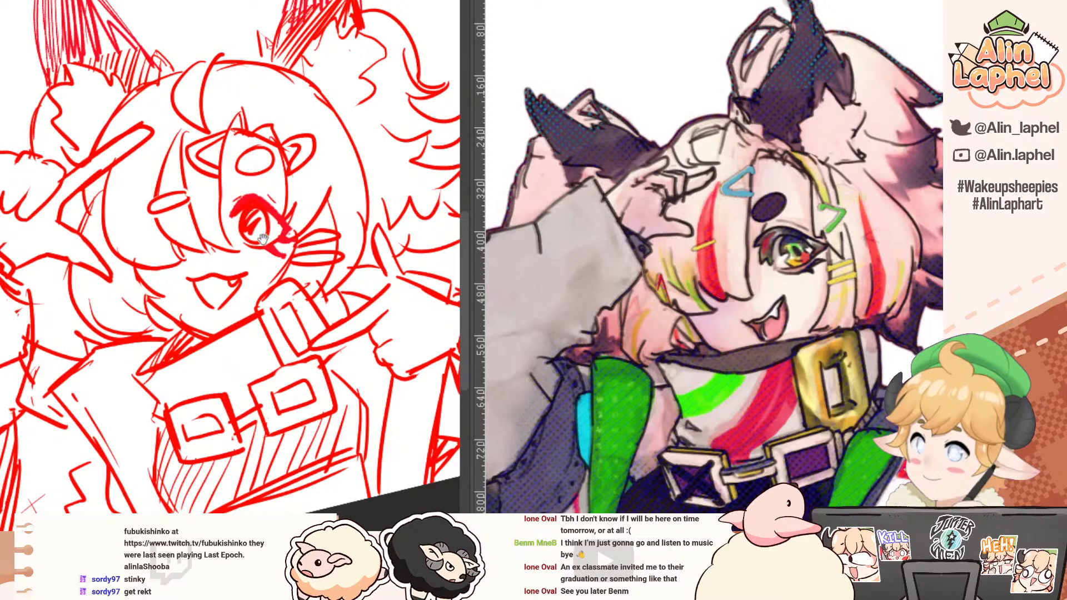
Step: Hatch the inside of the character's open mouth, leaving the tongue area blank
mouse_move(108, 199)
mouse_down()
mouse_move(122, 190)
mouse_move(89, 134)
mouse_up()
mouse_move(106, 178)
mouse_down()
mouse_move(62, 179)
mouse_move(145, 201)
mouse_up()
mouse_move(291, 252)
mouse_down()
mouse_move(263, 232)
mouse_move(326, 241)
mouse_up()
mouse_move(259, 227)
mouse_down()
mouse_move(301, 217)
mouse_move(315, 233)
mouse_move(334, 227)
mouse_move(308, 233)
mouse_up()
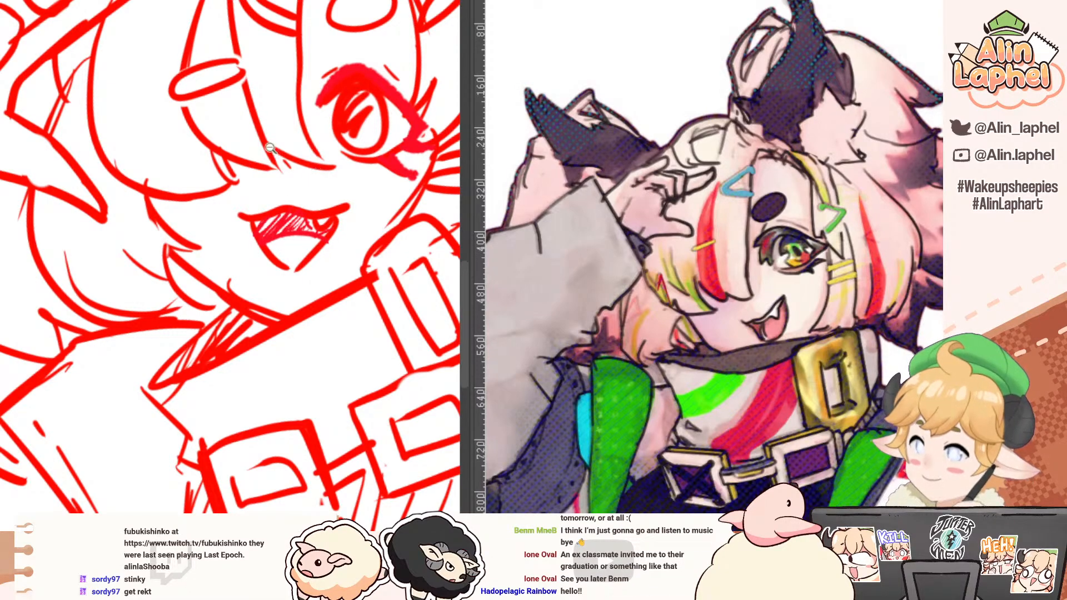
mouse_move(273, 149)
mouse_down()
mouse_move(198, 88)
mouse_move(232, 105)
mouse_move(221, 136)
mouse_move(80, 105)
mouse_move(88, 79)
mouse_up()
scroll(159, 150, up, 3)
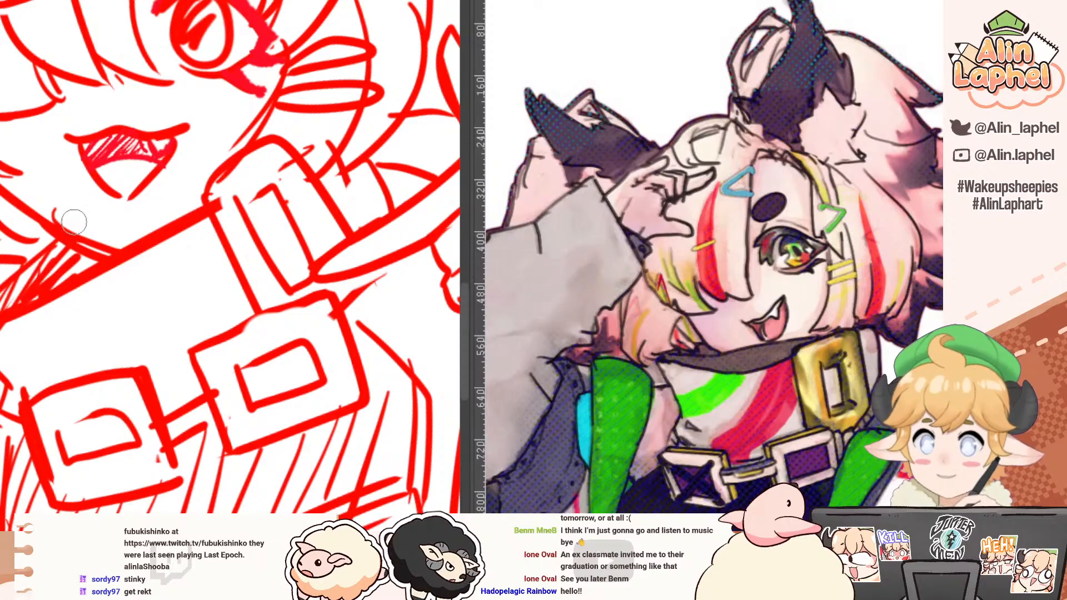
Step: Thicken the character's jawline beside the open mouth and darken the shadow between the chin and the collar
scroll(56, 206, down, 2)
drag(37, 186, 223, 131)
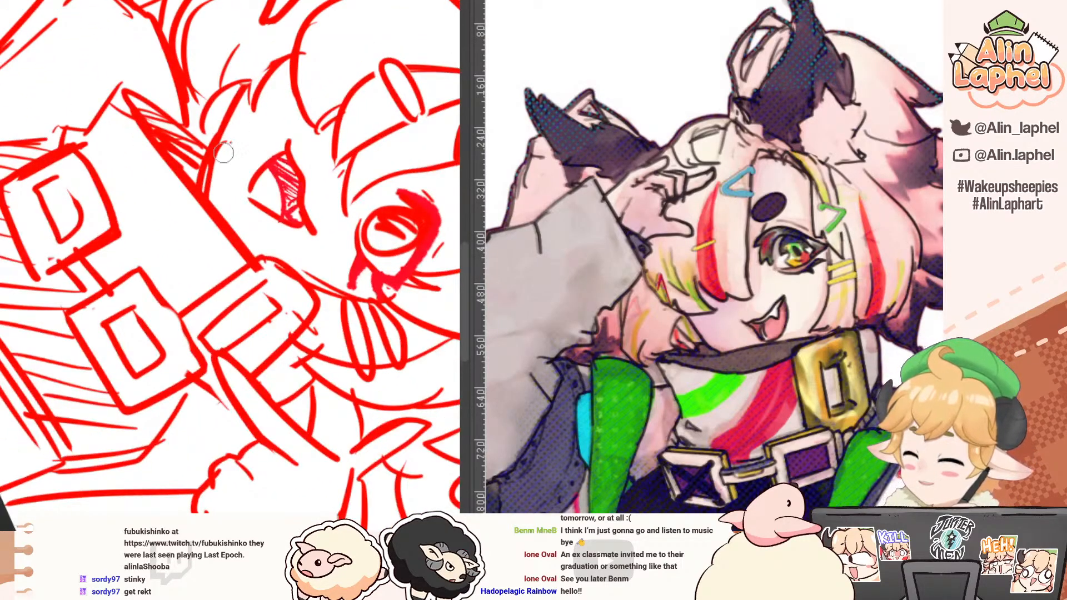
mouse_move(158, 60)
mouse_down()
mouse_move(112, 97)
mouse_move(160, 166)
mouse_up()
drag(162, 81, 173, 189)
mouse_move(168, 145)
mouse_down()
mouse_move(108, 135)
mouse_move(67, 192)
mouse_up()
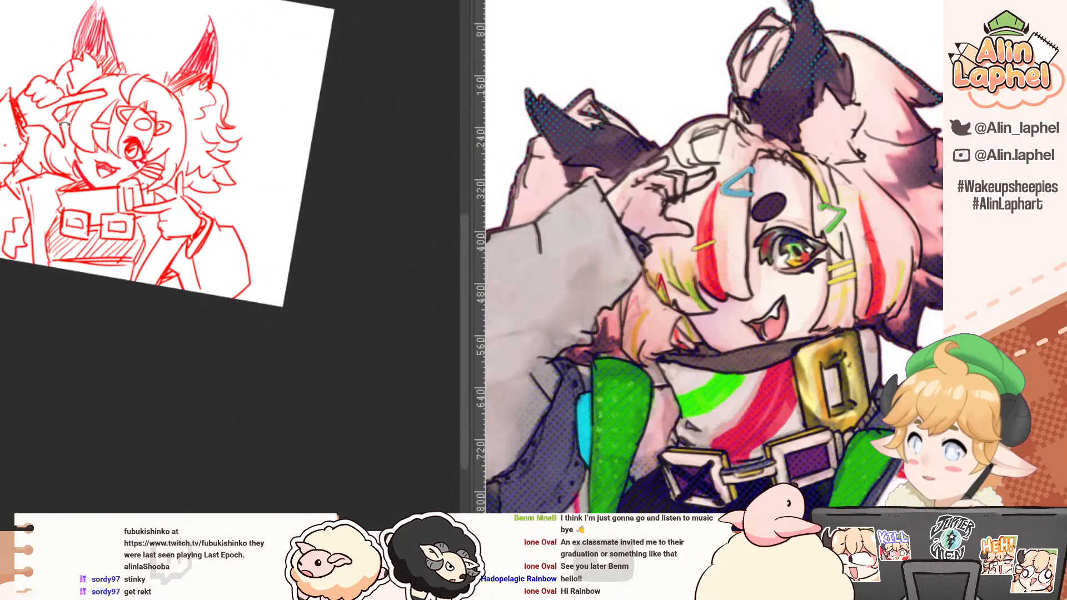
mouse_move(64, 143)
mouse_down()
mouse_move(127, 174)
mouse_move(104, 177)
mouse_move(103, 119)
mouse_up()
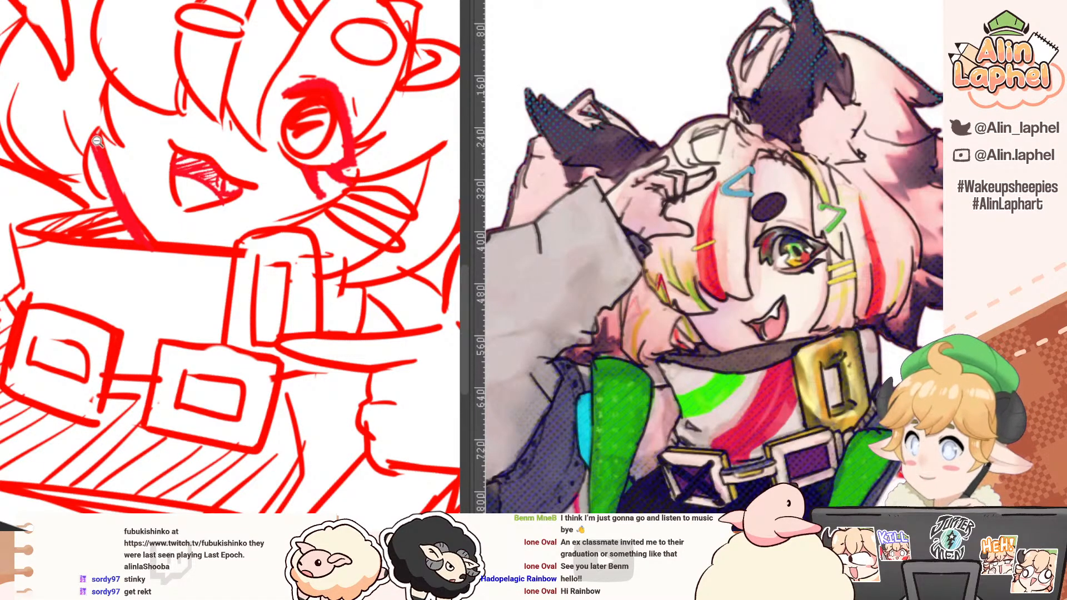
mouse_move(79, 130)
mouse_down()
mouse_move(16, 114)
mouse_move(2, 184)
mouse_up()
scroll(16, 247, up, 4)
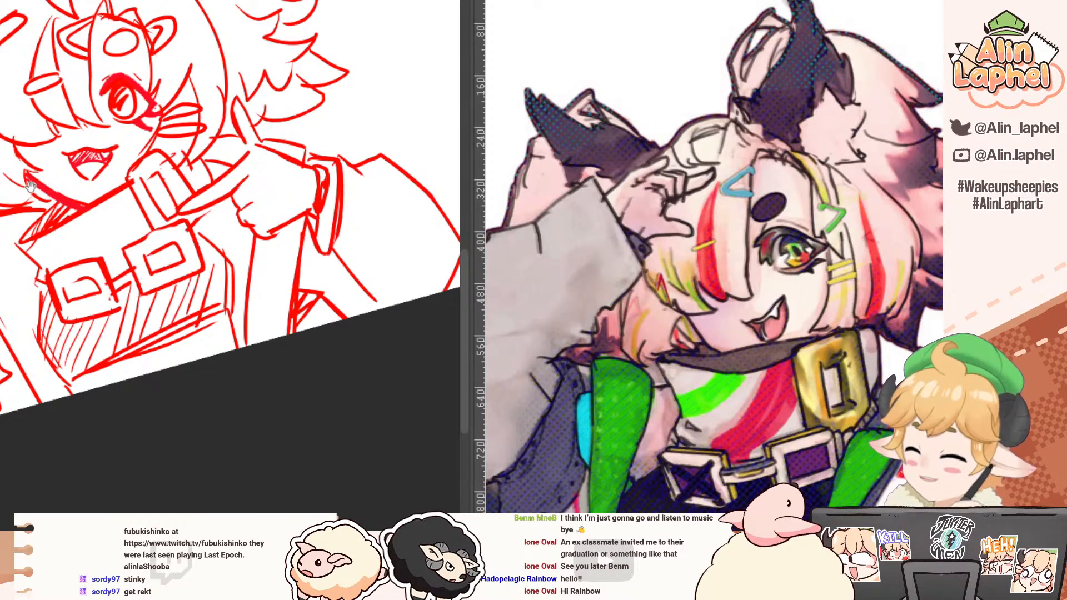
Step: Tidy the jacket's shoulder and raised-sleeve lines beside the hair, and keep the cuff opening below the two-finger hand densely hatched
mouse_move(29, 189)
mouse_down()
mouse_move(52, 242)
mouse_move(99, 262)
mouse_up()
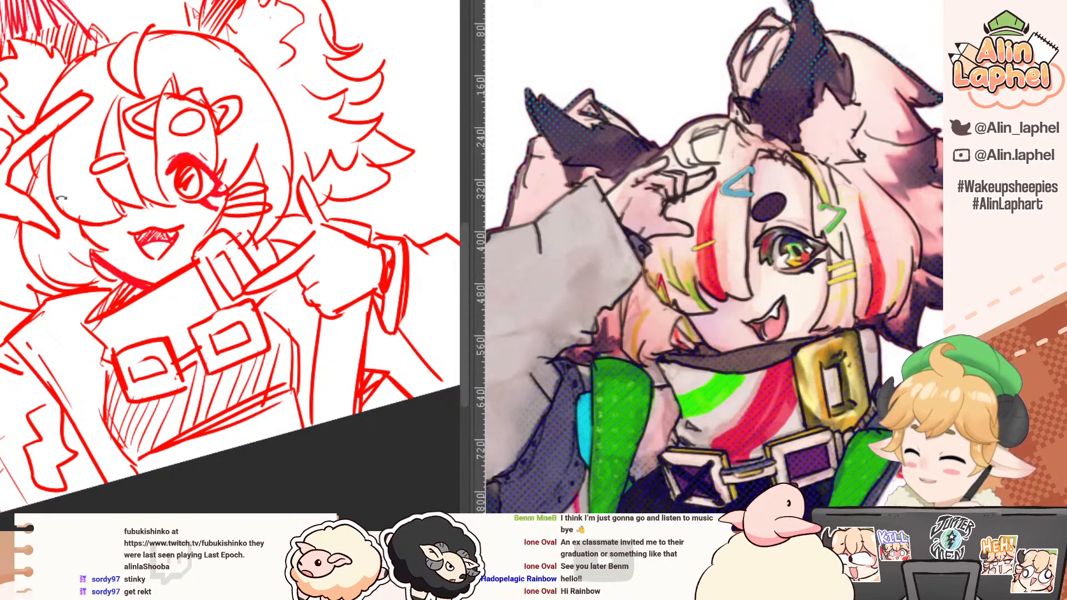
drag(26, 299, 55, 247)
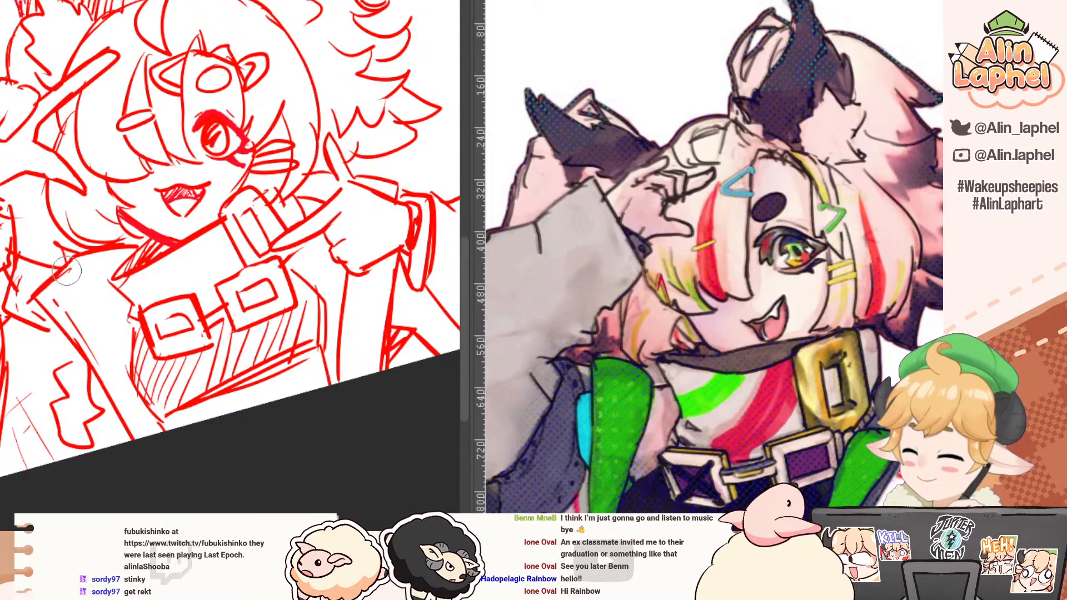
drag(74, 277, 61, 224)
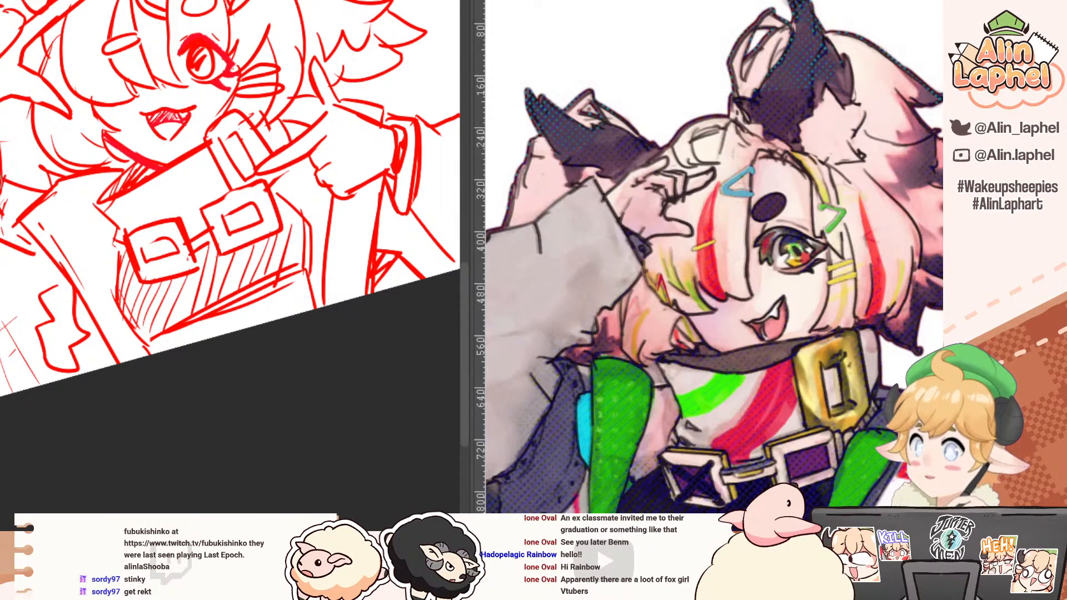
mouse_move(1, 147)
mouse_down()
mouse_move(129, 273)
mouse_move(158, 244)
mouse_move(153, 261)
mouse_move(170, 267)
mouse_up()
mouse_move(140, 309)
mouse_down()
mouse_move(133, 231)
mouse_move(116, 202)
mouse_move(120, 210)
mouse_up()
key(e)
drag(78, 221, 81, 222)
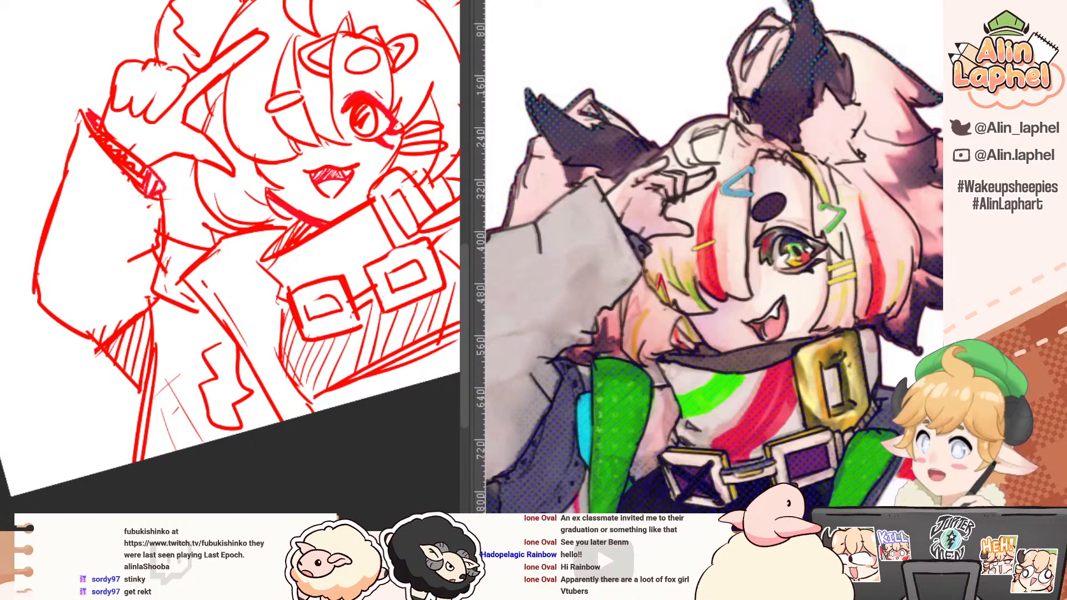
mouse_move(2, 270)
mouse_down()
mouse_move(84, 301)
mouse_move(86, 315)
mouse_up()
drag(133, 230, 69, 285)
drag(220, 176, 190, 193)
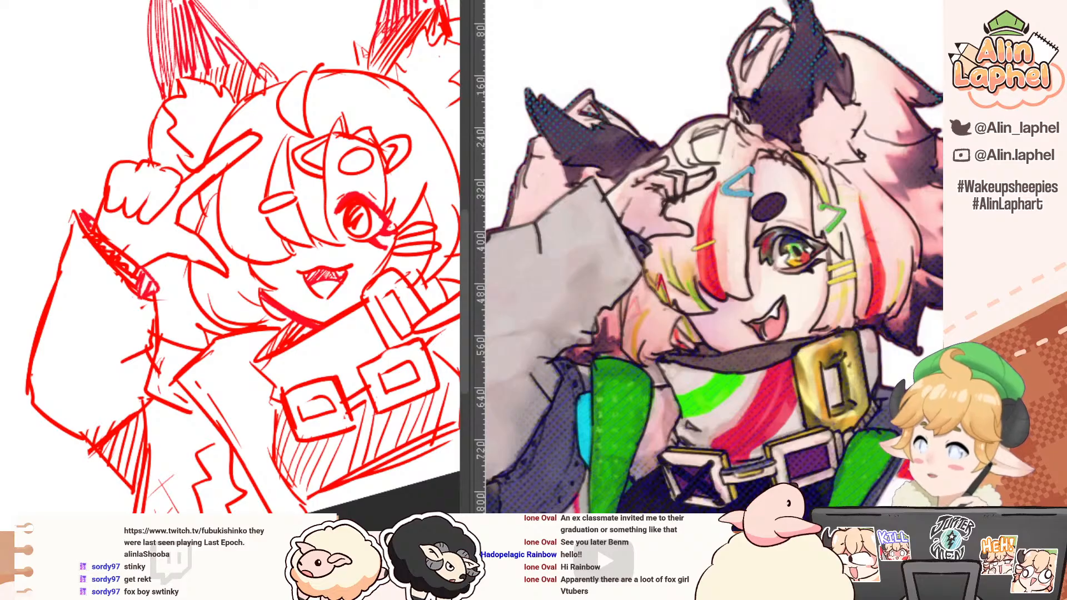
Step: Recolour the red sketch to pale blue as a line-art guide, and widen the drawing view beside the reference
key(ctrl+b)
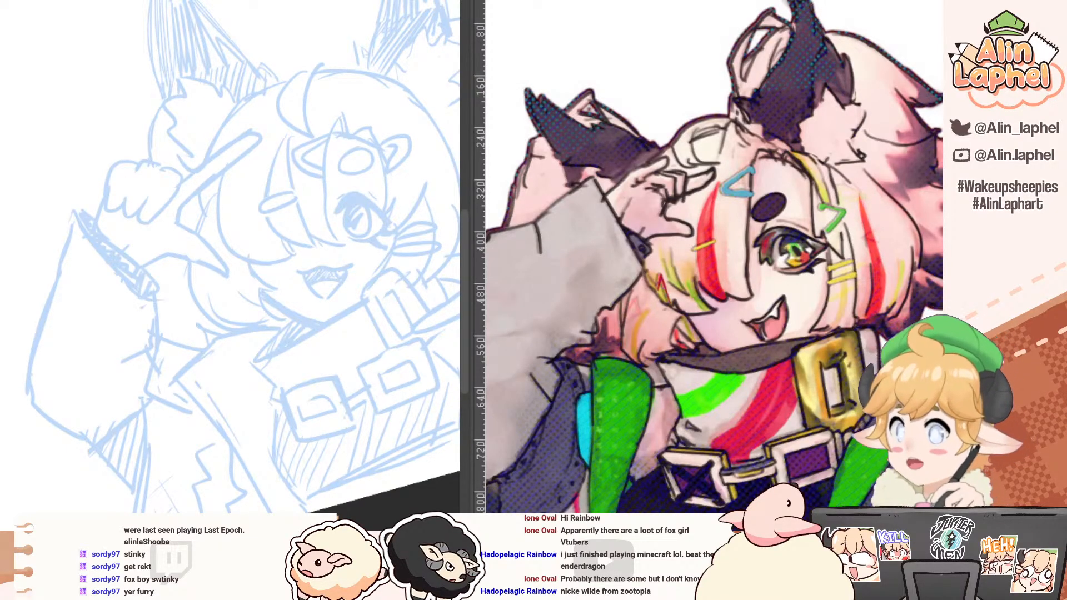
mouse_move(130, 67)
mouse_down()
mouse_move(199, 55)
mouse_move(149, 181)
mouse_up()
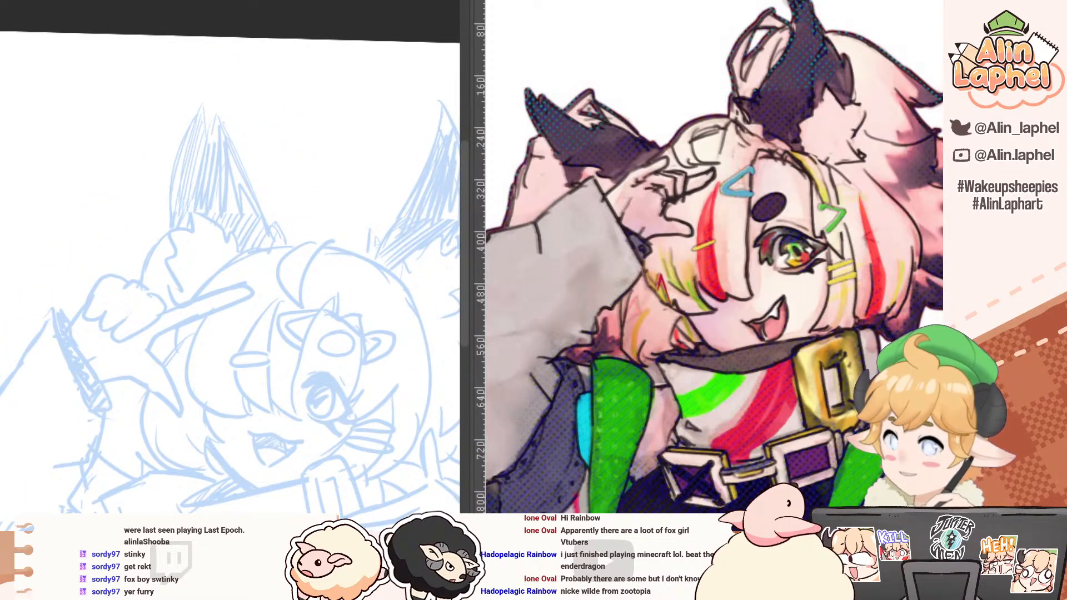
drag(232, 133, 255, 137)
mouse_move(217, 139)
mouse_down()
mouse_move(152, 119)
mouse_move(94, 119)
mouse_up()
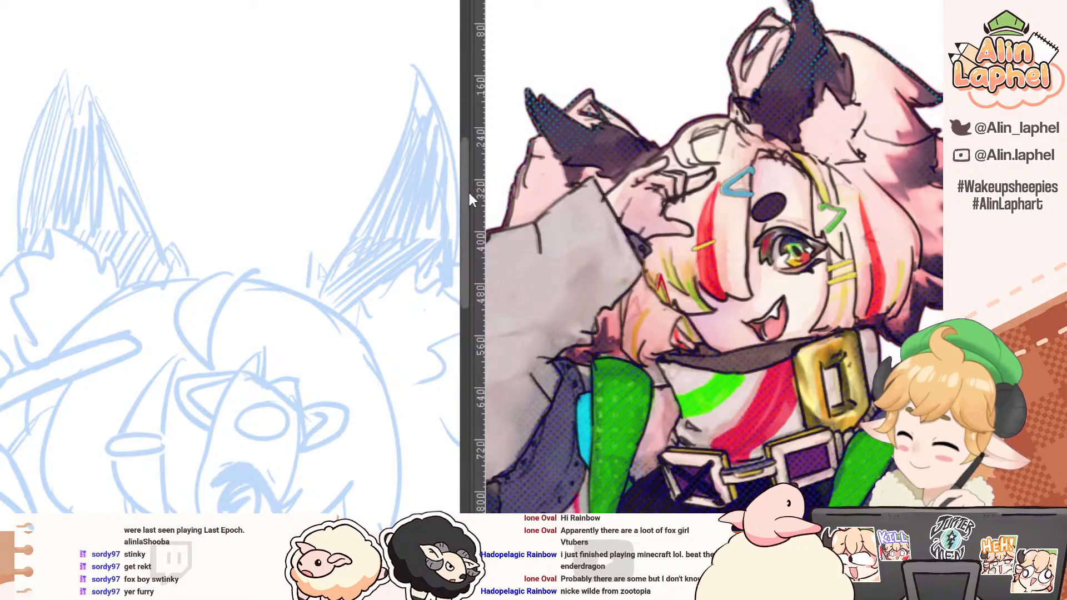
drag(468, 190, 531, 206)
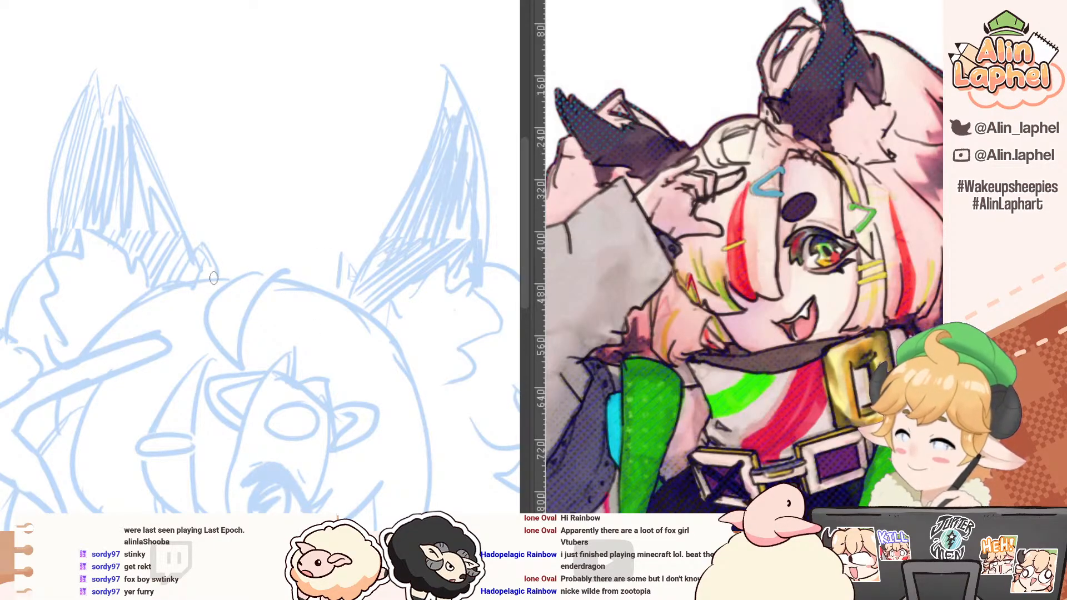
Step: Ink the notched inner tip of the open eye's upper lash in dark brown over the blue sketch
drag(178, 95, 110, 108)
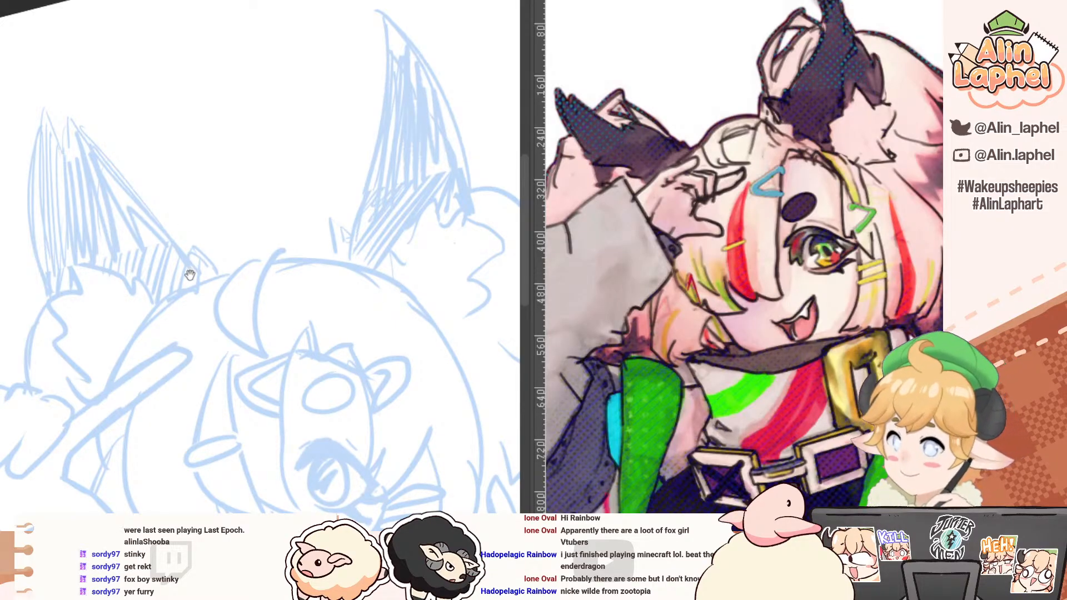
scroll(190, 276, up, 4)
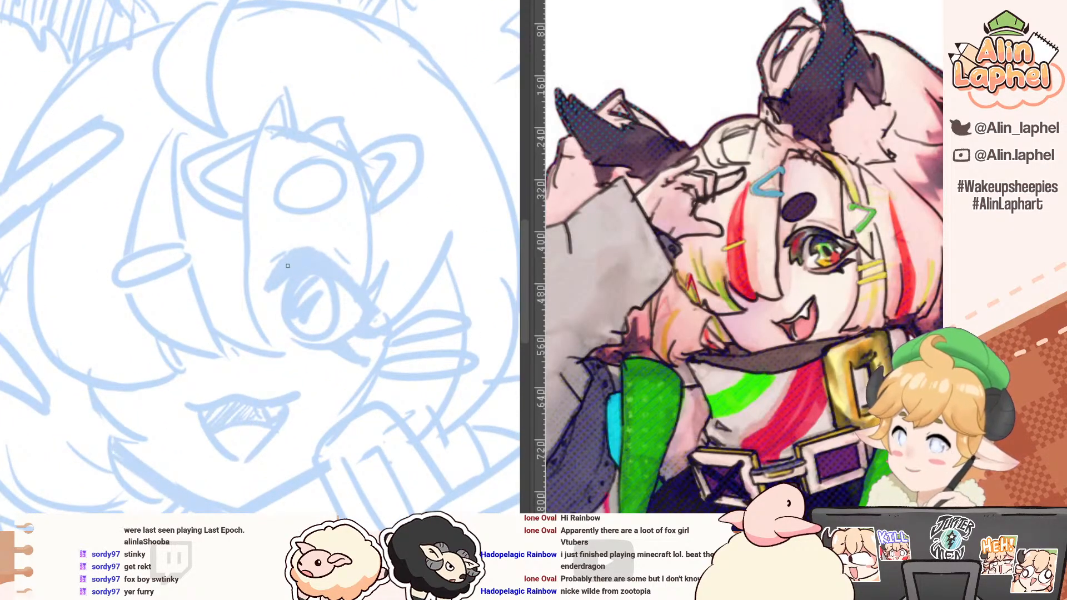
drag(297, 250, 267, 284)
key(ctrl+z)
drag(293, 255, 266, 289)
key(ctrl+z)
key(ctrl+z)
mouse_move(297, 249)
mouse_down()
mouse_move(271, 274)
mouse_move(267, 285)
mouse_move(282, 273)
mouse_move(271, 296)
mouse_move(312, 269)
mouse_up()
mouse_move(244, 260)
mouse_down()
mouse_move(264, 181)
mouse_move(295, 316)
mouse_up()
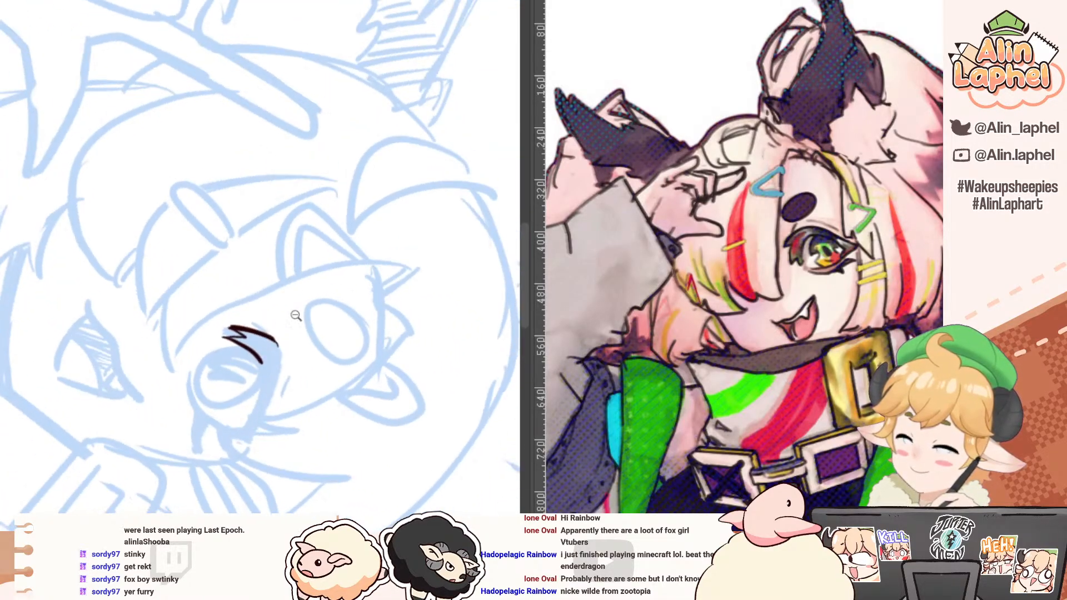
Step: Ink the lower edge of the upper lash, curving from the notched tip around the iris to the eye's outer corner
drag(248, 377, 265, 318)
drag(268, 357, 253, 429)
key(ctrl+z)
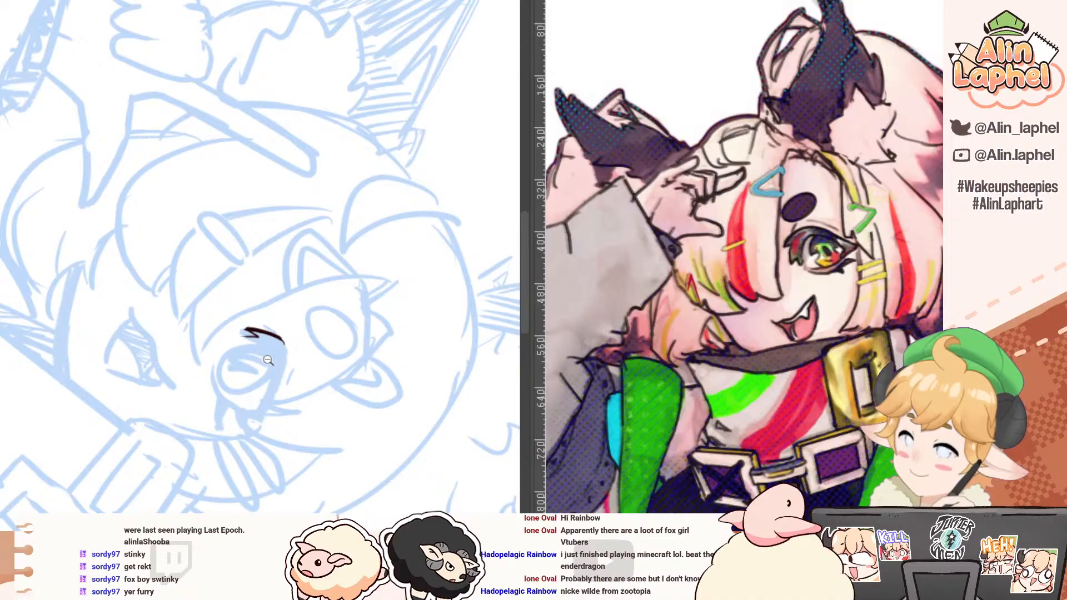
drag(267, 360, 257, 372)
drag(257, 372, 235, 247)
mouse_move(191, 195)
mouse_down()
mouse_move(254, 238)
mouse_move(228, 356)
mouse_up()
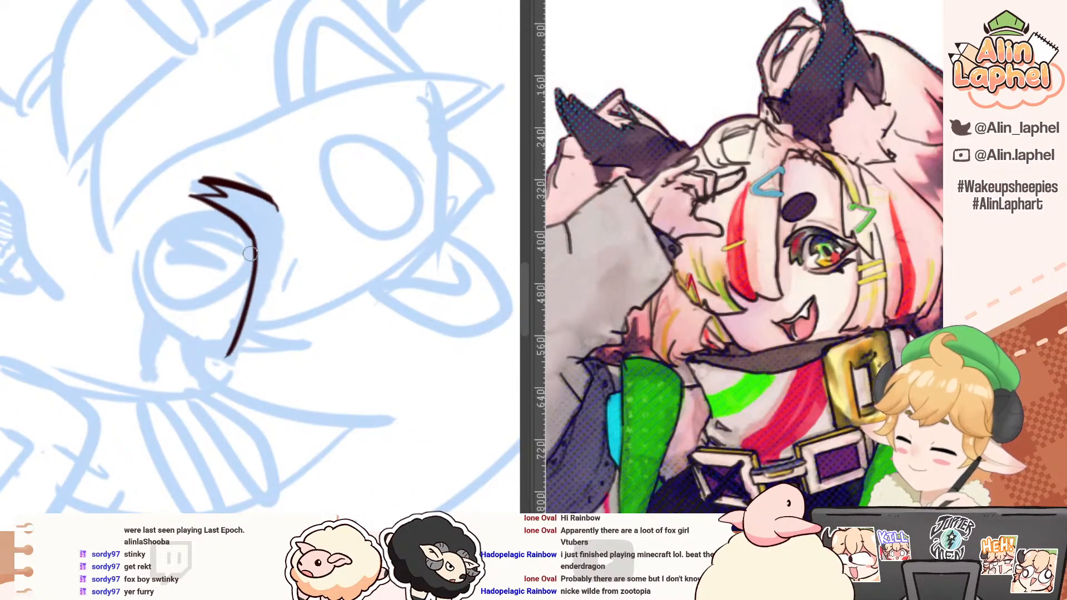
key(ctrl+z)
drag(254, 236, 221, 353)
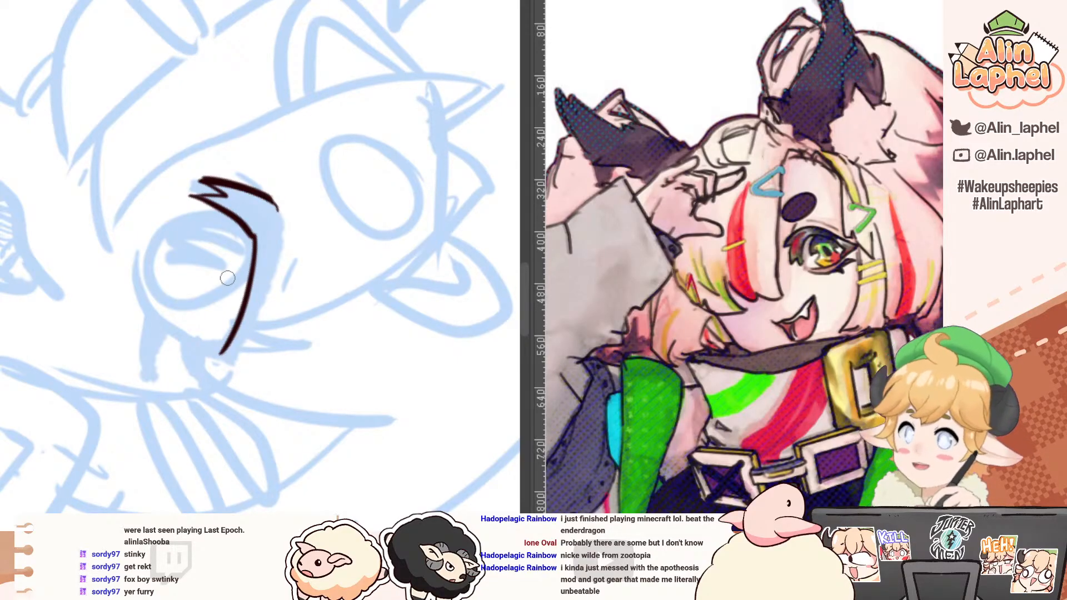
Step: Ink the outer edge of the upper lash and taper it to a closed point at the eye's outer corner
mouse_move(282, 182)
mouse_down()
mouse_move(278, 138)
mouse_move(277, 215)
mouse_up()
key(ctrl+z)
drag(272, 159, 264, 256)
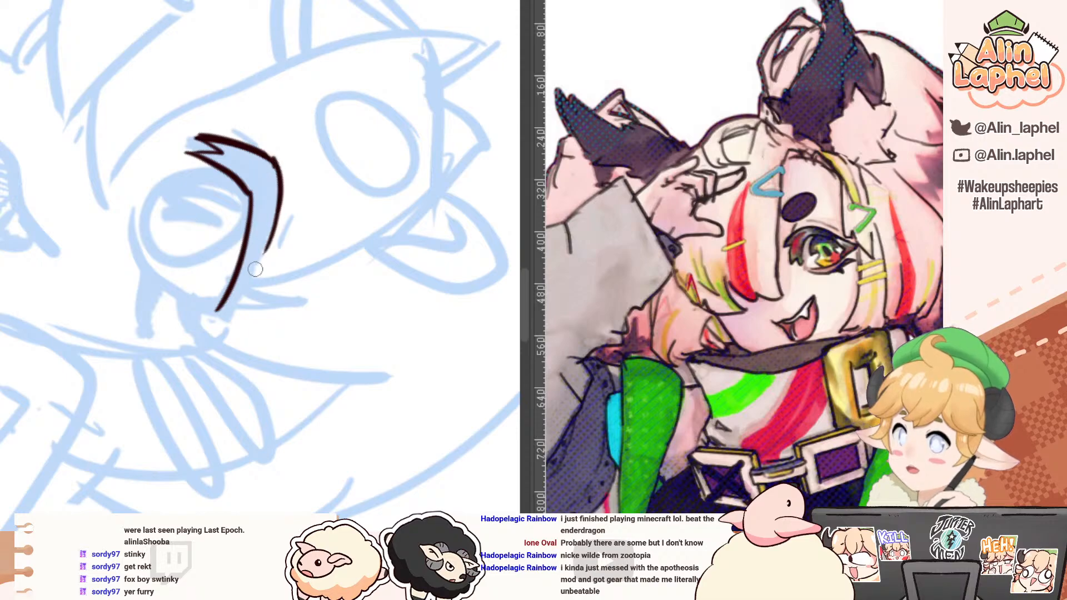
key(ctrl+z)
drag(280, 174, 253, 277)
key(ctrl+z)
drag(280, 182, 226, 311)
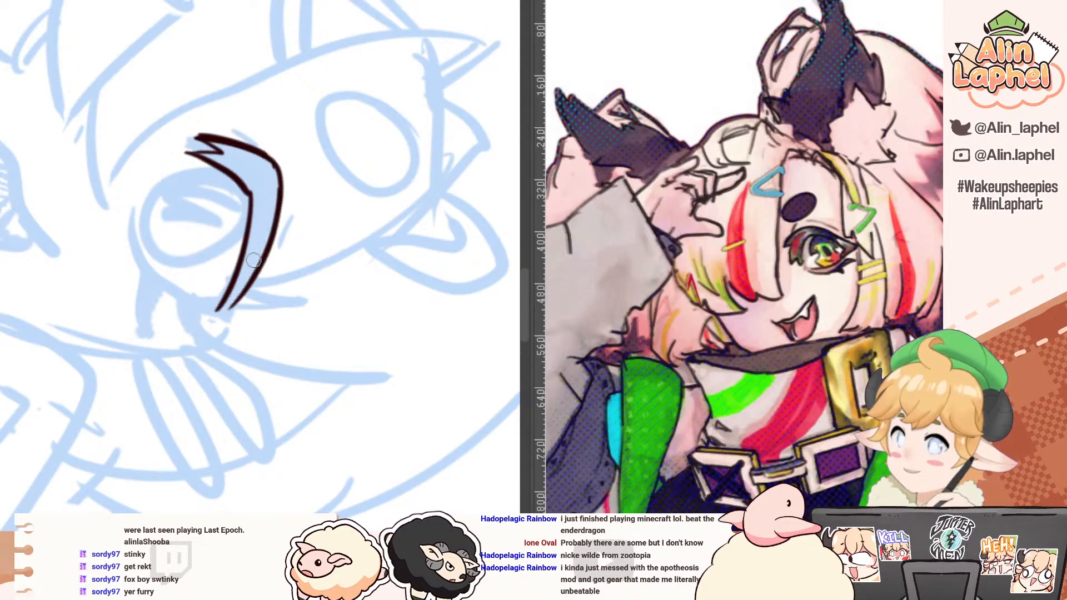
drag(268, 240, 225, 312)
key(ctrl+z)
key(ctrl+z)
drag(280, 193, 221, 312)
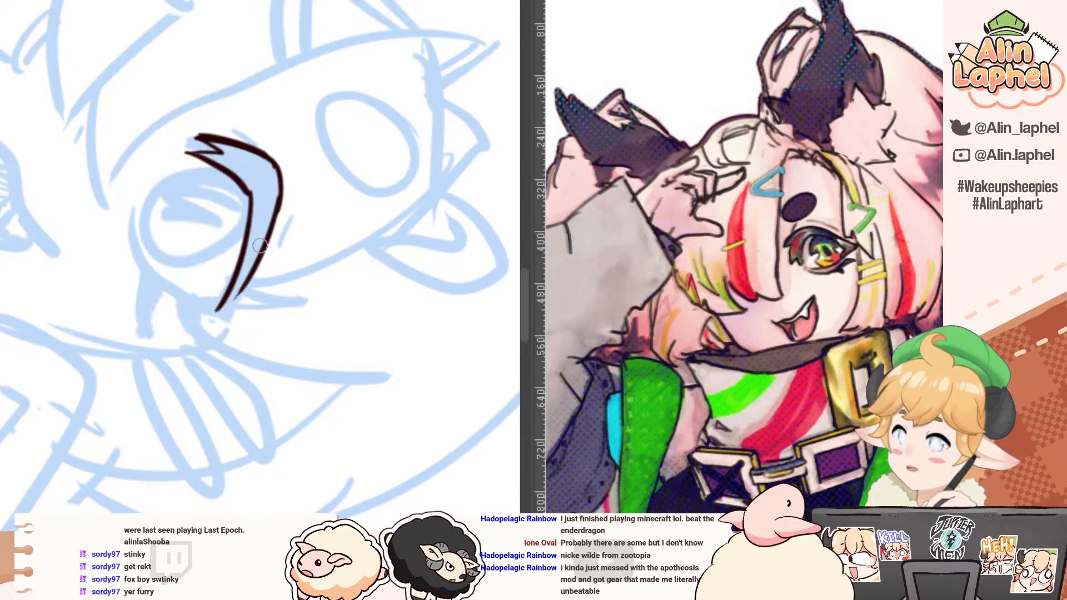
drag(260, 245, 221, 313)
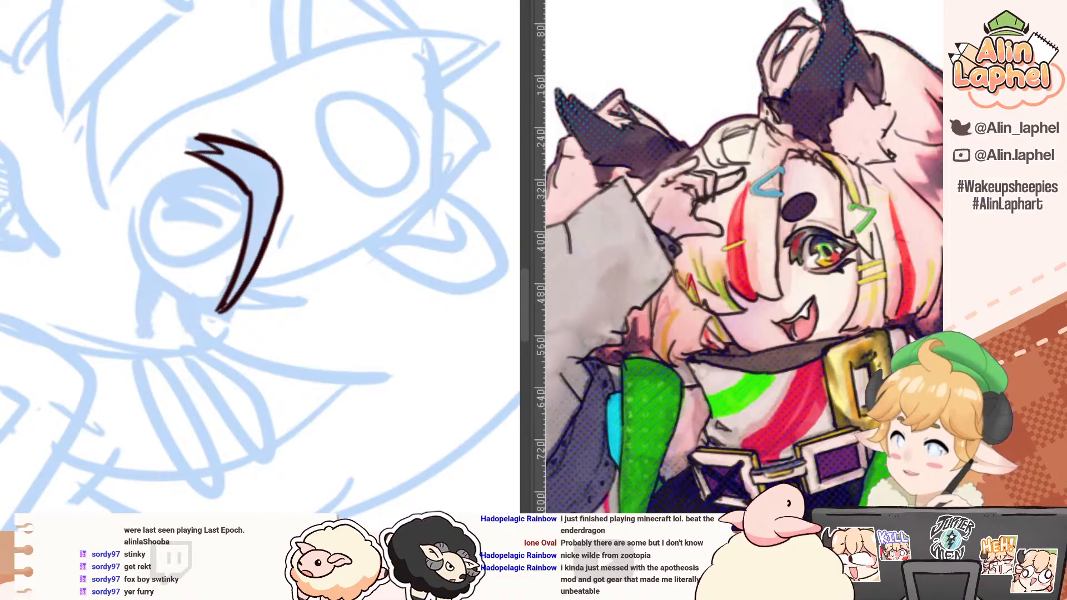
Step: Fill the upper lash shape with solid dark brown and sharpen the spikes at its notched inner tip
click(263, 171)
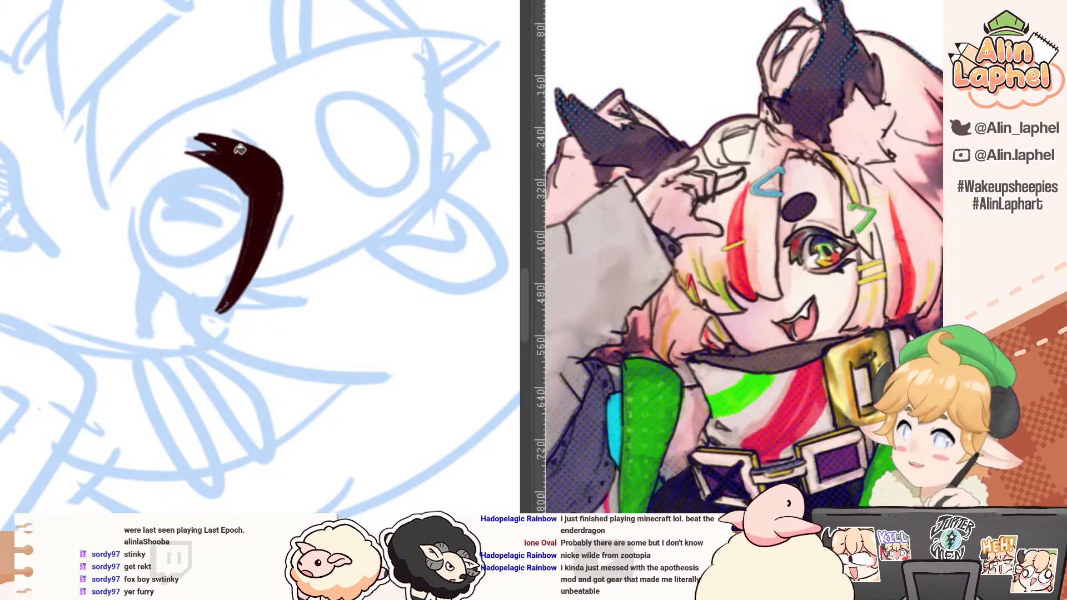
mouse_move(179, 145)
mouse_down()
mouse_move(290, 124)
mouse_move(405, 212)
mouse_up()
scroll(347, 269, up, 1)
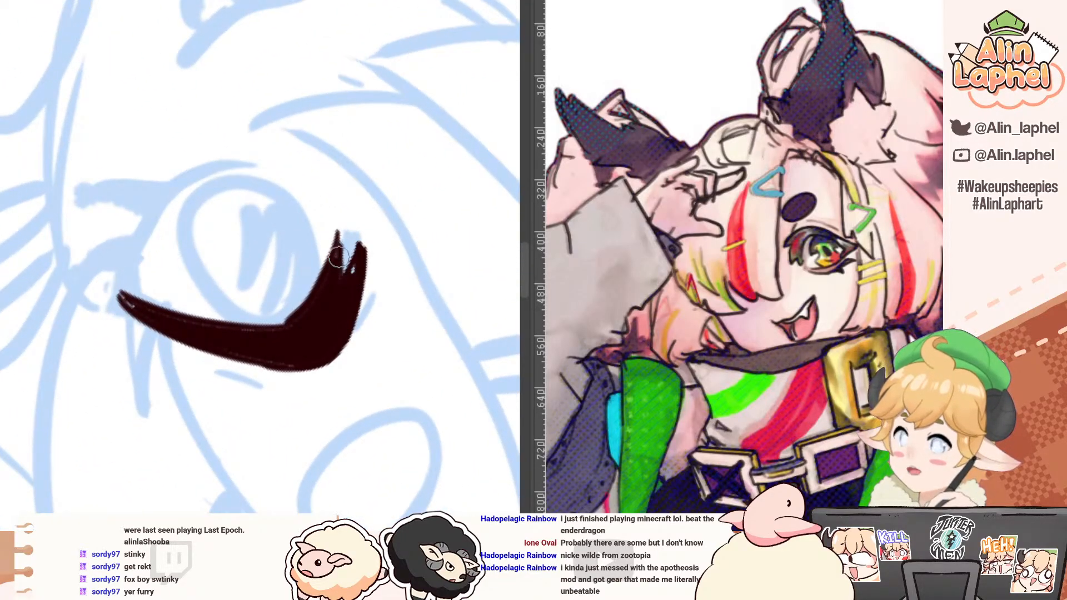
key(e)
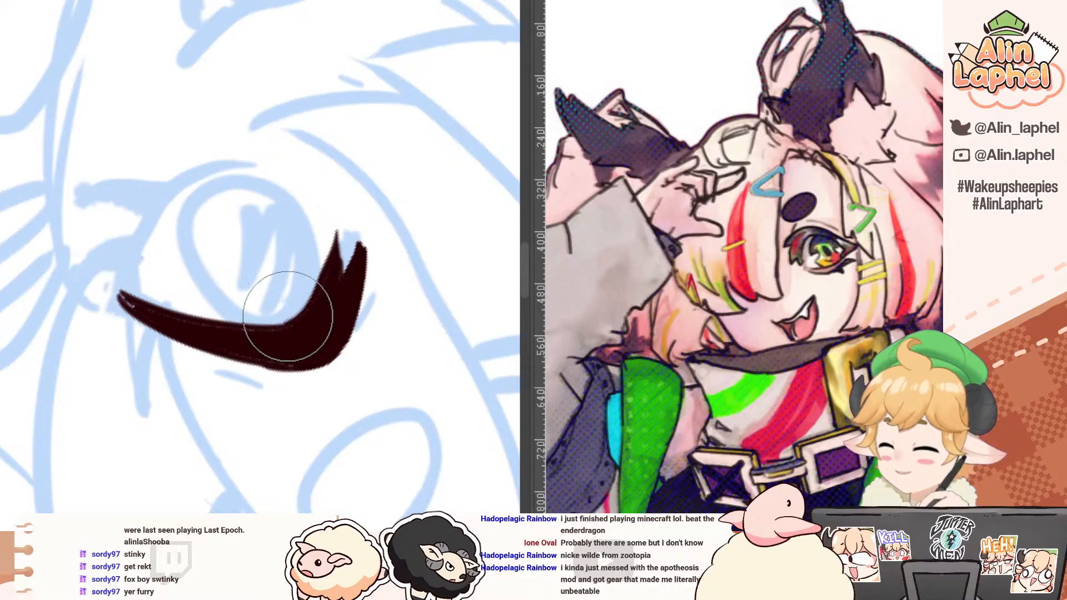
mouse_move(286, 143)
mouse_down()
mouse_move(159, 171)
mouse_move(168, 289)
mouse_up()
mouse_move(212, 152)
mouse_down()
mouse_move(230, 130)
mouse_move(171, 84)
mouse_move(202, 119)
mouse_move(183, 109)
mouse_move(172, 132)
mouse_up()
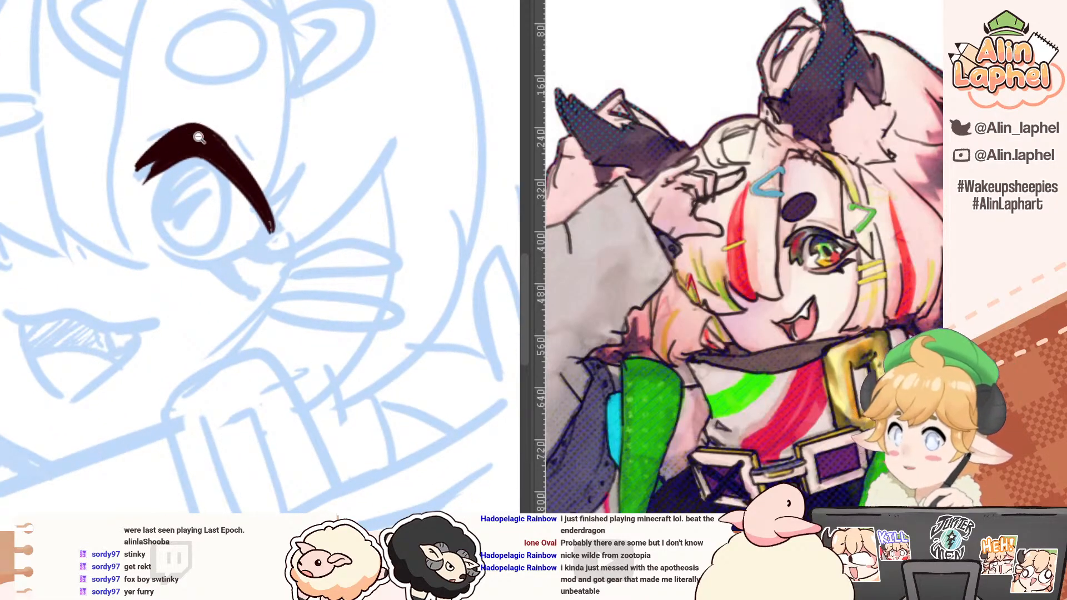
scroll(189, 130, up, 1)
mouse_move(131, 183)
mouse_down()
mouse_move(120, 206)
mouse_move(127, 195)
mouse_up()
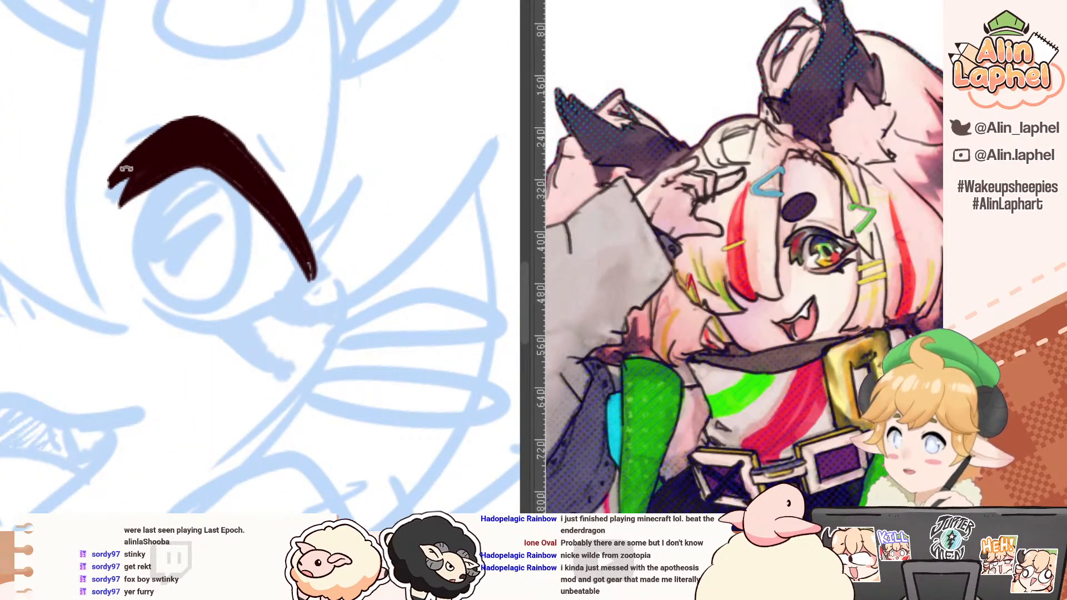
drag(119, 156, 174, 129)
mouse_move(186, 177)
mouse_down()
mouse_move(150, 122)
mouse_move(113, 152)
mouse_move(194, 185)
mouse_up()
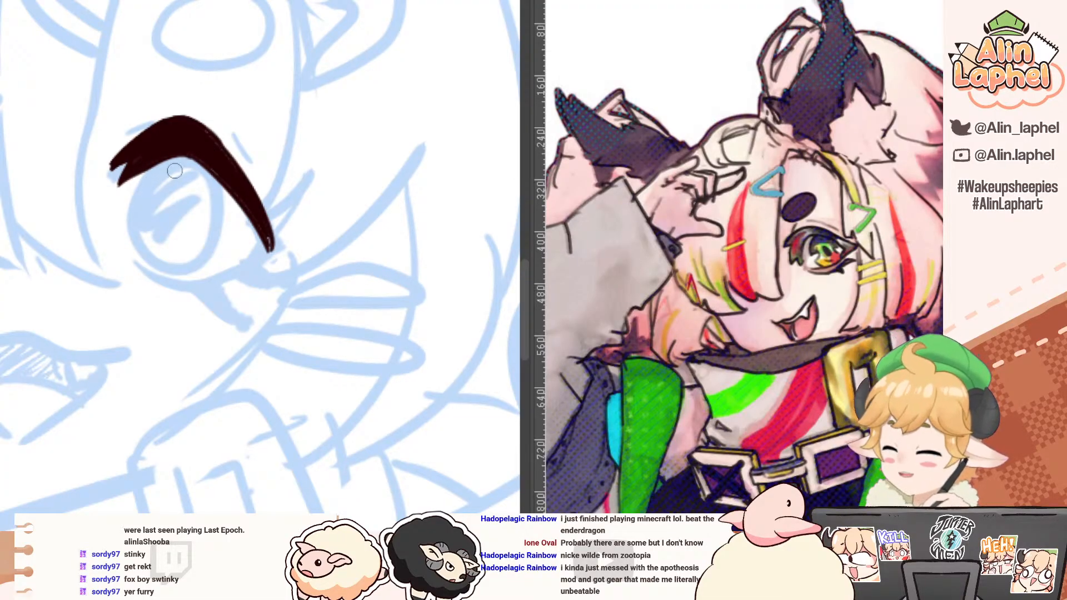
Step: Ink the two curved sides of the iris down from the upper lash, following the blue sketch
key(ctrl+z)
mouse_move(157, 165)
mouse_down()
mouse_move(136, 202)
mouse_move(134, 248)
mouse_up()
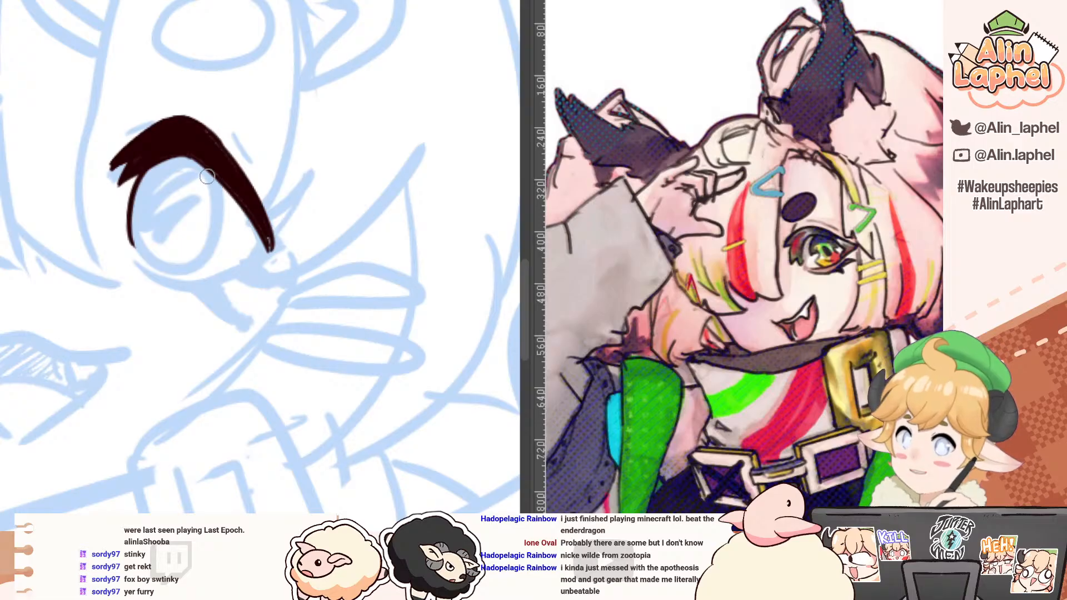
mouse_move(209, 167)
mouse_down()
mouse_move(216, 228)
mouse_move(198, 262)
mouse_up()
key(ctrl+z)
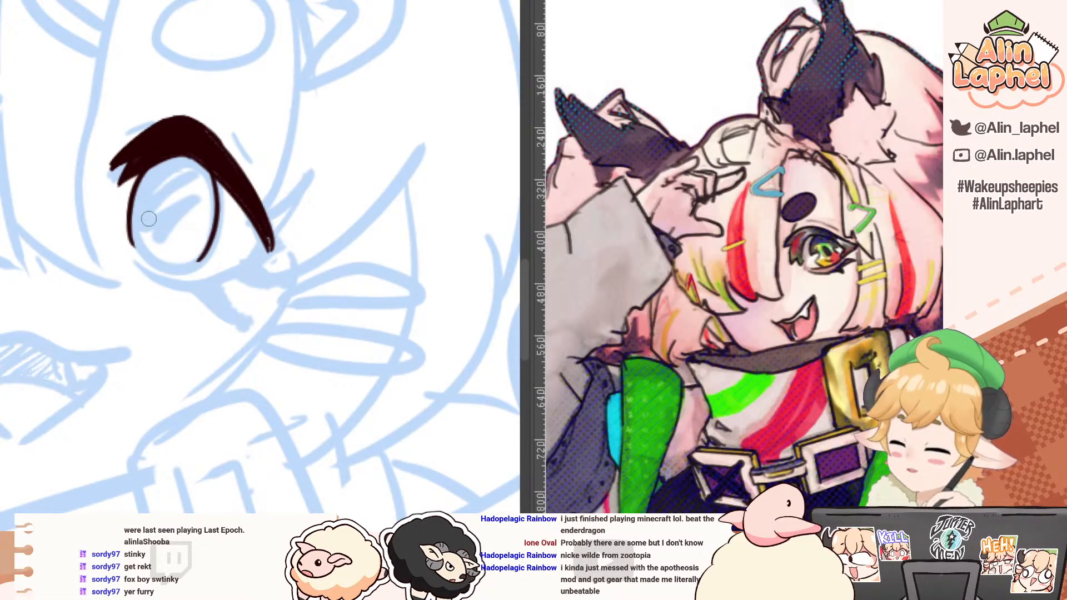
Step: Ink the bottom curve of the iris so that it joins both sides into a closed oval
drag(125, 244, 247, 213)
mouse_move(181, 172)
mouse_down()
mouse_move(99, 195)
mouse_move(93, 214)
mouse_up()
key(ctrl+z)
mouse_move(216, 217)
mouse_down()
mouse_move(234, 199)
mouse_move(213, 249)
mouse_move(221, 214)
mouse_move(210, 228)
mouse_move(229, 261)
mouse_up()
key(ctrl+z)
drag(221, 207, 228, 260)
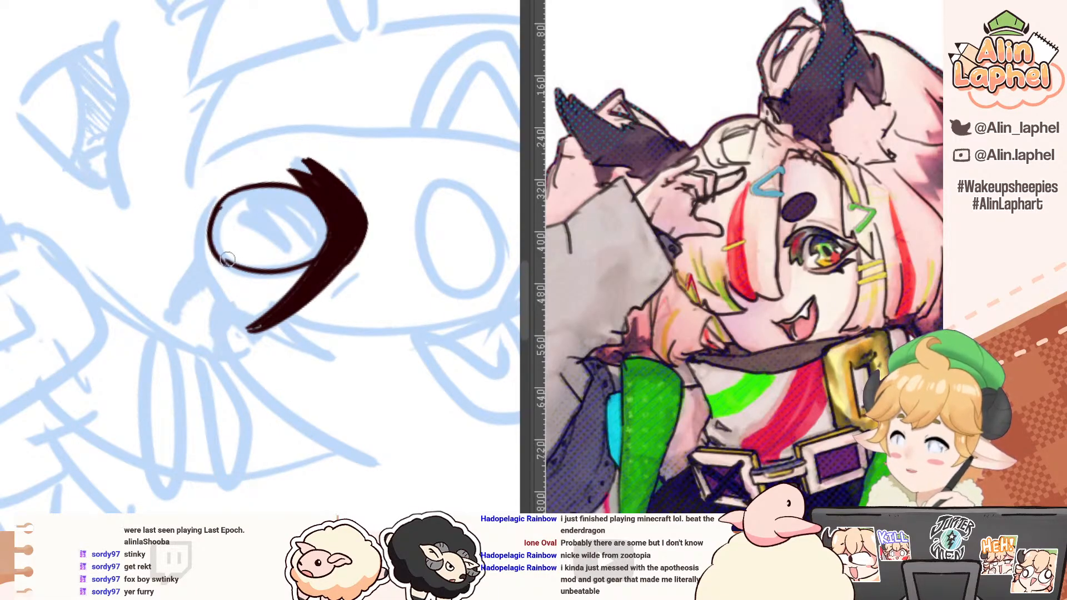
key(ctrl+z)
mouse_move(221, 205)
mouse_down()
mouse_move(210, 237)
mouse_move(234, 268)
mouse_up()
key(ctrl+z)
drag(218, 212, 223, 255)
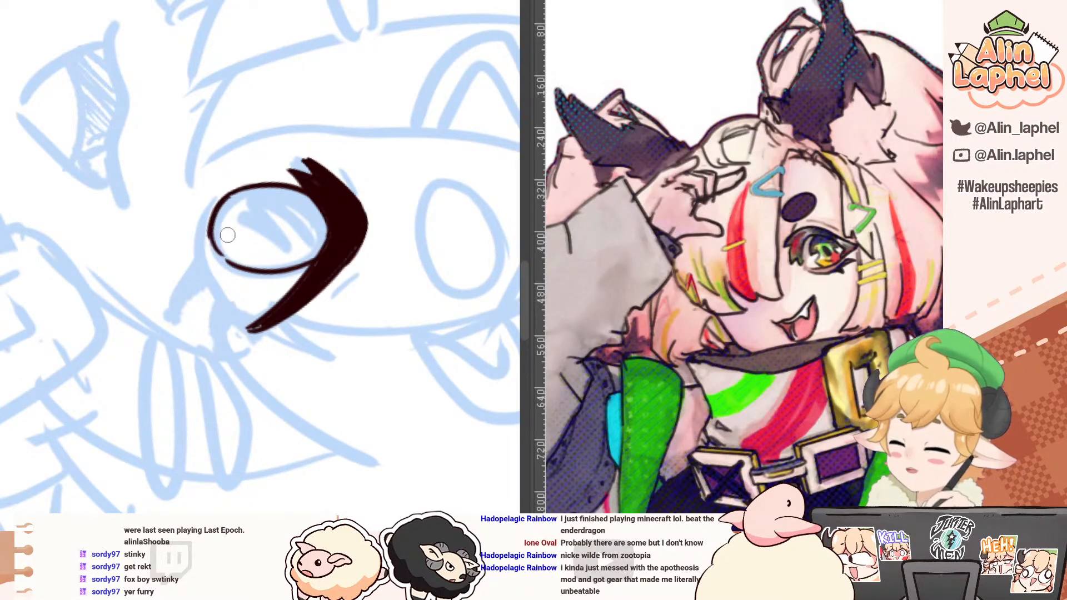
key(ctrl+z)
mouse_move(220, 208)
mouse_down()
mouse_move(211, 241)
mouse_move(219, 207)
mouse_move(229, 263)
mouse_move(227, 232)
mouse_move(212, 225)
mouse_move(229, 261)
mouse_up()
key(ctrl+z)
Step: Ink the lower eyelid line beneath the iris so that it meets the tapered outer end of the upper lash
mouse_move(176, 224)
mouse_down()
mouse_move(214, 208)
mouse_move(208, 273)
mouse_up()
key(ctrl+z)
mouse_move(243, 217)
mouse_down()
mouse_move(209, 275)
mouse_move(209, 335)
mouse_up()
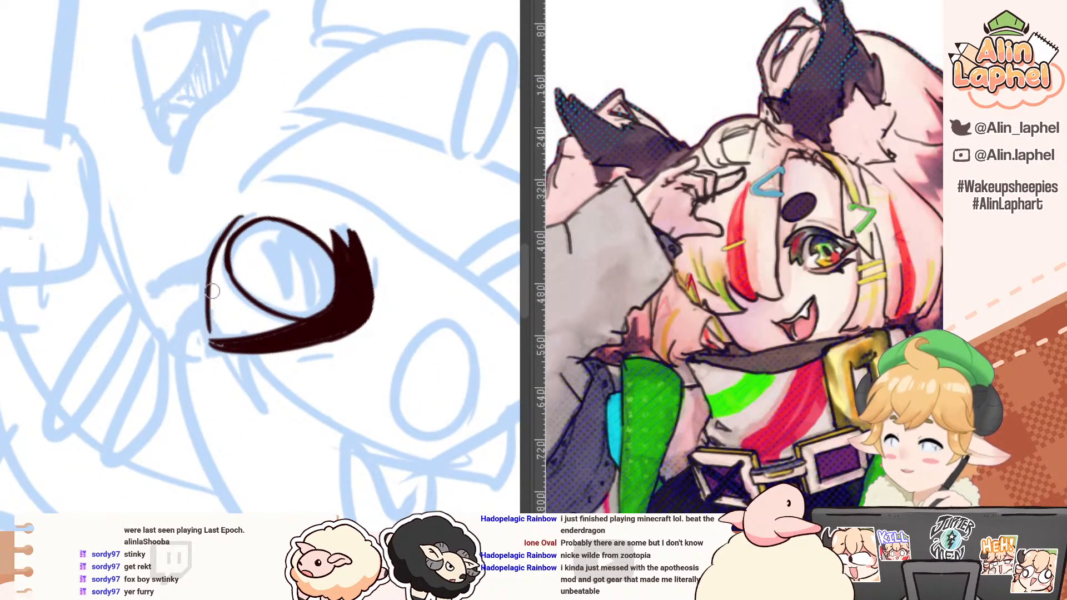
drag(212, 258, 210, 340)
key(ctrl+z)
drag(220, 242, 206, 303)
Step: Ink two pointed lower lashes hanging from the outer half of the lower eyelid line
mouse_move(146, 208)
mouse_down()
mouse_move(118, 233)
mouse_move(139, 309)
mouse_up()
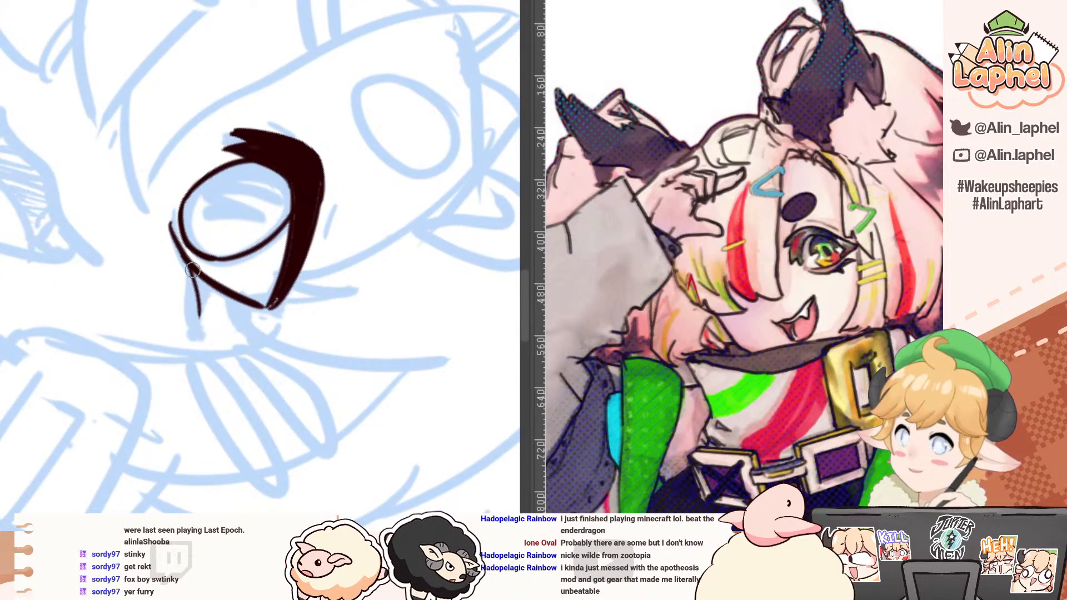
mouse_move(152, 228)
mouse_down()
mouse_move(183, 210)
mouse_move(201, 266)
mouse_move(176, 207)
mouse_move(192, 200)
mouse_up()
drag(201, 288, 195, 334)
mouse_move(126, 215)
mouse_down()
mouse_move(88, 247)
mouse_move(83, 297)
mouse_up()
drag(211, 294, 206, 356)
mouse_move(225, 317)
mouse_down()
mouse_move(206, 356)
mouse_move(218, 304)
mouse_move(212, 344)
mouse_up()
drag(167, 210, 187, 275)
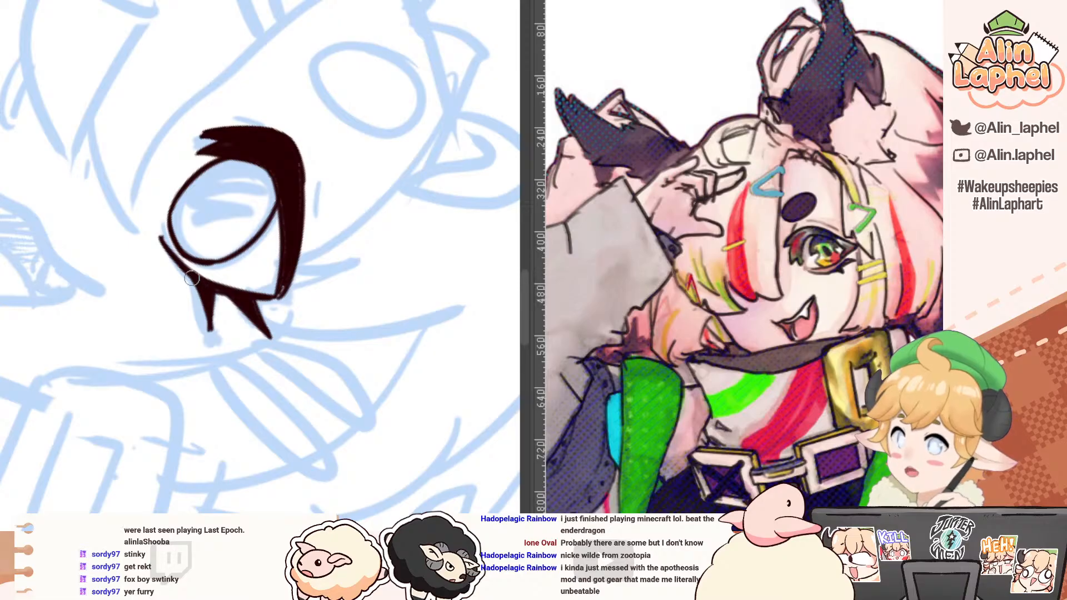
Step: Fill the lower lash spikes with solid dark brown and clean up the edges of the spike nearer the iris
drag(197, 333, 198, 309)
mouse_move(154, 218)
mouse_down()
mouse_move(137, 198)
mouse_move(186, 179)
mouse_up()
key(e)
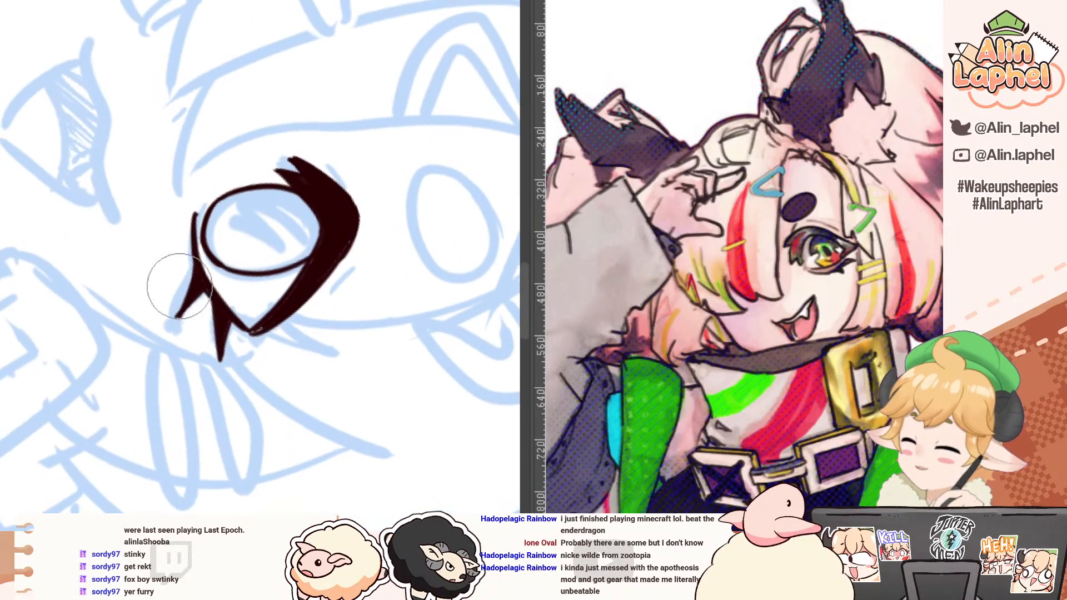
key(p)
mouse_move(193, 283)
mouse_down()
mouse_move(182, 307)
mouse_move(192, 283)
mouse_up()
mouse_move(172, 218)
mouse_down()
mouse_move(153, 206)
mouse_move(151, 175)
mouse_up()
mouse_move(132, 103)
mouse_down()
mouse_move(120, 70)
mouse_move(131, 57)
mouse_up()
Step: Ink the eyelid crease above the upper lash as a short inner dash and a longer curved outer stroke
drag(239, 202, 289, 213)
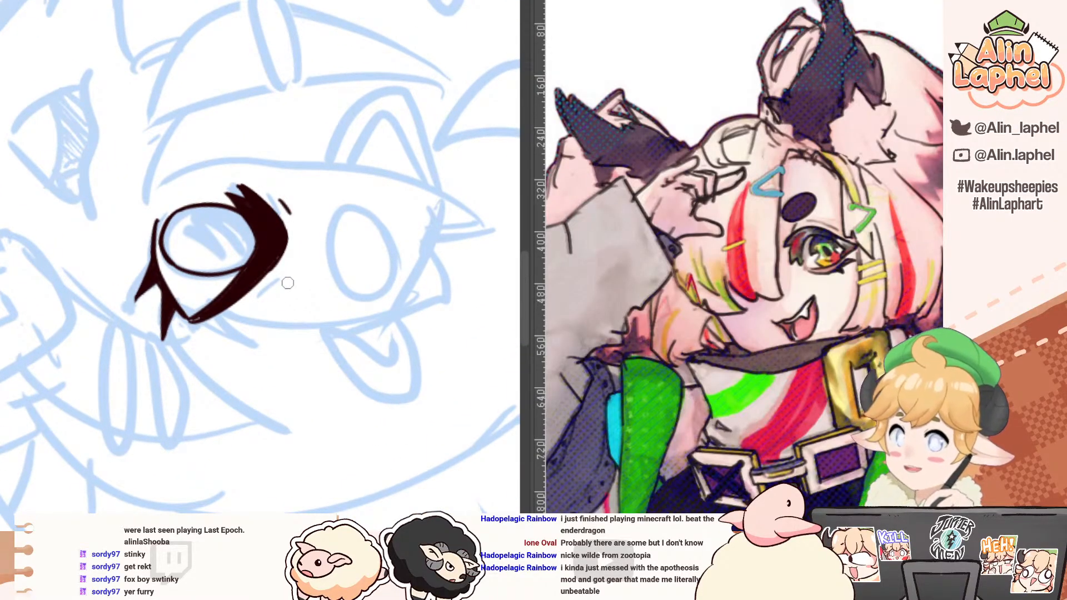
drag(240, 131, 123, 163)
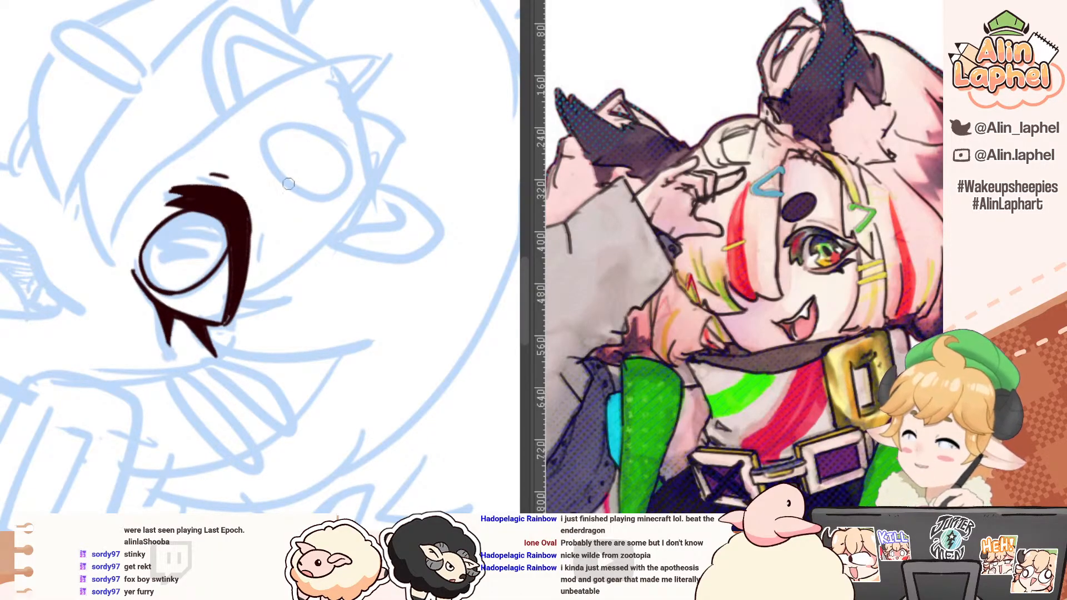
drag(250, 227, 239, 304)
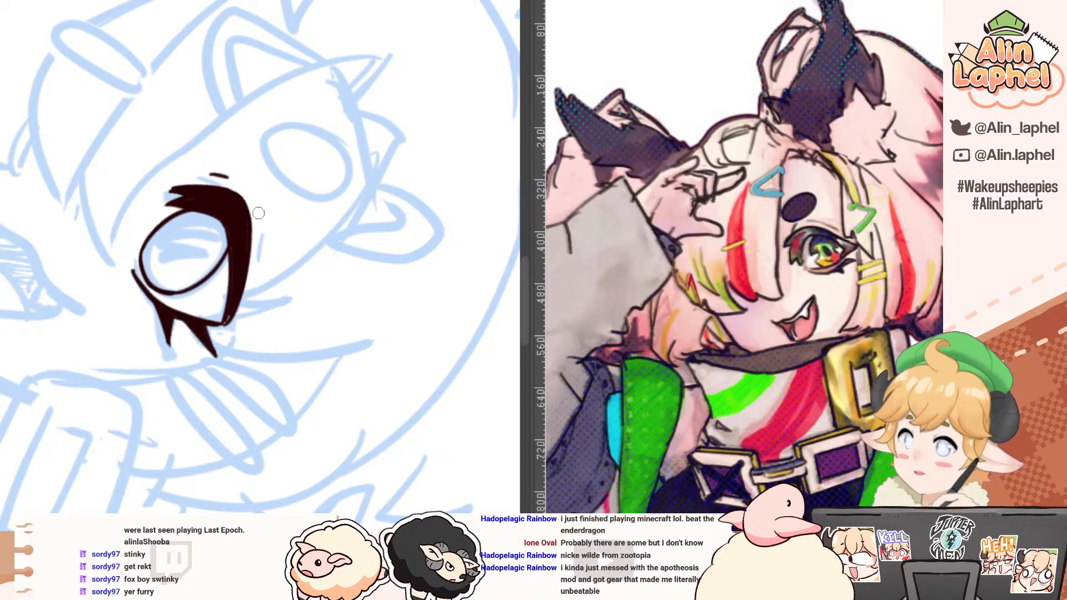
key(ctrl+z)
drag(259, 211, 262, 274)
drag(175, 112, 125, 181)
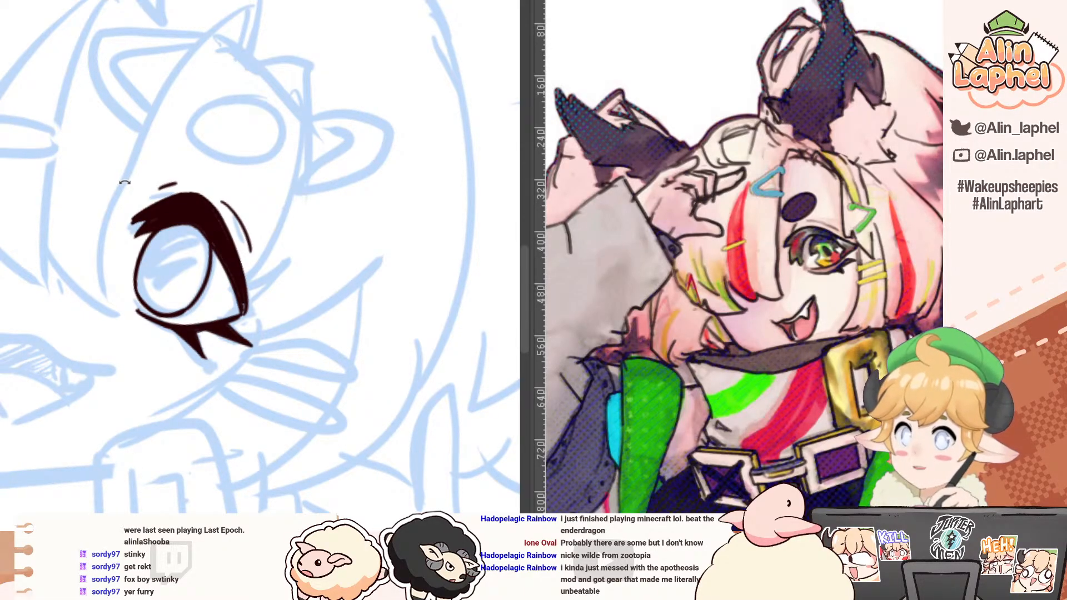
Step: Ink the oval eyebrow outline above the open eye, following the blue sketch
mouse_move(86, 103)
mouse_down()
mouse_move(163, 76)
mouse_move(327, 162)
mouse_move(346, 228)
mouse_move(332, 283)
mouse_up()
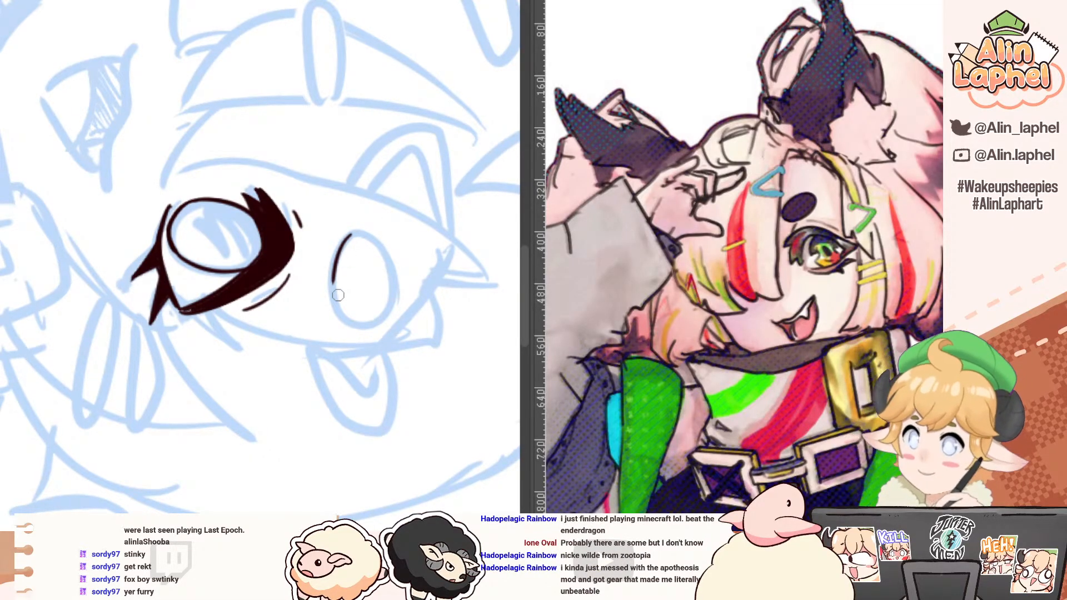
key(ctrl+z)
drag(348, 236, 333, 283)
key(ctrl+z)
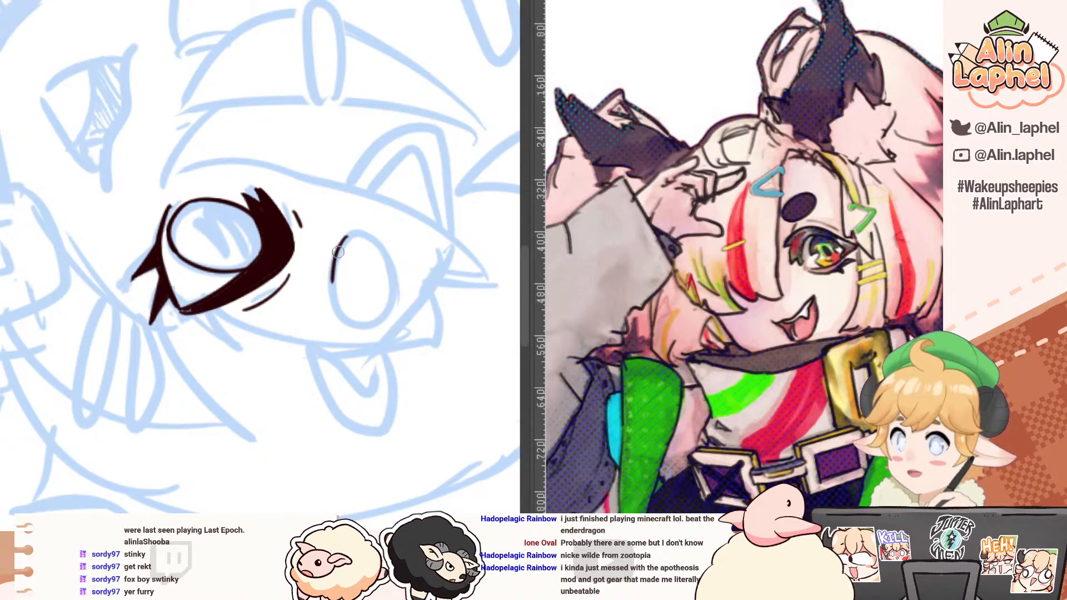
mouse_move(347, 237)
mouse_down()
mouse_move(340, 305)
mouse_move(364, 324)
mouse_move(335, 303)
mouse_move(371, 328)
mouse_move(394, 275)
mouse_move(342, 240)
mouse_up()
key(ctrl+z)
drag(307, 170, 152, 226)
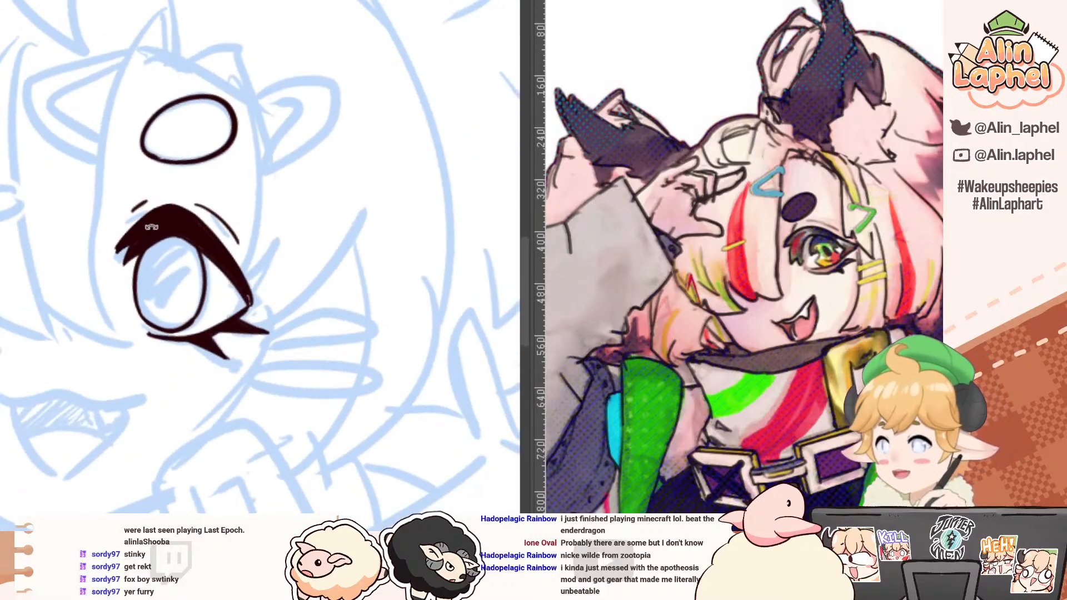
Step: Ink the curved jaw line on the winking side of the face in one tapered stroke
drag(197, 200, 136, 198)
drag(125, 139, 96, 186)
mouse_move(169, 173)
mouse_down()
mouse_move(195, 151)
mouse_move(178, 144)
mouse_move(189, 129)
mouse_move(300, 157)
mouse_move(307, 139)
mouse_up()
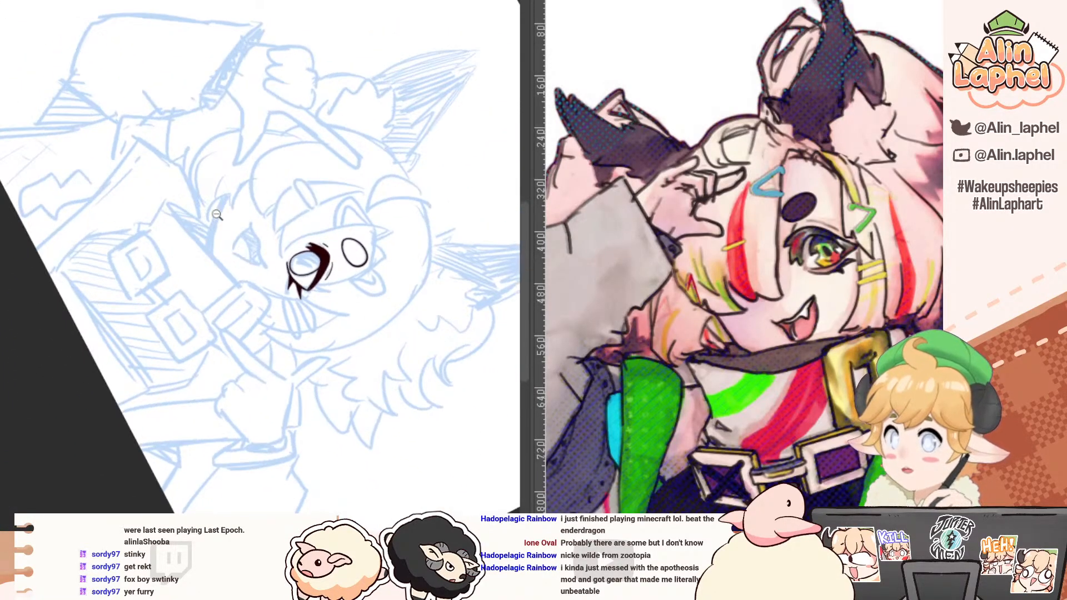
mouse_move(217, 215)
mouse_down()
mouse_move(250, 213)
mouse_move(217, 229)
mouse_up()
key(ctrl+z)
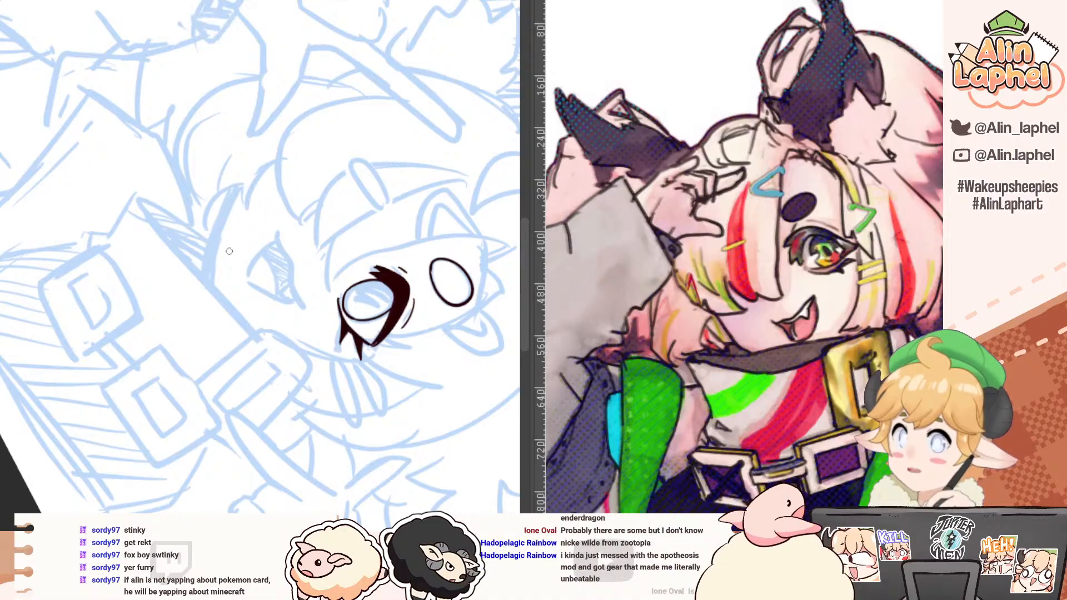
key(ctrl+z)
drag(238, 189, 210, 286)
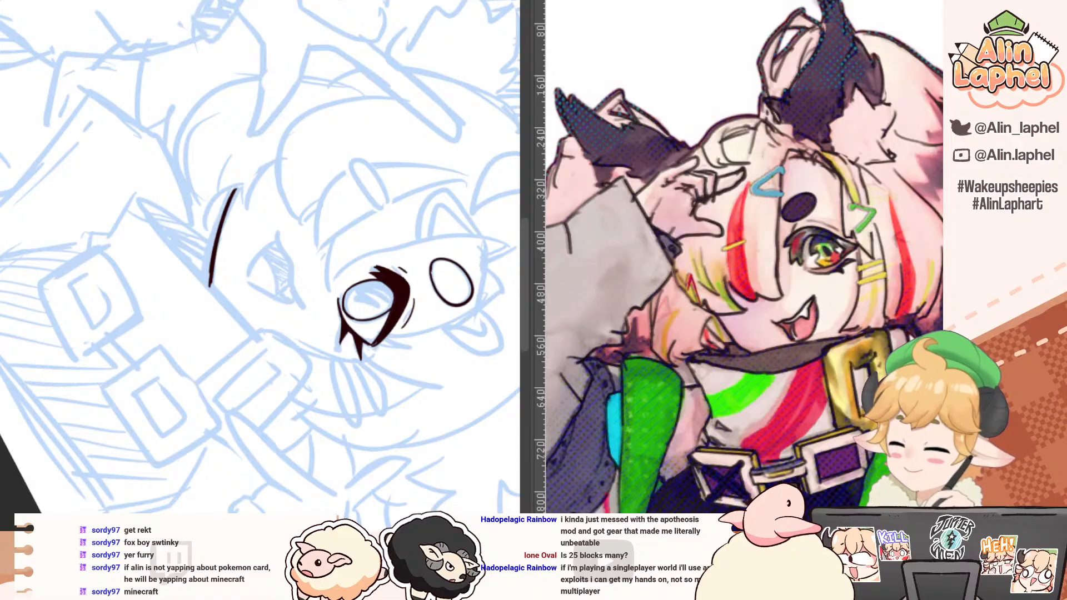
Step: Ink the far rim of the collar opening, running from the collar's pointed corner to the jaw line
mouse_move(172, 166)
mouse_down()
mouse_move(251, 153)
mouse_move(279, 172)
mouse_up()
key(ctrl+z)
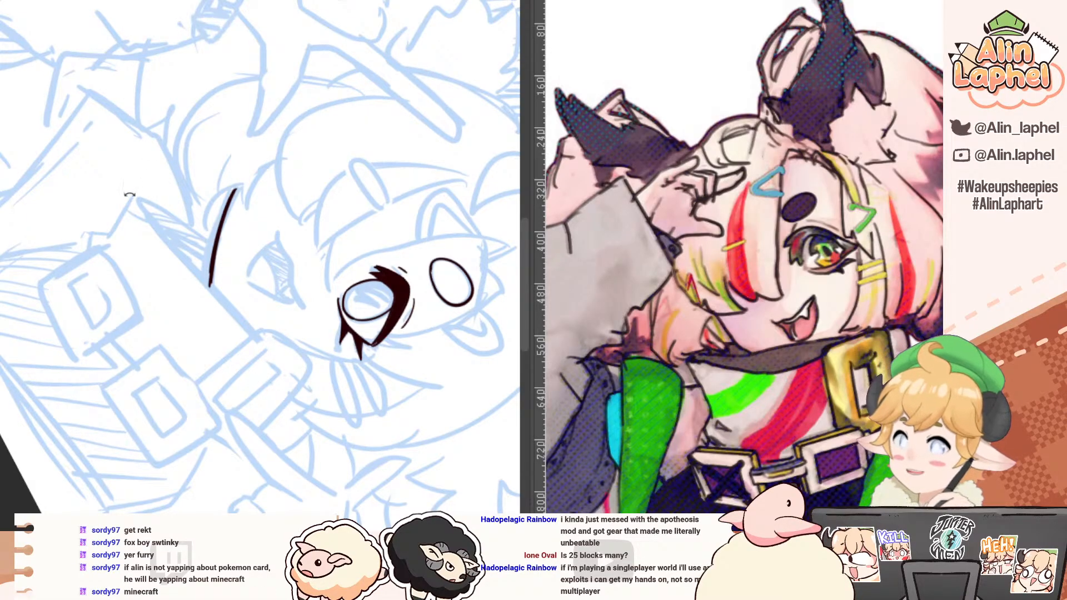
mouse_move(130, 195)
mouse_down()
mouse_move(182, 167)
mouse_move(270, 159)
mouse_move(242, 256)
mouse_up()
key(ctrl+z)
drag(255, 176, 242, 262)
drag(254, 185, 242, 263)
key(ctrl+z)
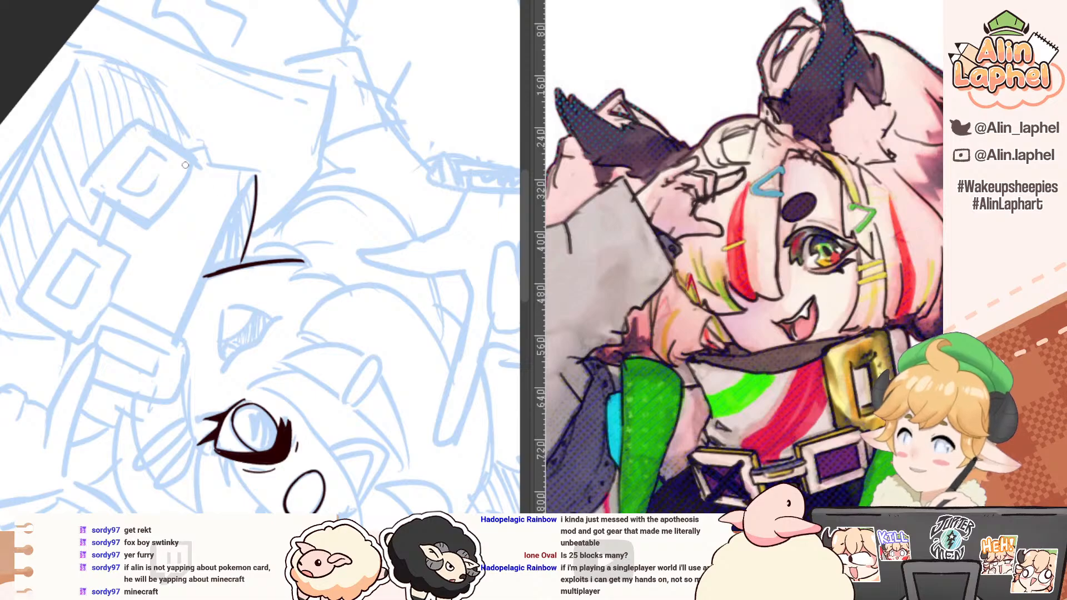
Step: Ink the collar's near rim from its pointed corner past the chin to the tall buckle
drag(118, 170, 117, 192)
key(ctrl+z)
mouse_move(224, 171)
mouse_down()
mouse_move(202, 263)
mouse_move(202, 244)
mouse_move(204, 344)
mouse_up()
key(ctrl+z)
key(ctrl+z)
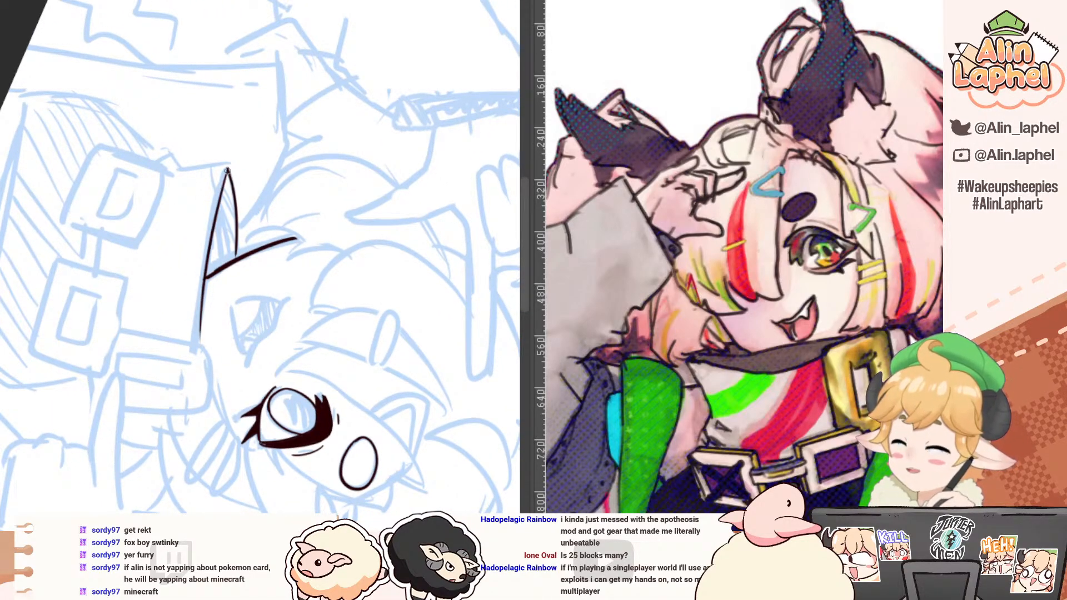
drag(227, 168, 196, 340)
drag(203, 281, 200, 344)
Step: Ink the collar's short side edge from its pointed corner down to the belt buckle sketch
mouse_move(150, 147)
mouse_down()
mouse_move(65, 221)
mouse_move(36, 281)
mouse_up()
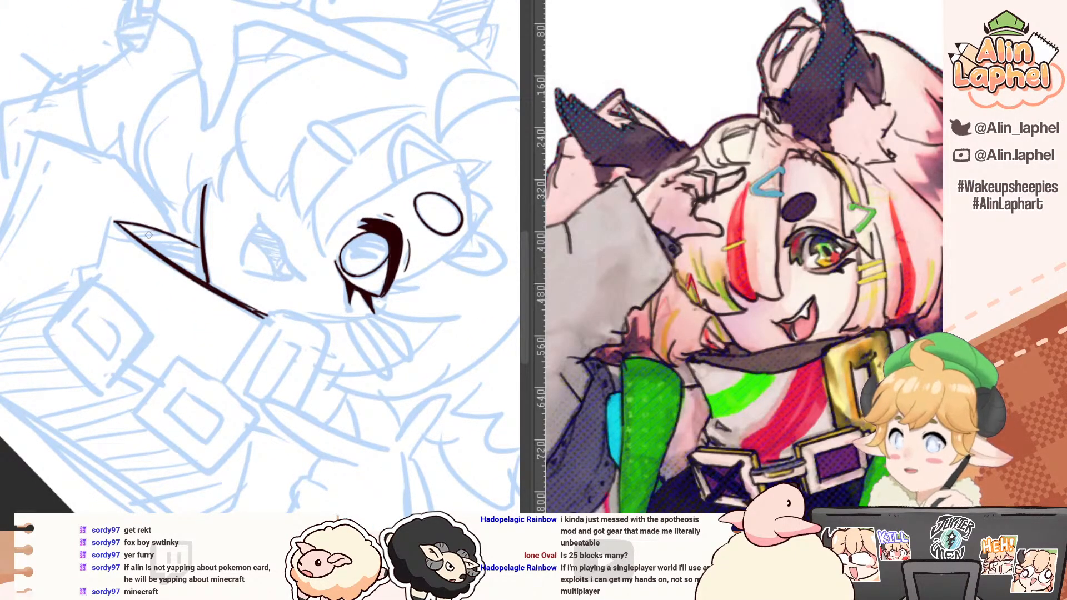
drag(113, 222, 101, 283)
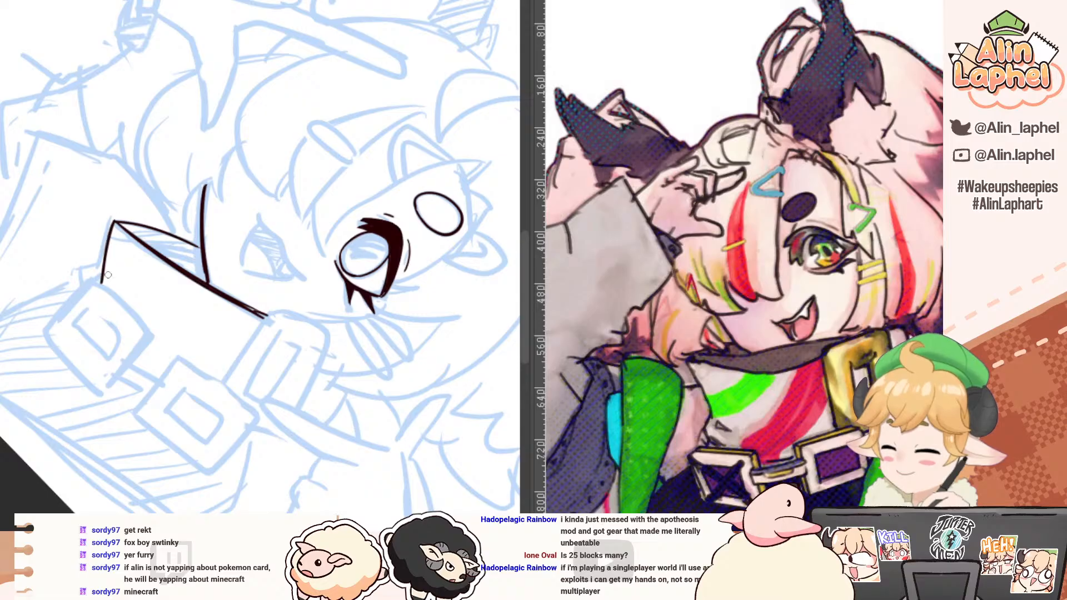
key(r)
mouse_move(96, 186)
mouse_down()
mouse_move(100, 209)
mouse_move(96, 195)
mouse_up()
key(space)
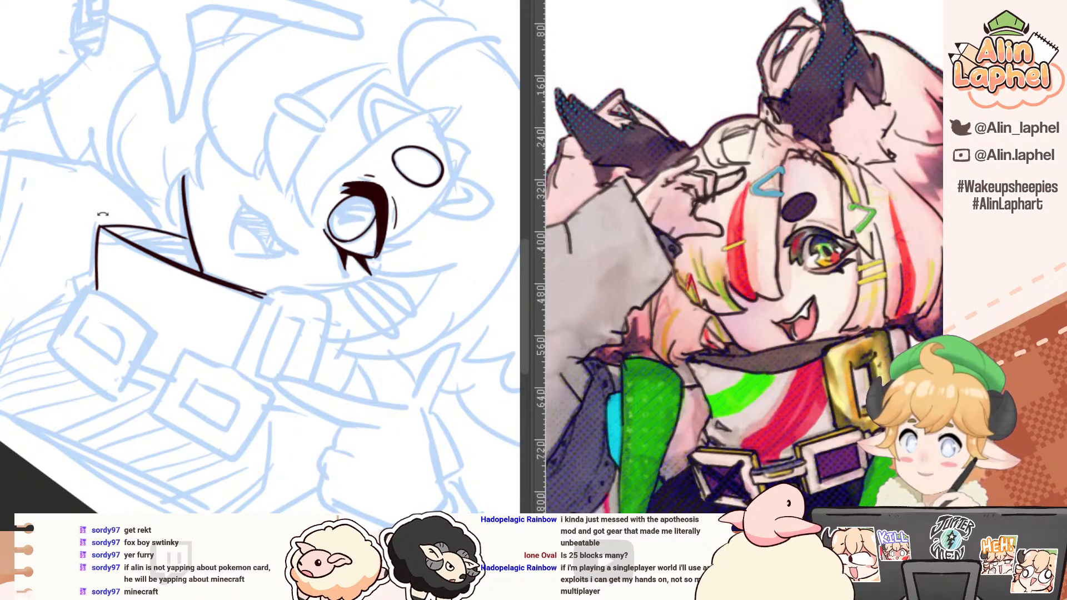
Step: Ink the wavy upper line of the open mouth and the side edge below its inner corner
drag(110, 140, 60, 181)
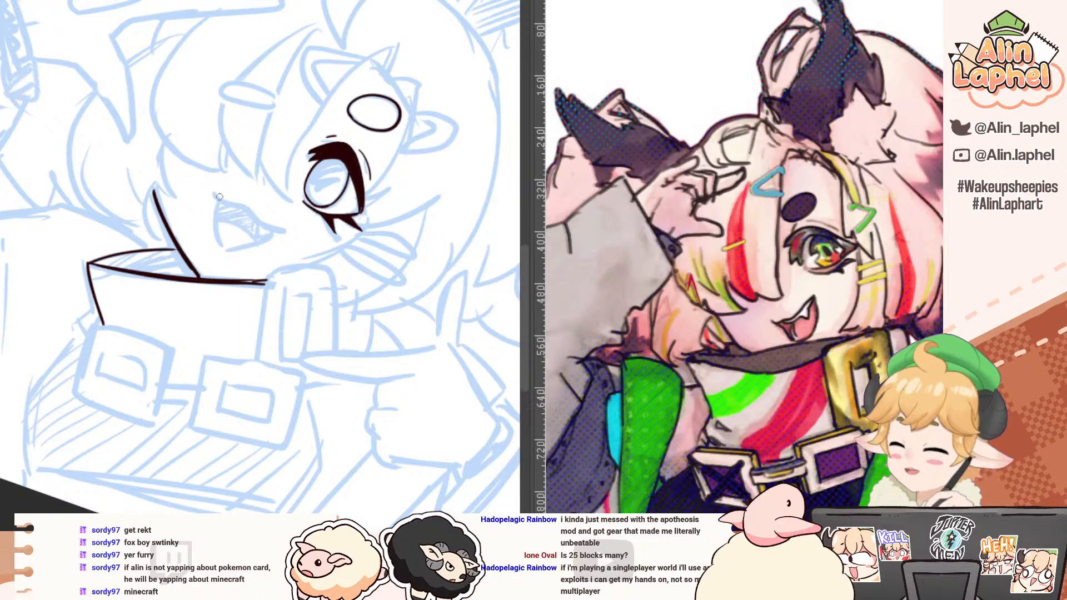
drag(213, 194, 282, 230)
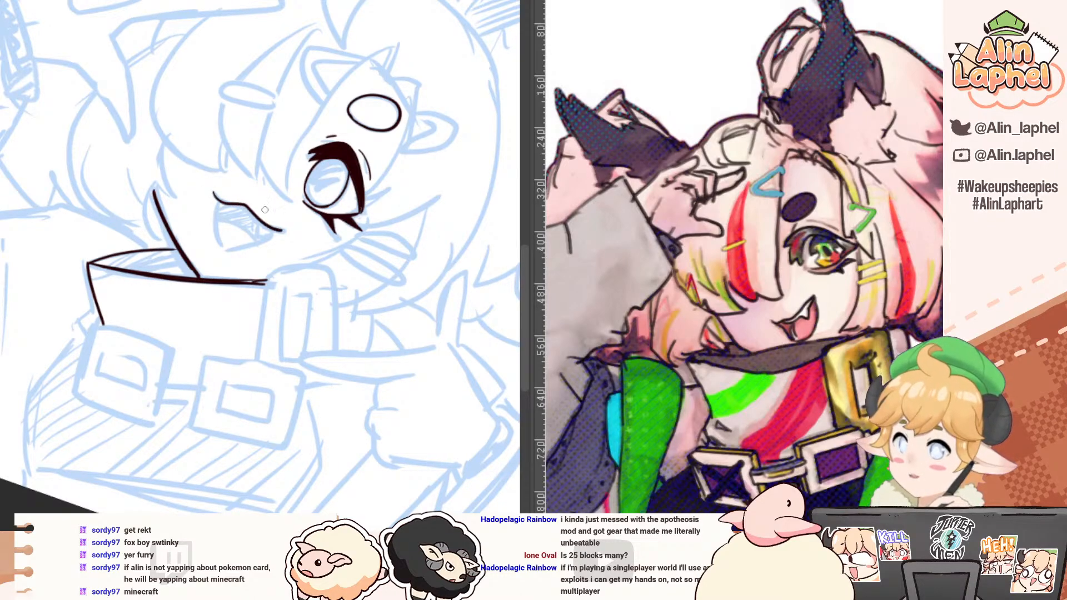
mouse_move(214, 192)
mouse_down()
mouse_move(247, 204)
mouse_move(273, 231)
mouse_move(219, 221)
mouse_move(220, 201)
mouse_move(227, 255)
mouse_up()
key(ctrl+z)
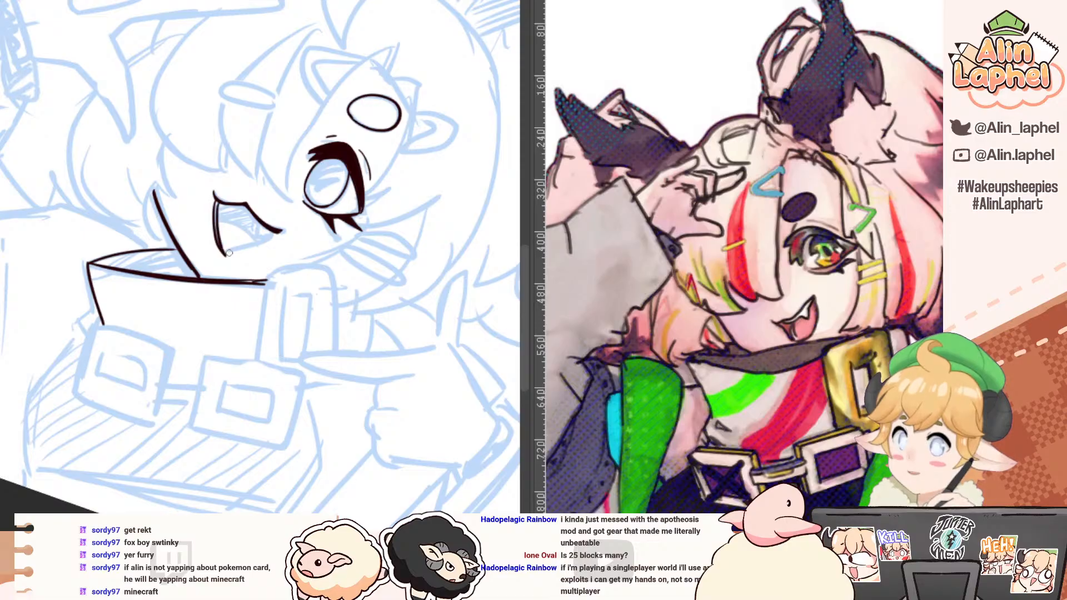
Step: Ink the remaining lower edge of the mouth from the outer corner to the bottom point, closing the shape
drag(159, 171, 98, 230)
drag(232, 201, 208, 255)
key(ctrl+z)
key(ctrl+z)
drag(231, 201, 207, 255)
key(ctrl+z)
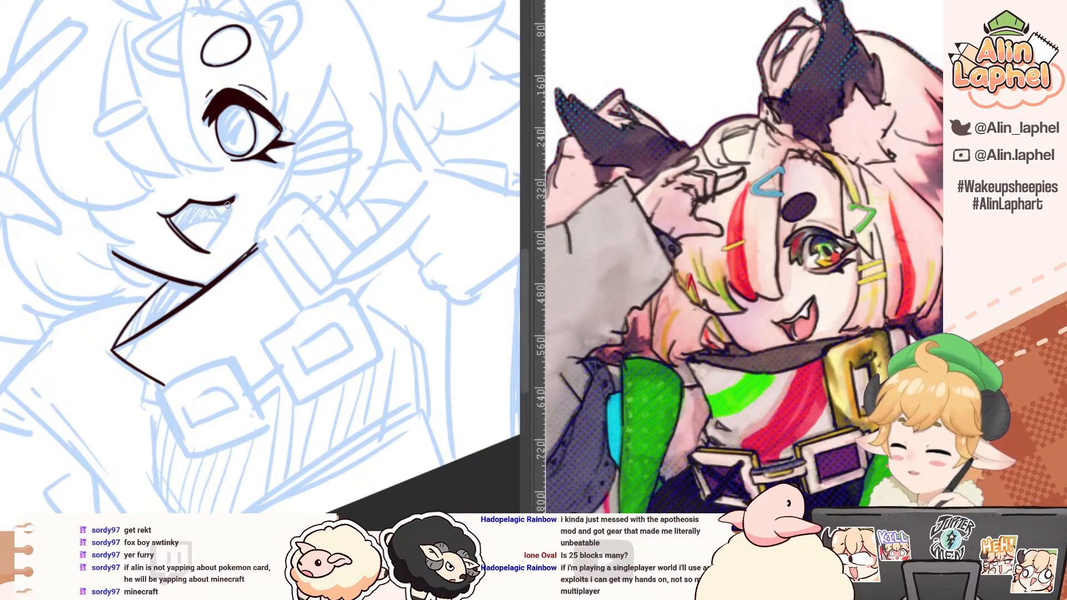
drag(231, 202, 199, 262)
Step: Erase overshooting ink around the mouth's corners and touch up its outline
key(e)
mouse_move(138, 225)
mouse_down()
mouse_move(258, 165)
mouse_move(351, 227)
mouse_up()
click(267, 291)
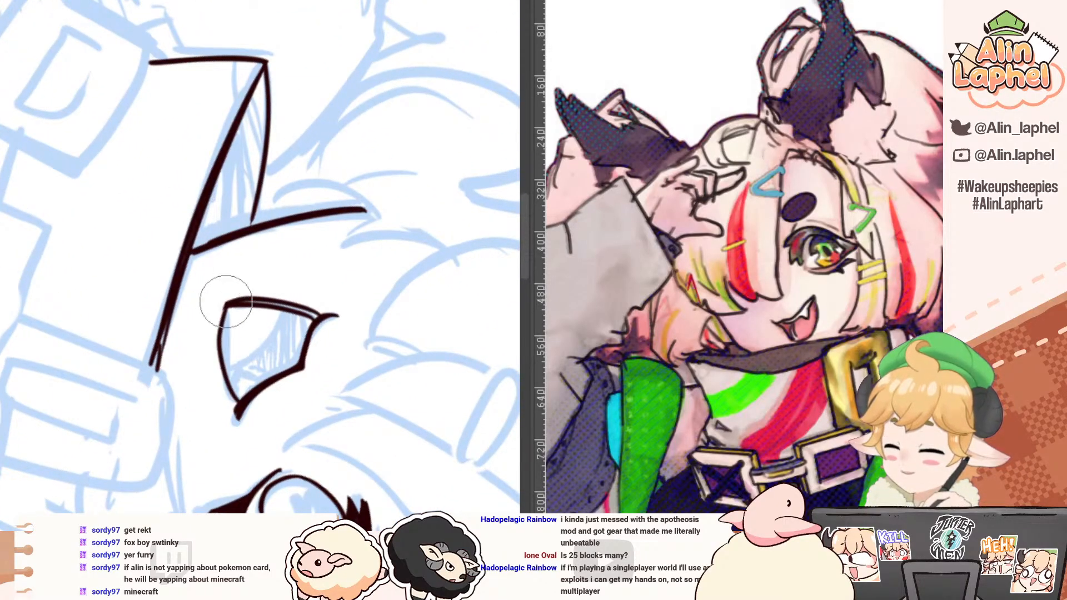
drag(175, 193, 219, 207)
key(p)
key(e)
mouse_move(203, 321)
mouse_down()
mouse_move(186, 349)
mouse_move(195, 339)
mouse_move(189, 387)
mouse_up()
key(p)
mouse_move(154, 249)
mouse_down()
mouse_move(95, 290)
mouse_move(206, 361)
mouse_up()
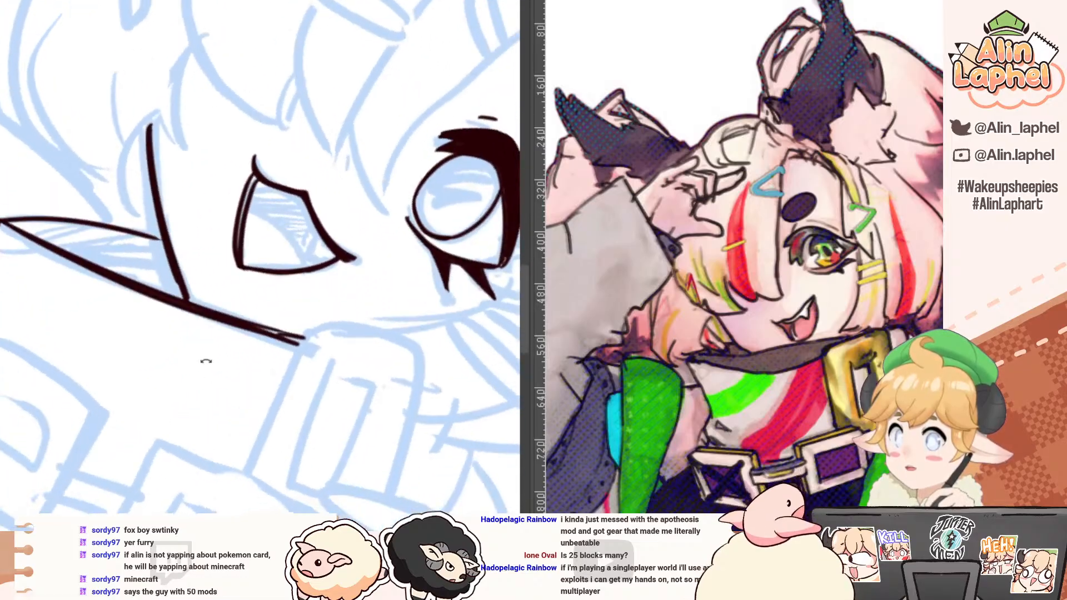
Step: Ink a small pointed fang under the upper lip near the mouth's outer corner
drag(116, 200, 100, 272)
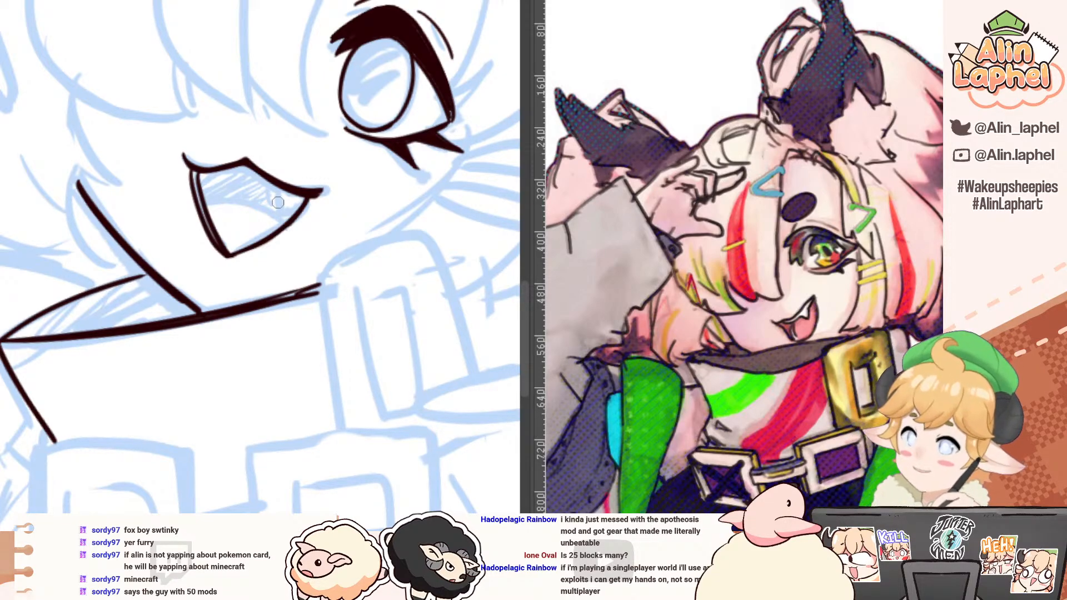
mouse_move(279, 189)
mouse_down()
mouse_move(282, 204)
mouse_move(297, 194)
mouse_up()
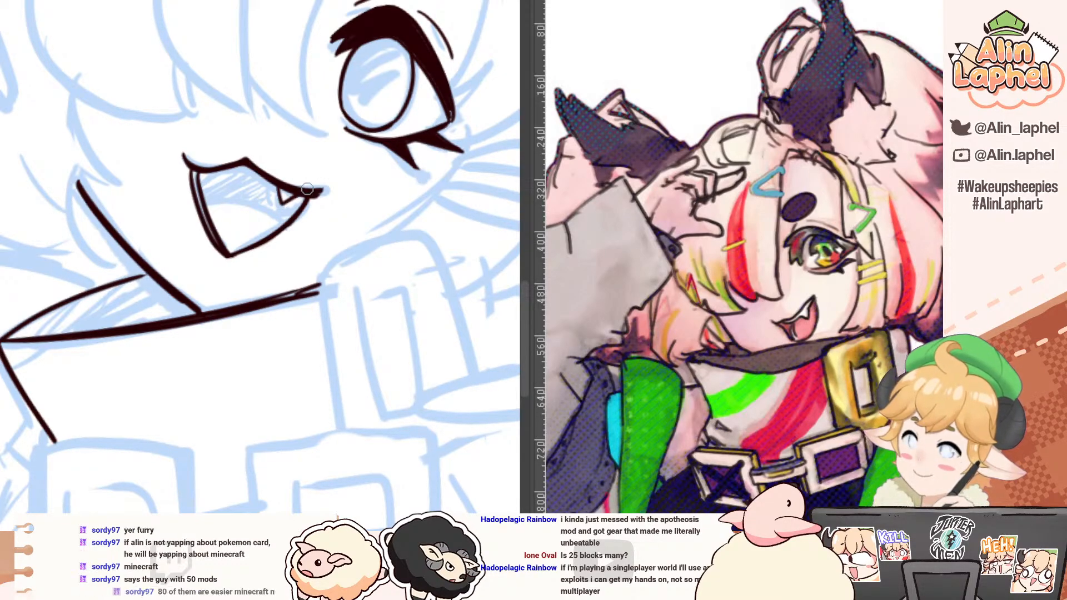
scroll(216, 118, down, 5)
drag(183, 72, 186, 123)
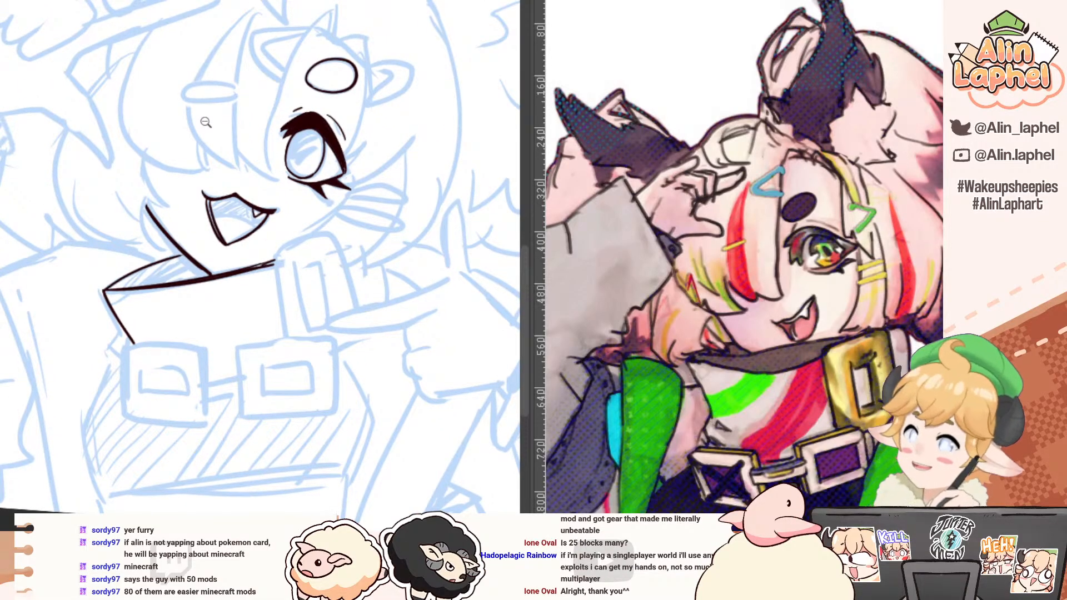
drag(253, 191, 229, 131)
scroll(202, 119, up, 5)
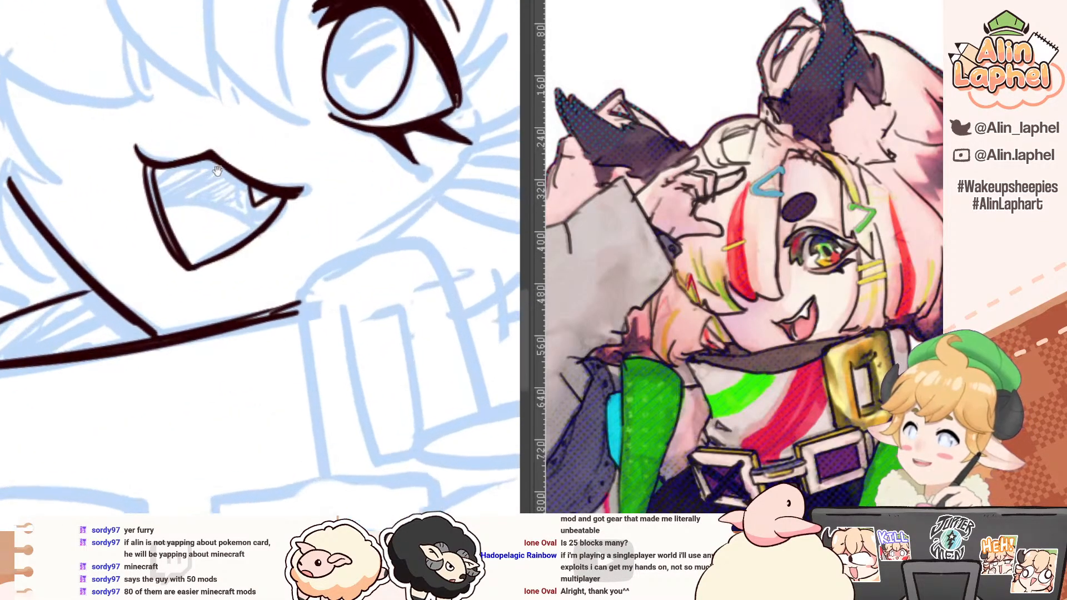
Step: Ink the tall buckle's near side edge as a straight line from the collar rim down to the belt buckle
drag(218, 171, 188, 122)
mouse_move(265, 160)
mouse_down()
mouse_move(284, 183)
mouse_move(262, 315)
mouse_up()
scroll(283, 183, up, 1)
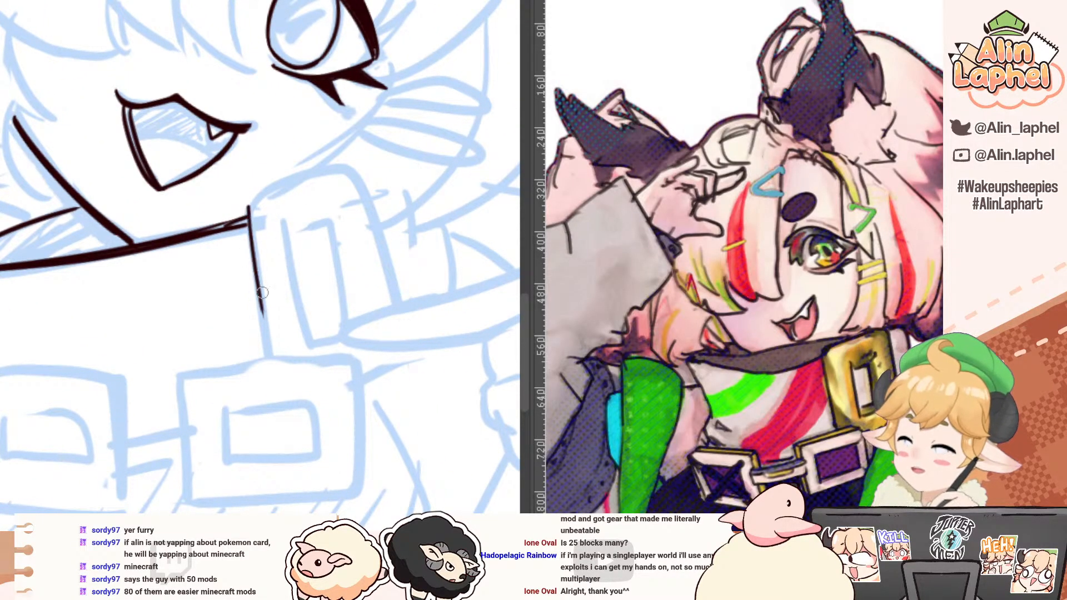
key(ctrl+z)
drag(246, 206, 271, 358)
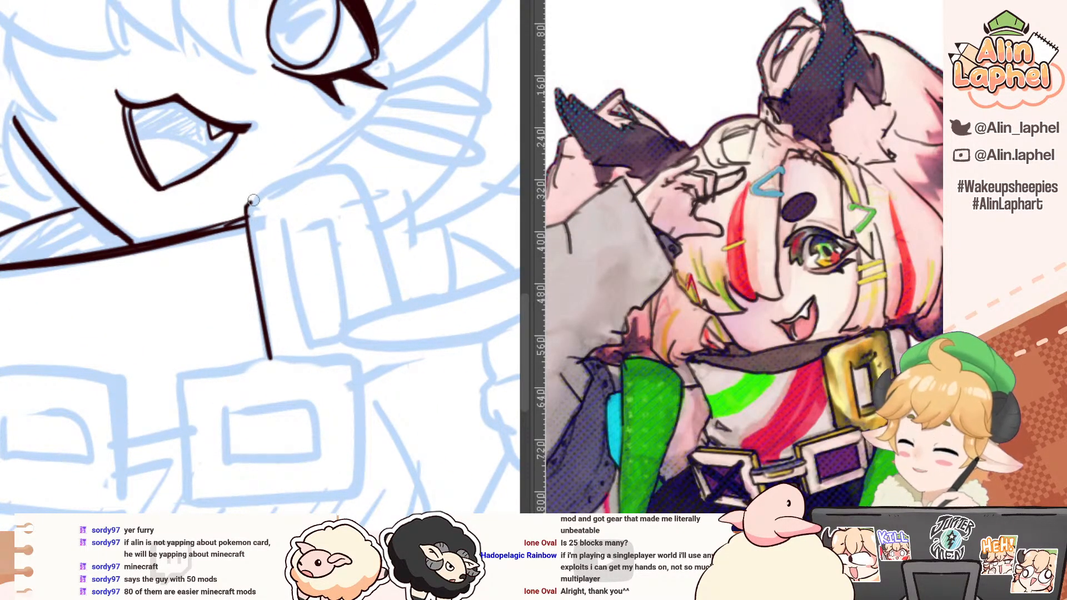
Step: Ink the top and far side edges of the tall collar buckle and round off the corner between them
mouse_move(248, 207)
mouse_down()
mouse_move(362, 176)
mouse_move(382, 242)
mouse_up()
key(ctrl+z)
drag(393, 285, 397, 307)
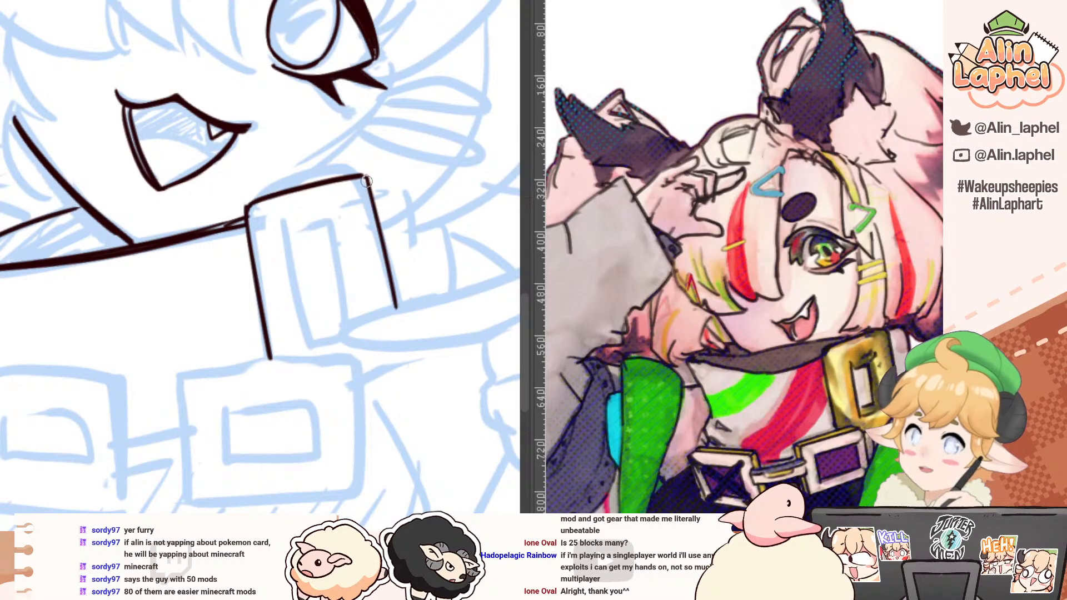
drag(366, 179, 396, 307)
key(e)
mouse_move(369, 179)
mouse_down()
mouse_move(364, 169)
mouse_move(370, 187)
mouse_up()
key(p)
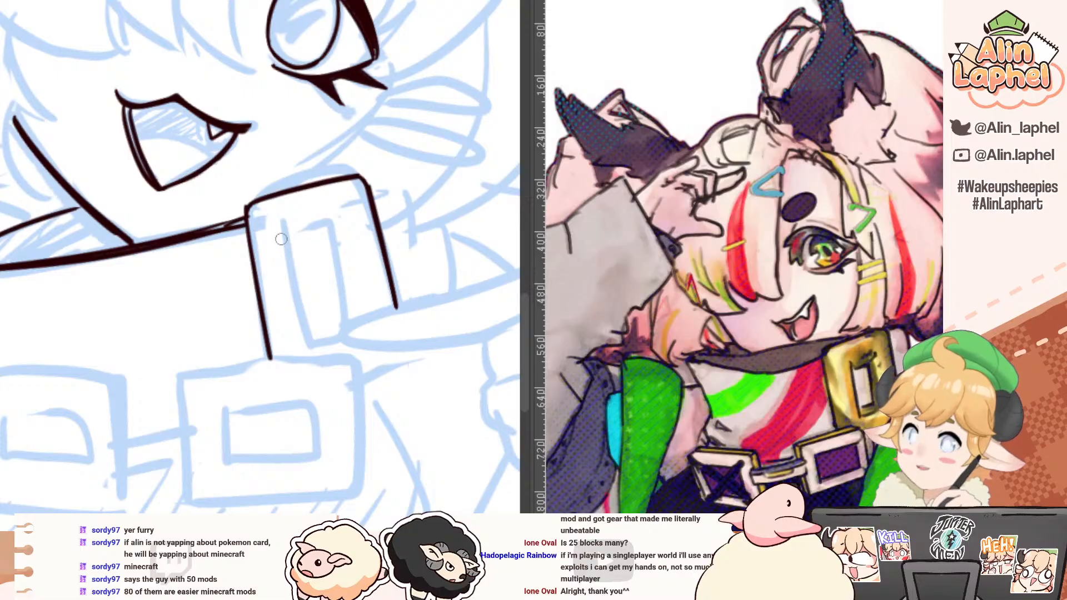
Step: Ink the near side of the tall buckle's inner opening and a small rectangular prong at its lower end
mouse_move(271, 222)
mouse_down()
mouse_move(285, 294)
mouse_move(275, 308)
mouse_move(294, 305)
mouse_up()
mouse_move(295, 304)
mouse_down()
mouse_move(275, 300)
mouse_move(300, 304)
mouse_up()
key(ctrl+z)
mouse_move(285, 295)
mouse_down()
mouse_move(300, 294)
mouse_move(301, 304)
mouse_up()
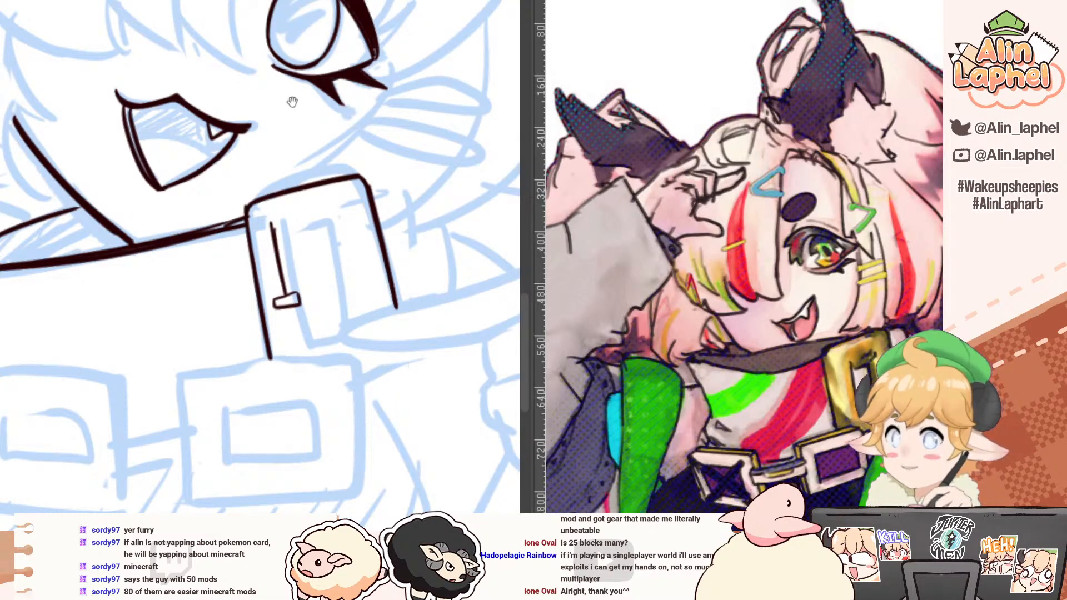
Step: Ink the top edge of the tall buckle's inner opening as a straight line parallel to the outer frame
drag(292, 101, 276, 123)
drag(160, 122, 335, 194)
mouse_move(336, 193)
mouse_down()
mouse_move(311, 249)
mouse_move(241, 142)
mouse_up()
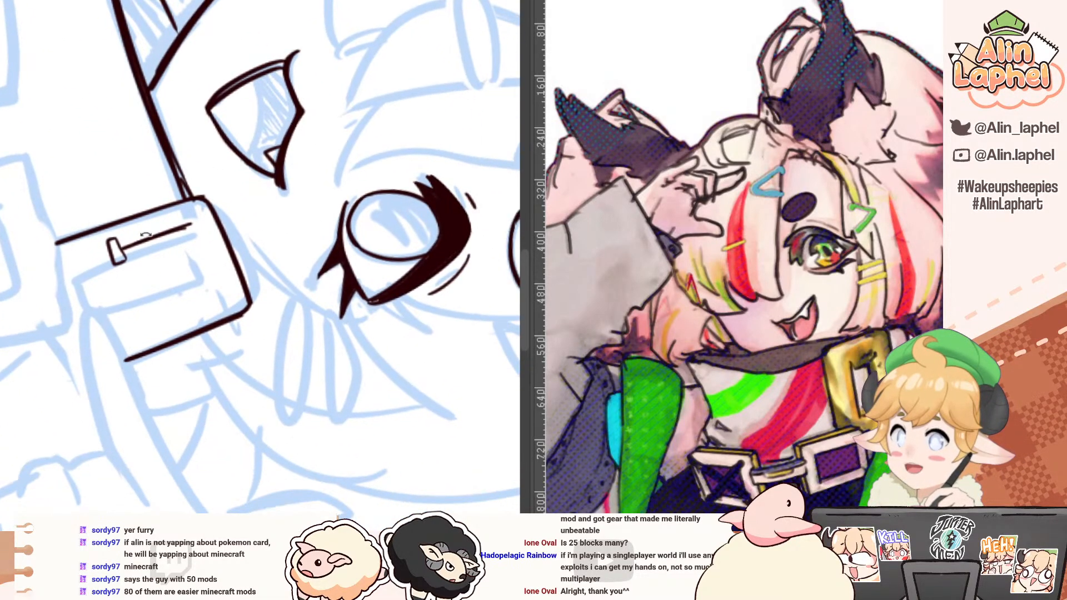
mouse_move(147, 235)
mouse_down()
mouse_move(174, 123)
mouse_move(102, 191)
mouse_up()
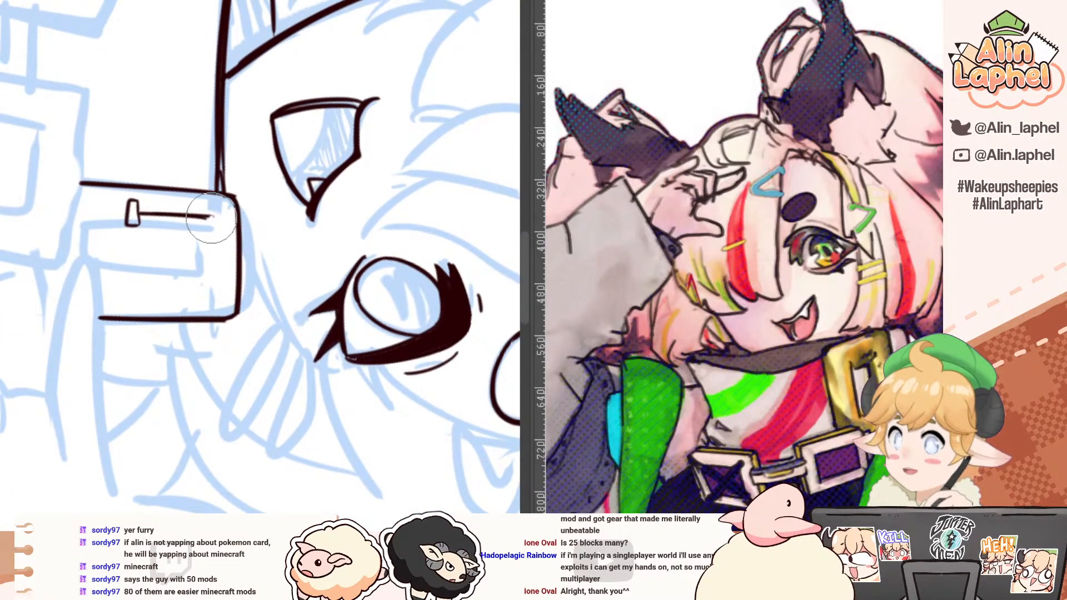
drag(211, 218, 212, 260)
key(ctrl+z)
drag(210, 220, 210, 292)
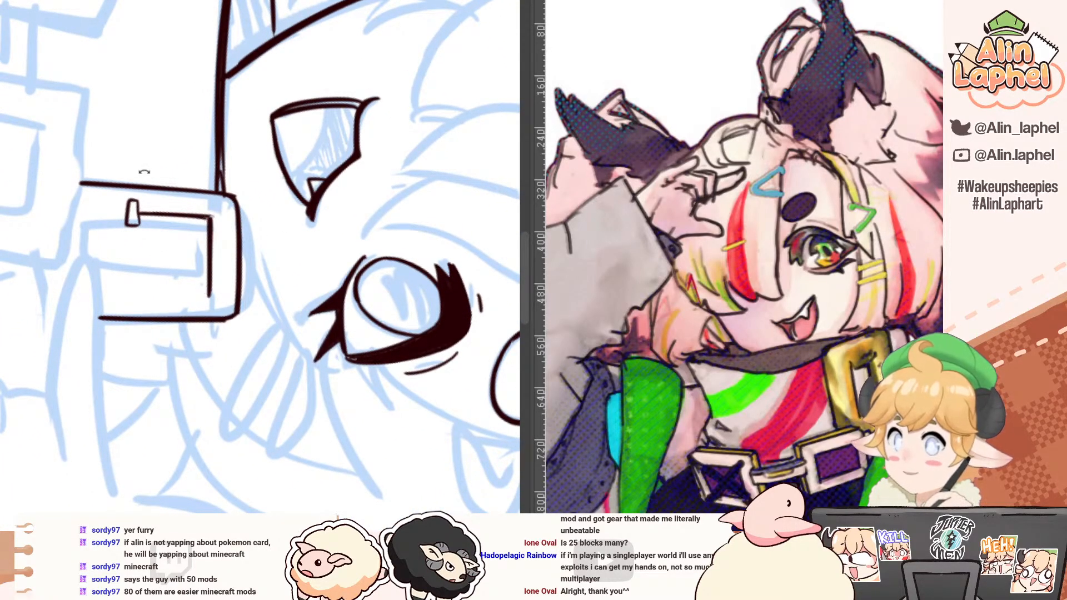
Step: Ink the far side of the buckle's inner opening and join it cleanly to the top edge
drag(208, 220, 226, 306)
drag(117, 197, 100, 234)
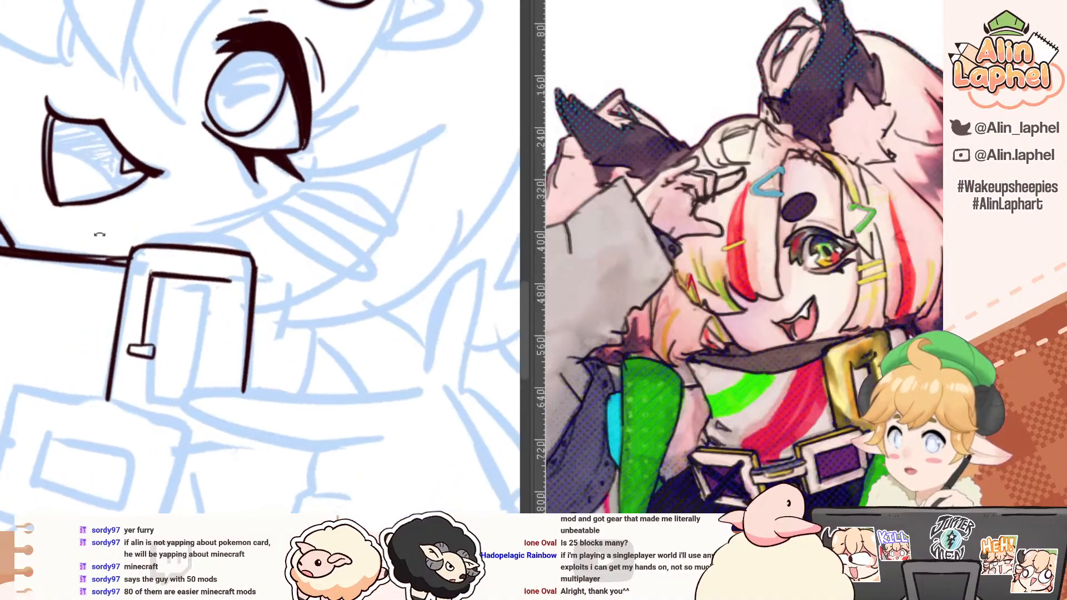
drag(229, 282, 217, 367)
key(ctrl+z)
drag(230, 282, 223, 387)
key(ctrl+z)
key(ctrl+z)
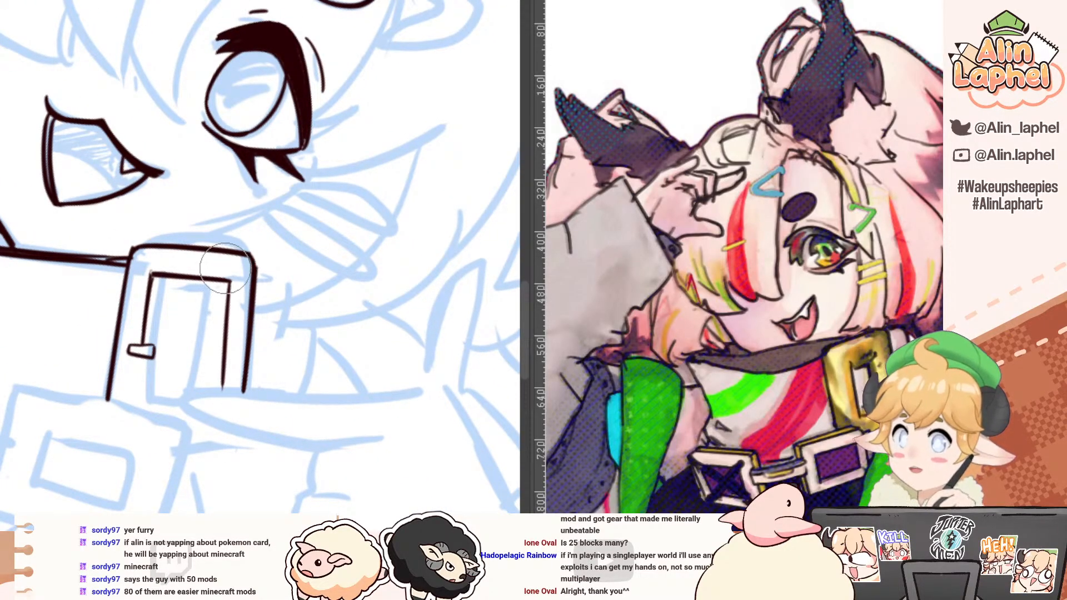
drag(228, 281, 227, 290)
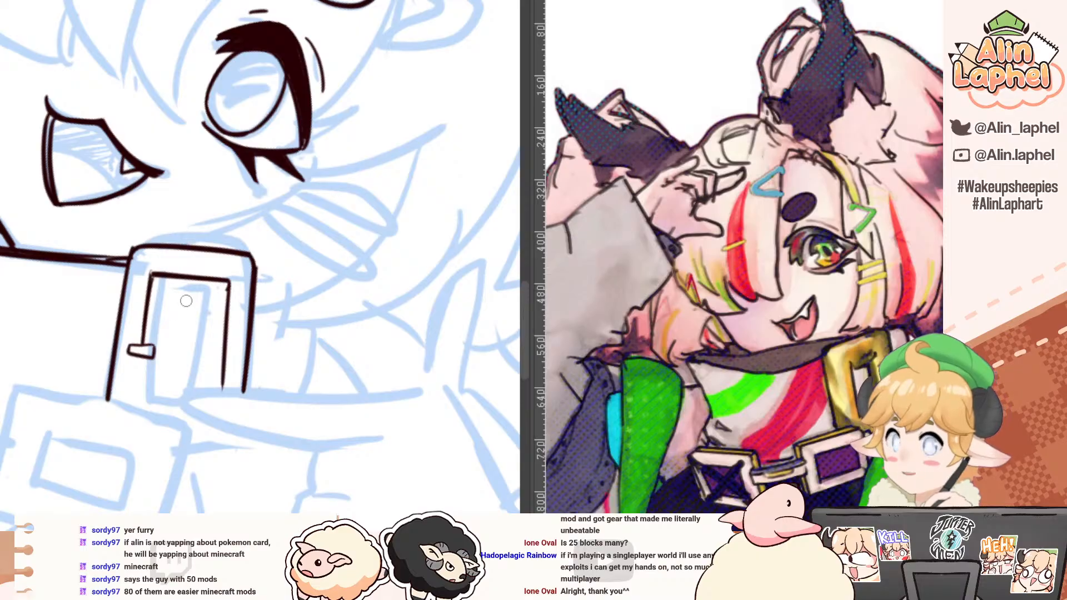
Step: Close the buckle's inner opening near the pointing finger and ink a short stroke of the frame's bottom edge below the finger
mouse_move(139, 360)
mouse_down()
mouse_move(139, 401)
mouse_move(106, 404)
mouse_move(106, 194)
mouse_move(140, 213)
mouse_up()
mouse_move(125, 167)
mouse_down()
mouse_move(106, 210)
mouse_move(63, 221)
mouse_move(58, 250)
mouse_move(62, 235)
mouse_up()
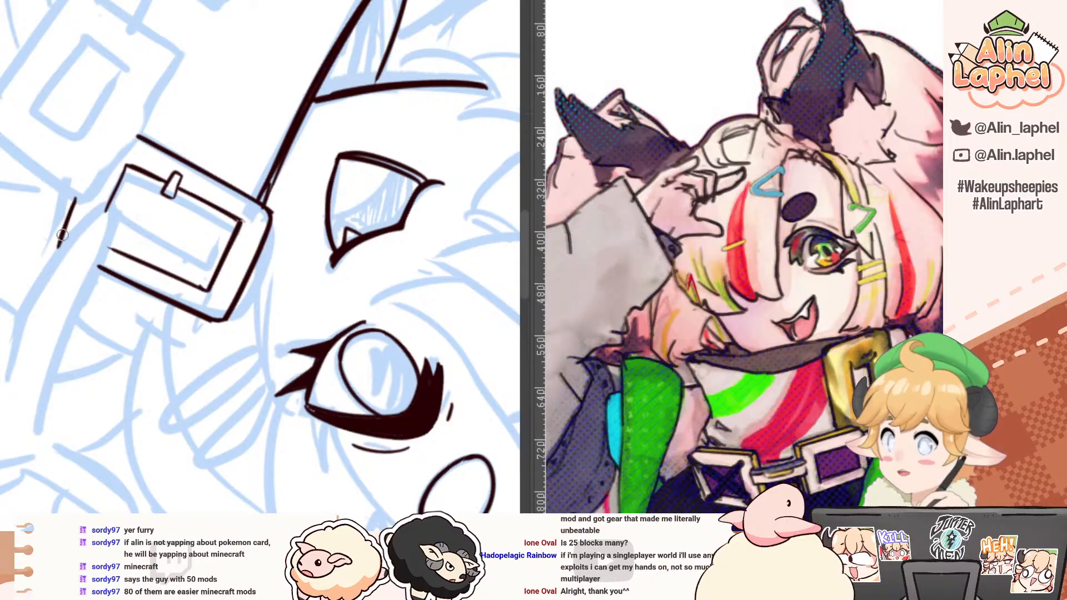
drag(61, 133, 172, 363)
drag(85, 175, 88, 177)
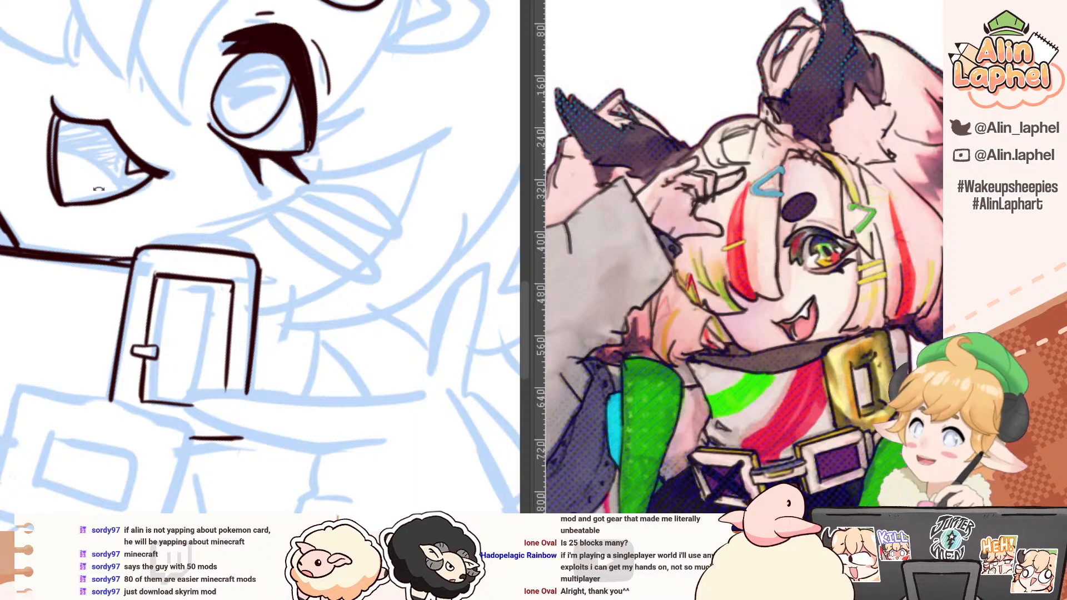
drag(72, 94, 78, 124)
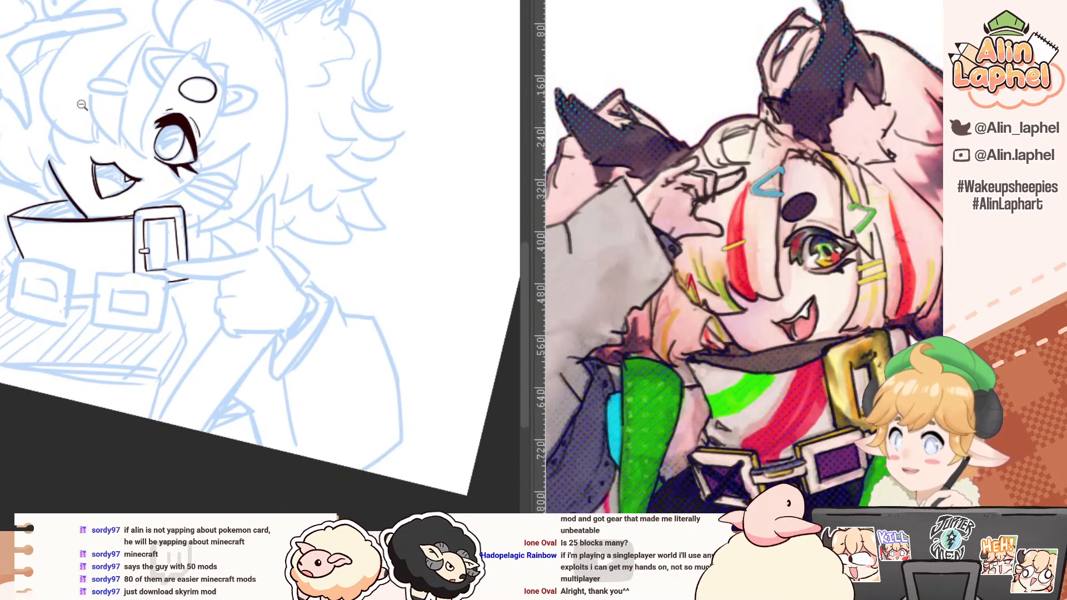
Step: Ink the strap end sticking out past the tall buckle, with its top edge and short outer side
mouse_move(247, 176)
mouse_down()
mouse_move(222, 184)
mouse_move(206, 223)
mouse_up()
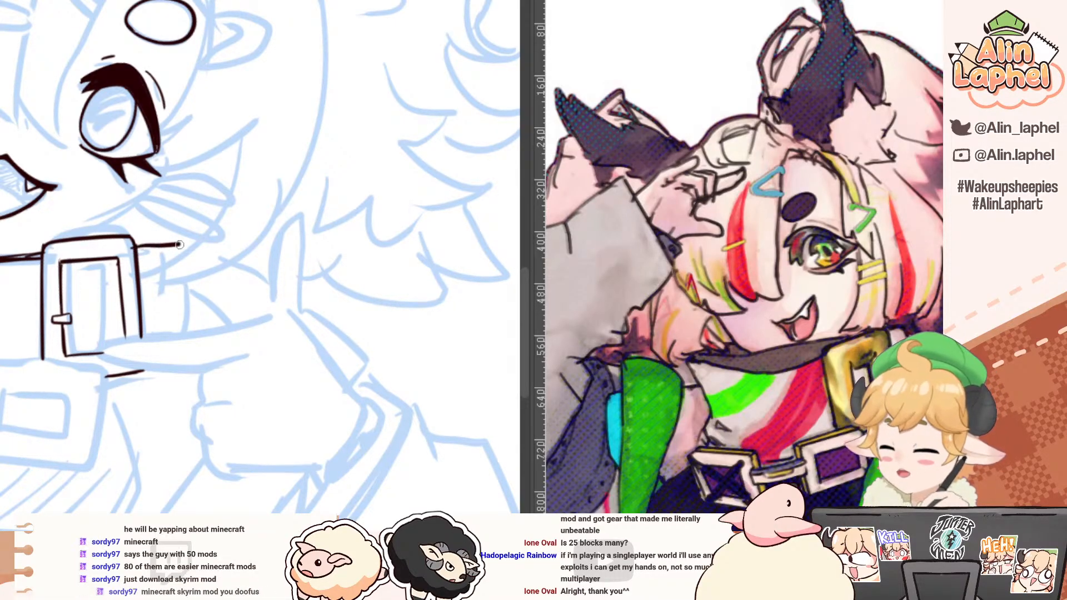
mouse_move(133, 246)
mouse_down()
mouse_move(178, 244)
mouse_move(177, 328)
mouse_up()
key(ctrl+z)
drag(184, 244, 180, 337)
Step: Ink the pointing index finger over the buckle, with both long edges and a rounded fingertip
mouse_move(142, 298)
mouse_down()
mouse_move(129, 233)
mouse_move(157, 170)
mouse_move(205, 129)
mouse_up()
key(ctrl+z)
drag(244, 196, 215, 338)
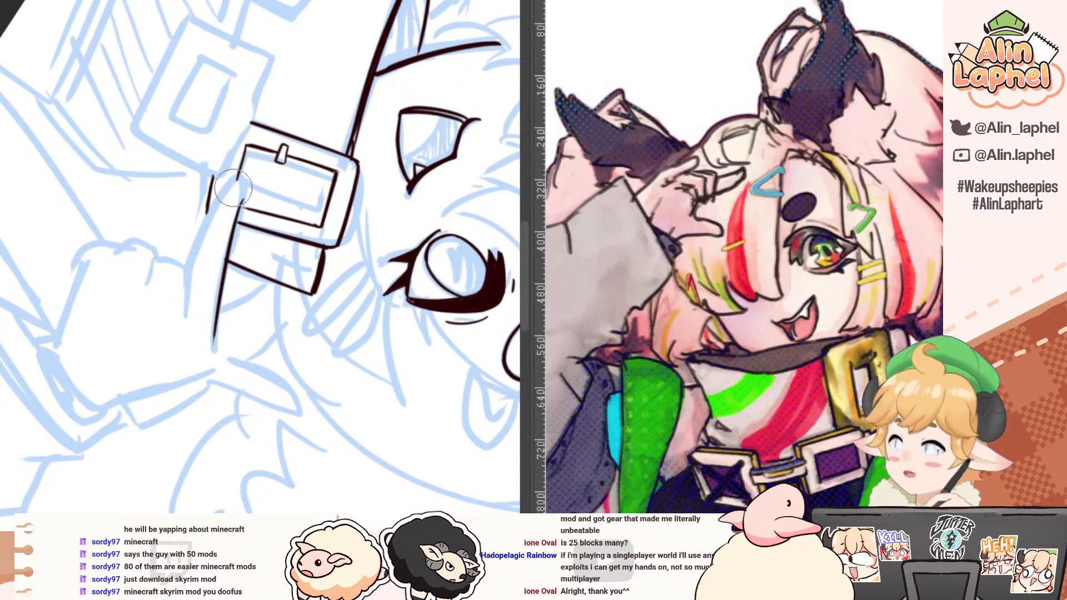
mouse_move(223, 195)
mouse_down()
mouse_move(242, 208)
mouse_move(192, 254)
mouse_move(189, 276)
mouse_move(222, 199)
mouse_move(189, 278)
mouse_move(197, 267)
mouse_move(204, 273)
mouse_up()
key(ctrl+z)
key(ctrl+z)
drag(114, 172, 286, 362)
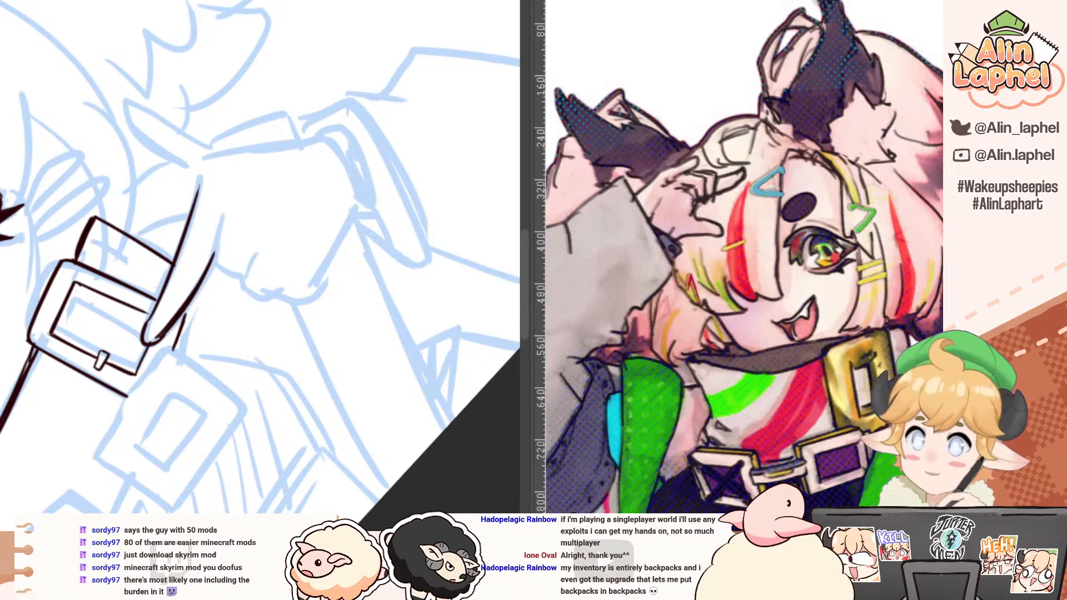
mouse_move(160, 226)
mouse_down()
mouse_move(183, 185)
mouse_move(279, 250)
mouse_move(234, 259)
mouse_move(224, 266)
mouse_move(233, 280)
mouse_up()
key(ctrl+z)
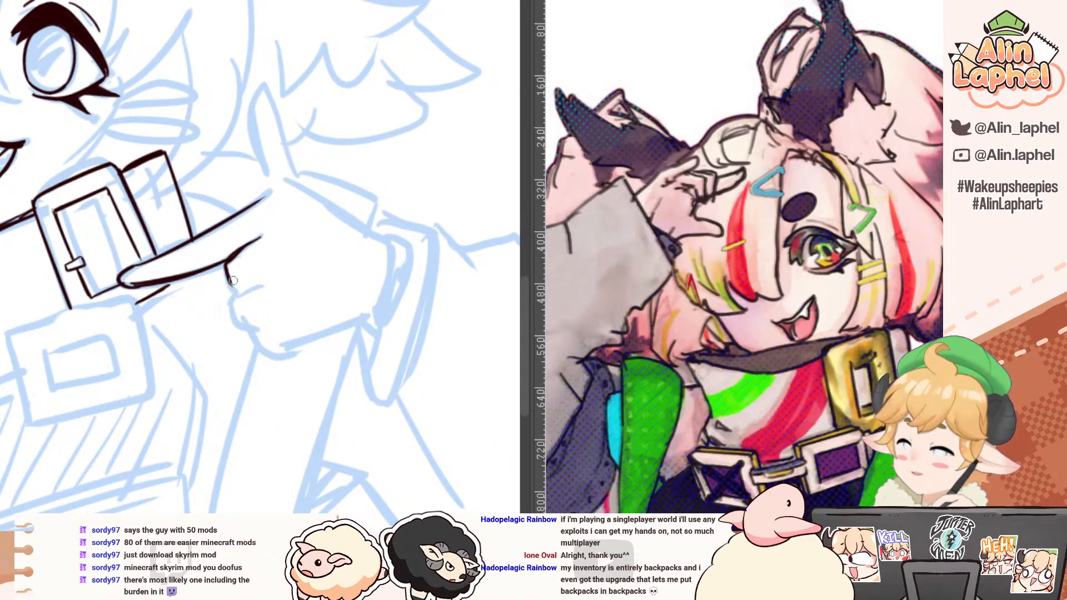
key(ctrl+z)
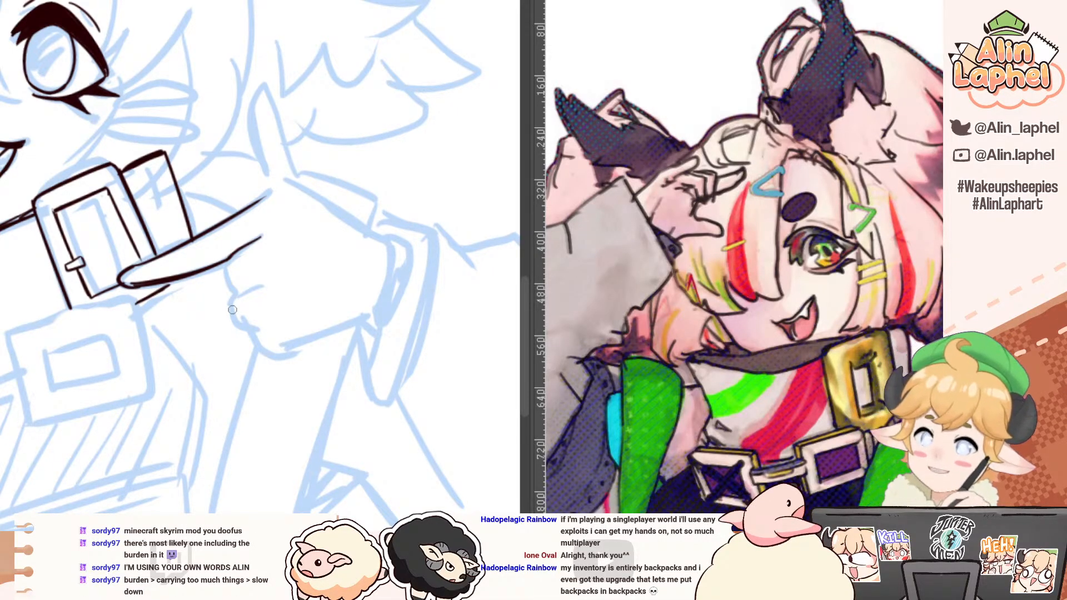
drag(231, 259, 242, 291)
key(ctrl+z)
key(ctrl+z)
Step: Ink the three folded fingers below the index finger with rounded knuckles and short dividing lines
key(r)
drag(170, 220, 109, 246)
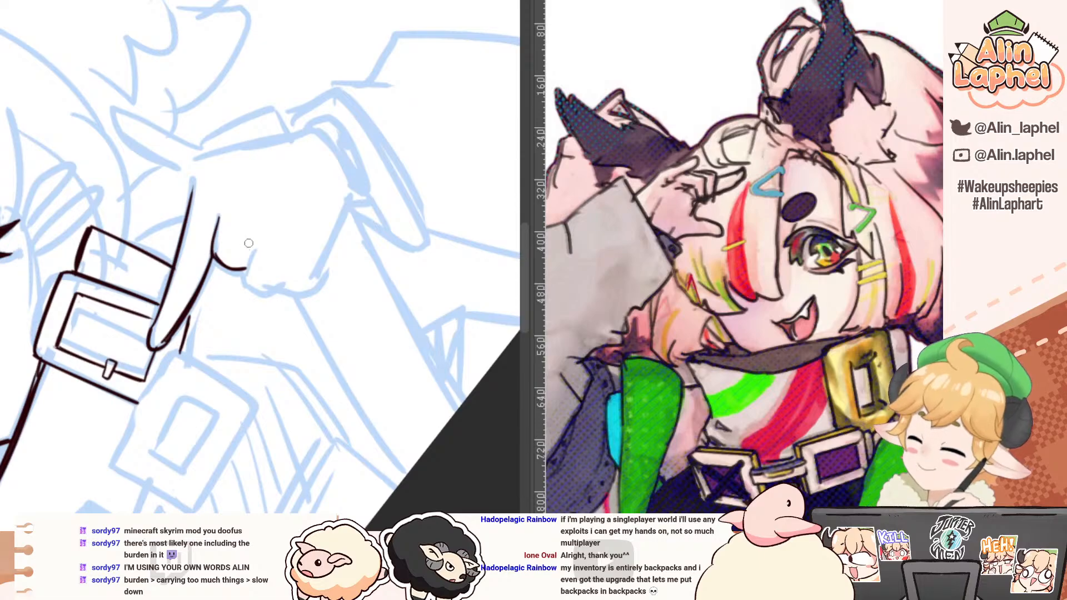
key(ctrl+z)
mouse_move(214, 255)
mouse_down()
mouse_move(247, 280)
mouse_move(238, 270)
mouse_move(253, 227)
mouse_move(239, 269)
mouse_up()
key(ctrl+z)
key(ctrl+z)
key(ctrl+z)
mouse_move(254, 222)
mouse_down()
mouse_move(240, 266)
mouse_move(270, 280)
mouse_up()
drag(283, 233, 272, 272)
mouse_move(284, 233)
mouse_down()
mouse_move(273, 278)
mouse_move(303, 288)
mouse_move(330, 241)
mouse_up()
Step: Ink the back of the hand as one long curved line from the wrist up to the raised thumb's tip
key(r)
mouse_move(146, 268)
mouse_down()
mouse_move(225, 191)
mouse_move(399, 207)
mouse_up()
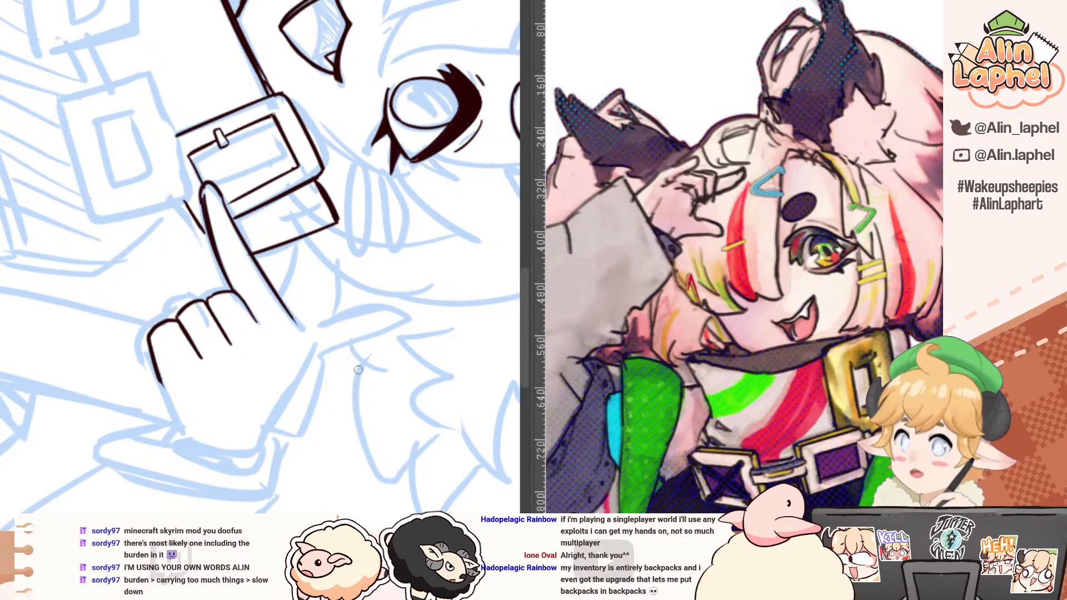
drag(267, 440, 387, 267)
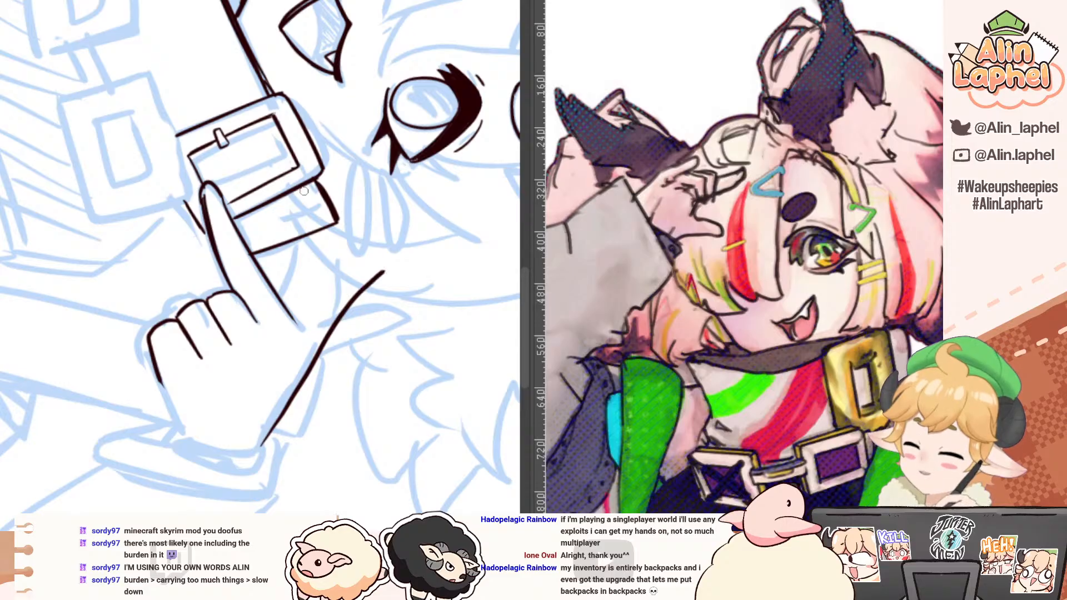
Step: Ink the thumb's pointed tip and its inner edge curving down to the base of the index finger
key(r)
mouse_move(240, 183)
mouse_down()
mouse_move(106, 206)
mouse_move(99, 239)
mouse_up()
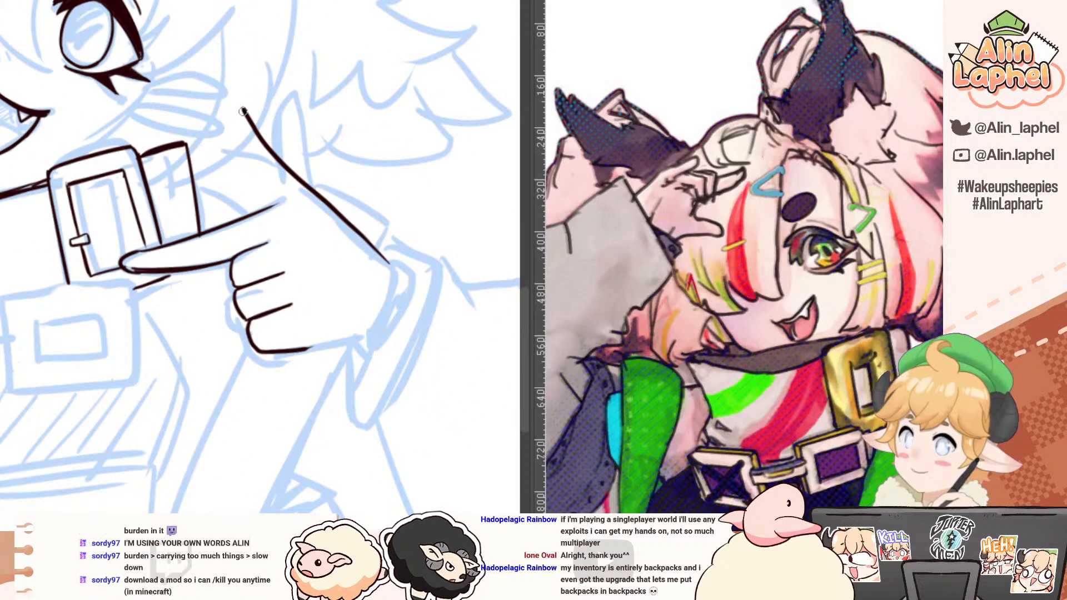
mouse_move(243, 110)
mouse_down()
mouse_move(237, 145)
mouse_move(241, 121)
mouse_move(251, 179)
mouse_up()
key(ctrl+z)
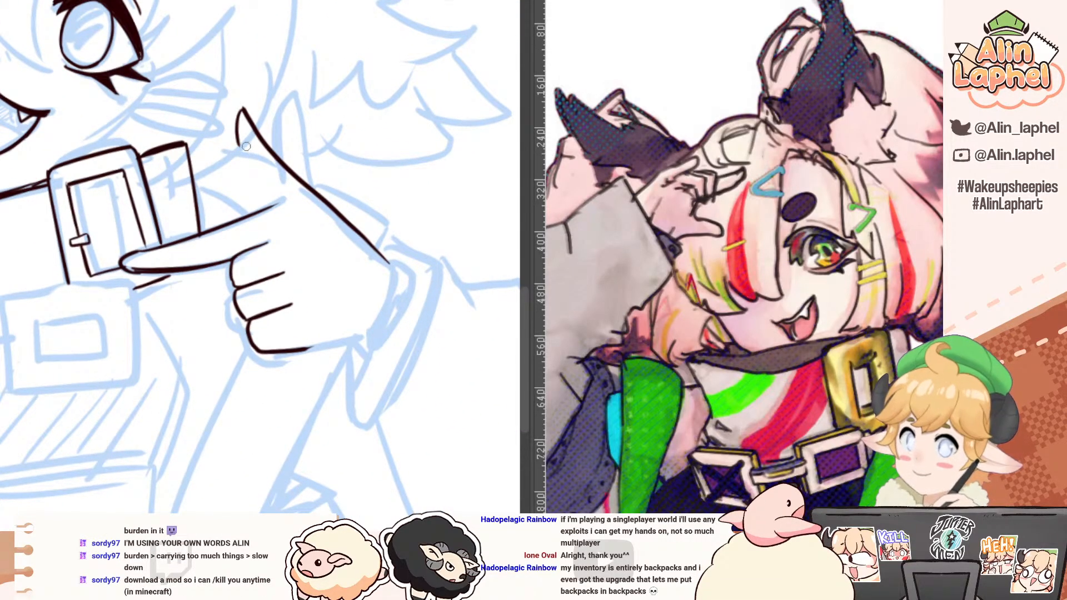
drag(239, 135, 268, 203)
key(ctrl+z)
drag(242, 158, 266, 204)
key(ctrl+z)
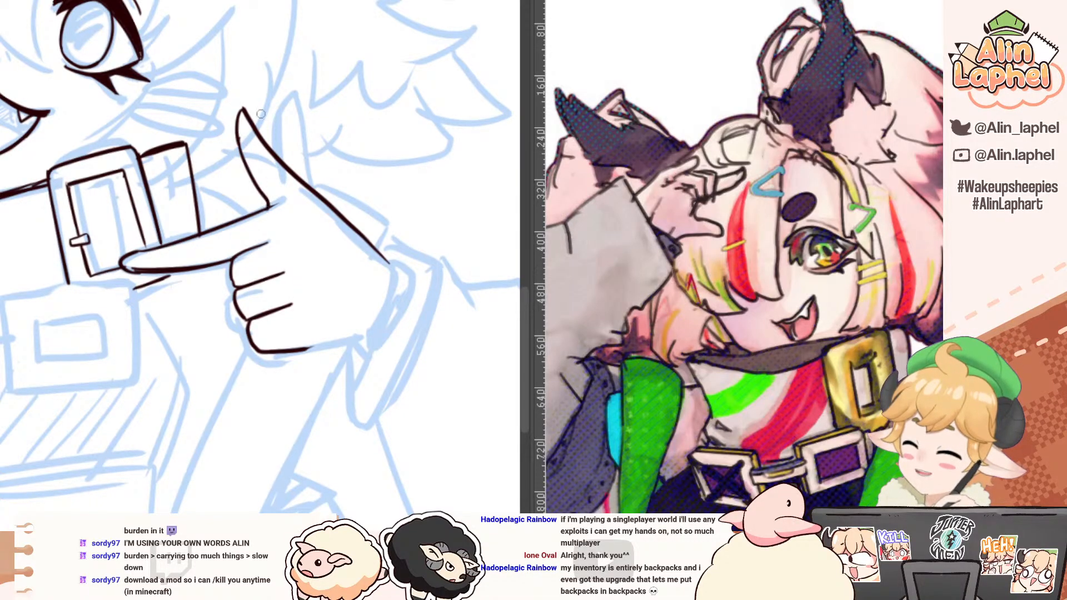
Step: Ink the hand's lower edge from the little finger down to the wrist
mouse_move(217, 154)
mouse_down()
mouse_move(190, 107)
mouse_move(253, 94)
mouse_move(400, 221)
mouse_up()
drag(268, 186, 259, 252)
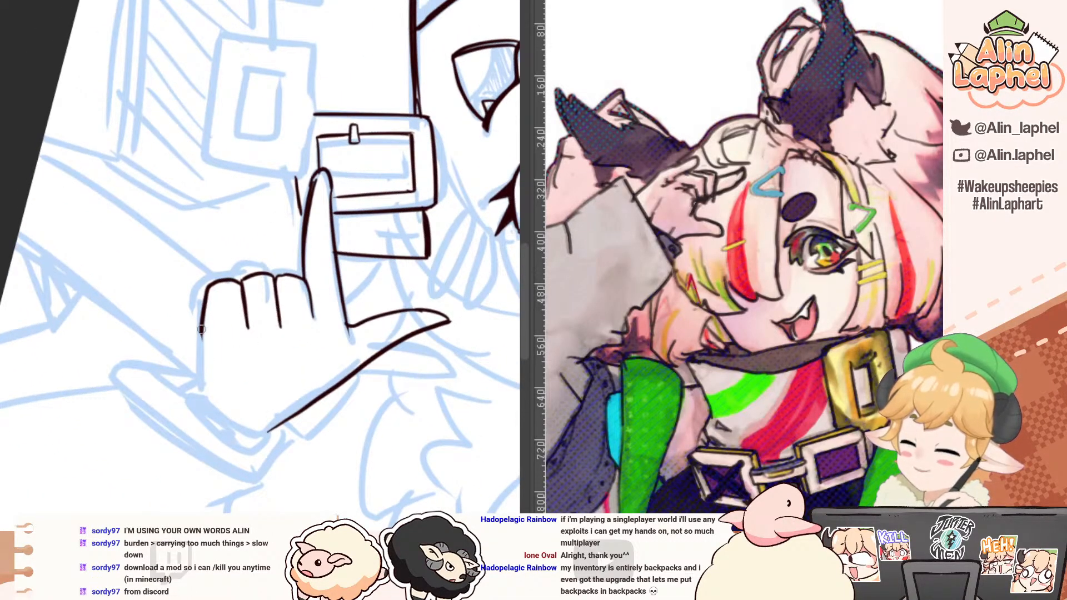
drag(202, 329, 203, 385)
key(ctrl+z)
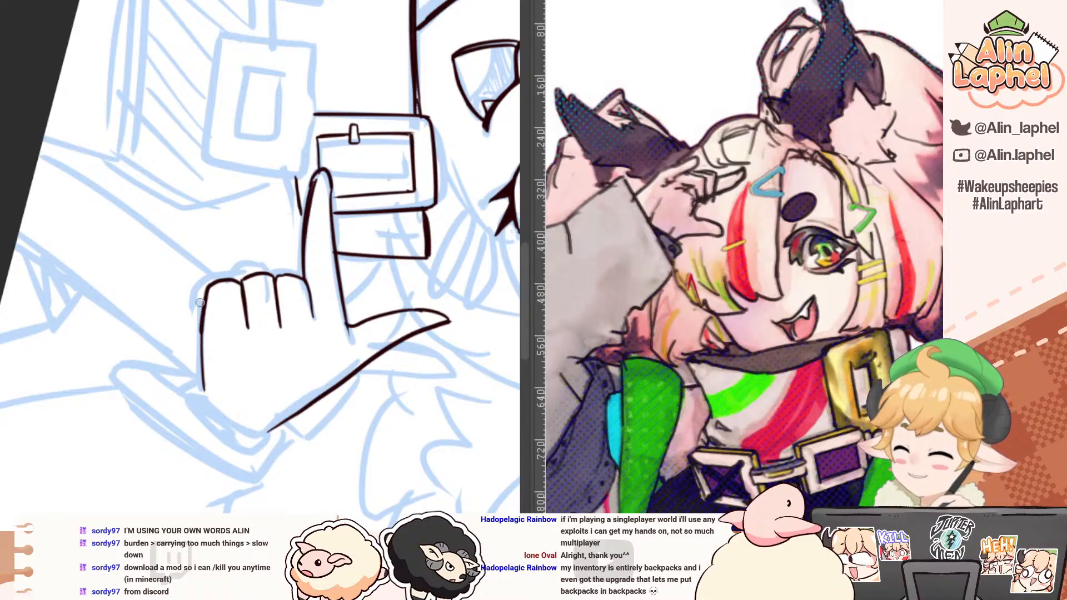
drag(200, 302, 205, 361)
Step: Ink a short corner stroke at the wrist and close off the hand with a straight line across it
drag(108, 242, 204, 312)
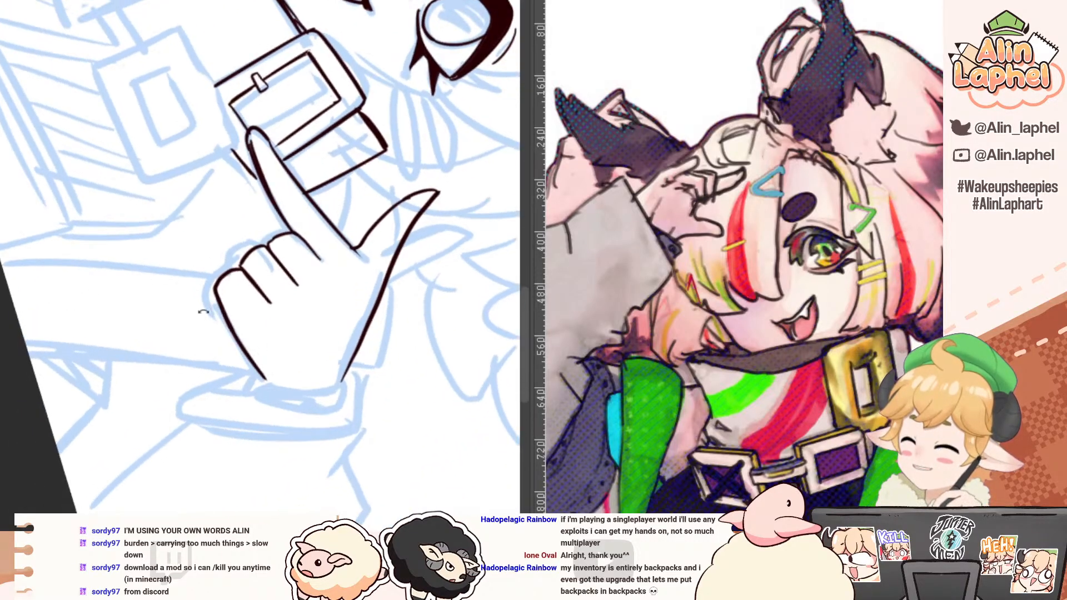
drag(266, 380, 259, 400)
drag(137, 288, 151, 309)
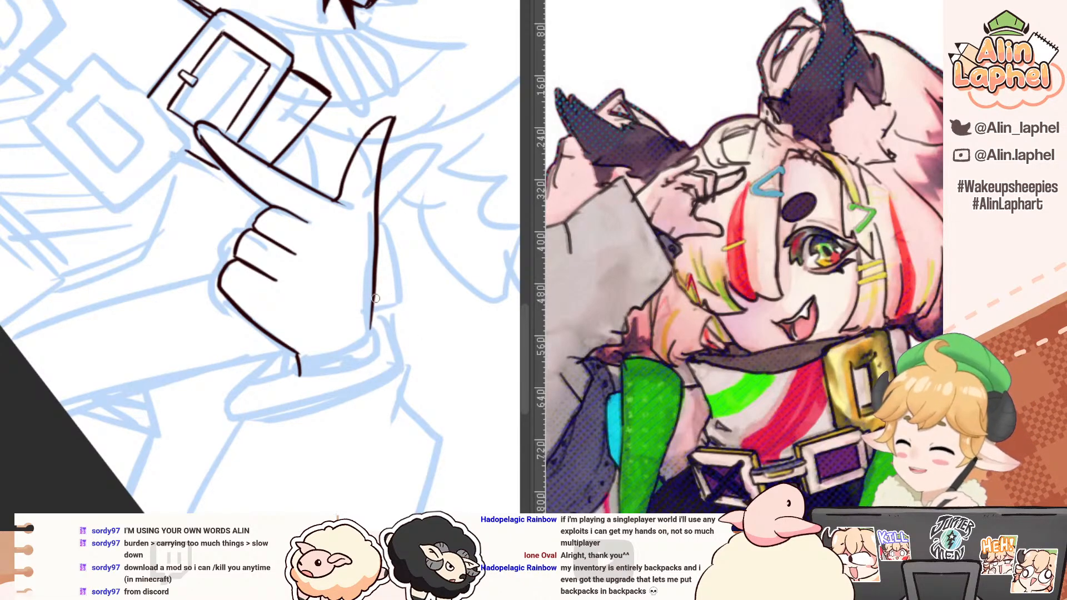
drag(375, 303, 369, 356)
mouse_move(156, 337)
mouse_down()
mouse_move(176, 381)
mouse_move(197, 389)
mouse_up()
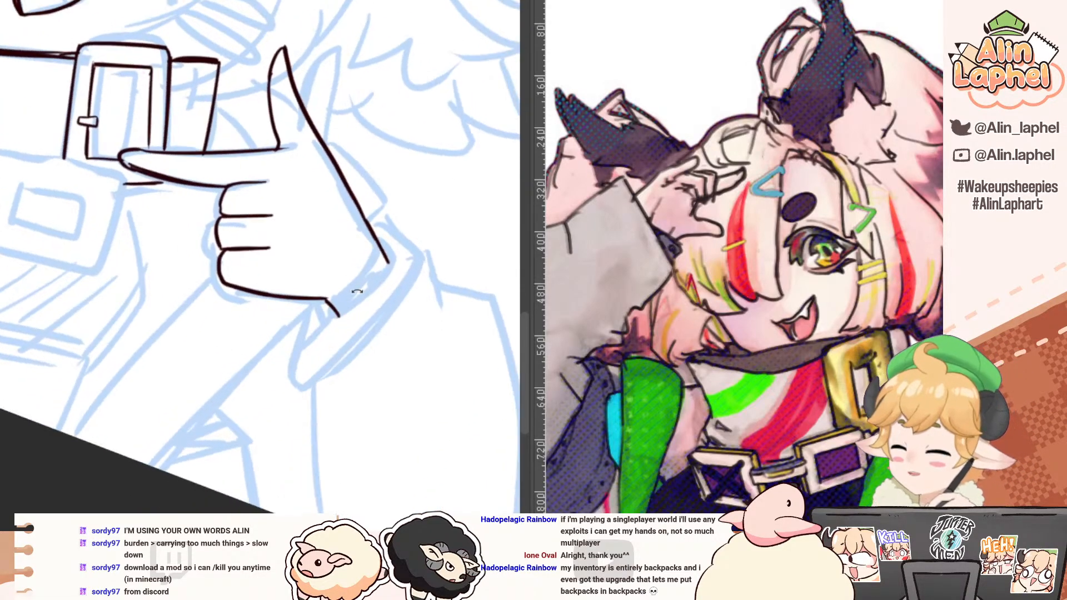
drag(398, 255, 327, 327)
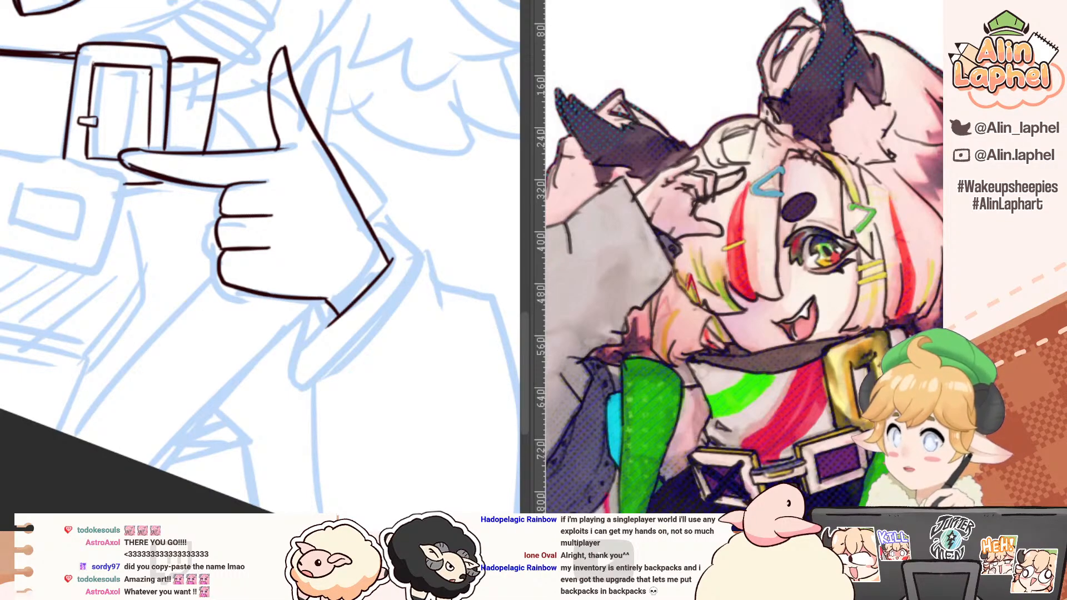
Step: Look through the other open artworks: the planet ranking thumbnail, red character sheet sketch, Metal Gear Rising thumbnail and Neuro-sama thumbnail
key(ctrl+Tab)
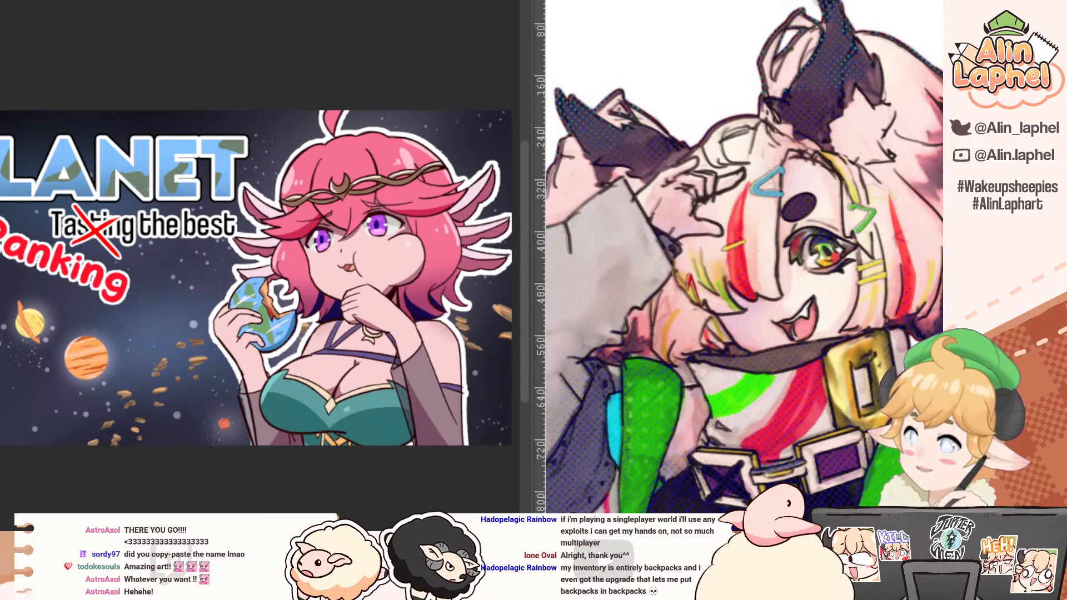
key(ctrl+Tab)
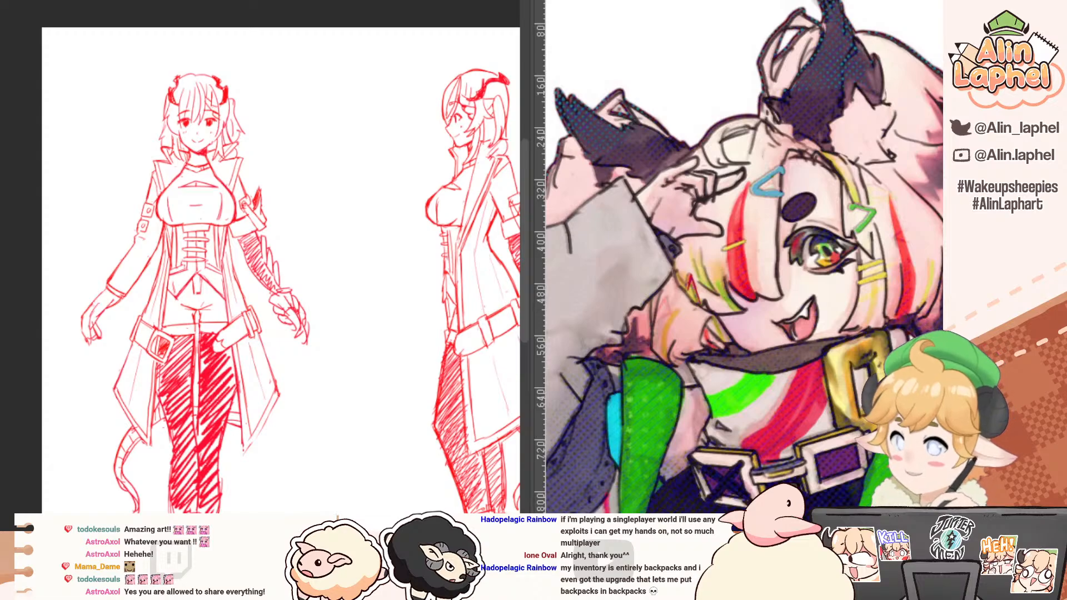
key(ctrl+Tab)
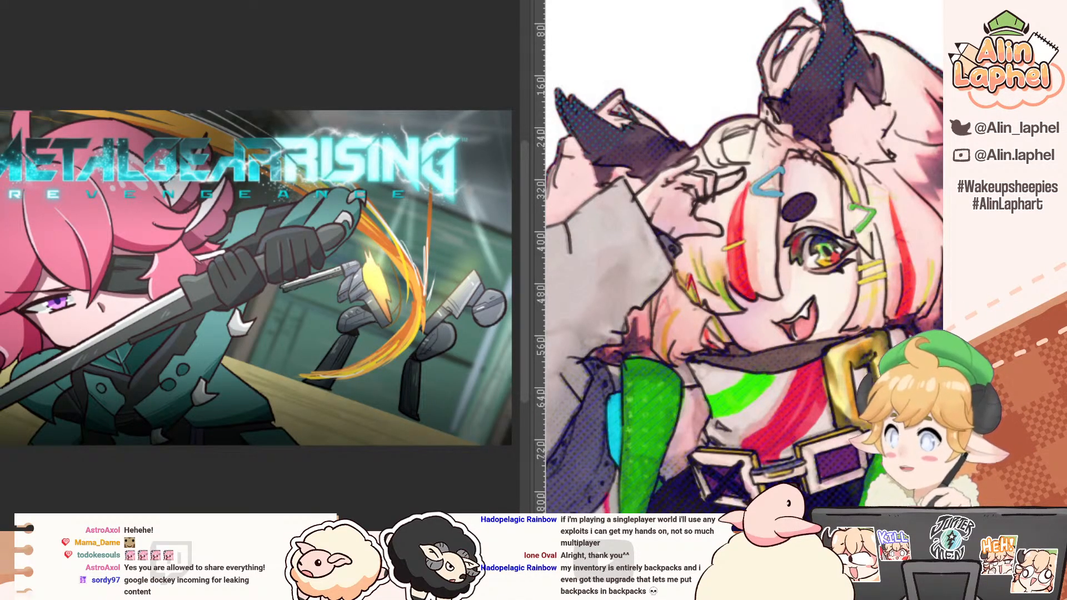
scroll(255, 256, down, 5)
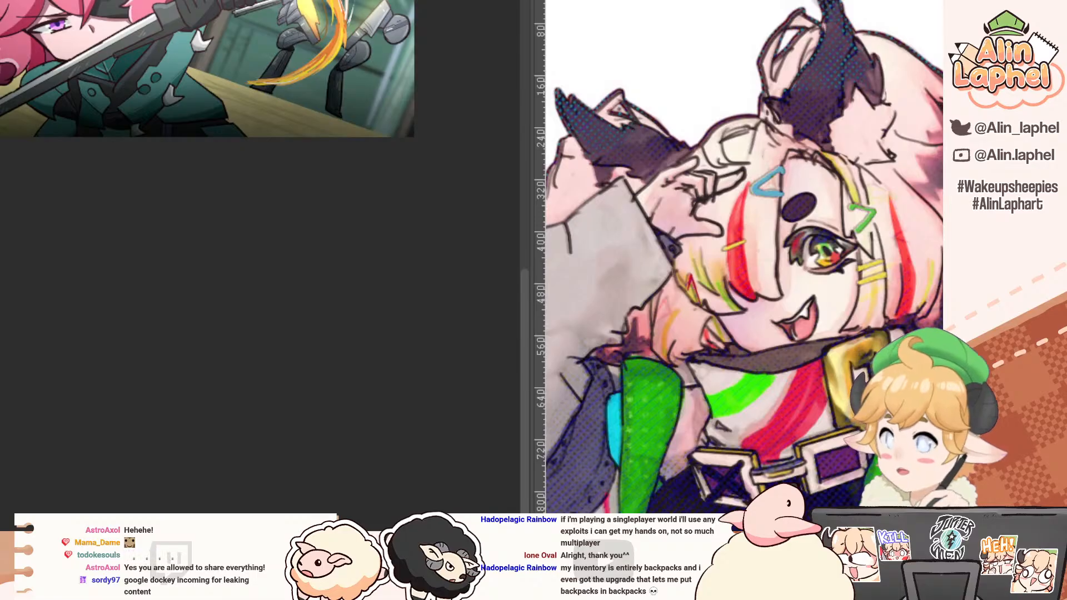
scroll(215, 188, up, 3)
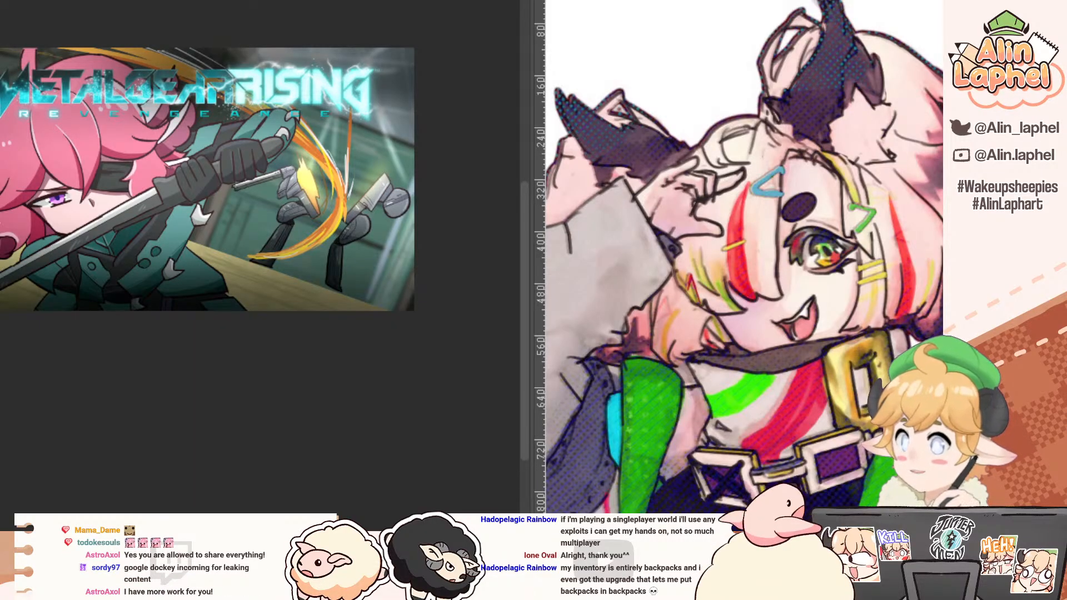
key(ctrl+Tab)
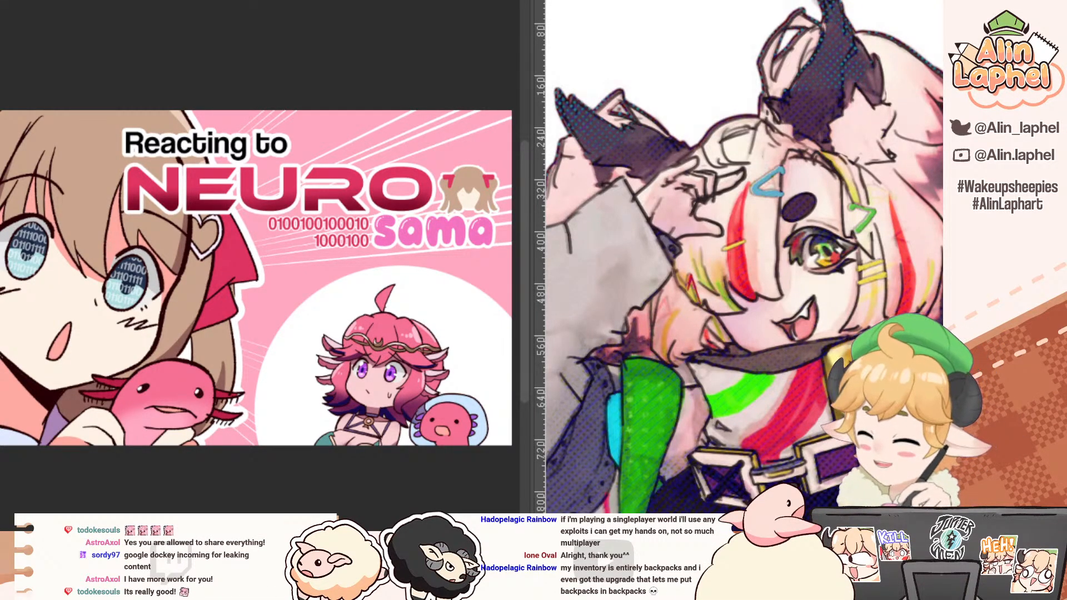
scroll(260, 278, left, 5)
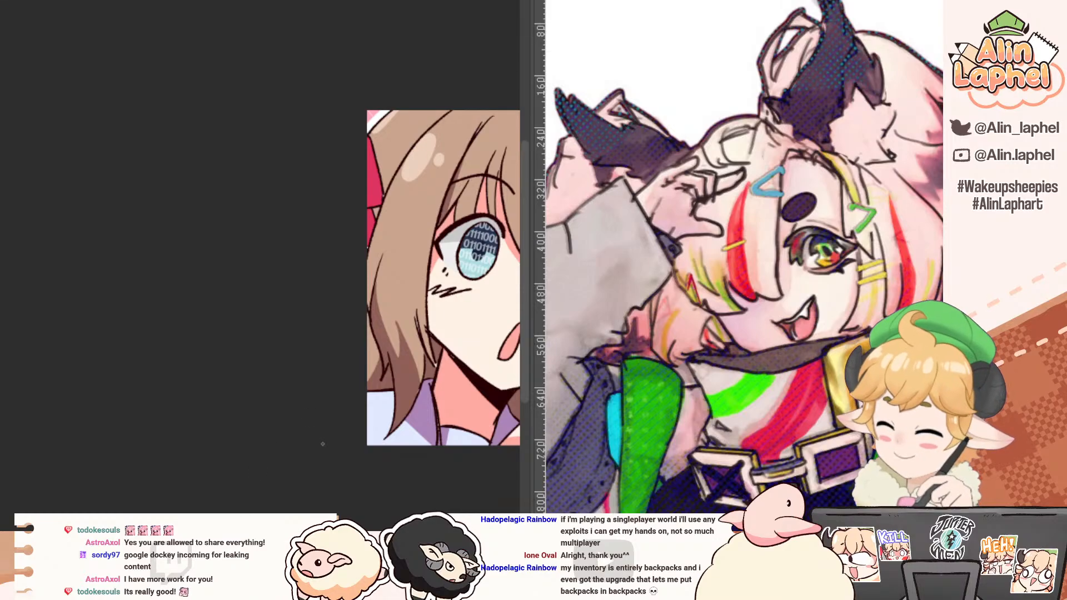
drag(309, 413, 0, 433)
drag(429, 499, 449, 496)
drag(511, 449, 207, 506)
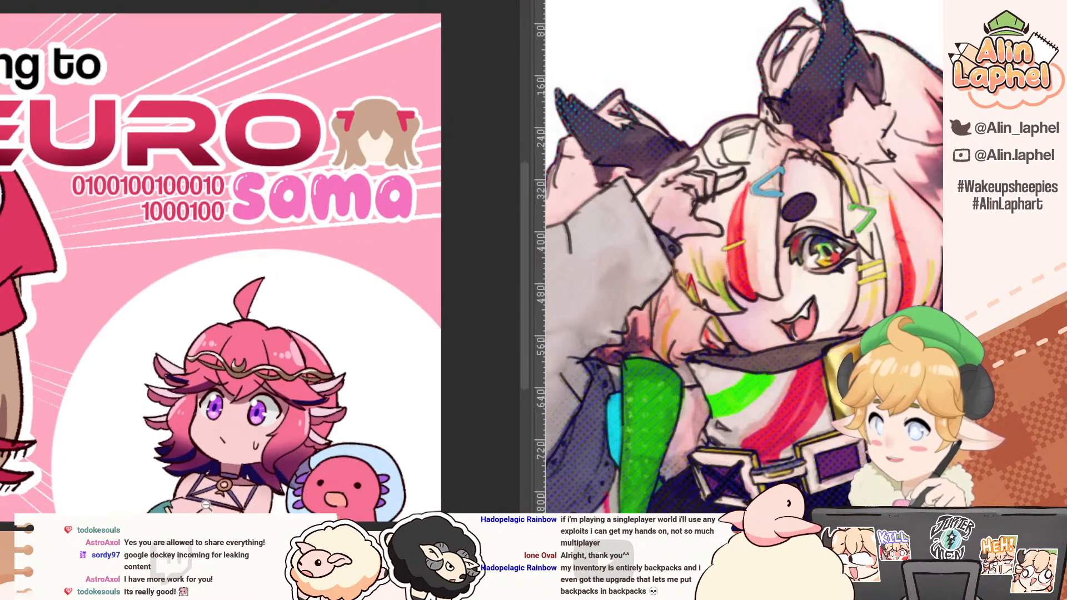
Step: Return to the bust line art and ink the left and bottom edges of the left lower buckle's outer frame
drag(265, 457, 342, 457)
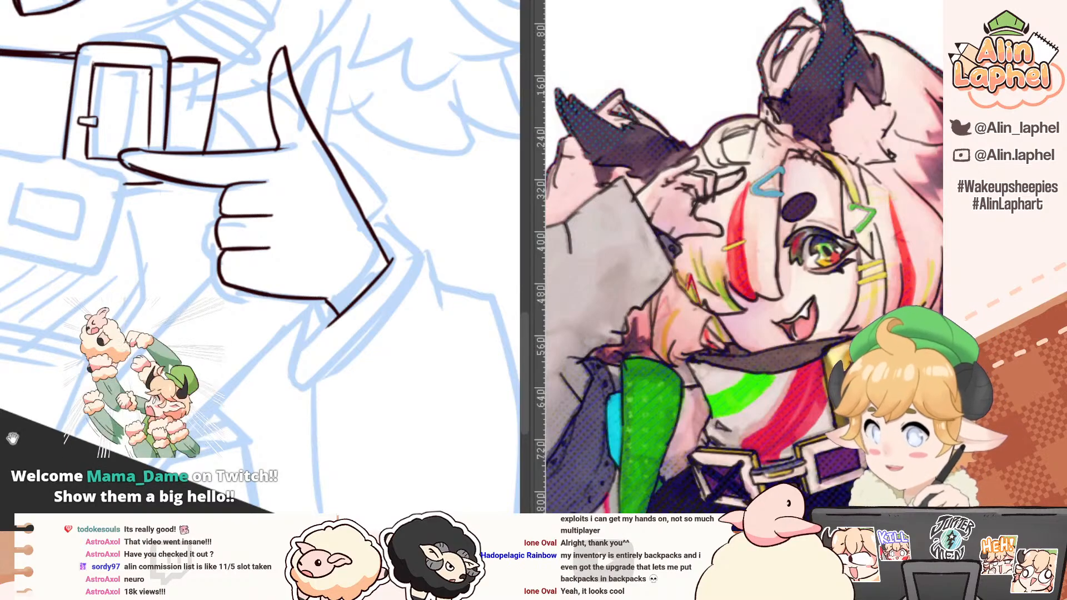
mouse_move(5, 414)
mouse_down()
mouse_move(21, 462)
mouse_move(58, 445)
mouse_move(104, 332)
mouse_move(142, 333)
mouse_up()
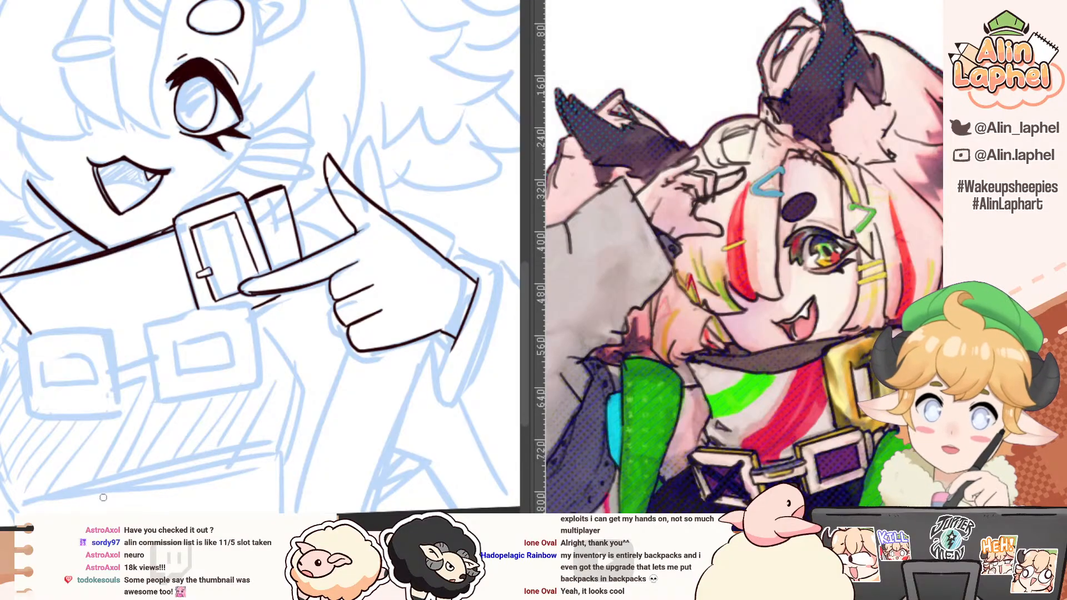
scroll(56, 384, up, 1)
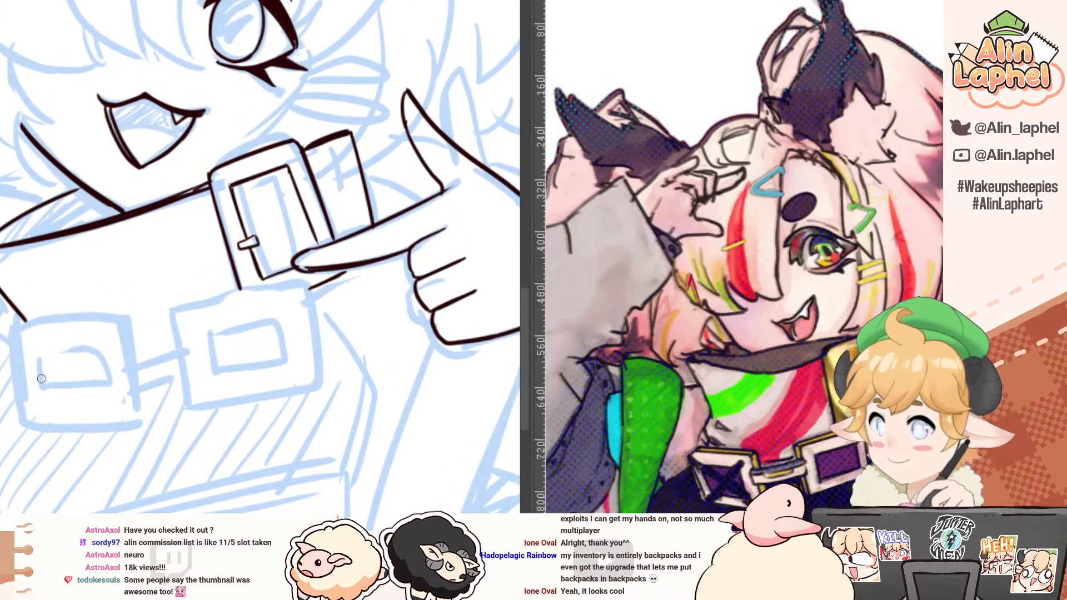
key(ctrl+z)
drag(13, 327, 25, 420)
drag(15, 334, 25, 423)
mouse_move(58, 418)
mouse_down()
mouse_move(49, 397)
mouse_move(93, 138)
mouse_move(93, 307)
mouse_up()
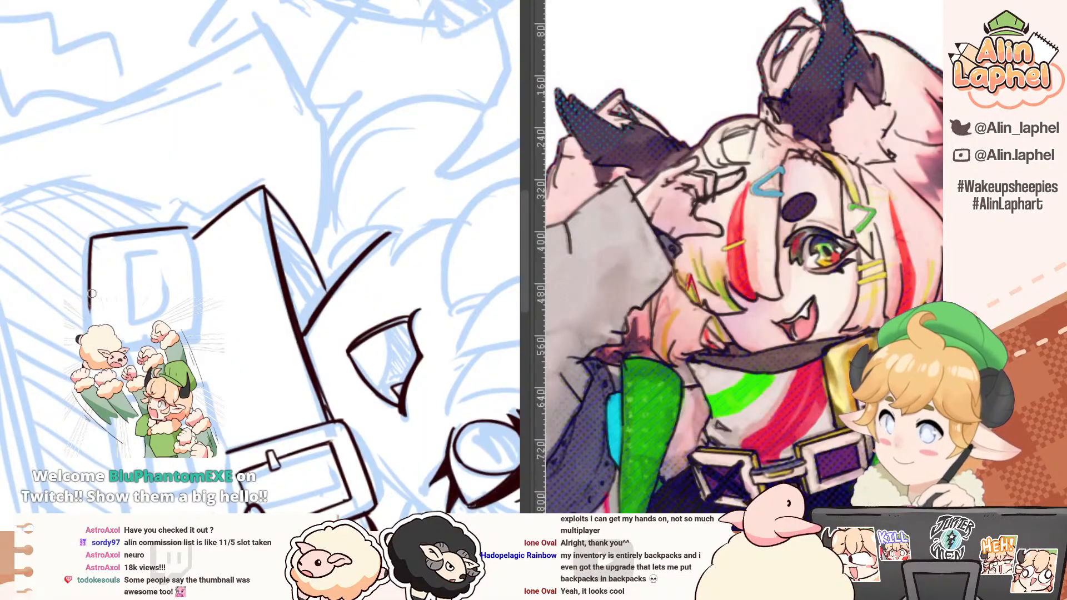
Step: Ink the top and right edges of the left lower buckle, closing its square outer frame
drag(192, 228, 200, 326)
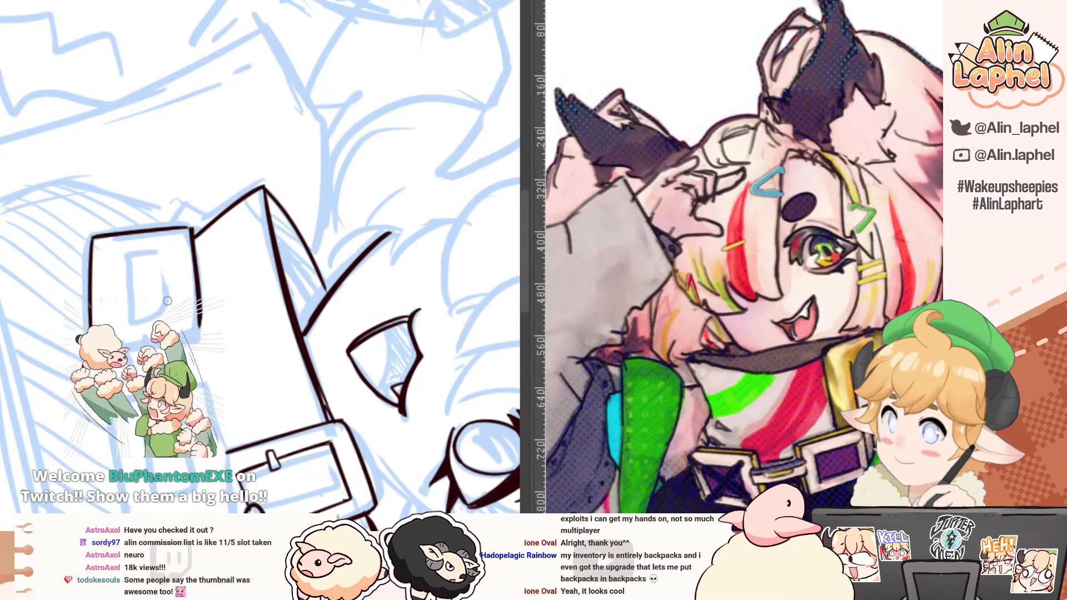
drag(89, 327, 92, 345)
key(minus)
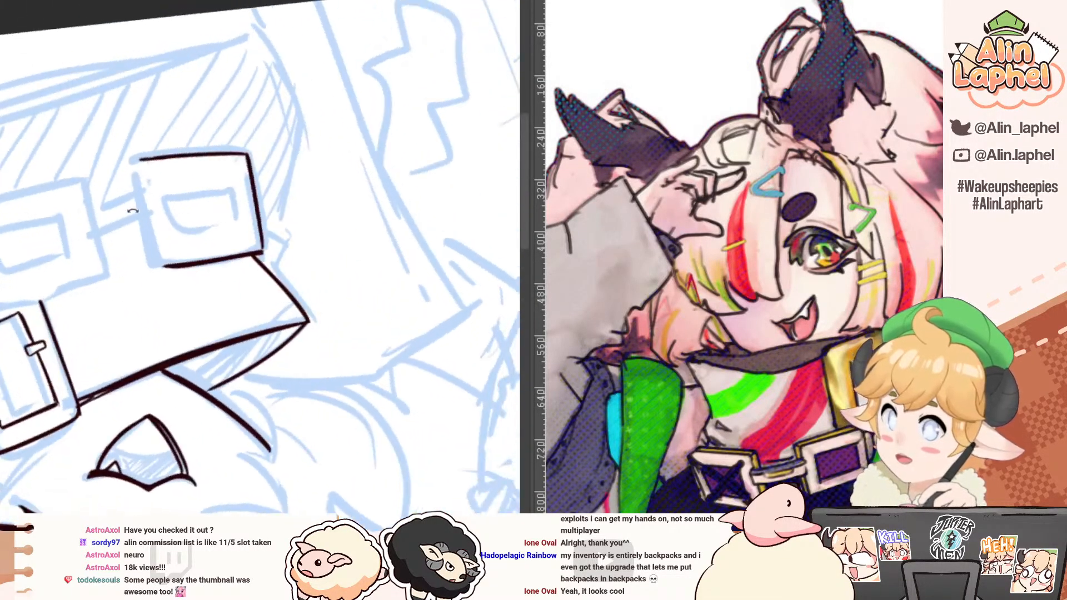
drag(140, 162, 165, 267)
key(ctrl+z)
key(minus)
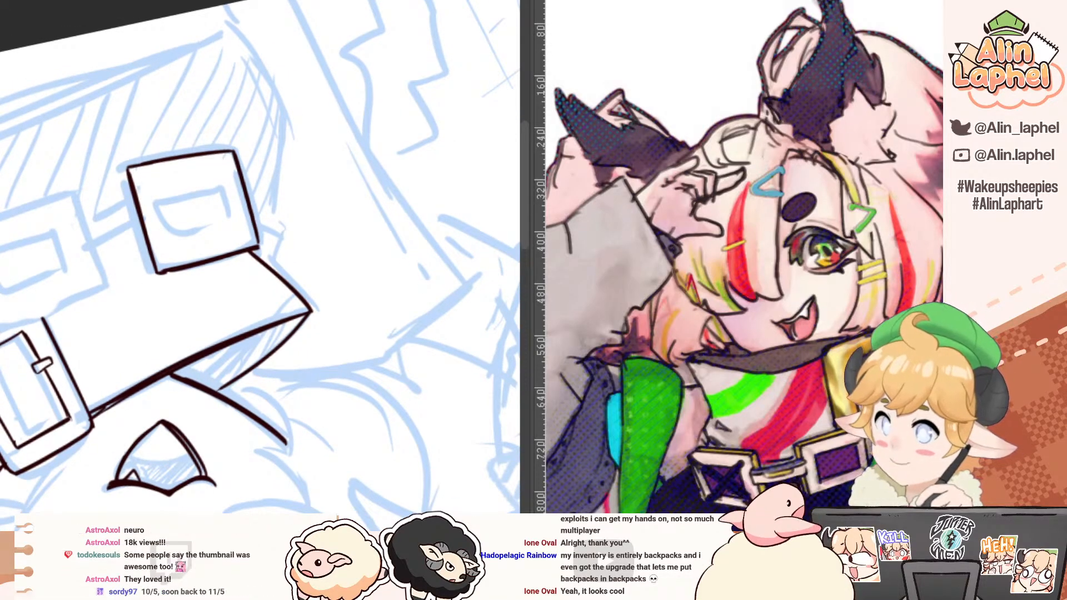
Step: Ink the right lower buckle's top edge, the side facing the collar
mouse_move(122, 239)
mouse_down()
mouse_move(205, 389)
mouse_move(124, 319)
mouse_move(125, 291)
mouse_up()
drag(168, 385, 181, 316)
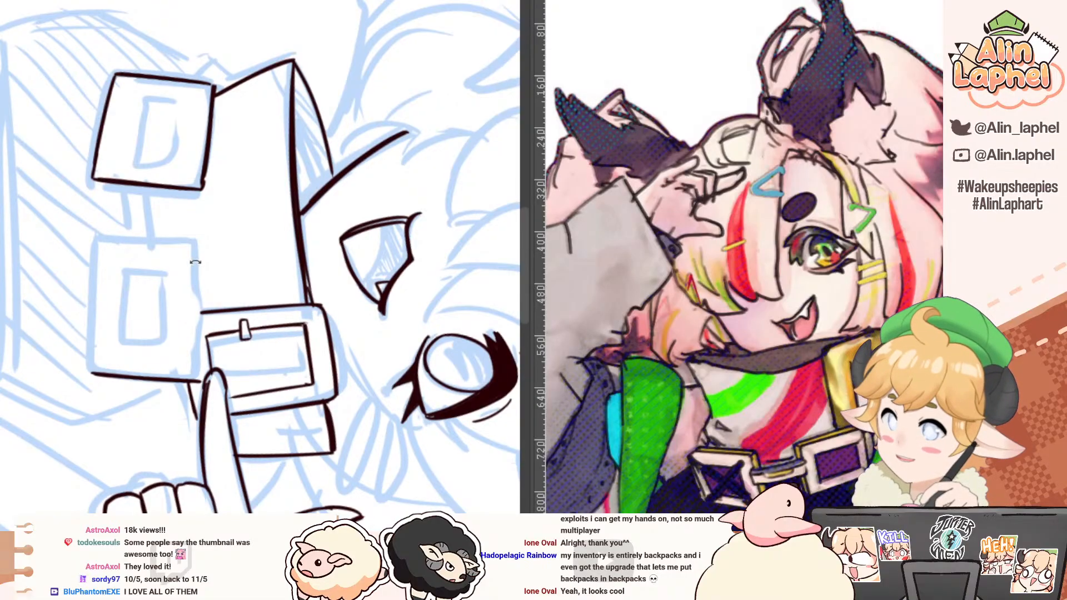
mouse_move(200, 243)
mouse_down()
mouse_move(201, 350)
mouse_move(201, 290)
mouse_up()
key(ctrl+z)
drag(200, 247, 199, 372)
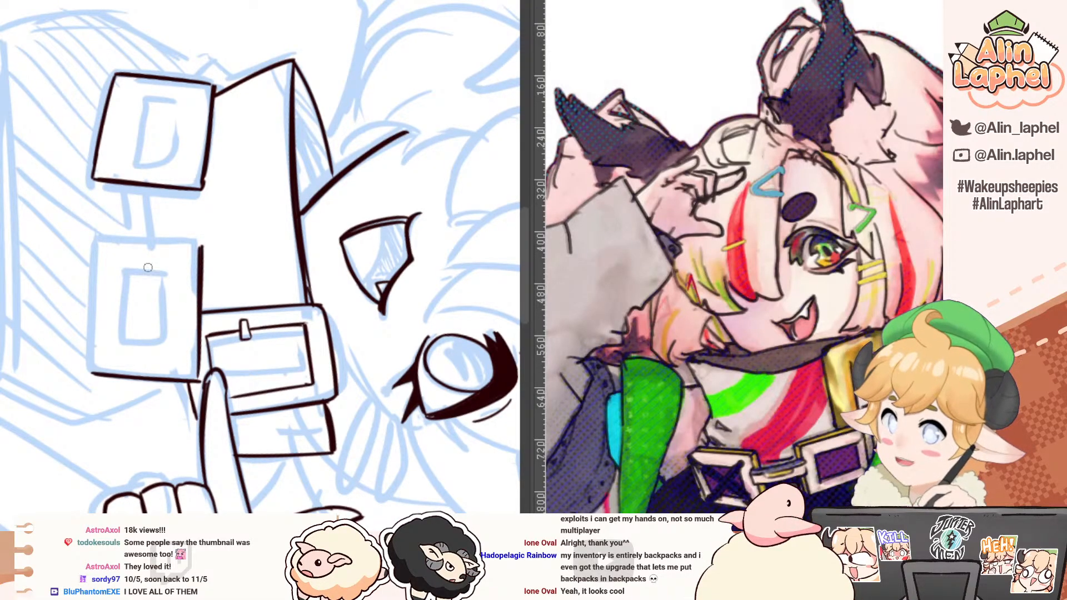
Step: Ink the right lower buckle's remaining left, right and bottom edges to close its outer frame
mouse_move(133, 282)
mouse_down()
mouse_move(107, 421)
mouse_move(181, 384)
mouse_up()
drag(182, 283, 144, 373)
key(ctrl+z)
drag(130, 426, 84, 340)
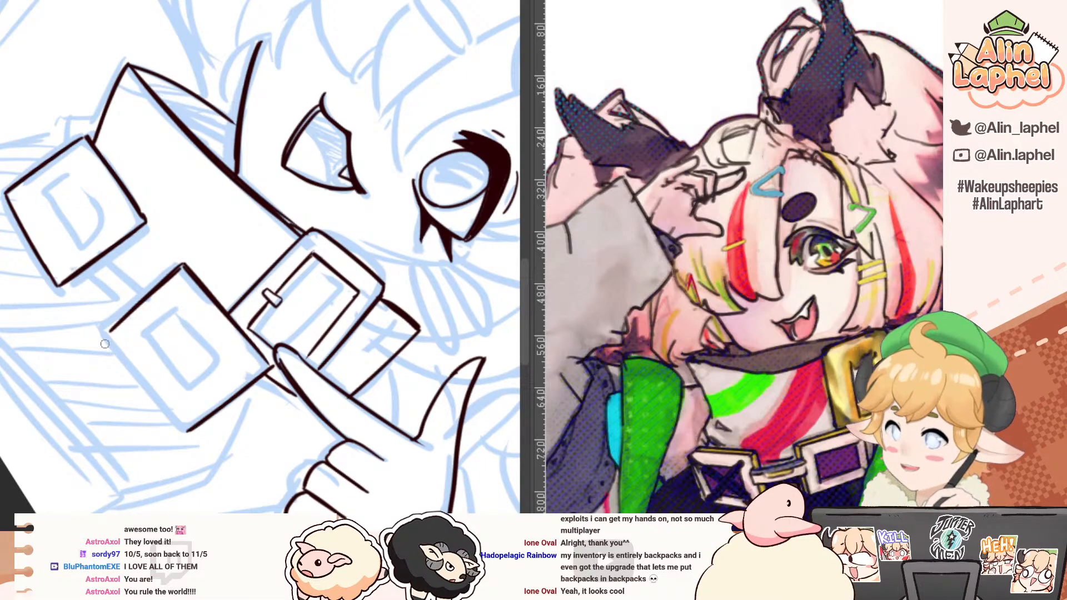
mouse_move(104, 344)
mouse_down()
mouse_move(92, 281)
mouse_move(100, 367)
mouse_up()
key(ctrl+z)
drag(98, 266, 107, 388)
mouse_move(103, 329)
mouse_down()
mouse_move(106, 365)
mouse_move(82, 324)
mouse_move(95, 322)
mouse_move(127, 368)
mouse_up()
key(ctrl+z)
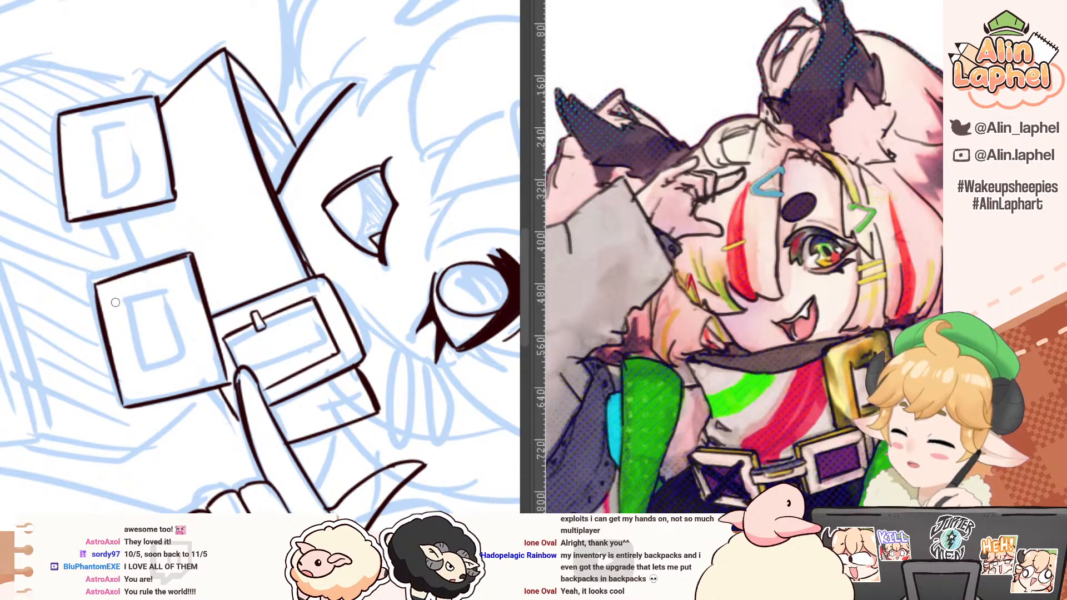
Step: Ink the inner rectangular frame inside the right lower buckle, parallel to its outline
drag(115, 301, 134, 377)
mouse_move(68, 263)
mouse_down()
mouse_move(106, 377)
mouse_move(155, 430)
mouse_up()
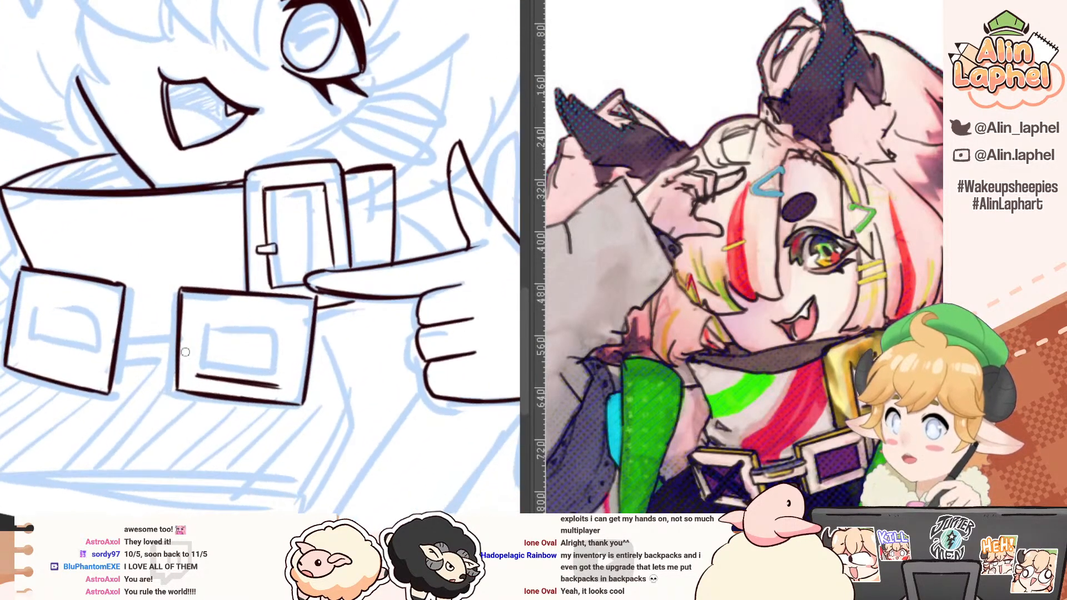
key(ctrl+z)
mouse_move(196, 313)
mouse_down()
mouse_move(195, 377)
mouse_move(92, 245)
mouse_up()
mouse_move(180, 263)
mouse_down()
mouse_move(181, 360)
mouse_move(109, 214)
mouse_move(127, 268)
mouse_up()
key(ctrl+z)
drag(100, 162, 129, 382)
key(ctrl+z)
drag(26, 190, 60, 258)
Step: Ink the bottom and left sides of the left lower buckle's inner frame
drag(64, 312, 133, 102)
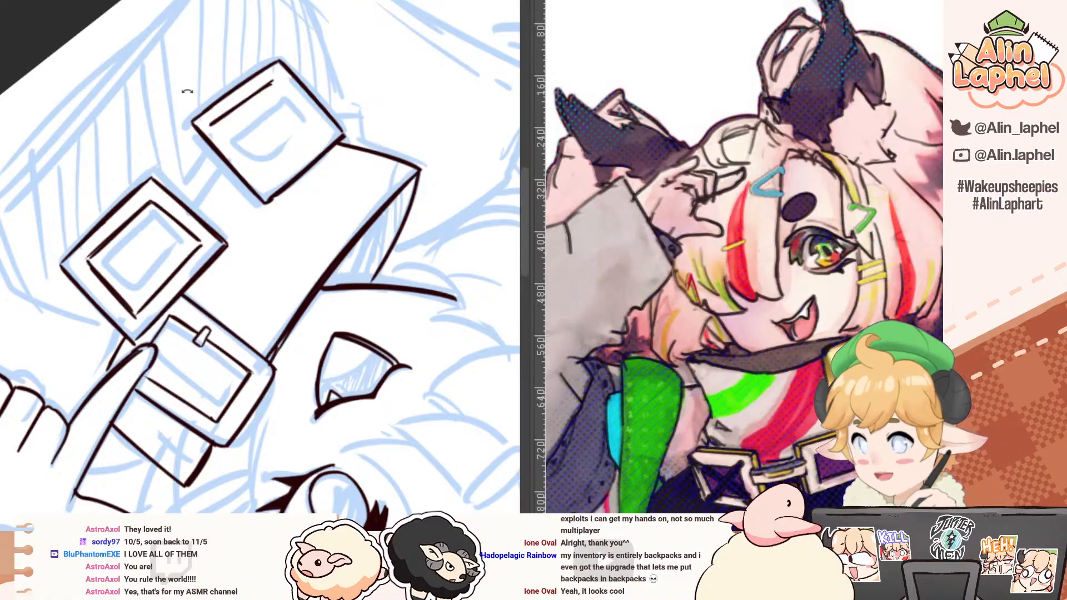
mouse_move(140, 107)
mouse_down()
mouse_move(137, 91)
mouse_move(338, 165)
mouse_move(307, 233)
mouse_up()
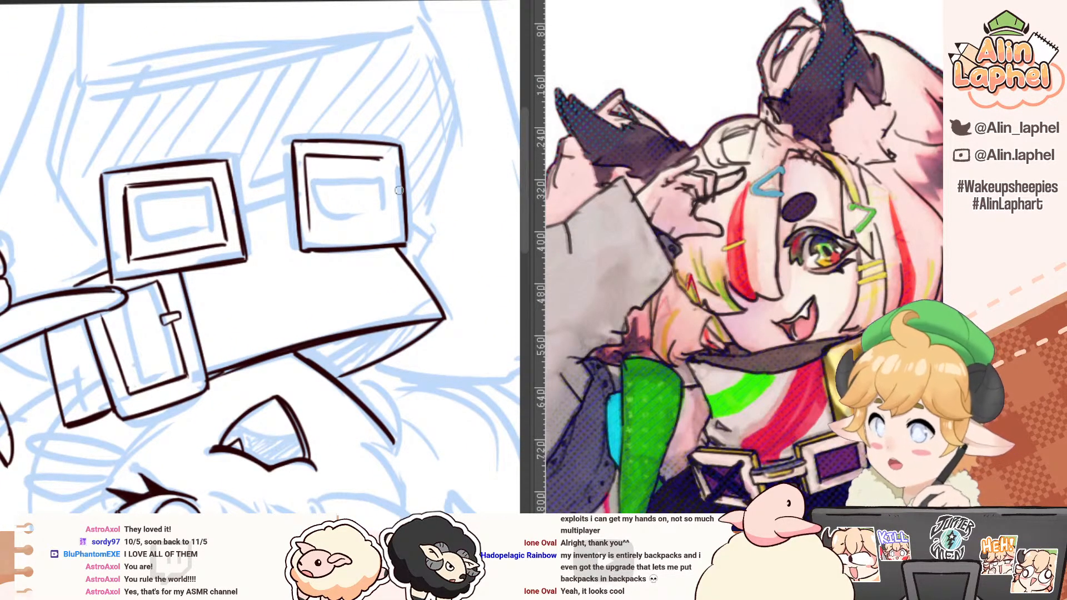
drag(384, 159, 393, 224)
key(ctrl+z)
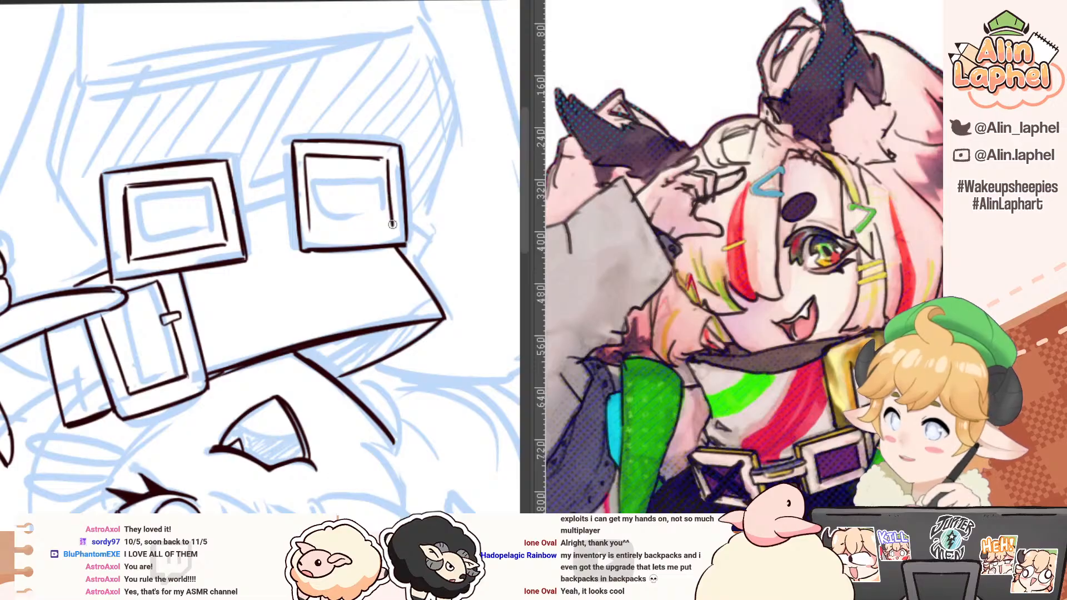
mouse_move(196, 139)
mouse_down()
mouse_move(30, 350)
mouse_move(48, 387)
mouse_up()
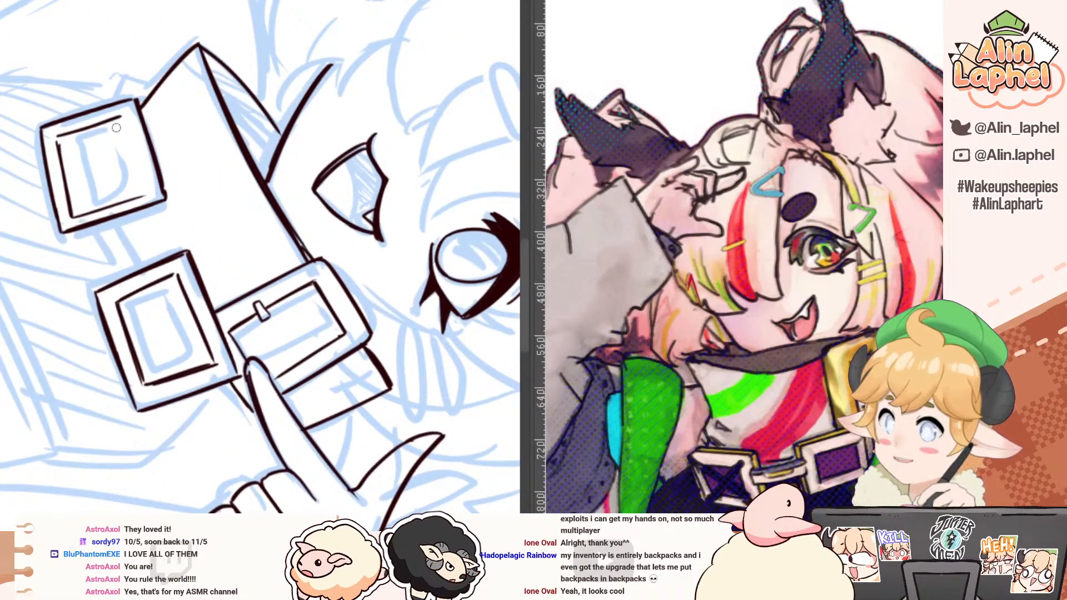
Step: Ink the top and right sides of the left lower buckle's inner frame, completing the inner rectangle
drag(126, 117, 145, 186)
drag(128, 122, 147, 192)
key(ctrl+z)
key(ctrl+z)
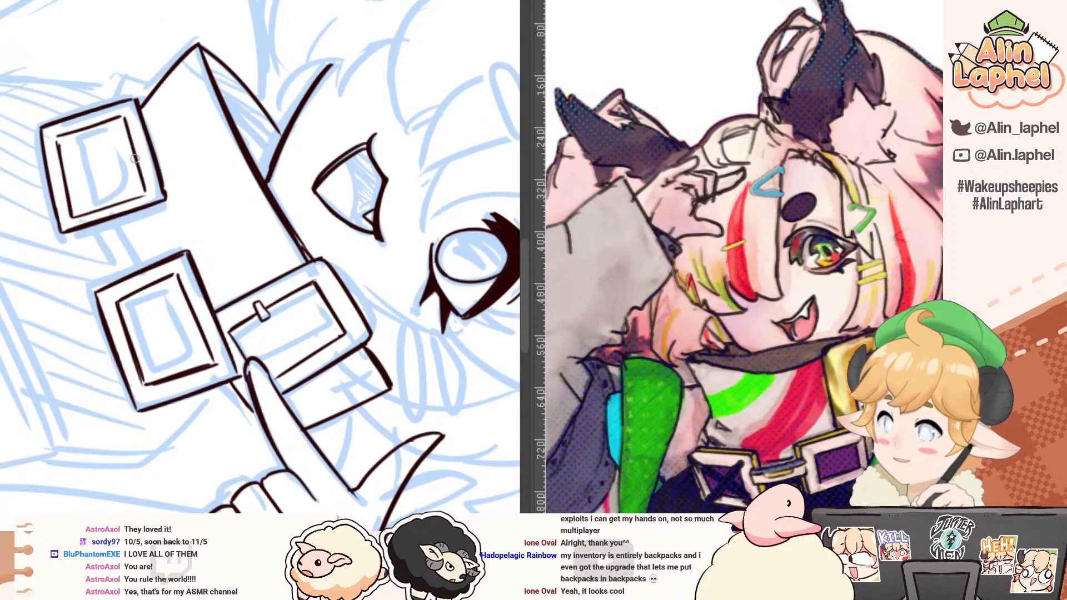
mouse_move(42, 120)
mouse_down()
mouse_move(28, 191)
mouse_move(35, 267)
mouse_up()
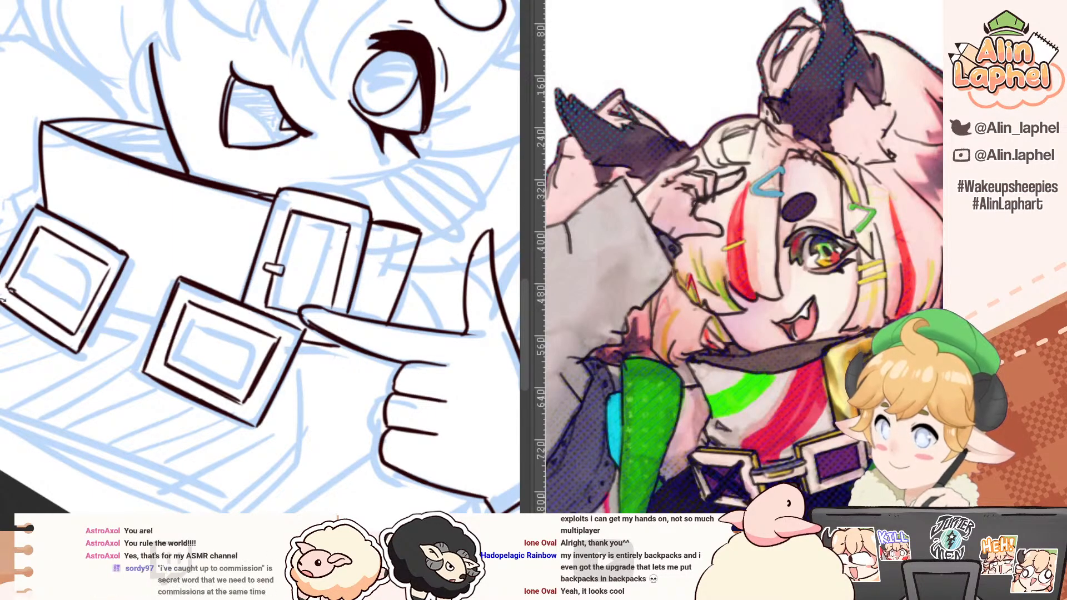
mouse_move(11, 289)
mouse_down()
mouse_move(13, 225)
mouse_move(103, 269)
mouse_up()
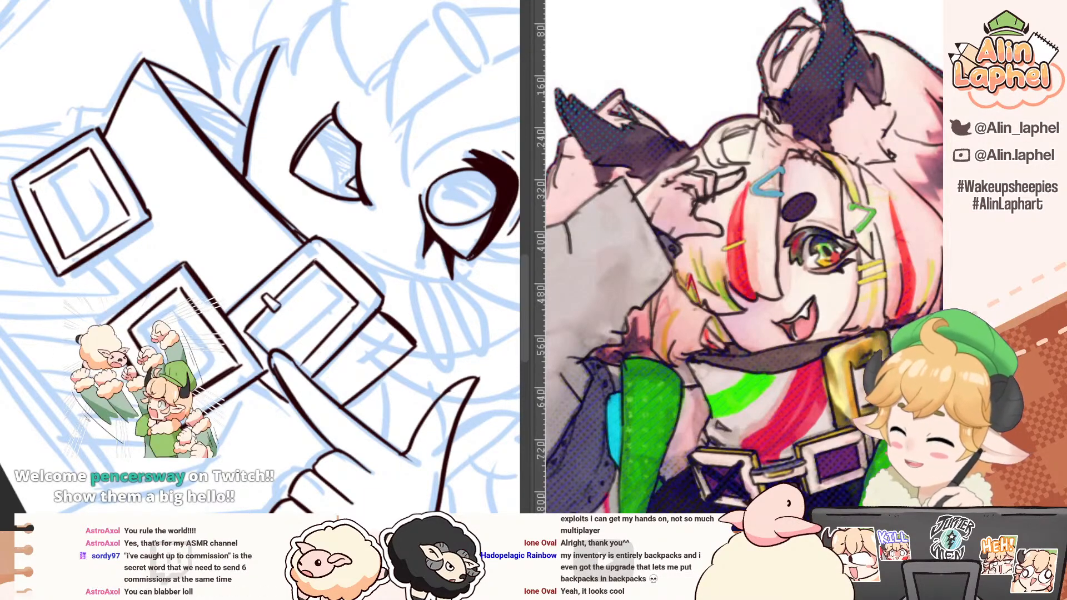
drag(35, 178, 30, 185)
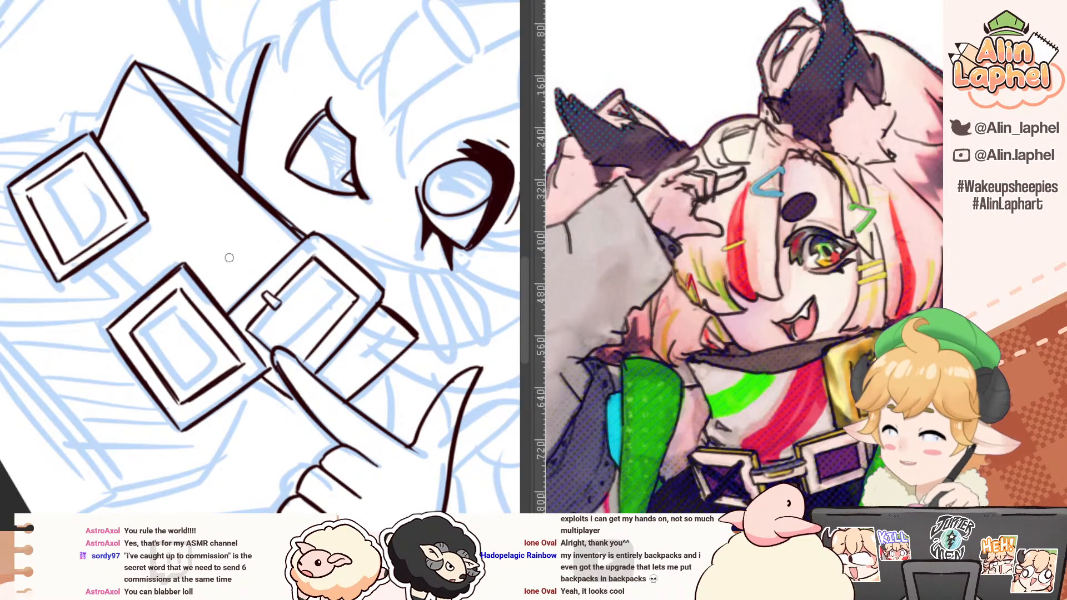
mouse_move(97, 258)
mouse_down()
mouse_move(110, 255)
mouse_move(116, 214)
mouse_move(148, 268)
mouse_up()
key(ctrl+z)
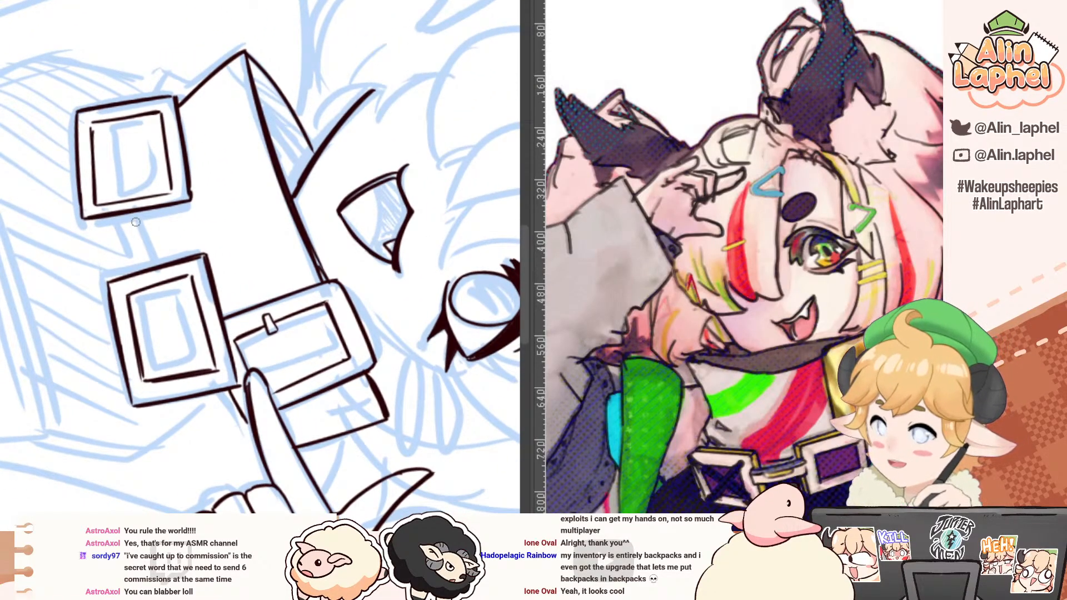
drag(133, 214, 147, 266)
key(ctrl+z)
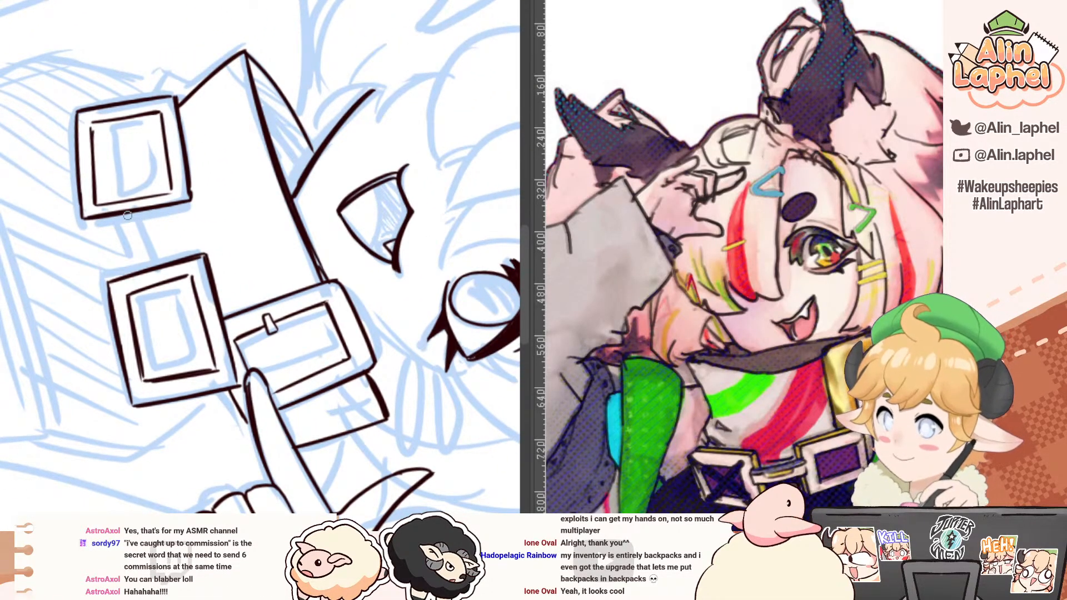
drag(129, 216, 138, 265)
key(ctrl+z)
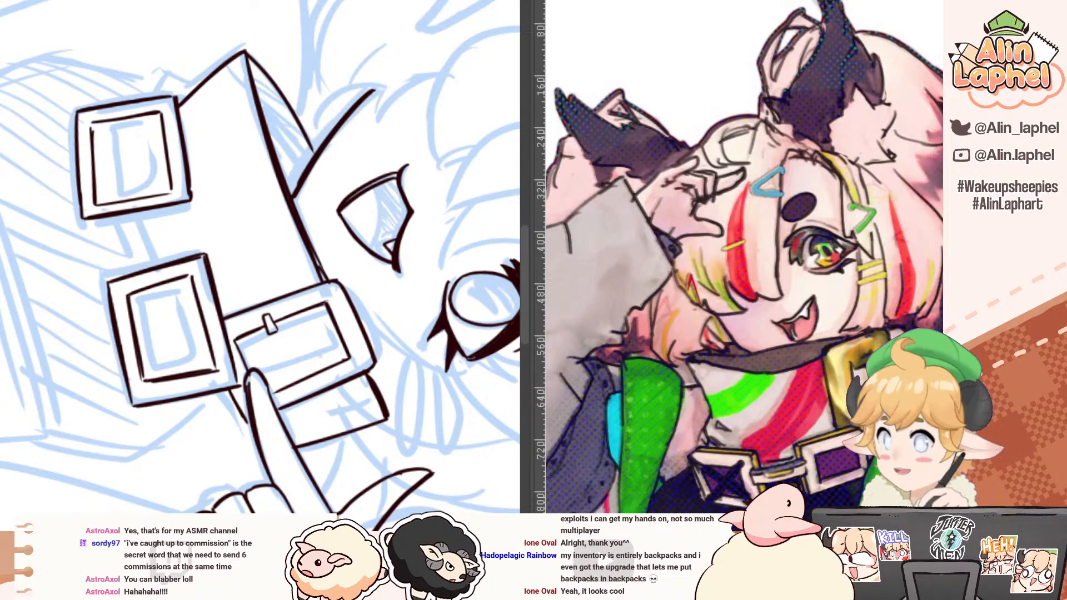
Step: Switch to the blank canvas and add the two-line text "GRPAHIC DESIGN" / "IS MY PASSION"
key(ctrl+Tab)
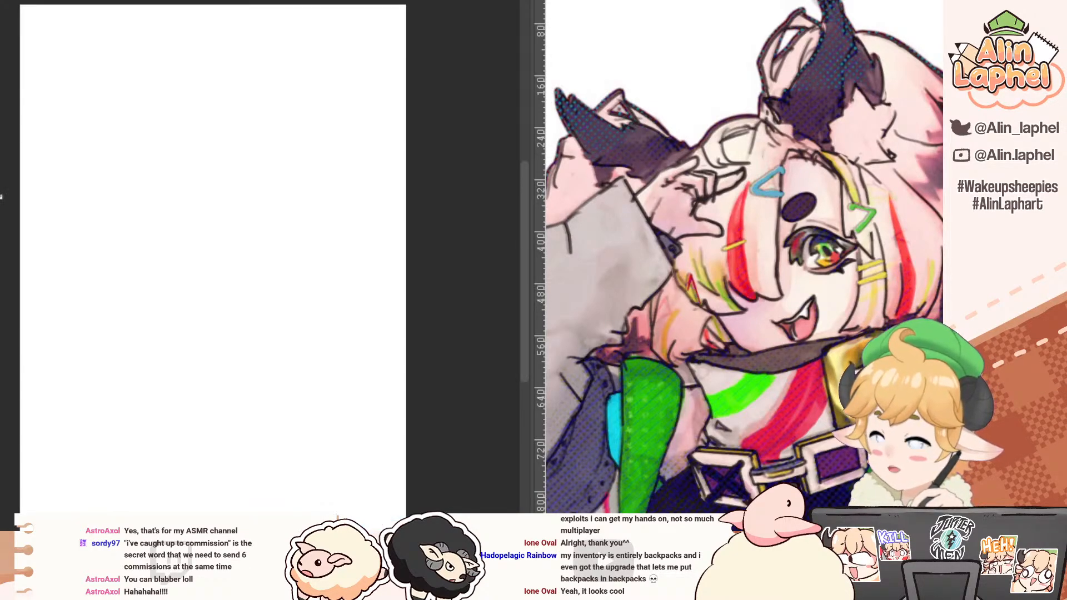
click(129, 234)
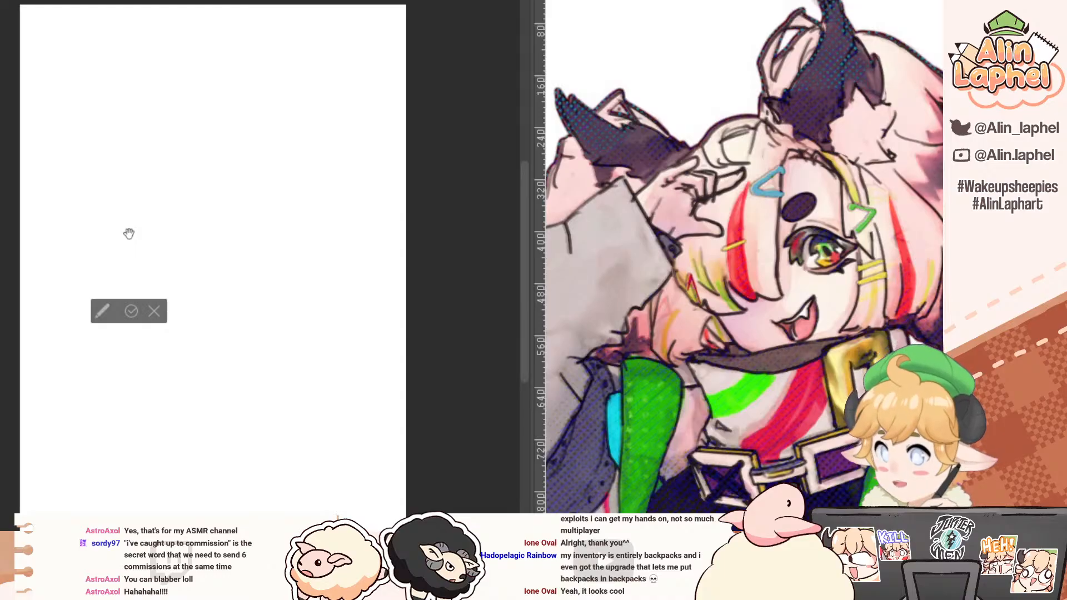
text(GRPAHIC )
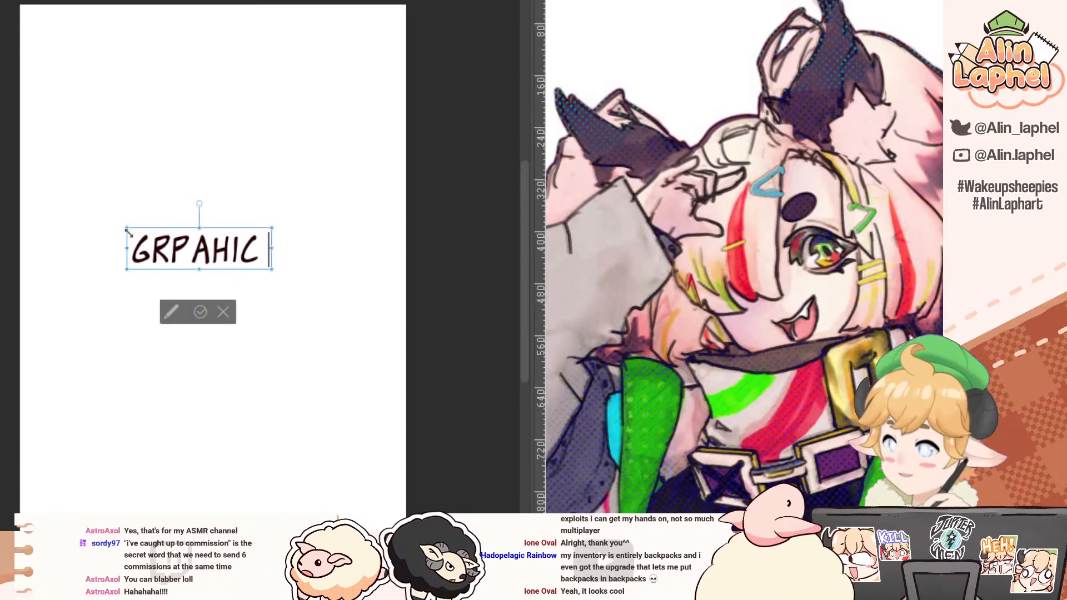
text(DESIGN)
key(Return)
text(IS M)
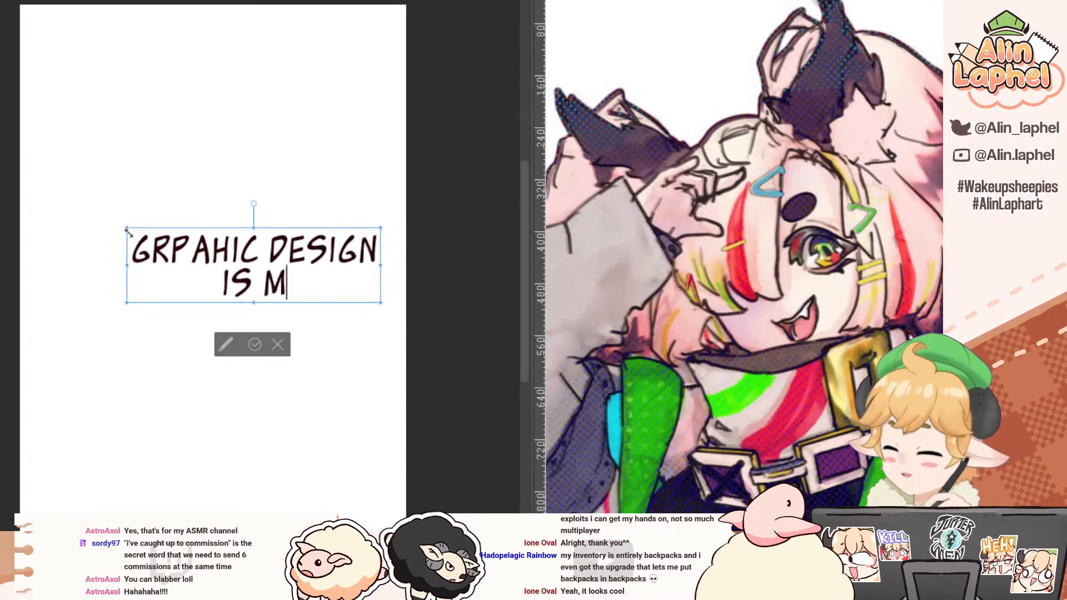
text(Y PASSION)
Step: Restyle the whole text in Comic Sans as "Grpahic design is my passion" and commit it
key(ctrl+a)
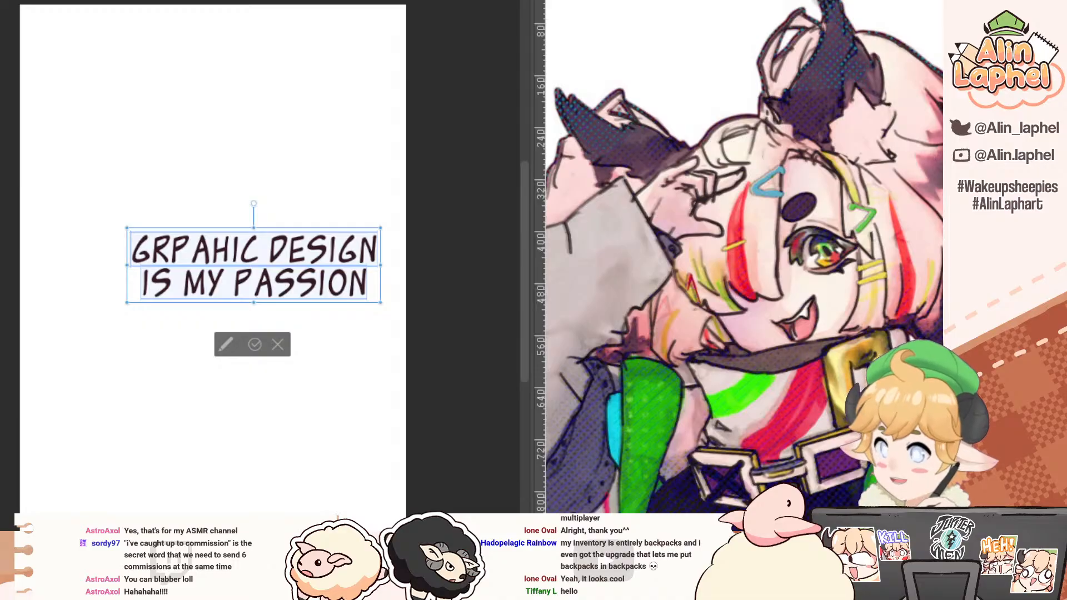
click(248, 351)
drag(42, 241, 21, 221)
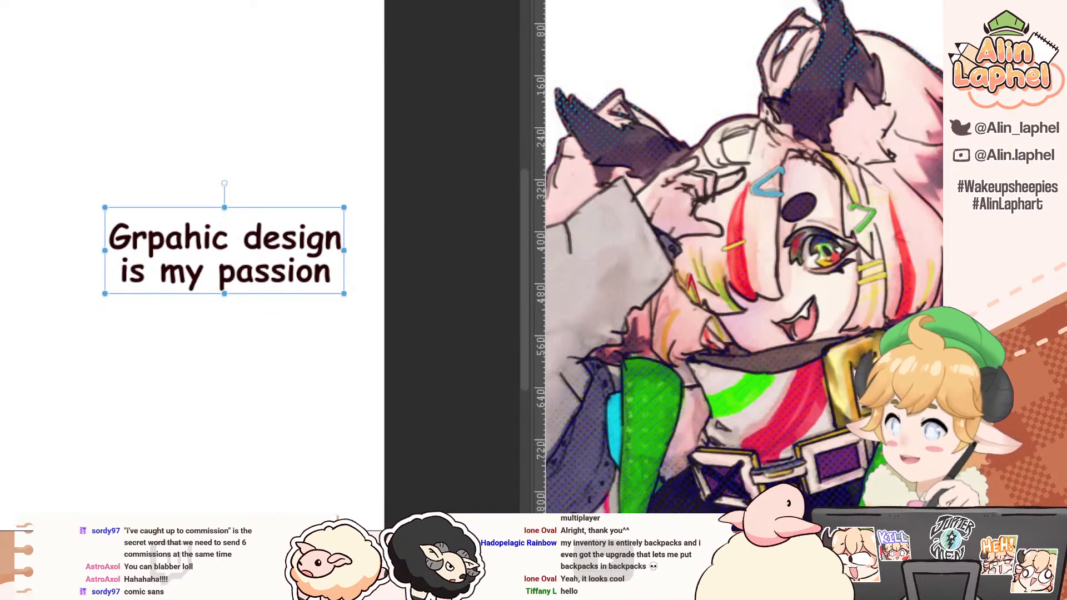
Step: Switch from the text canvas back to the winking character's bust line art, with the lower buckles in view
key(ctrl+Tab)
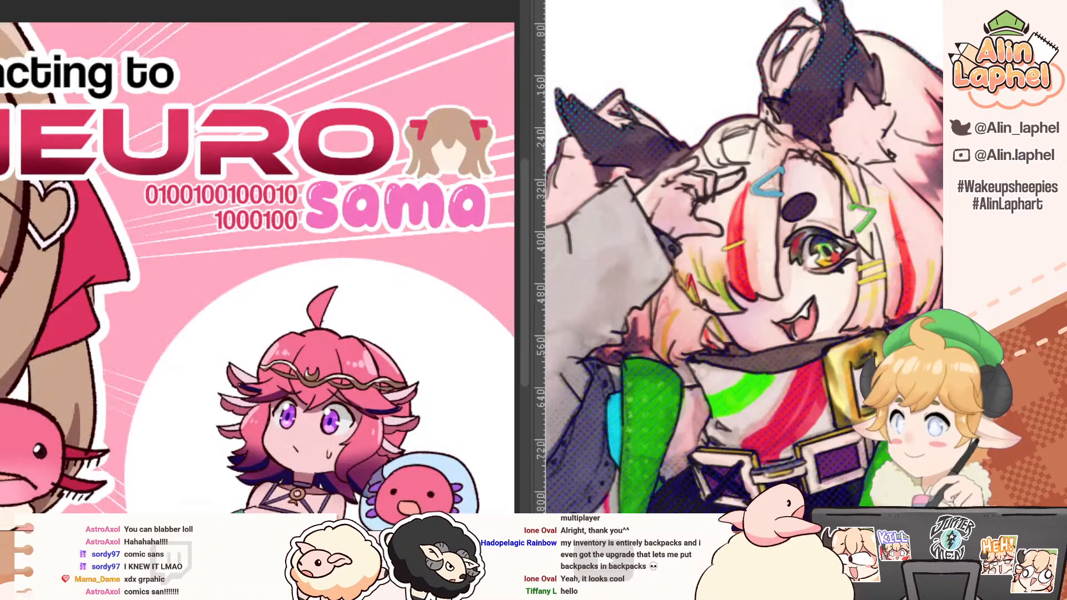
key(ctrl+Tab)
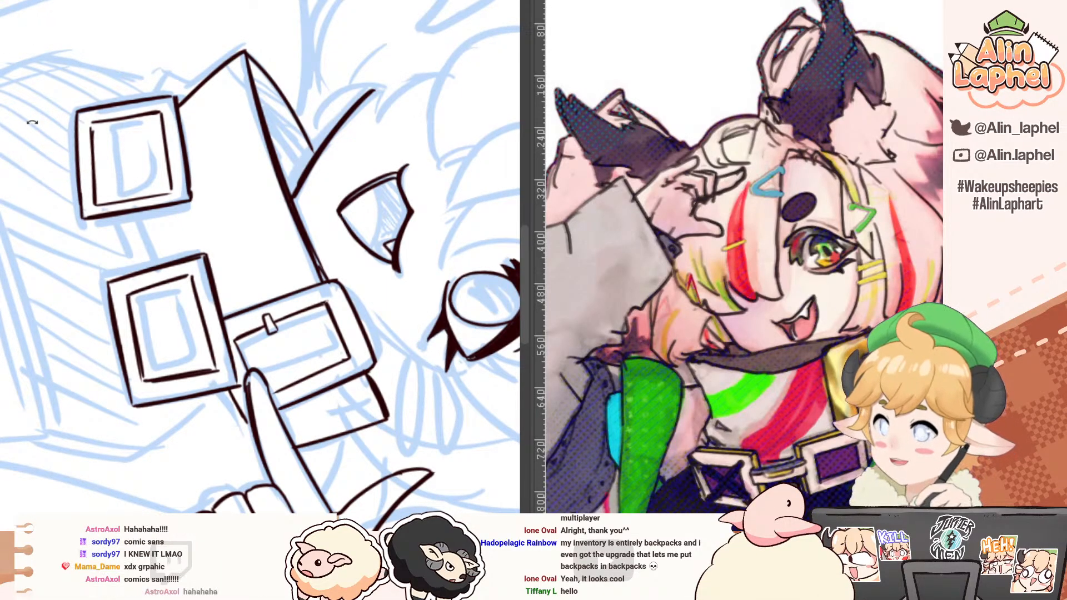
drag(31, 118, 83, 355)
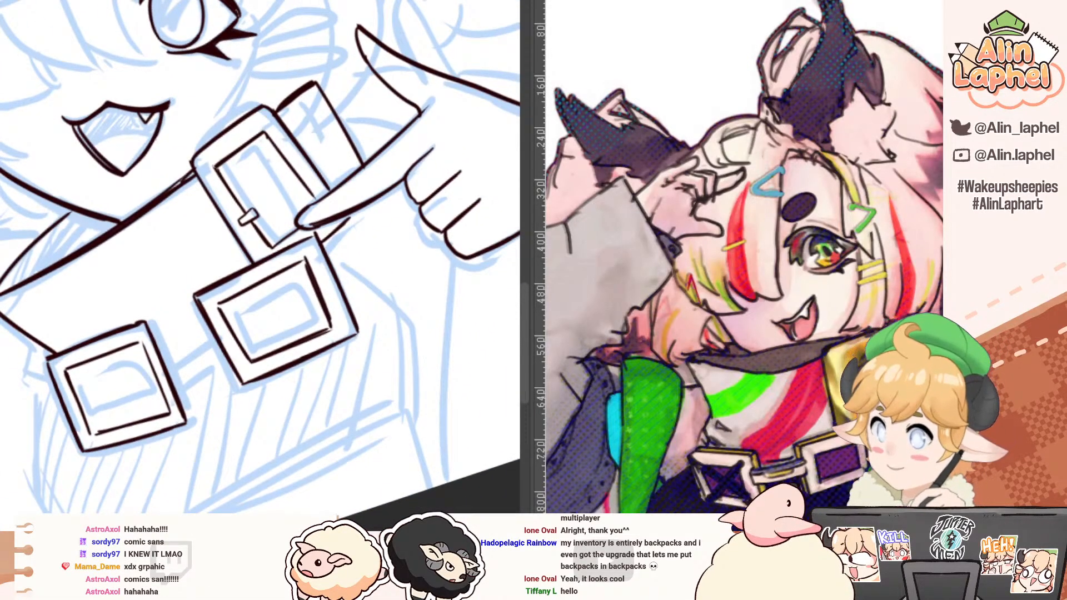
scroll(218, 66, down, 1)
scroll(218, 65, up, 1)
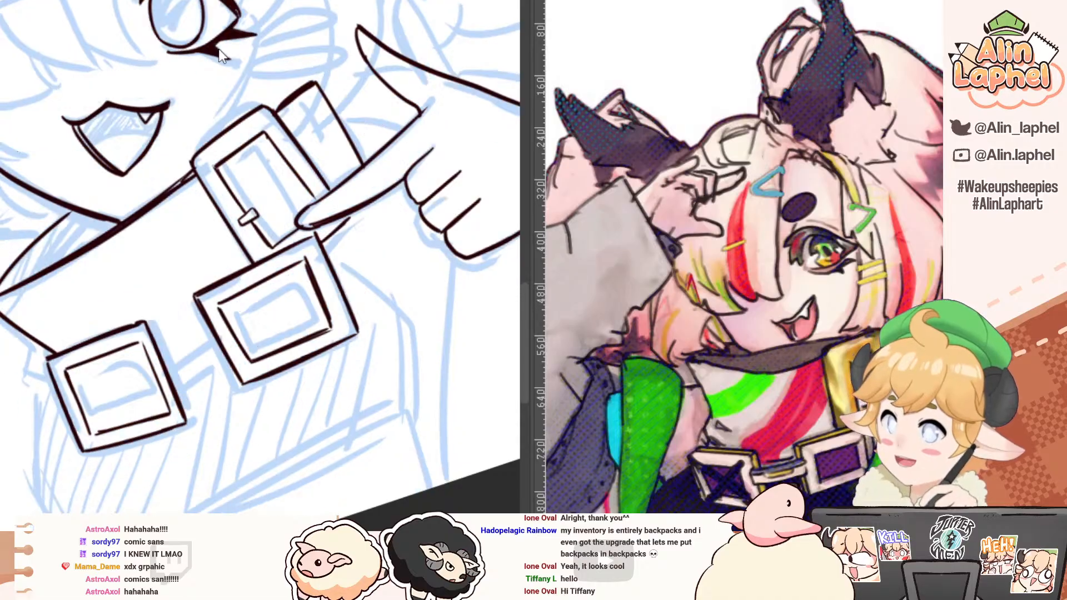
drag(62, 229, 125, 220)
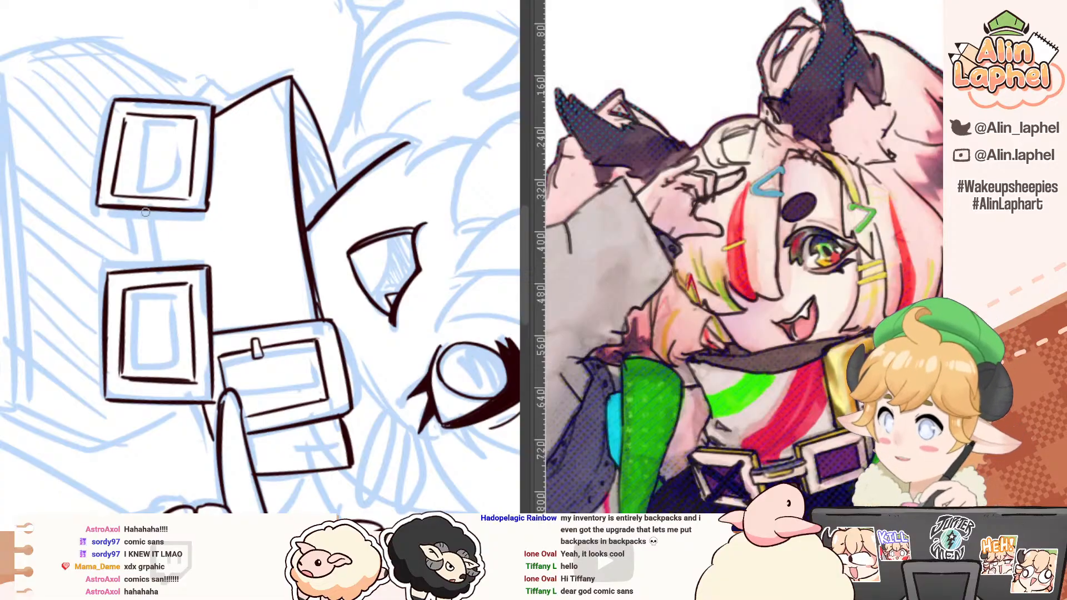
drag(151, 265, 147, 219)
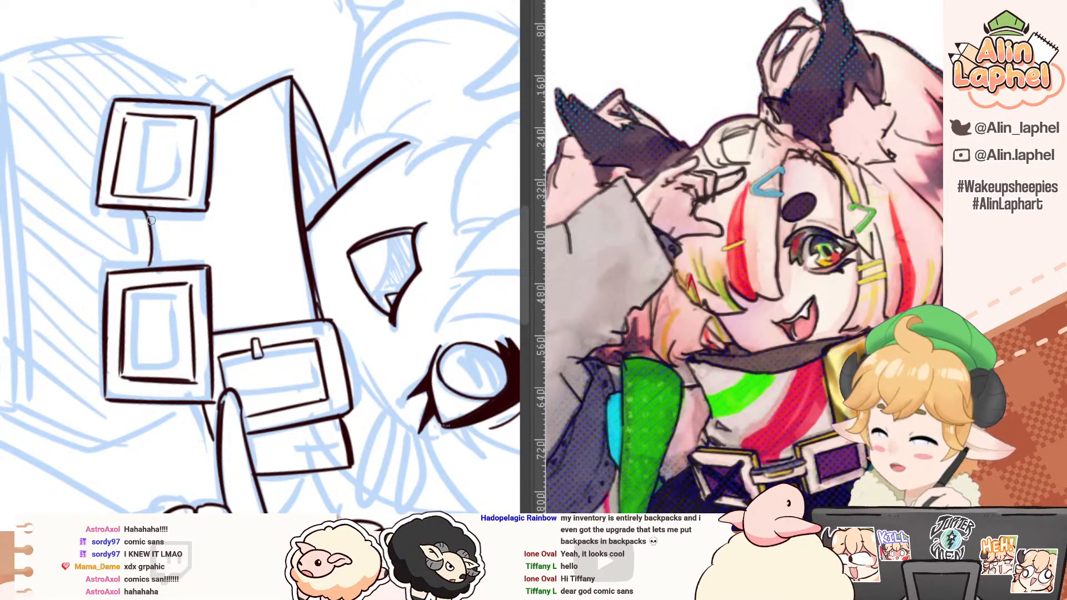
scroll(632, 418, down, 3)
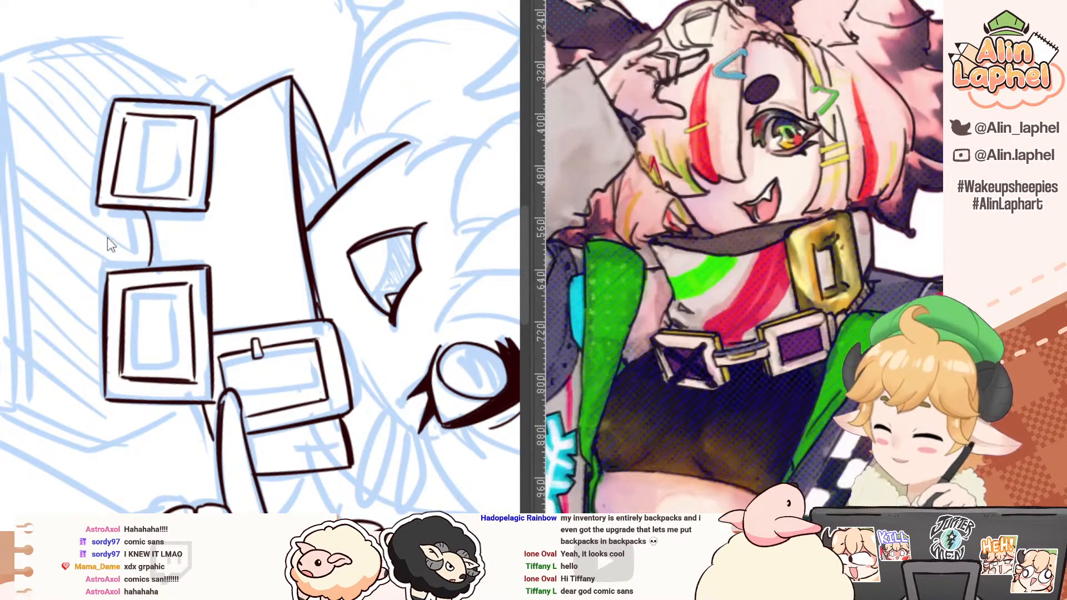
key(ctrl+z)
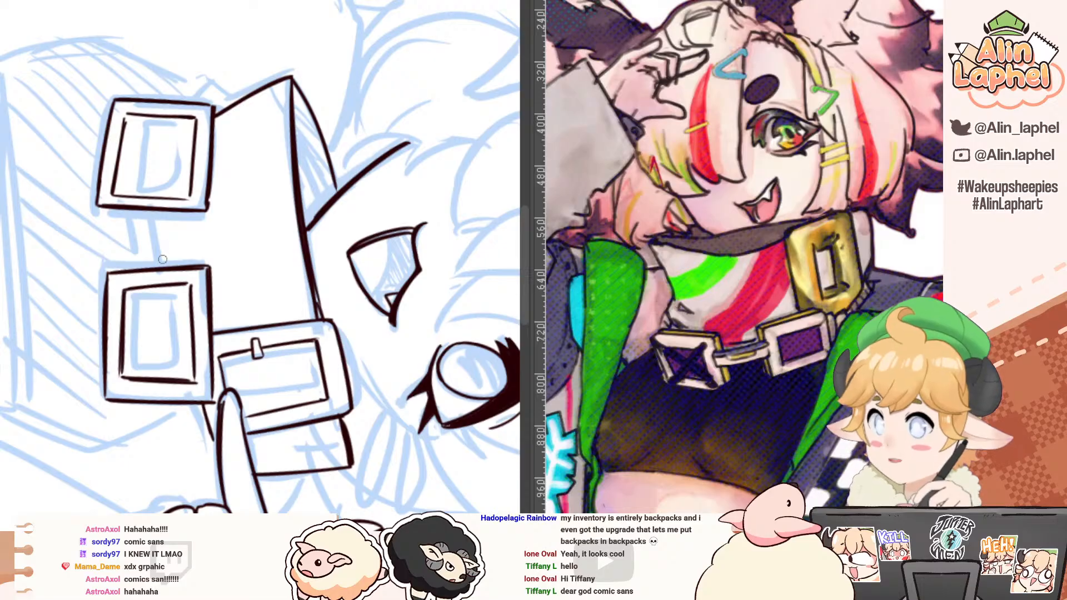
drag(148, 211, 151, 266)
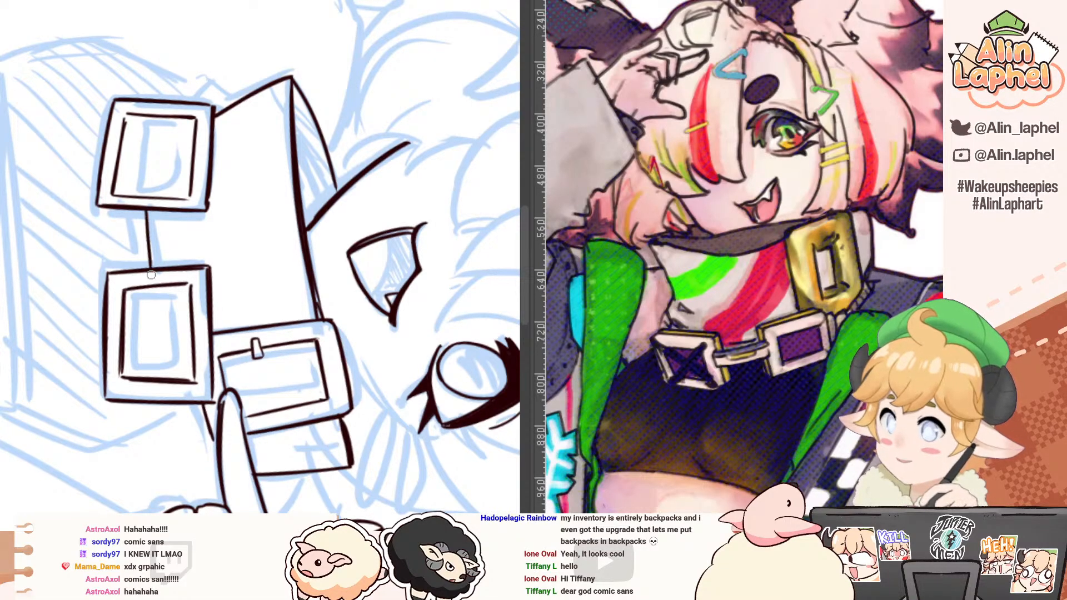
key(ctrl+z)
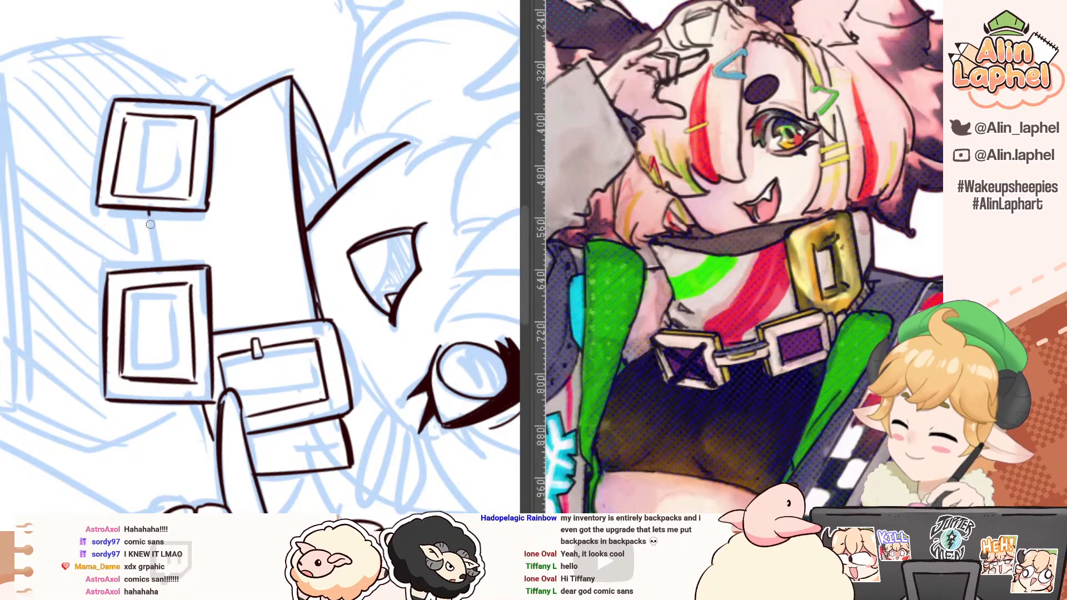
Step: Ink the narrow connector between the two lower buckles with straight parallel lines and a small inner bar
mouse_move(150, 212)
mouse_down()
mouse_move(153, 267)
mouse_move(171, 267)
mouse_up()
drag(171, 210, 176, 268)
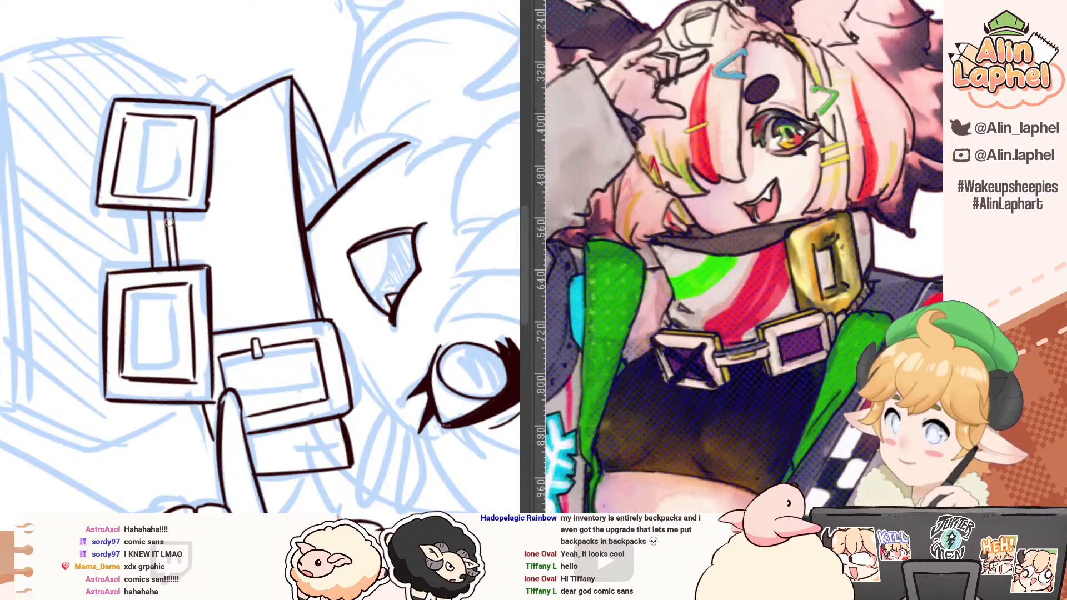
mouse_move(132, 188)
mouse_down()
mouse_move(114, 211)
mouse_move(158, 266)
mouse_up()
mouse_move(29, 203)
mouse_down()
mouse_move(48, 327)
mouse_move(87, 393)
mouse_up()
mouse_move(51, 295)
mouse_down()
mouse_move(96, 315)
mouse_move(56, 315)
mouse_up()
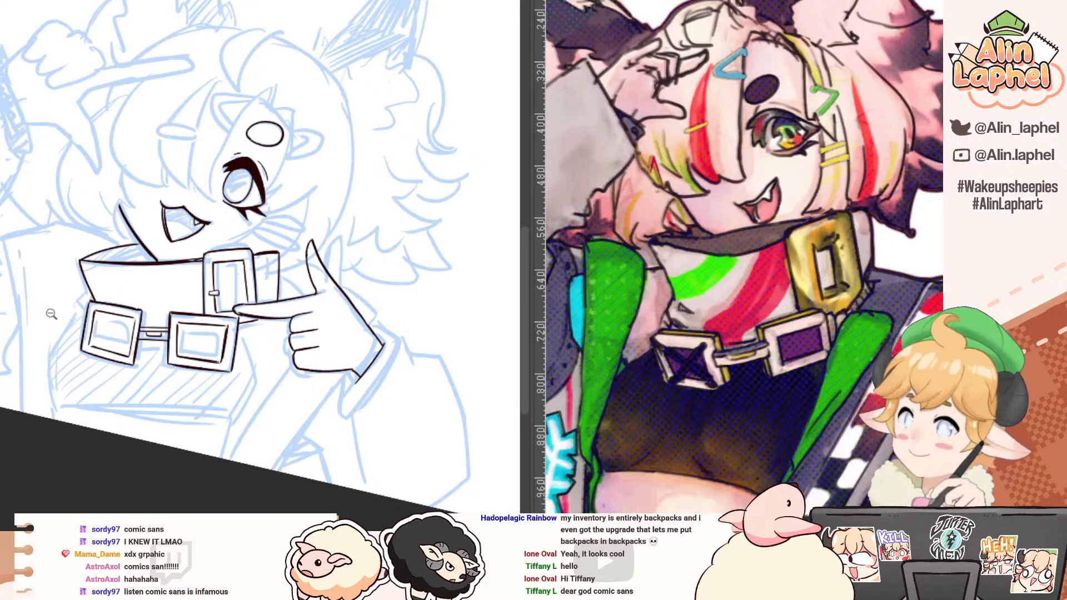
drag(23, 397, 85, 402)
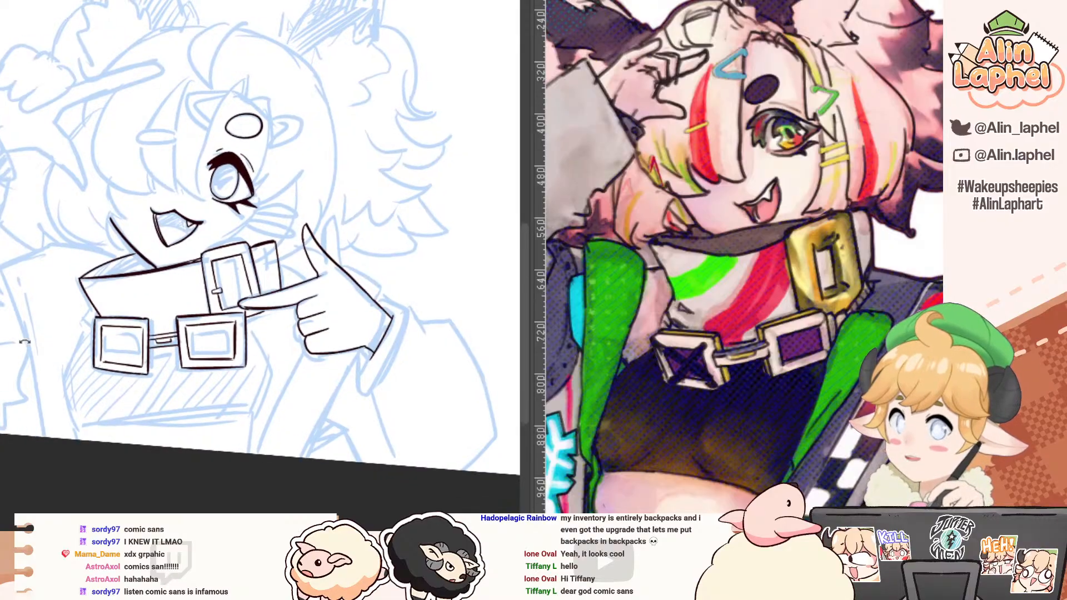
drag(25, 341, 43, 405)
click(93, 362)
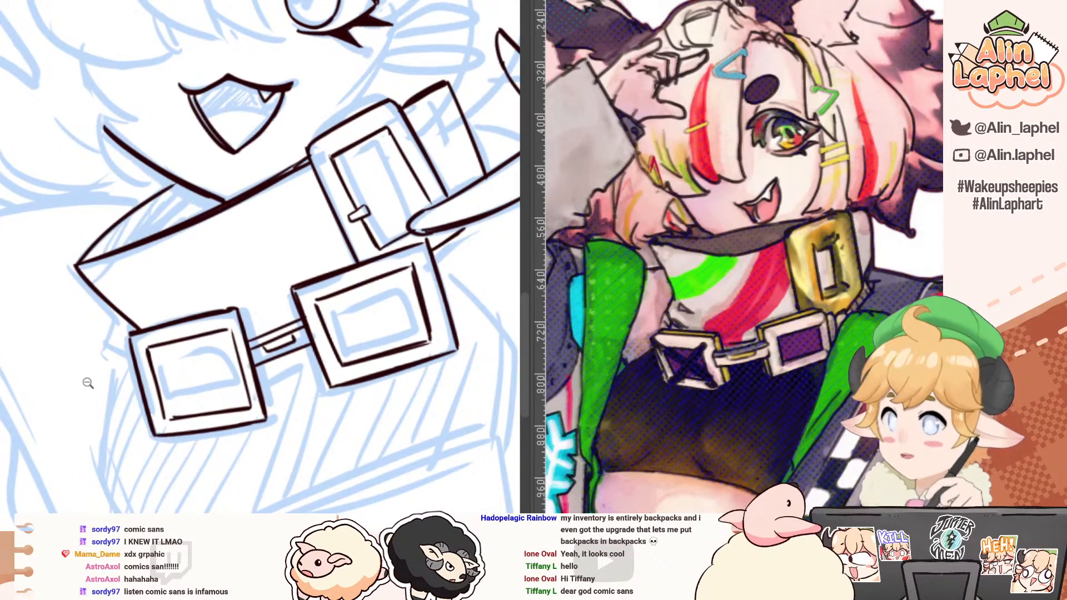
scroll(106, 384, down, 2)
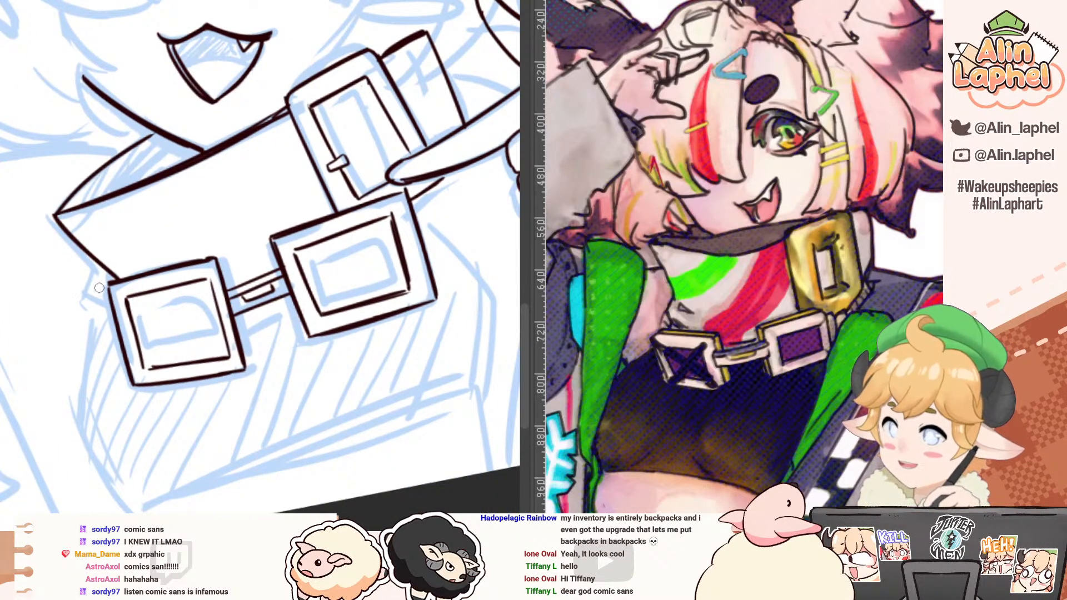
key(ctrl+z)
mouse_move(98, 263)
mouse_down()
mouse_move(85, 450)
mouse_move(84, 435)
mouse_up()
drag(107, 493, 117, 485)
key(ctrl+z)
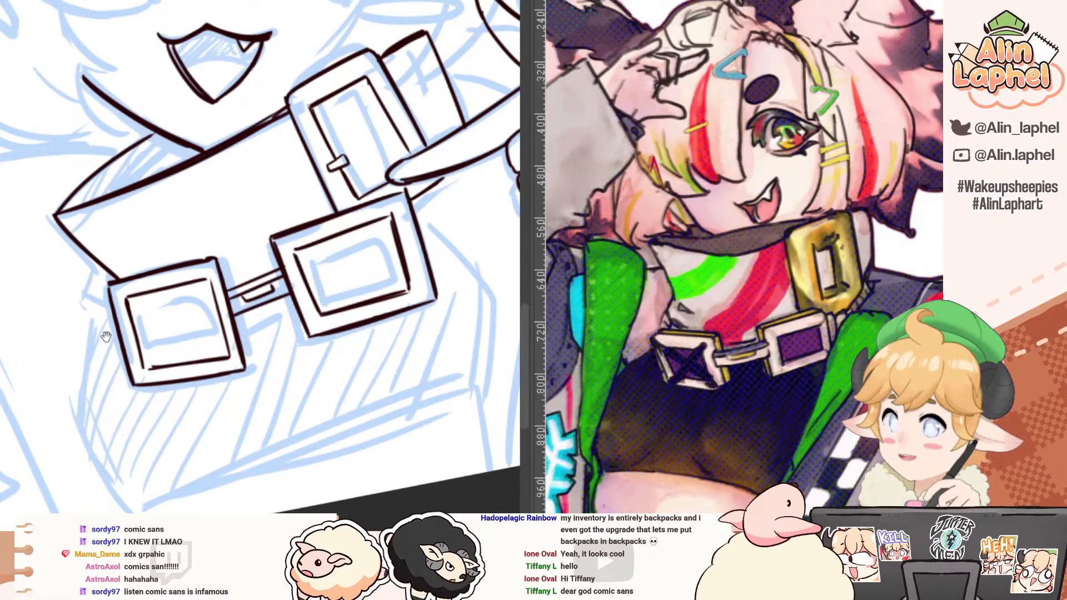
Step: Ink the curved left and right side outlines of the torso below the collar and lower buckles
scroll(106, 336, down, 2)
scroll(84, 247, down, 3)
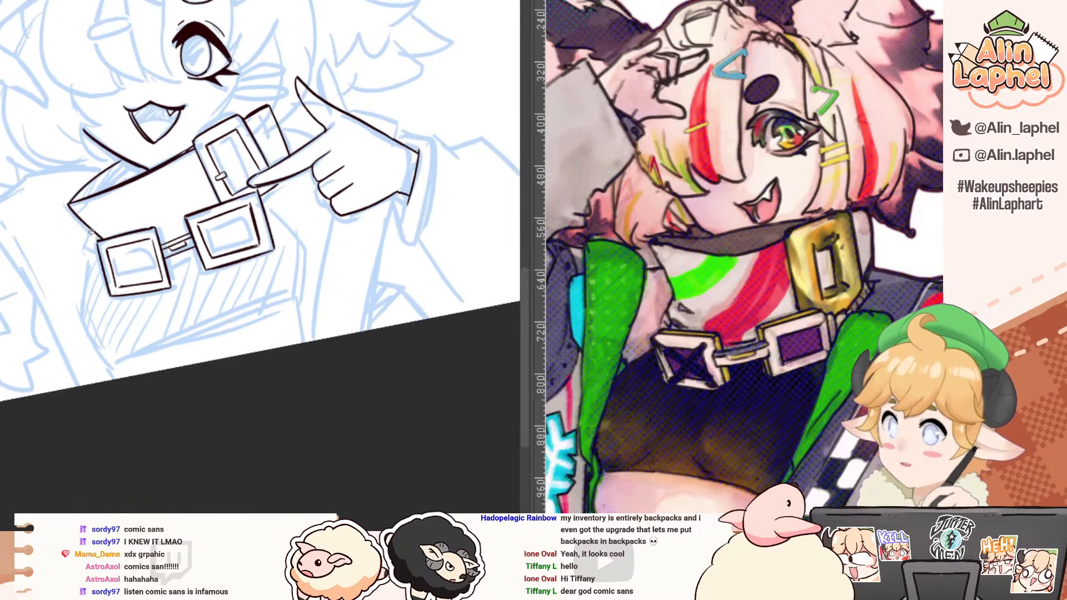
mouse_move(93, 235)
mouse_down()
mouse_move(83, 327)
mouse_move(109, 361)
mouse_move(87, 289)
mouse_move(83, 322)
mouse_move(108, 372)
mouse_up()
mouse_move(262, 200)
mouse_down()
mouse_move(290, 237)
mouse_move(299, 299)
mouse_move(301, 263)
mouse_move(292, 314)
mouse_up()
key(ctrl+z)
drag(64, 428, 75, 116)
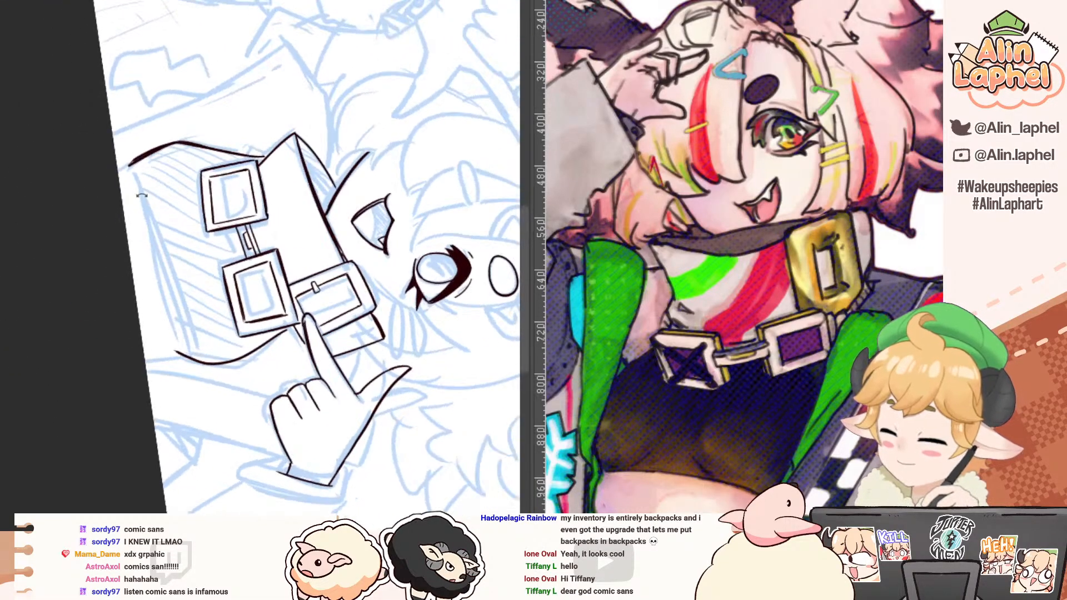
drag(129, 166, 165, 307)
key(ctrl+z)
drag(129, 165, 173, 349)
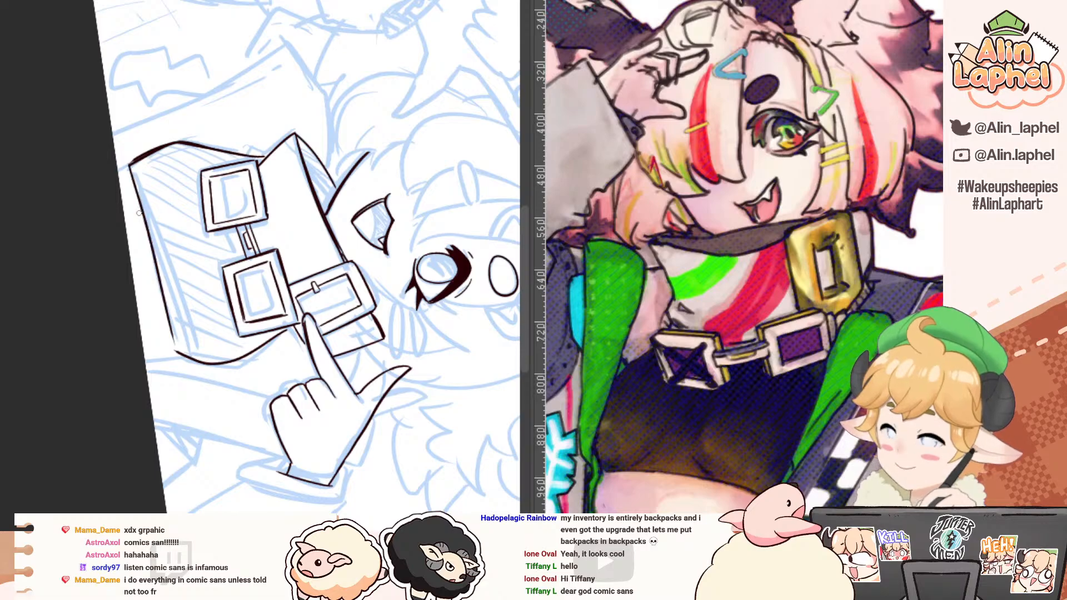
key(ctrl+z)
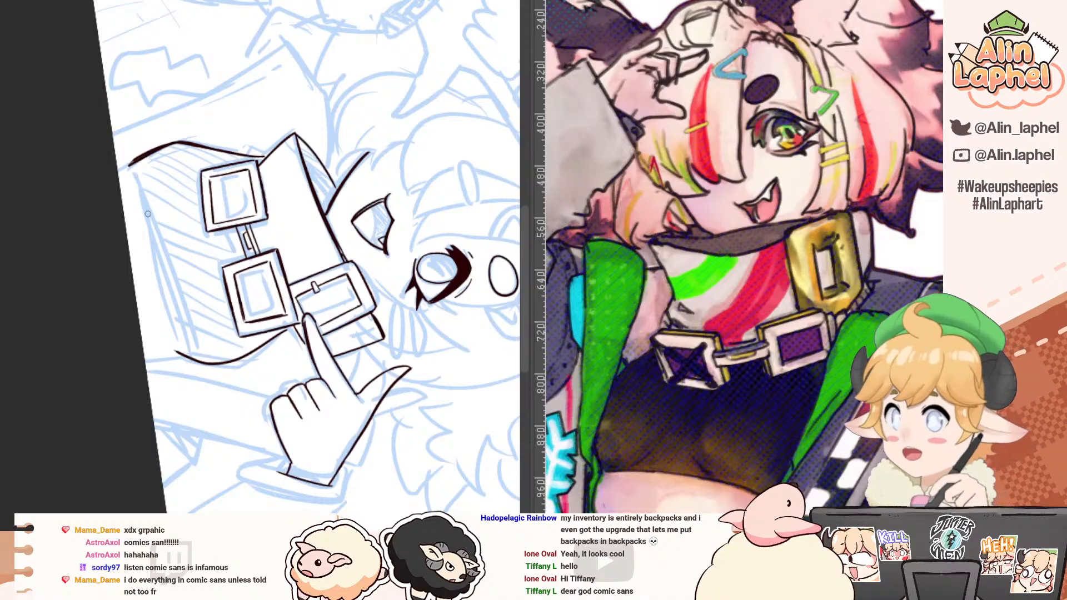
Step: Ink the top's bottom hem between the two torso sides, plus the short waist lines running down beneath it
drag(129, 167, 164, 292)
key(ctrl+z)
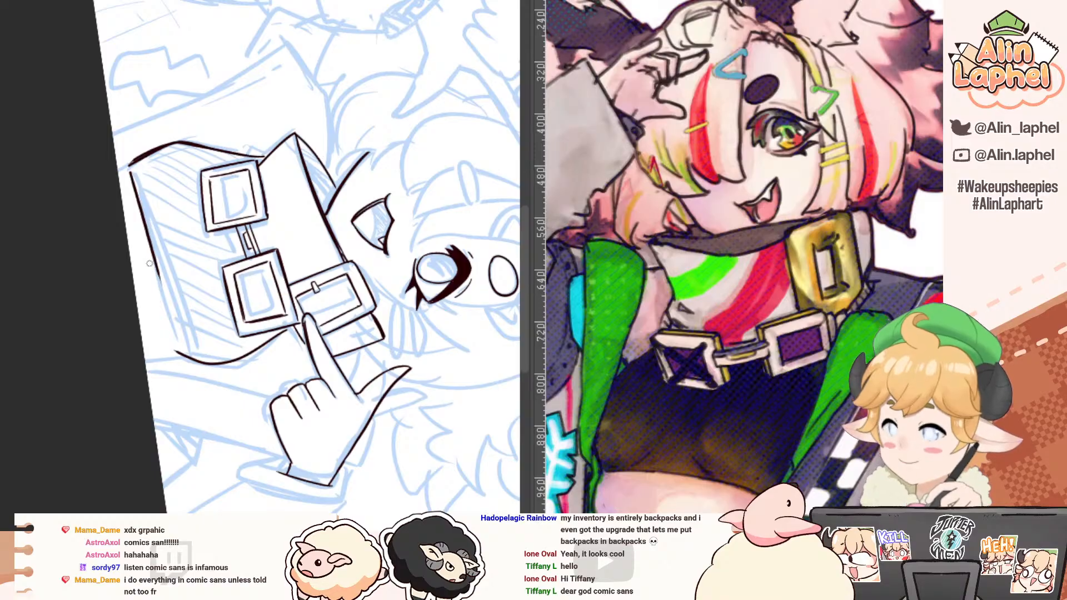
drag(155, 261, 176, 329)
key(ctrl+z)
drag(158, 271, 179, 354)
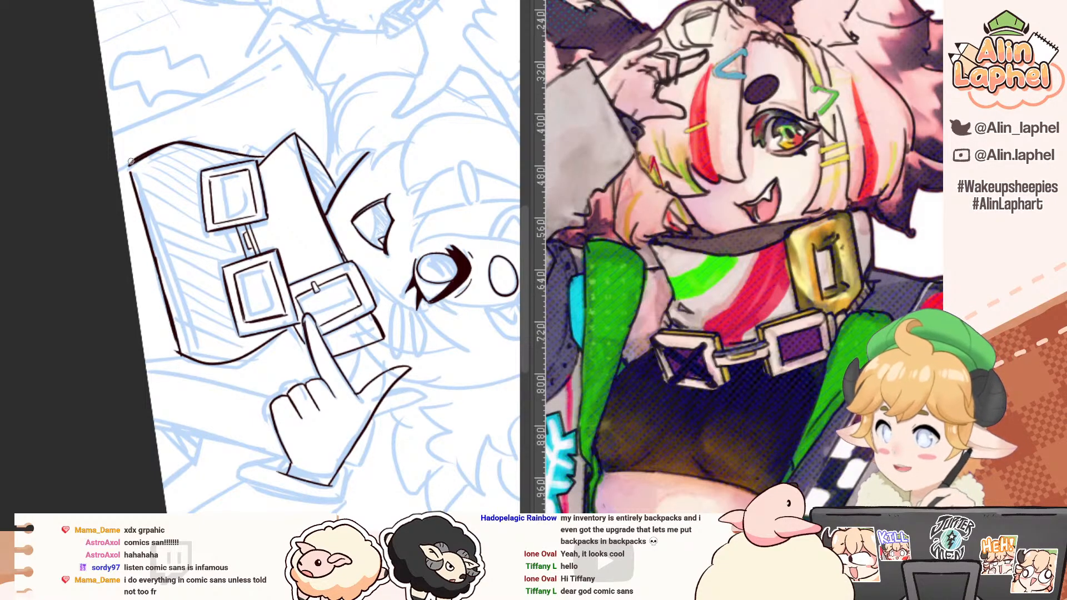
drag(104, 401, 104, 342)
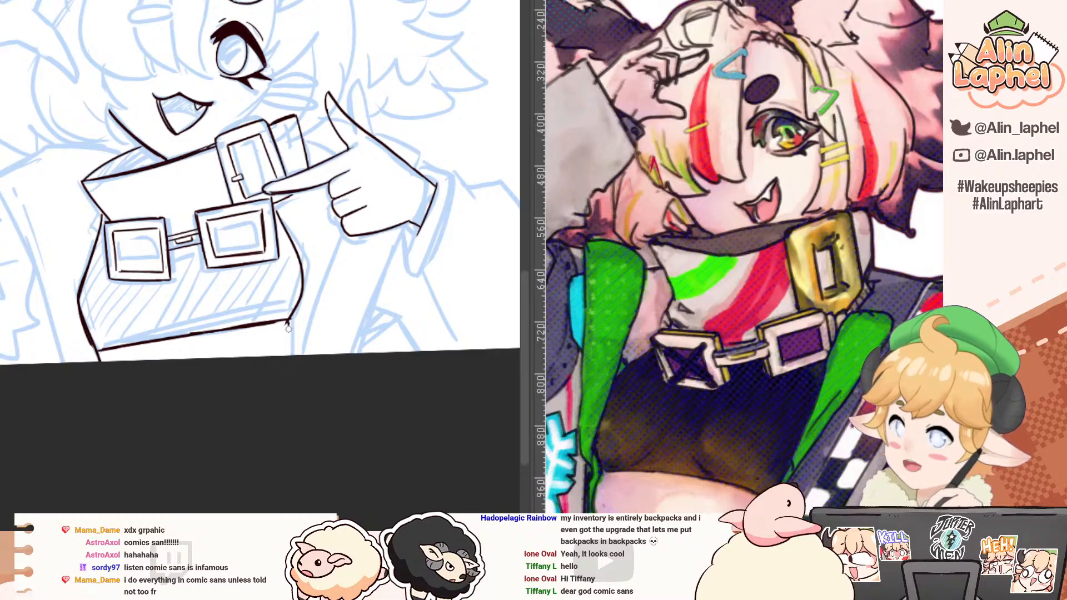
drag(115, 316, 170, 363)
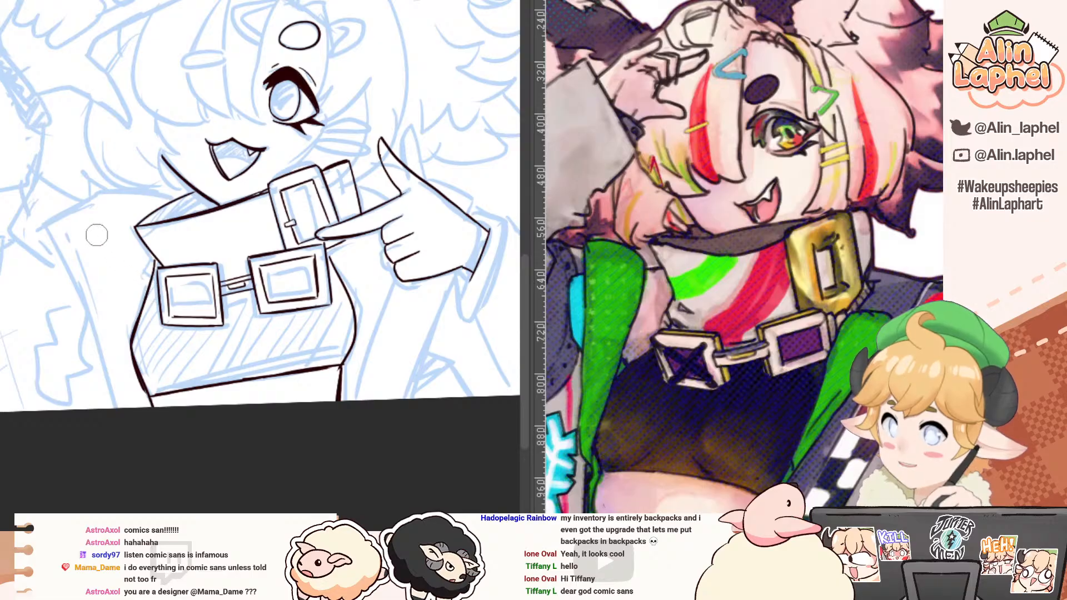
Step: Mirror the canvas view, then erase and redraw the torso side line next to the outer lower buckle, from collar to hem
key(h)
drag(37, 204, 44, 234)
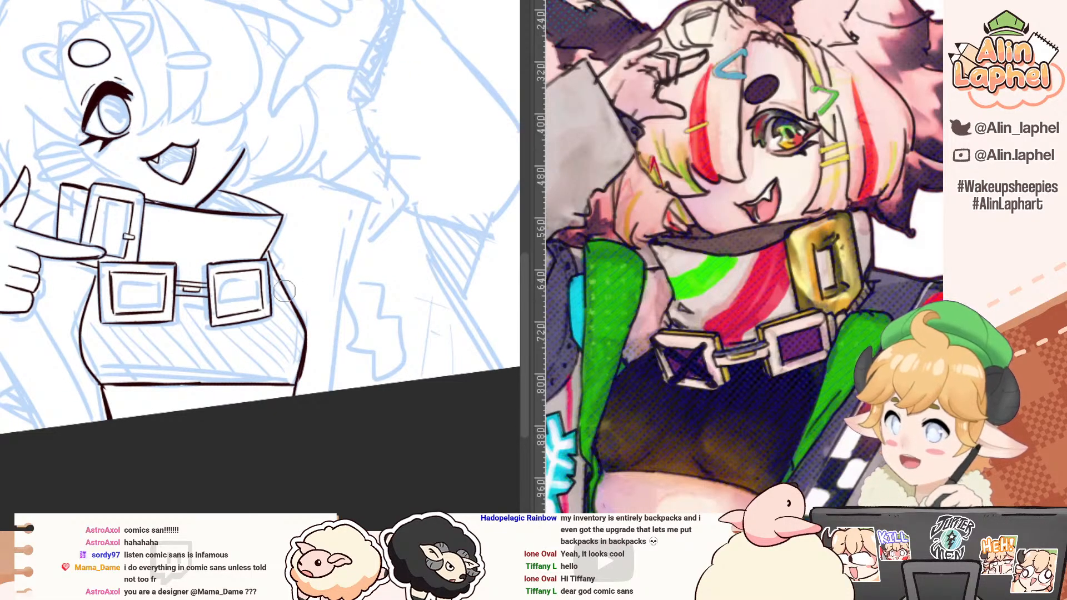
drag(270, 255, 304, 334)
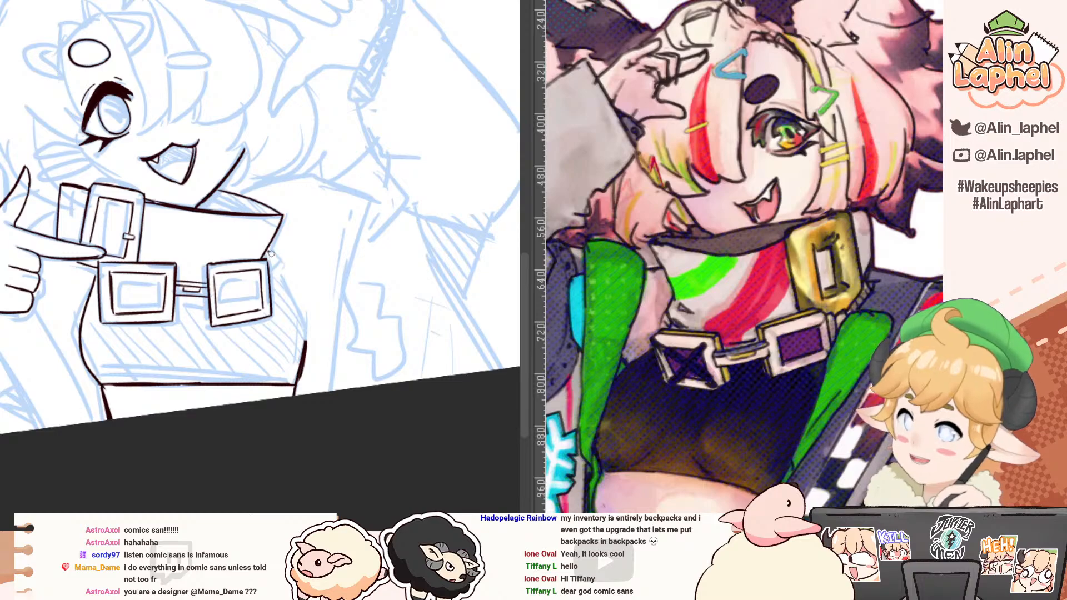
mouse_move(270, 253)
mouse_down()
mouse_move(300, 319)
mouse_move(305, 366)
mouse_up()
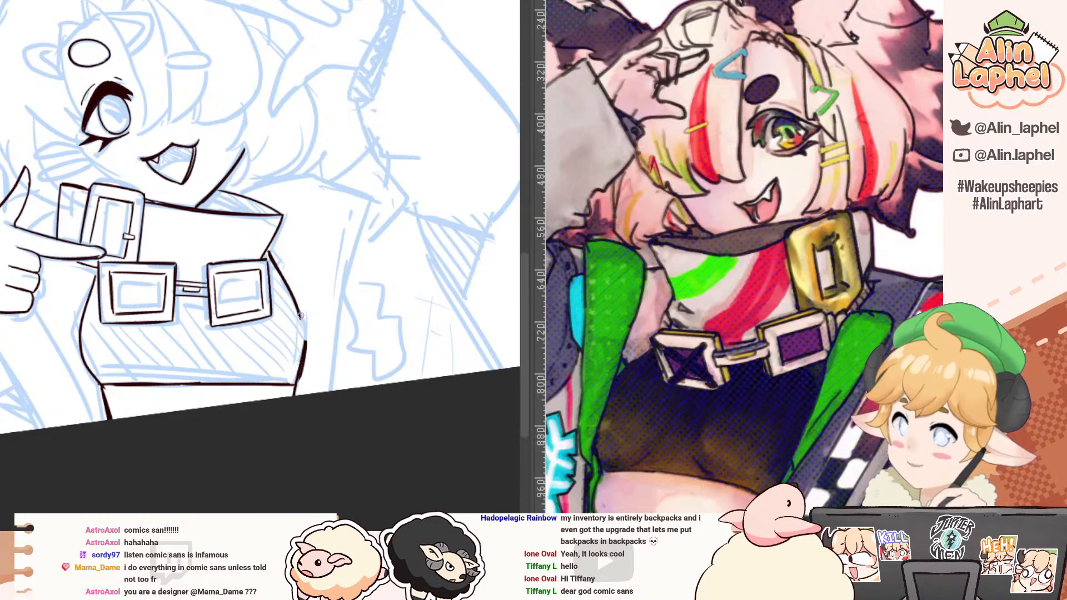
drag(303, 317, 295, 378)
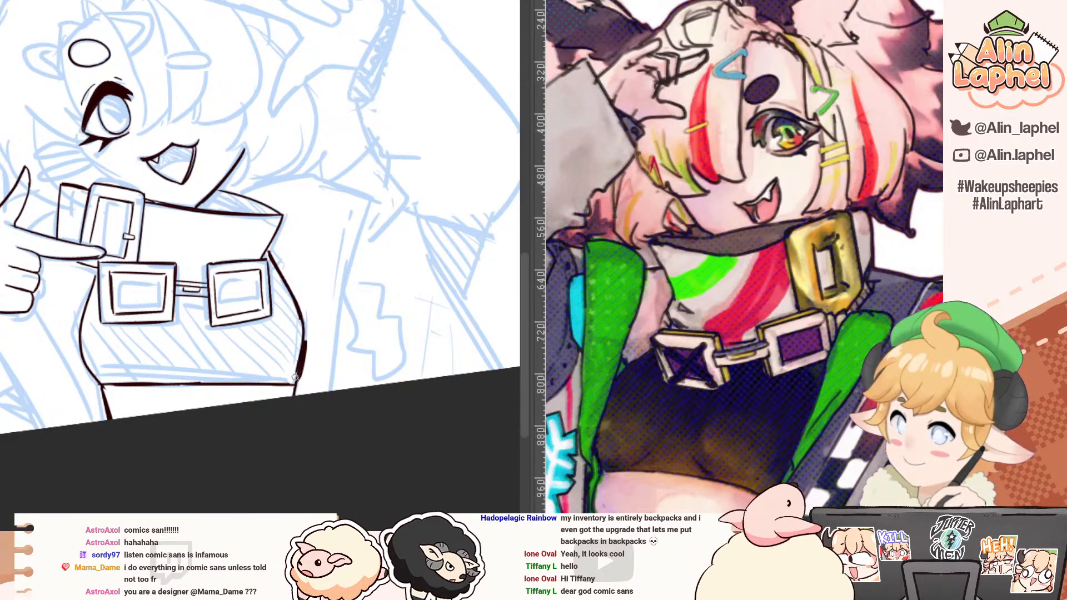
Step: Refine the lower curve of that torso side where it meets the hem, then restore the unmirrored, upright canvas view
mouse_move(310, 332)
mouse_down()
mouse_move(301, 388)
mouse_move(300, 376)
mouse_up()
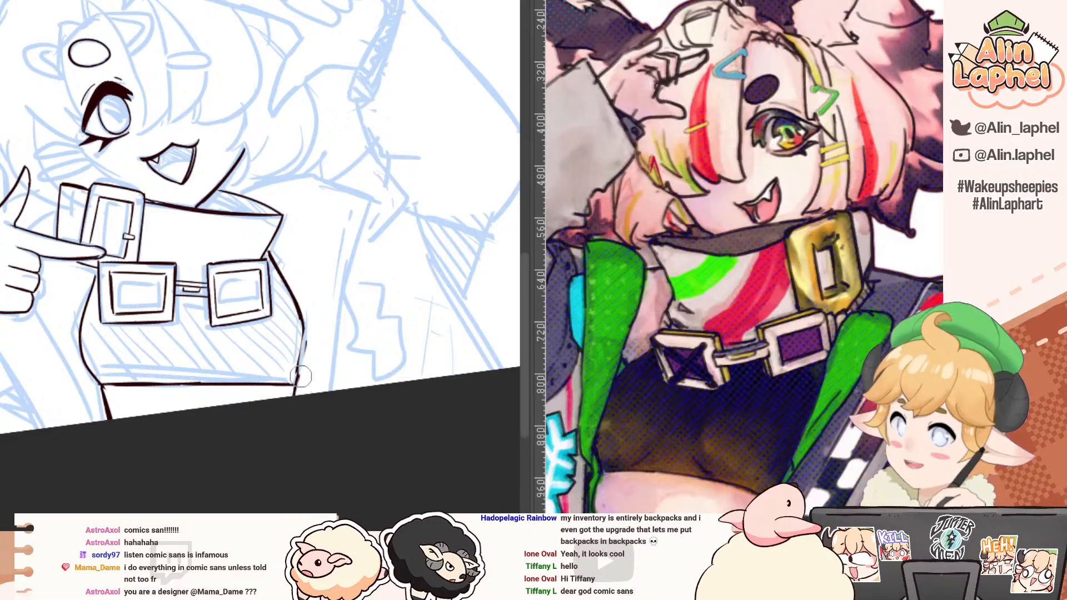
drag(303, 321, 293, 385)
key(ctrl+z)
drag(303, 322, 297, 382)
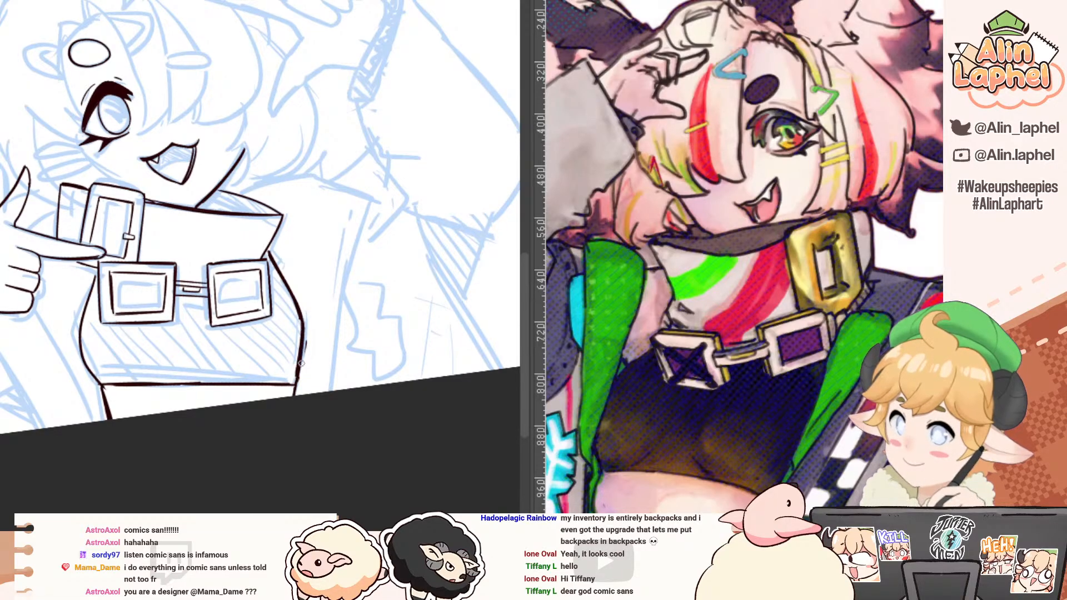
key(e)
drag(318, 338, 314, 346)
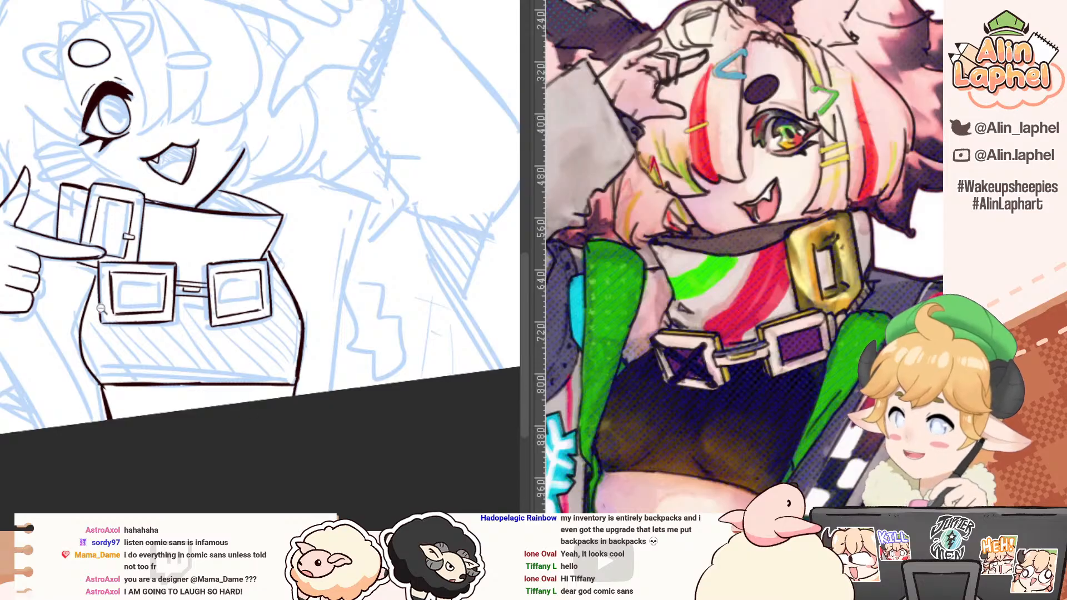
key(h)
mouse_move(46, 250)
mouse_down()
mouse_move(32, 216)
mouse_move(21, 299)
mouse_up()
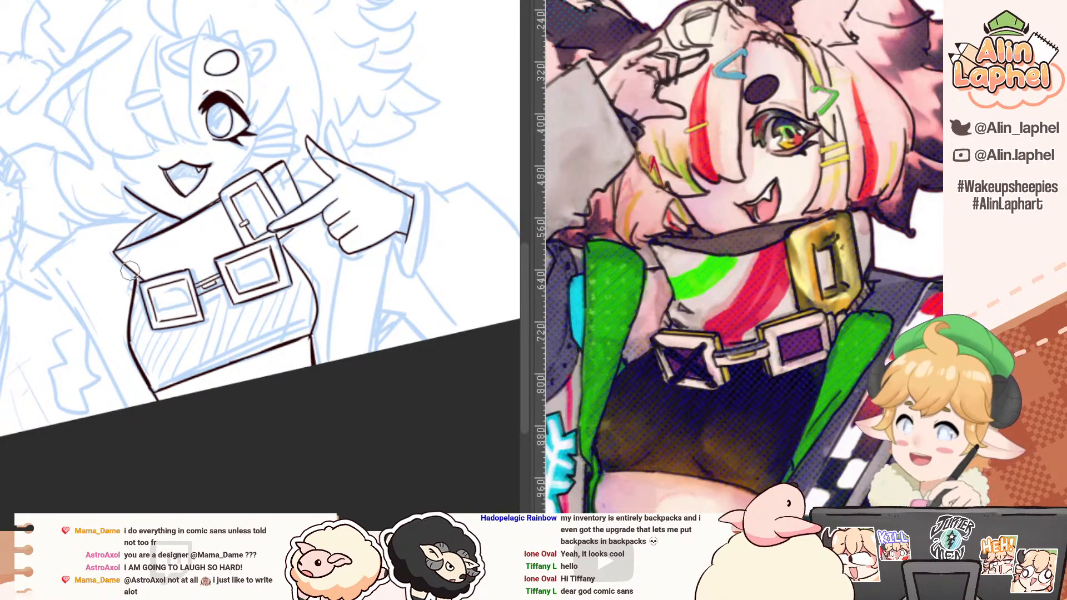
key(ctrl+@)
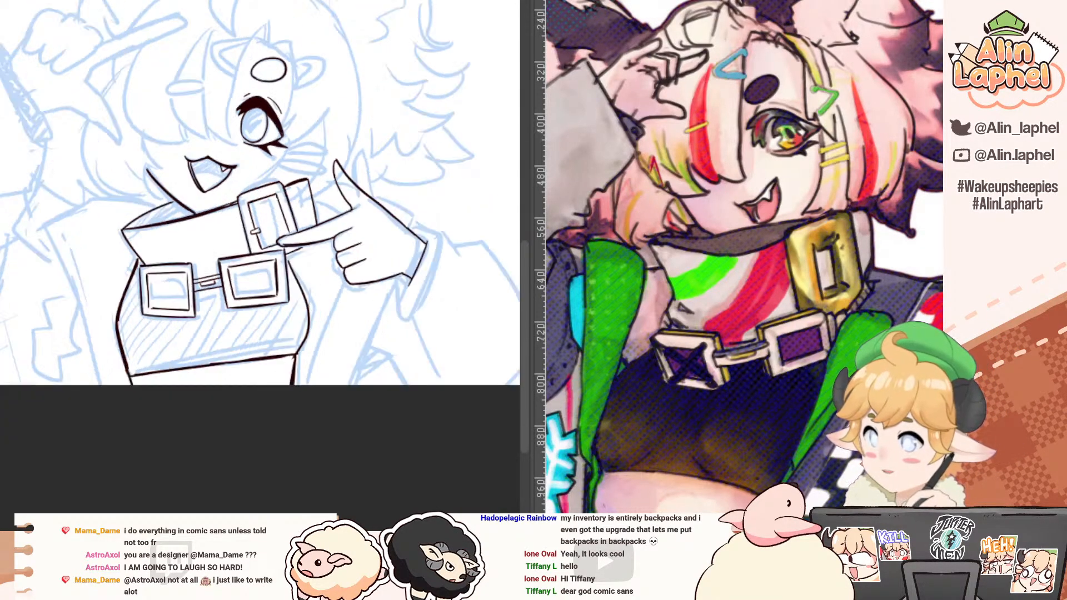
Step: Switch to the "Reacting to NEURO sama" thumbnail document and examine its title lettering and artwork
key(ctrl+Tab)
drag(95, 147, 205, 158)
drag(205, 158, 140, 98)
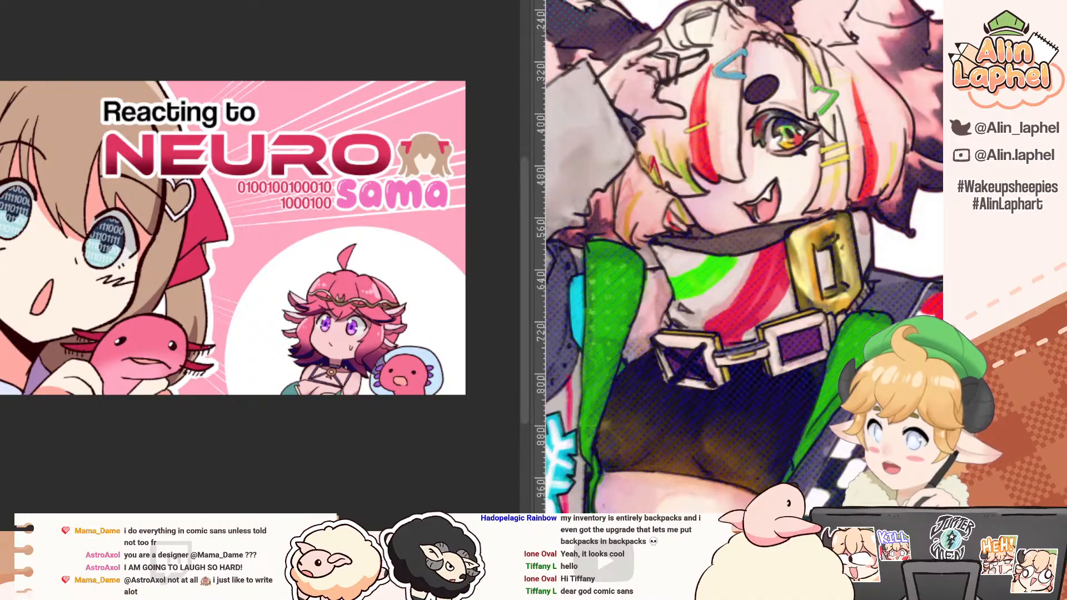
drag(131, 134, 69, 99)
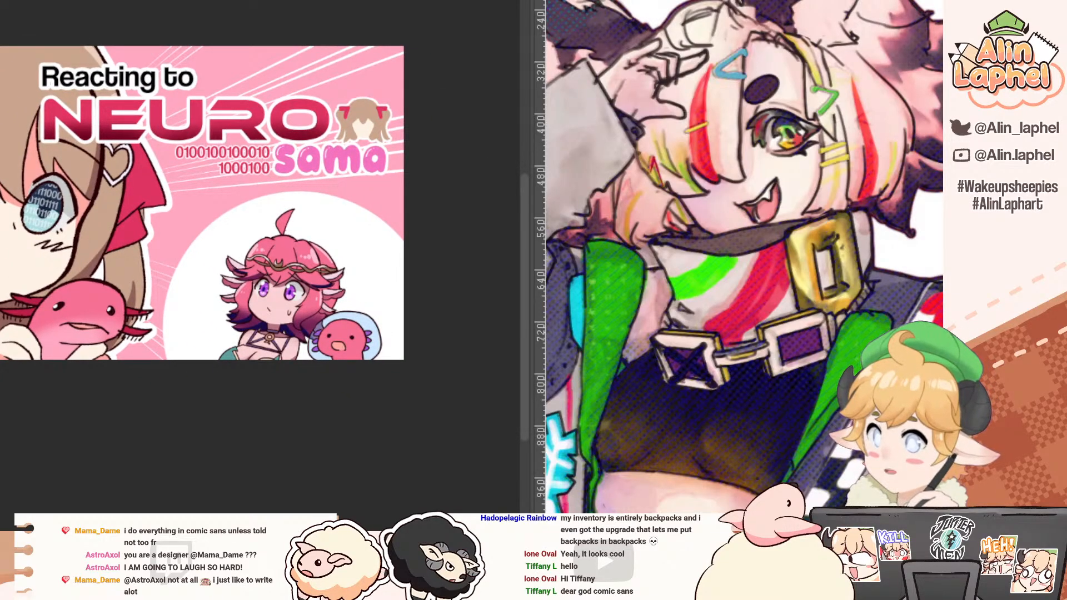
Step: Add the text "COMIC SANS GOES HERE" across the pink-haired chibi's head in the white circle
click(200, 257)
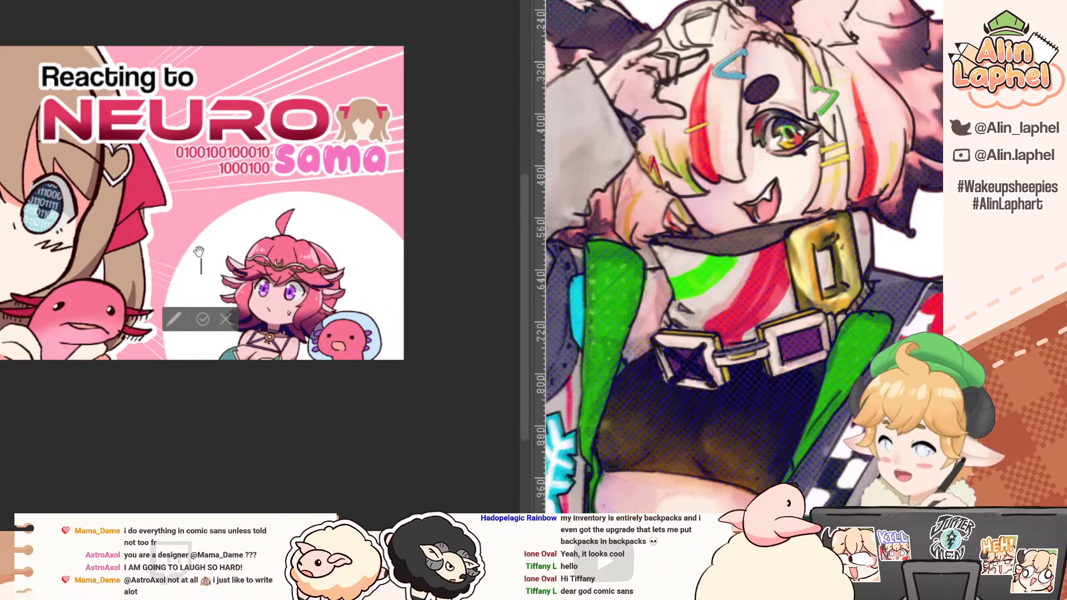
text(d)
key(BackSpace)
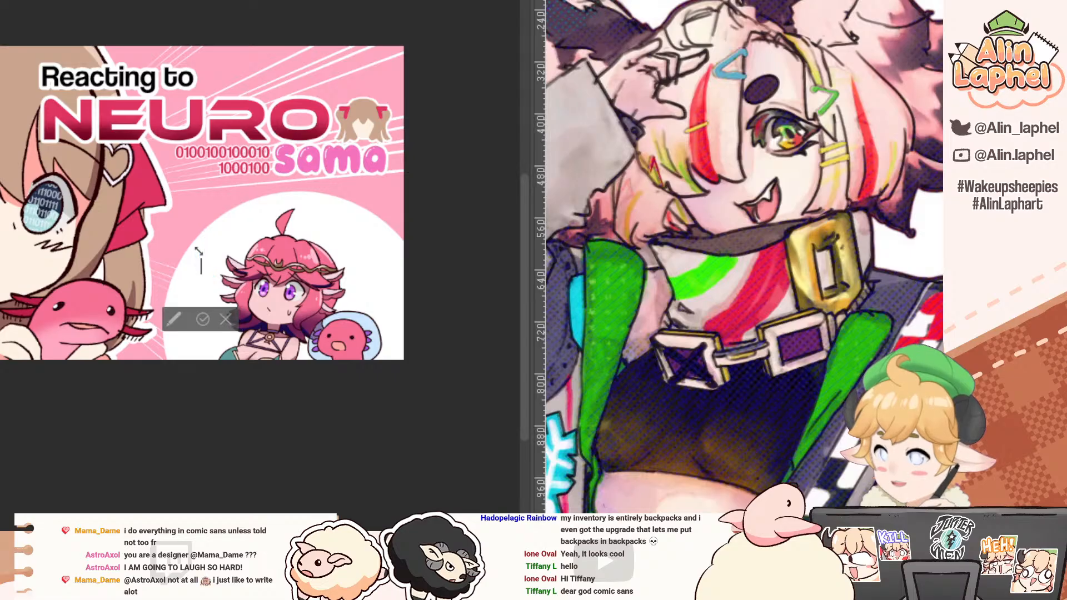
text(NEURO)
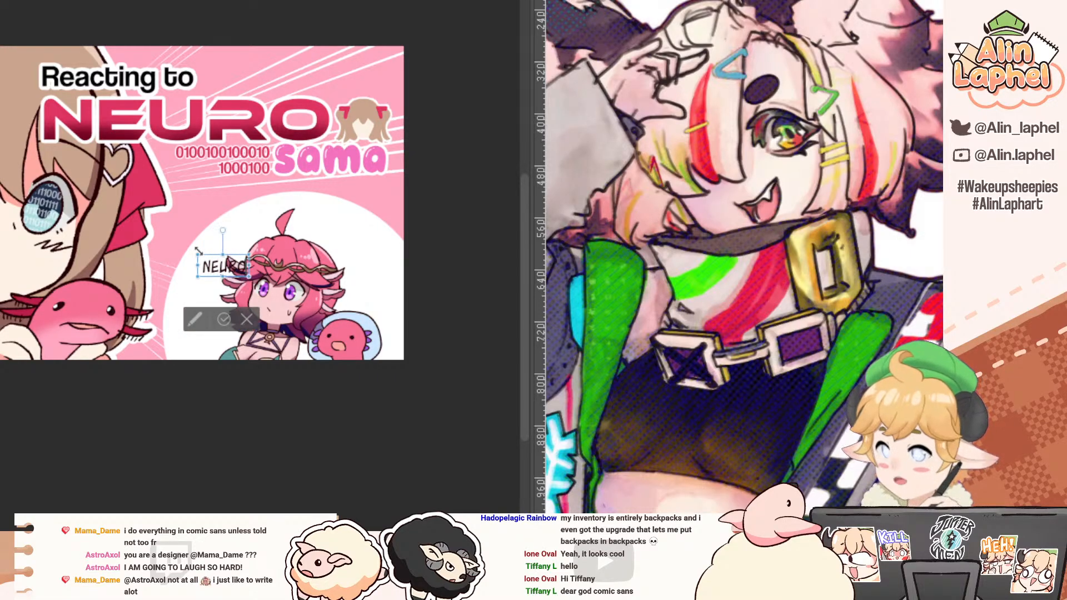
key(BackSpace)
key(BackSpace)
key(BackSpace)
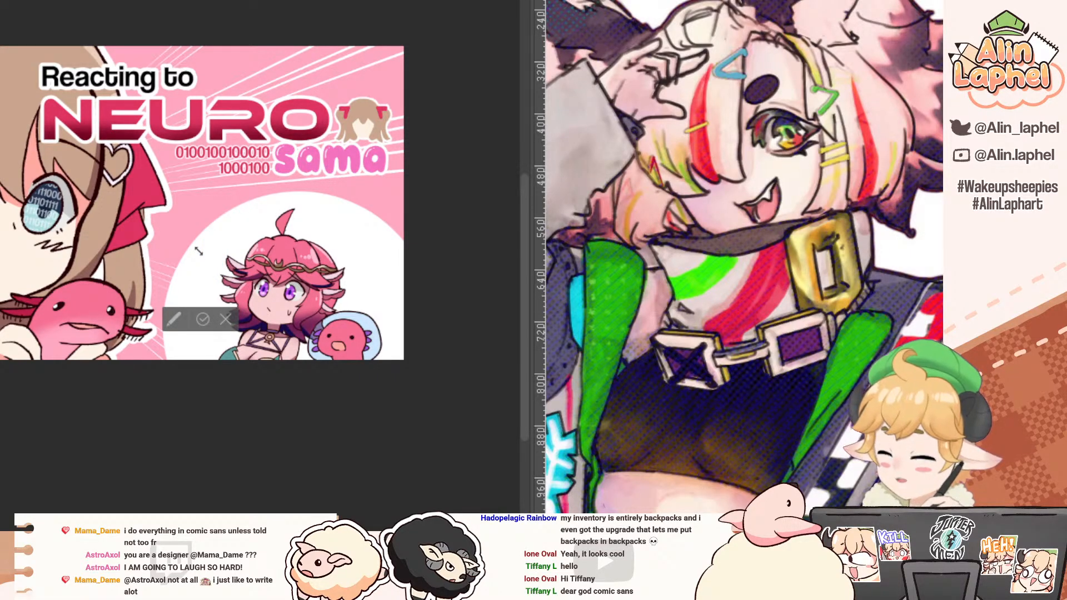
text(COMIC)
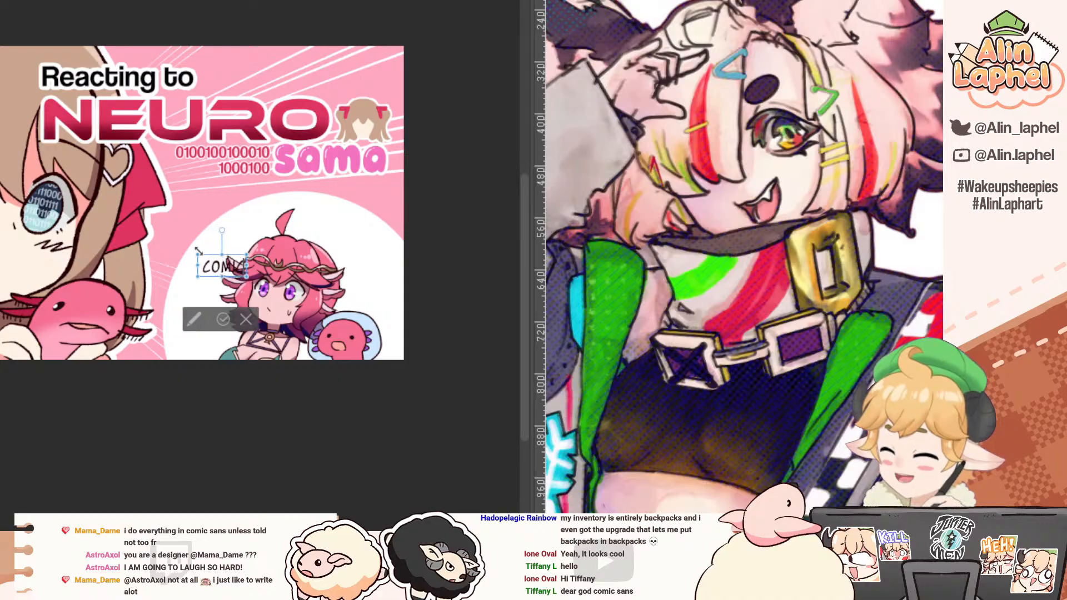
text( SANS GOES HERE)
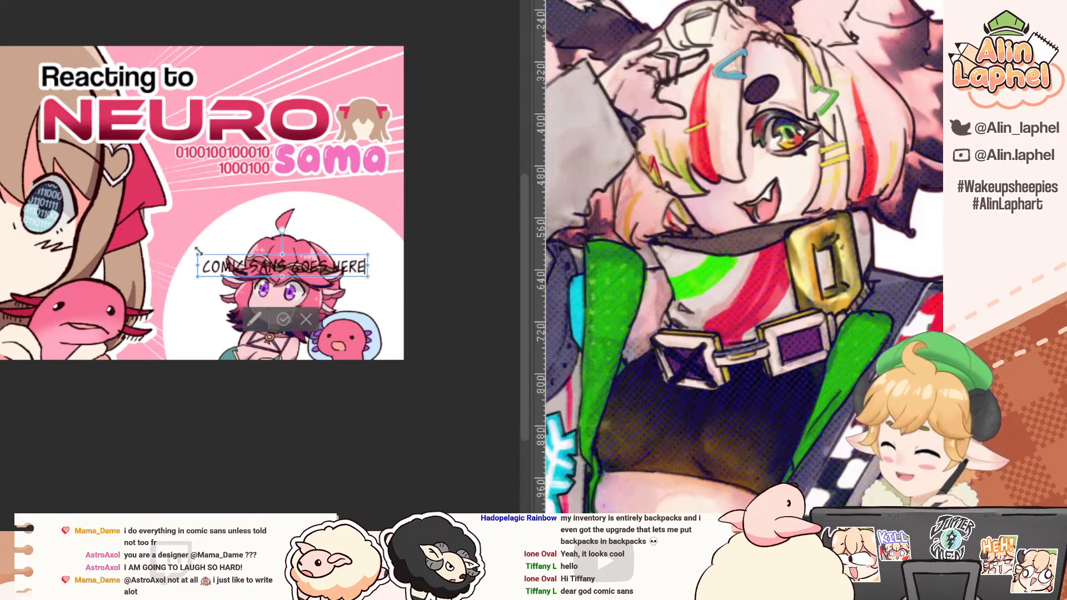
click(283, 318)
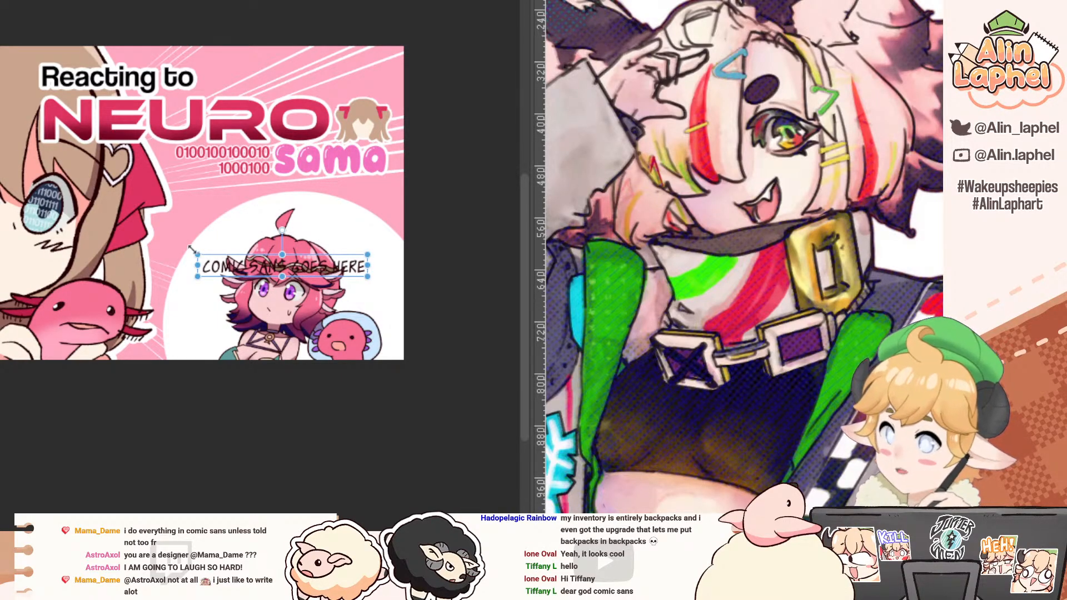
Step: Shrink and tilt the "COMIC SANS GOES HERE" text over the chibi's headband, and fade it into the pink hair
drag(189, 247, 257, 275)
drag(320, 263, 292, 273)
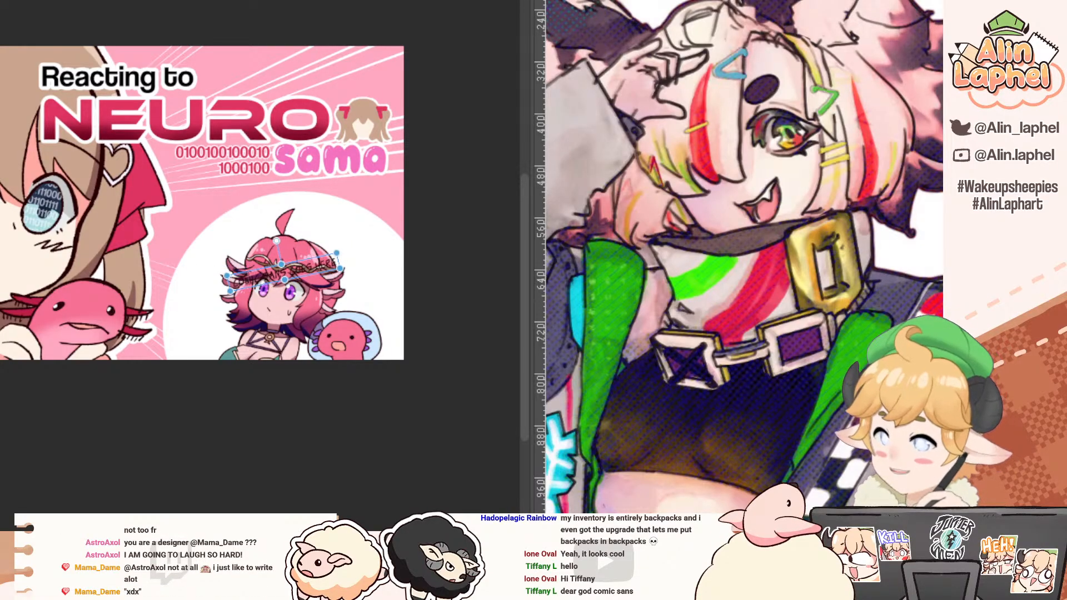
key(Delete)
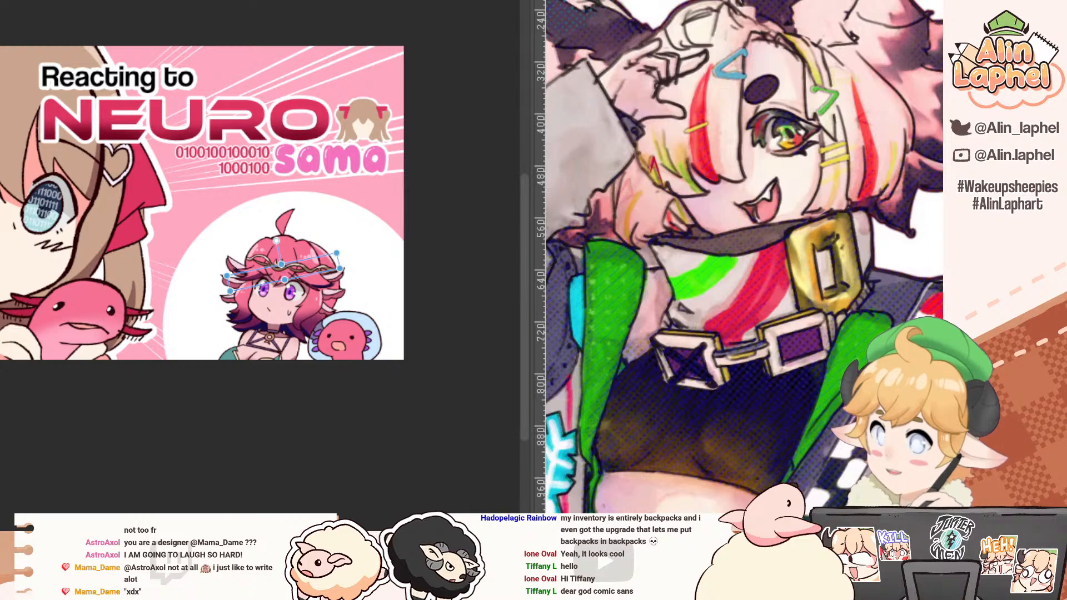
Step: Examine the faded lettering across the chibi's hair, headband and fringe up close
drag(209, 213, 203, 173)
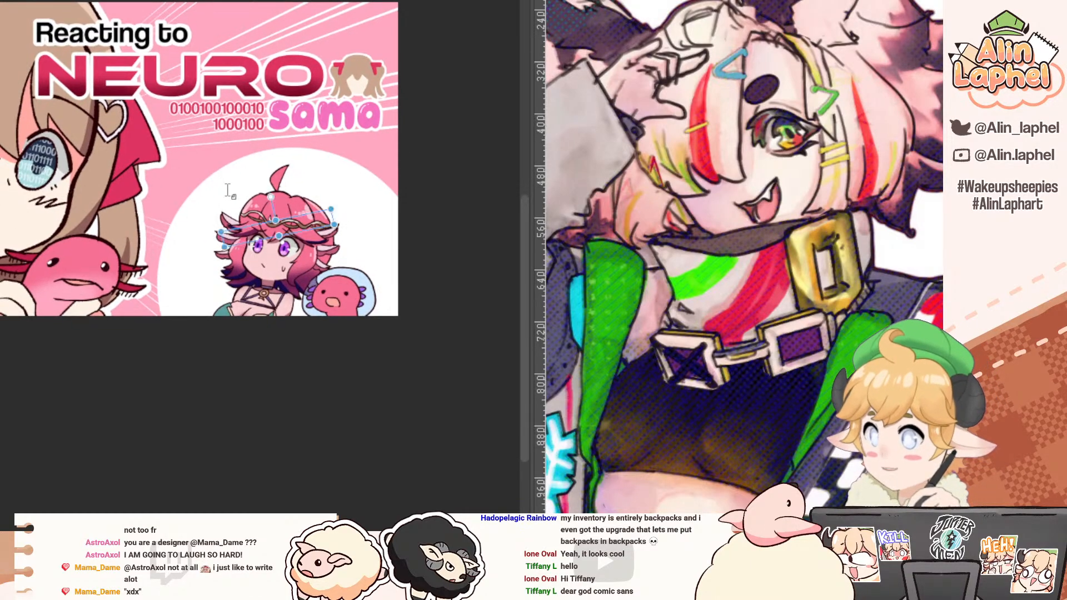
drag(250, 212, 286, 211)
drag(224, 223, 39, 91)
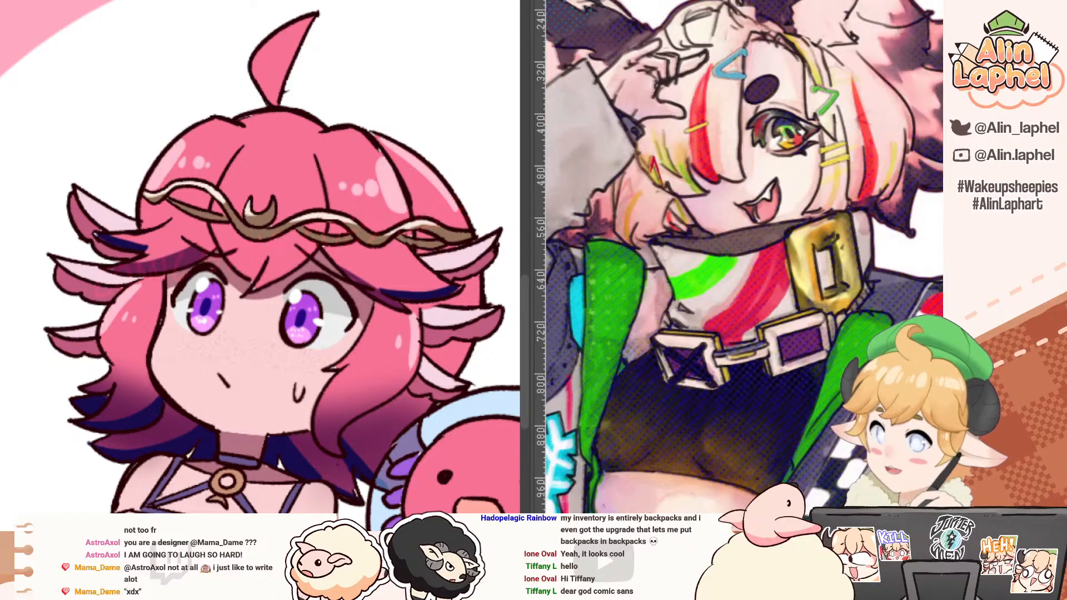
drag(146, 128, 114, 79)
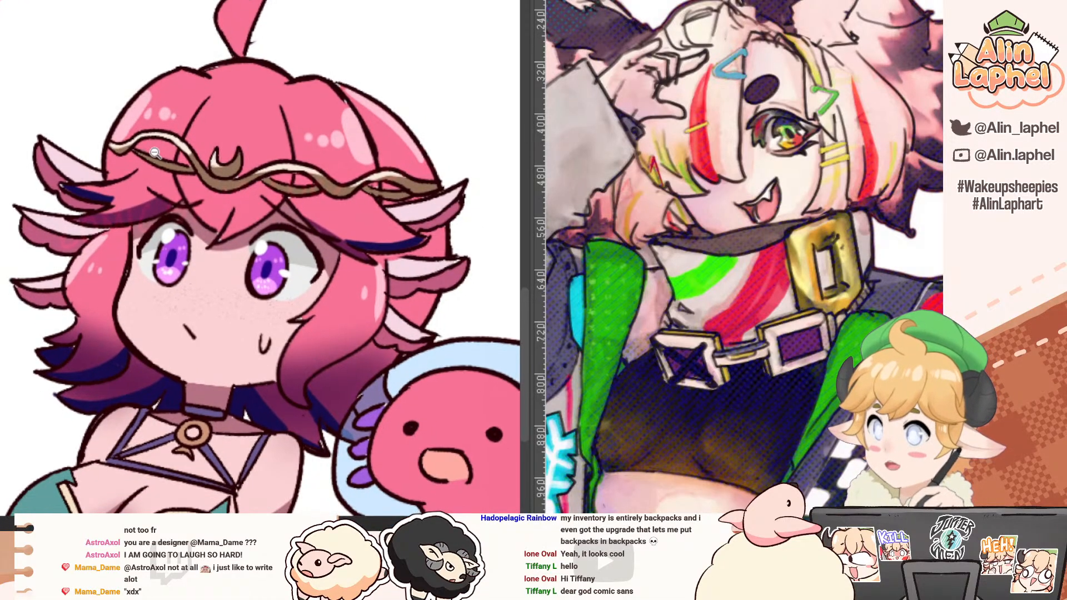
drag(142, 148, 180, 149)
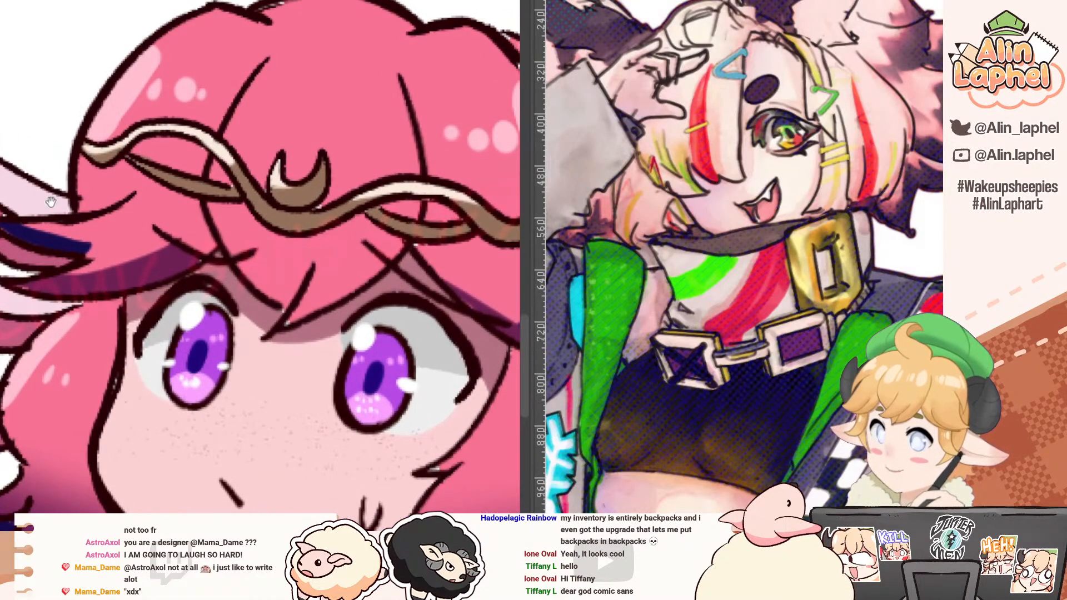
drag(52, 192, 69, 167)
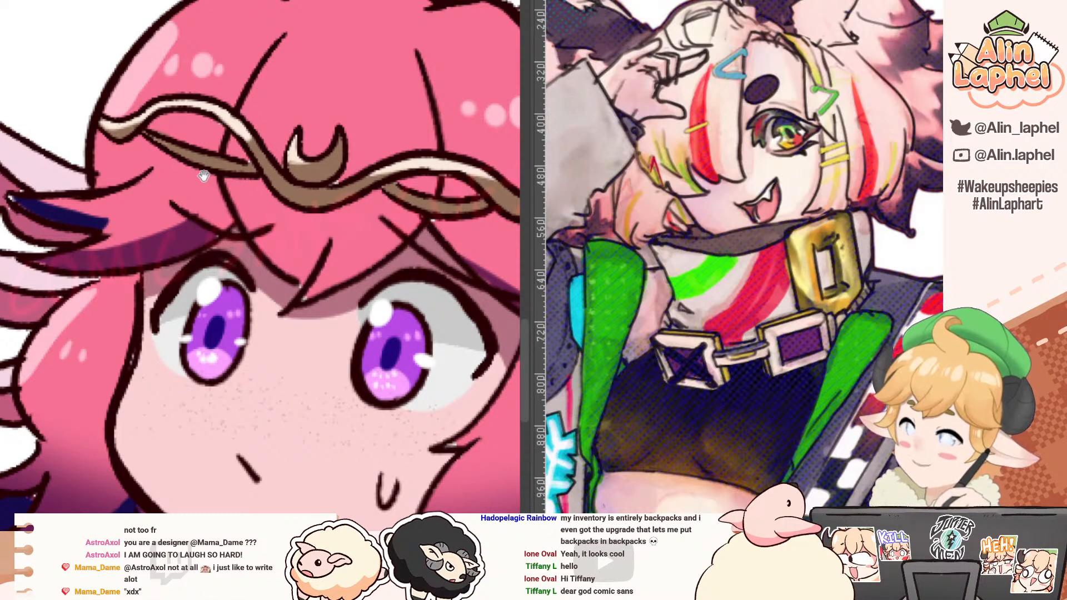
drag(204, 175, 176, 144)
drag(44, 248, 133, 238)
drag(180, 328, 168, 296)
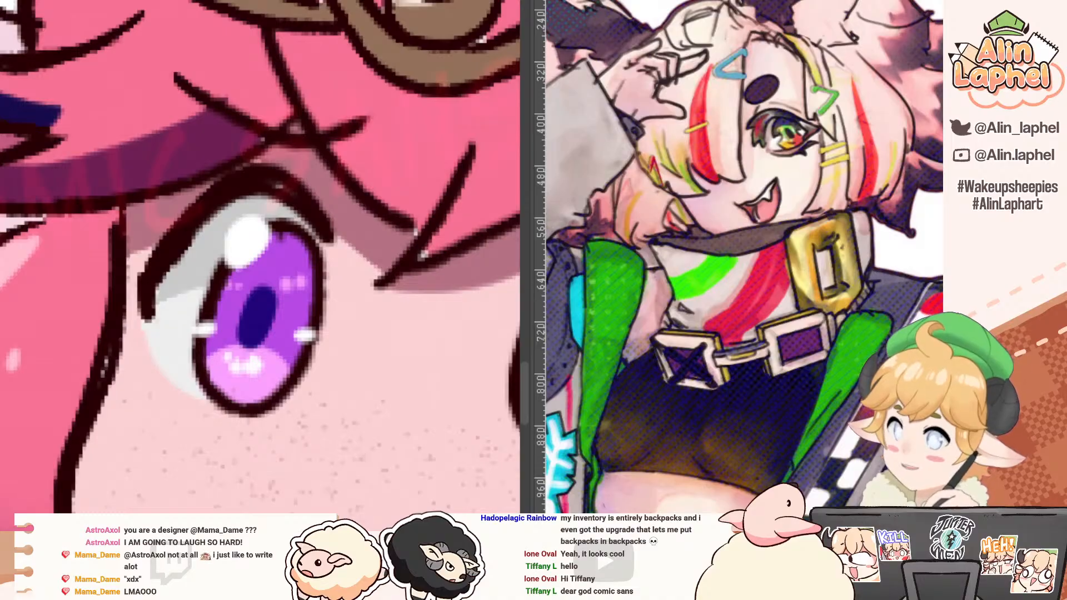
mouse_move(246, 290)
mouse_down()
mouse_move(239, 330)
mouse_move(242, 289)
mouse_up()
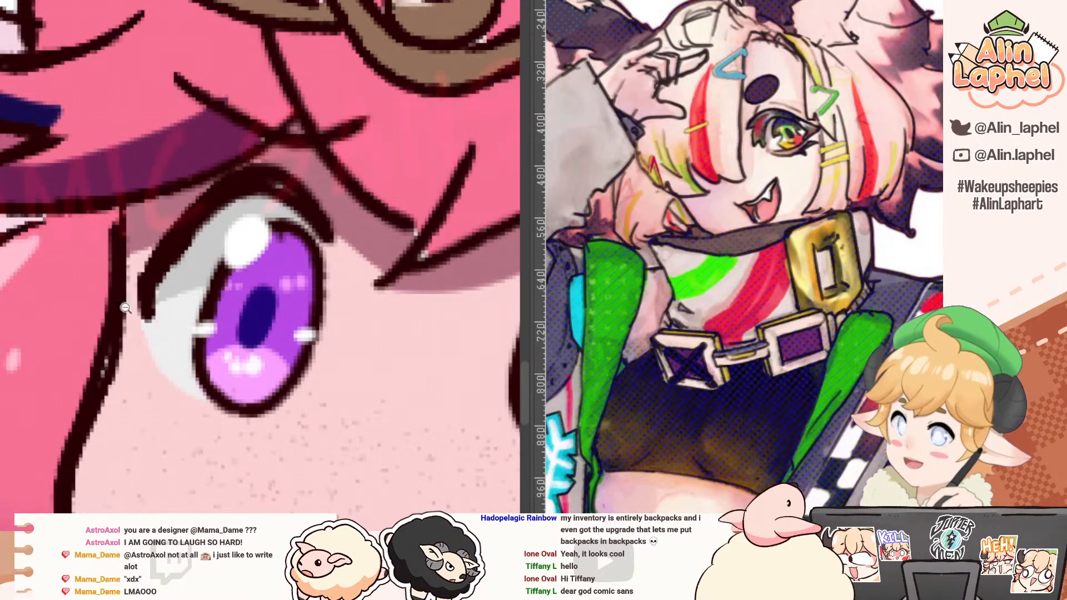
Step: Paint a tiny purple visor inside the dark blue pupil of the chibi's eye farther from the sweat drop
drag(125, 307, 218, 309)
drag(153, 276, 79, 284)
drag(309, 307, 336, 297)
alt+click(389, 292)
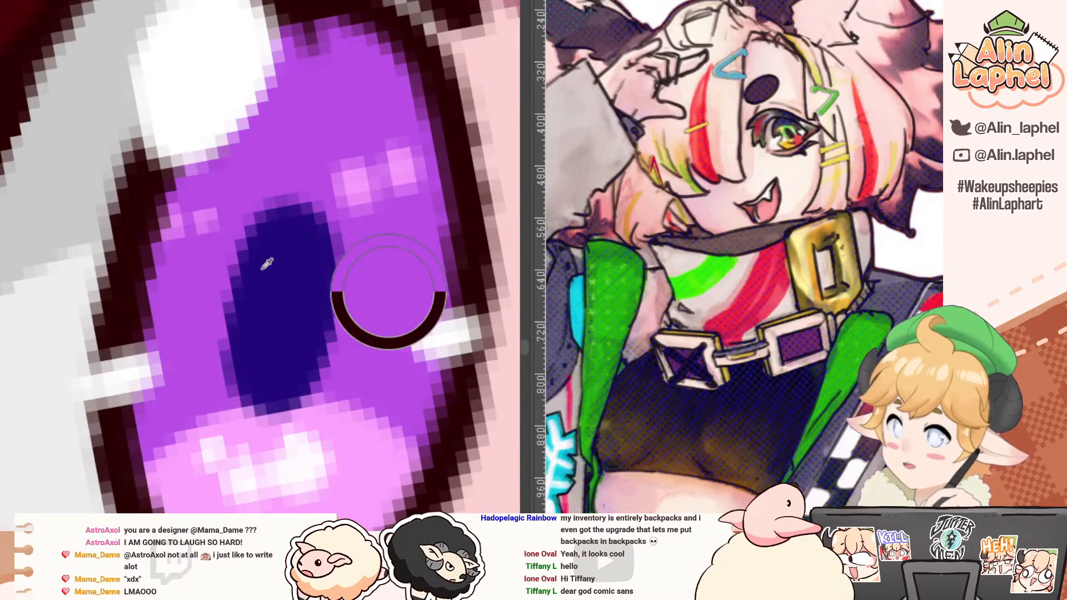
alt+click(270, 276)
key(bracketleft)
key(bracketleft)
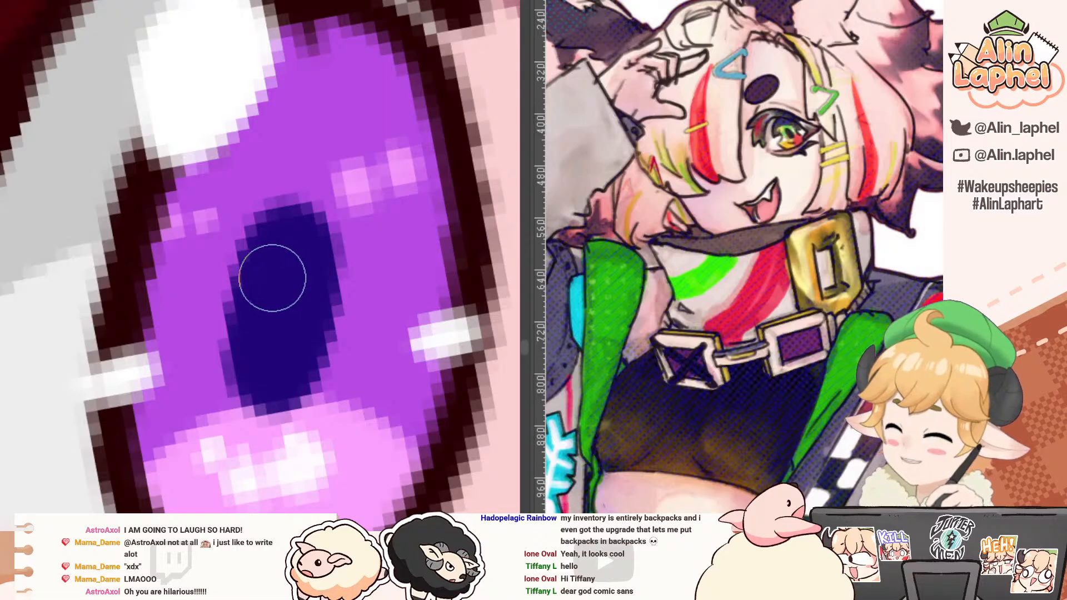
click(275, 279)
Step: Paint a light pink gap between two legs at that pupil's lower end and a dark blue backpack bump on its side
alt+click(248, 432)
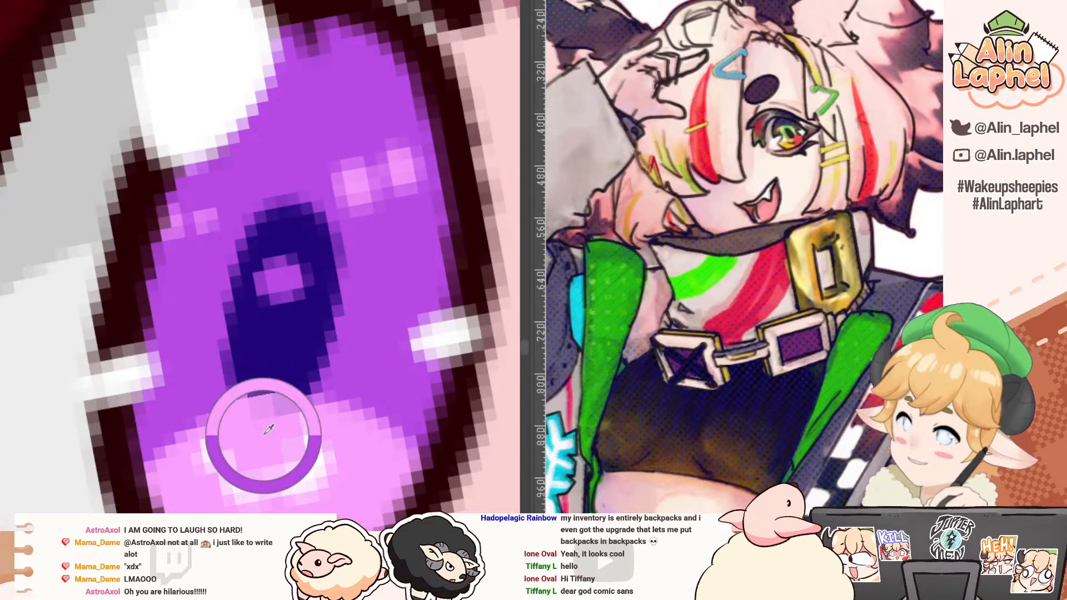
click(281, 386)
drag(281, 383, 278, 409)
alt+click(321, 300)
mouse_move(338, 242)
mouse_down()
mouse_move(350, 291)
mouse_move(340, 300)
mouse_up()
Step: Turn the chibi's other pupil into a matching tiny figure with a pink leg gap, purple visor and dark blue backpack
drag(290, 229, 78, 226)
alt+click(111, 267)
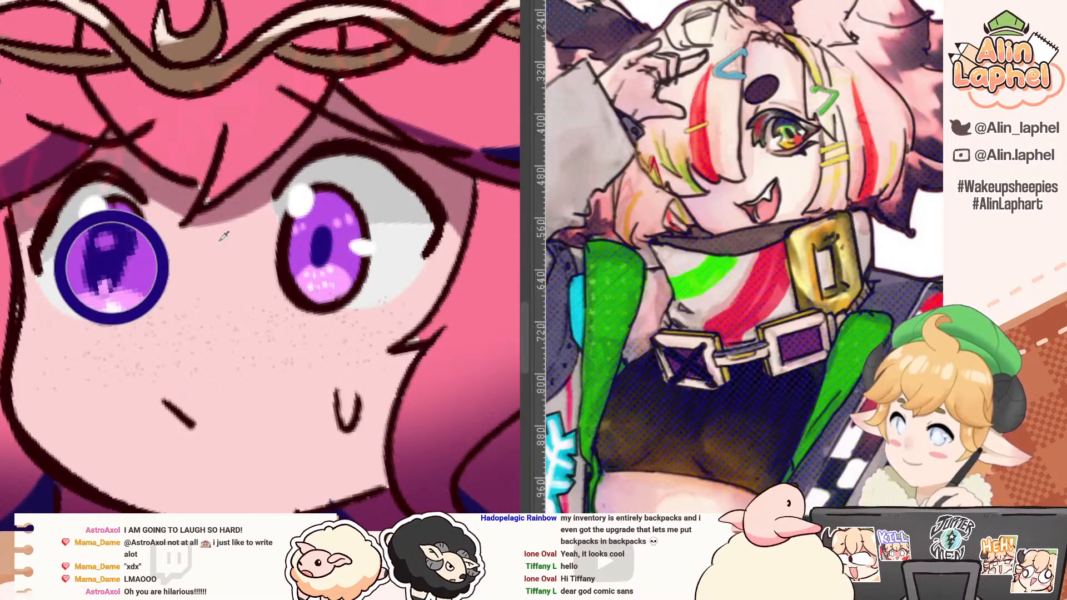
alt+click(343, 281)
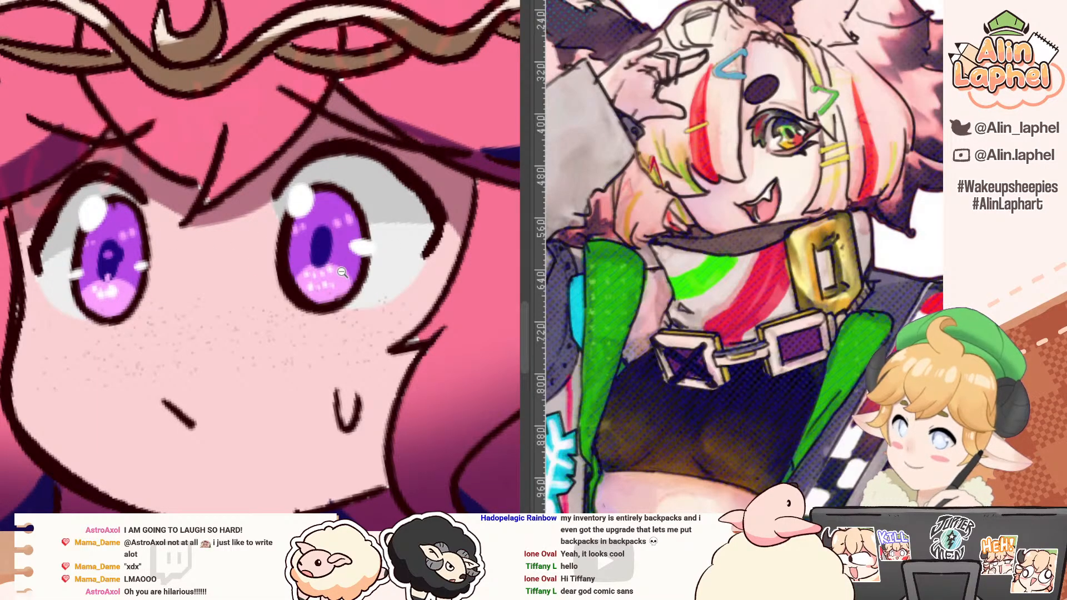
drag(342, 272, 378, 273)
alt+click(344, 281)
drag(292, 250, 287, 265)
alt+click(338, 221)
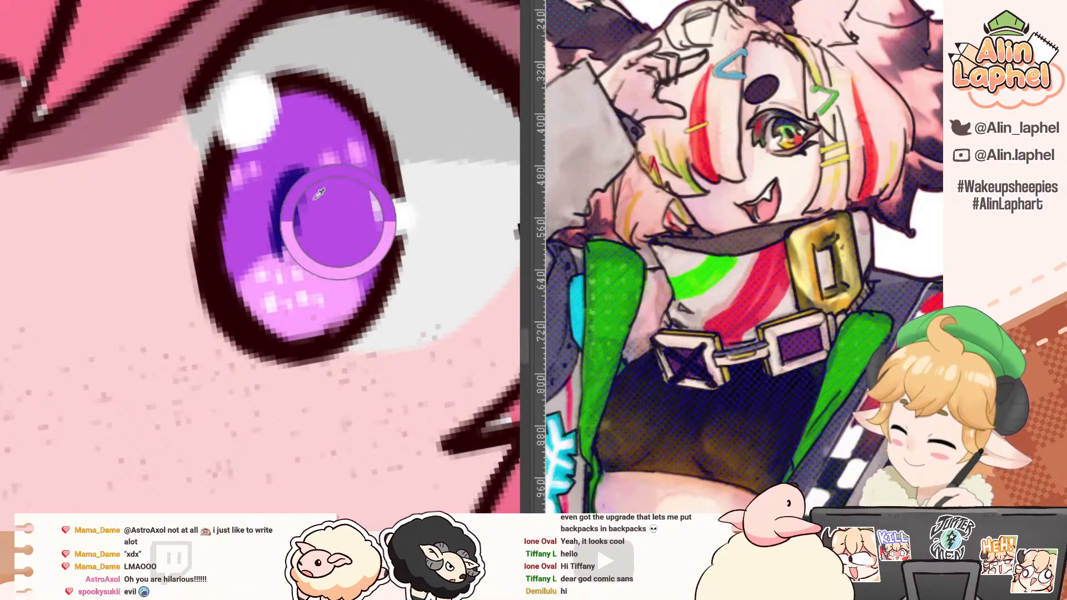
mouse_move(289, 201)
mouse_down()
mouse_move(303, 226)
mouse_move(323, 214)
mouse_up()
alt+click(302, 225)
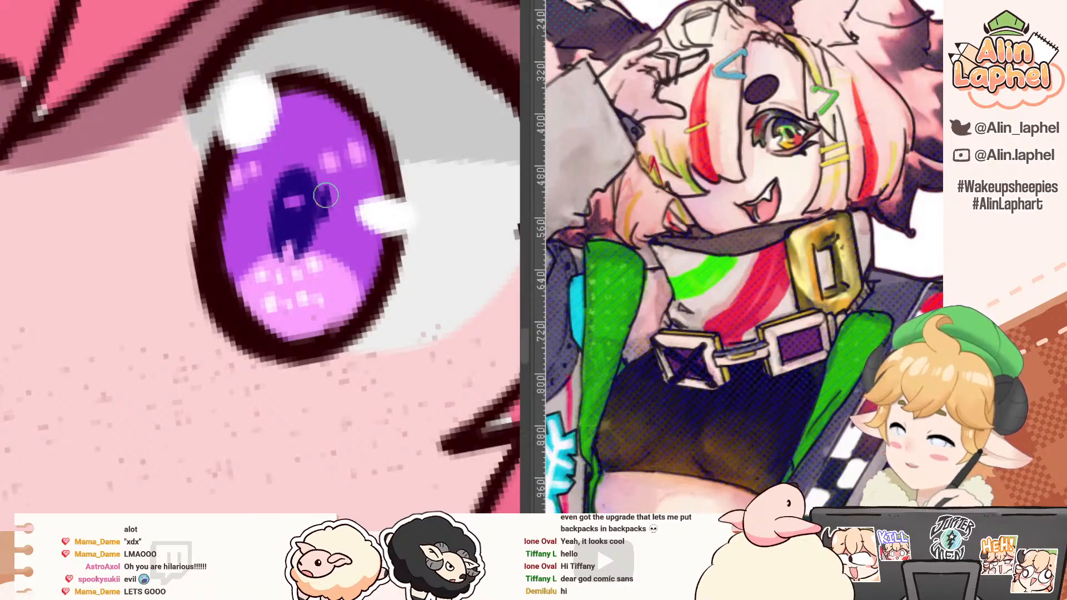
Step: Restore the upright canvas view and check the hidden details against the whole thumbnail
drag(167, 166, 114, 200)
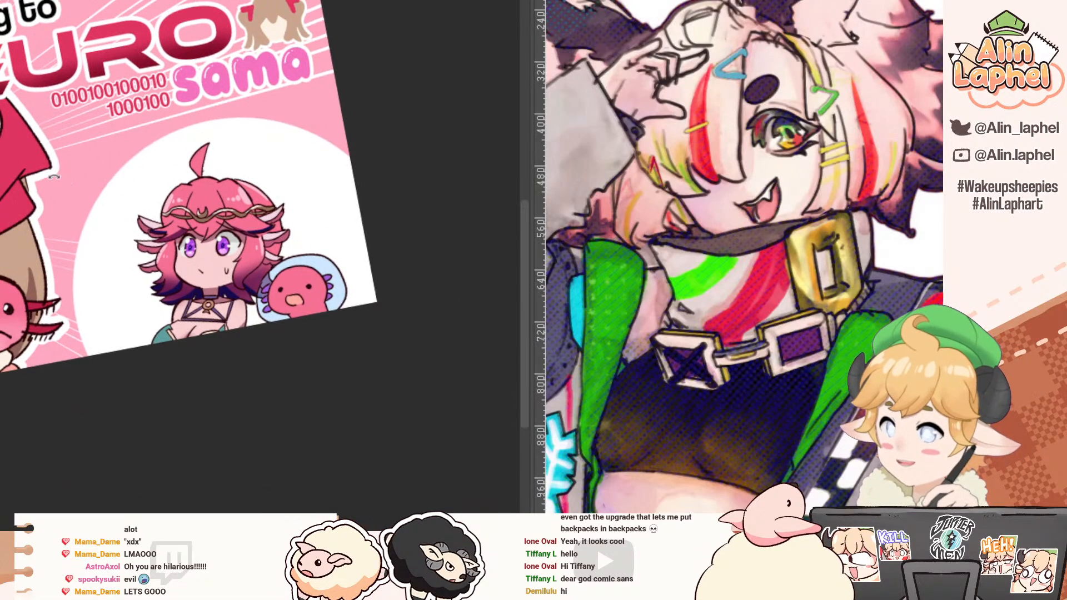
drag(54, 176, 60, 167)
drag(60, 167, 190, 233)
key(^)
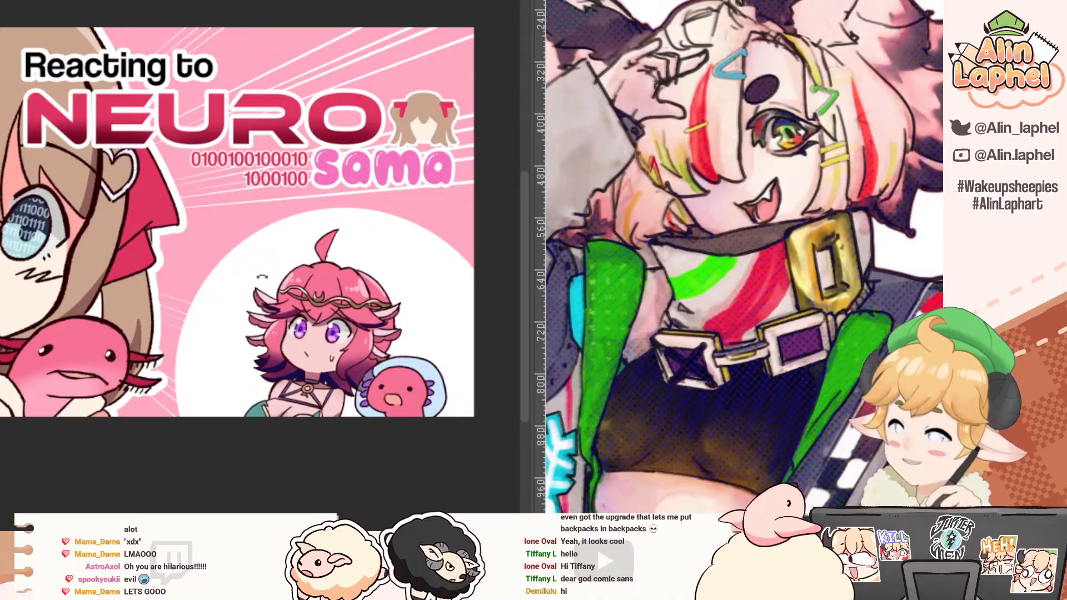
drag(235, 291, 231, 294)
drag(56, 224, 78, 234)
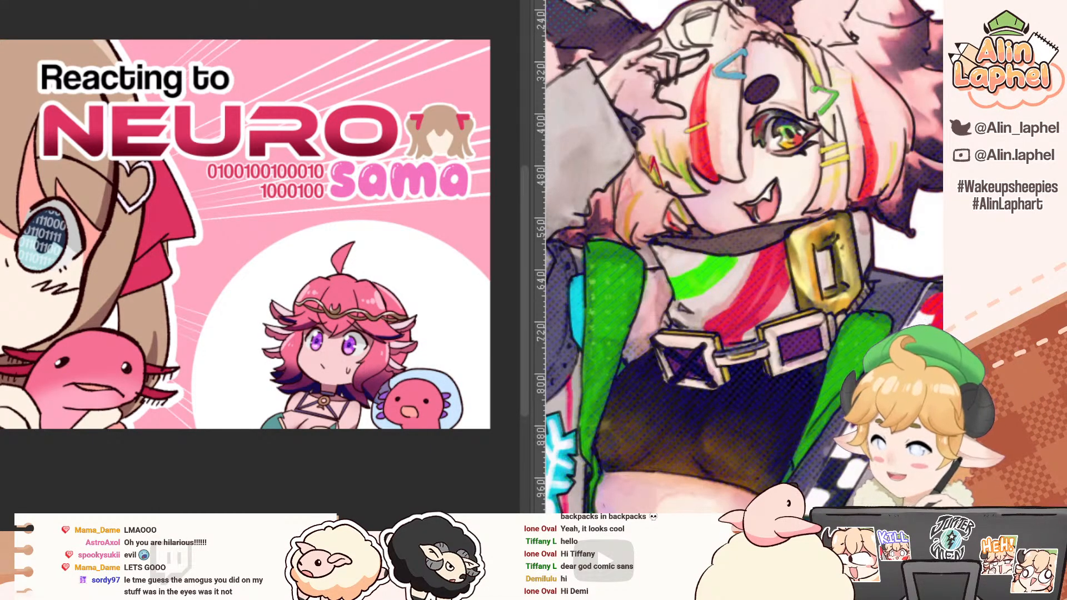
Step: Switch back to the winking character's sketch document and examine the inked collar, buckles, torso and hem
key(ctrl+Tab)
drag(73, 155, 149, 91)
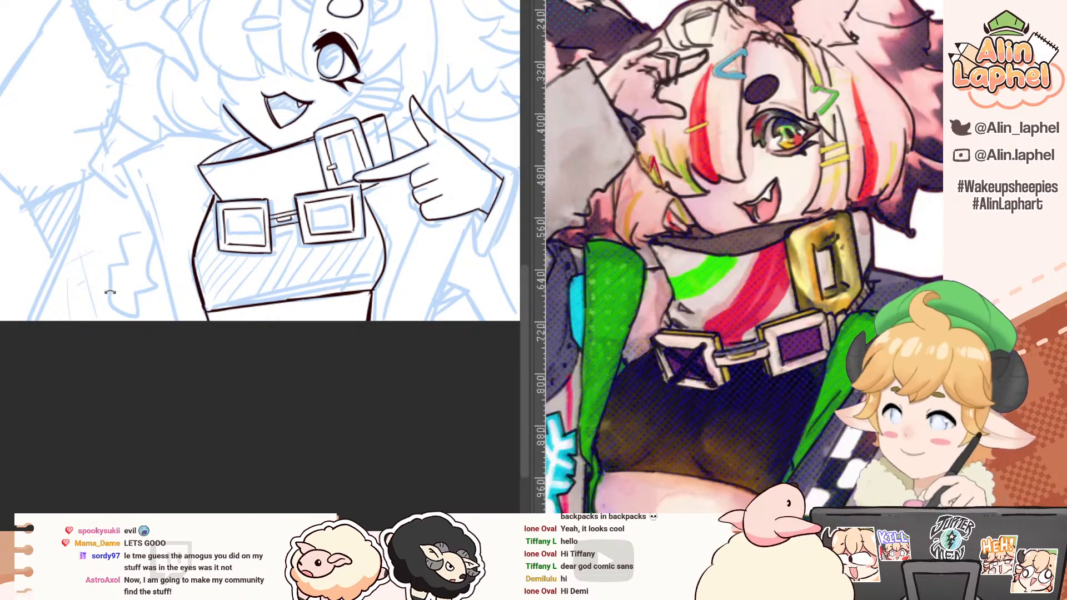
scroll(182, 341, down, 1)
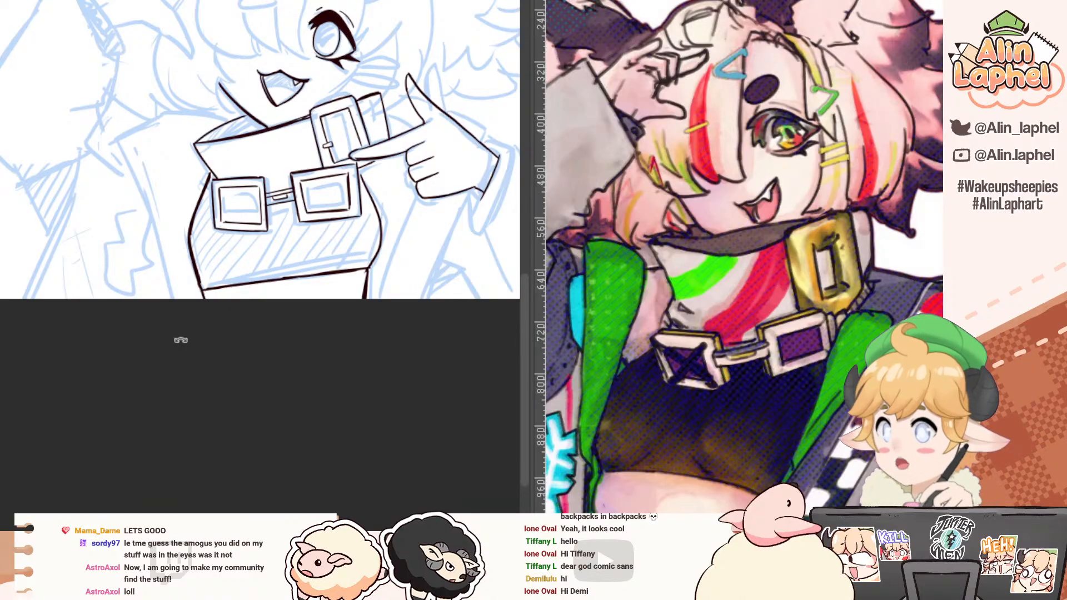
drag(262, 361, 206, 413)
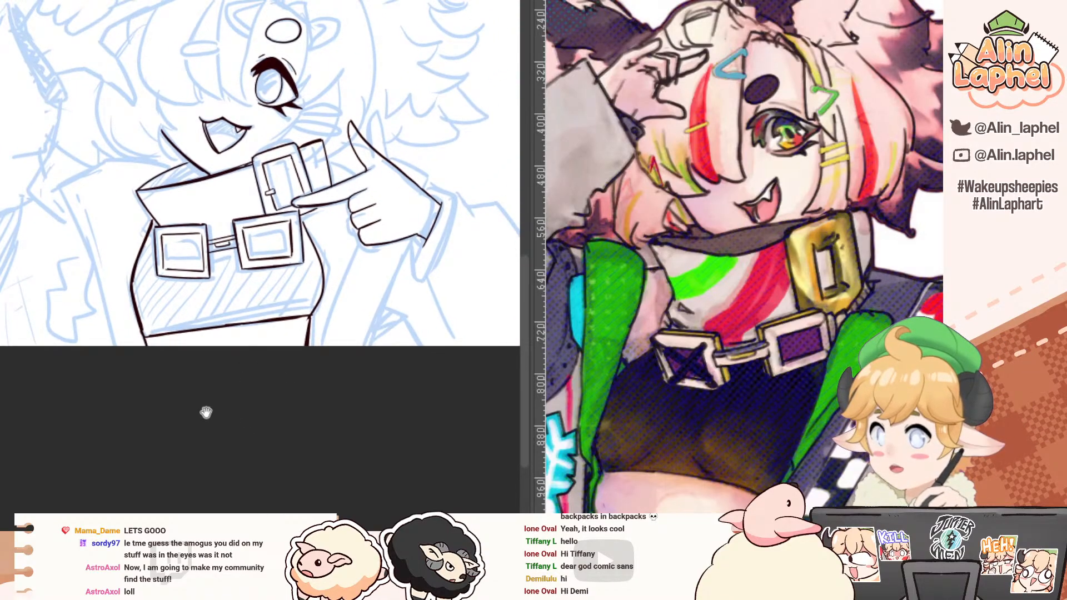
ctrl+click(178, 141)
drag(167, 178, 115, 79)
ctrl+click(139, 135)
ctrl+click(145, 136)
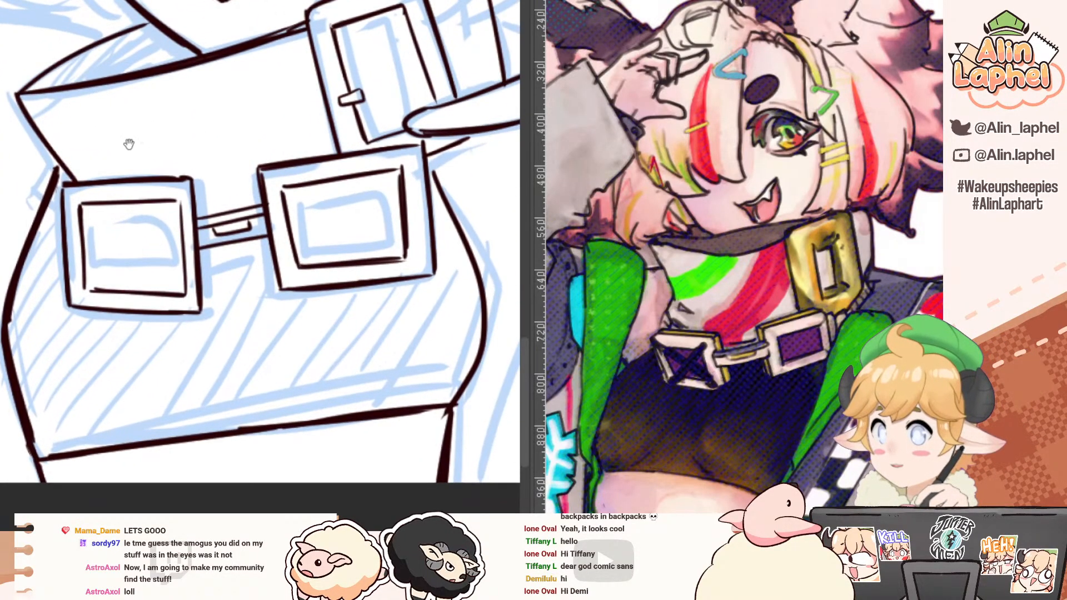
drag(131, 143, 112, 110)
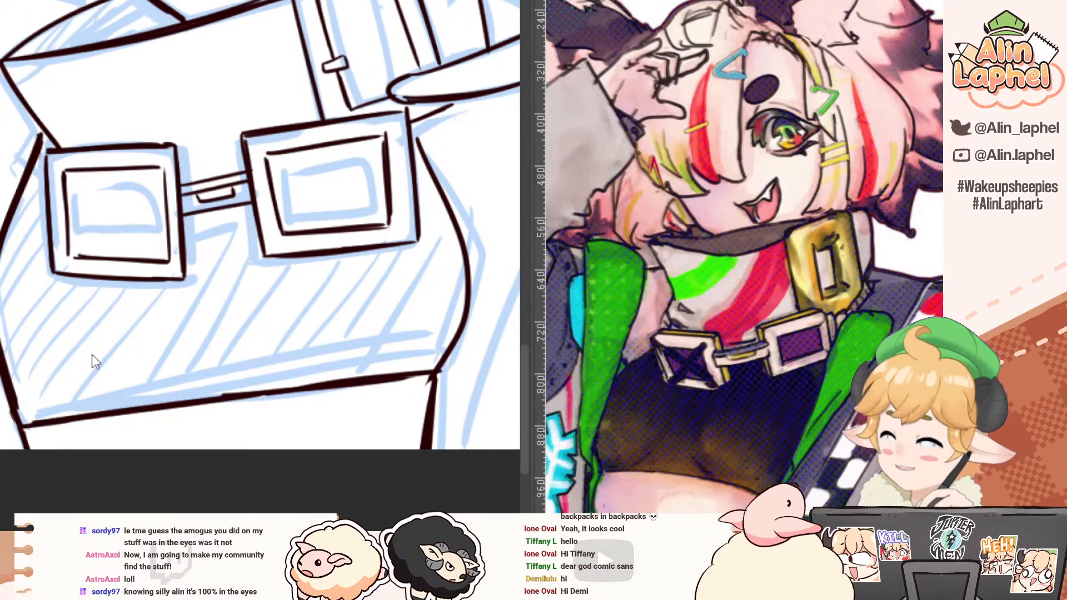
Step: Return to the "Reacting to NEURO sama" thumbnail document and examine the crescent ornament and faded lettering around the chibi's headband
click(166, 1)
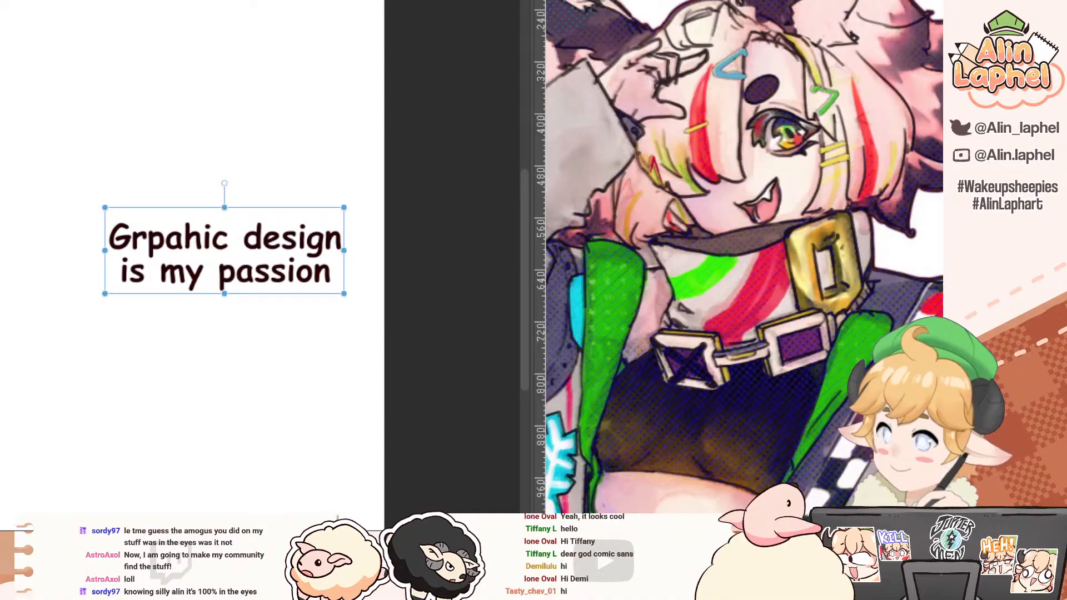
click(244, 1)
drag(246, 235, 106, 128)
scroll(203, 210, up, 10)
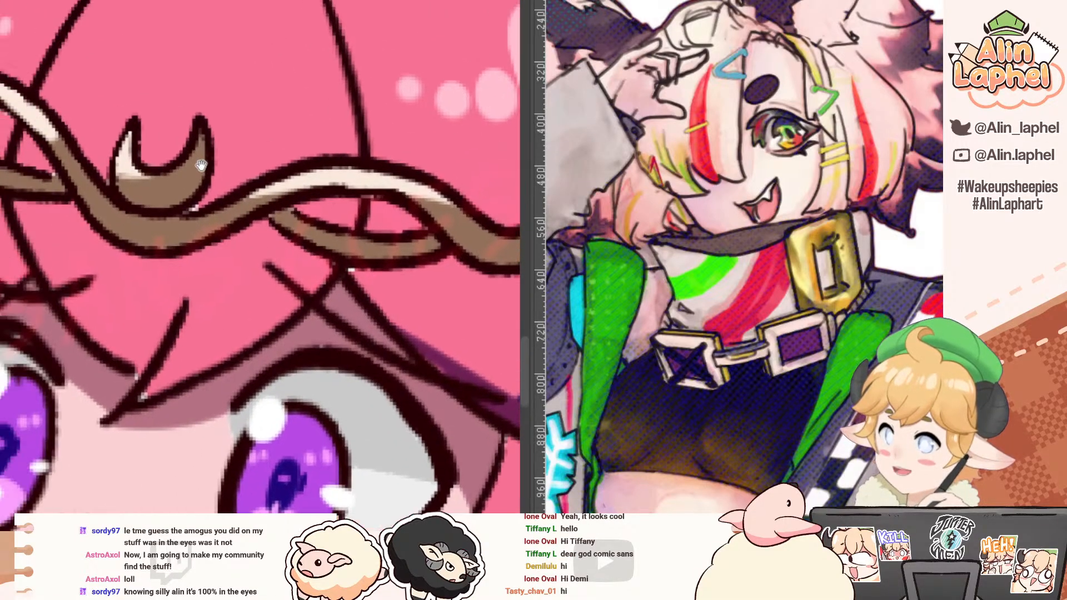
drag(194, 113, 208, 245)
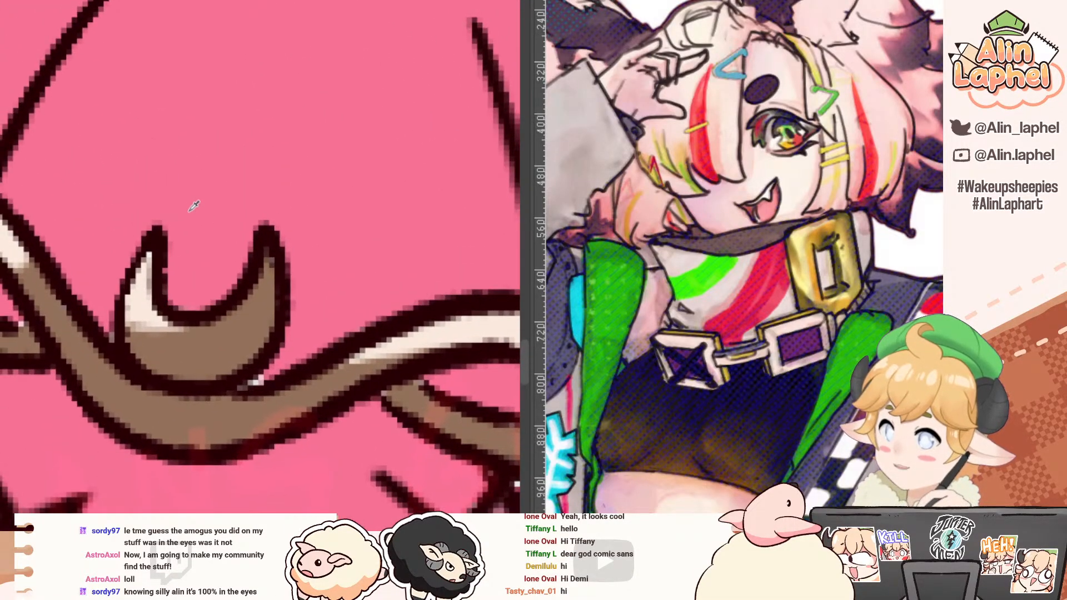
click(112, 196)
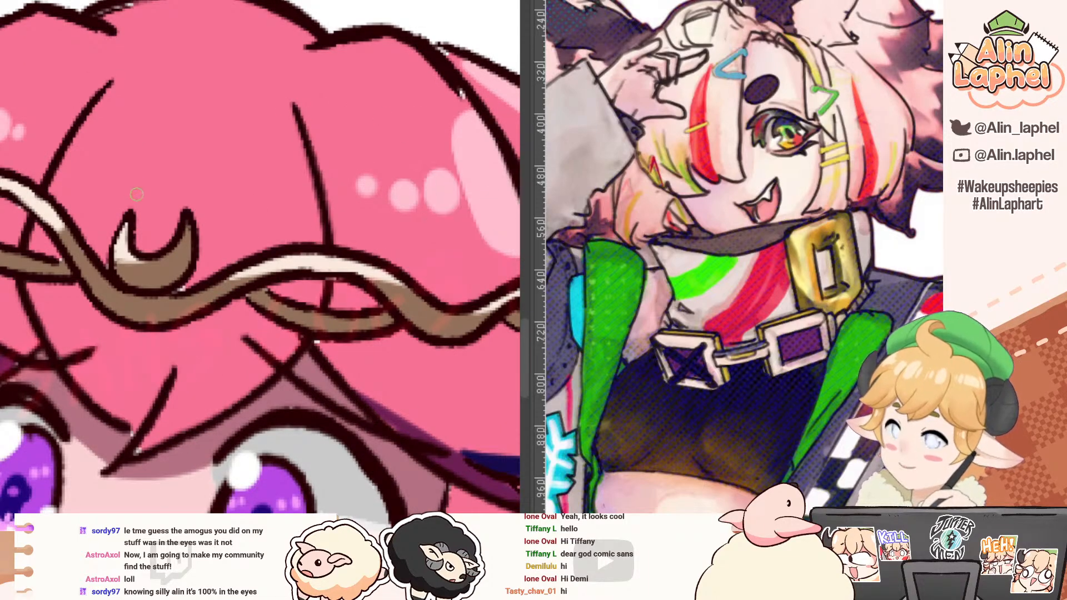
Step: Paint two short light pink highlight streaks with a small dot between them on the hair above the crescent ornament
drag(133, 189, 131, 203)
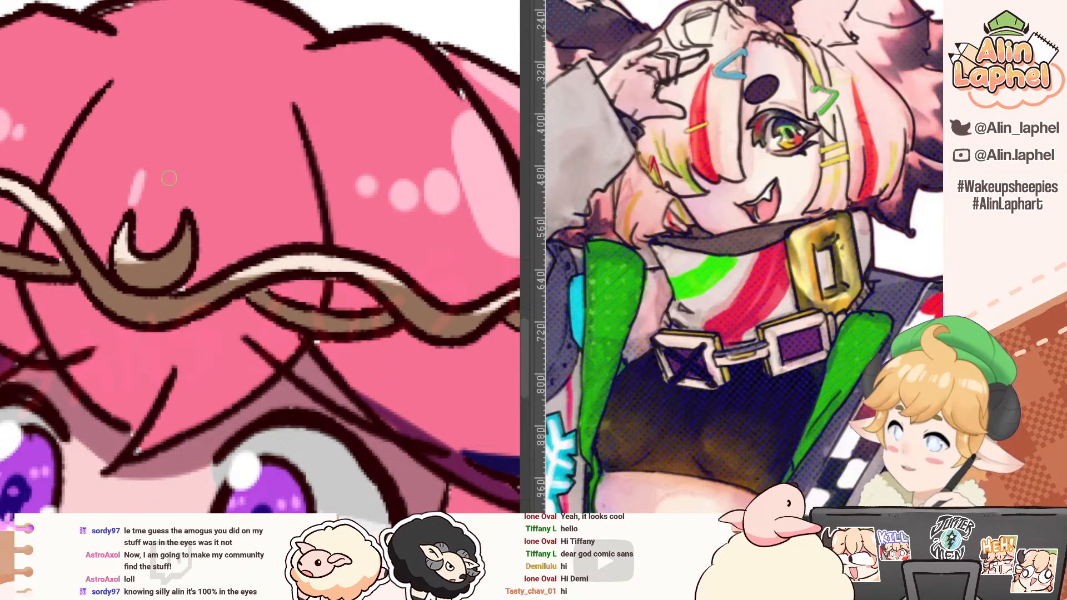
drag(191, 178, 187, 199)
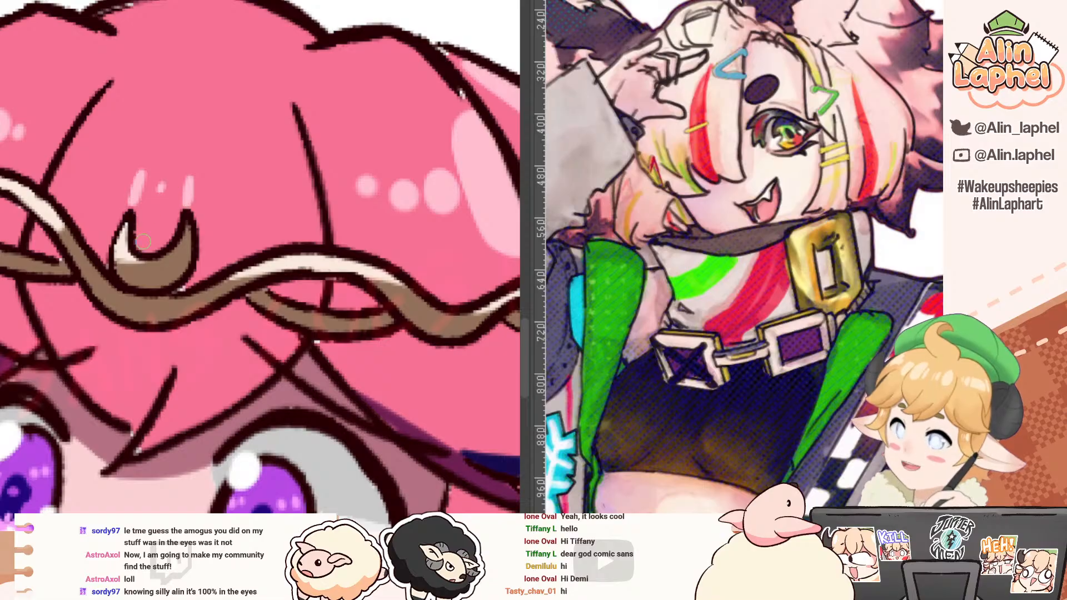
scroll(167, 254, down, 3)
scroll(168, 253, up, 4)
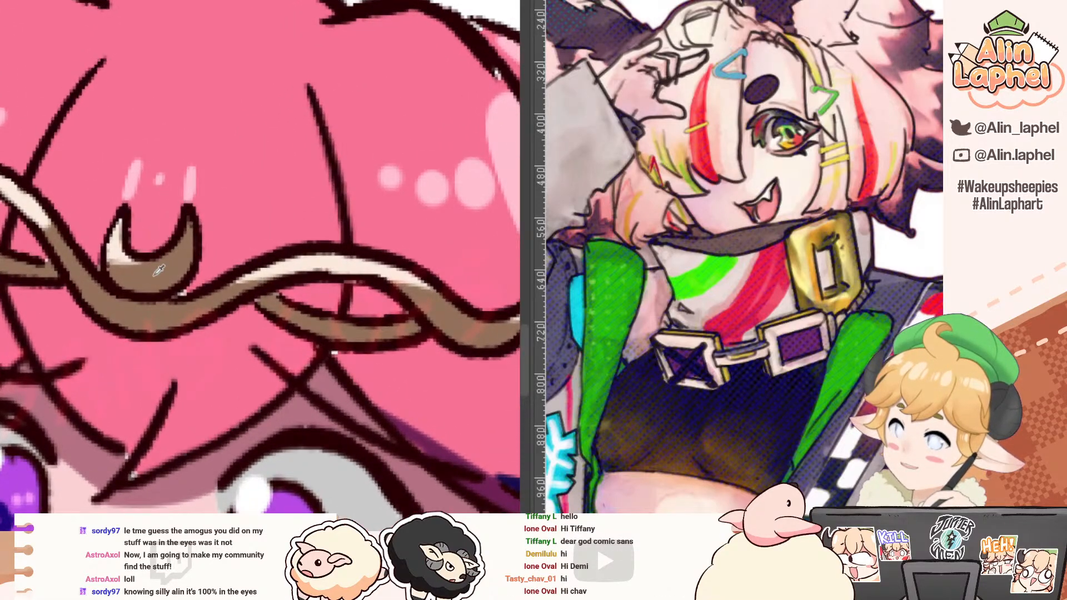
Step: Paint over the cream highlight on the headband's crescent ornament with the same brown as the rest of it
alt+click(117, 257)
drag(128, 260, 150, 267)
alt+click(121, 273)
drag(119, 225, 110, 264)
drag(214, 218, 397, 204)
drag(247, 225, 266, 334)
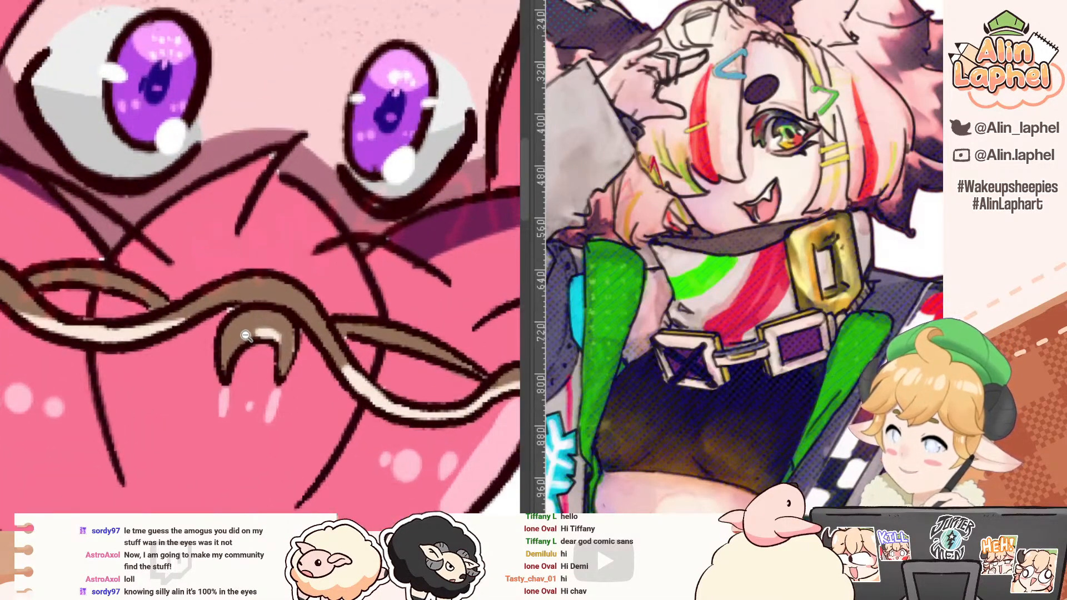
mouse_move(245, 292)
mouse_down()
mouse_move(261, 286)
mouse_move(268, 217)
mouse_move(271, 240)
mouse_move(287, 216)
mouse_move(297, 230)
mouse_up()
alt+click(261, 223)
alt+click(338, 227)
mouse_move(305, 268)
mouse_down()
mouse_move(311, 247)
mouse_move(218, 147)
mouse_move(266, 224)
mouse_up()
alt+click(355, 255)
drag(157, 268, 165, 237)
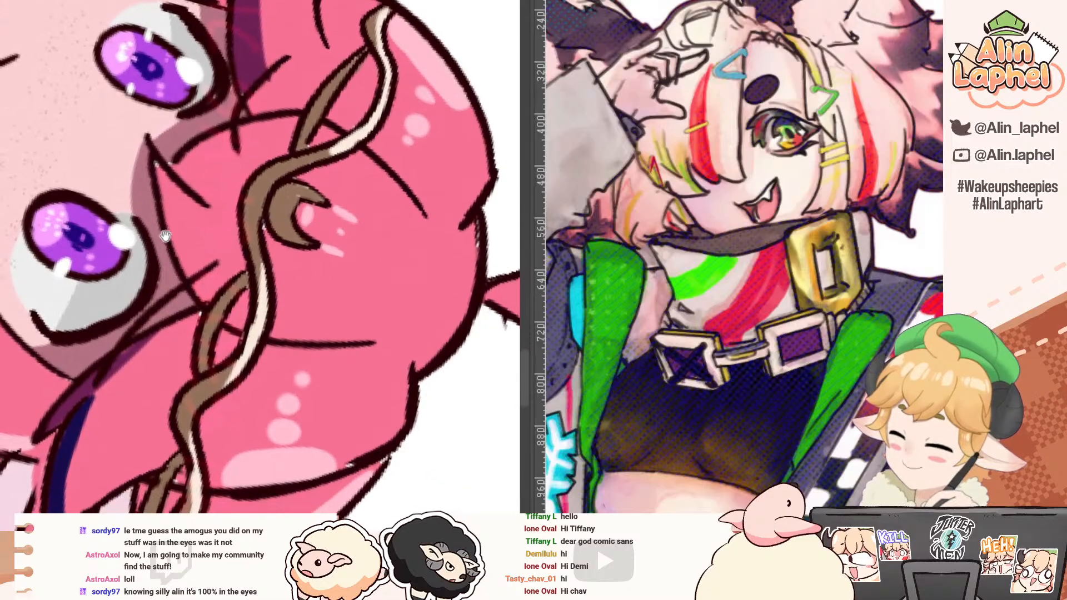
Step: Add a thin dark purple shadow stroke on the hair along the crescent's outer edge and check it against the whole chibi
alt+click(74, 396)
drag(271, 242, 298, 255)
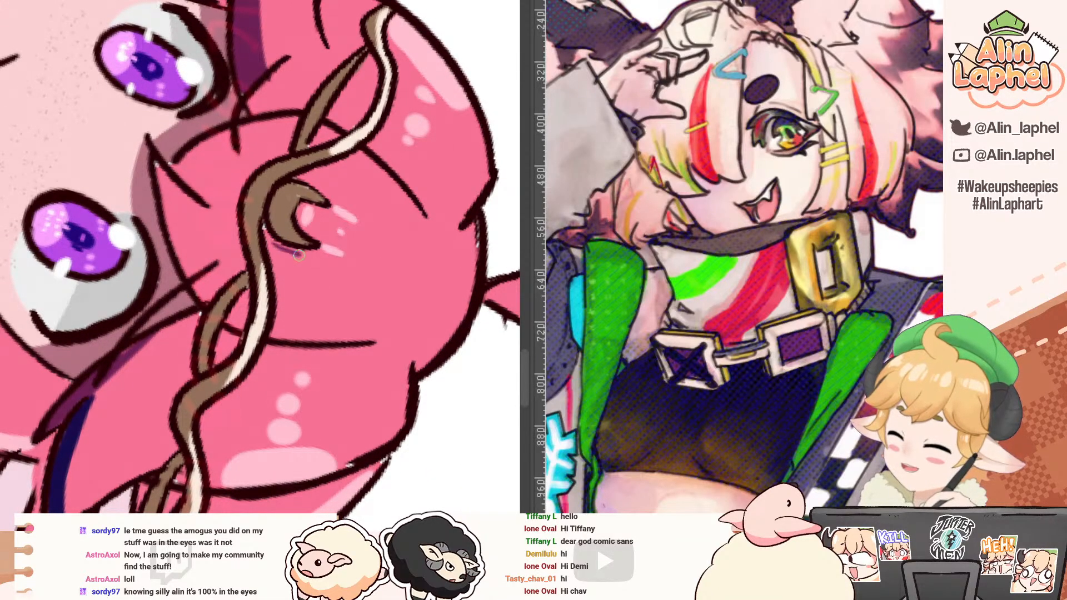
drag(268, 222, 219, 160)
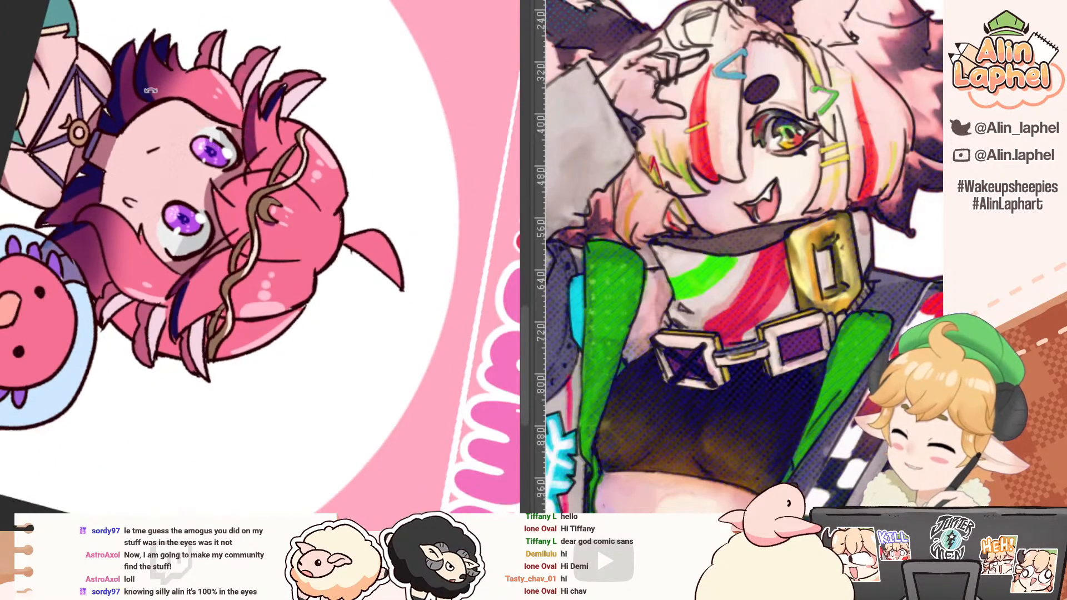
drag(288, 153, 105, 257)
drag(78, 195, 73, 211)
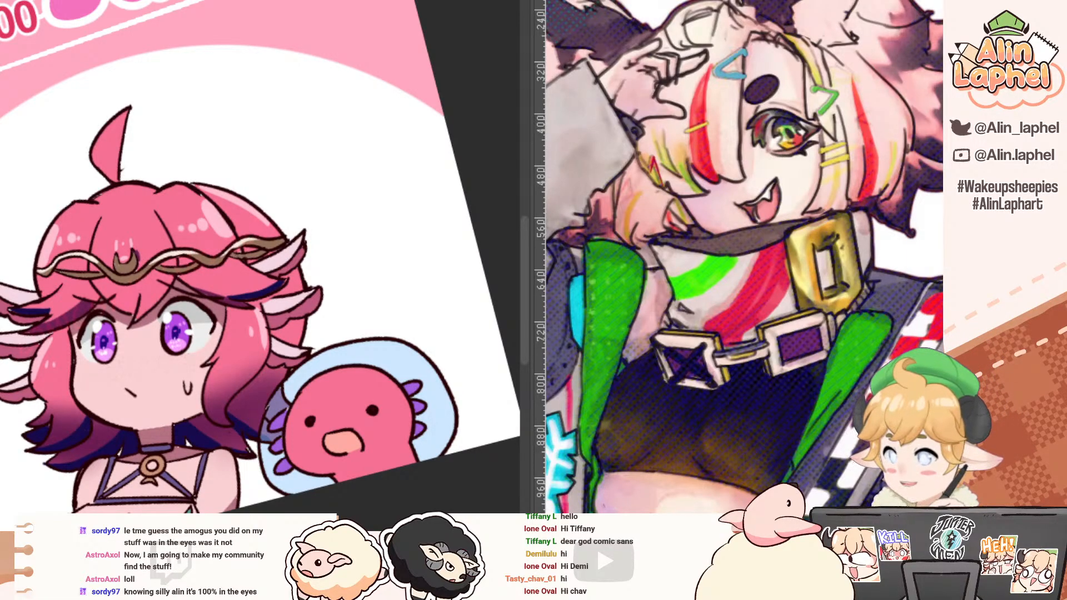
double_click(71, 205)
drag(62, 180, 99, 209)
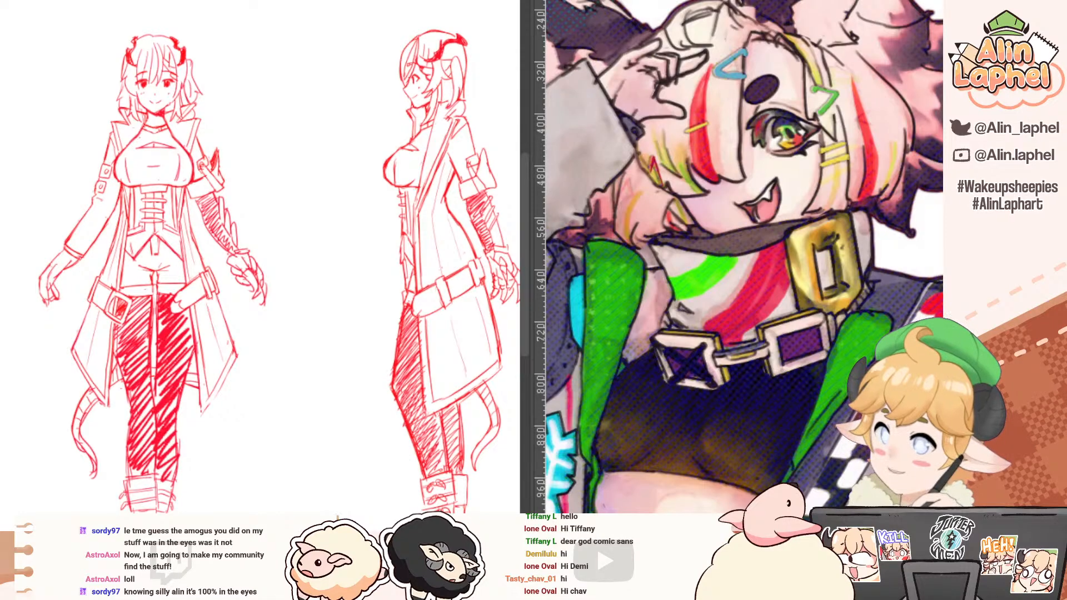
Step: Switch to the winking character's blue sketch document and examine the inked torso and its hem line
key(ctrl+Tab)
key(ctrl+Tab)
mouse_move(92, 190)
mouse_down()
mouse_move(159, 183)
mouse_move(83, 150)
mouse_move(116, 143)
mouse_up()
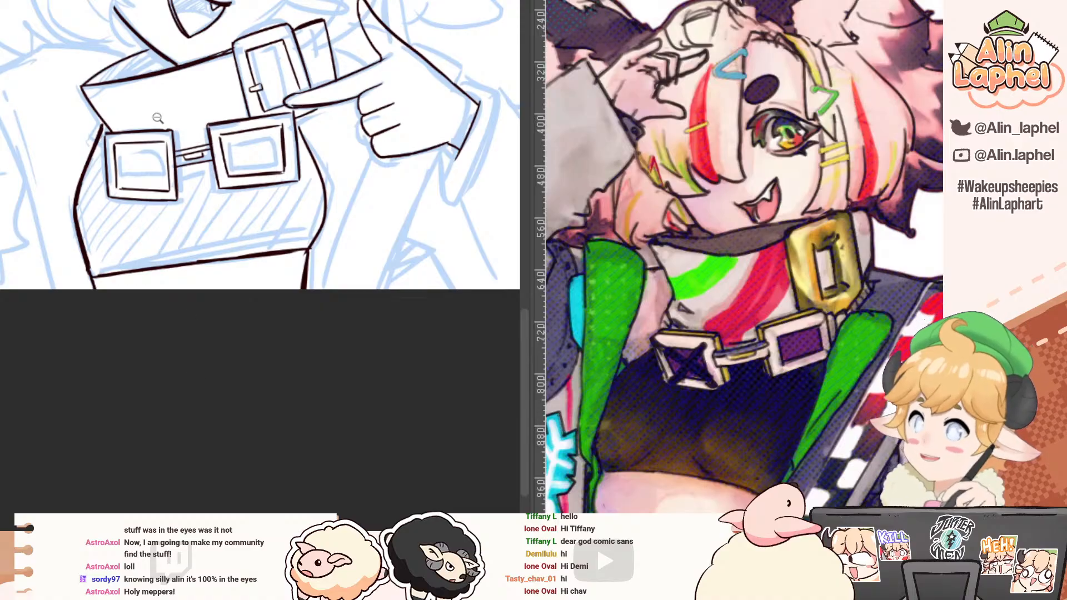
click(145, 89)
click(97, 126)
click(67, 289)
click(32, 240)
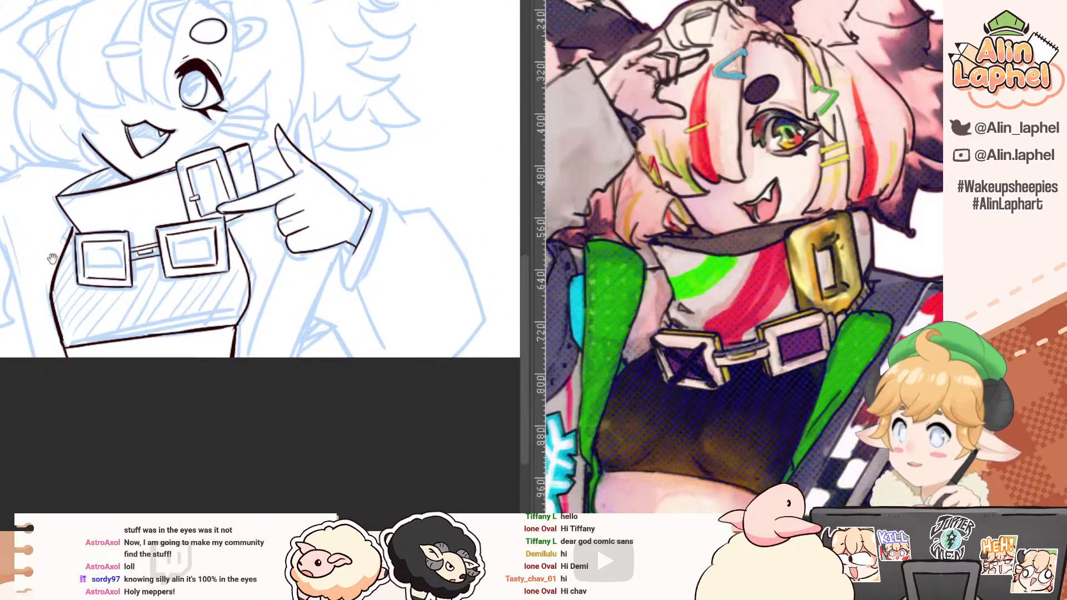
click(52, 258)
mouse_move(62, 357)
mouse_down()
mouse_move(91, 234)
mouse_move(191, 183)
mouse_up()
click(181, 172)
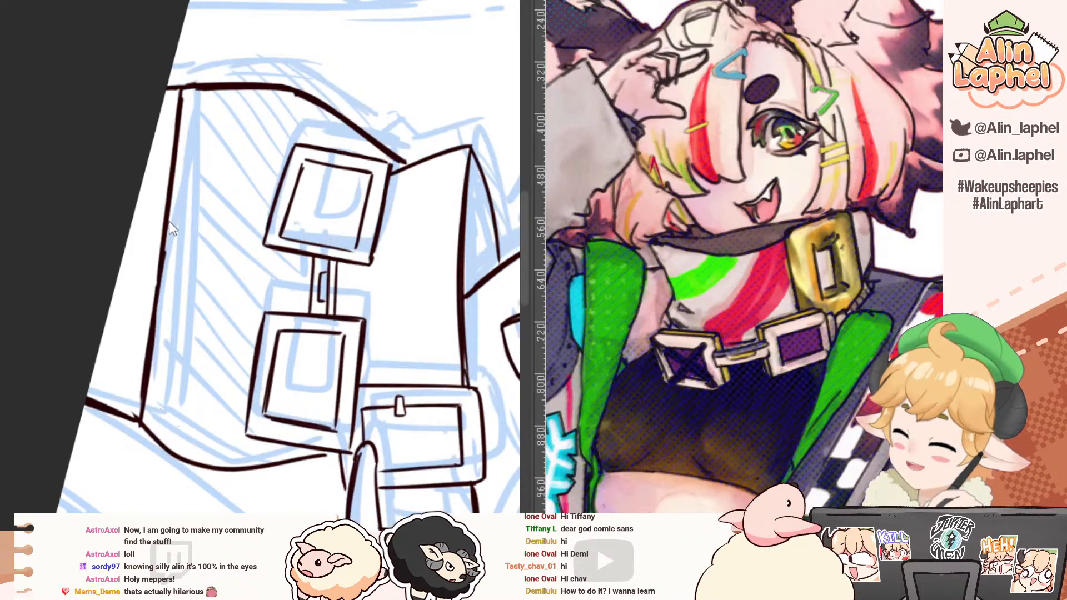
Step: Erase most of the inked hem line across the torso and re-ink its first half along the blue sketch line
key(e)
drag(190, 75, 157, 328)
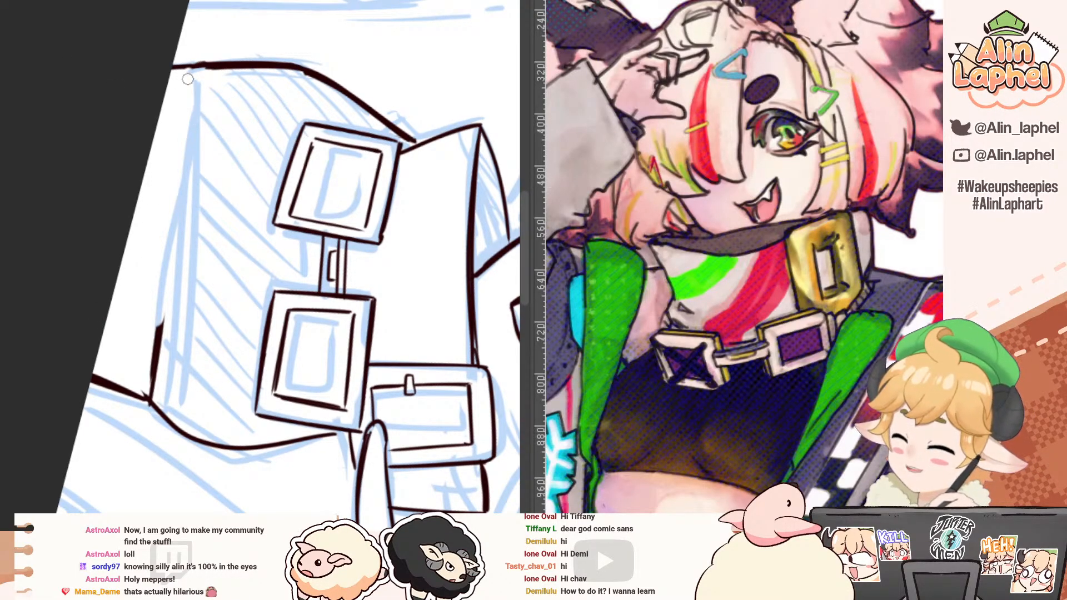
key(ctrl+z)
drag(185, 68, 191, 214)
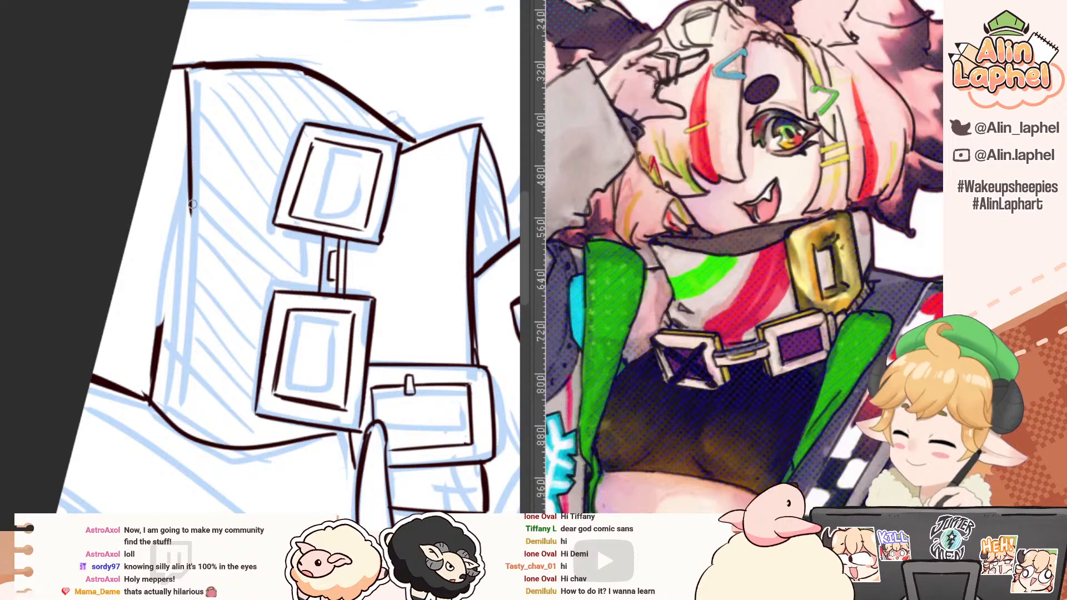
Step: Erase the leftover piece of the old hem line and ink the second half of the new hem to the torso's other side
key(e)
drag(161, 306, 156, 371)
drag(113, 268, 117, 324)
key(p)
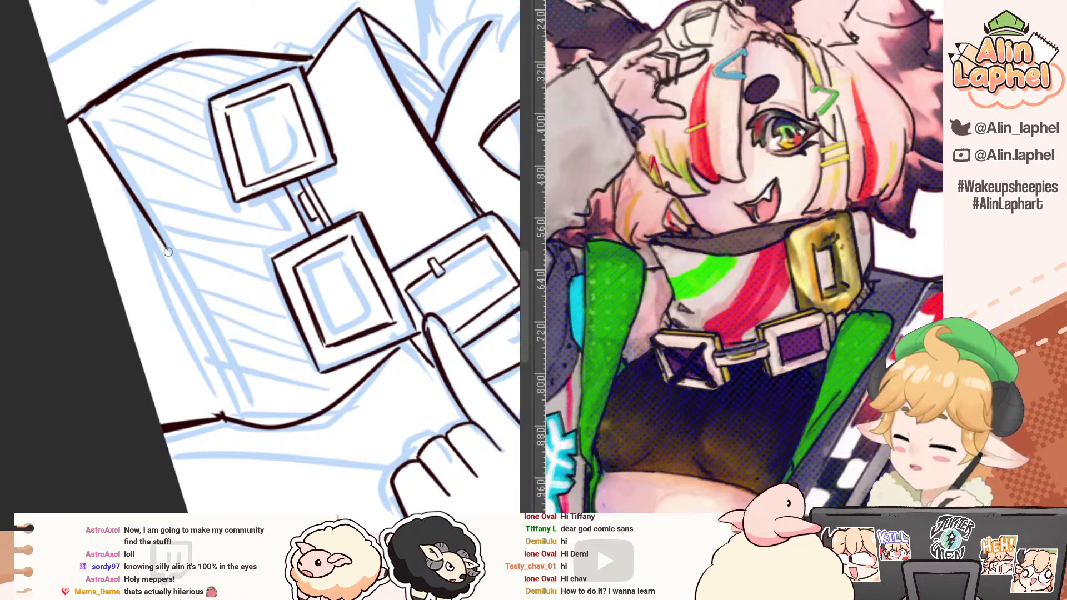
mouse_move(168, 252)
mouse_down()
mouse_move(213, 417)
mouse_move(168, 254)
mouse_move(202, 409)
mouse_up()
key(ctrl+z)
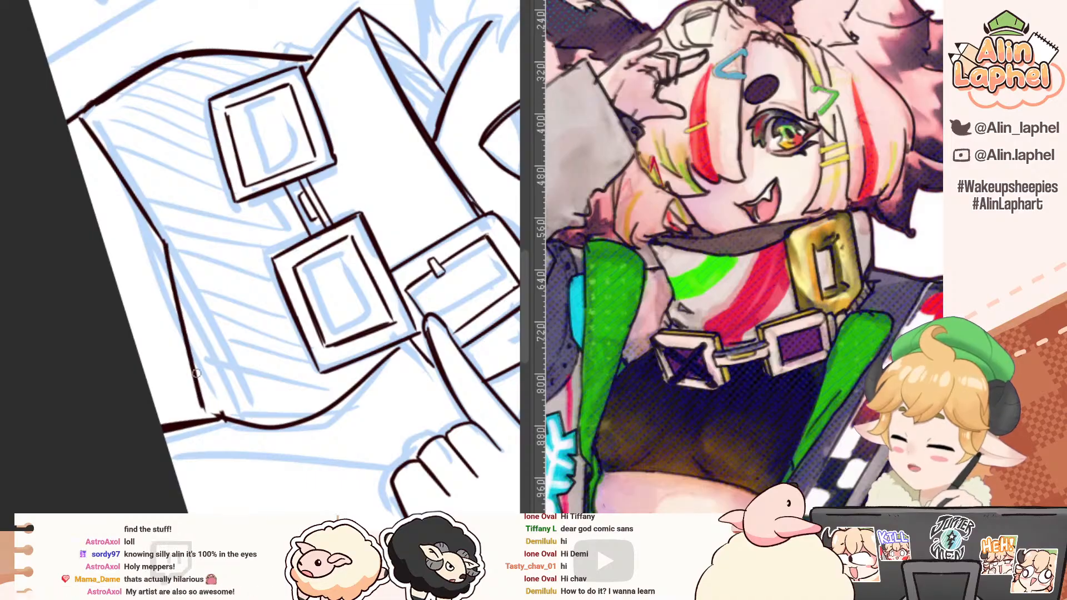
drag(130, 384, 77, 328)
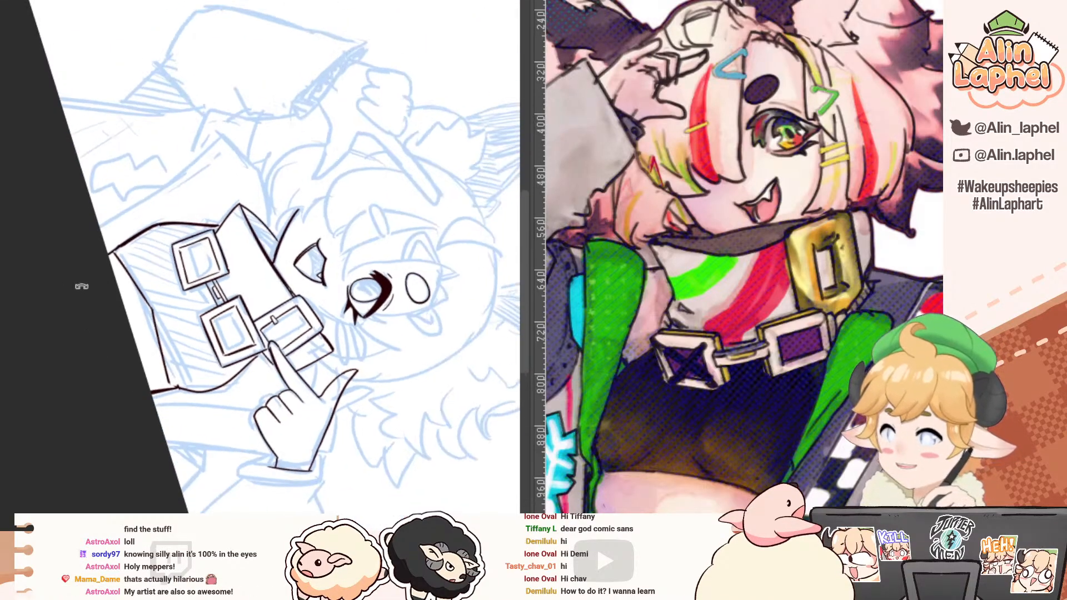
drag(82, 286, 196, 455)
key(ctrl+at)
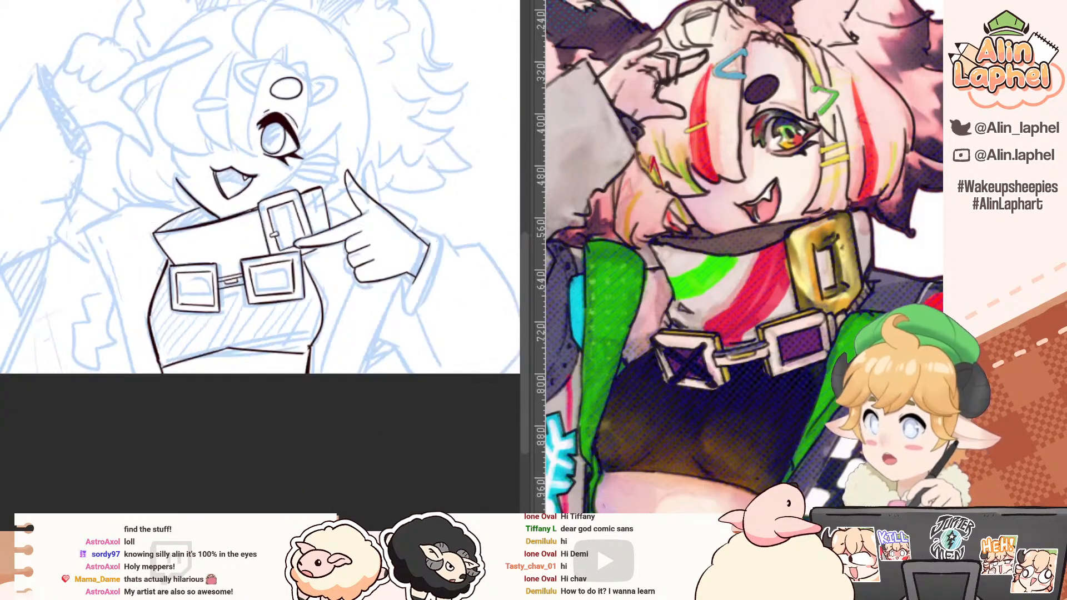
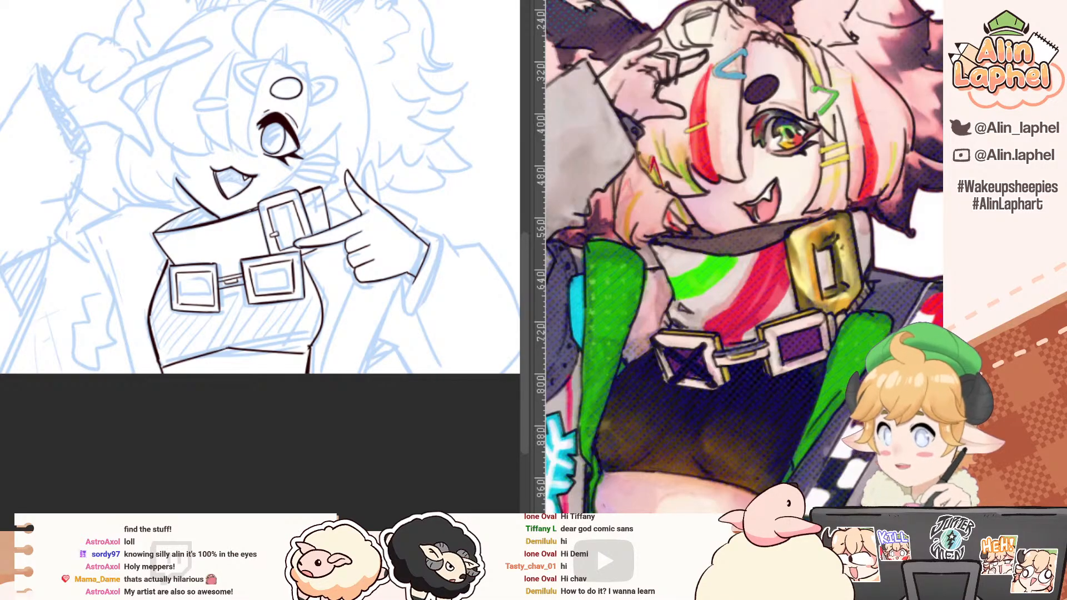
key(ctrl+Tab)
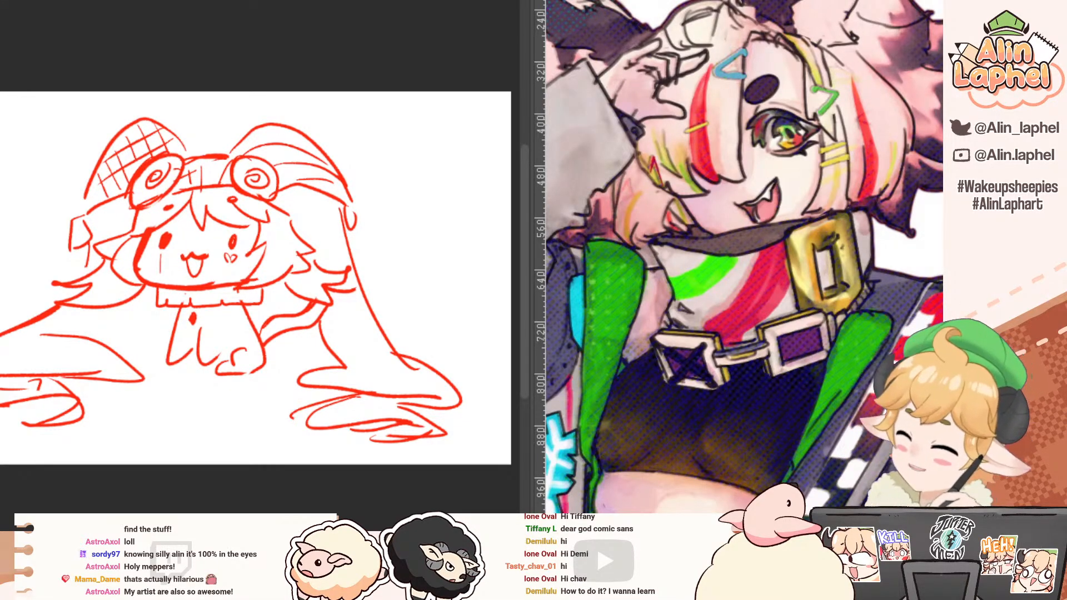
key(ctrl+Tab)
key(ctrl+Tab)
Step: Erase the inked hem line across the torso of the winking character's bust
drag(110, 137, 82, 101)
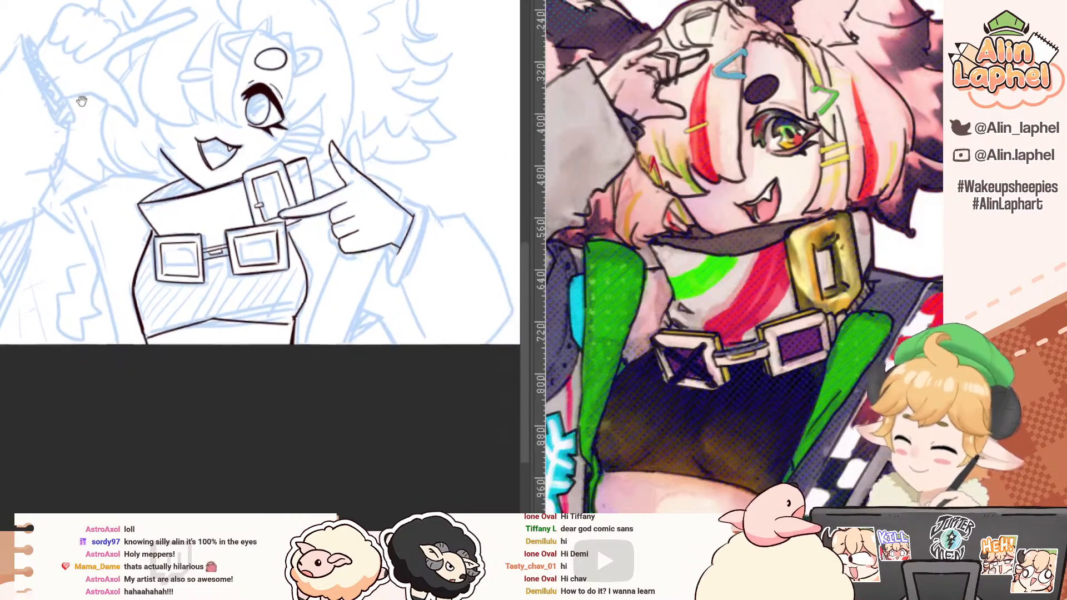
drag(144, 197, 110, 159)
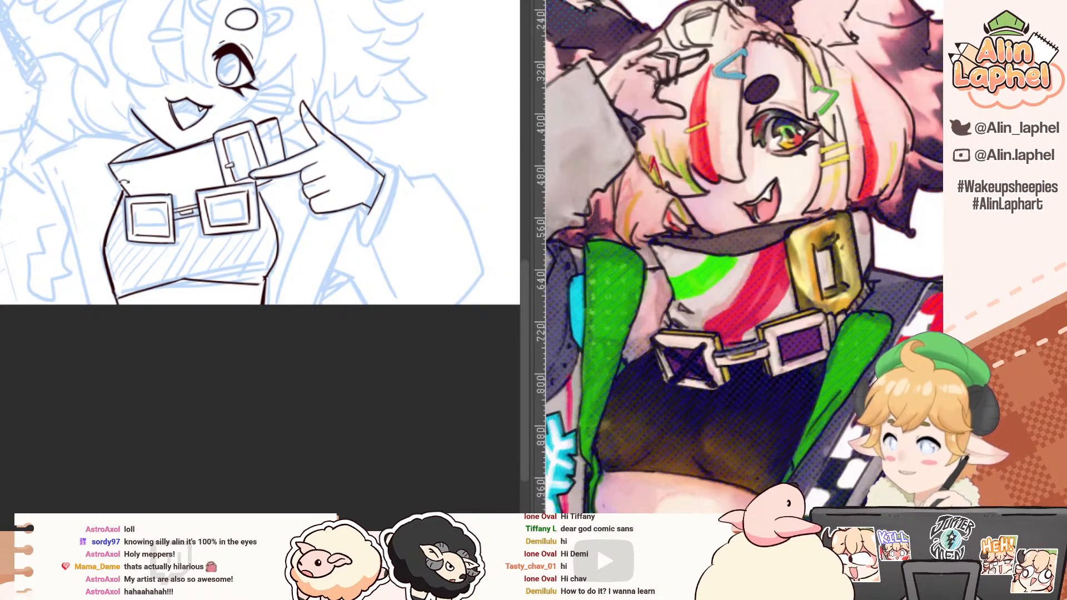
mouse_move(91, 309)
mouse_down()
mouse_move(178, 69)
mouse_move(197, 90)
mouse_up()
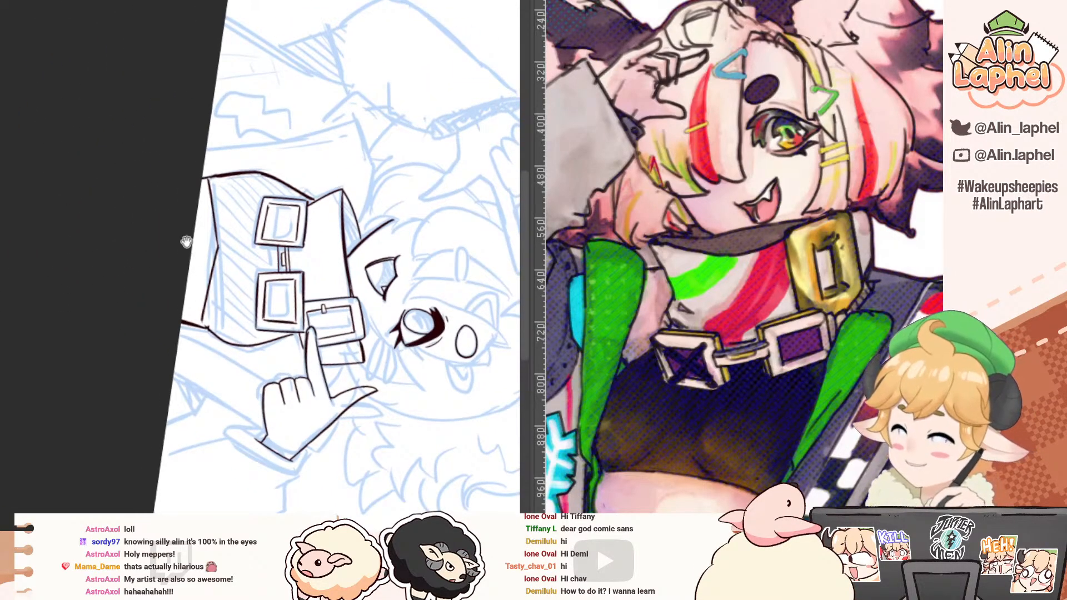
mouse_move(187, 242)
mouse_down()
mouse_move(147, 190)
mouse_move(197, 155)
mouse_up()
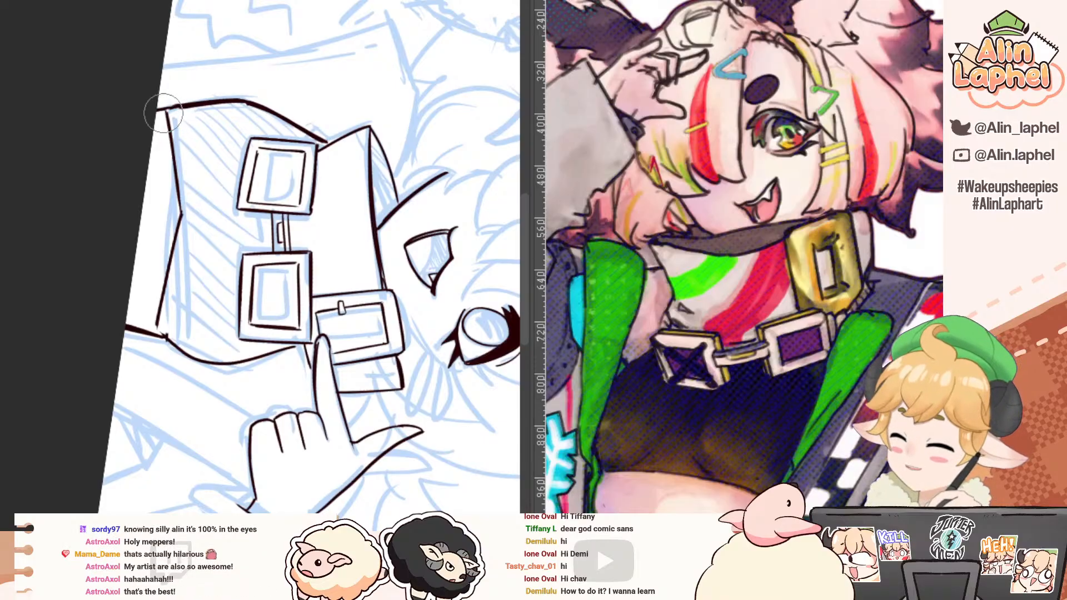
mouse_move(165, 117)
mouse_down()
mouse_move(179, 207)
mouse_move(156, 325)
mouse_up()
key(p)
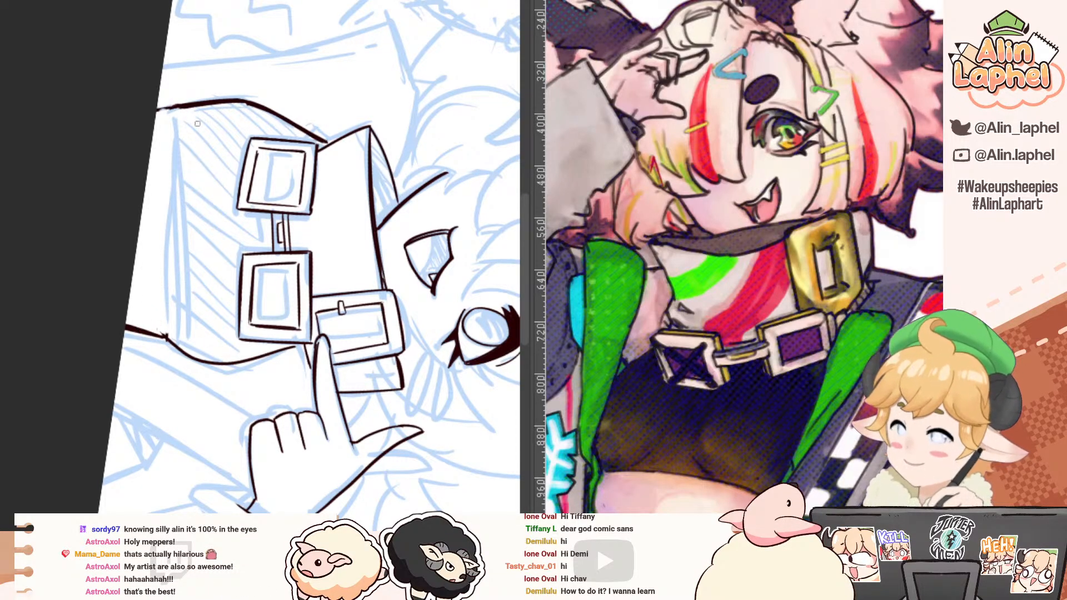
Step: Re-ink the torso's hem as a smoother dark line from one side outline to the other, redoing strokes that miss
key(ctrl+z)
drag(171, 109, 171, 300)
key(ctrl+z)
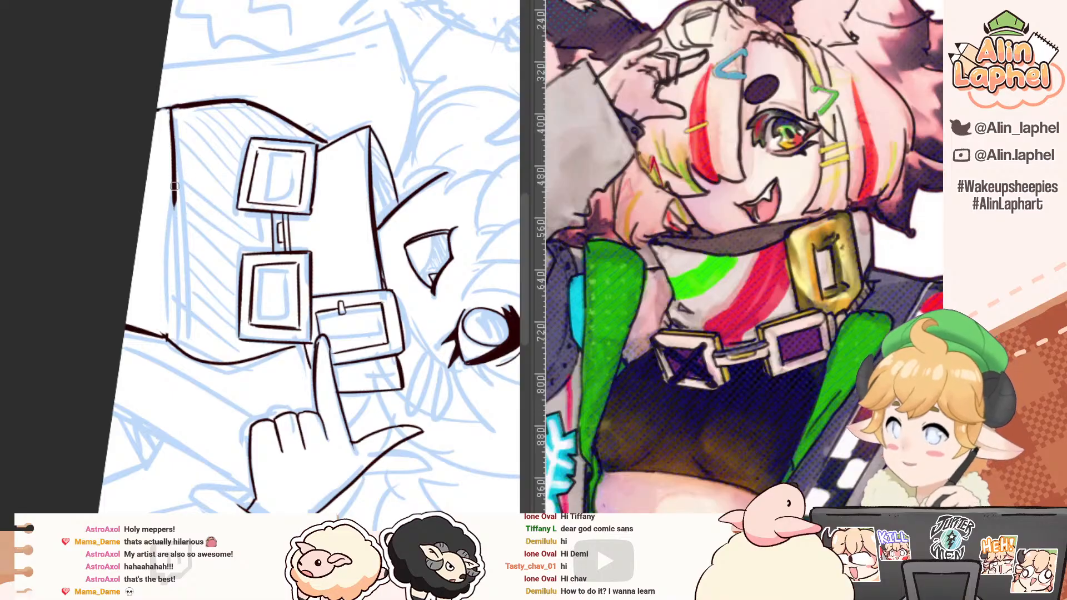
drag(174, 186, 173, 238)
key(ctrl+z)
drag(174, 186, 162, 322)
drag(175, 227, 161, 338)
drag(175, 231, 163, 326)
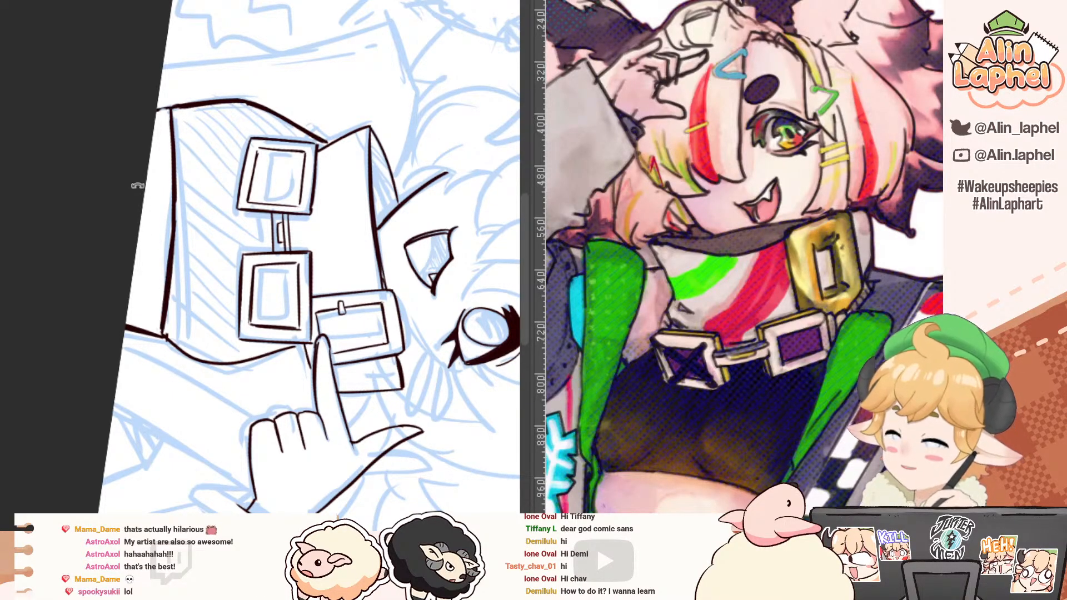
Step: Erase the torso's side outline away from the pointing hand and re-ink it as a bolder curve from the square buckle to the hem
mouse_move(136, 185)
mouse_down()
mouse_move(84, 343)
mouse_move(118, 410)
mouse_up()
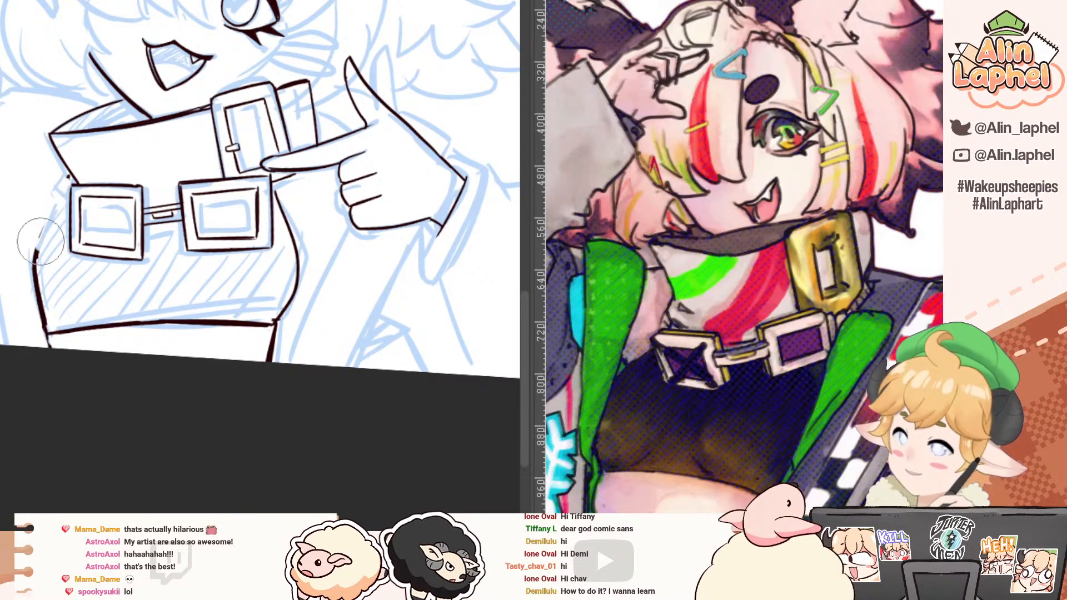
drag(43, 233, 34, 253)
key(p)
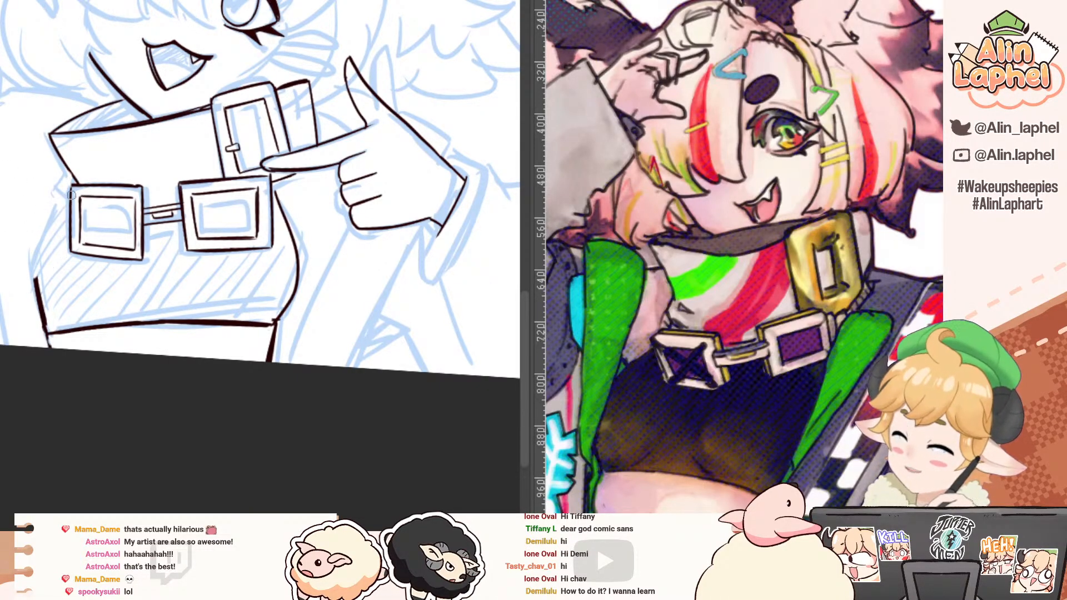
key(ctrl+z)
mouse_move(71, 195)
mouse_down()
mouse_move(43, 245)
mouse_move(40, 316)
mouse_up()
drag(34, 273, 40, 318)
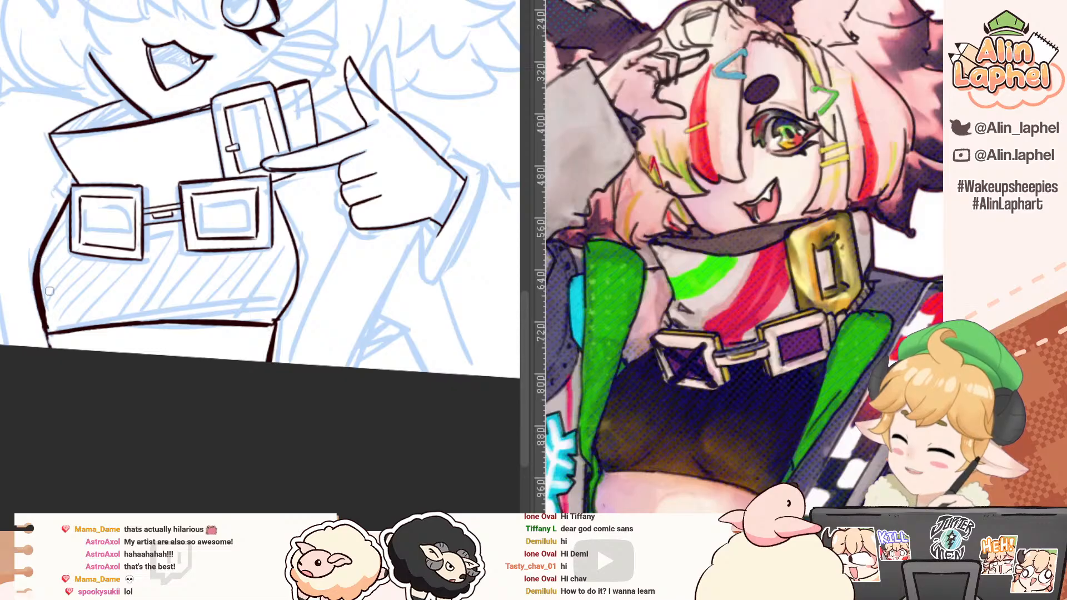
Step: Erase the torso's side outline beneath the pointing hand and re-ink it as a curve from the buckle to the hem
key(e)
drag(277, 202, 277, 315)
key(p)
drag(275, 192, 300, 276)
key(ctrl+z)
mouse_move(274, 193)
mouse_down()
mouse_move(299, 272)
mouse_move(297, 263)
mouse_move(276, 321)
mouse_up()
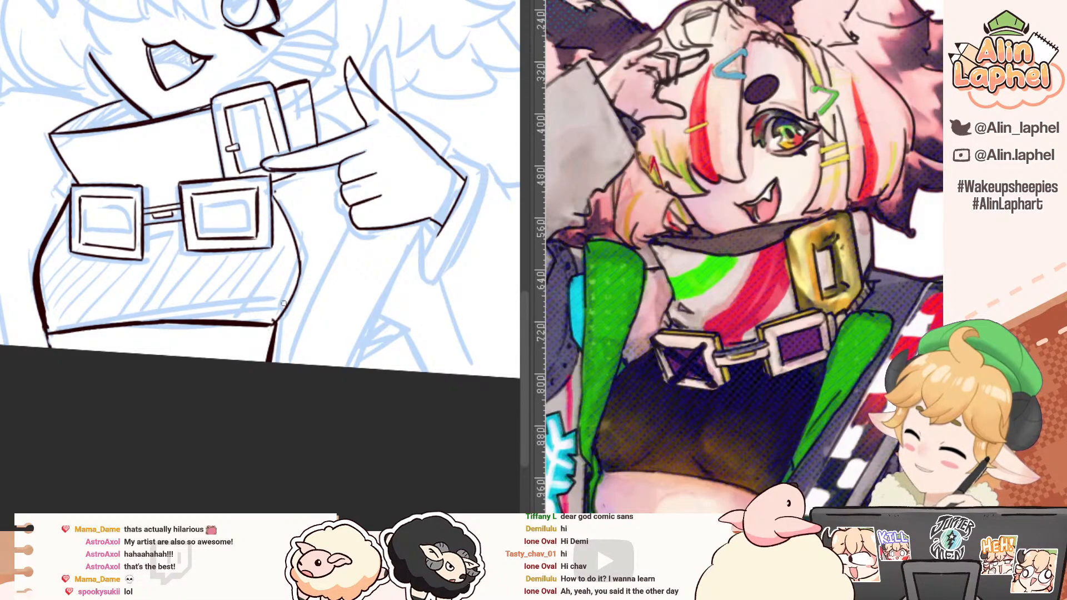
drag(299, 275, 272, 322)
key(ctrl+z)
drag(300, 265, 273, 326)
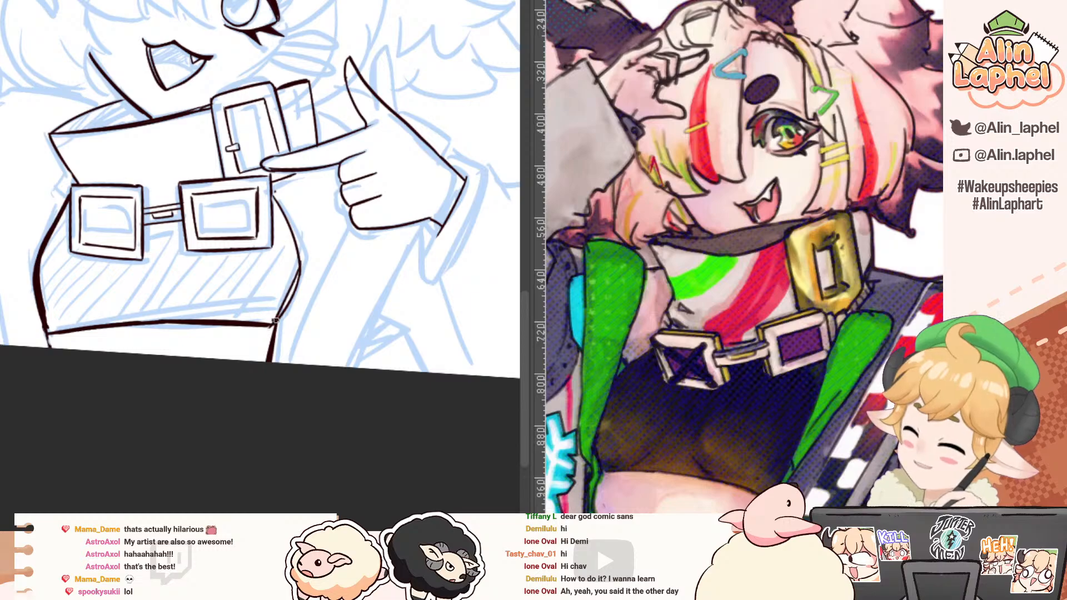
key(ctrl+z)
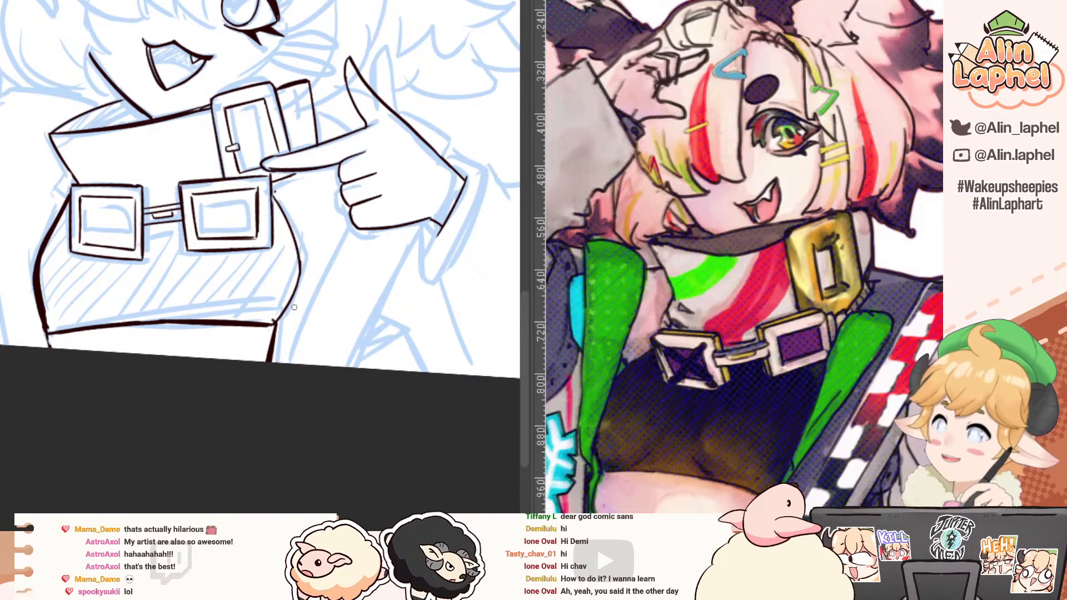
Step: Erase the half of the hem line nearest the torso side away from the pointing hand
drag(149, 240, 67, 261)
drag(19, 317, 217, 55)
drag(162, 159, 145, 103)
mouse_move(122, 146)
mouse_down()
mouse_move(38, 218)
mouse_move(43, 248)
mouse_up()
drag(168, 203, 157, 176)
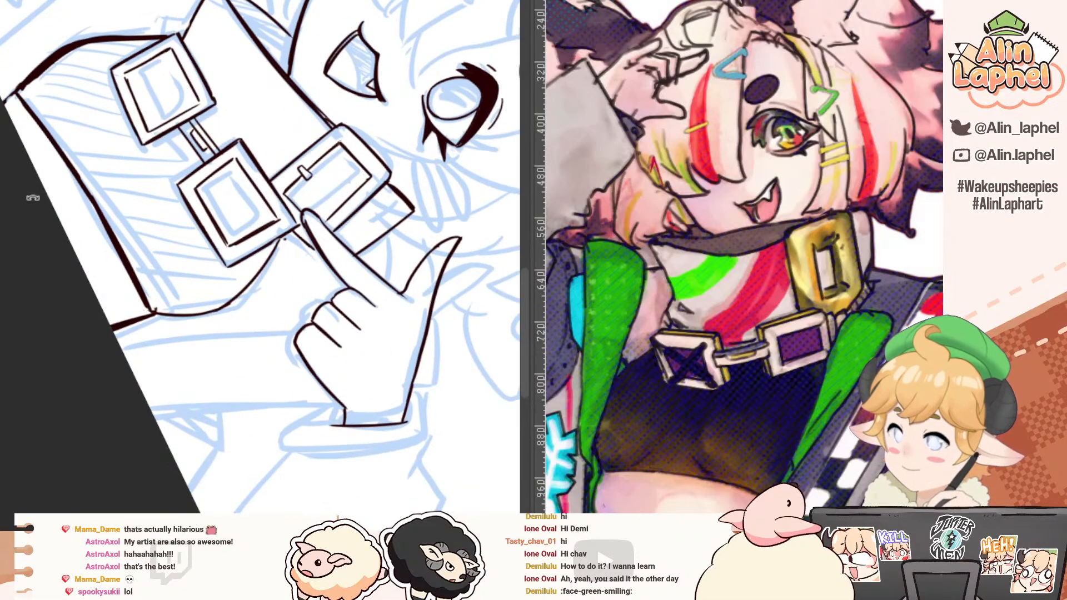
drag(32, 197, 140, 145)
mouse_move(55, 145)
mouse_down()
mouse_move(39, 123)
mouse_move(31, 325)
mouse_up()
mouse_move(3, 205)
mouse_down()
mouse_move(52, 242)
mouse_move(91, 149)
mouse_move(182, 105)
mouse_move(141, 187)
mouse_move(138, 256)
mouse_up()
key(e)
key(p)
key(e)
drag(141, 96, 140, 218)
Step: Re-ink the erased half of the hem with a thin line starting at the torso's side outline
key(p)
key(ctrl+z)
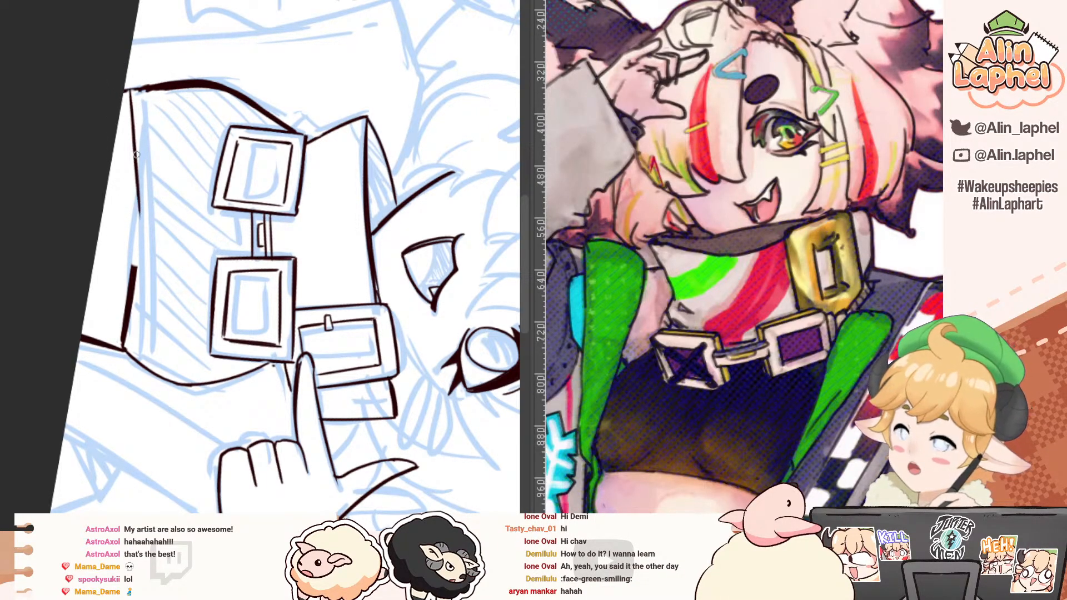
drag(136, 145, 140, 223)
key(e)
key(ctrl+z)
key(p)
drag(132, 100, 139, 195)
Step: Erase the remaining thick part of the hem and re-ink it so it continues to the outline beneath the pointing hand
key(e)
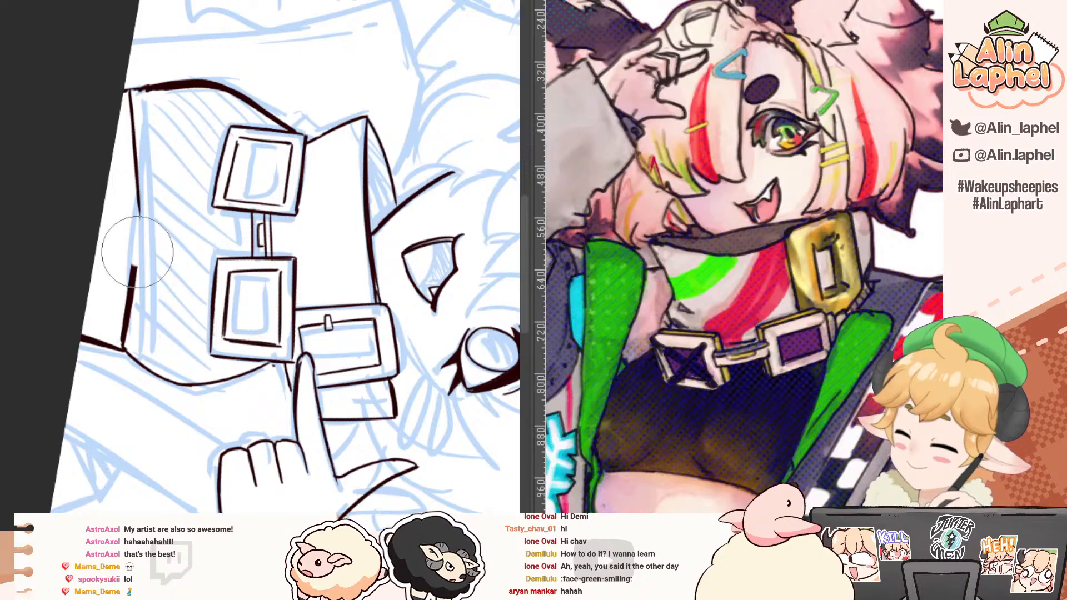
drag(137, 255, 124, 335)
key(p)
drag(140, 213, 123, 337)
key(ctrl+z)
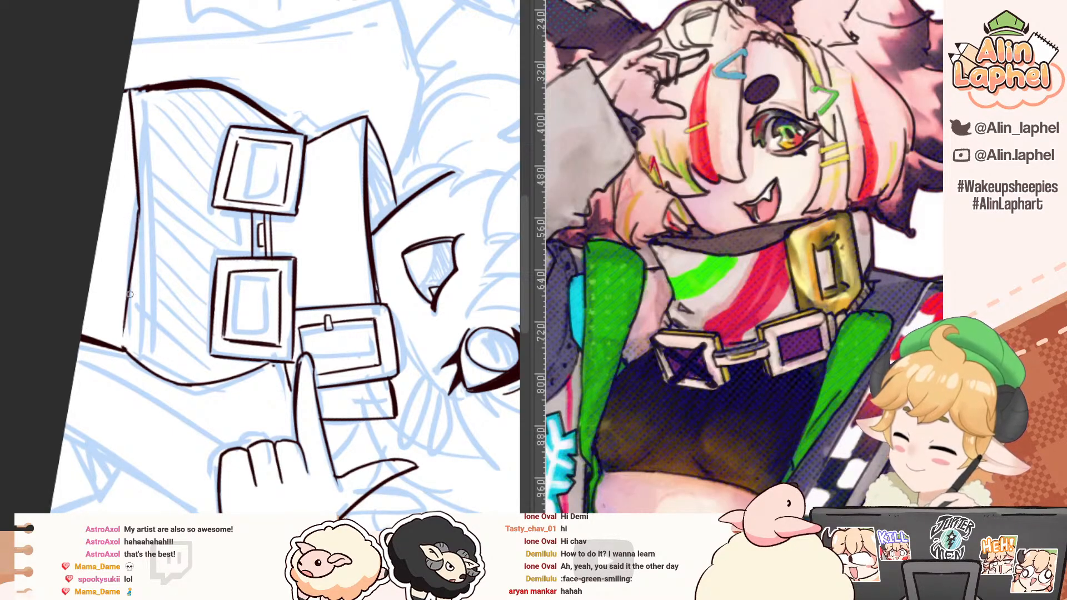
key(ctrl+z)
drag(139, 197, 123, 343)
drag(139, 218, 122, 347)
drag(132, 272, 125, 317)
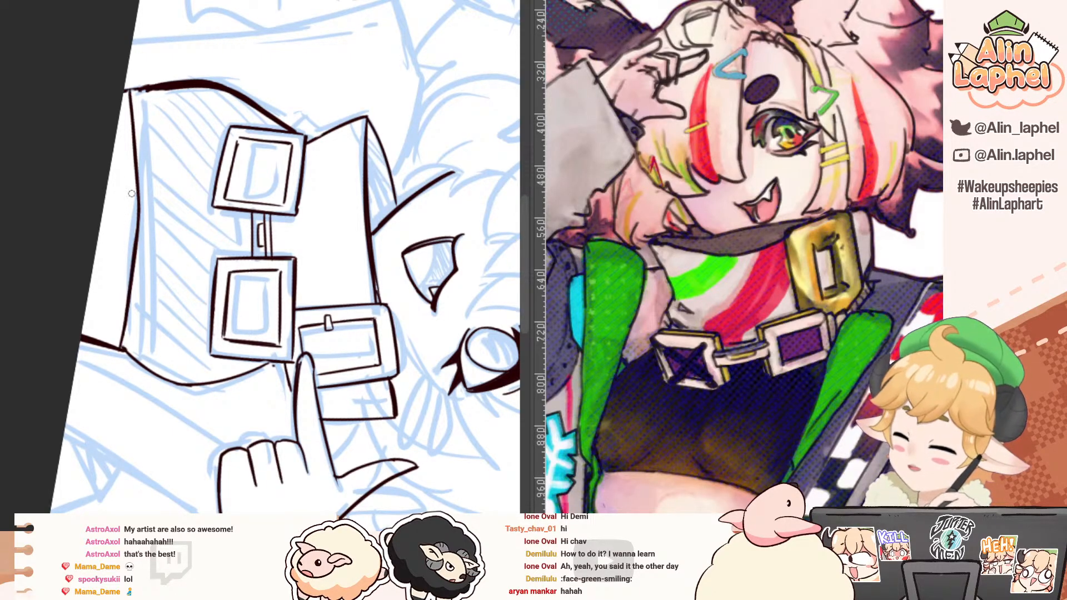
mouse_move(130, 93)
mouse_down()
mouse_move(133, 252)
mouse_move(139, 221)
mouse_move(119, 347)
mouse_up()
Step: Mirror the canvas horizontally and check the inked torso against the whole bust
key(r)
drag(88, 293, 48, 422)
scroll(43, 209, down, 3)
drag(43, 209, 15, 240)
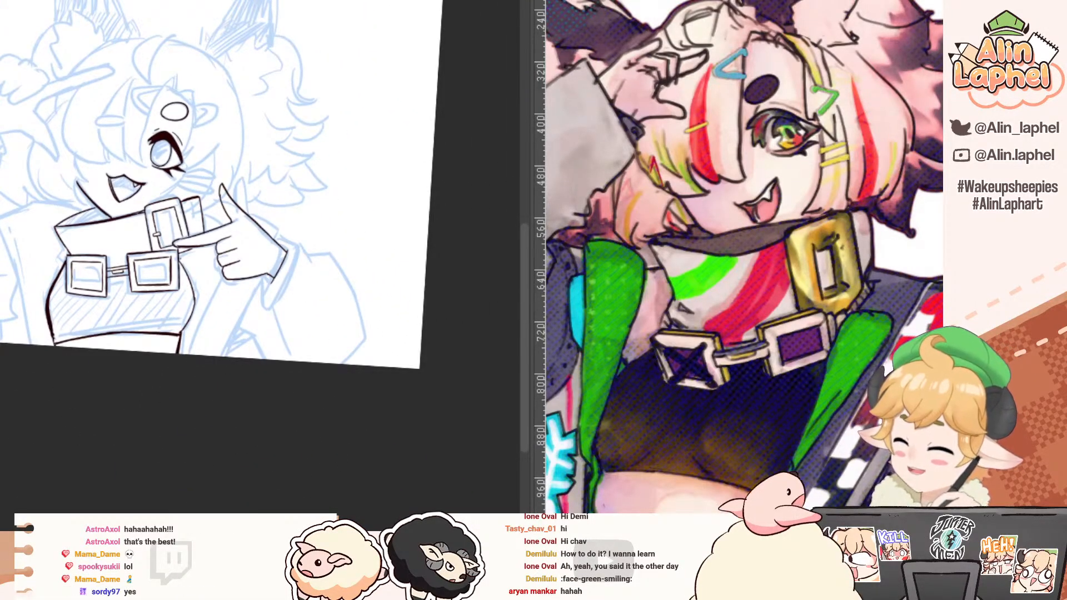
key(h)
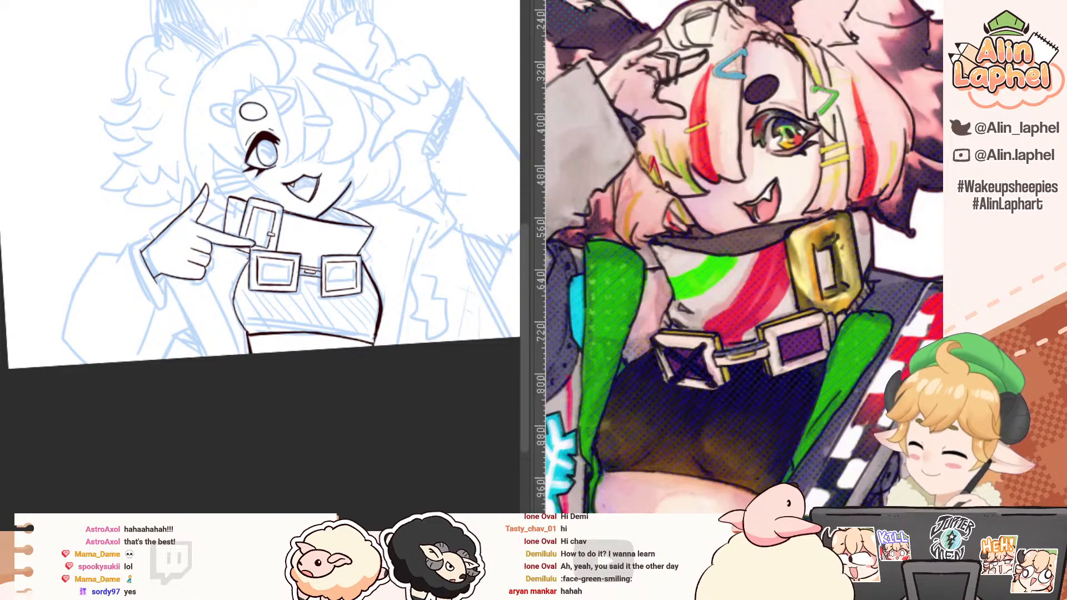
drag(384, 246, 390, 212)
Step: Erase and re-ink the lower curve of the torso's side outline away from the pointing hand, just above the hem
drag(272, 178, 240, 151)
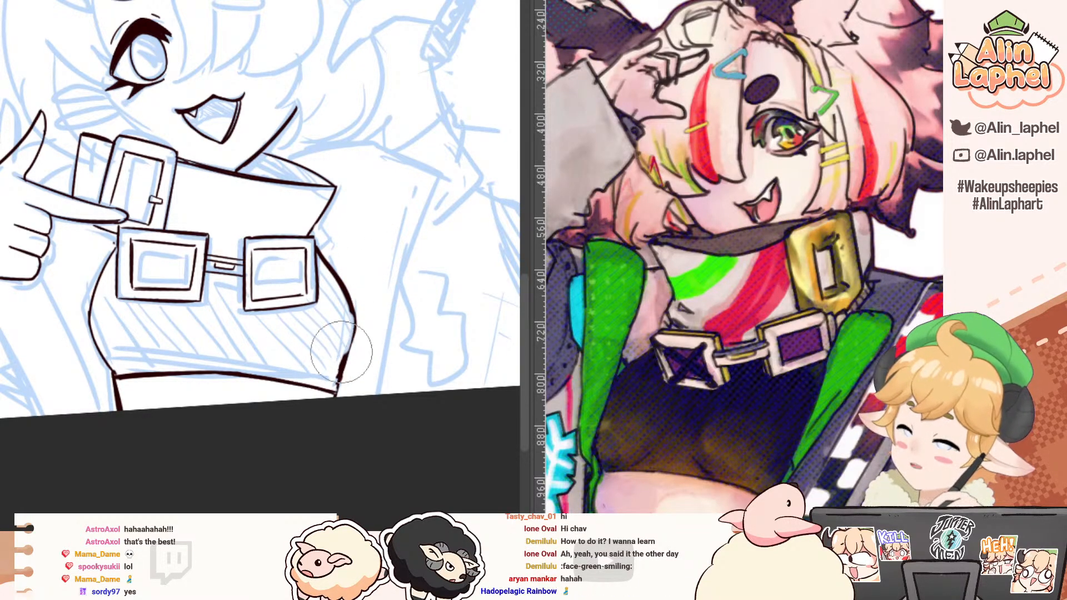
key(p)
drag(354, 316, 334, 382)
key(ctrl+z)
key(ctrl+z)
key(e)
key(p)
drag(352, 310, 352, 345)
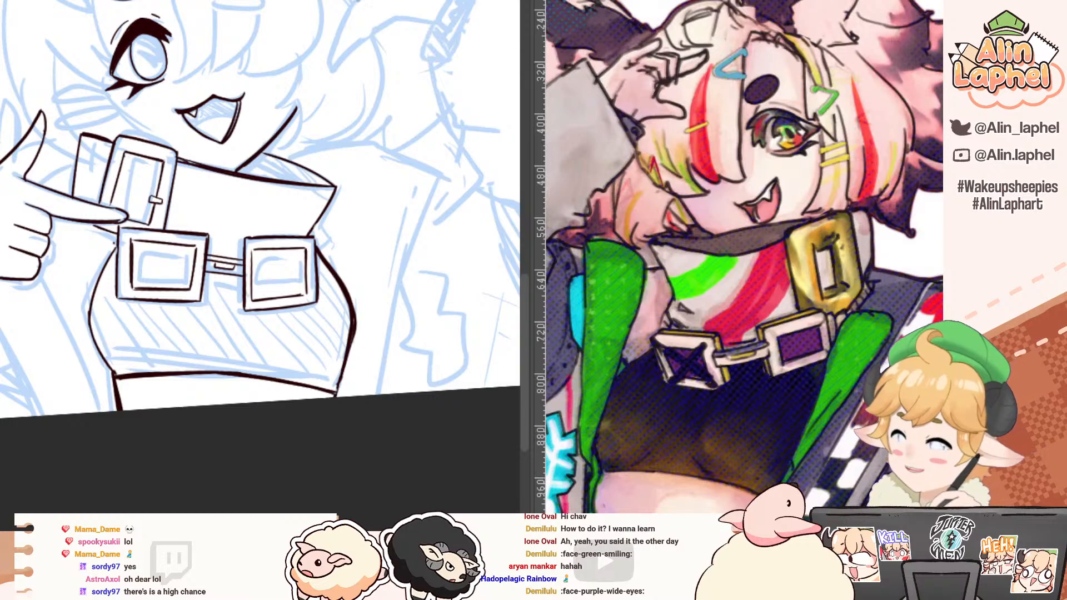
Step: Look through the emoji, red chibi sketch and "Grpahic design is my passion" documents and return to the bust sketch
key(ctrl+Tab)
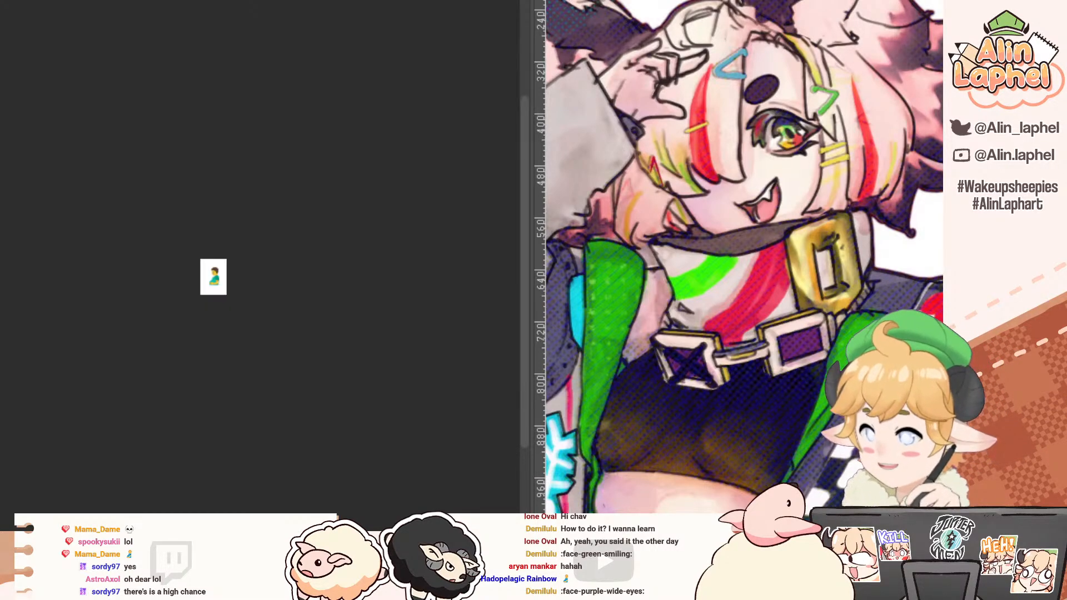
drag(84, 202, 148, 245)
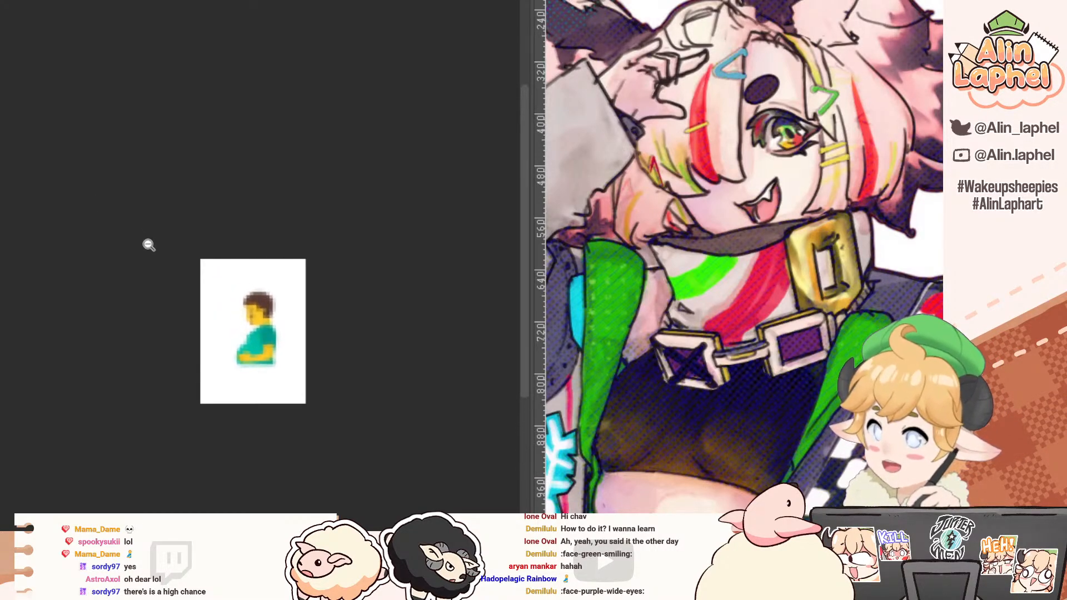
key(ctrl+Tab)
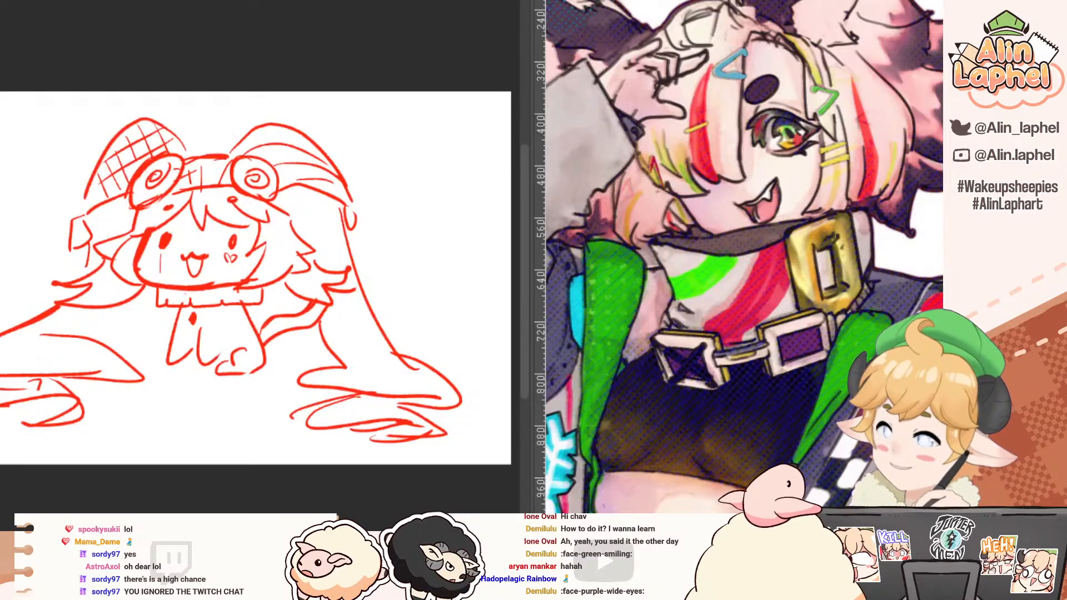
key(ctrl+Tab)
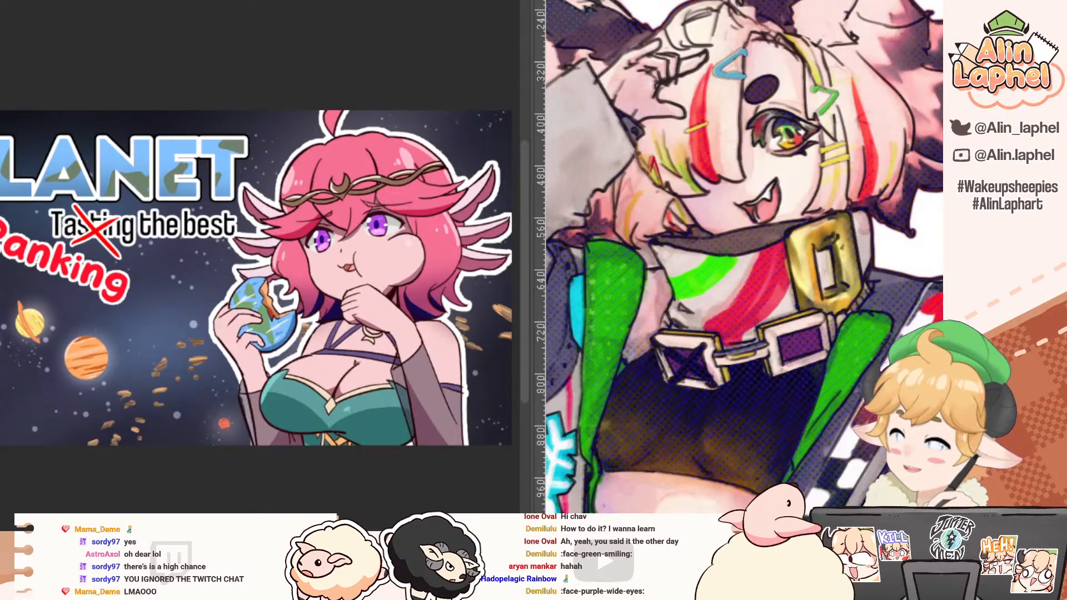
key(ctrl+Tab)
Step: Flip the canvas back to its normal orientation and ink the jacket's shoulder line from the neck outward
drag(237, 271, 218, 228)
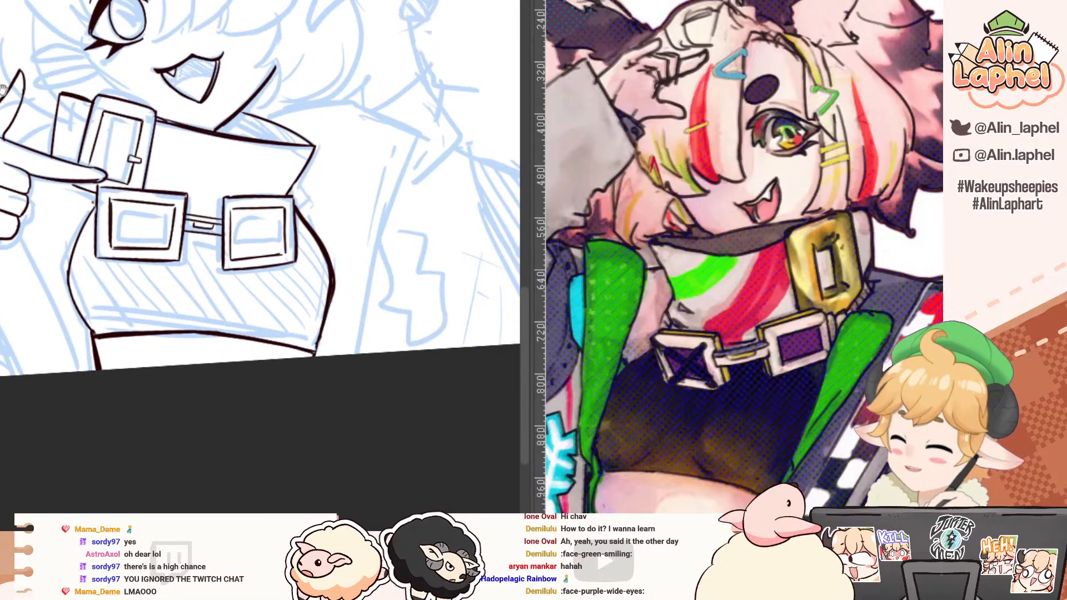
mouse_move(314, 162)
mouse_down()
mouse_move(297, 216)
mouse_move(327, 282)
mouse_up()
key(h)
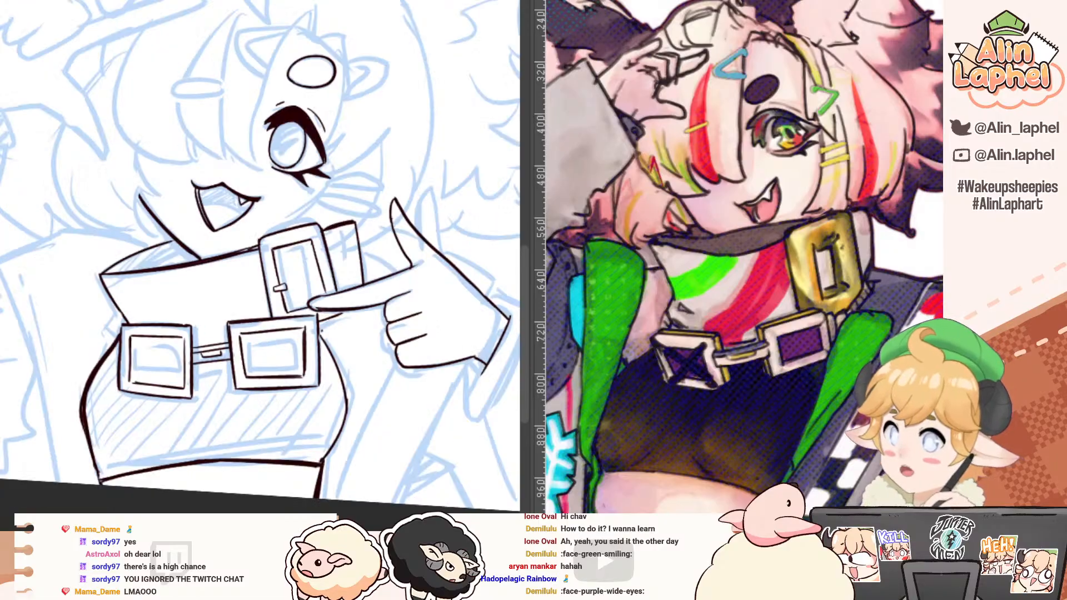
drag(30, 225, 83, 221)
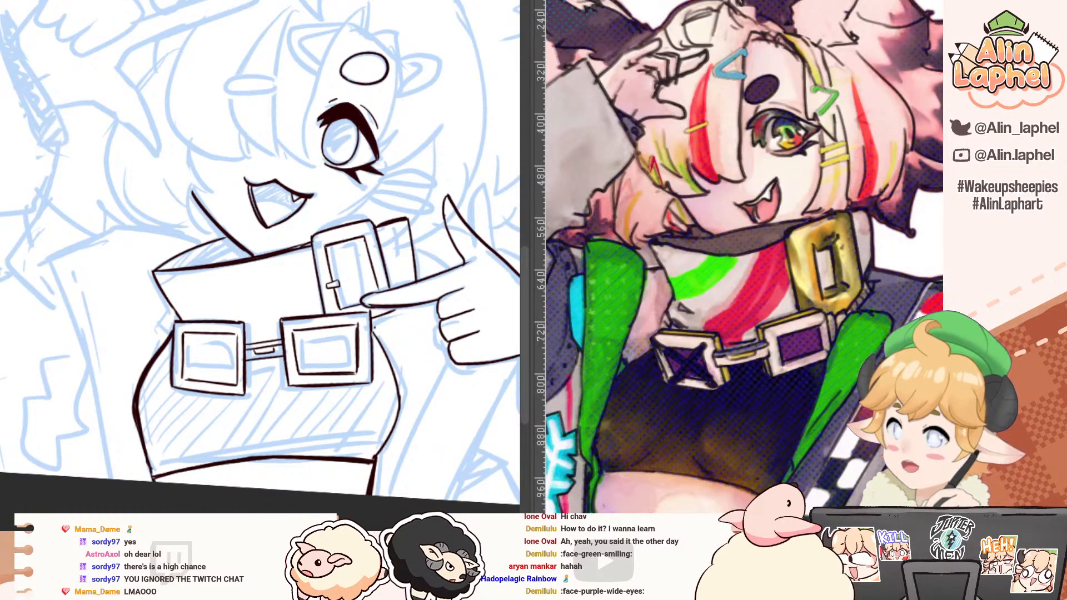
mouse_move(54, 214)
mouse_down()
mouse_move(26, 293)
mouse_move(165, 330)
mouse_up()
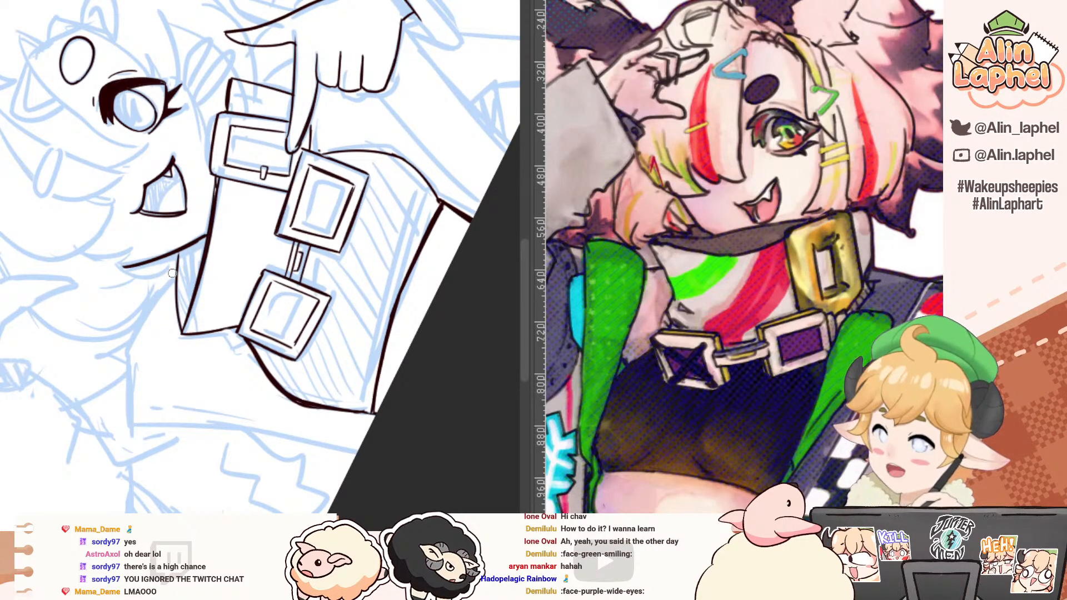
mouse_move(178, 259)
mouse_down()
mouse_move(131, 355)
mouse_move(144, 330)
mouse_move(131, 430)
mouse_up()
key(ctrl+z)
drag(132, 369, 133, 427)
Step: Ink the jacket's long front edge from the end of the shoulder line down to the canvas edge
mouse_move(138, 465)
mouse_down()
mouse_move(118, 449)
mouse_move(66, 272)
mouse_move(66, 217)
mouse_move(76, 219)
mouse_up()
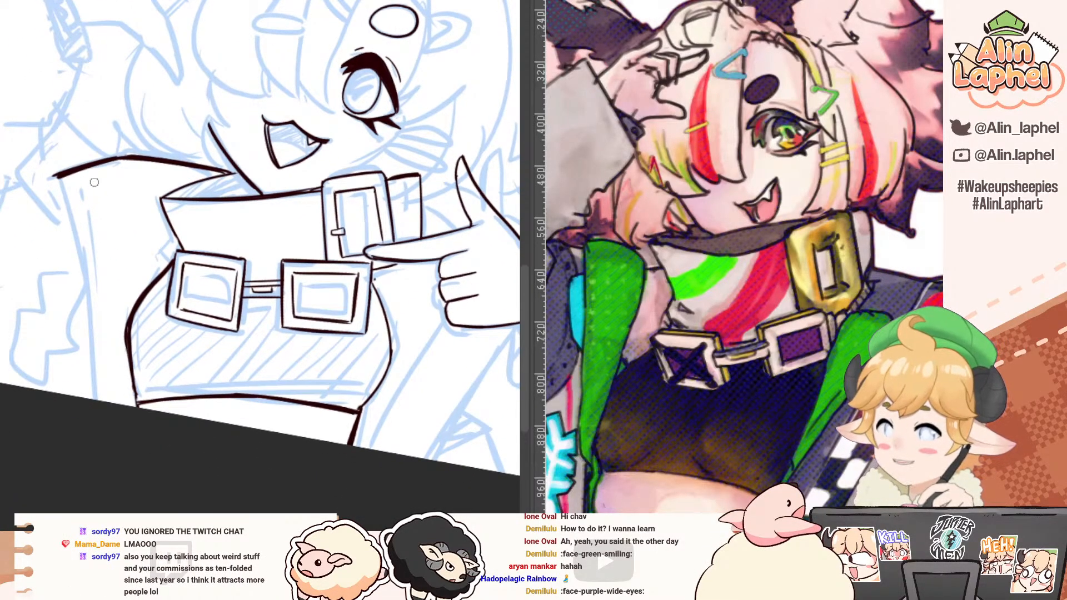
drag(58, 179, 97, 419)
key(ctrl+z)
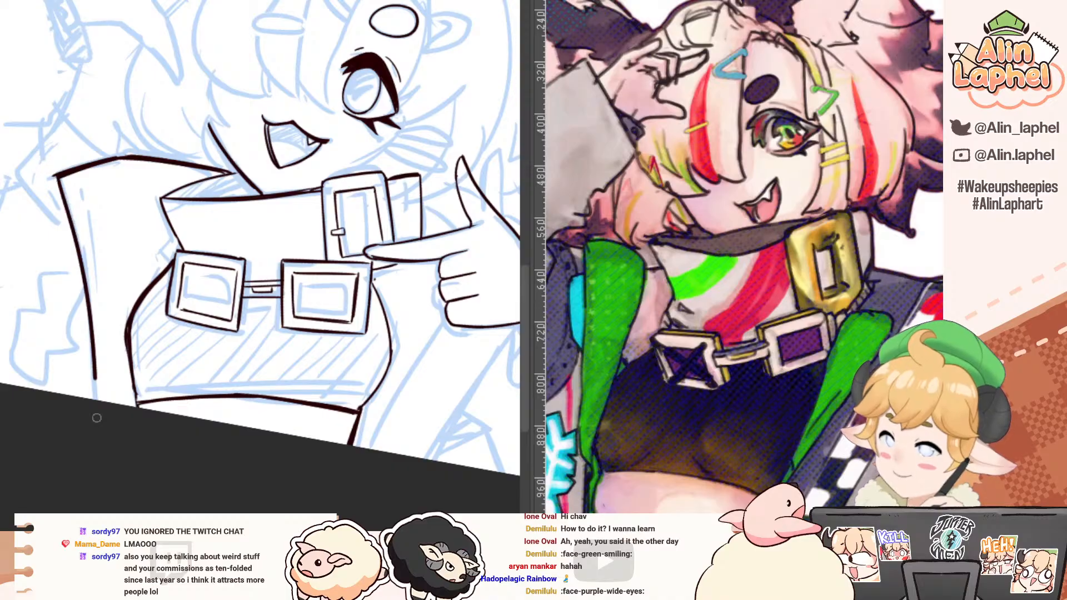
drag(58, 179, 84, 423)
key(ctrl+z)
drag(58, 180, 94, 399)
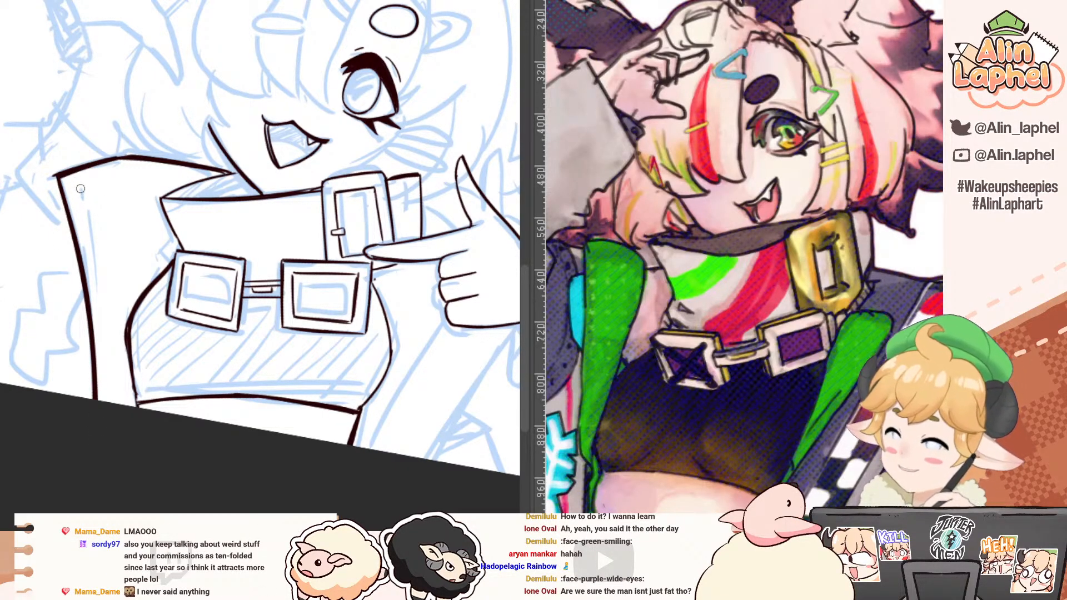
Step: Ink a second line just inside the jacket's front edge and add a short fold stroke beside it
drag(71, 175, 96, 299)
key(ctrl+z)
drag(73, 179, 114, 402)
key(ctrl+z)
drag(134, 289, 85, 273)
drag(64, 225, 55, 245)
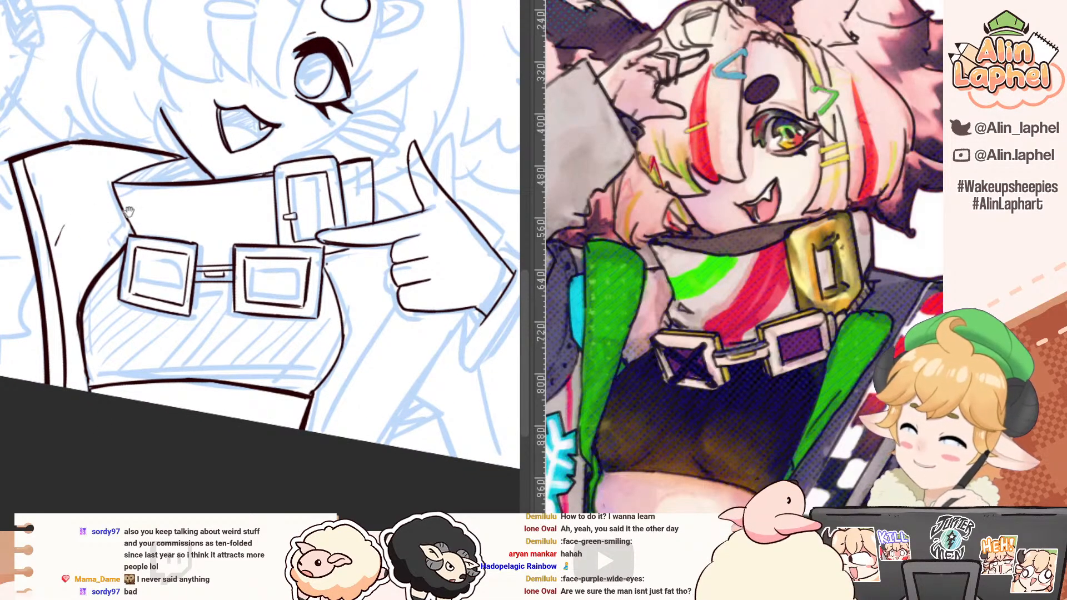
Step: Ink the short shoulder line between the neck strap and the raised thumb, redoing it until it fits the sketch
key(ctrl+z)
drag(44, 71, 3, 132)
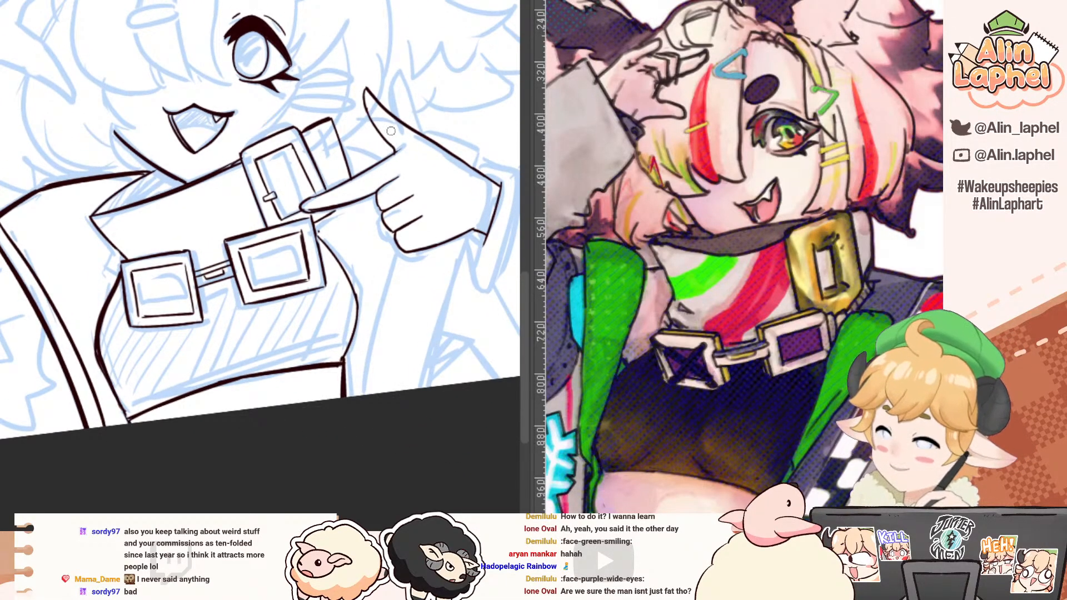
drag(341, 145, 390, 147)
key(ctrl+z)
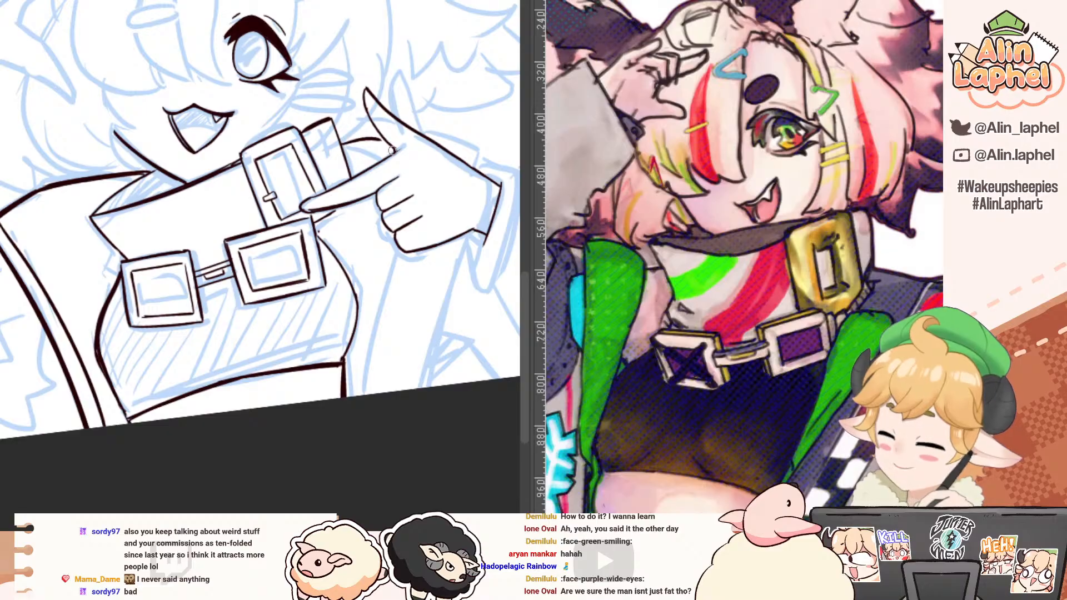
key(ctrl+z)
mouse_move(221, 125)
mouse_down()
mouse_move(342, 161)
mouse_move(377, 400)
mouse_move(352, 445)
mouse_up()
drag(346, 407, 349, 447)
key(ctrl+z)
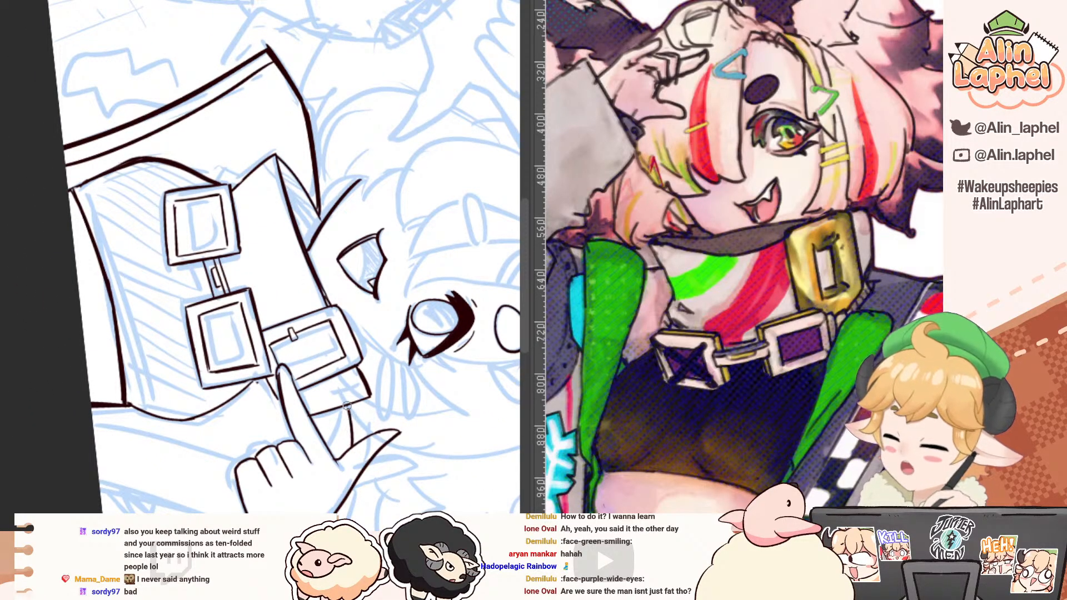
drag(347, 406, 349, 445)
drag(106, 254, 161, 484)
mouse_move(105, 213)
mouse_down()
mouse_move(36, 290)
mouse_move(96, 262)
mouse_up()
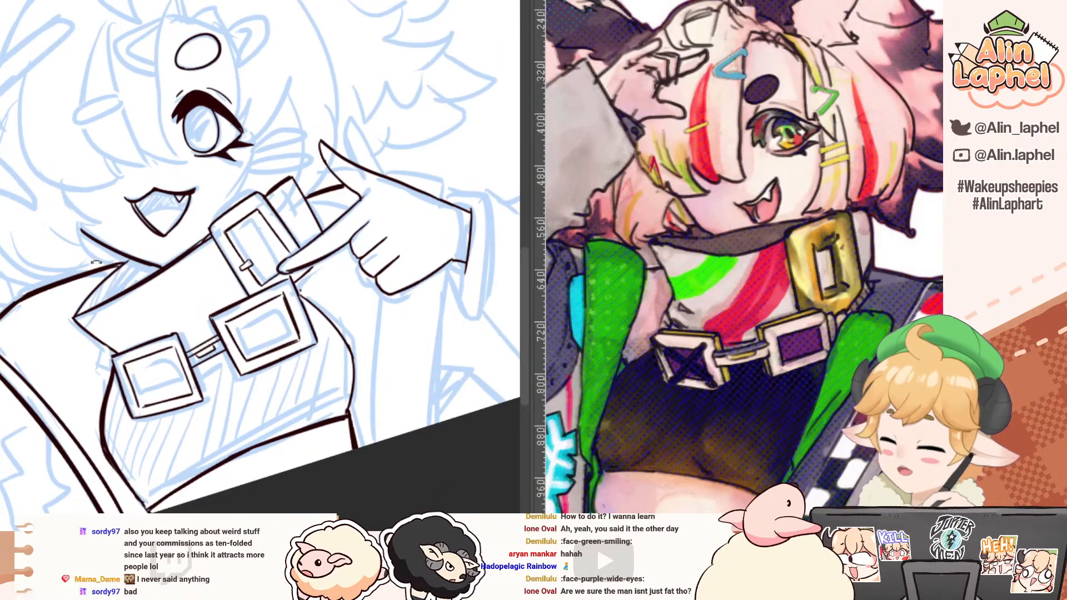
Step: Ink the jacket's top edge behind the pointing hand, ending in a rounded corner beyond the thumb
drag(293, 180, 252, 295)
mouse_move(342, 291)
mouse_down()
mouse_move(373, 284)
mouse_move(359, 286)
mouse_move(395, 314)
mouse_move(344, 293)
mouse_move(400, 313)
mouse_move(349, 290)
mouse_move(392, 301)
mouse_move(397, 290)
mouse_move(399, 320)
mouse_up()
key(ctrl+z)
key(ctrl+z)
key(ctrl+z)
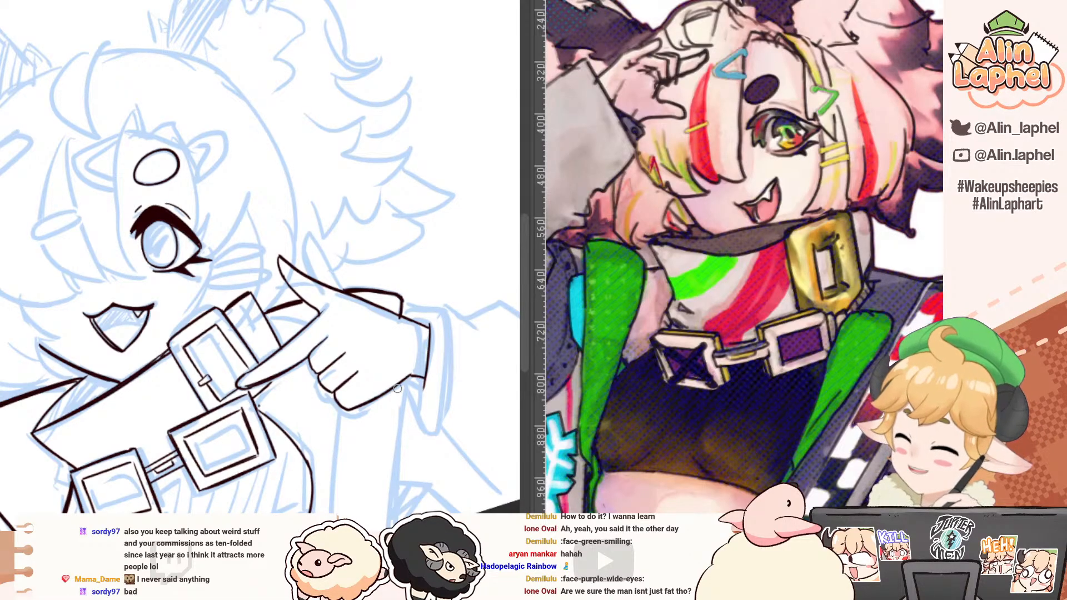
Step: Ink two parallel lines for the jacket's front edge from beneath the pointing hand down to the canvas edge
drag(396, 386, 392, 526)
mouse_move(344, 382)
mouse_down()
mouse_move(343, 356)
mouse_move(374, 516)
mouse_up()
key(ctrl+z)
drag(389, 268, 380, 277)
key(ctrl+z)
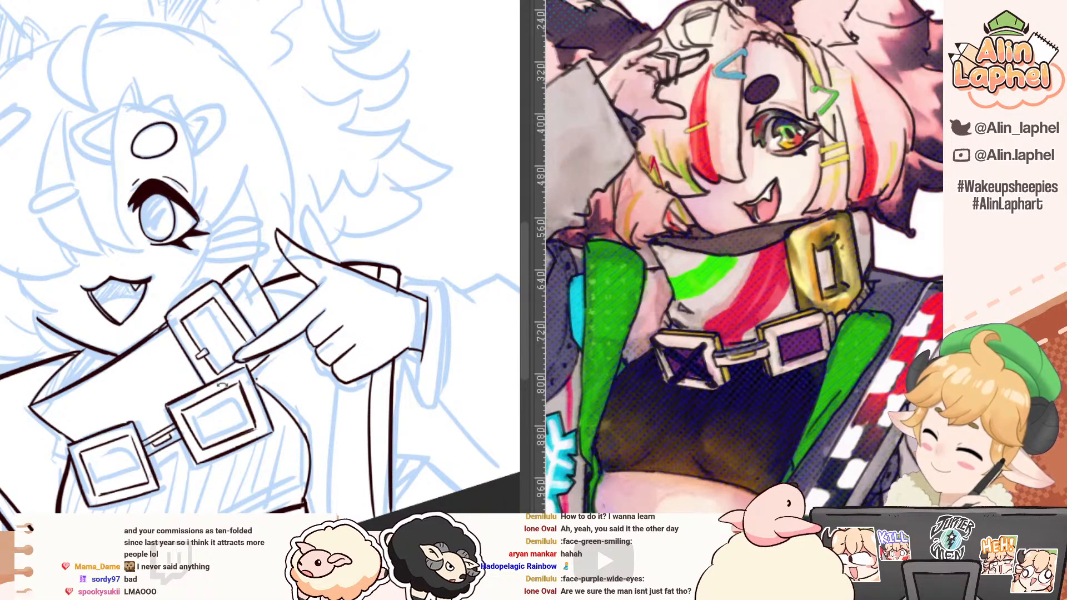
Step: Erase the torso's inked side line between the chest buckle and the pointing hand
drag(223, 384, 180, 316)
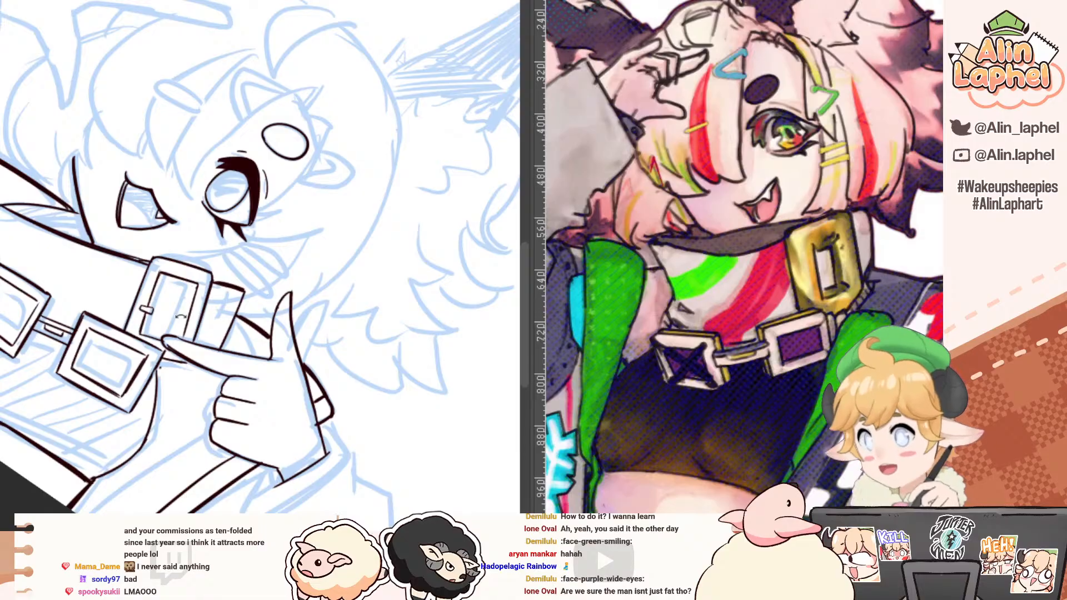
drag(81, 105, 84, 183)
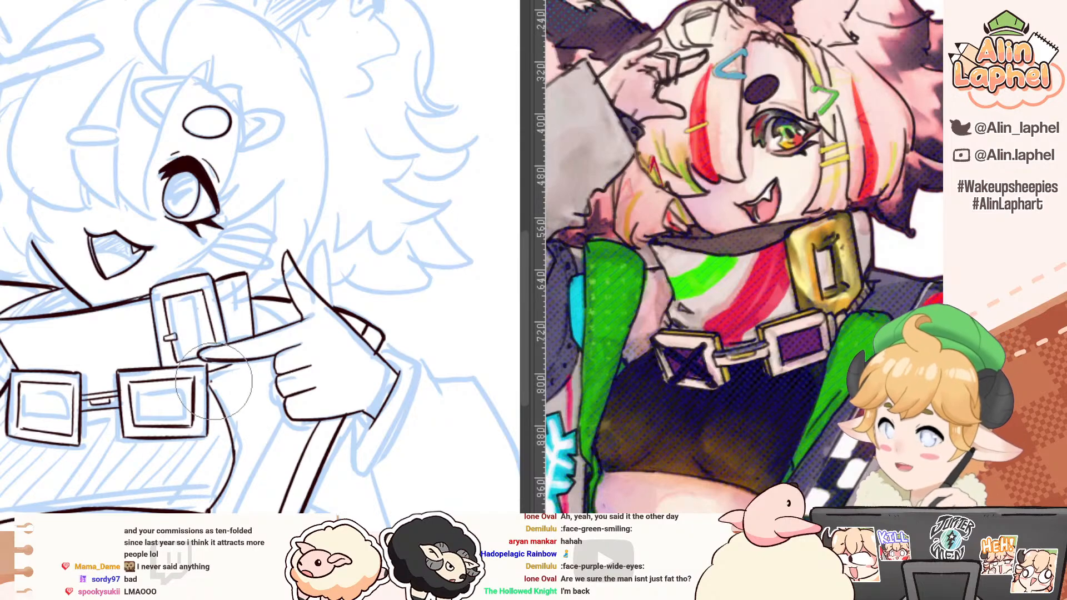
key(p)
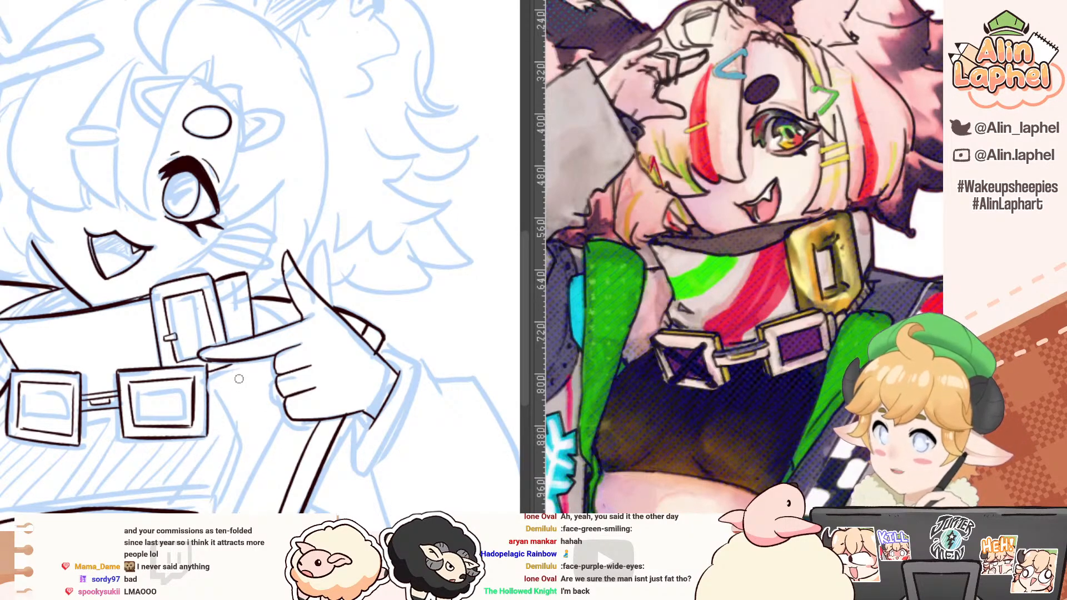
drag(227, 372, 242, 416)
key(ctrl+z)
mouse_move(206, 365)
mouse_down()
mouse_move(206, 420)
mouse_move(247, 362)
mouse_up()
key(ctrl+z)
key(ctrl+z)
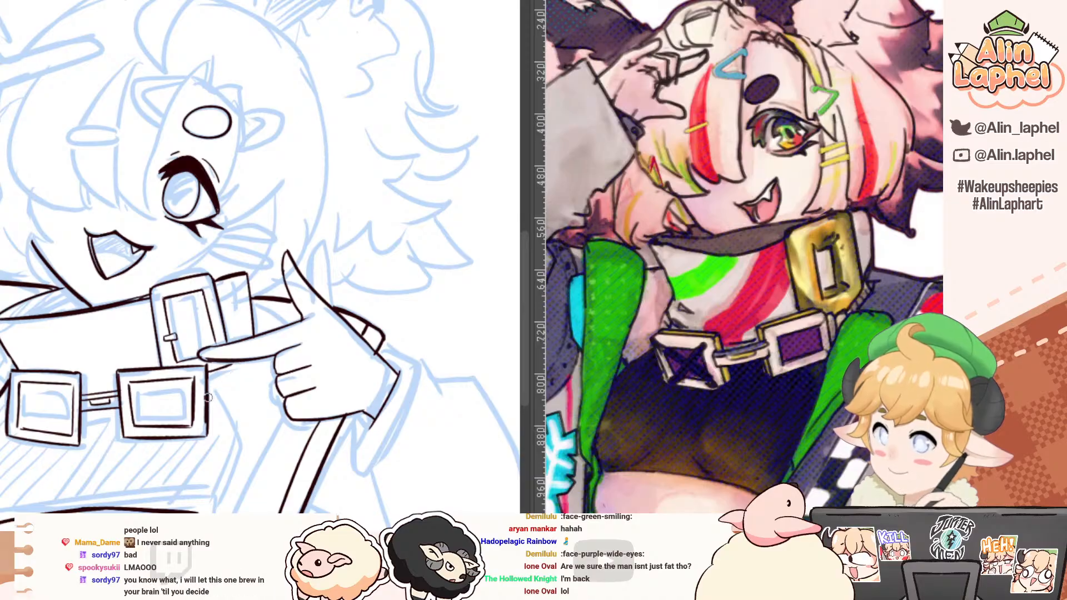
Step: Ink a short underarm line rising from the chest buckle's side to beneath the pointing finger
drag(209, 397, 244, 365)
drag(259, 414, 233, 350)
drag(110, 286, 102, 309)
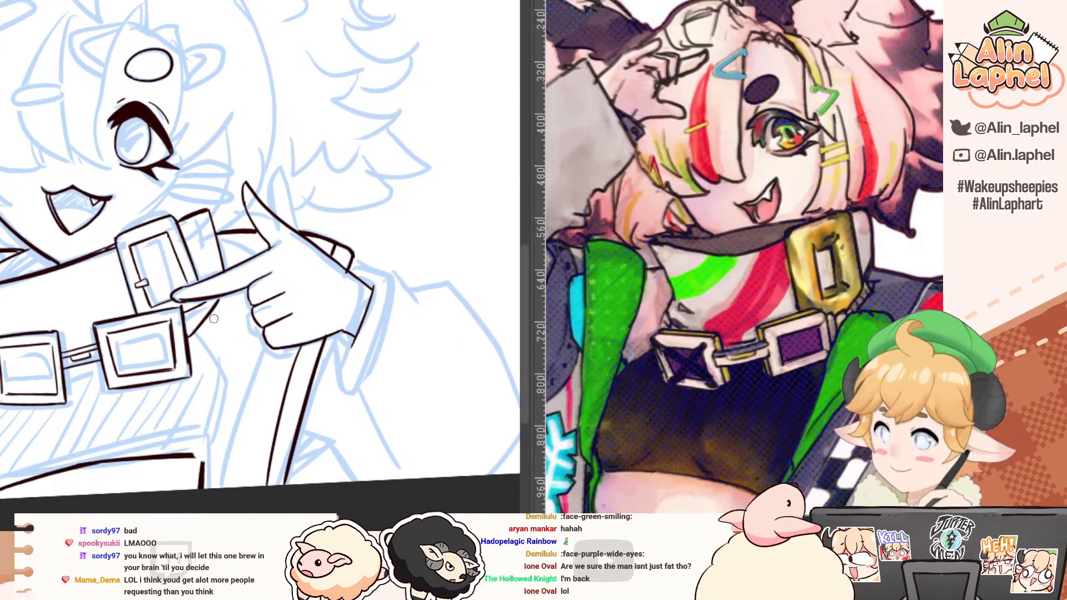
Step: Ink the torso's curved side line from the underarm down toward the top's hem
mouse_move(211, 317)
mouse_down()
mouse_move(242, 385)
mouse_move(235, 435)
mouse_up()
key(ctrl+z)
key(ctrl+z)
key(ctrl+z)
drag(243, 383, 220, 450)
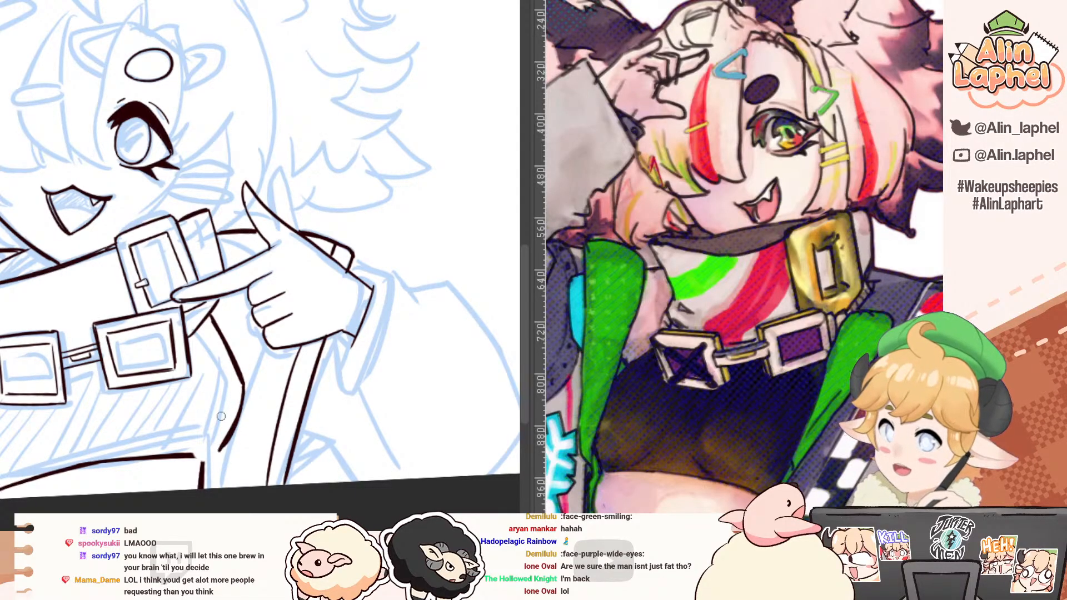
key(ctrl+z)
key(ctrl+y)
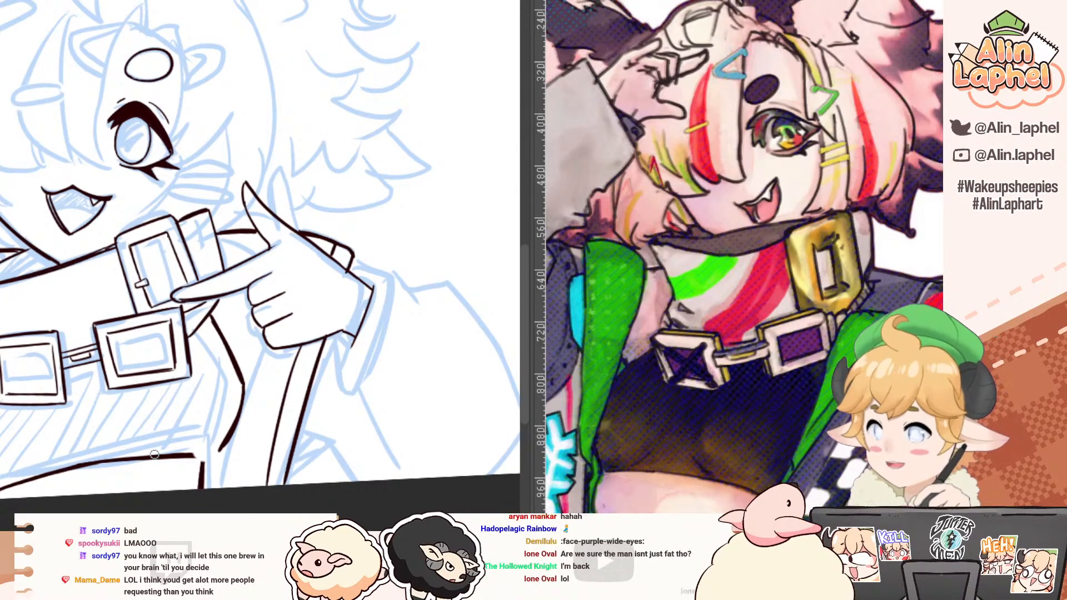
Step: Trim the torso's side curve with a smaller eraser and redraw its lower part to meet the hem
drag(231, 360, 239, 357)
key(e)
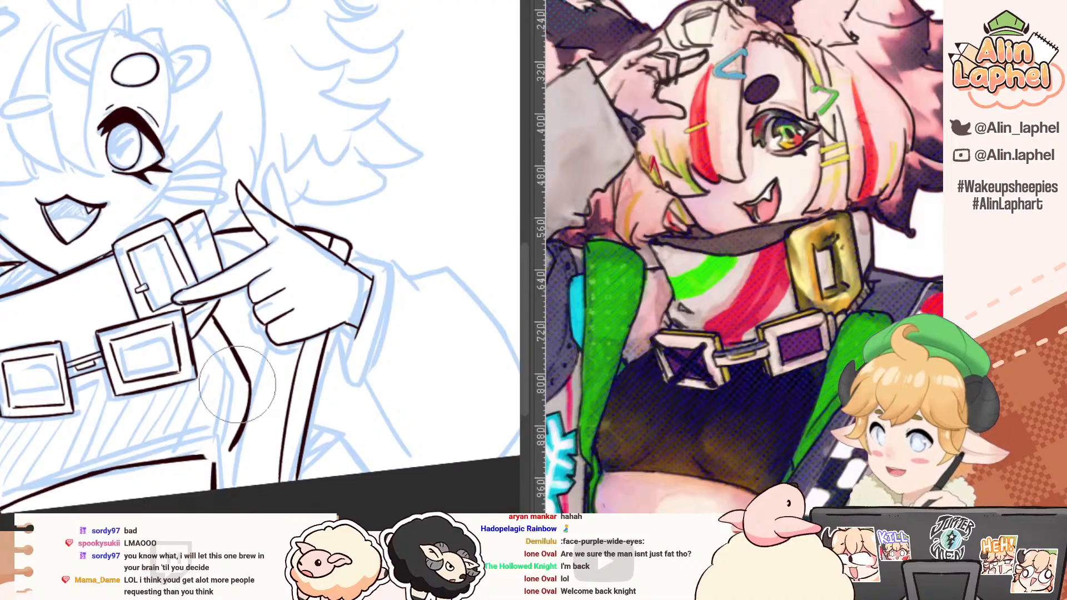
key([)
key([)
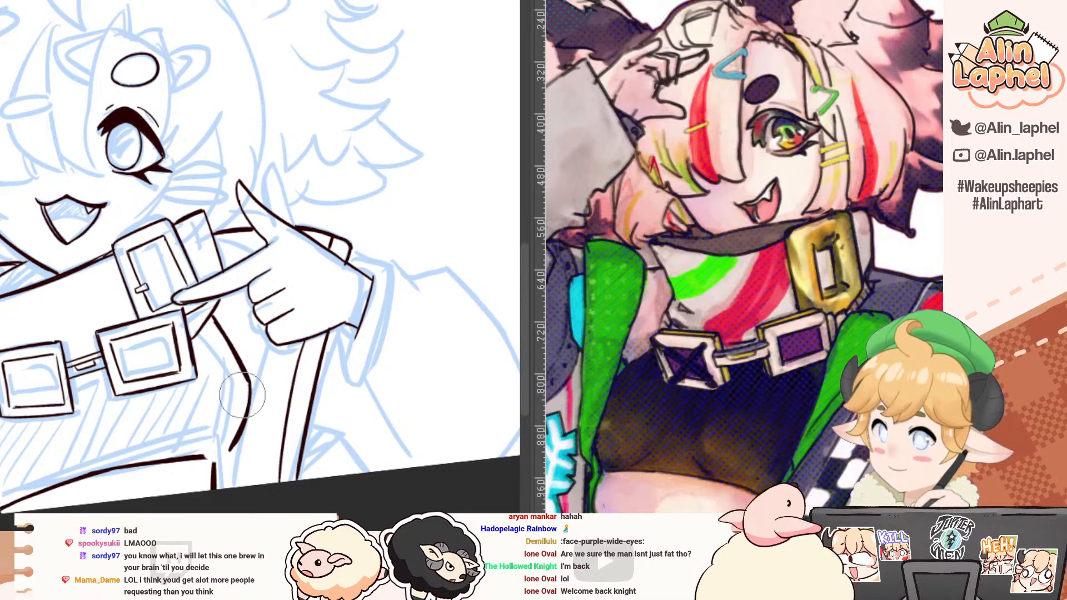
key(p)
mouse_move(243, 396)
mouse_down()
mouse_move(285, 396)
mouse_move(280, 450)
mouse_up()
key(ctrl+z)
drag(287, 384, 279, 448)
mouse_move(226, 405)
mouse_down()
mouse_move(56, 283)
mouse_move(36, 244)
mouse_move(34, 271)
mouse_move(92, 408)
mouse_move(245, 464)
mouse_move(252, 494)
mouse_up()
key(e)
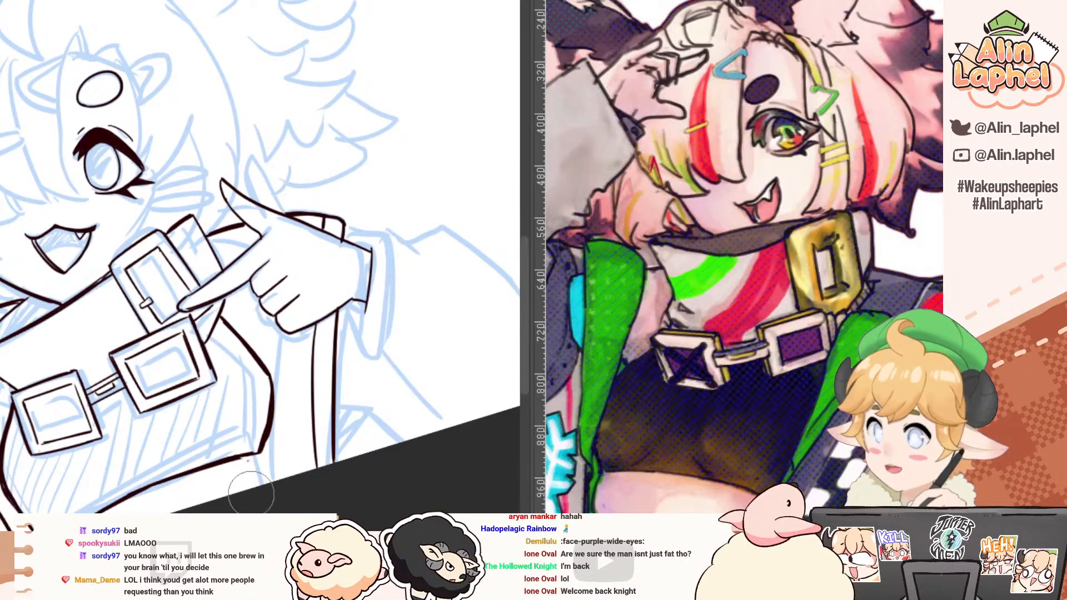
drag(66, 342, 113, 290)
drag(245, 417, 118, 441)
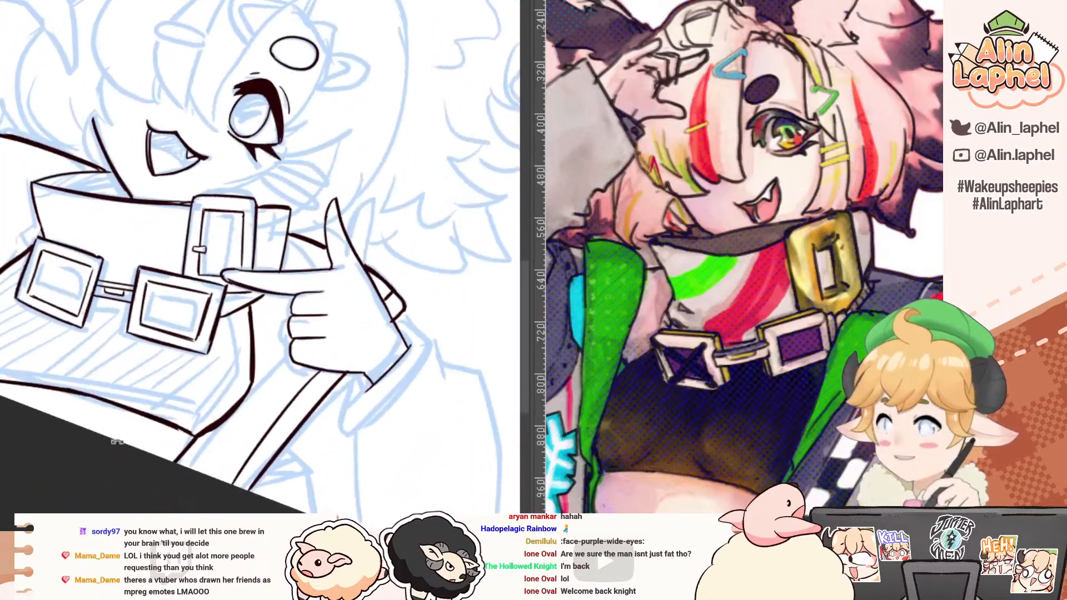
drag(33, 368, 60, 388)
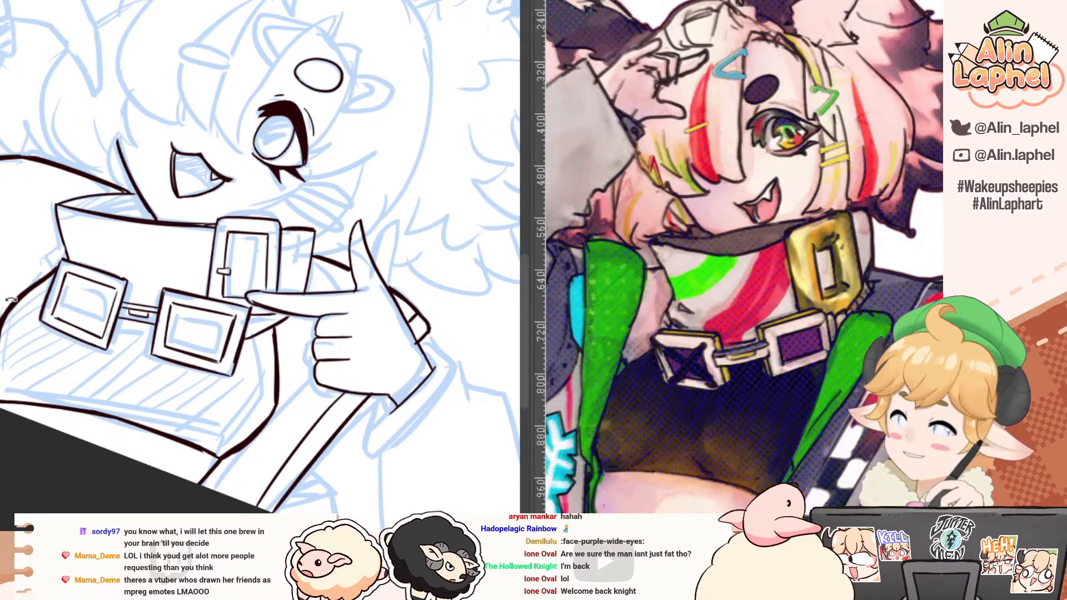
drag(25, 287, 13, 348)
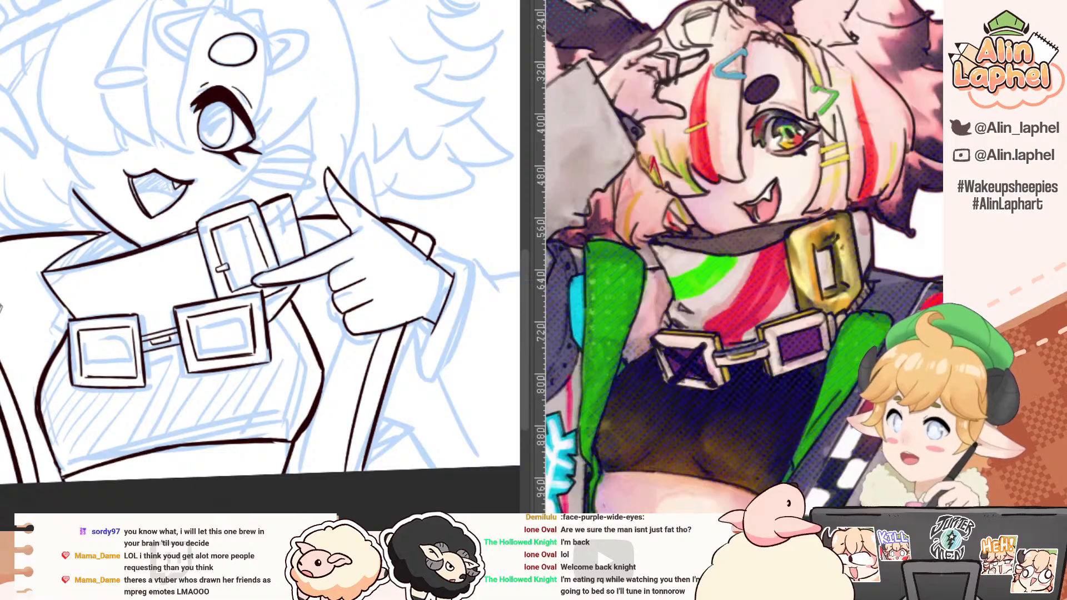
drag(1, 309, 52, 349)
scroll(50, 348, down, 2)
drag(17, 256, 47, 305)
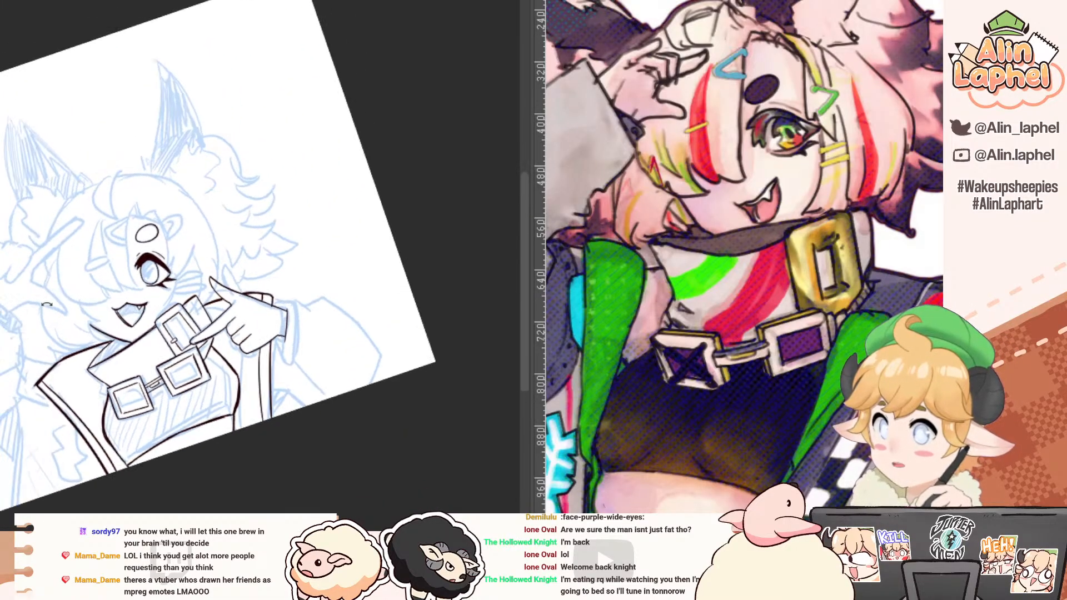
mouse_move(107, 345)
mouse_down()
mouse_move(171, 344)
mouse_move(104, 361)
mouse_up()
key(ctrl+z)
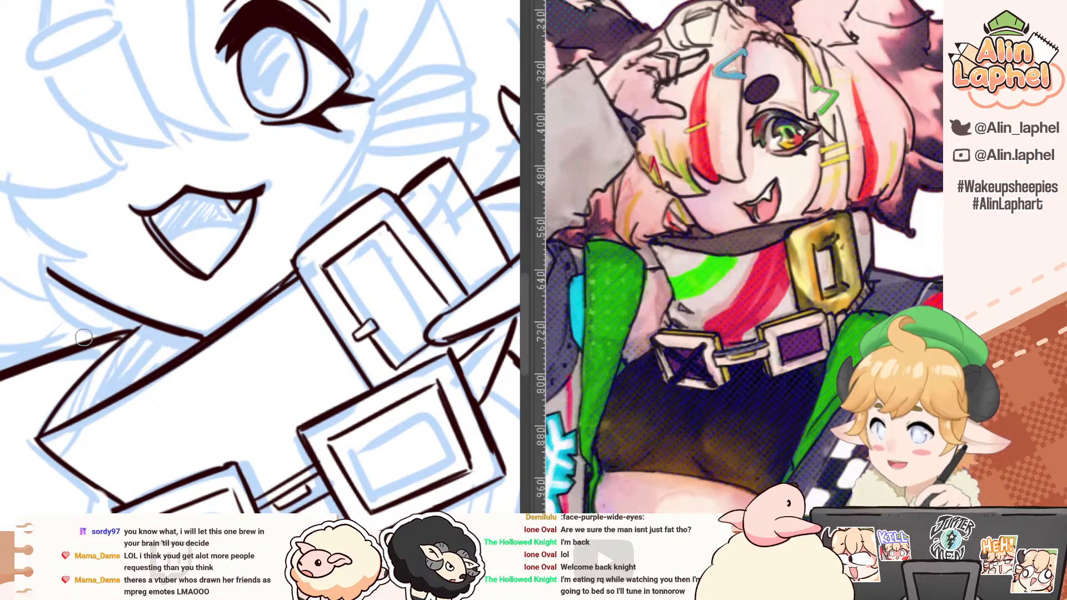
Step: Switch to the blank document and doodle a small red figure with an oval head, simple face and bent arms
click(2, 2)
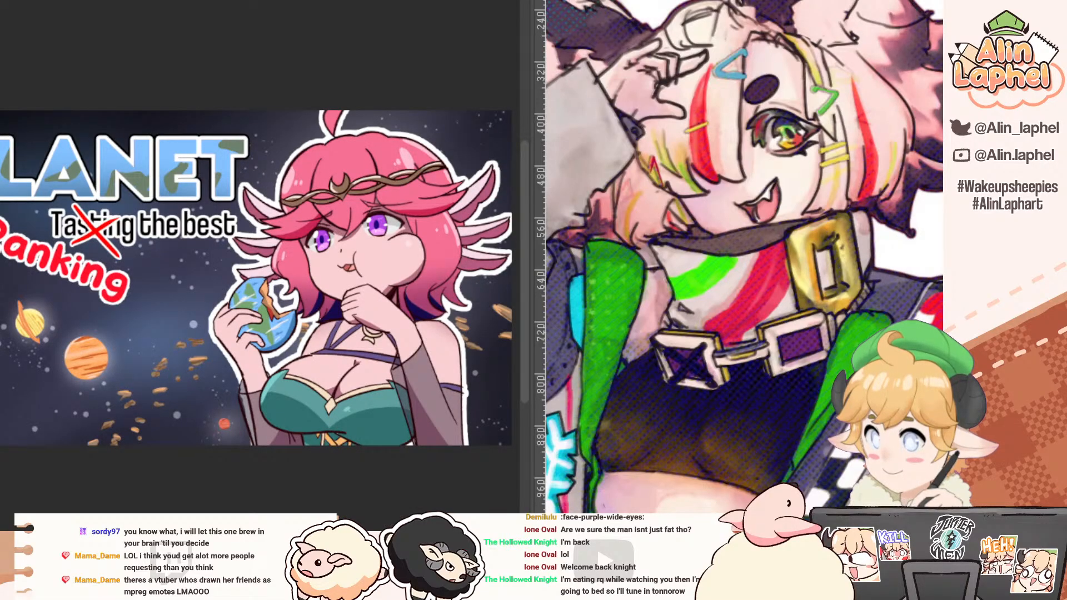
click(3, 2)
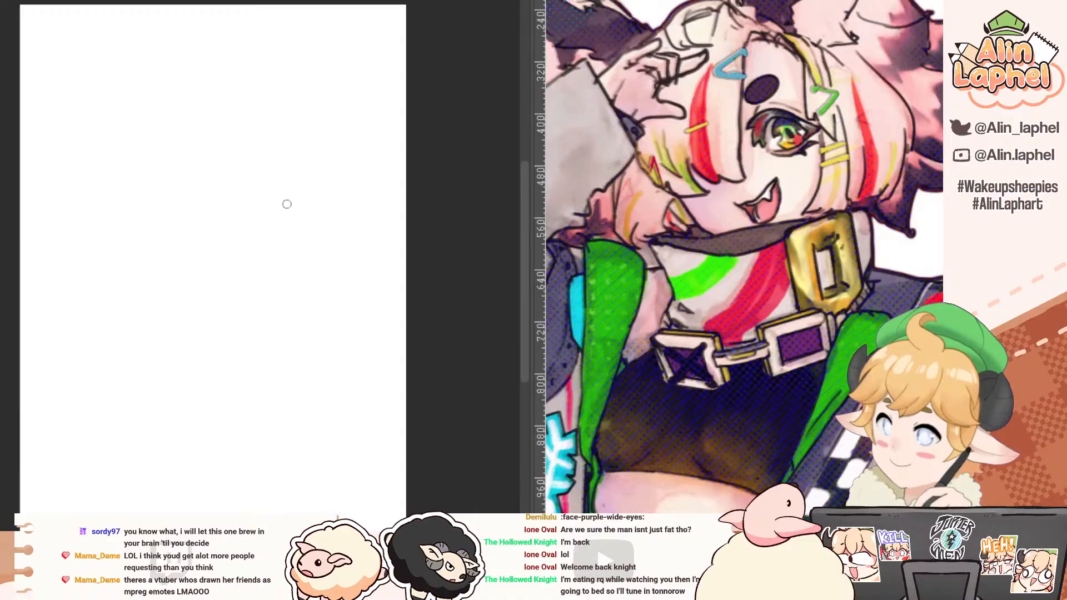
mouse_move(295, 183)
mouse_down()
mouse_move(304, 176)
mouse_move(327, 250)
mouse_move(302, 335)
mouse_up()
mouse_move(328, 274)
mouse_down()
mouse_move(340, 333)
mouse_move(265, 335)
mouse_up()
drag(307, 303, 273, 350)
drag(268, 306, 299, 341)
drag(329, 284, 302, 352)
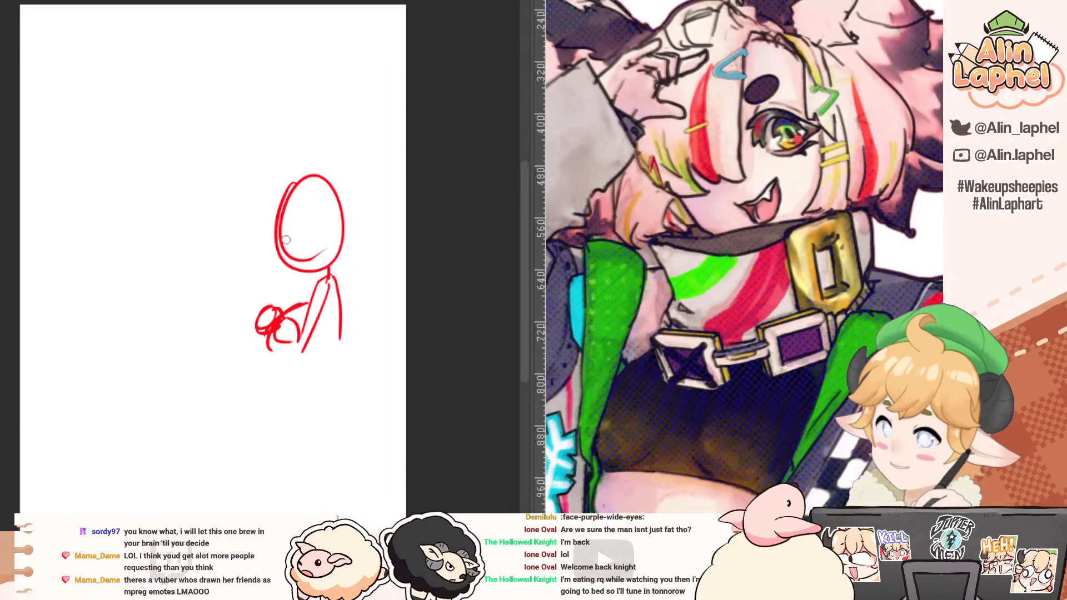
mouse_move(286, 239)
mouse_down()
mouse_move(315, 255)
mouse_move(305, 255)
mouse_up()
key(e)
key(p)
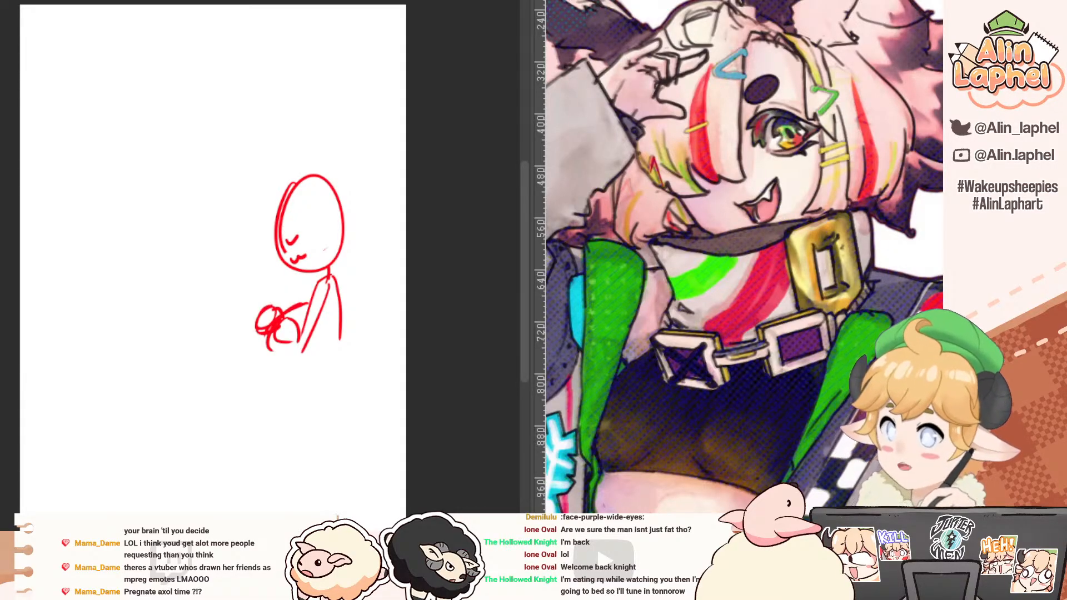
key(ctrl+Tab)
key(ctrl+Tab)
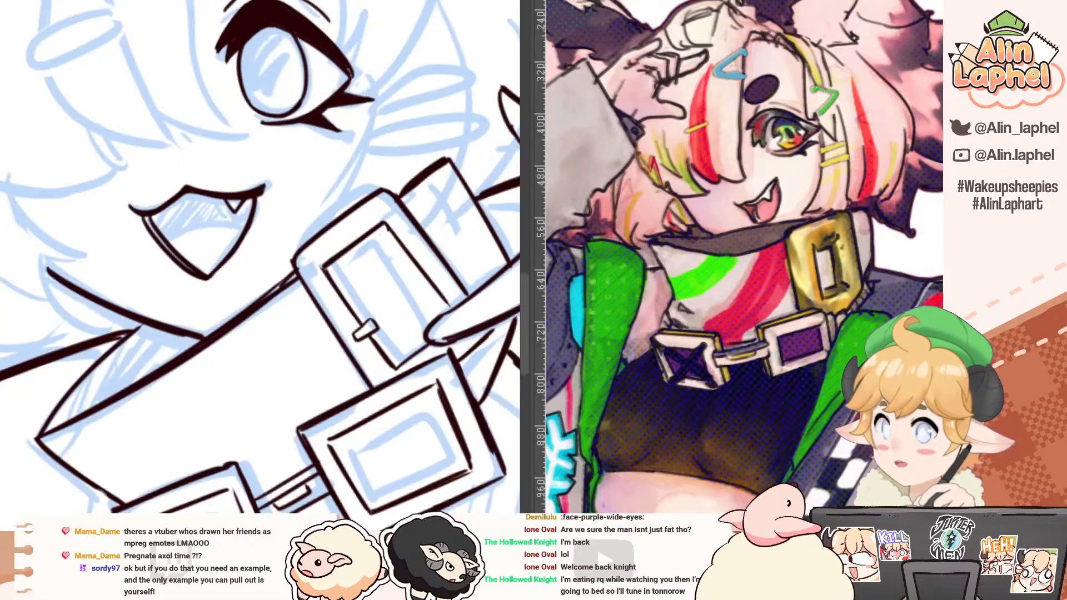
mouse_move(81, 136)
mouse_down()
mouse_move(77, 120)
mouse_move(50, 117)
mouse_move(69, 111)
mouse_up()
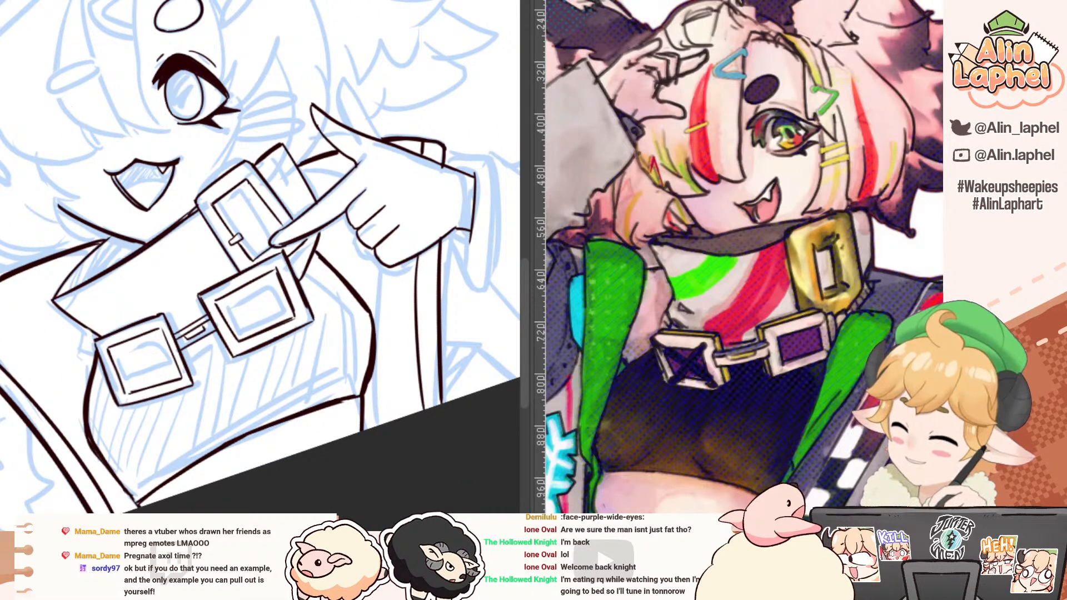
key(ctrl+Tab)
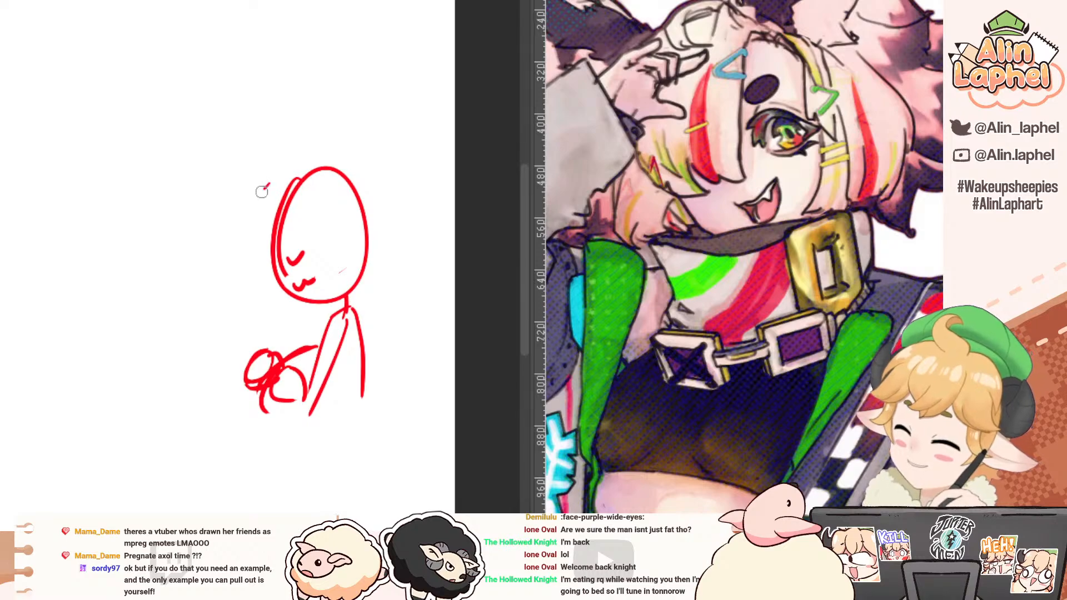
Step: Add bangs and side locks in red around the doodled figure's face
mouse_move(270, 184)
mouse_down()
mouse_move(261, 256)
mouse_move(305, 226)
mouse_move(354, 240)
mouse_up()
mouse_move(323, 185)
mouse_down()
mouse_move(334, 232)
mouse_move(318, 272)
mouse_move(336, 248)
mouse_up()
drag(354, 241, 332, 262)
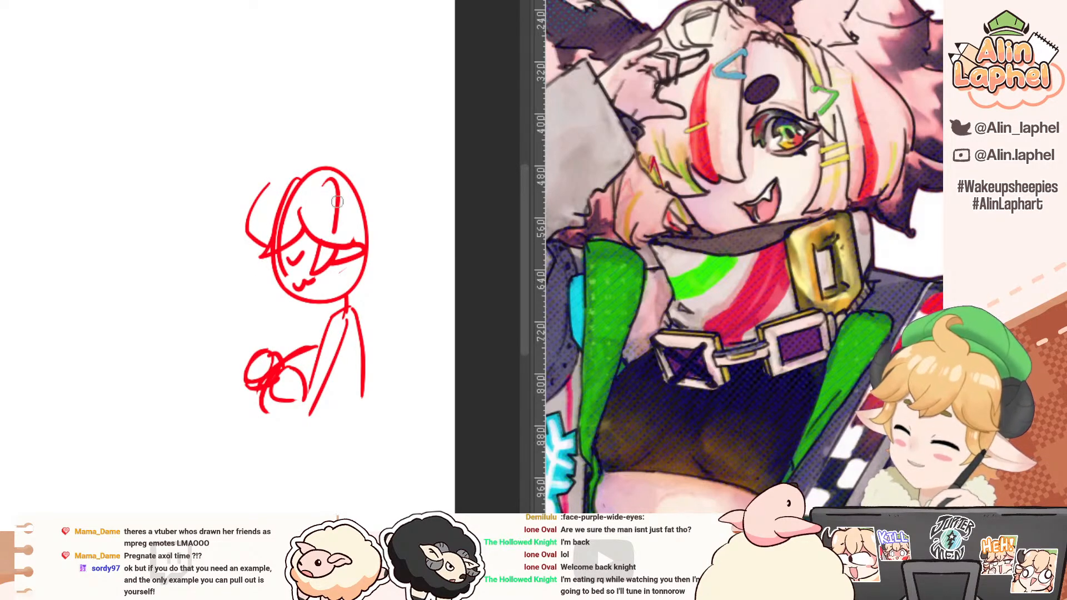
mouse_move(348, 183)
mouse_down()
mouse_move(343, 208)
mouse_move(362, 215)
mouse_up()
mouse_move(348, 182)
mouse_down()
mouse_move(347, 119)
mouse_move(364, 216)
mouse_up()
Step: Draw a tall cap with a brim on the red figure's head
drag(267, 184, 333, 176)
key(ctrl+z)
mouse_move(334, 176)
mouse_down()
mouse_move(257, 180)
mouse_move(320, 163)
mouse_up()
mouse_move(283, 162)
mouse_down()
mouse_move(278, 129)
mouse_move(349, 124)
mouse_up()
drag(349, 123, 362, 166)
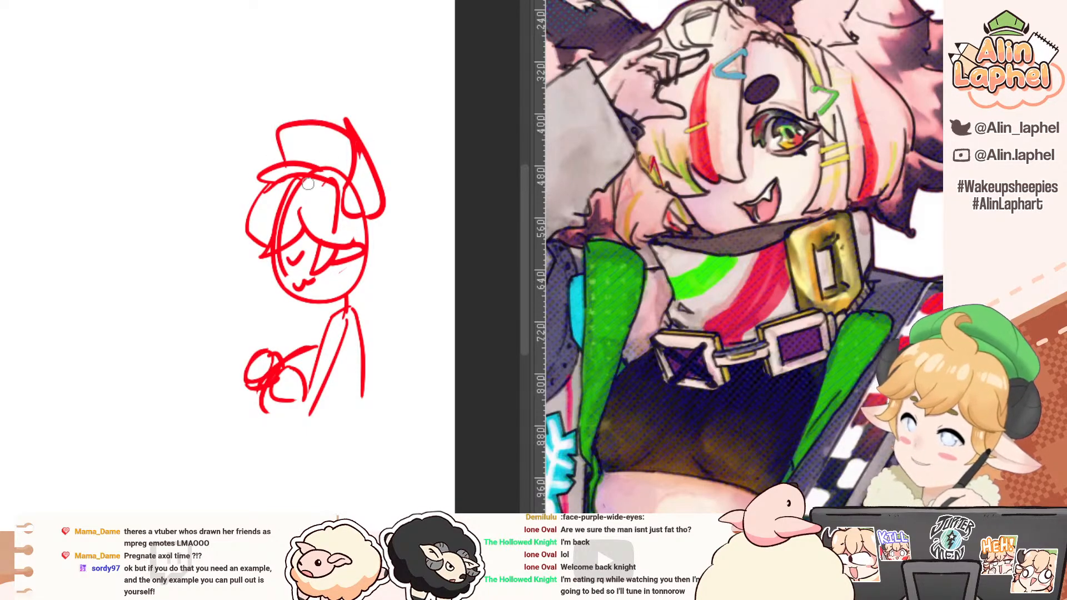
Step: Sketch the red figure's back hair, collar and short sleeve
mouse_move(369, 211)
mouse_down()
mouse_move(380, 245)
mouse_move(370, 283)
mouse_move(334, 290)
mouse_up()
mouse_move(333, 290)
mouse_down()
mouse_move(345, 274)
mouse_move(370, 283)
mouse_move(339, 300)
mouse_move(356, 290)
mouse_move(378, 330)
mouse_move(315, 333)
mouse_up()
drag(375, 319, 371, 367)
drag(330, 319, 311, 348)
drag(311, 348, 368, 369)
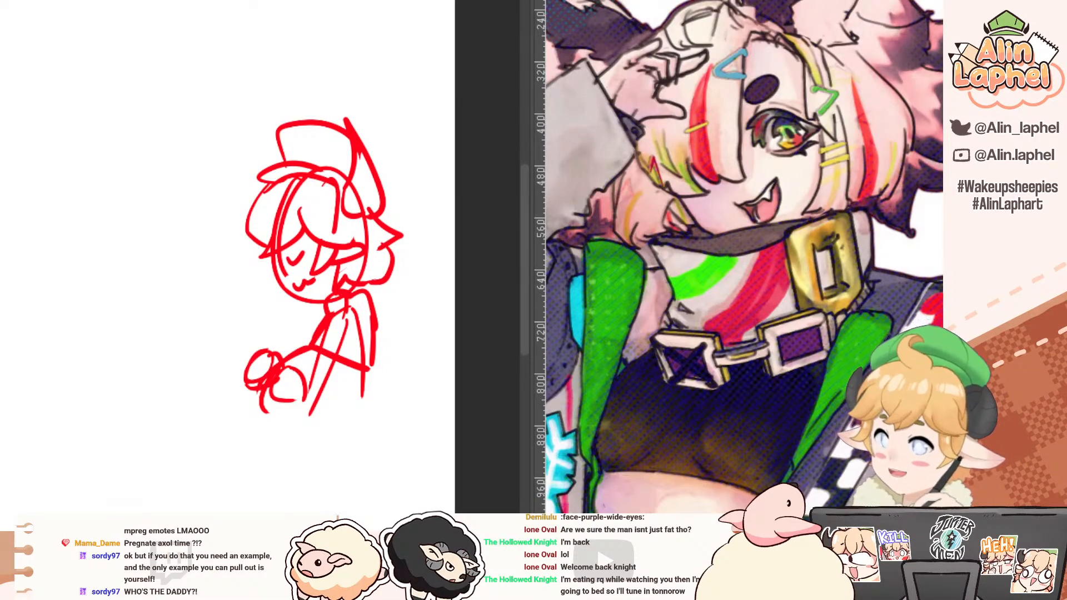
Step: Return to the bust sketch and ink the pointed hair lock beside the character's cheek
click(25, 1)
mouse_move(49, 171)
mouse_down()
mouse_move(126, 113)
mouse_move(124, 79)
mouse_move(243, 72)
mouse_move(257, 138)
mouse_move(287, 117)
mouse_up()
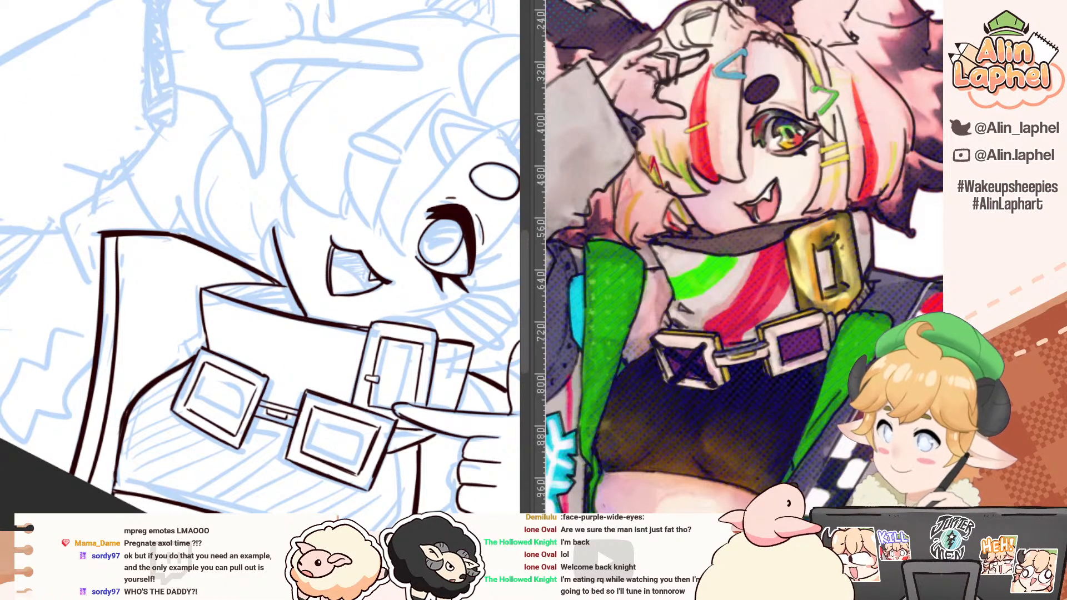
drag(291, 182, 299, 247)
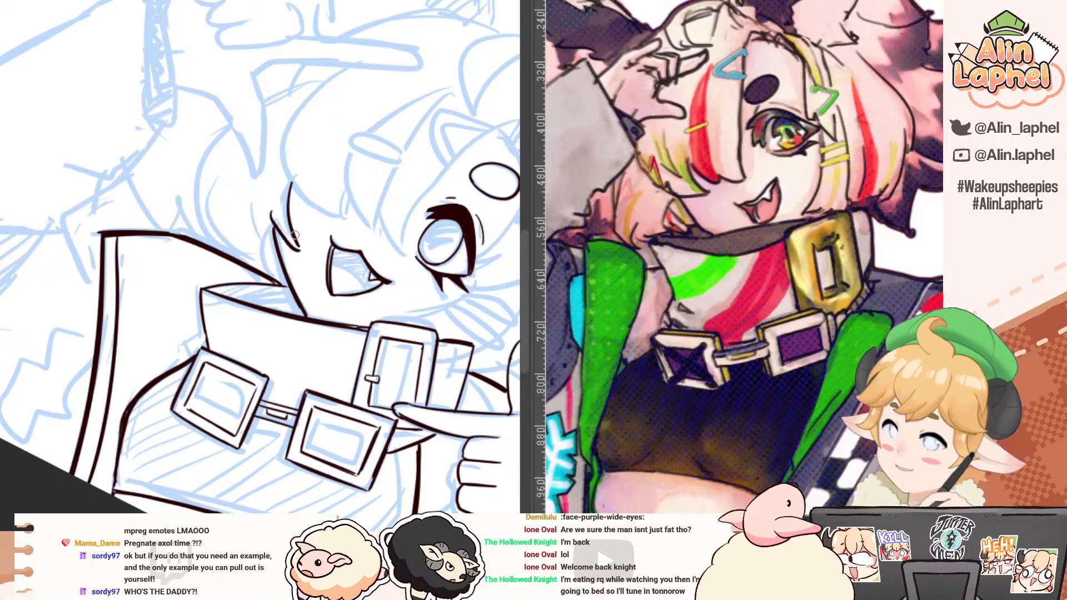
drag(265, 214, 300, 247)
Step: Ink the long outer curve of the side hair down to the jacket's shoulder
mouse_move(230, 126)
mouse_down()
mouse_move(192, 201)
mouse_move(225, 246)
mouse_up()
key(ctrl+z)
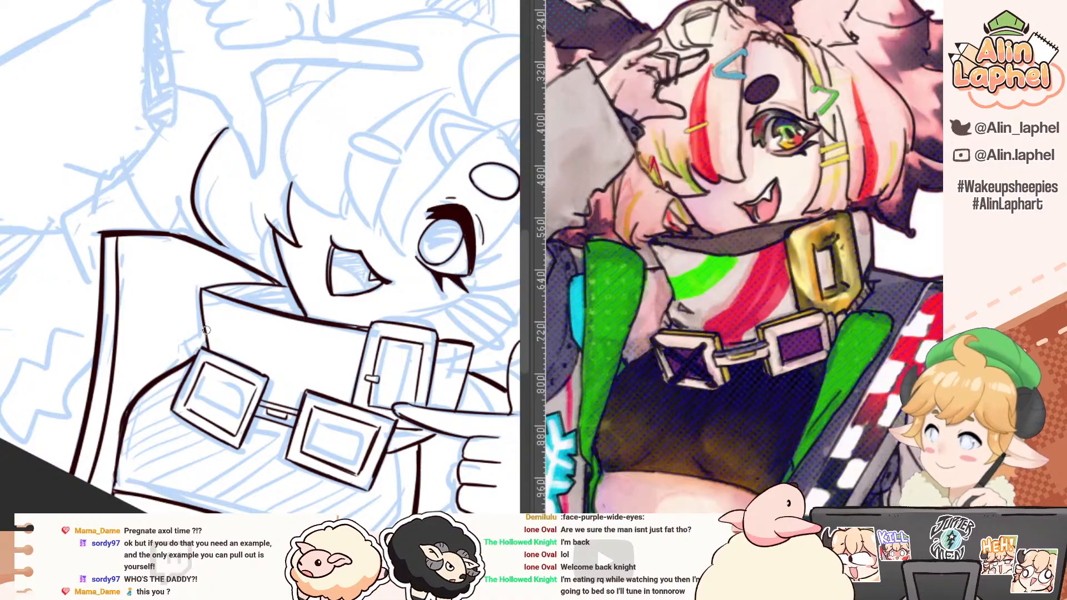
drag(147, 182, 354, 218)
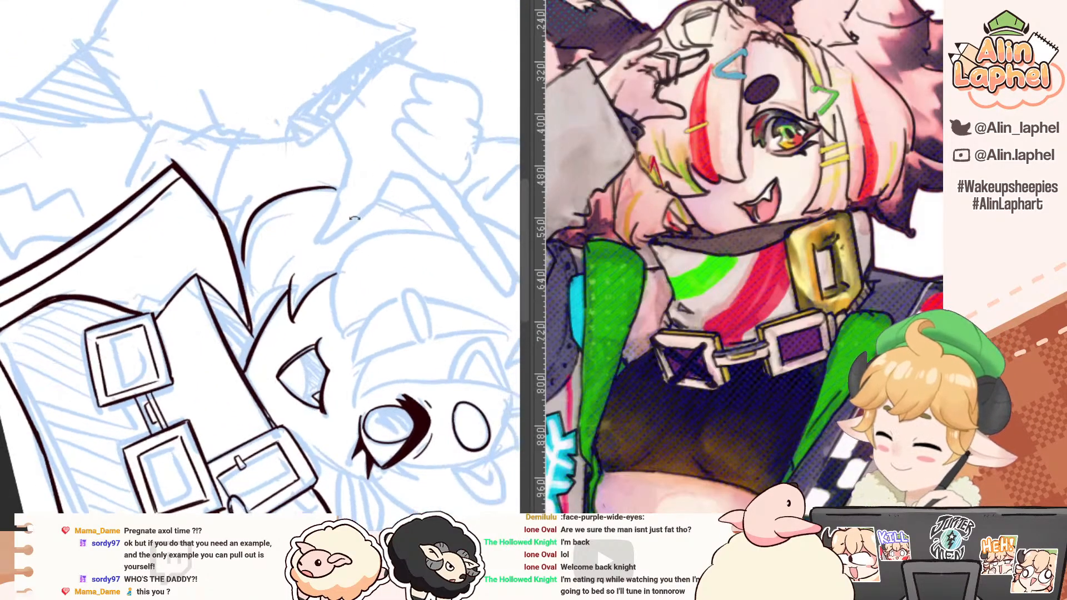
Step: Ink a short inner strand line inside the side hair beside the jacket's shoulder
drag(259, 229, 245, 264)
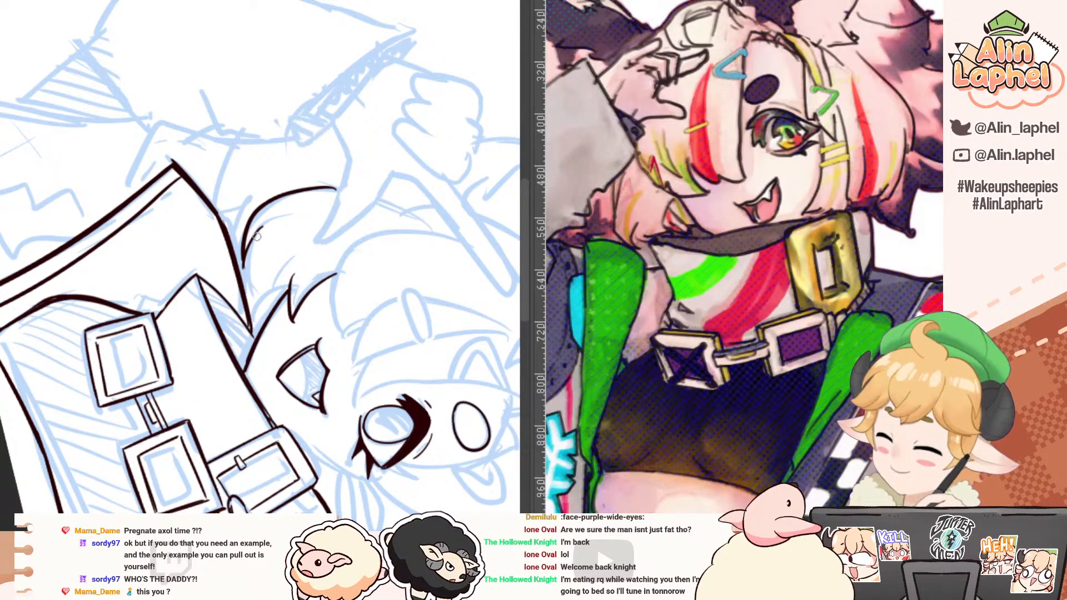
key(ctrl+z)
drag(257, 236, 255, 310)
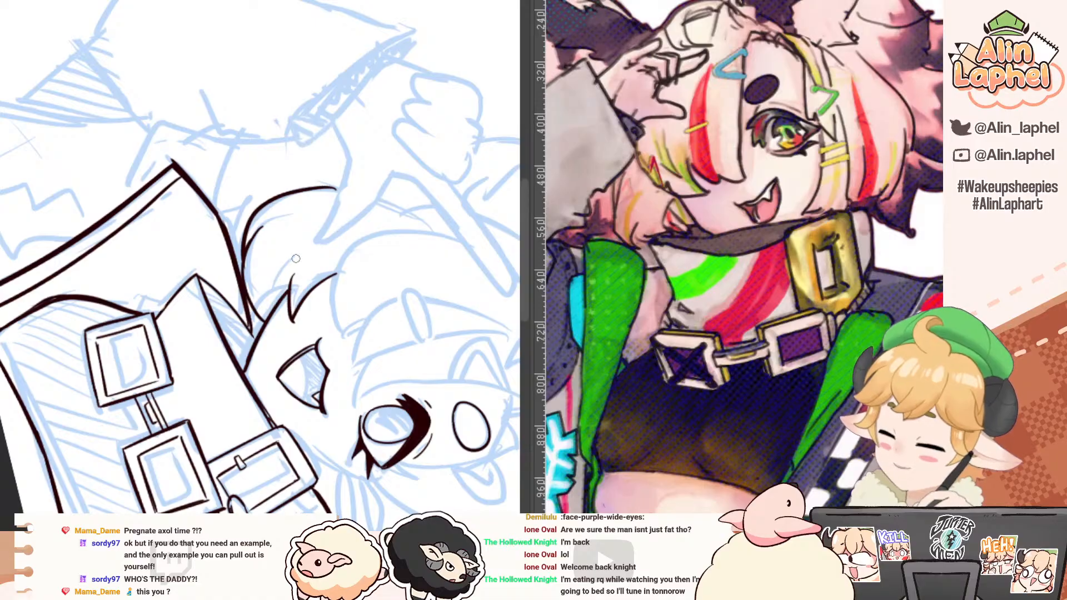
drag(162, 135, 83, 303)
drag(97, 158, 57, 334)
mouse_move(239, 216)
mouse_down()
mouse_move(207, 274)
mouse_move(206, 304)
mouse_move(237, 339)
mouse_move(204, 290)
mouse_move(212, 324)
mouse_up()
key(ctrl+z)
key(ctrl+z)
key(ctrl+z)
key(ctrl+z)
Step: Ink the long outer curve of the large front bang and the pointed tip it ends in above the mouth
mouse_move(192, 252)
mouse_down()
mouse_move(170, 241)
mouse_move(162, 274)
mouse_move(198, 310)
mouse_move(172, 345)
mouse_up()
drag(172, 305, 195, 381)
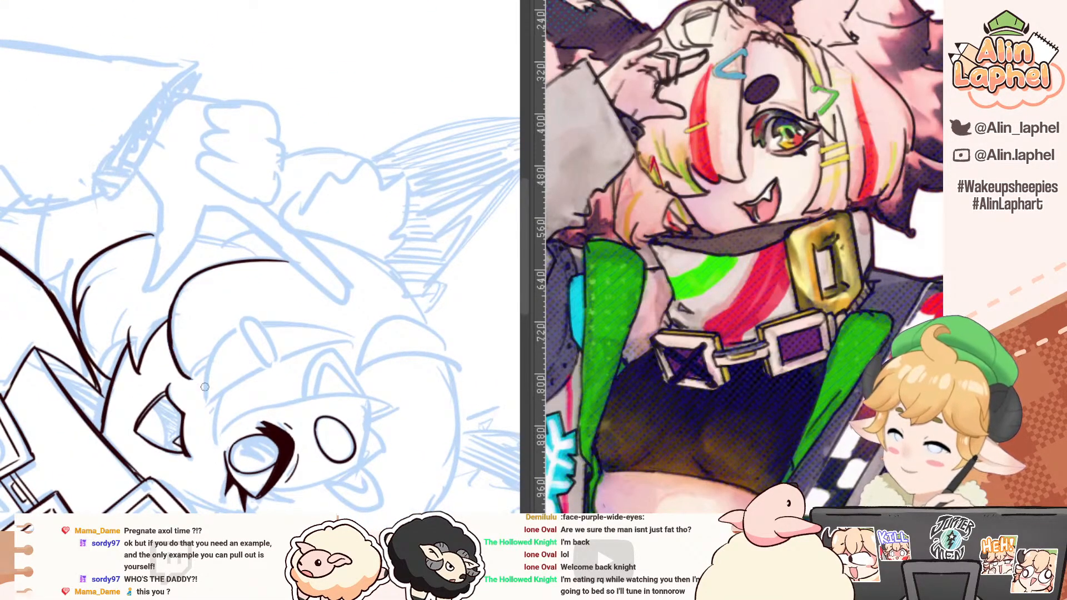
key(ctrl+z)
drag(171, 333, 193, 378)
drag(146, 304, 223, 359)
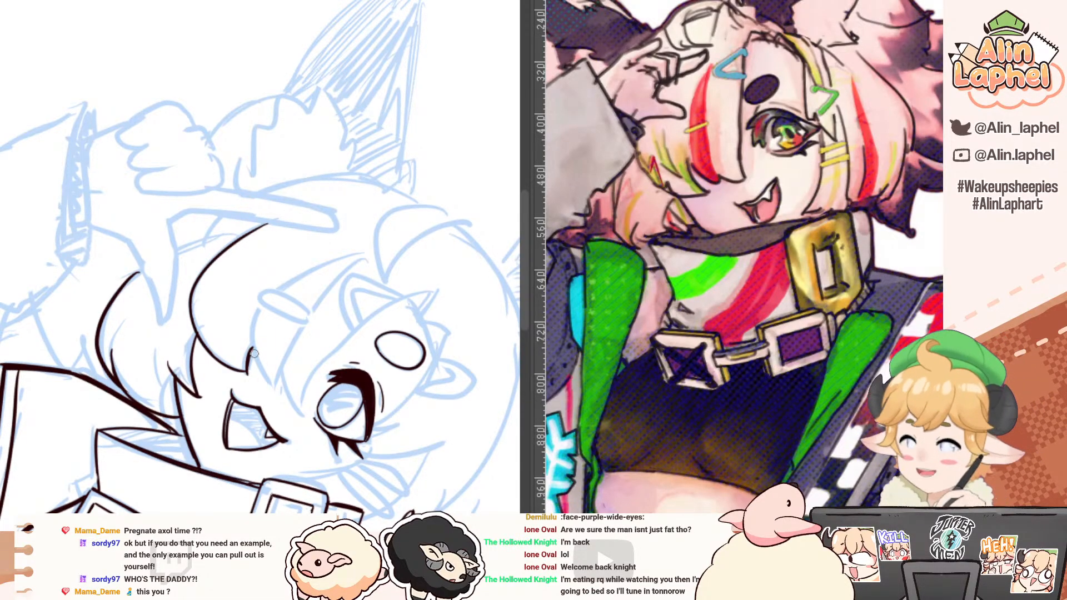
Step: Ink both edges of the next bang lock, from its tip near the mouth up to the sketched bar-shaped hair clip
mouse_move(171, 368)
mouse_down()
mouse_move(146, 311)
mouse_move(145, 206)
mouse_up()
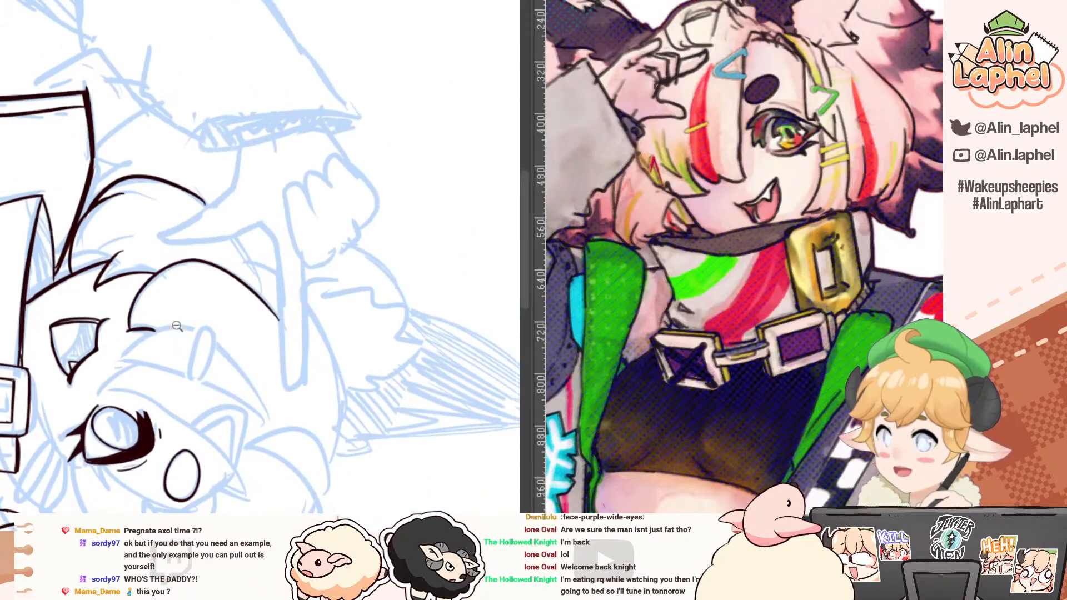
scroll(118, 336, up, 5)
key(e)
key(p)
mouse_move(44, 244)
mouse_down()
mouse_move(55, 345)
mouse_move(167, 441)
mouse_up()
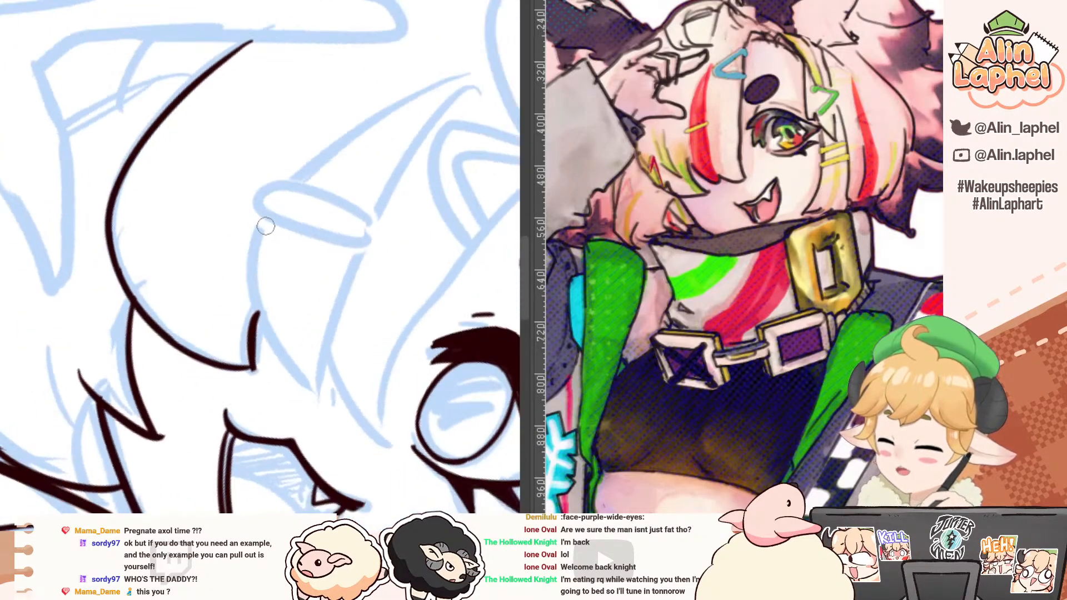
mouse_move(264, 219)
mouse_down()
mouse_move(259, 324)
mouse_move(326, 392)
mouse_up()
mouse_move(359, 248)
mouse_down()
mouse_move(330, 311)
mouse_move(344, 372)
mouse_move(329, 393)
mouse_up()
key(ctrl+z)
drag(236, 171, 215, 352)
mouse_move(136, 309)
mouse_down()
mouse_move(138, 342)
mouse_move(184, 410)
mouse_move(133, 265)
mouse_move(194, 272)
mouse_up()
key(ctrl+z)
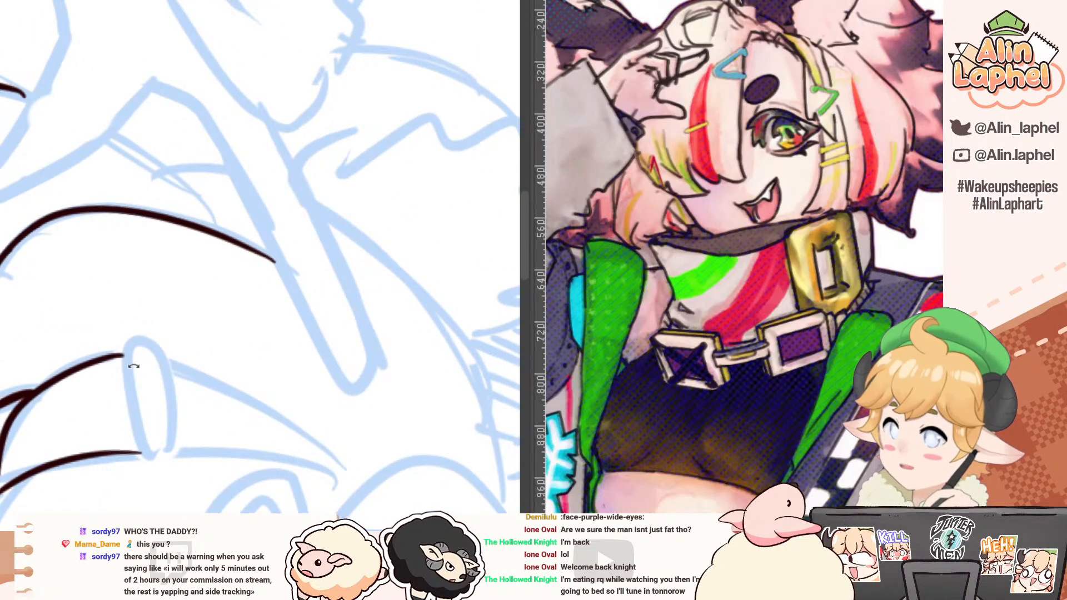
Step: Ink the narrow rectangular outline of the bar-shaped hair clip across the bang lock
drag(125, 347, 149, 471)
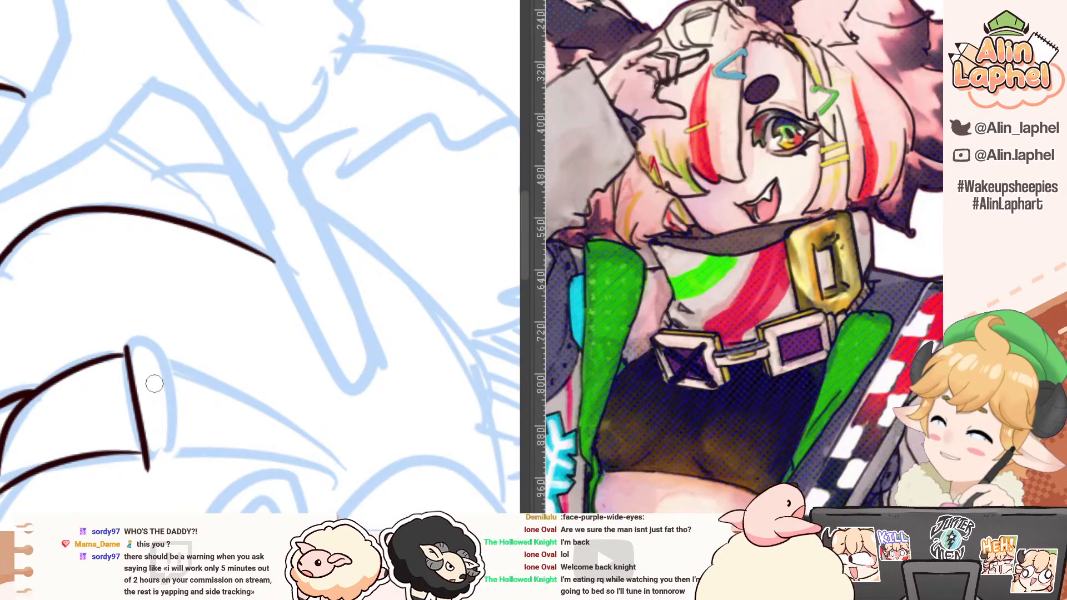
key(ctrl+z)
mouse_move(131, 347)
mouse_down()
mouse_move(158, 343)
mouse_move(169, 439)
mouse_up()
key(ctrl+z)
key(ctrl+z)
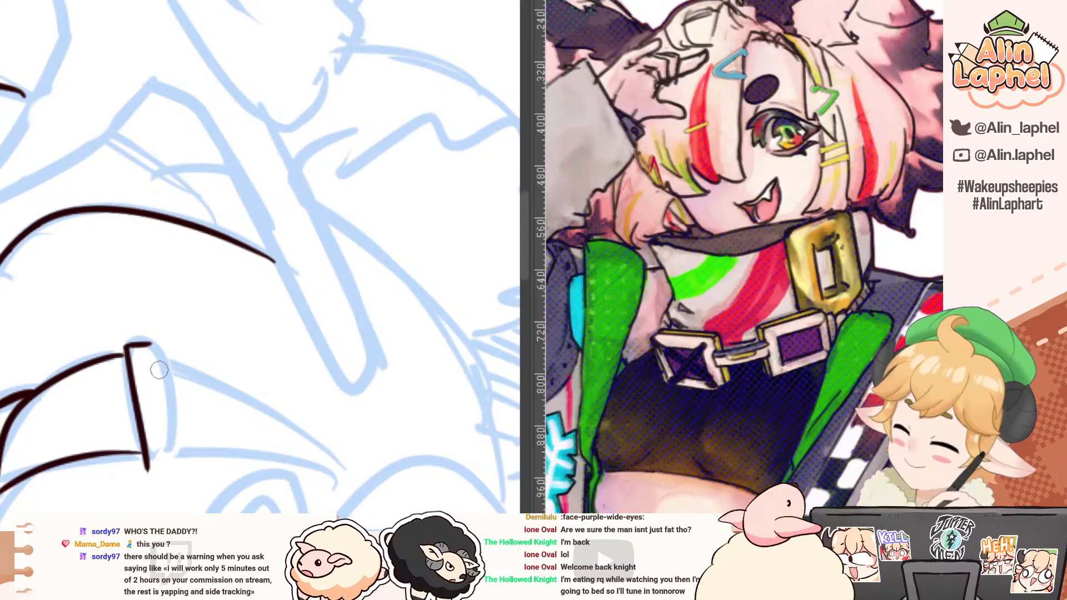
mouse_move(151, 344)
mouse_down()
mouse_move(171, 462)
mouse_move(161, 465)
mouse_move(172, 463)
mouse_up()
mouse_move(84, 345)
mouse_down()
mouse_move(54, 310)
mouse_move(139, 356)
mouse_up()
Step: Ink the two curved edges of the lock above the bar clip so they meet in a sharp point
mouse_move(119, 268)
mouse_down()
mouse_move(146, 397)
mouse_move(141, 479)
mouse_up()
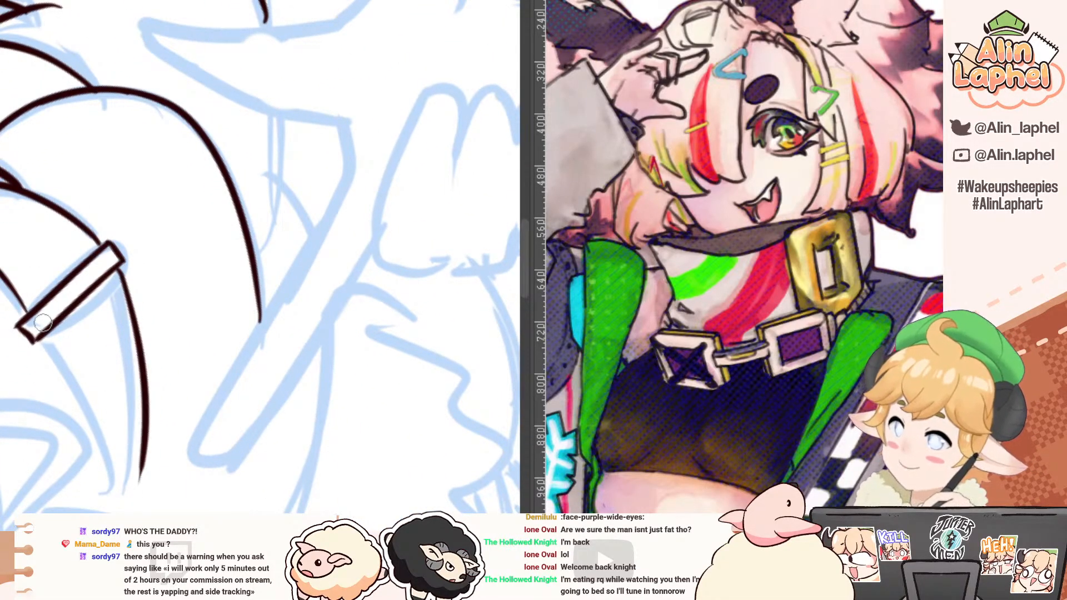
drag(43, 337, 121, 511)
key(ctrl+z)
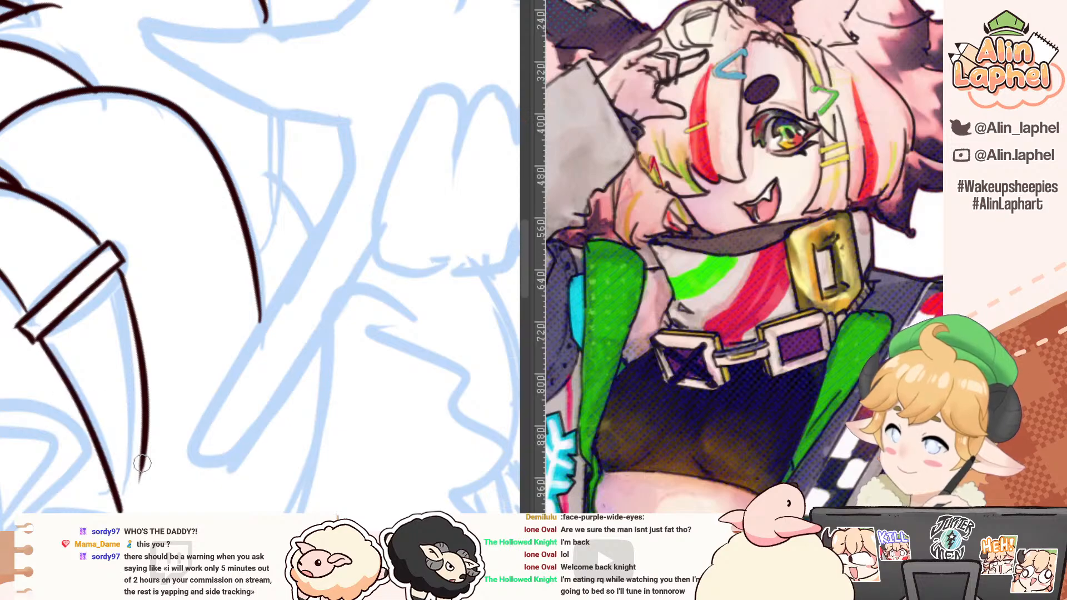
drag(144, 448, 123, 508)
drag(143, 457, 122, 511)
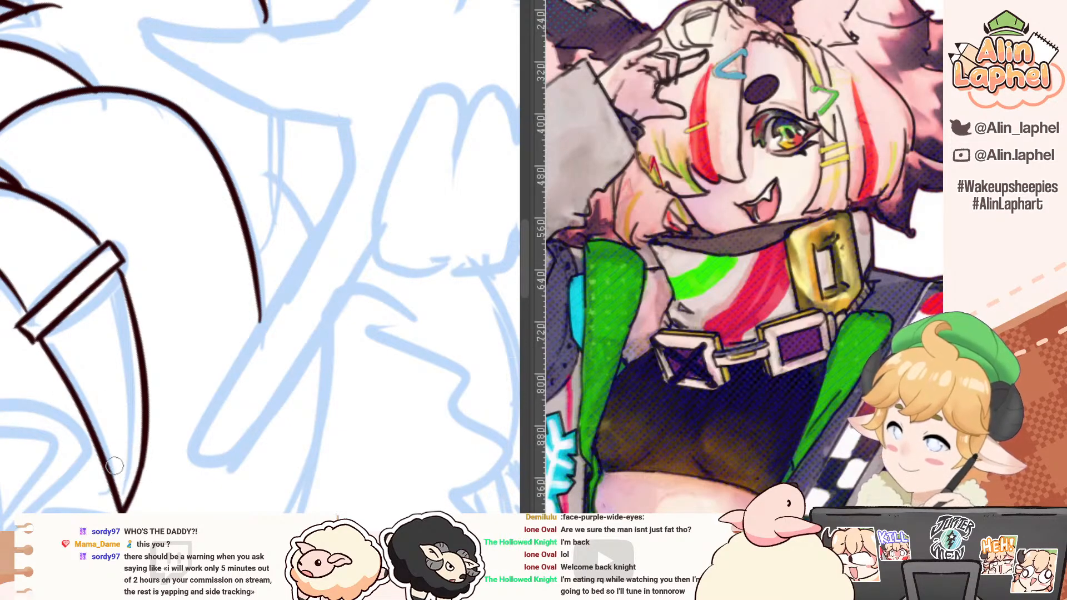
Step: Finish the lower tip of the clipped bang lock between the mouth and the open eye
scroll(115, 466, down, 5)
mouse_move(222, 195)
mouse_down()
mouse_move(144, 208)
mouse_move(124, 271)
mouse_move(67, 266)
mouse_up()
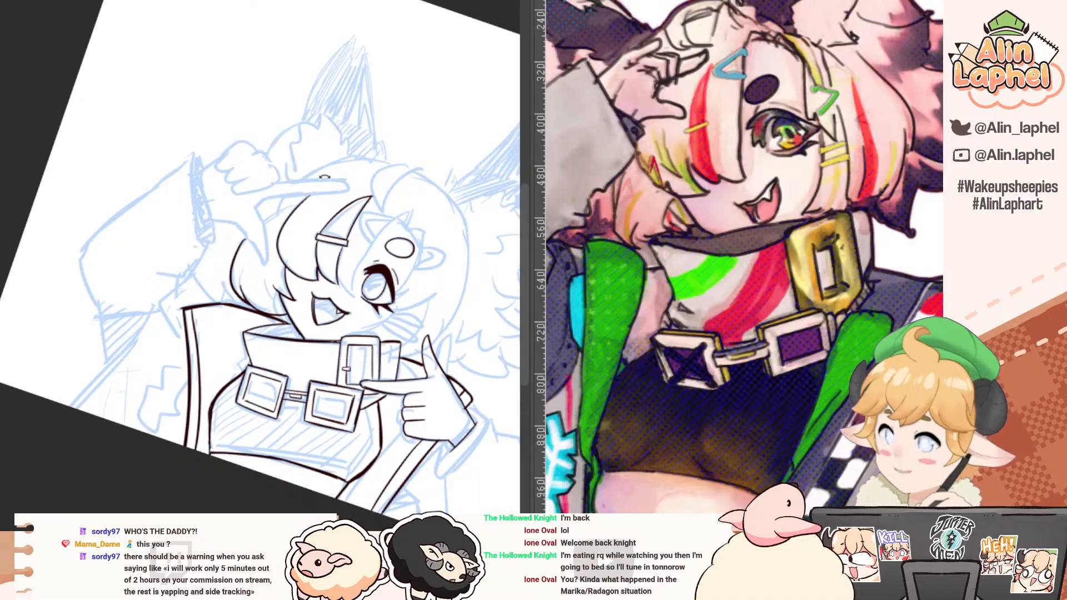
scroll(324, 177, up, 5)
drag(309, 319, 332, 371)
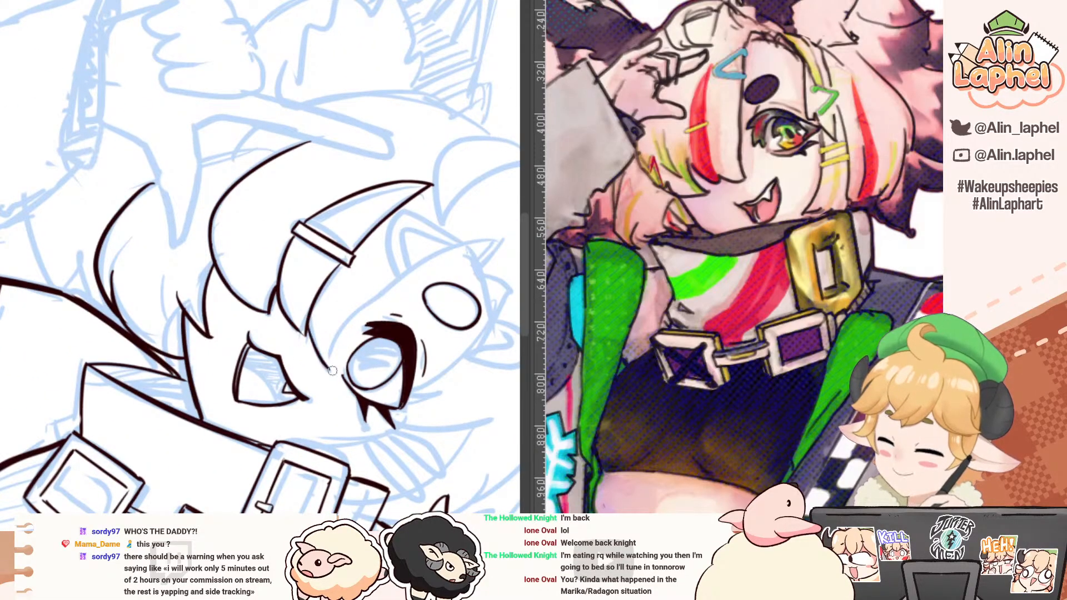
mouse_move(154, 179)
mouse_down()
mouse_move(129, 199)
mouse_move(106, 304)
mouse_up()
Step: Ink the long curved bang edge that runs past the open eye and the oval eyebrow
drag(193, 159, 197, 353)
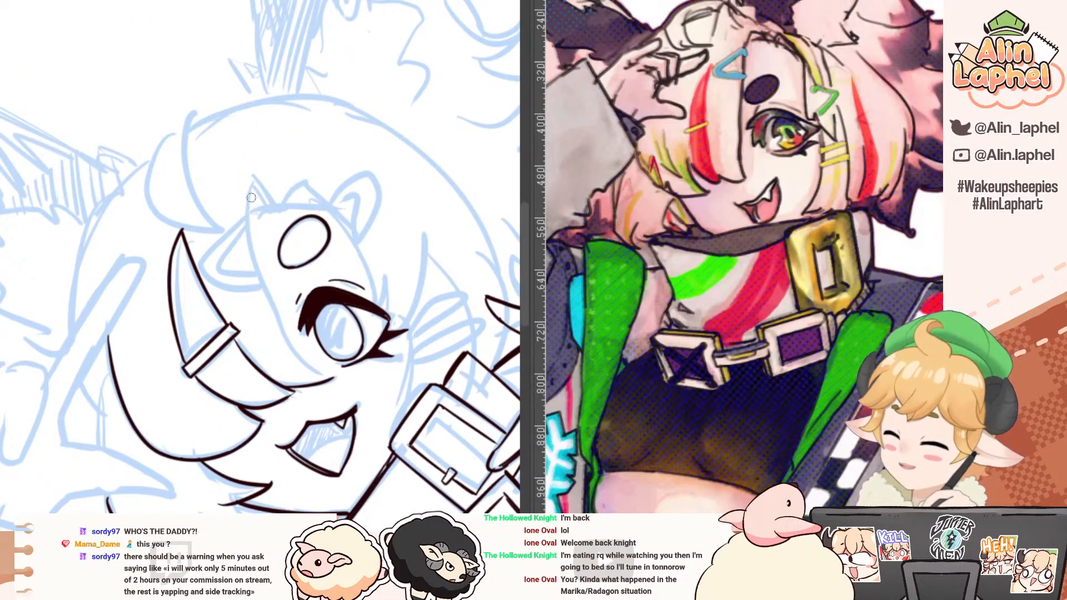
mouse_move(259, 173)
mouse_down()
mouse_move(269, 313)
mouse_move(298, 342)
mouse_move(262, 309)
mouse_move(332, 342)
mouse_move(250, 261)
mouse_move(332, 368)
mouse_up()
key(ctrl+z)
key(ctrl+z)
mouse_move(170, 258)
mouse_down()
mouse_move(199, 214)
mouse_move(294, 229)
mouse_up()
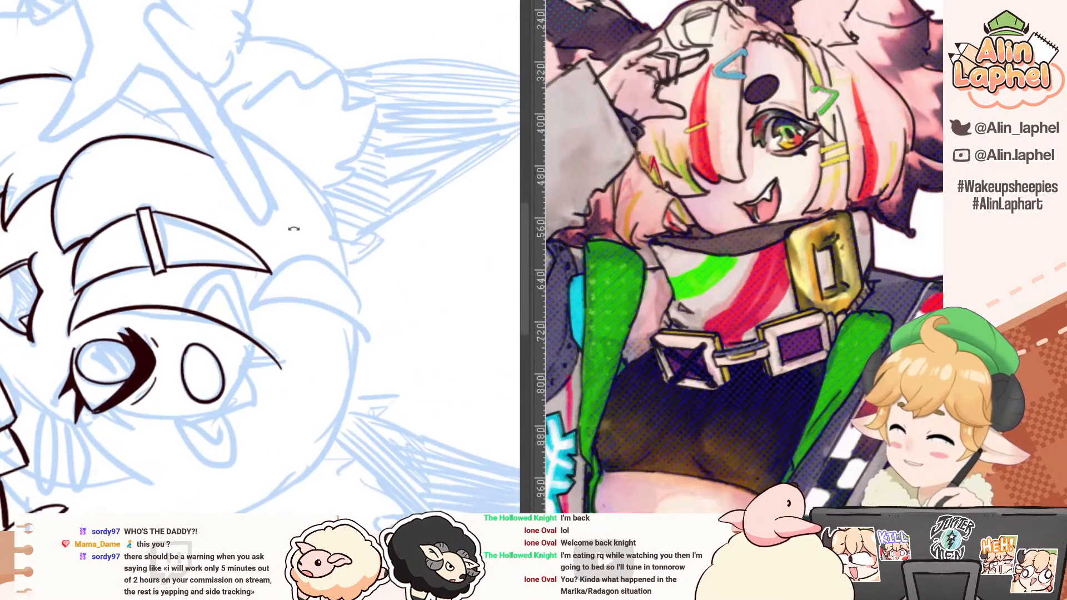
Step: Ink the V-shaped hair clip above the oval eyebrow with its inner edge and rounded ends, clearing the hair line where it crosses
click(212, 306)
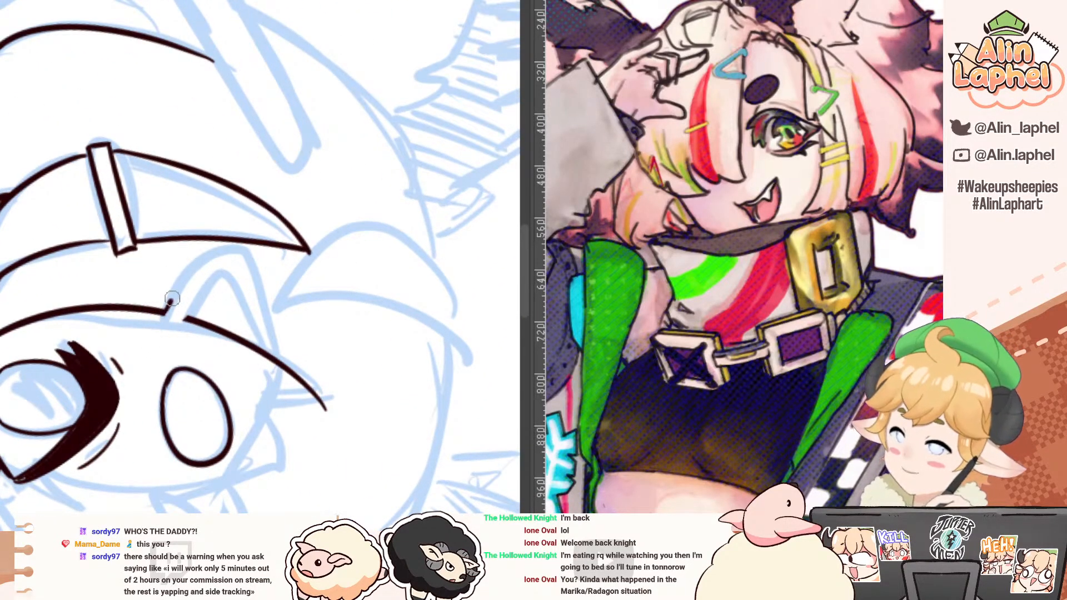
mouse_move(165, 312)
mouse_down()
mouse_move(206, 248)
mouse_move(249, 234)
mouse_move(272, 356)
mouse_up()
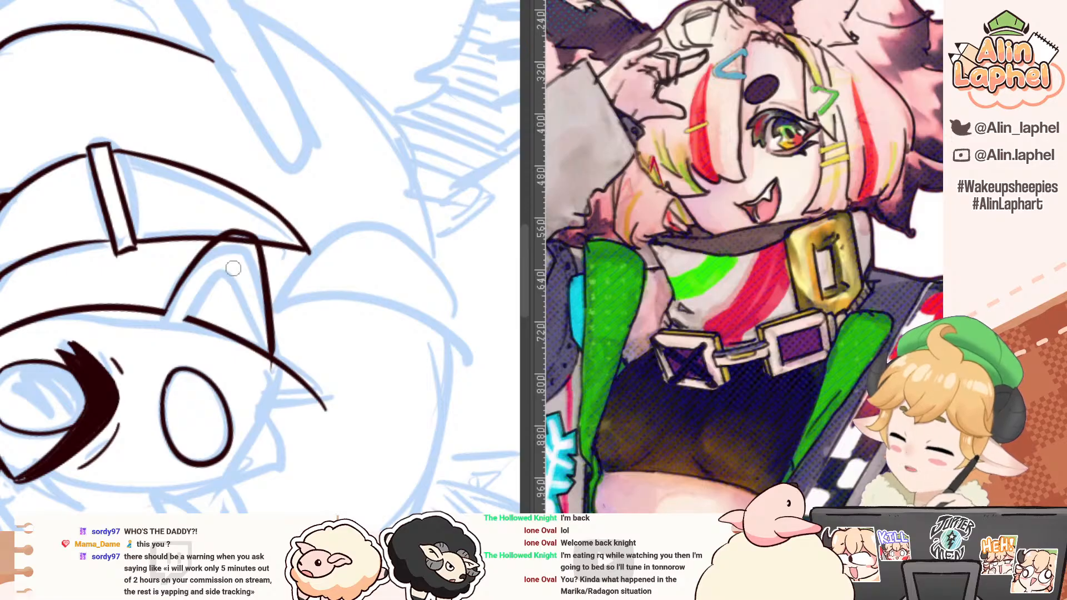
key(ctrl+z)
mouse_move(166, 312)
mouse_down()
mouse_move(188, 281)
mouse_move(249, 254)
mouse_move(271, 380)
mouse_up()
key(e)
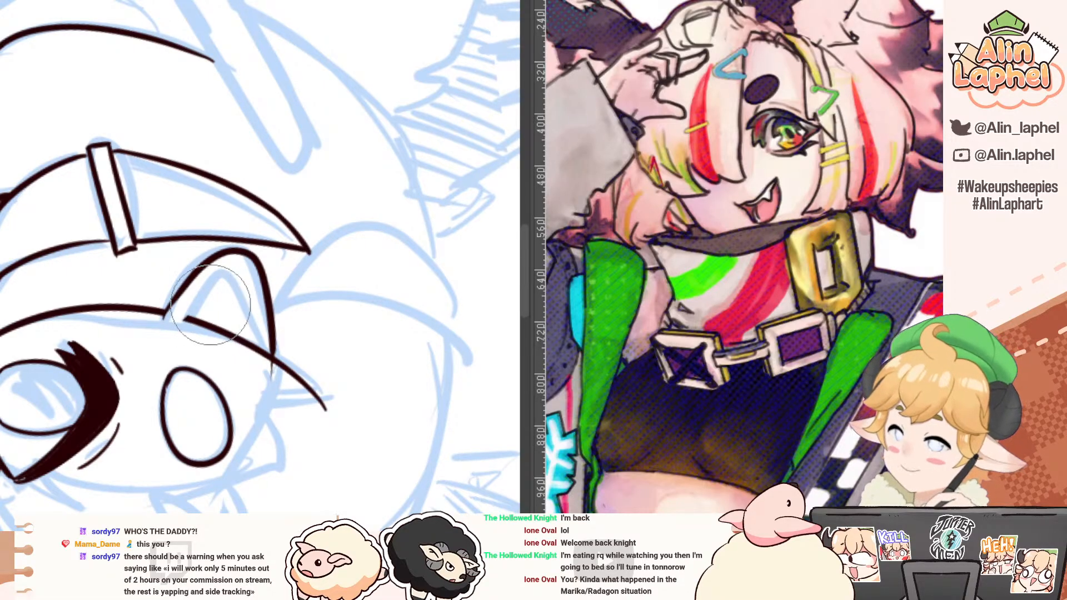
key(p)
mouse_move(261, 337)
mouse_down()
mouse_move(248, 316)
mouse_move(222, 288)
mouse_move(192, 322)
mouse_move(189, 299)
mouse_move(162, 315)
mouse_move(189, 311)
mouse_up()
key(e)
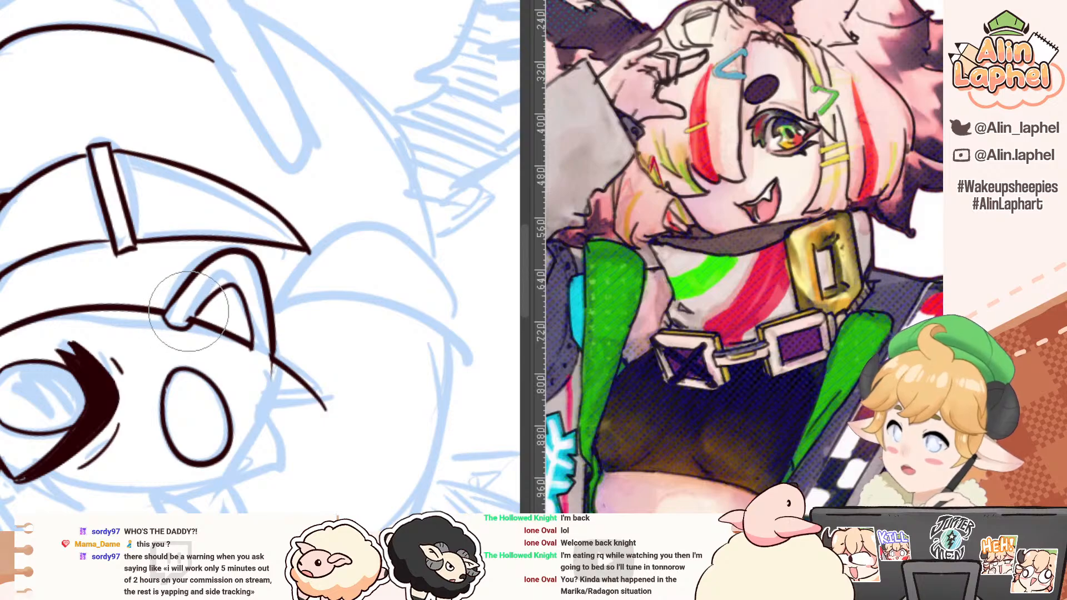
key(p)
mouse_move(254, 358)
mouse_down()
mouse_move(273, 358)
mouse_move(271, 375)
mouse_up()
key(e)
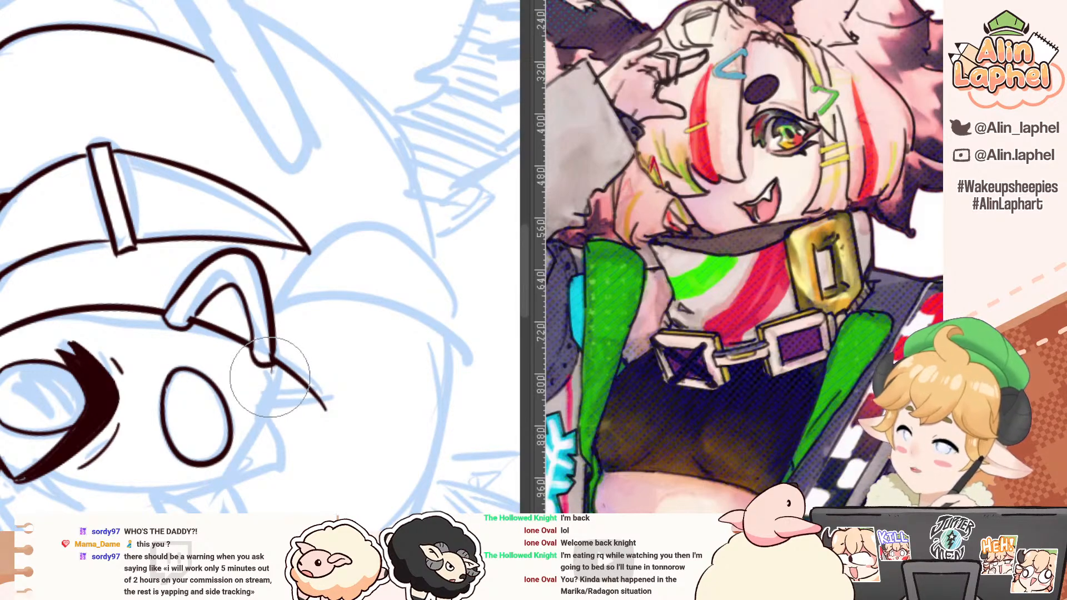
Step: Ink a small pointed hair spike at the end of the bang edge above the eyebrow and clean its base
key(r)
drag(104, 281, 166, 417)
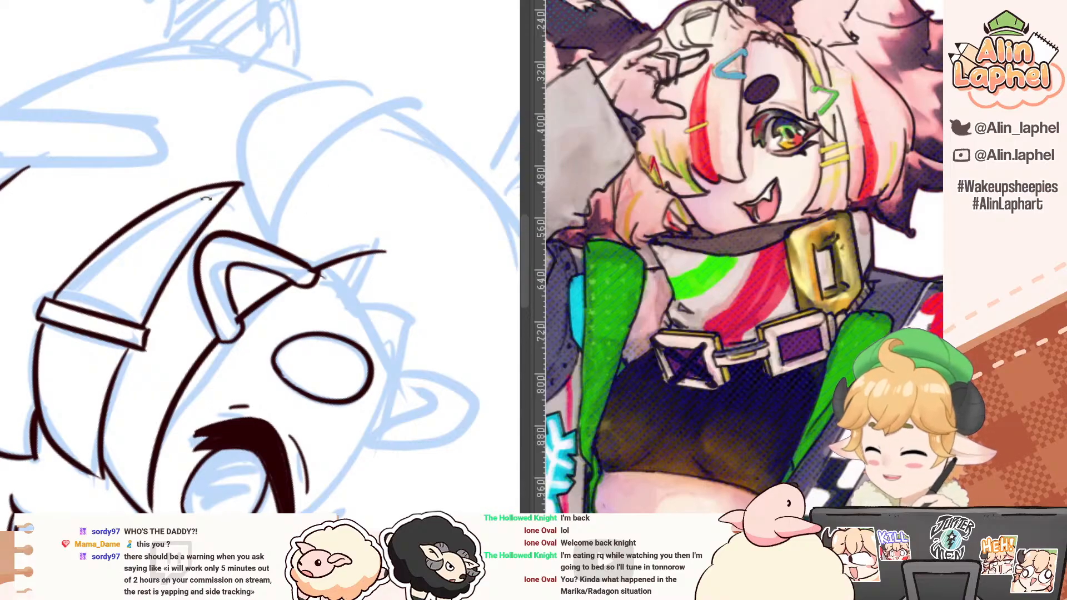
drag(206, 198, 129, 208)
key(e)
mouse_move(289, 194)
mouse_down()
mouse_move(317, 172)
mouse_move(283, 196)
mouse_move(279, 218)
mouse_up()
key(p)
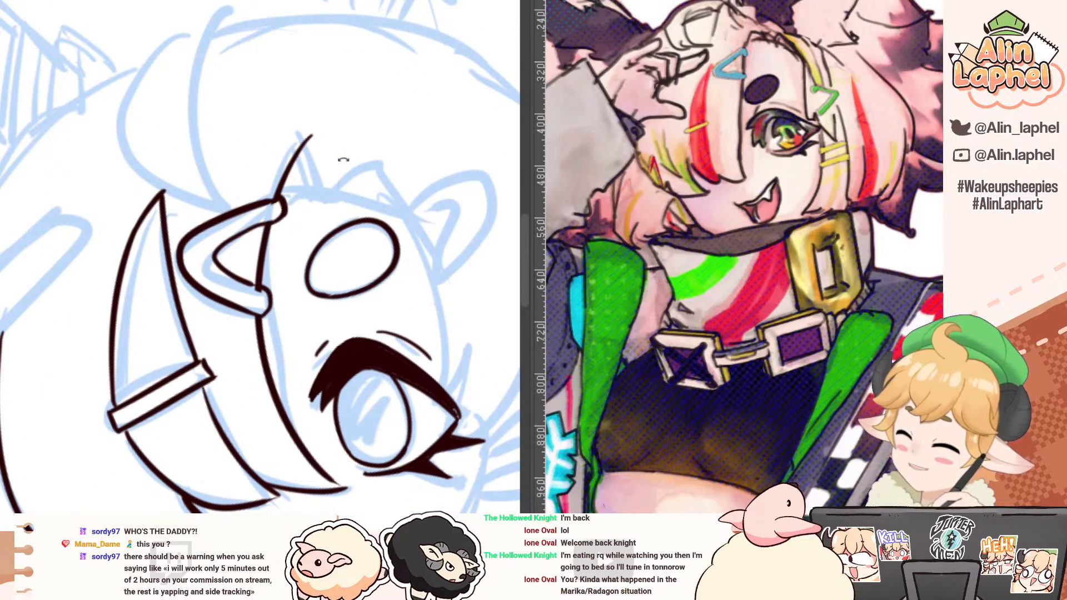
key(ctrl+z)
drag(308, 135, 329, 190)
key(ctrl+z)
drag(308, 134, 337, 192)
drag(172, 172, 384, 239)
Step: Trim the spike's tip, ink the hair edge beside the eyebrow and start a second small spike
key(e)
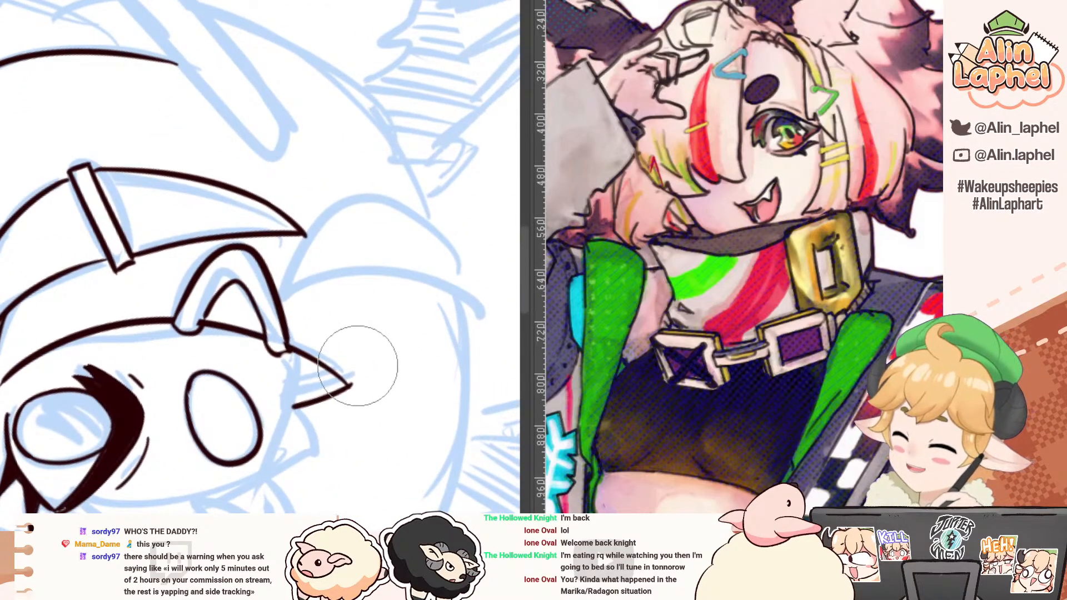
key(b)
drag(303, 358, 268, 463)
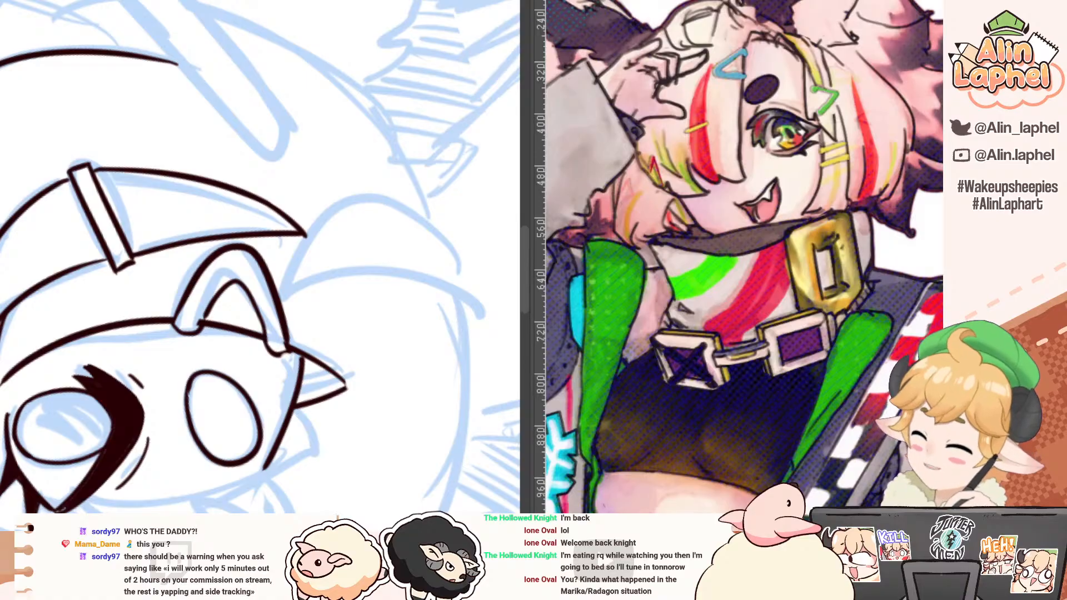
drag(295, 346, 213, 136)
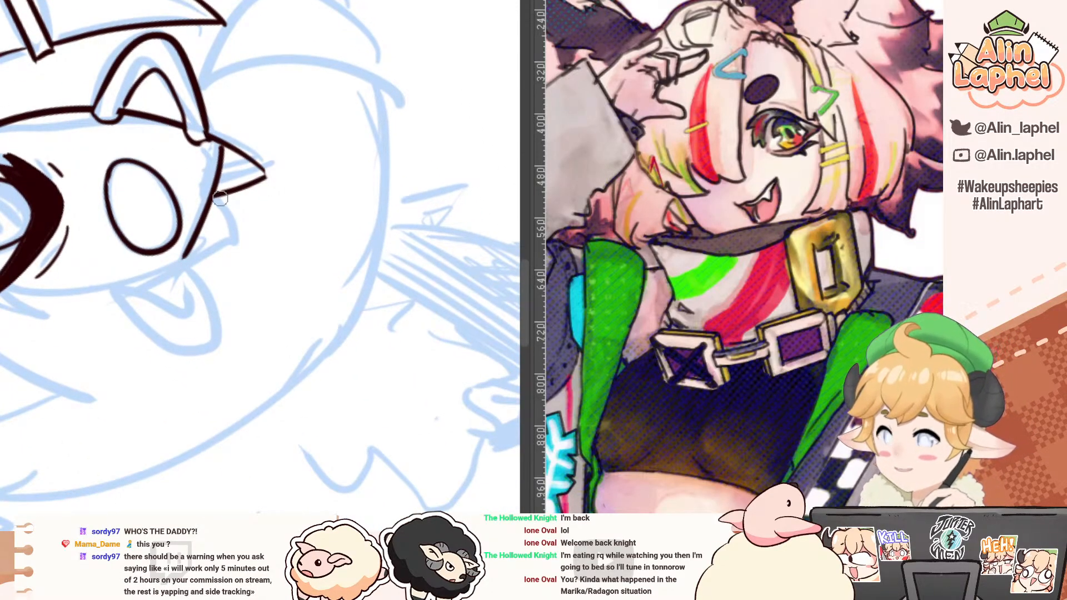
drag(219, 194, 233, 243)
mouse_move(112, 161)
mouse_down()
mouse_move(3, 225)
mouse_move(45, 277)
mouse_up()
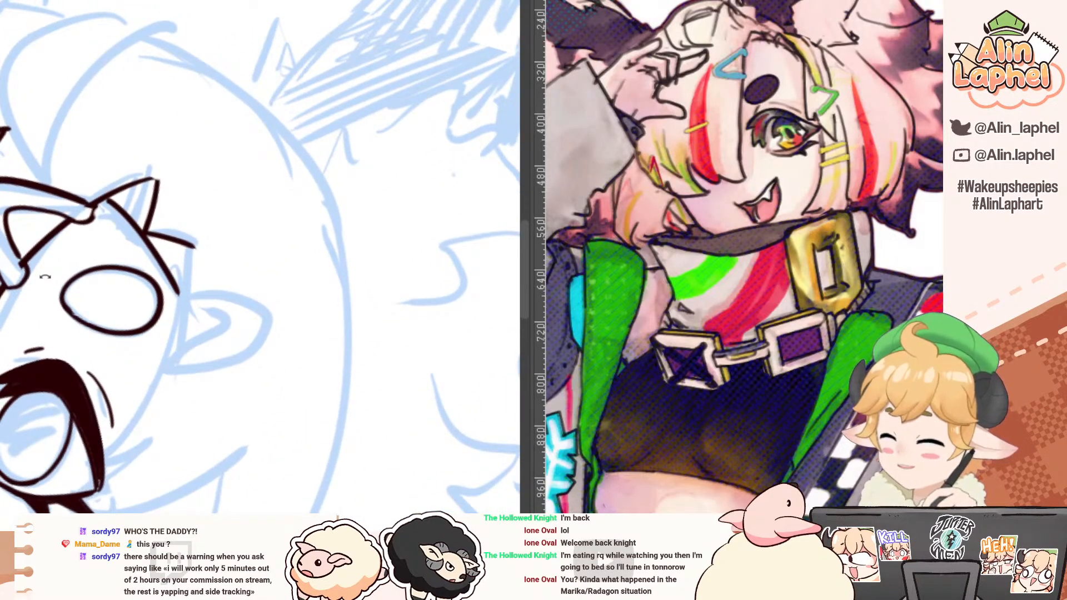
Step: Ink the long bang edge from the second spike down to the eye's outer corner, with a short stroke closing the tip
drag(157, 260, 154, 210)
drag(50, 183, 47, 243)
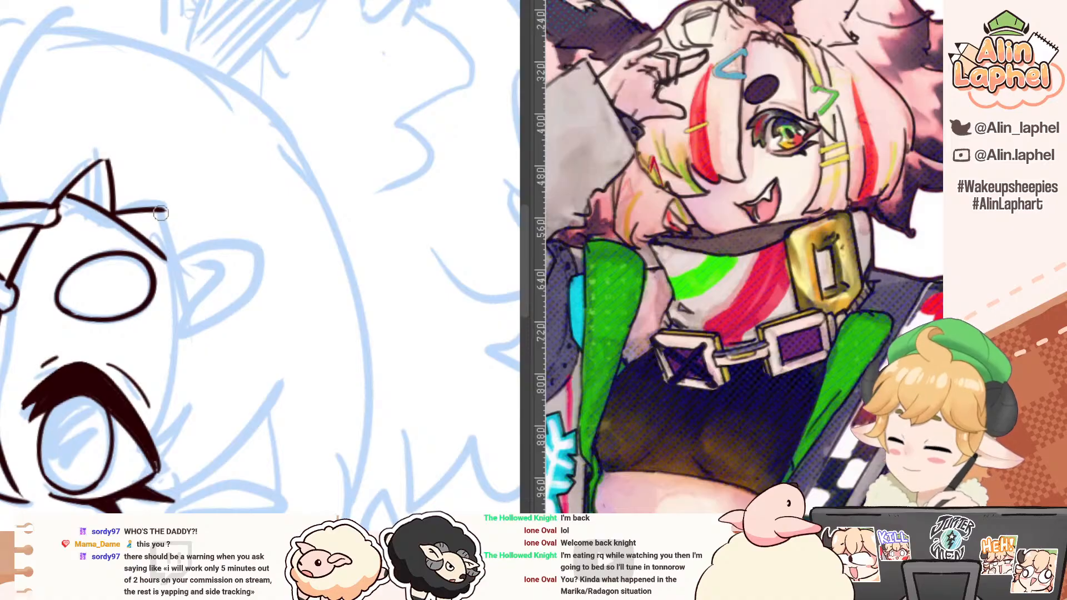
drag(163, 213, 181, 394)
key(ctrl+z)
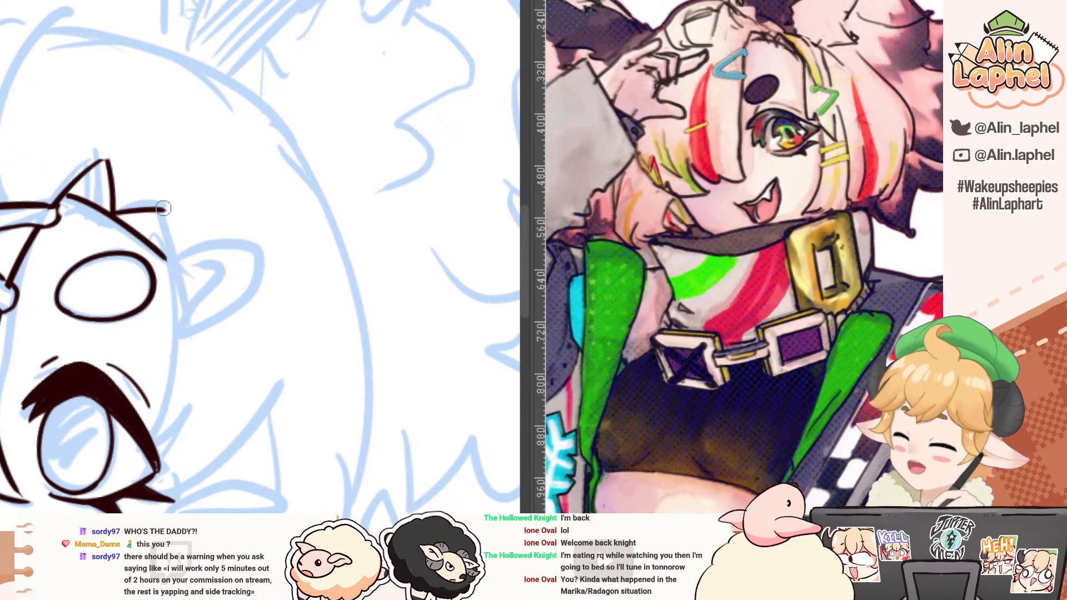
mouse_move(163, 208)
mouse_down()
mouse_move(178, 346)
mouse_move(159, 436)
mouse_up()
key(ctrl+z)
key(ctrl+z)
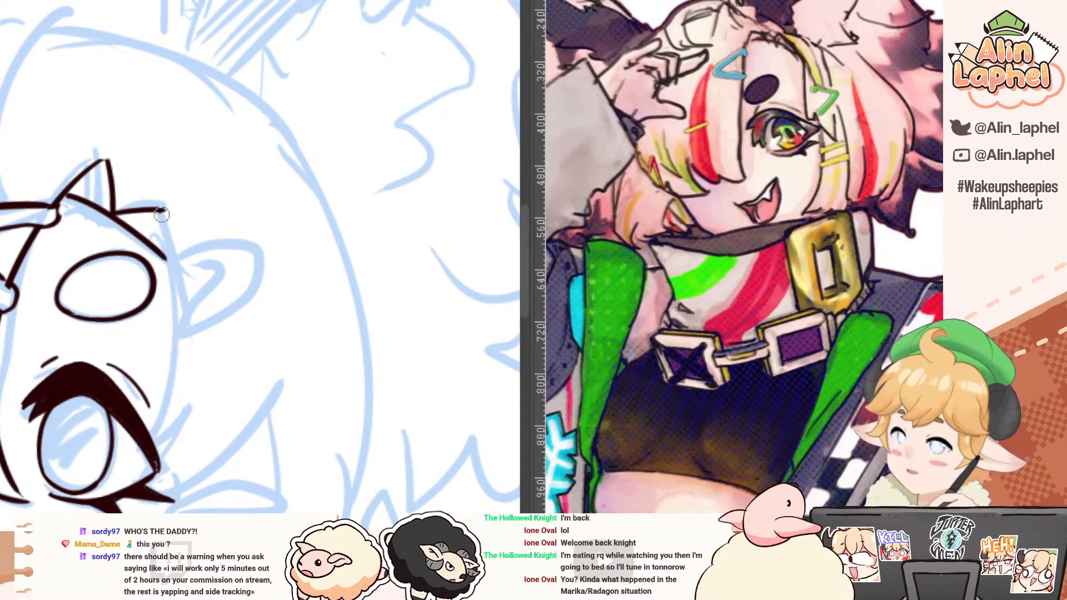
drag(161, 215, 165, 444)
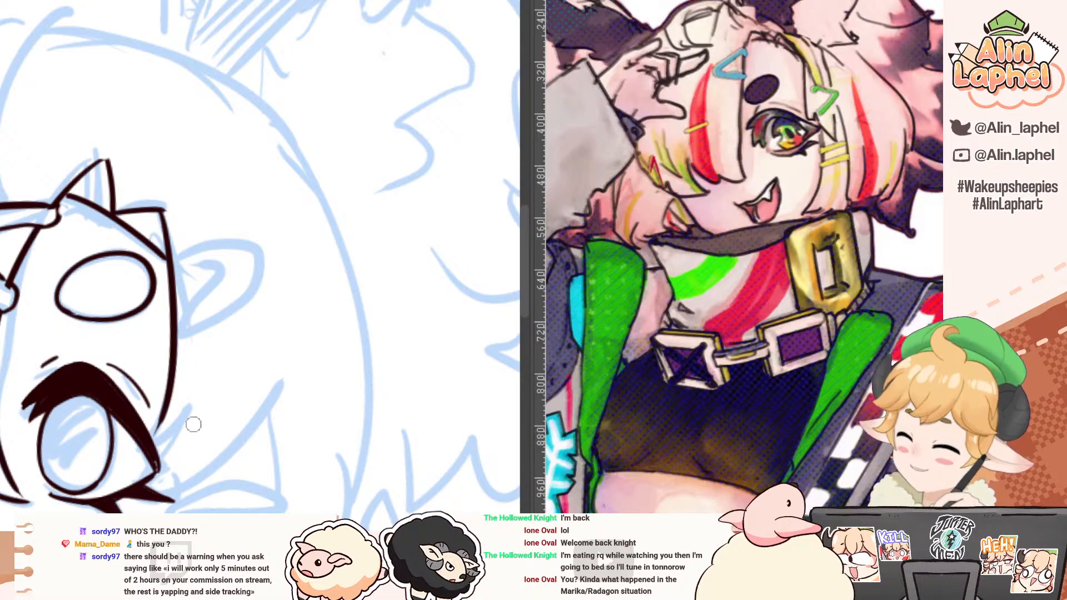
drag(205, 392, 153, 439)
Step: Ink the second V-shaped hair clip on the outer side of the bang, with its inner edge and rounded ends
drag(198, 244, 25, 283)
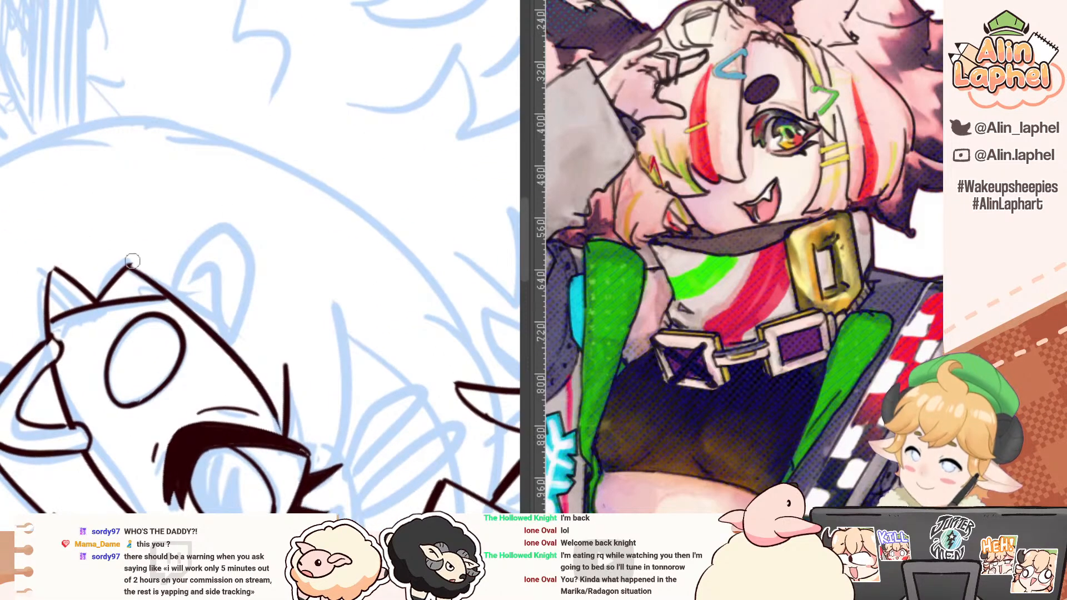
mouse_move(236, 214)
mouse_down()
mouse_move(176, 282)
mouse_move(233, 245)
mouse_move(223, 340)
mouse_move(264, 233)
mouse_move(204, 209)
mouse_up()
key(ctrl+z)
key(e)
mouse_move(109, 226)
mouse_down()
mouse_move(98, 268)
mouse_move(110, 327)
mouse_up()
mouse_move(192, 214)
mouse_down()
mouse_move(185, 282)
mouse_move(190, 218)
mouse_up()
key(ctrl+z)
mouse_move(191, 225)
mouse_down()
mouse_move(224, 224)
mouse_move(217, 216)
mouse_move(190, 298)
mouse_move(186, 283)
mouse_move(190, 304)
mouse_move(124, 245)
mouse_move(278, 245)
mouse_move(317, 212)
mouse_move(245, 223)
mouse_up()
key(ctrl+z)
key(e)
key(p)
mouse_move(127, 245)
mouse_down()
mouse_move(134, 304)
mouse_move(195, 300)
mouse_up()
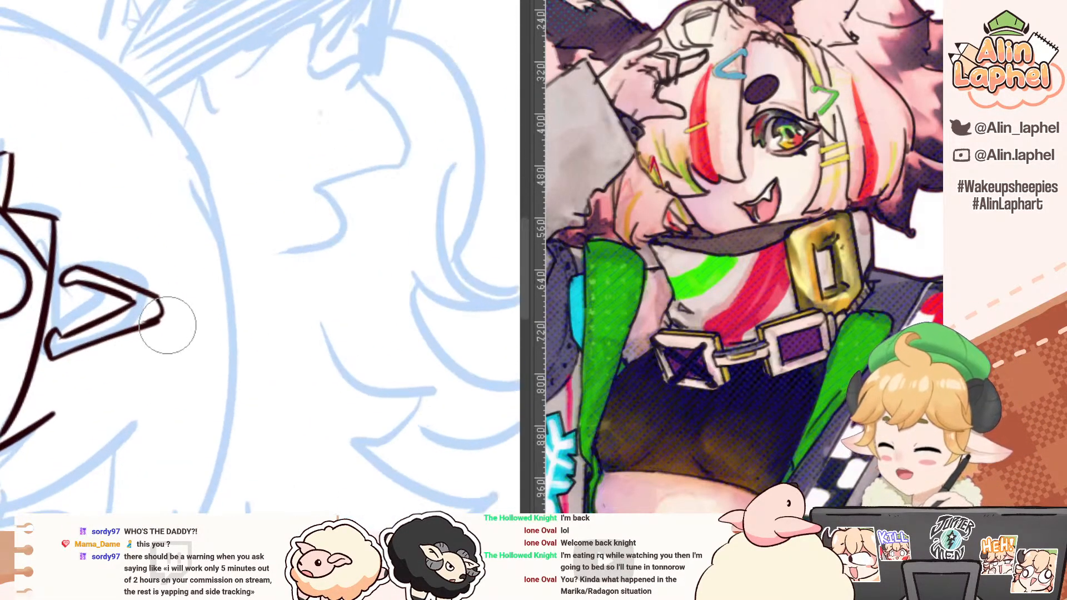
drag(63, 280, 104, 382)
Step: Ink the curved hair edge beside the eye's outer corner and a second edge for the side strand further out
drag(103, 383, 80, 260)
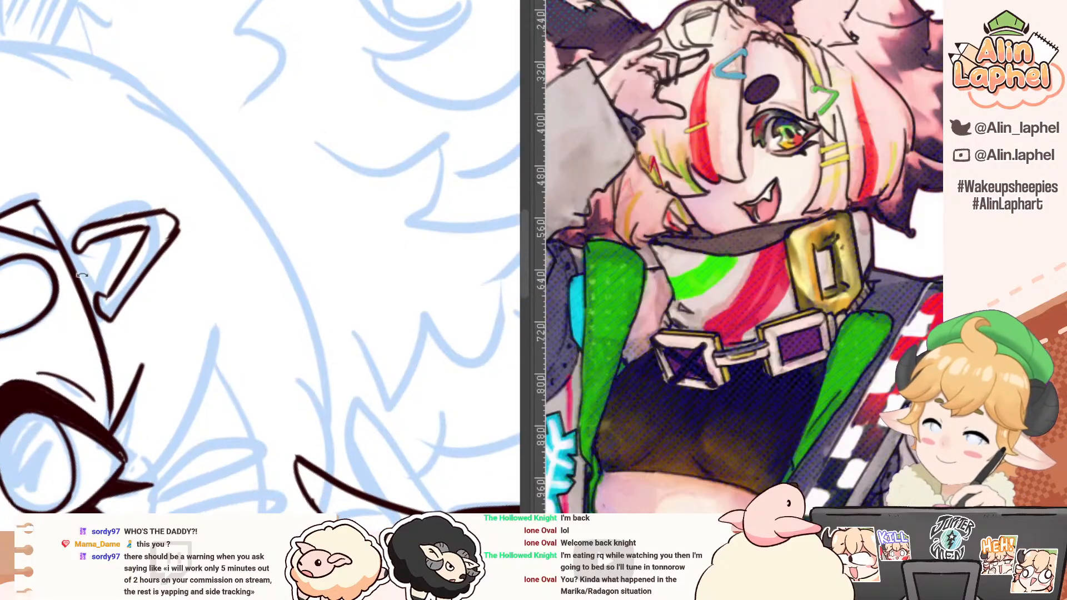
drag(68, 301, 42, 182)
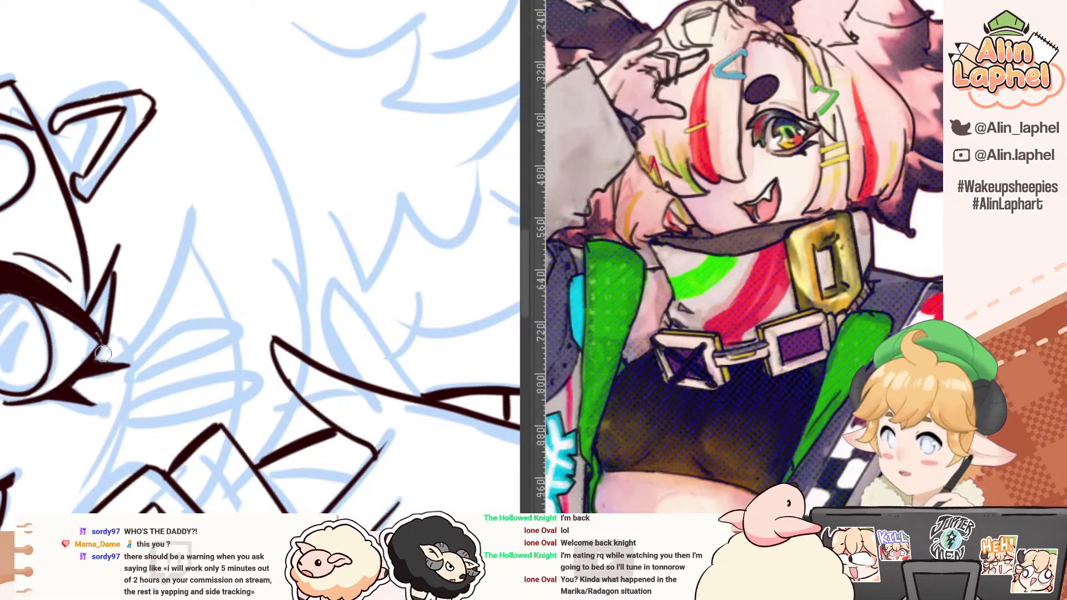
mouse_move(195, 199)
mouse_down()
mouse_move(112, 363)
mouse_move(153, 359)
mouse_move(137, 304)
mouse_up()
alt+click(107, 303)
click(118, 320)
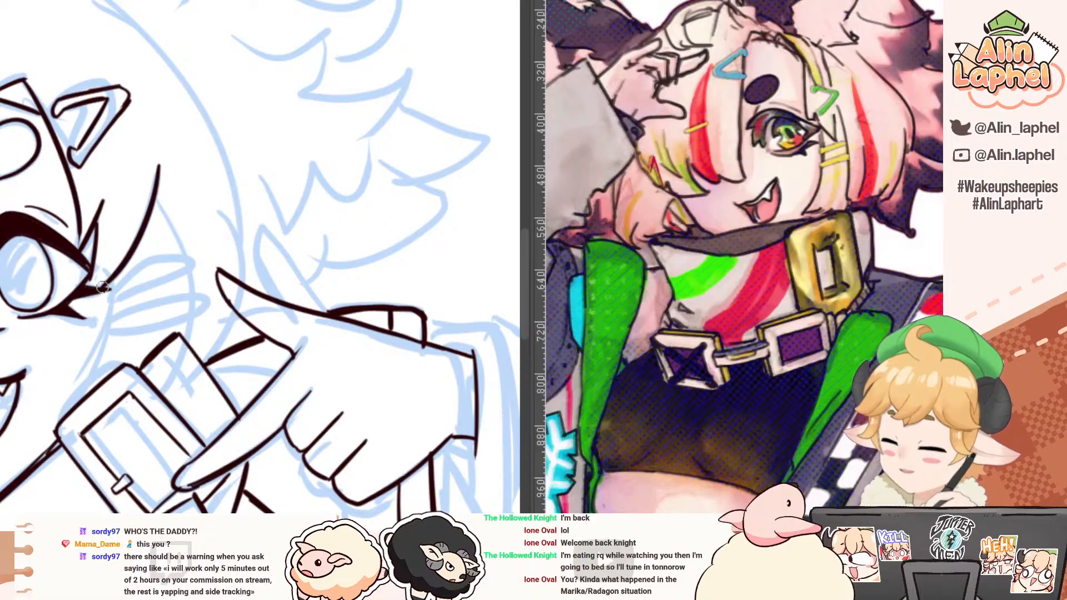
drag(175, 196, 194, 276)
mouse_move(91, 340)
mouse_down()
mouse_move(95, 222)
mouse_move(175, 167)
mouse_move(225, 260)
mouse_up()
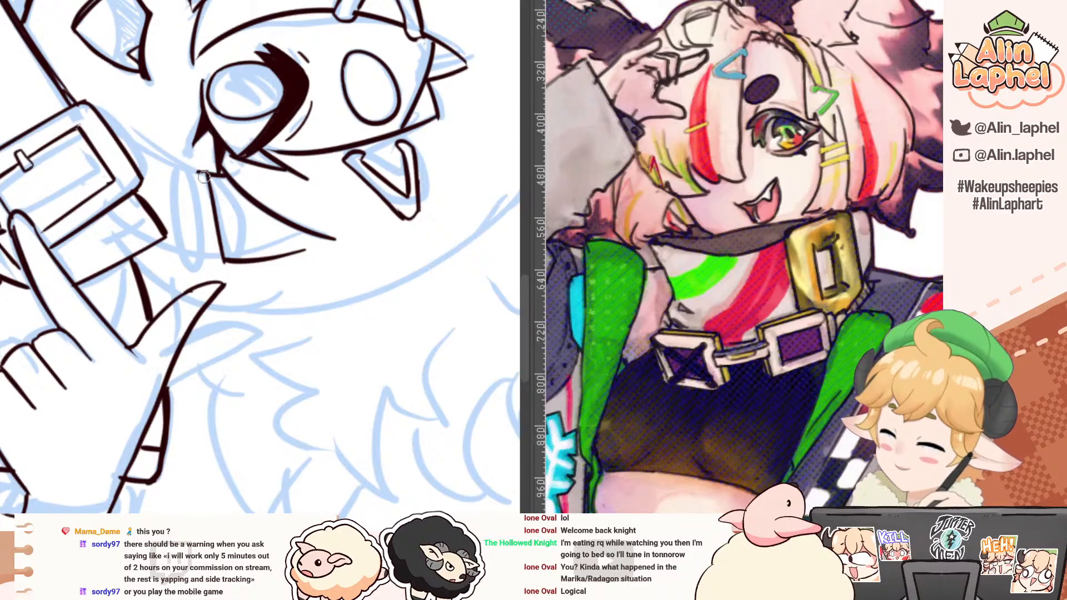
Step: Ink the first straight bar hair clip across the side strand below the eye's outer corner
drag(196, 173, 207, 242)
mouse_move(200, 201)
mouse_down()
mouse_move(209, 257)
mouse_move(222, 263)
mouse_up()
mouse_move(198, 100)
mouse_down()
mouse_move(134, 131)
mouse_move(103, 323)
mouse_up()
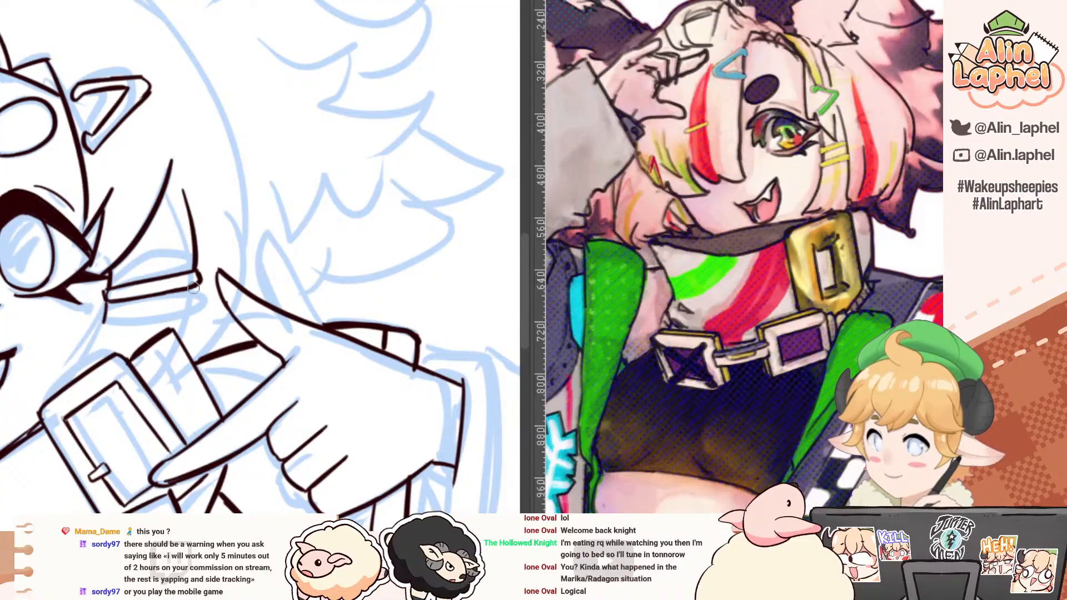
mouse_move(193, 286)
mouse_down()
mouse_move(191, 307)
mouse_move(132, 204)
mouse_move(163, 156)
mouse_move(177, 235)
mouse_up()
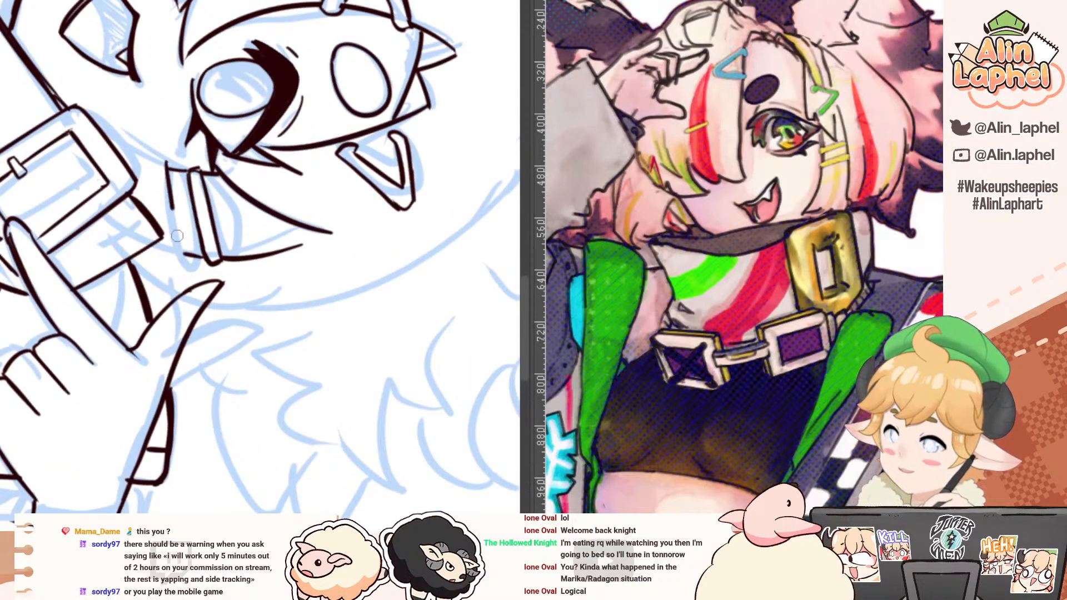
key(ctrl+z)
drag(164, 158, 184, 258)
drag(159, 160, 154, 207)
drag(157, 245, 181, 261)
drag(68, 86, 60, 311)
key(ctrl+z)
key(ctrl+z)
key(ctrl+z)
mouse_move(63, 267)
mouse_down()
mouse_move(113, 86)
mouse_move(190, 85)
mouse_up()
key(ctrl+z)
key(ctrl+z)
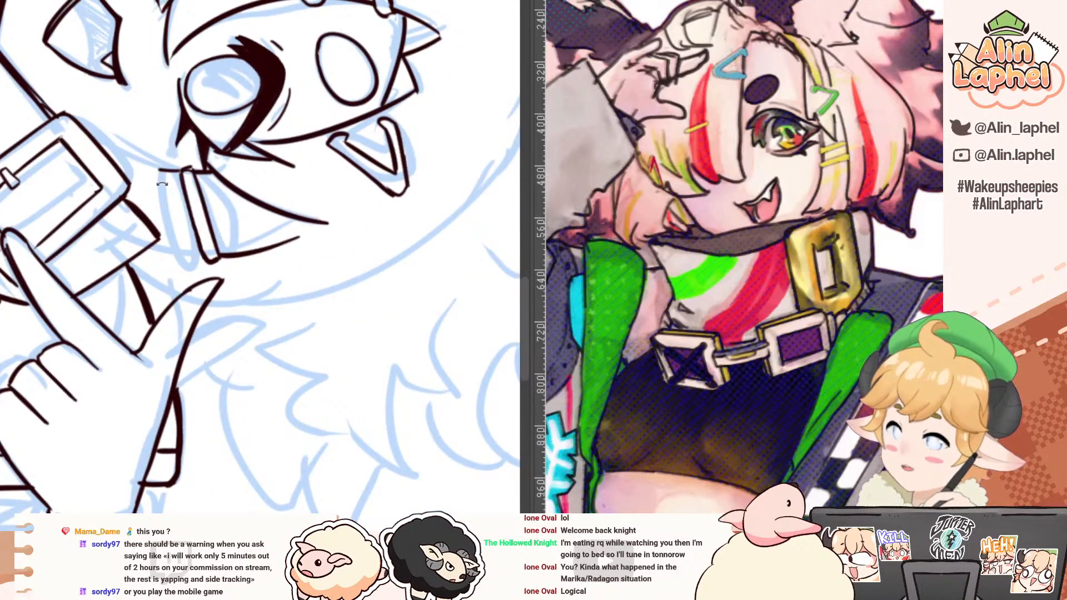
Step: Ink the second straight bar hair clip parallel to the first on the side strand
drag(159, 174, 185, 260)
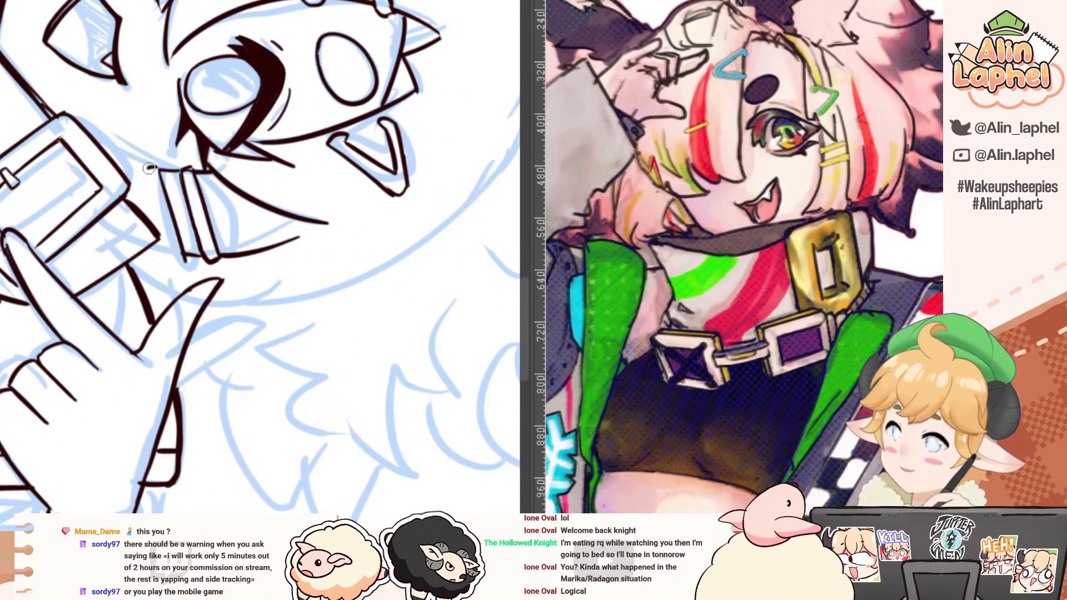
mouse_move(148, 168)
mouse_down()
mouse_move(177, 260)
mouse_move(94, 331)
mouse_move(84, 358)
mouse_up()
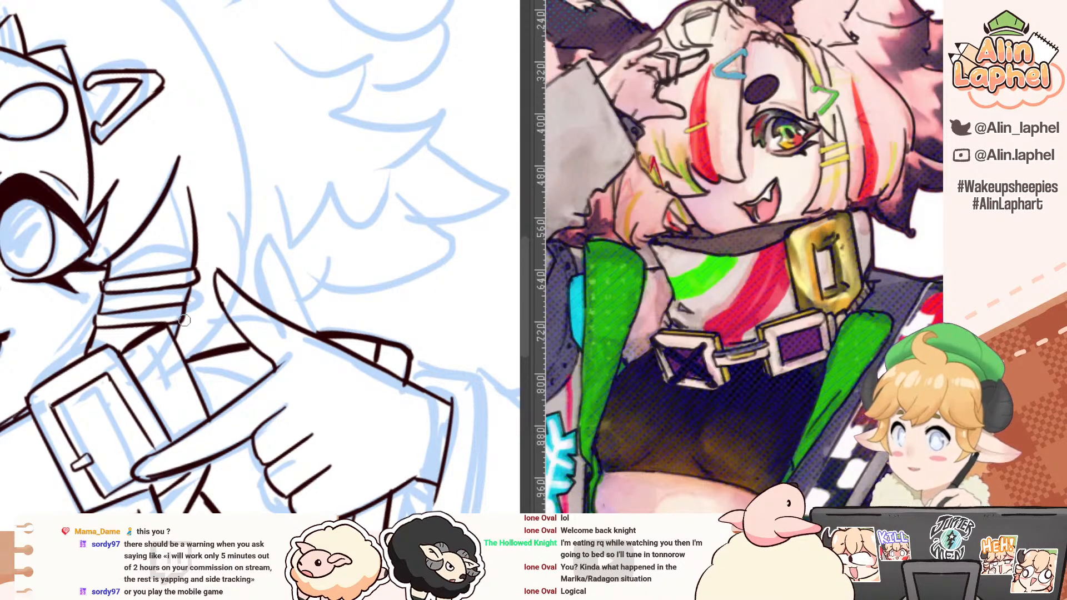
scroll(243, 215, down, 2)
Step: Ink the outer contour of the side hair above the pointing hand, ending it in a small pointed tip
drag(162, 152, 180, 244)
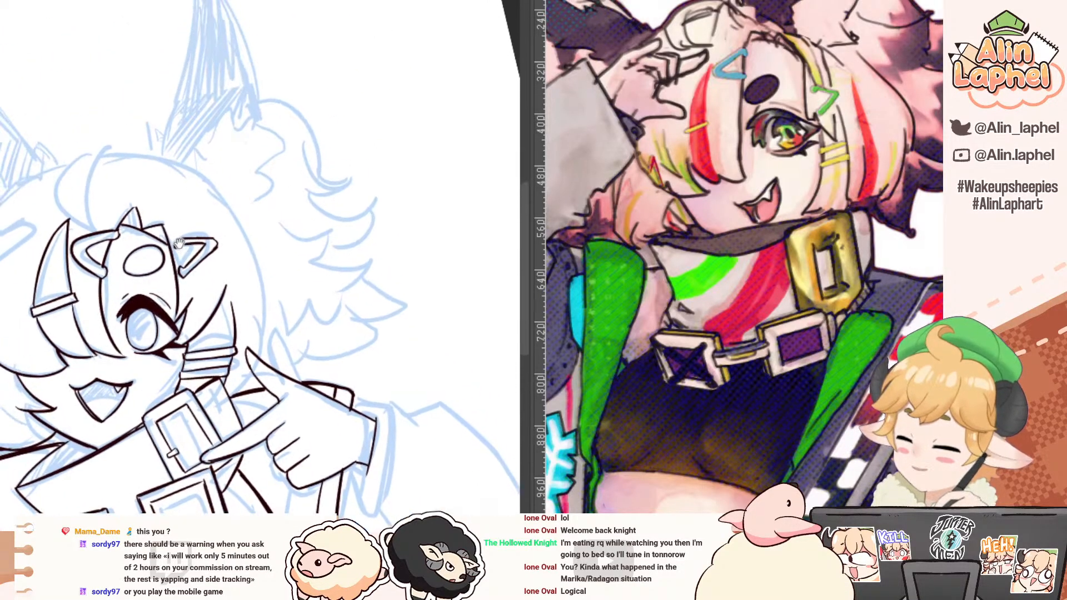
mouse_move(138, 137)
mouse_down()
mouse_move(213, 124)
mouse_move(274, 226)
mouse_move(255, 175)
mouse_move(254, 351)
mouse_up()
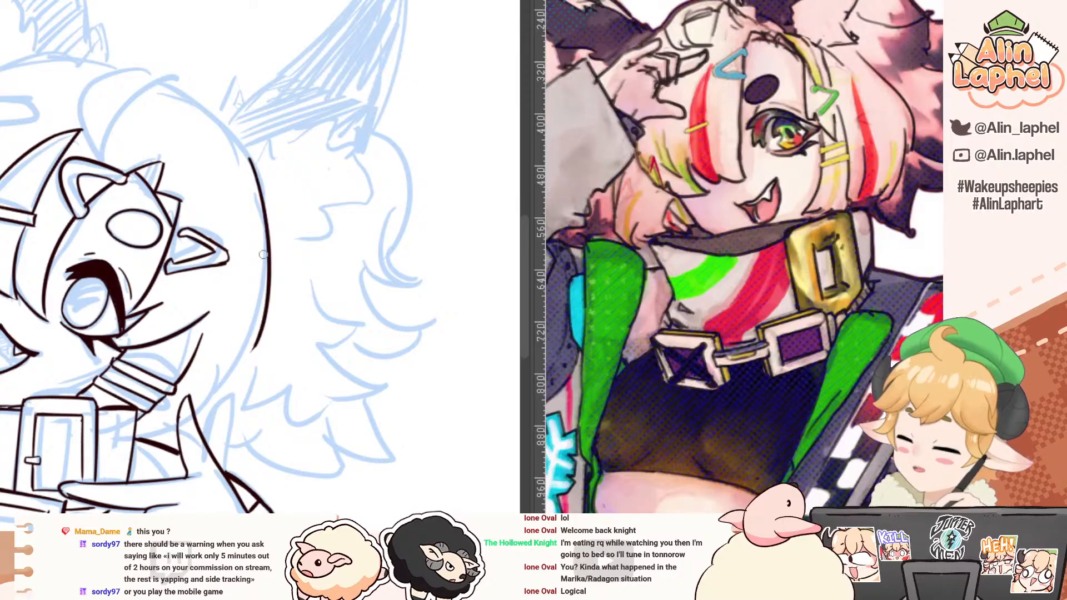
key(ctrl+z)
drag(242, 147, 245, 379)
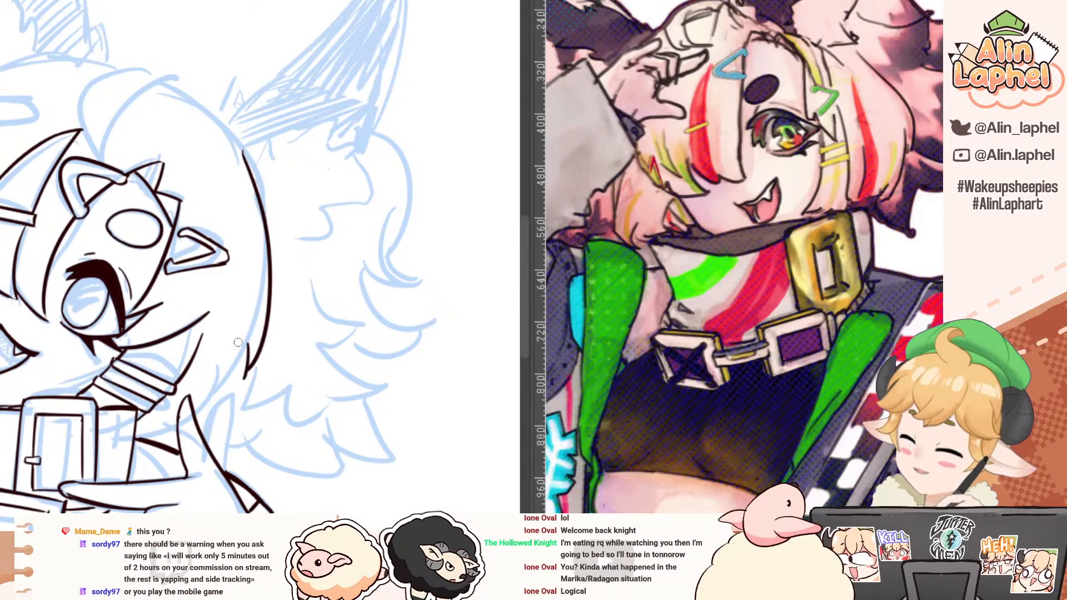
drag(120, 272, 149, 346)
mouse_move(266, 297)
mouse_down()
mouse_move(229, 214)
mouse_move(293, 258)
mouse_up()
key(e)
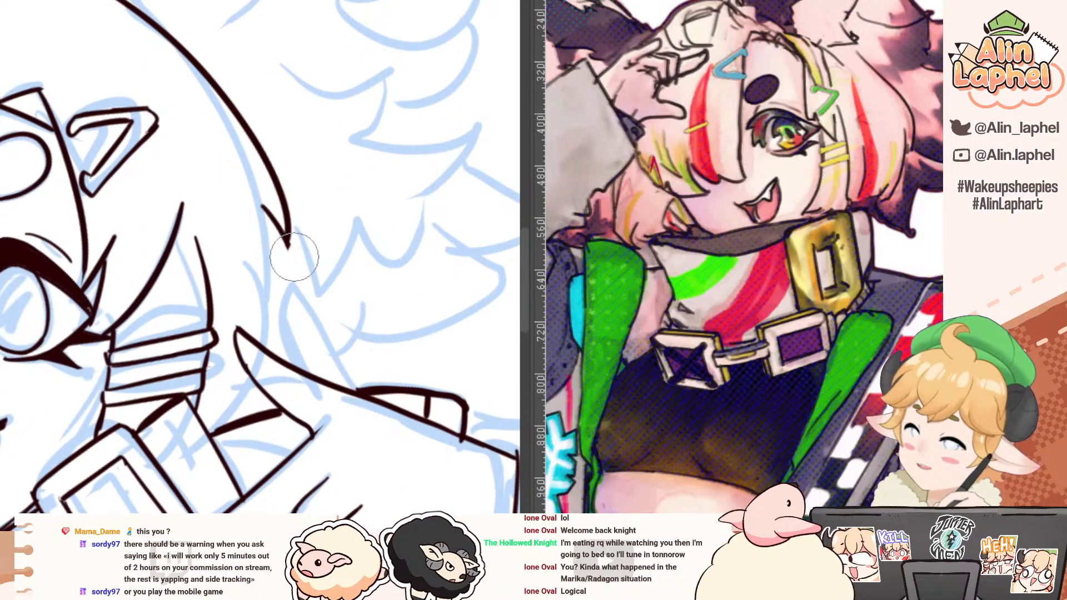
Step: Ink the lower side hair edge from behind the pointed tip down towards the pointing hand's thumb
key(p)
mouse_move(248, 178)
mouse_down()
mouse_move(269, 320)
mouse_move(270, 242)
mouse_move(272, 337)
mouse_up()
key(ctrl+z)
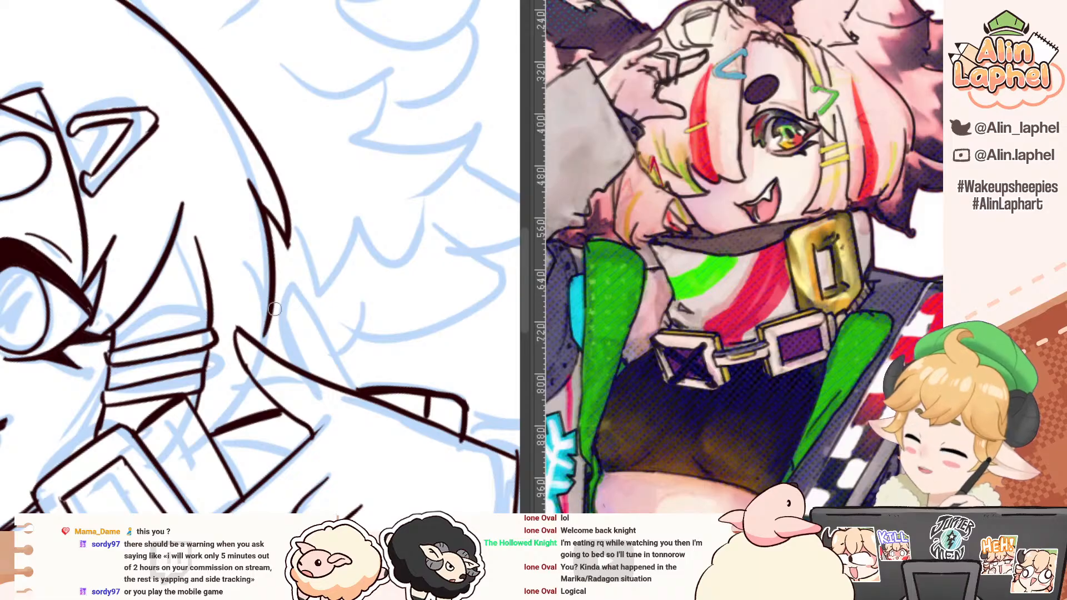
key(ctrl+z)
mouse_move(244, 175)
mouse_down()
mouse_move(279, 354)
mouse_move(182, 325)
mouse_up()
Step: Ink the rounded hair tuft at the crown with its inner and outer curves
drag(93, 295, 139, 209)
drag(32, 293, 144, 265)
drag(145, 263, 155, 228)
mouse_move(124, 195)
mouse_down()
mouse_move(107, 186)
mouse_move(128, 195)
mouse_up()
drag(245, 112, 252, 211)
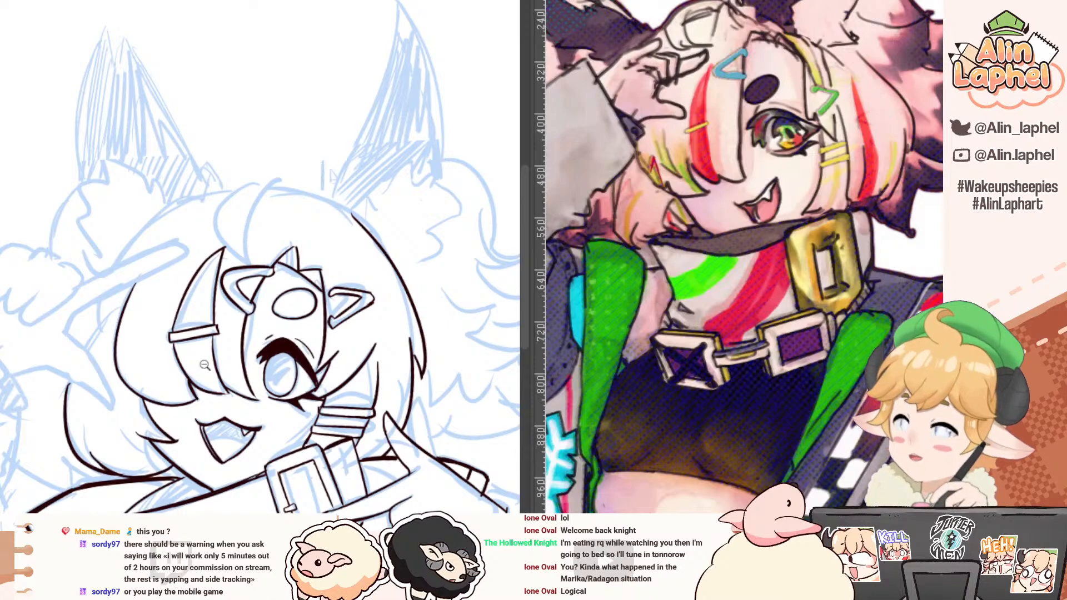
mouse_move(275, 176)
mouse_down()
mouse_move(244, 239)
mouse_move(252, 265)
mouse_up()
key(ctrl+z)
drag(118, 184, 93, 265)
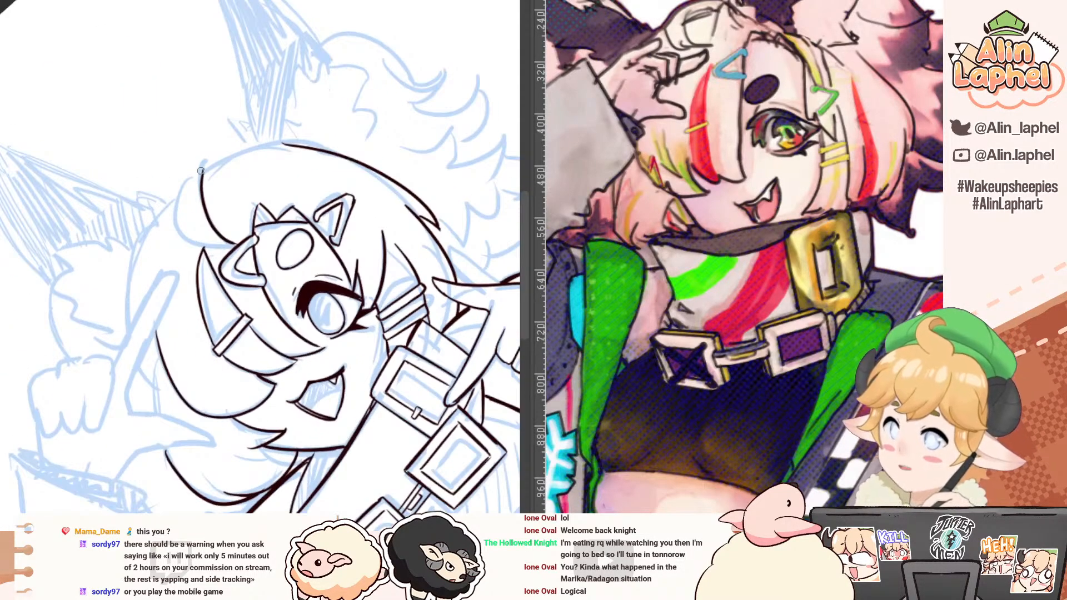
key(ctrl+z)
drag(201, 170, 176, 224)
key(r)
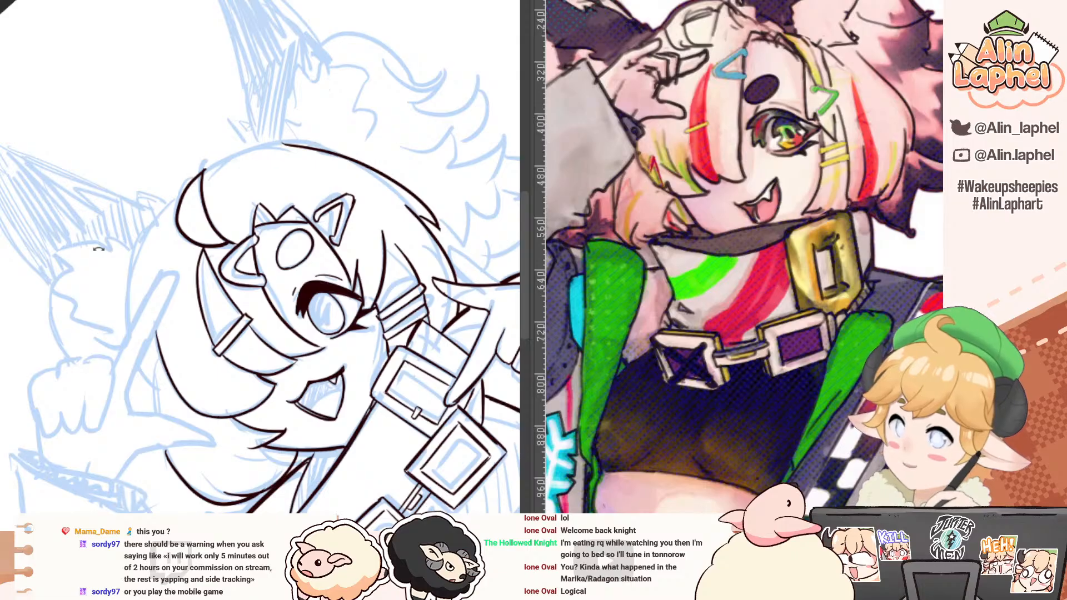
Step: Ink a small pointed hair spike on the covered-eye side, between the raised hand's thumb and index finger
drag(99, 249, 339, 222)
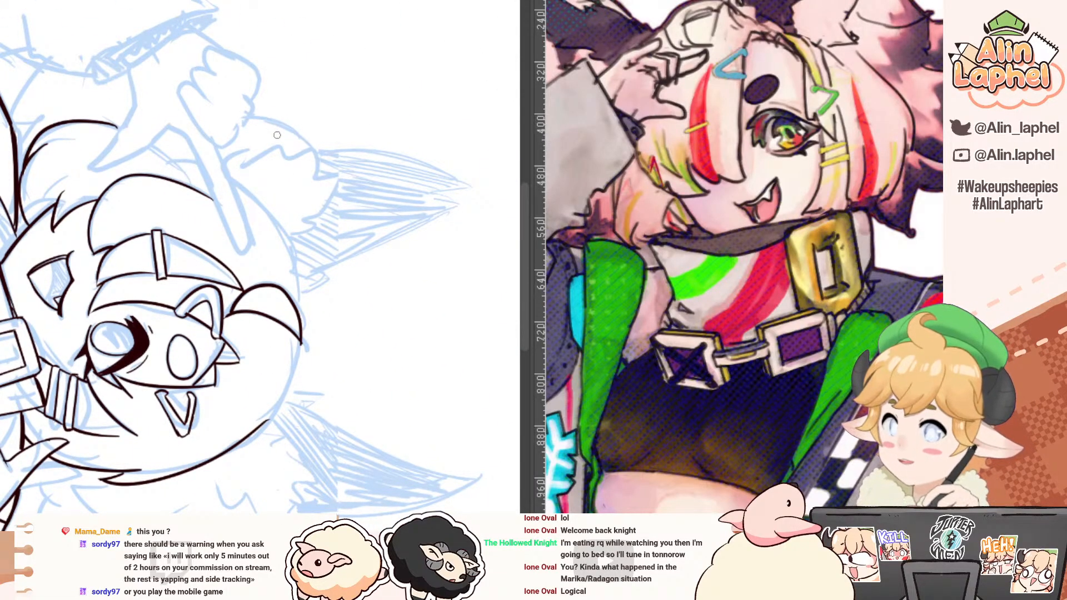
key(r)
drag(261, 109, 331, 150)
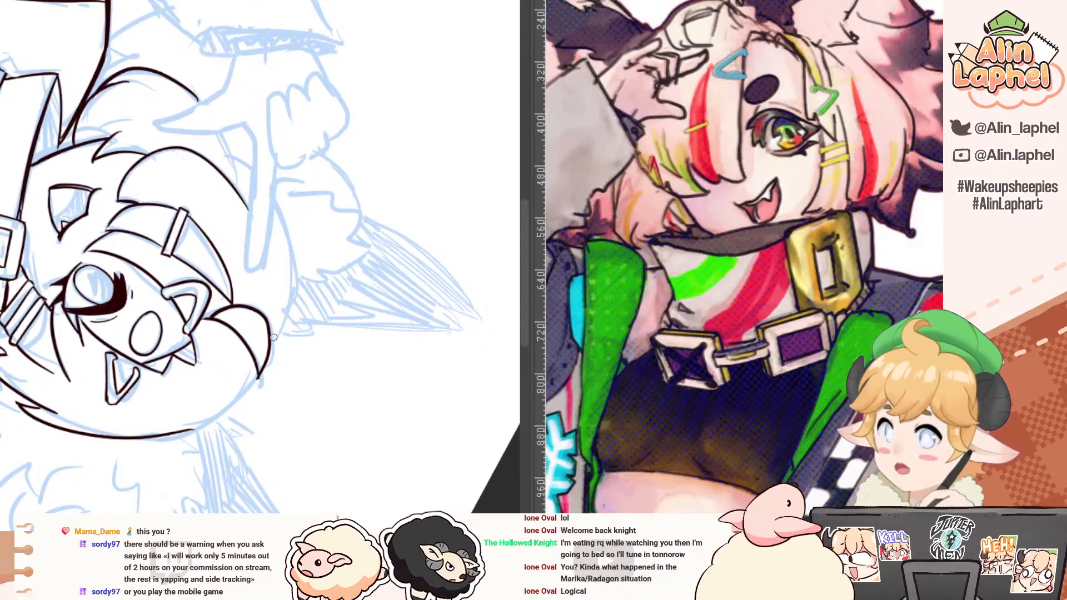
key(r)
drag(177, 84, 266, 59)
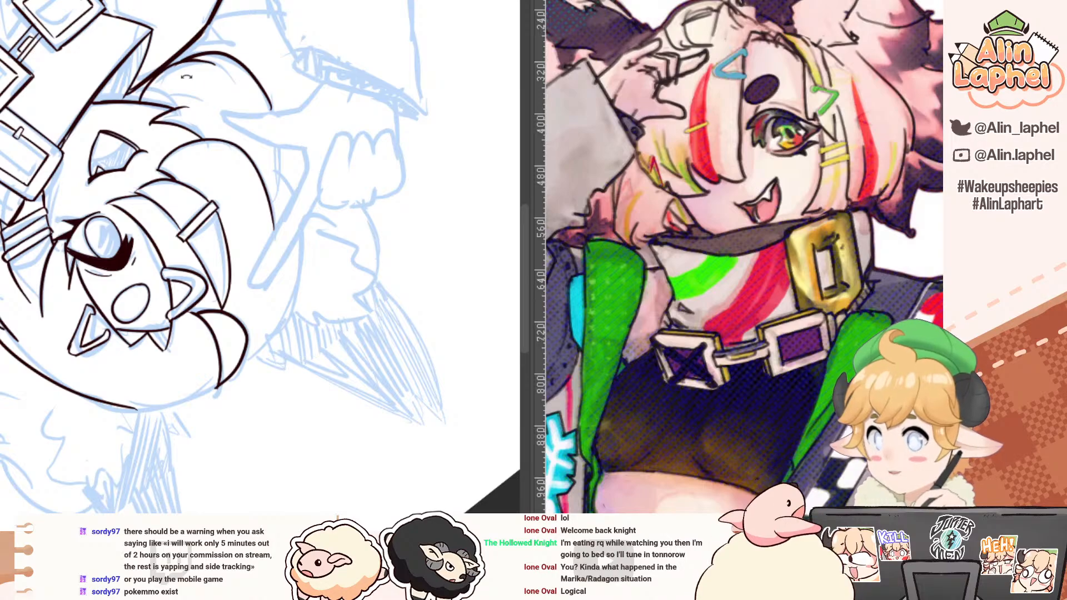
drag(212, 104, 295, 114)
mouse_move(314, 182)
mouse_down()
mouse_move(330, 182)
mouse_move(309, 219)
mouse_up()
key(ctrl+z)
drag(322, 169, 309, 216)
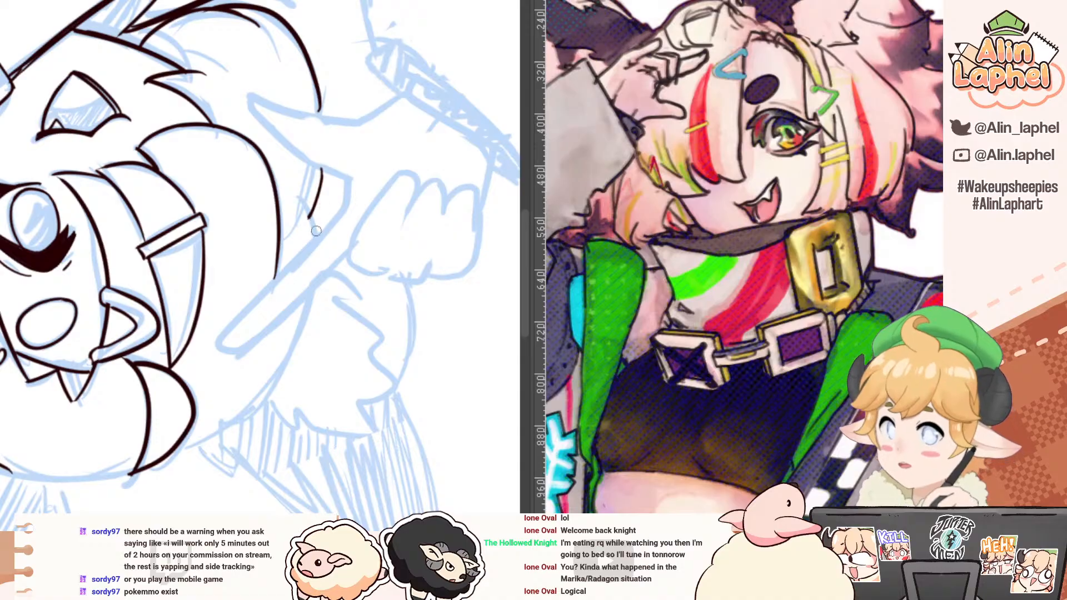
drag(322, 174, 326, 236)
key(ctrl+z)
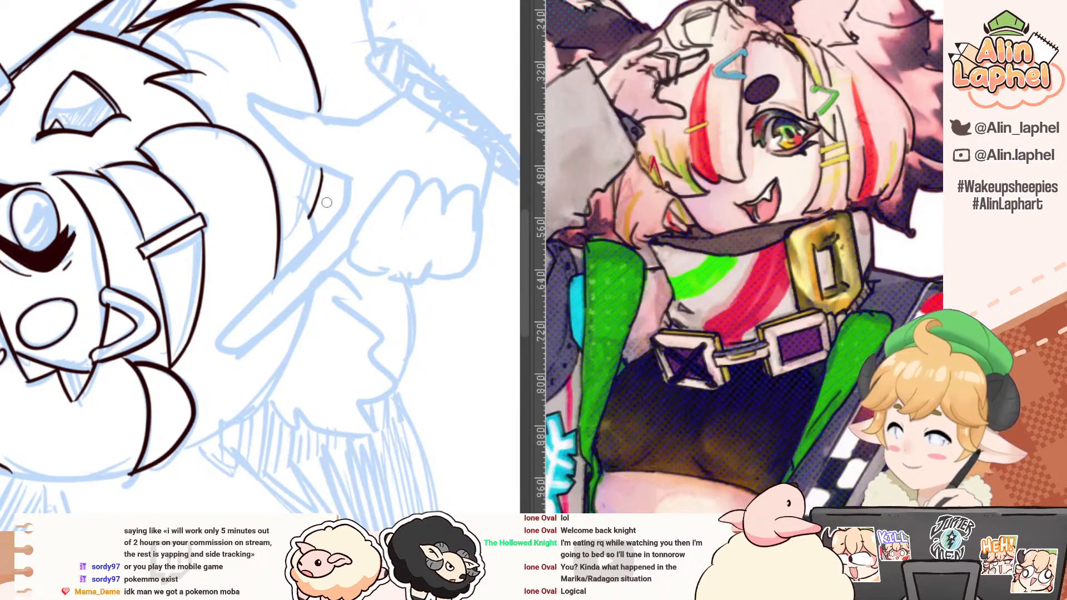
drag(322, 175, 326, 224)
key(ctrl+z)
Step: Ink the outer head contour from the raised index finger up to the crown tuft, reinforcing it with repeated strokes
mouse_move(340, 294)
mouse_down()
mouse_move(341, 245)
mouse_move(319, 236)
mouse_move(312, 357)
mouse_up()
key(ctrl+z)
drag(317, 227, 296, 394)
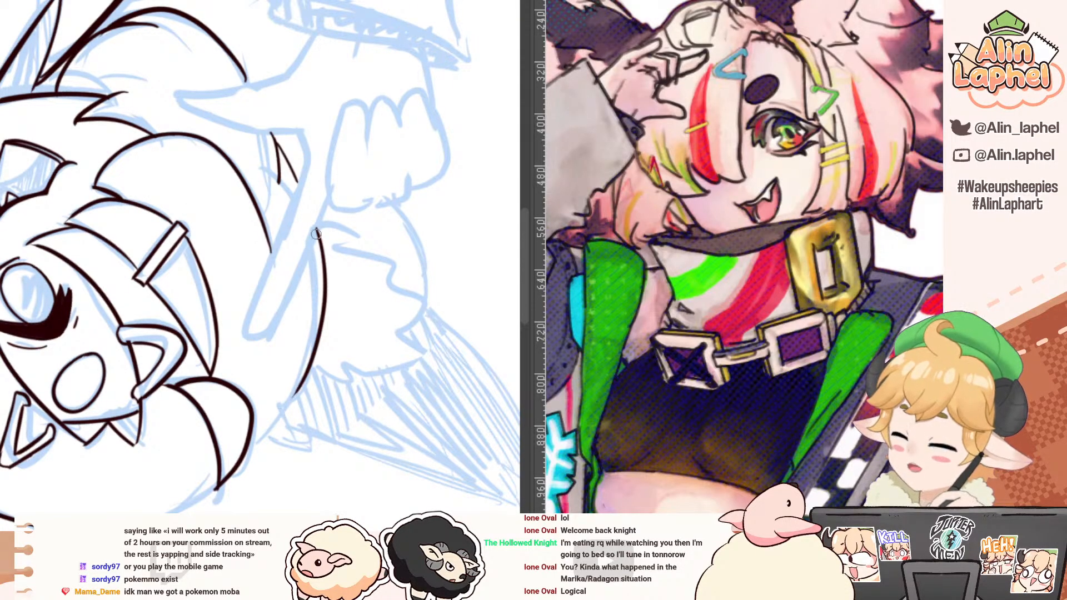
drag(318, 227, 297, 399)
drag(298, 340, 320, 284)
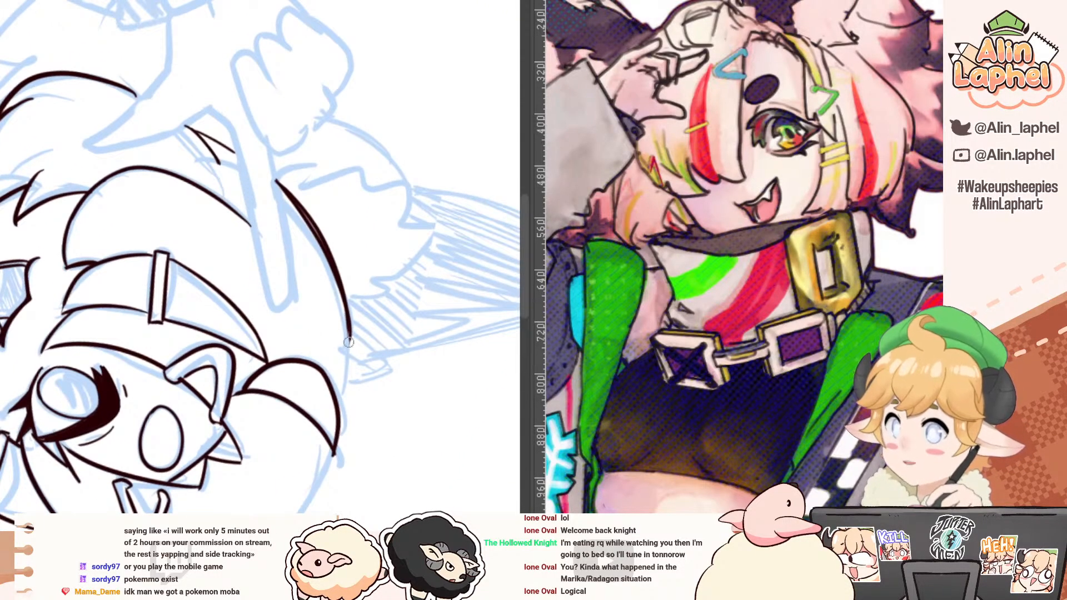
drag(350, 319, 341, 422)
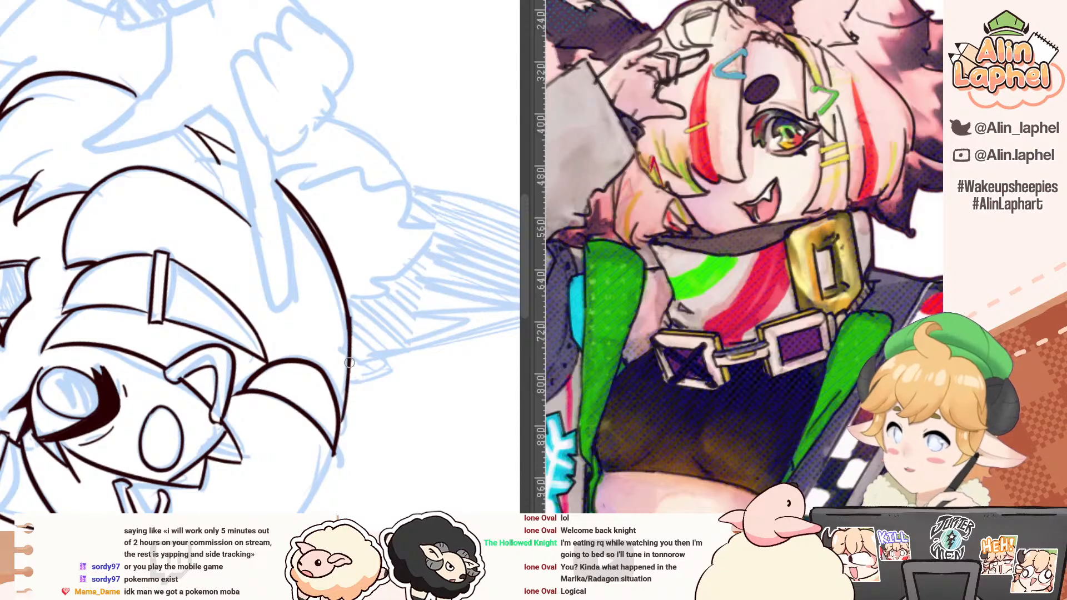
drag(349, 364, 339, 436)
Step: Ink the head contour from the crown tuft round to the inked side hair, joining both lines
drag(252, 350, 211, 195)
drag(109, 164, 84, 236)
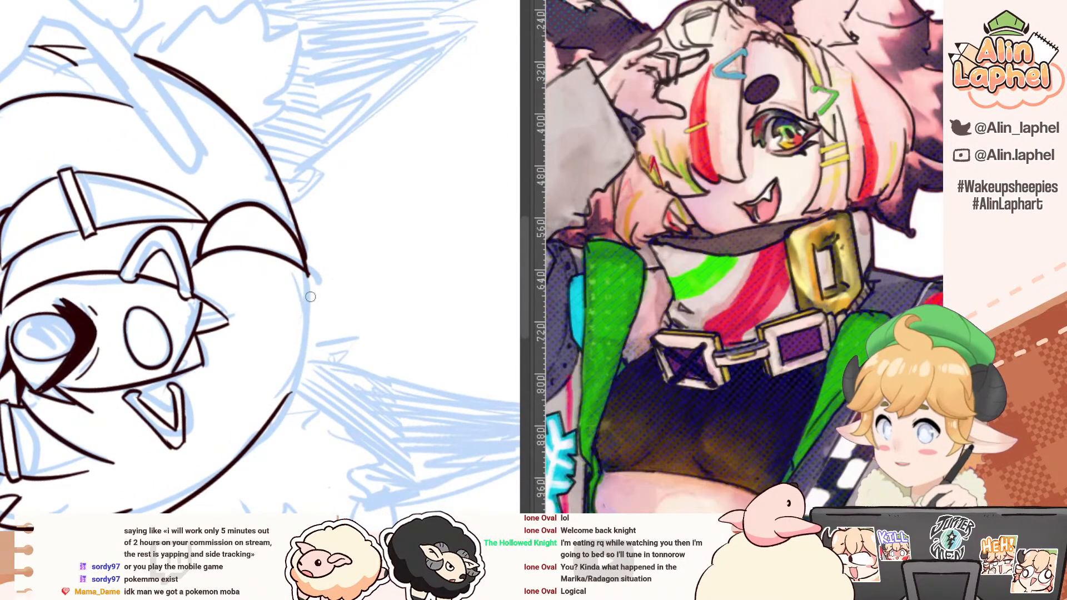
drag(308, 316, 305, 351)
key(ctrl+z)
drag(307, 273, 297, 382)
key(ctrl+z)
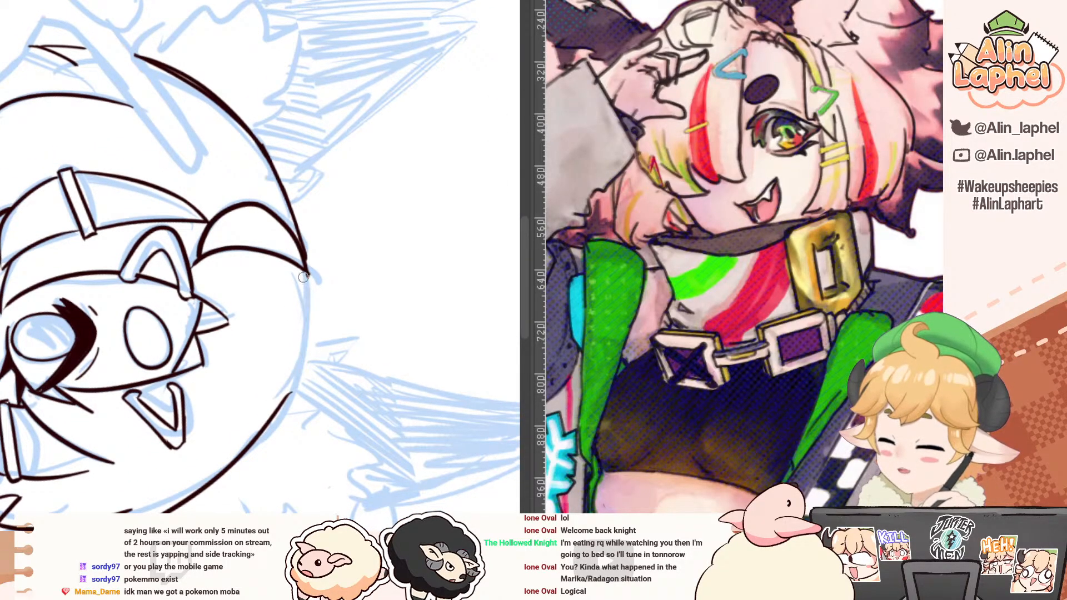
drag(308, 271, 283, 399)
drag(183, 341, 183, 330)
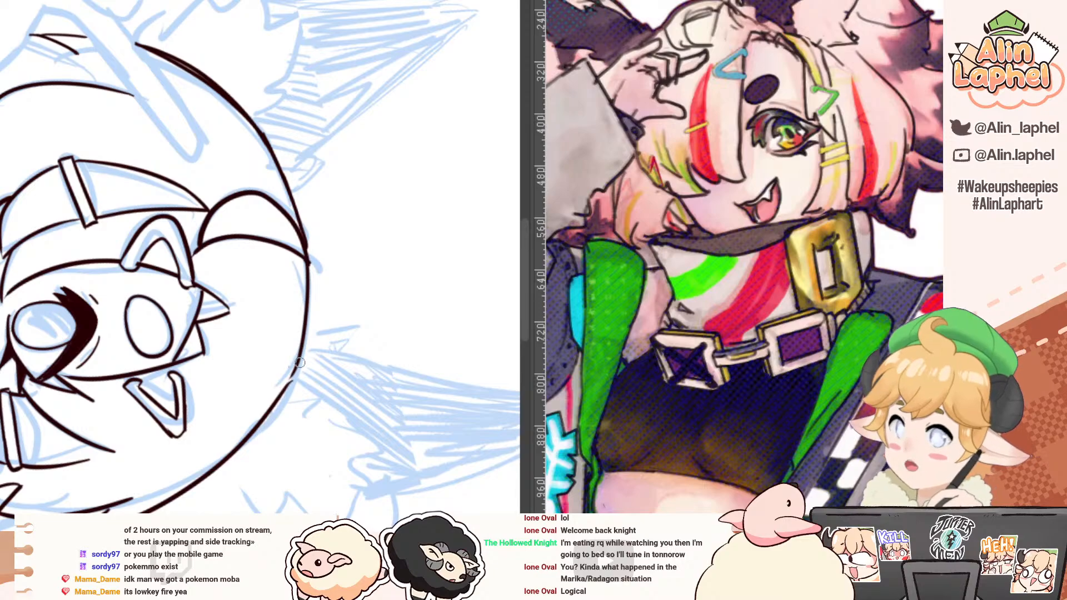
Step: Ink the raised arm's cuff opening and a short curved line on the hand beside it
drag(194, 189, 65, 155)
mouse_move(42, 203)
mouse_down()
mouse_move(83, 160)
mouse_move(85, 139)
mouse_up()
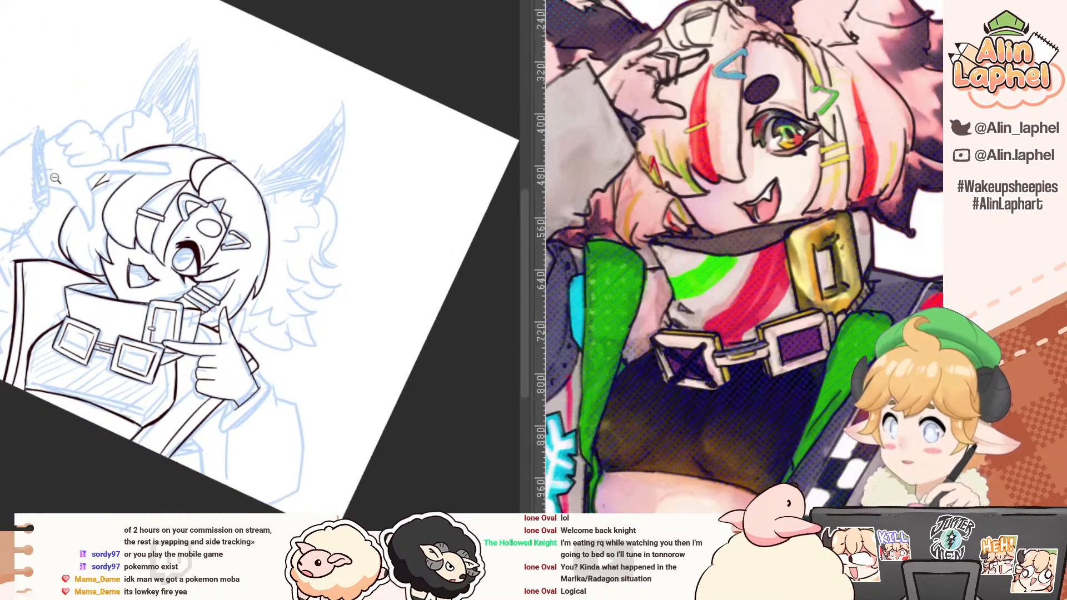
drag(56, 179, 67, 122)
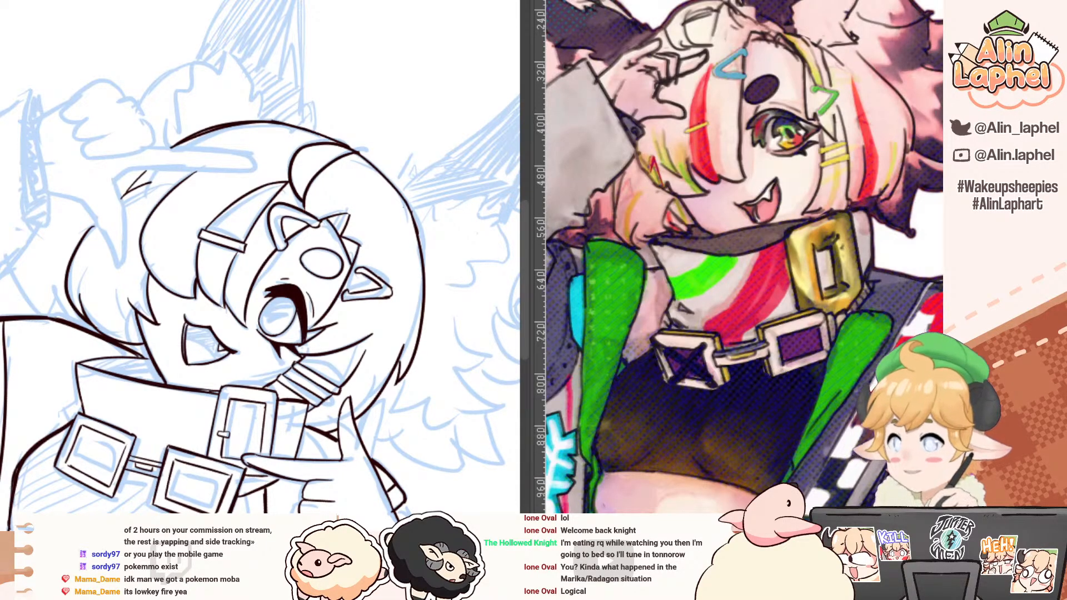
mouse_move(95, 69)
mouse_down()
mouse_move(3, 171)
mouse_move(10, 234)
mouse_move(42, 325)
mouse_up()
key(ctrl+z)
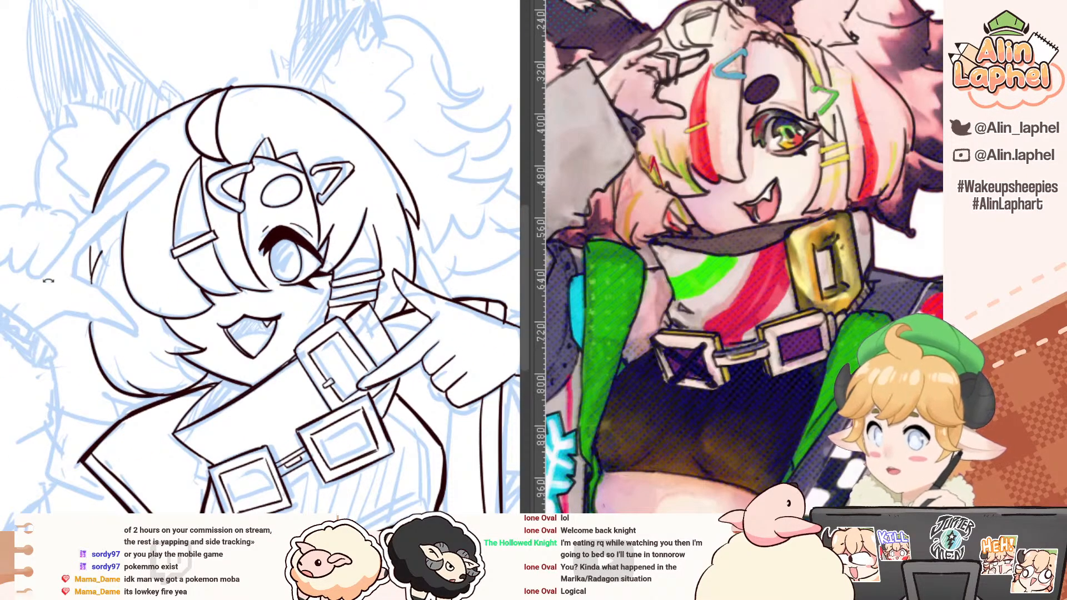
drag(22, 240, 84, 310)
mouse_move(48, 345)
mouse_down()
mouse_move(29, 378)
mouse_move(131, 194)
mouse_move(164, 194)
mouse_up()
mouse_move(99, 174)
mouse_down()
mouse_move(47, 189)
mouse_move(46, 173)
mouse_up()
mouse_move(58, 108)
mouse_down()
mouse_move(57, 197)
mouse_move(167, 128)
mouse_move(188, 140)
mouse_up()
key(ctrl+z)
Step: Ink the thumb outline of the raised hand from the cuff edge towards its tip
key(ctrl+z)
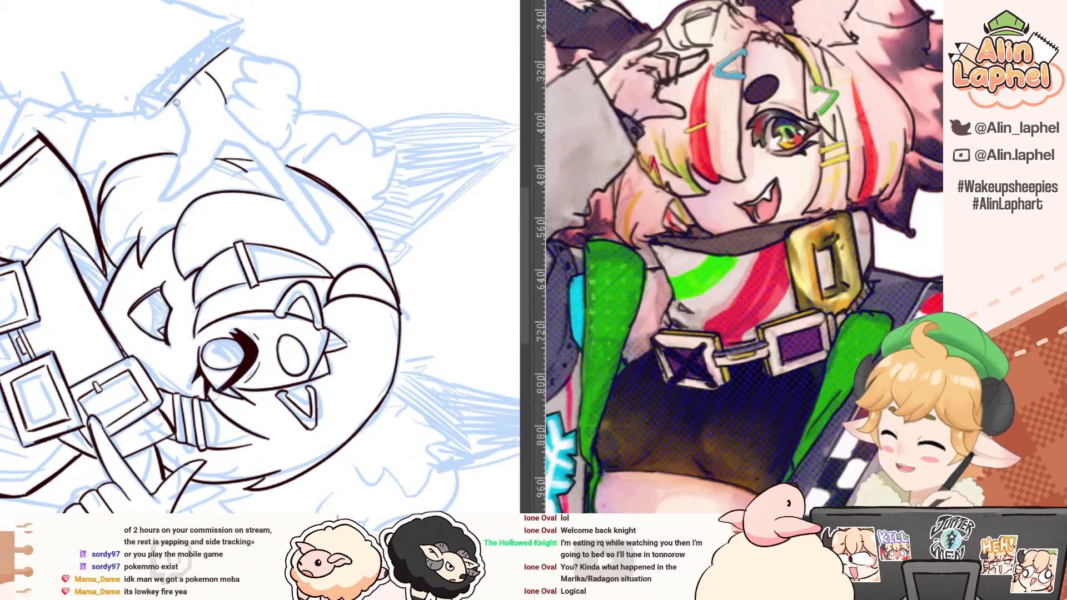
mouse_move(175, 101)
mouse_down()
mouse_move(188, 137)
mouse_move(170, 189)
mouse_up()
drag(105, 102, 56, 191)
key(ctrl+z)
mouse_move(154, 158)
mouse_down()
mouse_move(147, 212)
mouse_move(132, 212)
mouse_move(129, 231)
mouse_move(131, 219)
mouse_move(140, 238)
mouse_move(152, 209)
mouse_up()
key(ctrl+z)
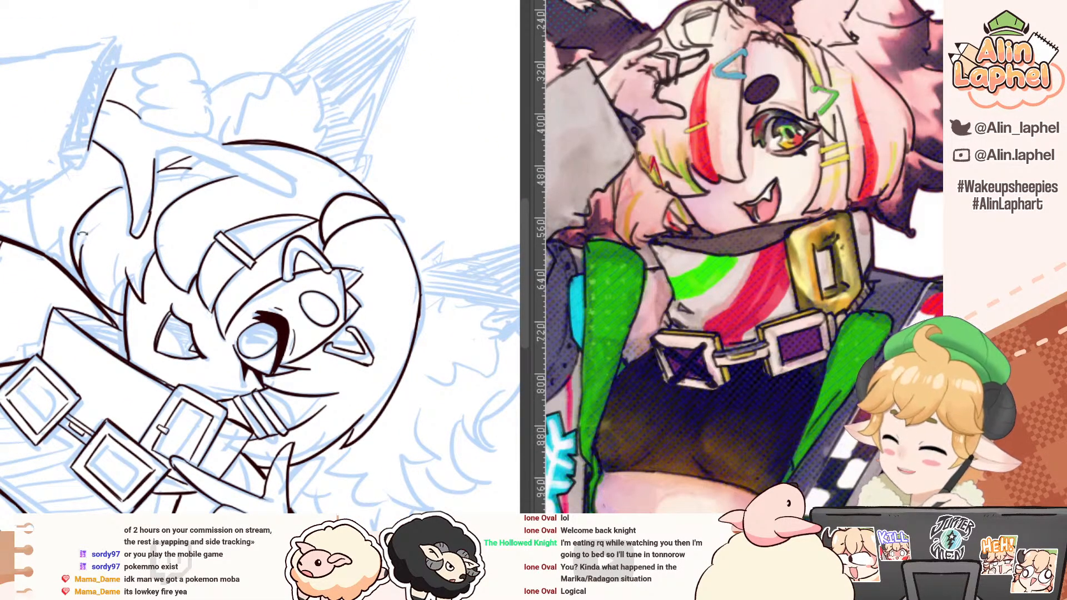
drag(82, 234, 230, 138)
mouse_move(320, 195)
mouse_down()
mouse_move(328, 204)
mouse_move(313, 314)
mouse_move(334, 306)
mouse_move(352, 232)
mouse_up()
key(ctrl+z)
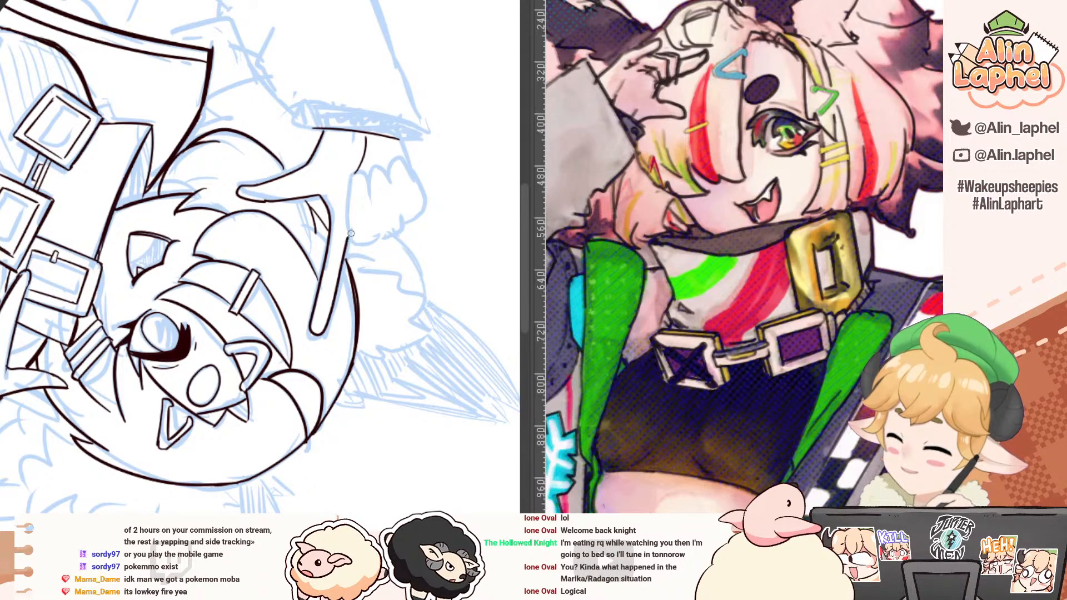
key(ctrl+z)
Step: Erase the stray ink around the raised hand's index finger sketch
key(e)
mouse_move(318, 195)
mouse_down()
mouse_move(326, 229)
mouse_move(315, 289)
mouse_up()
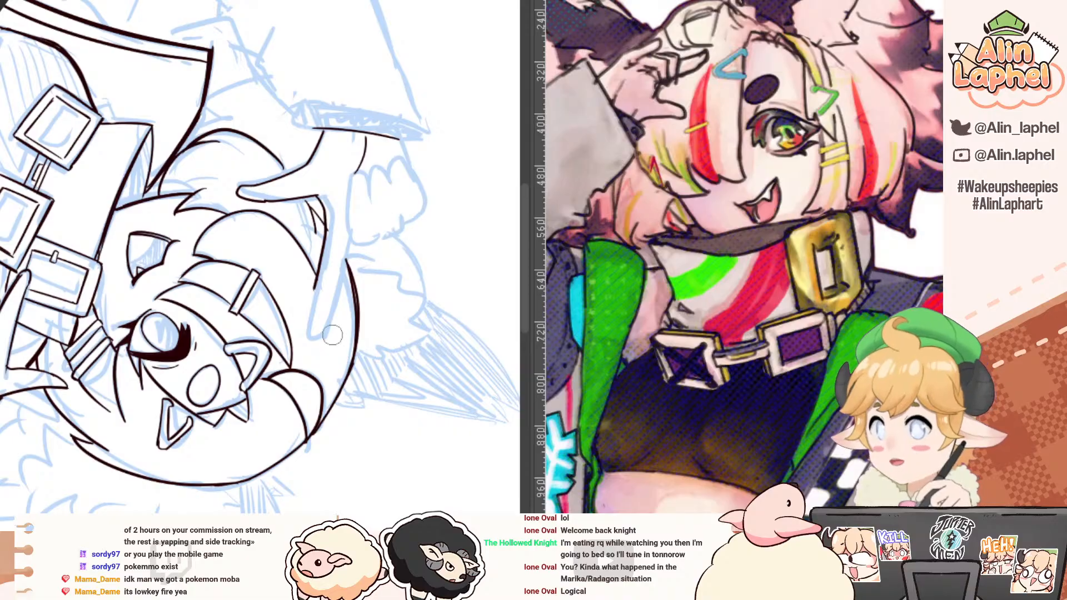
drag(236, 148, 200, 149)
click(321, 221)
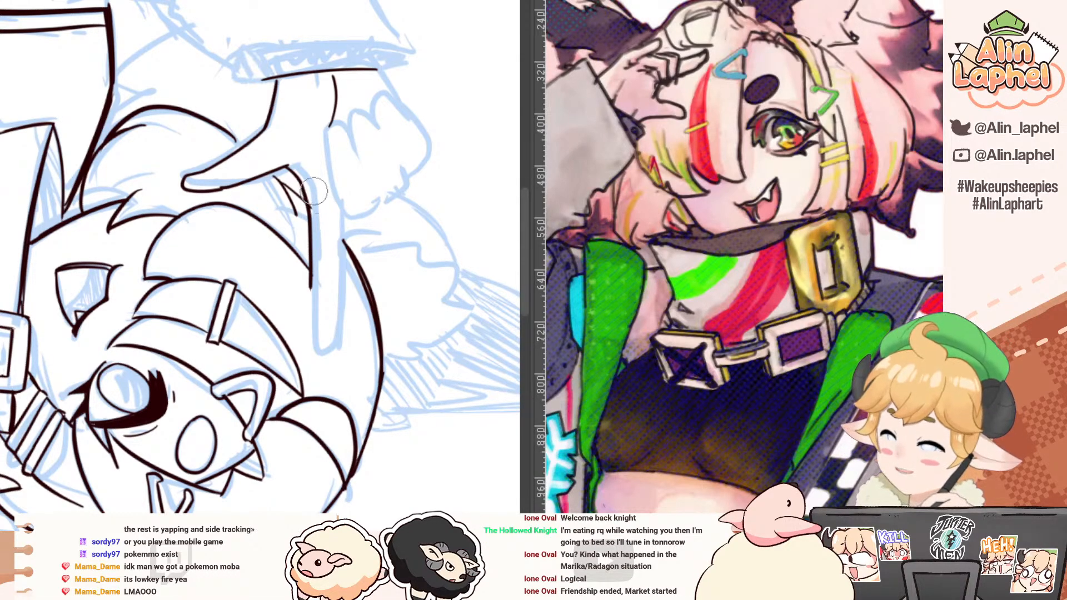
Step: Ink both sides and the rounded tip of the raised hand's index finger, ending it short of the sketched tip
key(p)
key(ctrl+z)
drag(342, 207, 340, 291)
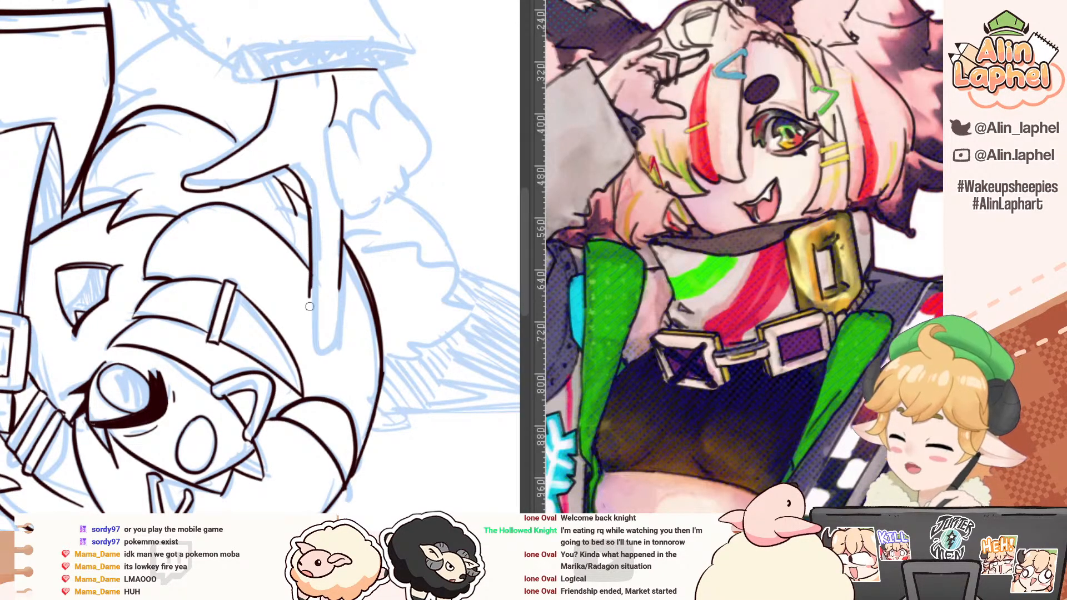
mouse_move(311, 277)
mouse_down()
mouse_move(311, 309)
mouse_move(340, 300)
mouse_move(337, 280)
mouse_up()
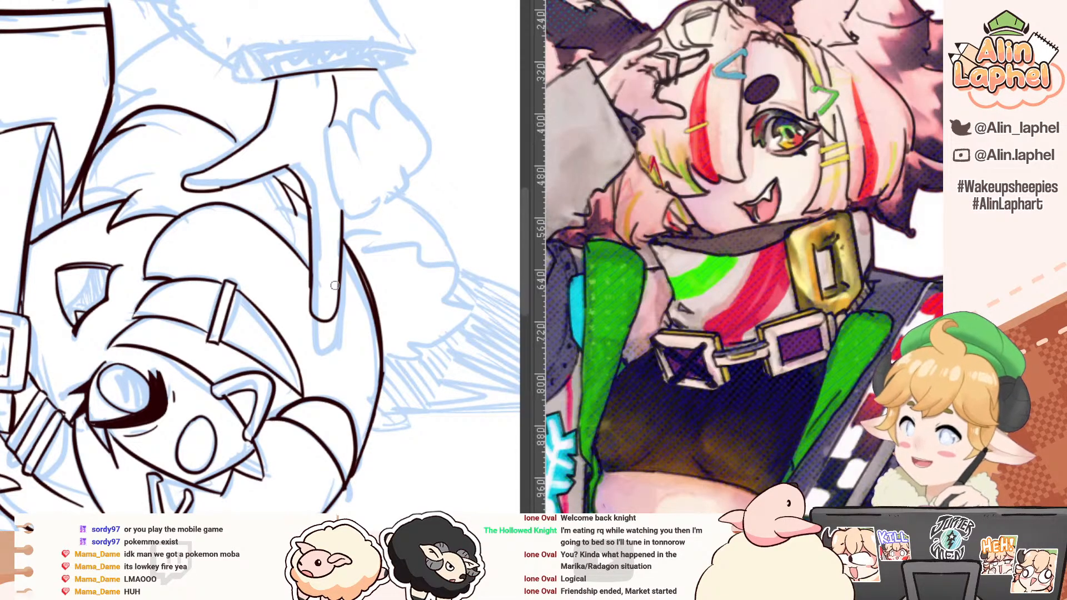
drag(289, 178, 269, 223)
drag(335, 247, 331, 261)
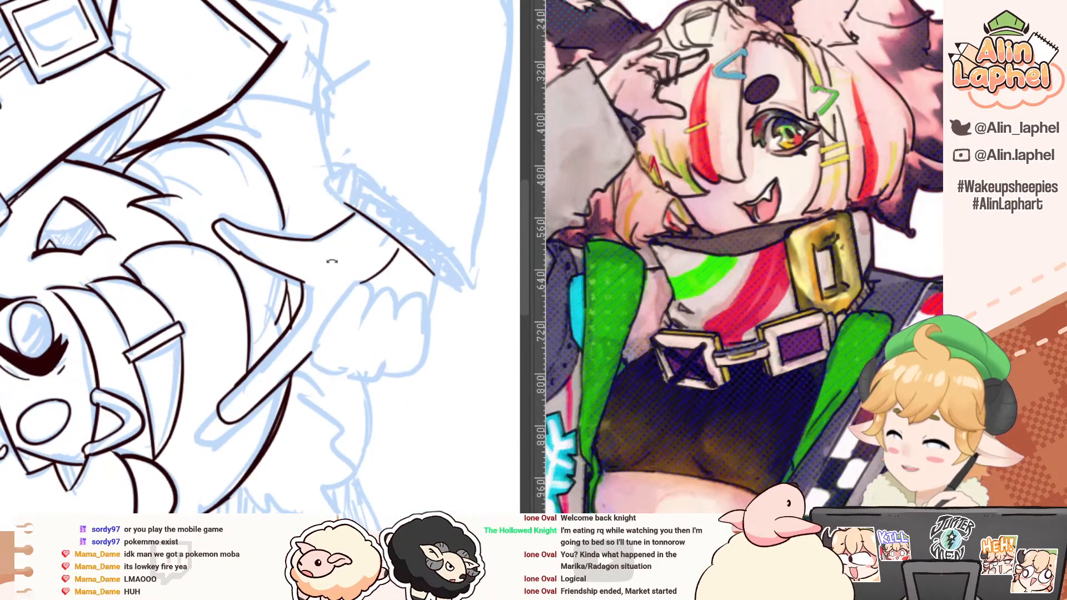
Step: Ink the rounded outlines of the raised hand's curled fingers beside the index finger
key(ctrl+z)
key(ctrl+y)
mouse_move(177, 128)
mouse_down()
mouse_move(133, 143)
mouse_move(50, 229)
mouse_up()
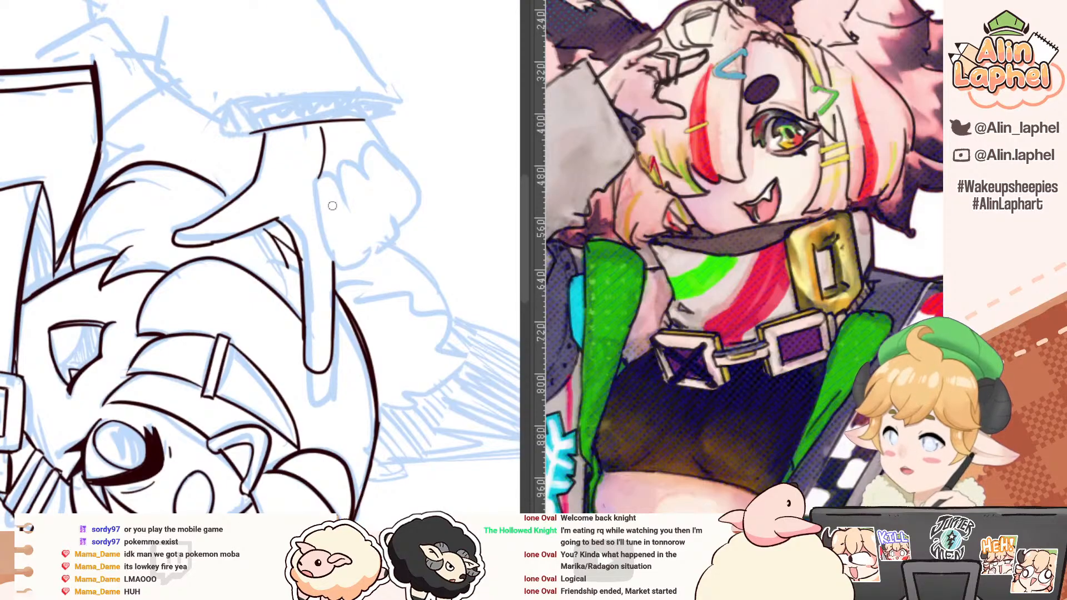
mouse_move(315, 188)
mouse_down()
mouse_move(335, 264)
mouse_move(364, 257)
mouse_move(338, 188)
mouse_move(346, 163)
mouse_move(365, 175)
mouse_move(354, 164)
mouse_move(364, 173)
mouse_move(371, 145)
mouse_move(414, 201)
mouse_up()
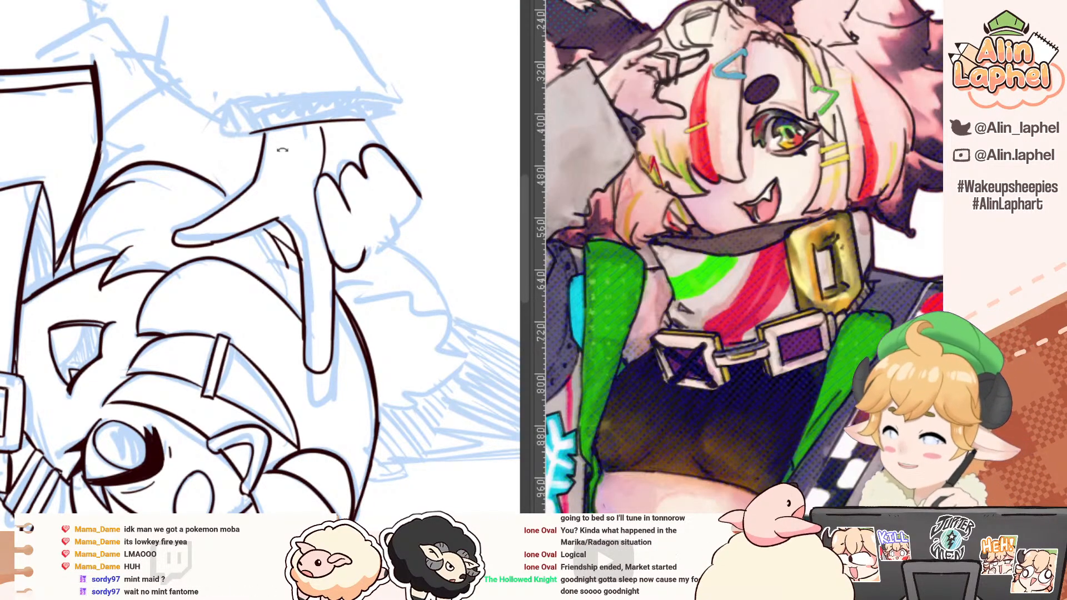
Step: Close the outermost curled finger and ink the raised hand's outer edge down to the wrist
mouse_move(219, 155)
mouse_down()
mouse_move(94, 258)
mouse_move(199, 398)
mouse_up()
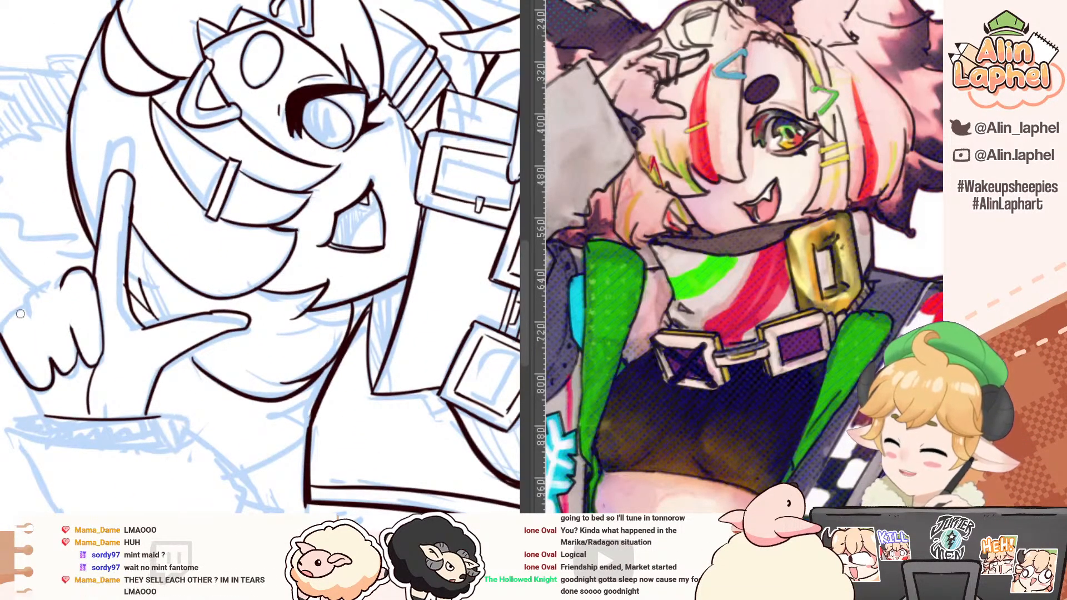
drag(27, 309, 6, 327)
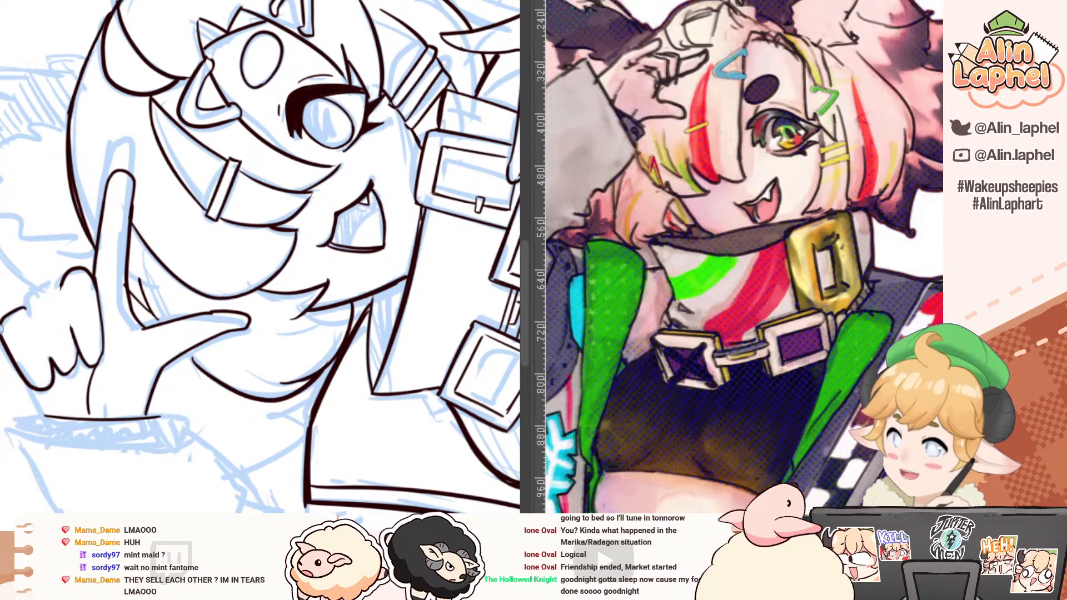
mouse_move(1, 328)
mouse_down()
mouse_move(26, 308)
mouse_move(4, 319)
mouse_move(2, 334)
mouse_move(44, 288)
mouse_move(57, 294)
mouse_move(21, 261)
mouse_up()
key(ctrl+z)
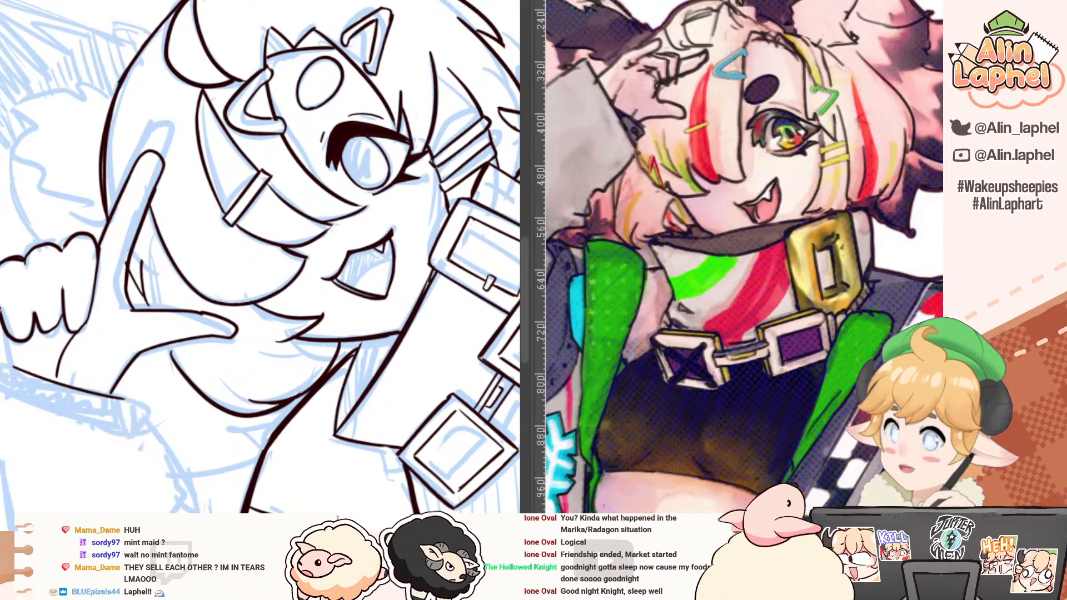
drag(3, 322, 14, 367)
drag(11, 288, 35, 127)
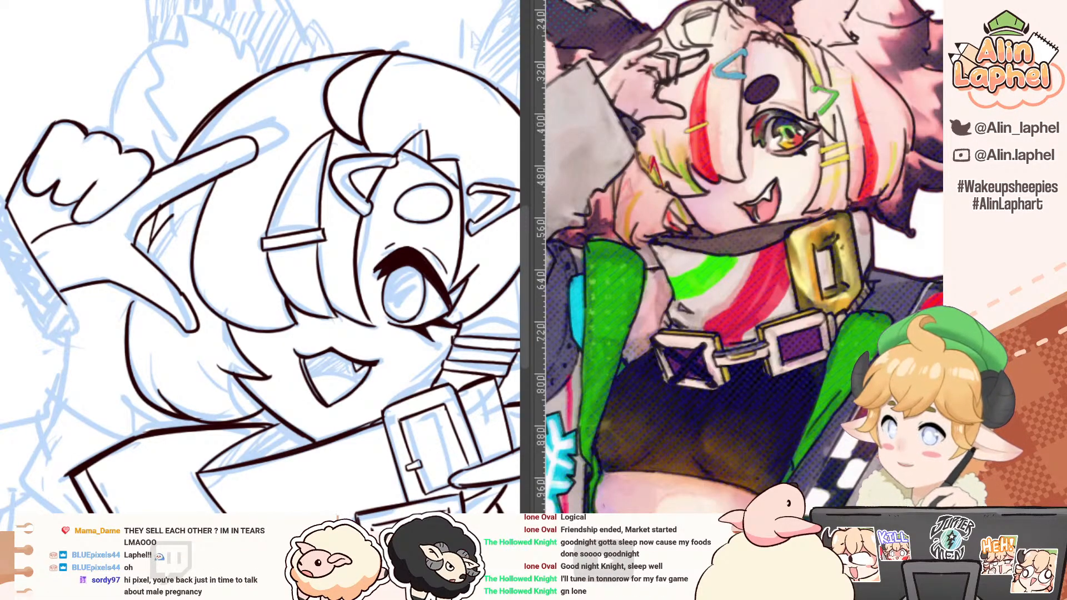
click(311, 1)
drag(243, 205, 228, 170)
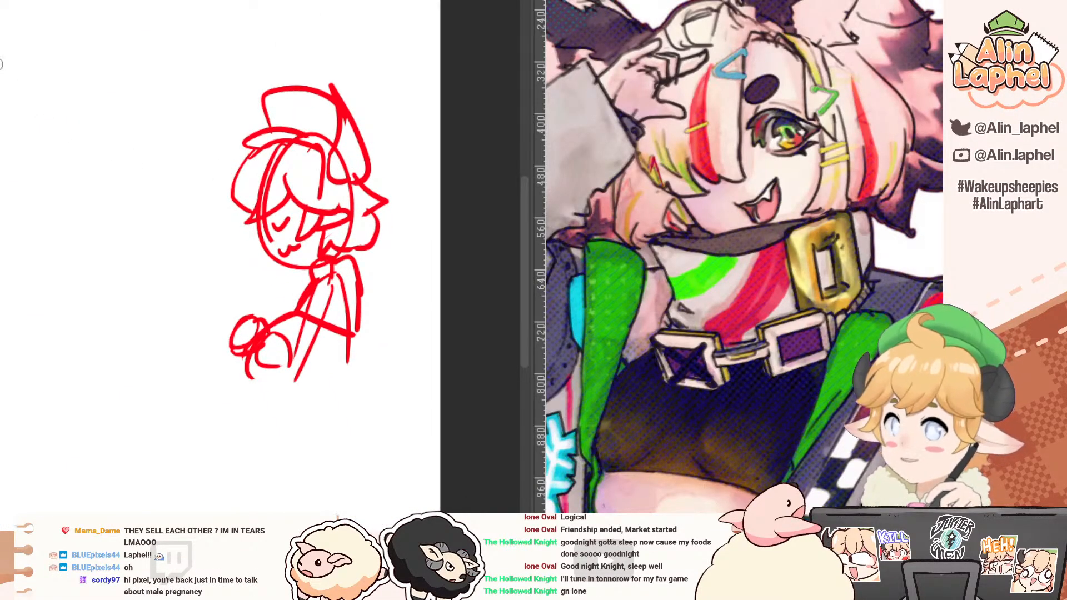
click(139, 2)
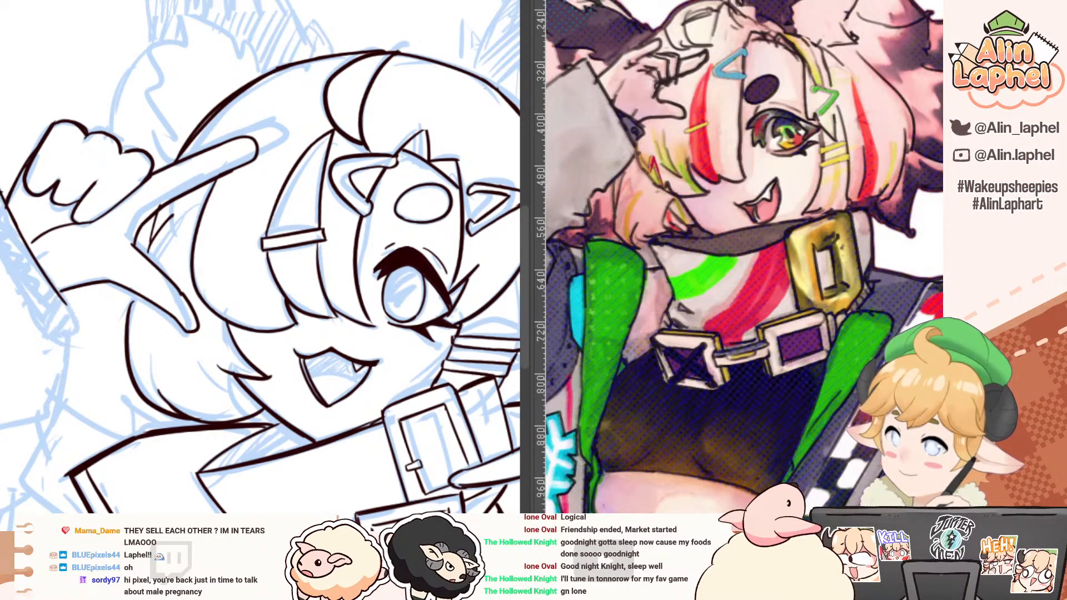
Step: Ink the lower edge of the raised arm's cuff band parallel to the cuff opening
drag(1, 250, 44, 328)
key(ctrl+z)
drag(1, 247, 54, 336)
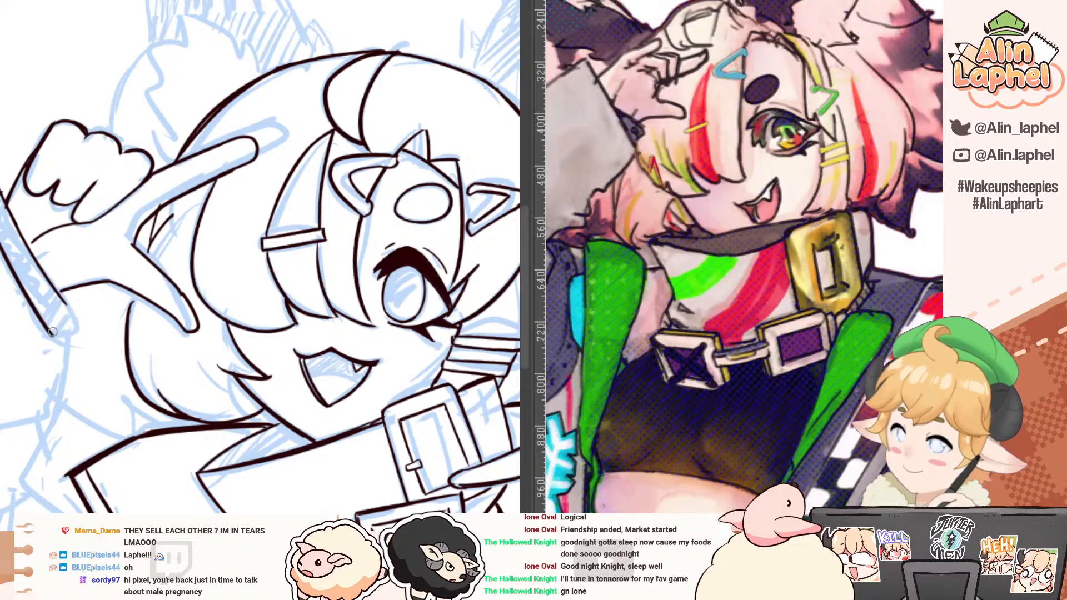
drag(2, 254, 13, 364)
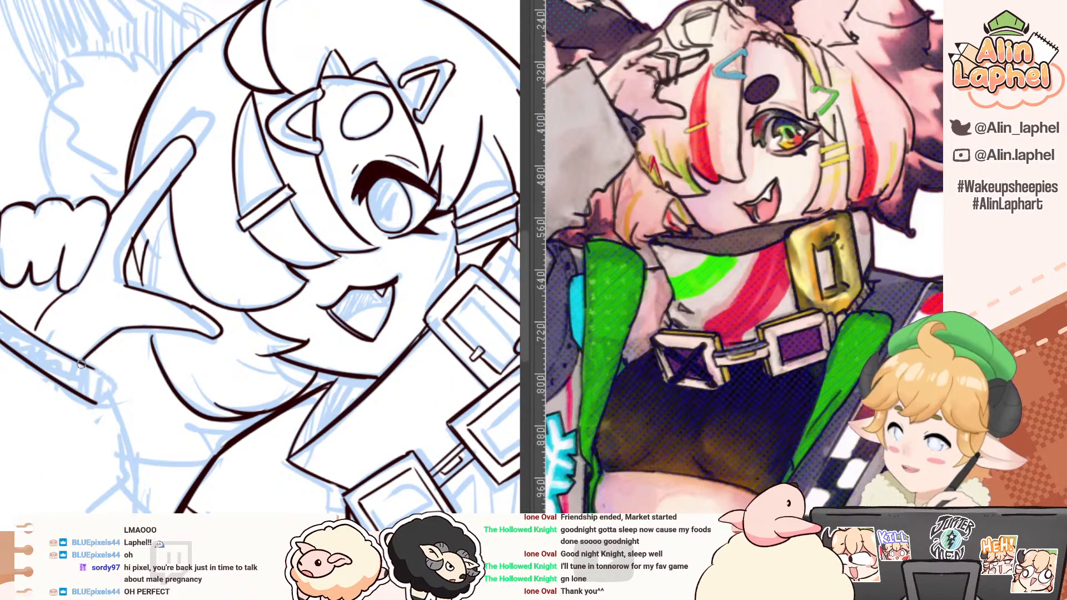
Step: Close the ends of the cuff band and ink the small pointed sleeve corner beside it
mouse_move(84, 359)
mouse_down()
mouse_move(101, 370)
mouse_move(96, 402)
mouse_move(73, 256)
mouse_up()
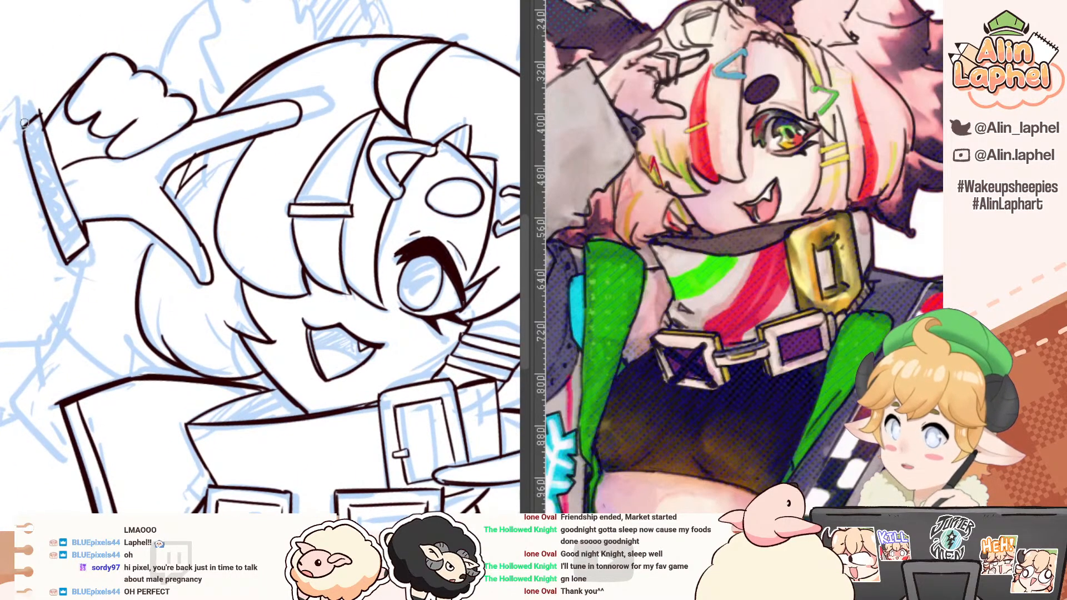
key(ctrl+z)
drag(22, 127, 44, 205)
drag(66, 260, 88, 290)
mouse_move(88, 267)
mouse_down()
mouse_move(88, 289)
mouse_move(142, 322)
mouse_up()
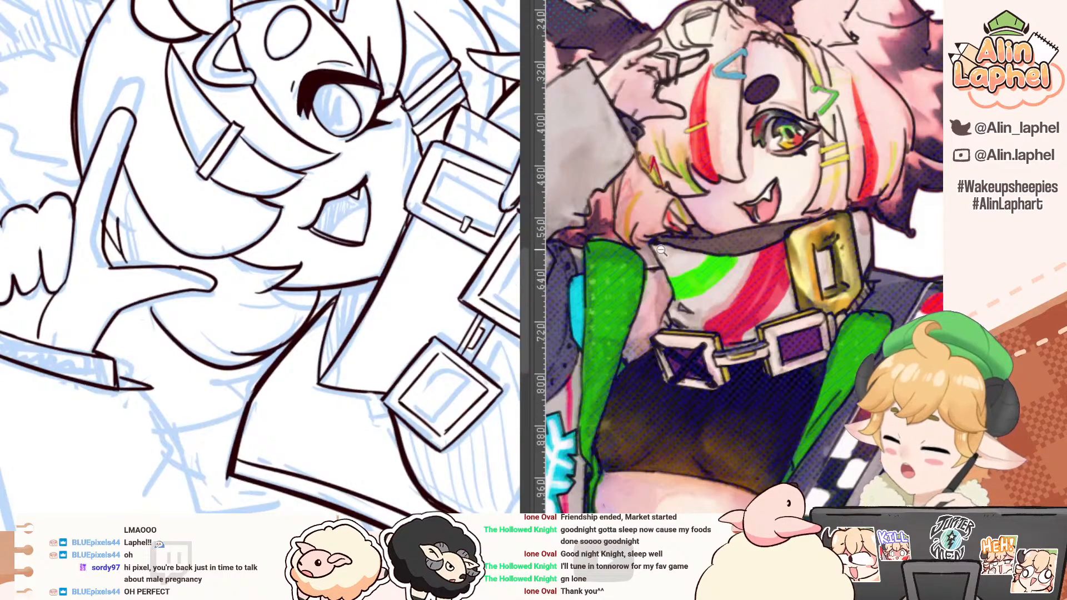
Step: Bring the full reference figure into view and ink the raised sleeve's outer edge from the cuff towards the elbow
drag(667, 261, 606, 218)
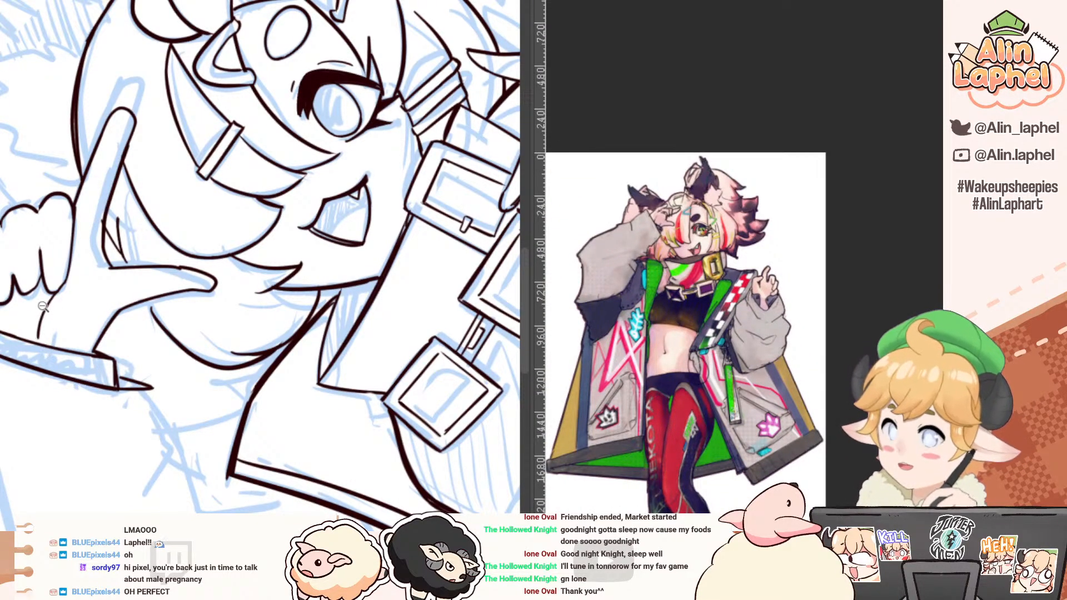
drag(43, 344, 65, 257)
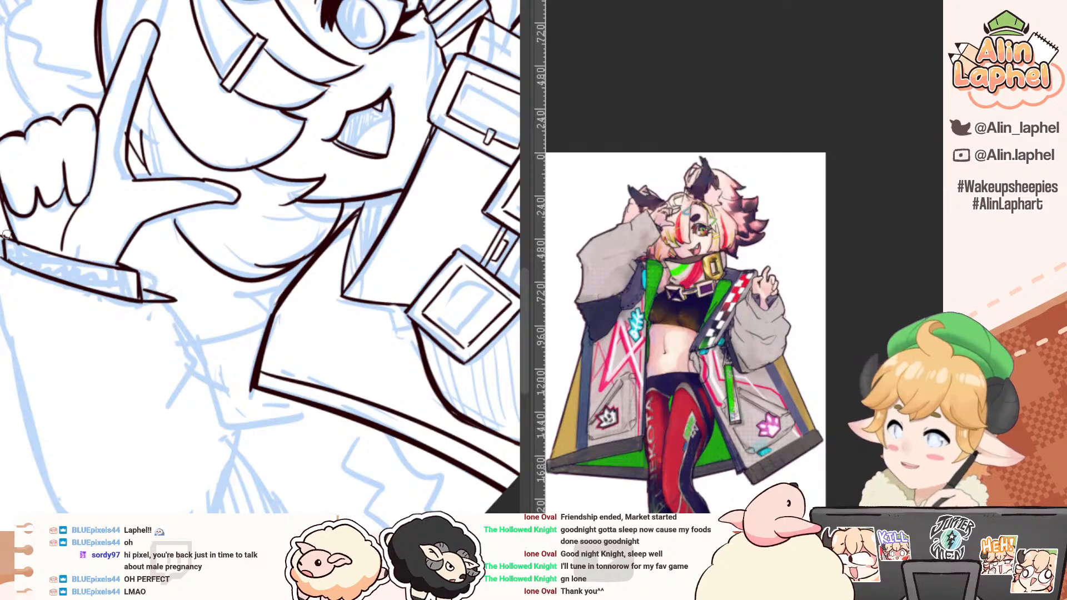
mouse_move(3, 253)
mouse_down()
mouse_move(14, 350)
mouse_move(0, 282)
mouse_up()
key(ctrl+z)
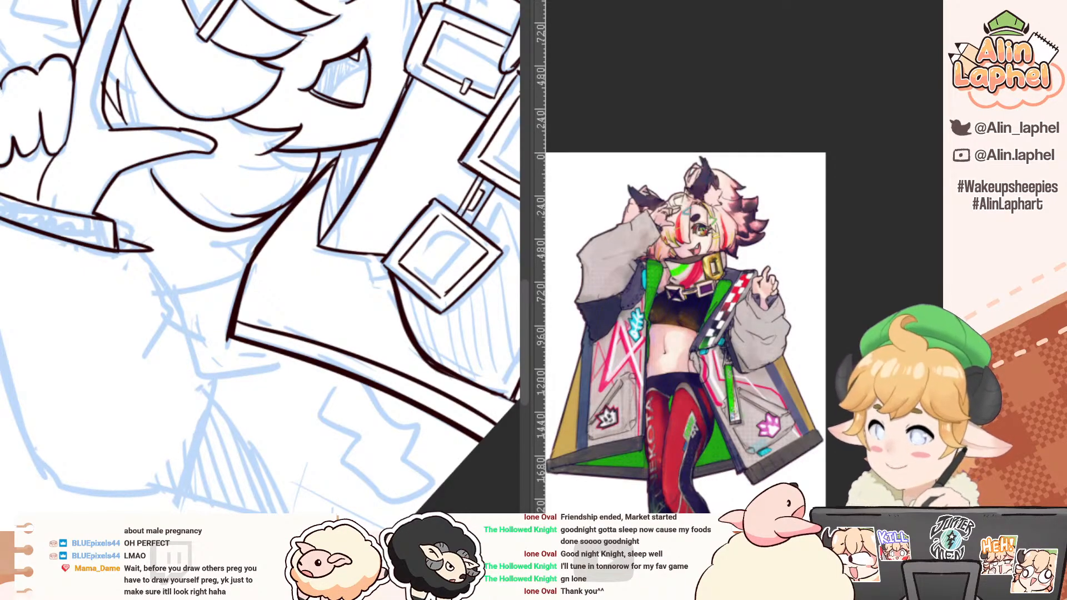
click(477, 2)
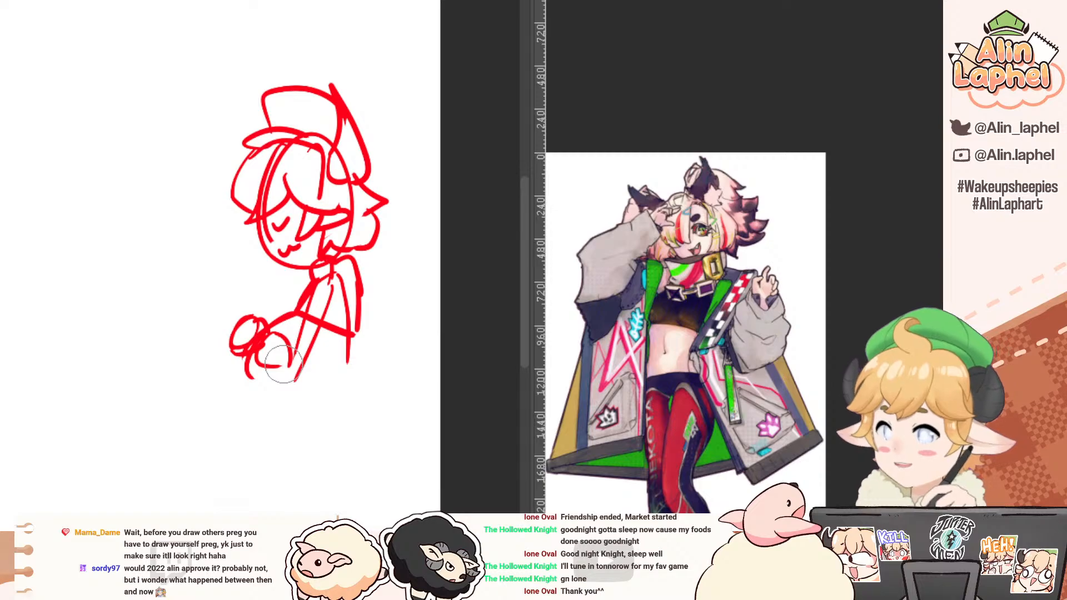
key(ctrl+Tab)
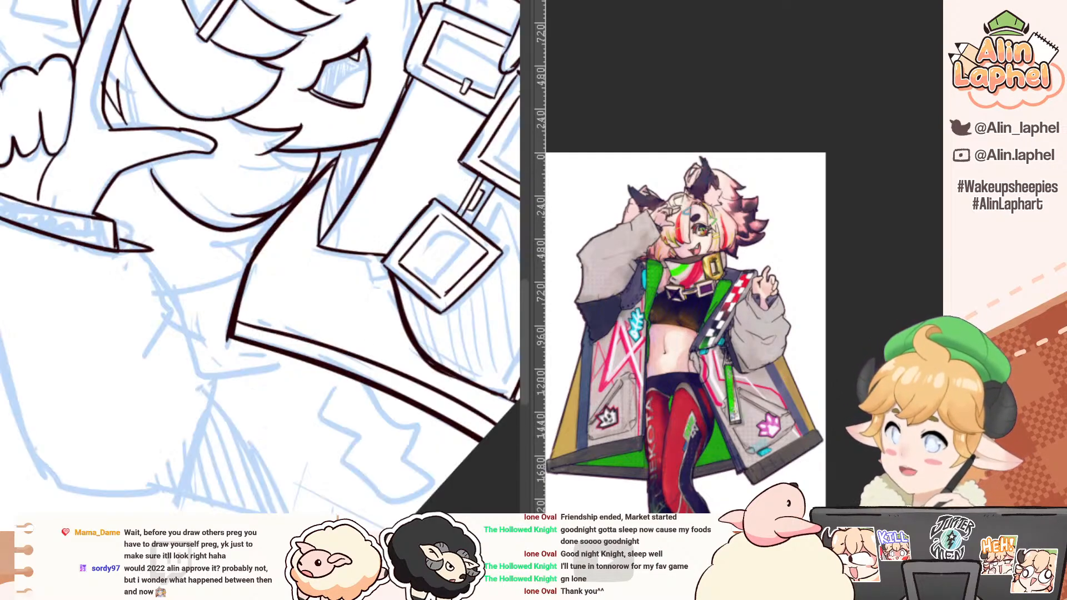
drag(26, 248, 29, 191)
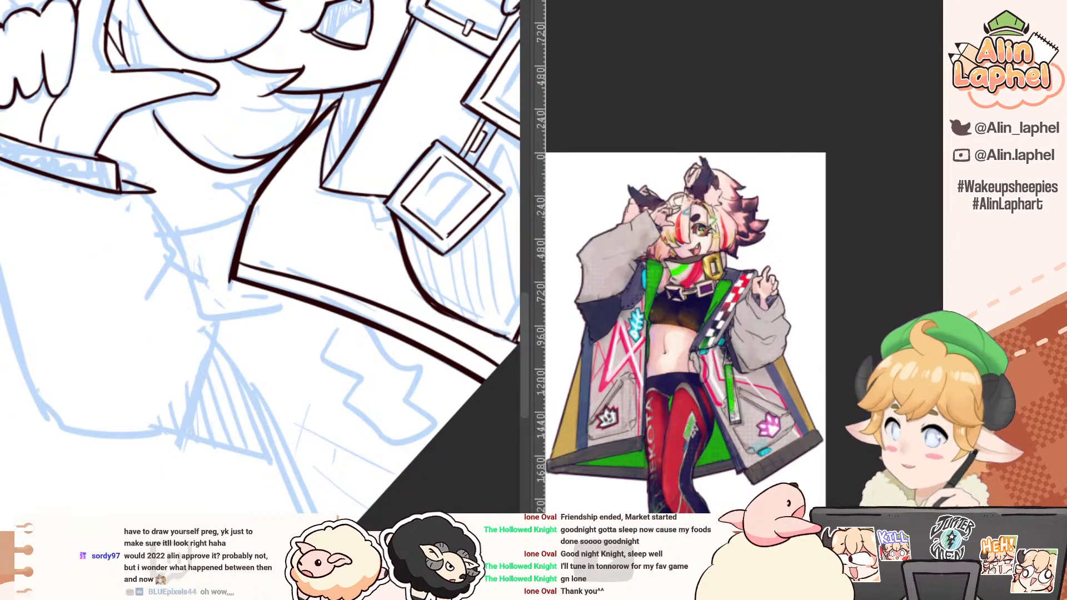
drag(1, 260, 34, 377)
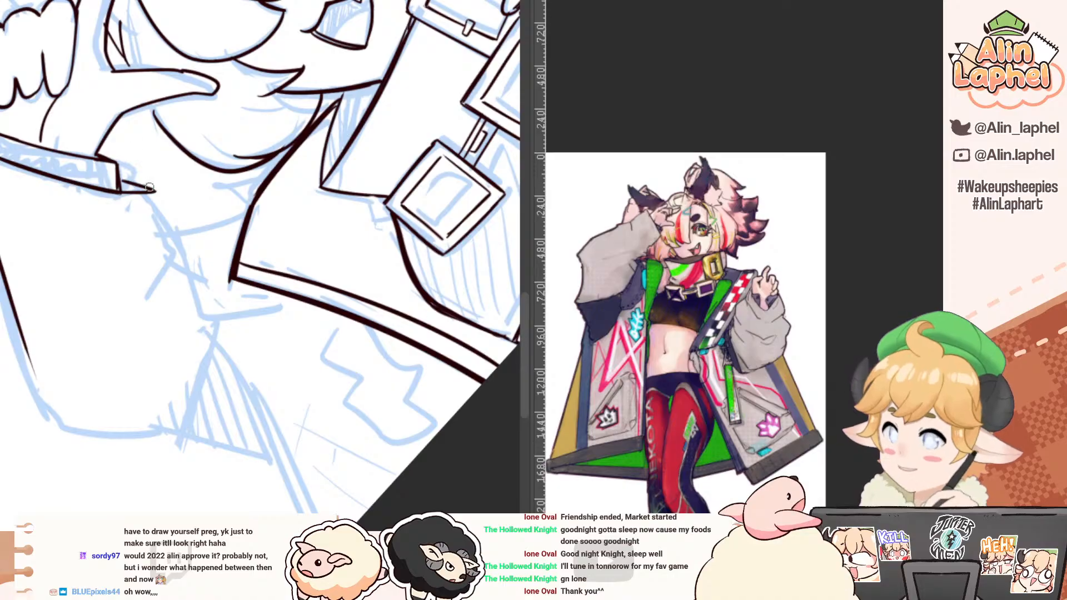
Step: Ink the raised sleeve's inner edge below the cuff with its forked fold lines, and erase the excess ink where they meet
drag(151, 189, 167, 249)
key(ctrl+z)
drag(155, 194, 174, 270)
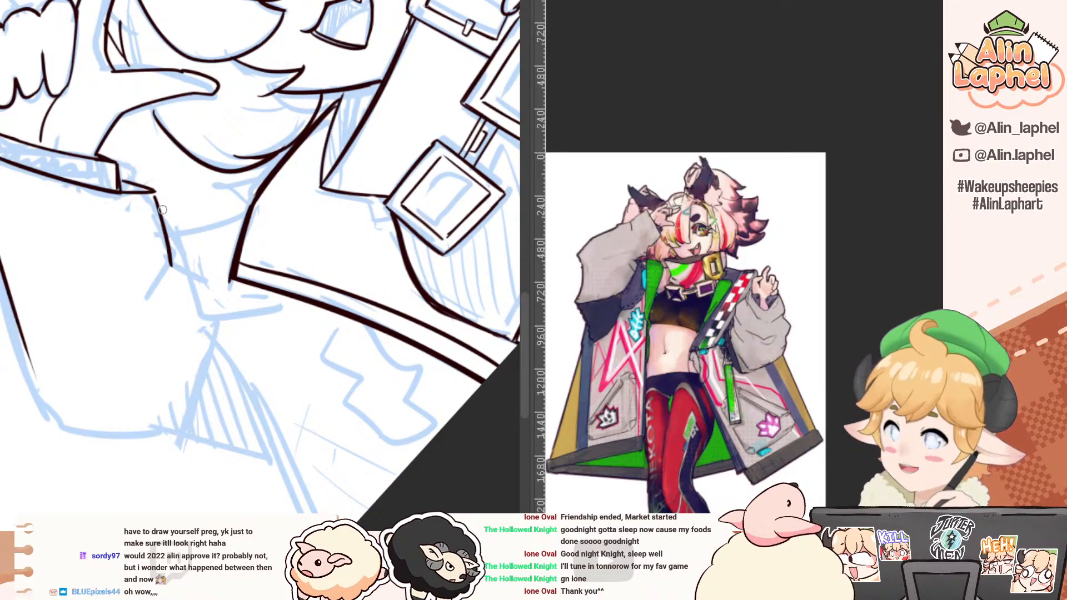
key(ctrl+z)
mouse_move(155, 190)
mouse_down()
mouse_move(172, 268)
mouse_move(144, 323)
mouse_up()
mouse_move(171, 263)
mouse_down()
mouse_move(205, 284)
mouse_move(203, 313)
mouse_up()
key(ctrl+z)
drag(57, 308, 48, 237)
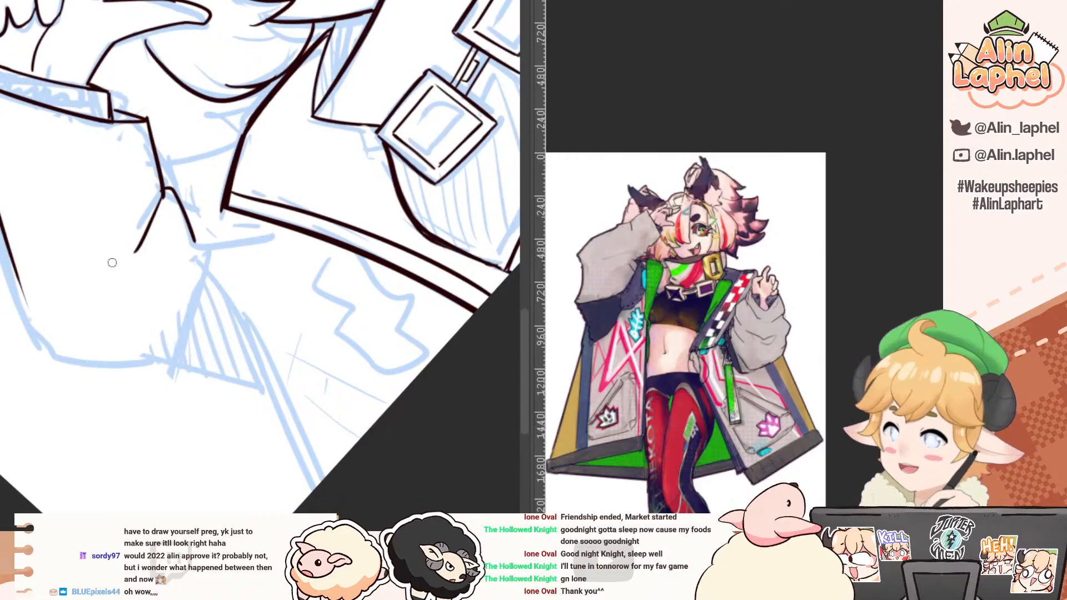
key(e)
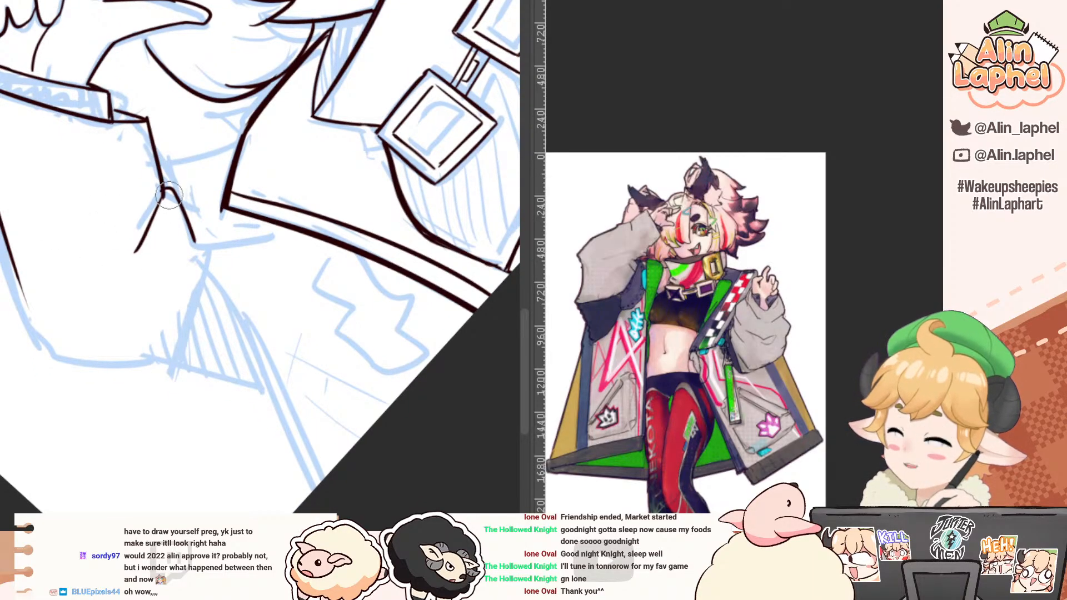
drag(167, 193, 159, 220)
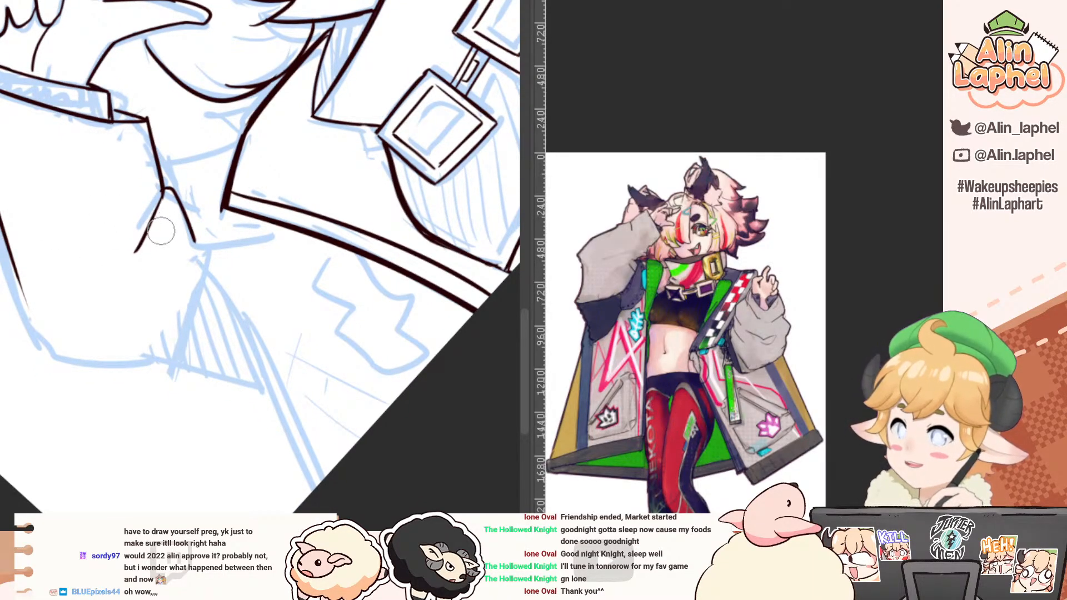
Step: Extend the raised sleeve's outer contour around the angular elbow to the sketched hatched area
drag(82, 262, 28, 206)
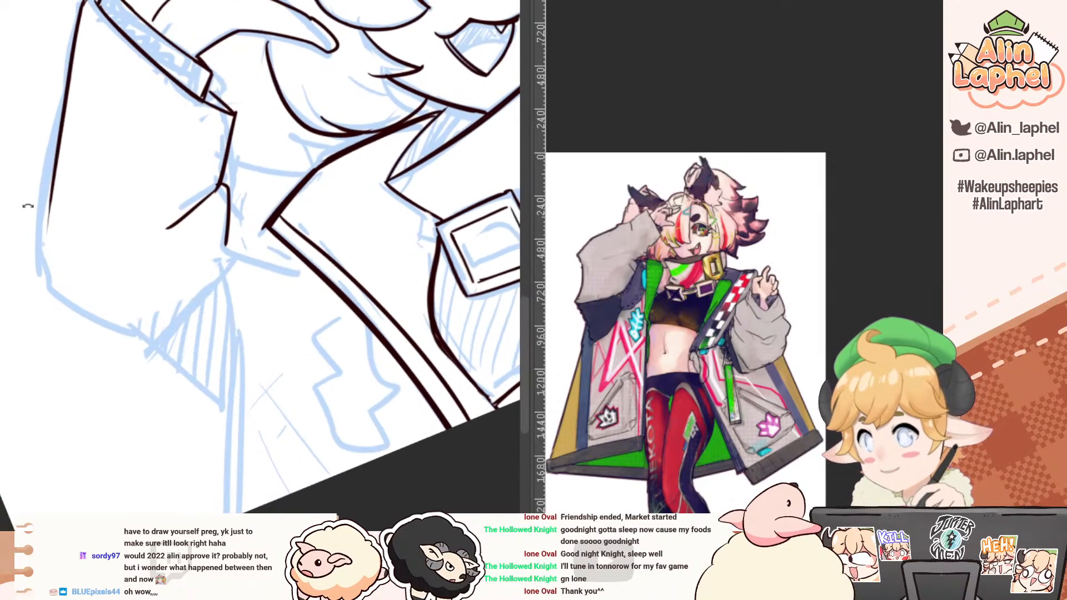
drag(59, 147, 43, 250)
key(ctrl+z)
drag(54, 198, 52, 294)
mouse_move(35, 295)
mouse_down()
mouse_move(81, 165)
mouse_move(95, 170)
mouse_move(89, 195)
mouse_move(92, 157)
mouse_move(141, 204)
mouse_up()
key(ctrl+z)
drag(125, 154, 128, 246)
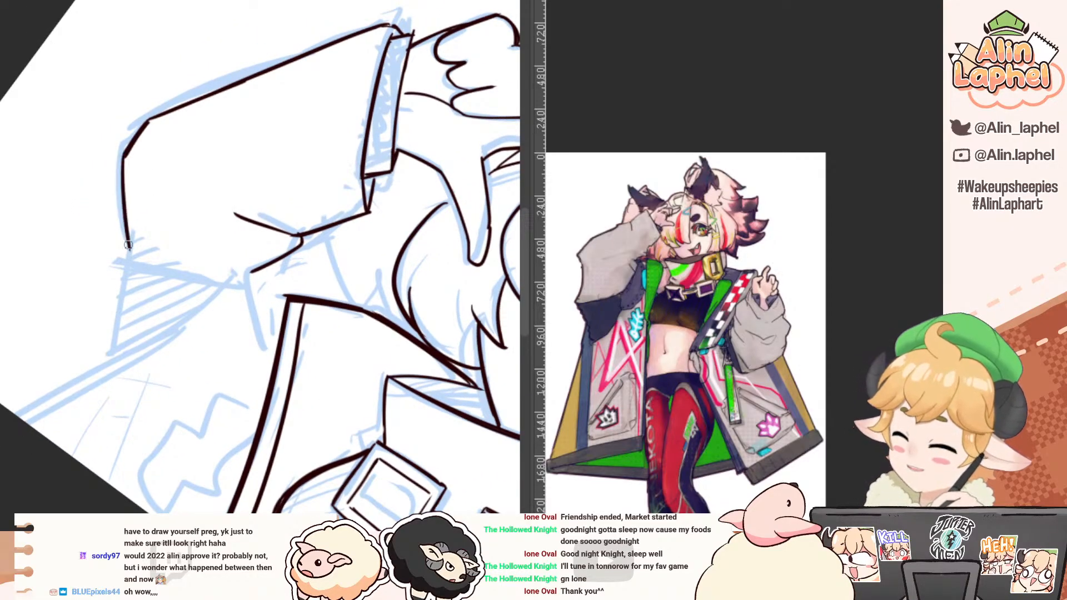
drag(122, 188, 128, 261)
drag(78, 219, 103, 342)
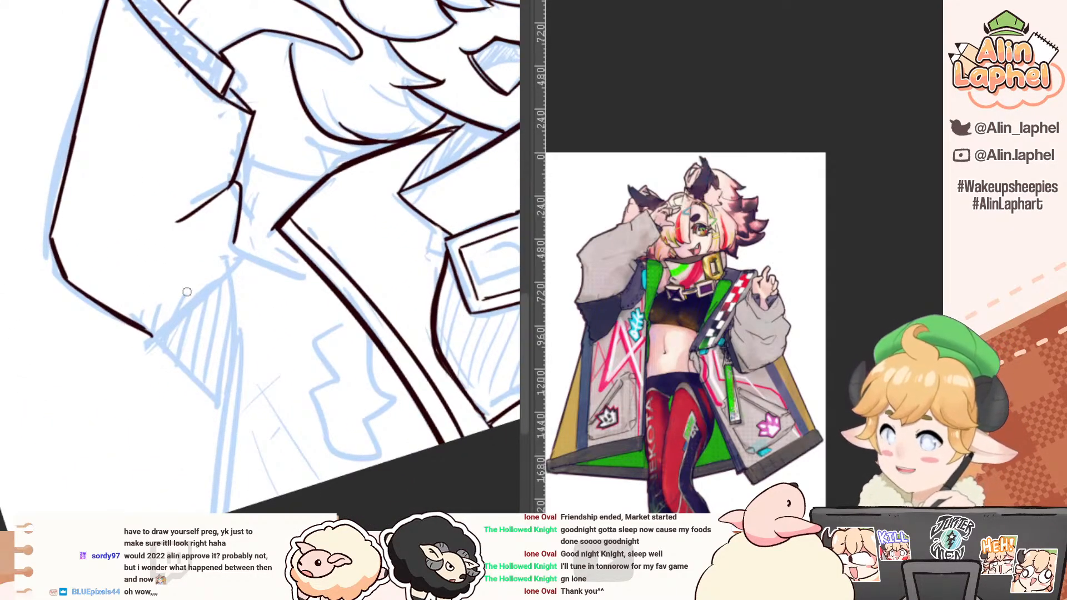
Step: Ink the sleeve's underside edge from the elbow along the hatched area and the long coat edge running down from it
drag(233, 271, 153, 327)
key(ctrl+z)
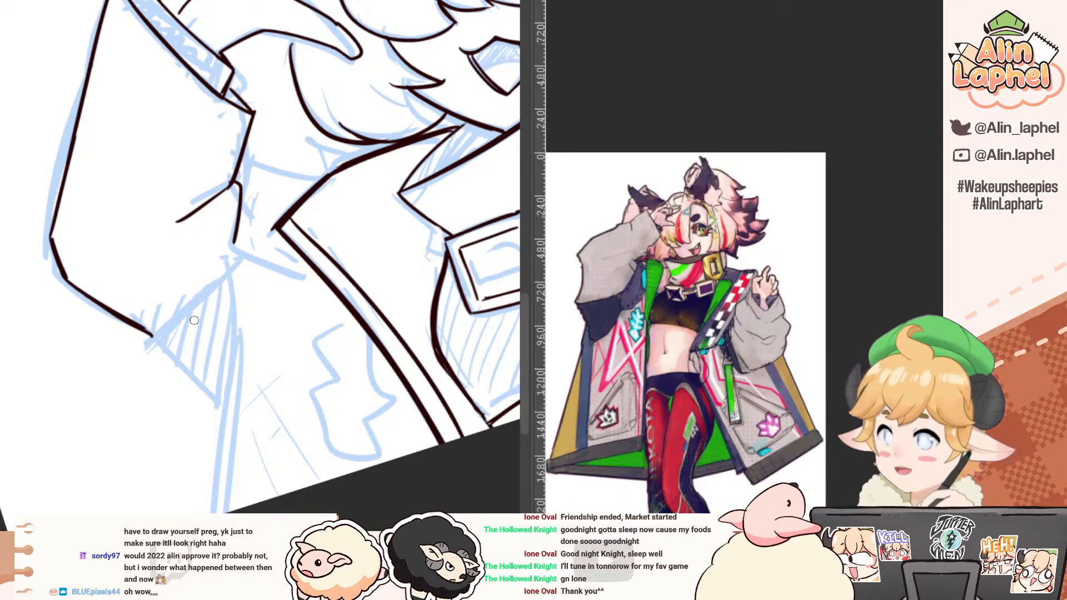
mouse_move(227, 270)
mouse_down()
mouse_move(233, 350)
mouse_move(216, 512)
mouse_up()
key(ctrl+z)
mouse_move(155, 285)
mouse_down()
mouse_move(132, 261)
mouse_move(102, 380)
mouse_move(119, 392)
mouse_up()
drag(200, 245, 202, 343)
key(ctrl+z)
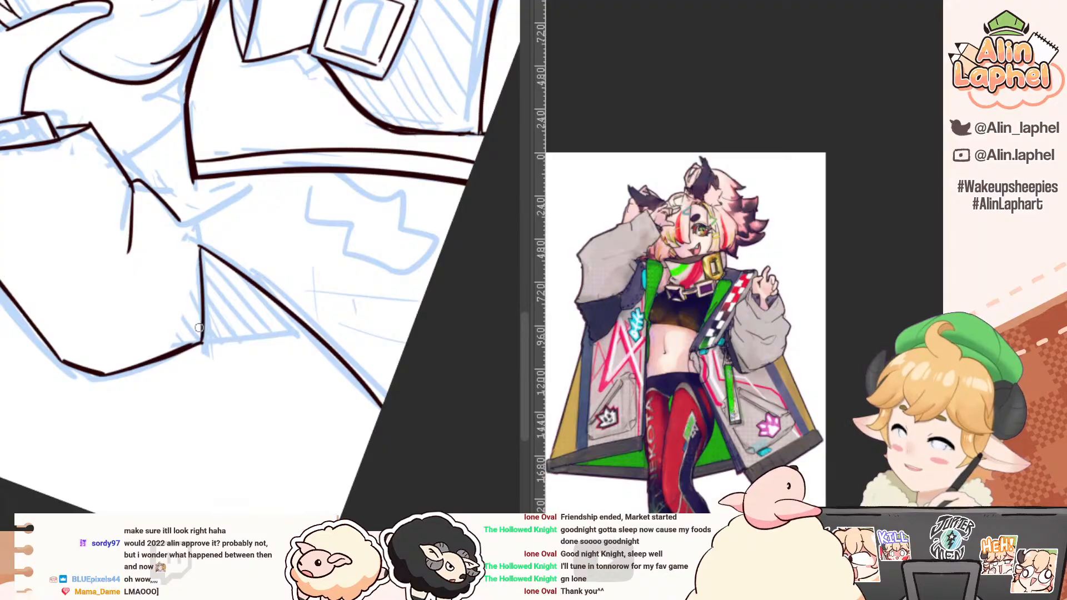
drag(156, 395, 99, 180)
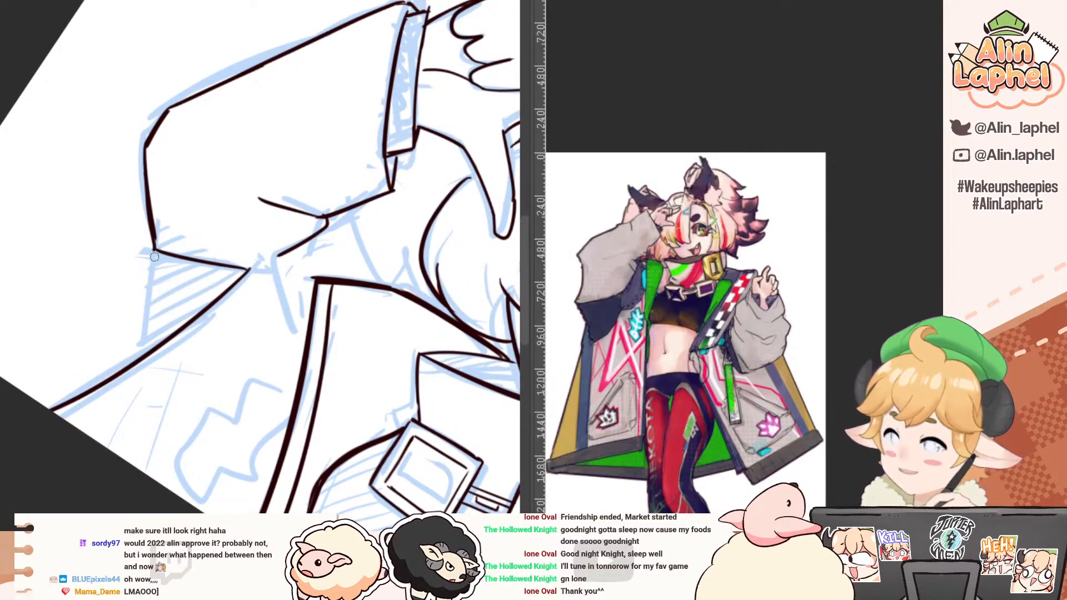
Step: Ink the outer edge of the sketched hatched triangle below the raised sleeve's elbow, down to the long coat edge
drag(155, 252, 145, 351)
key(ctrl+z)
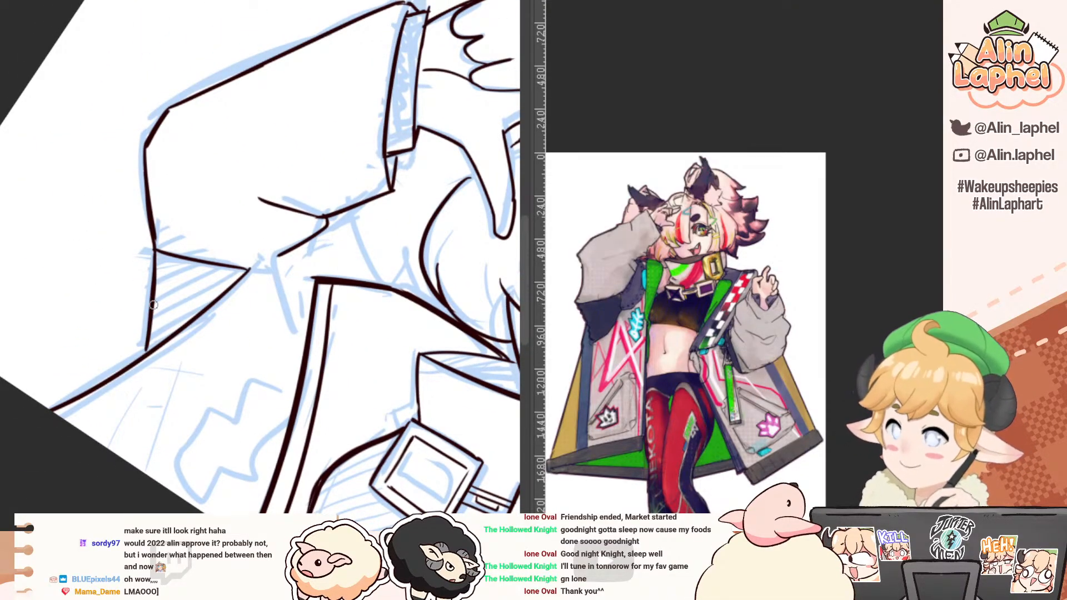
mouse_move(170, 154)
mouse_down()
mouse_move(99, 198)
mouse_move(83, 283)
mouse_up()
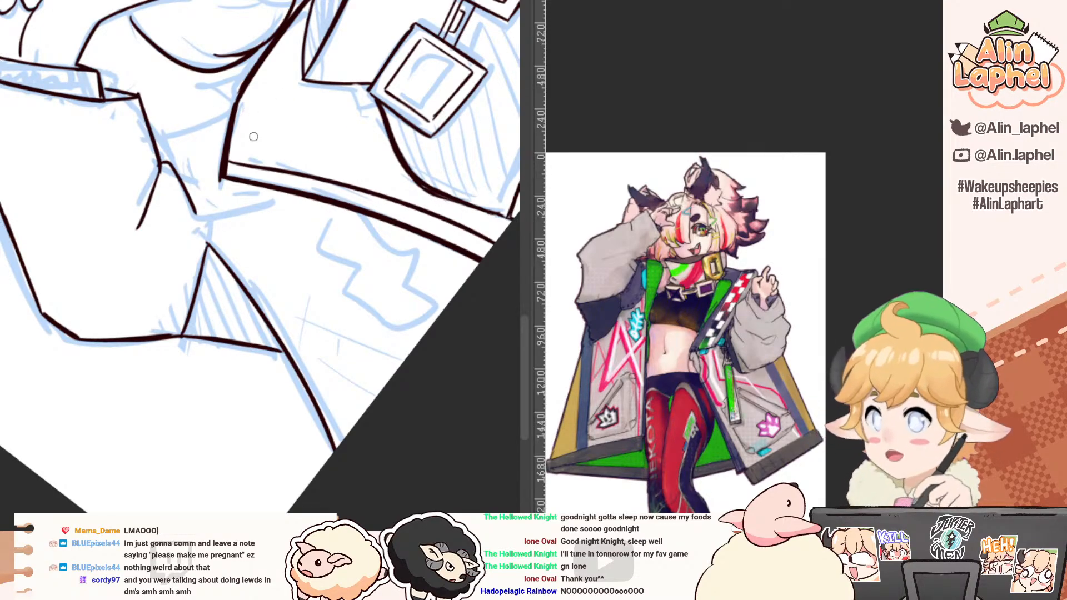
Step: Ink the small angular tab between the raised sleeve and the coat lapel's upper corner, with the short line joining it to the sleeve
drag(223, 144, 196, 165)
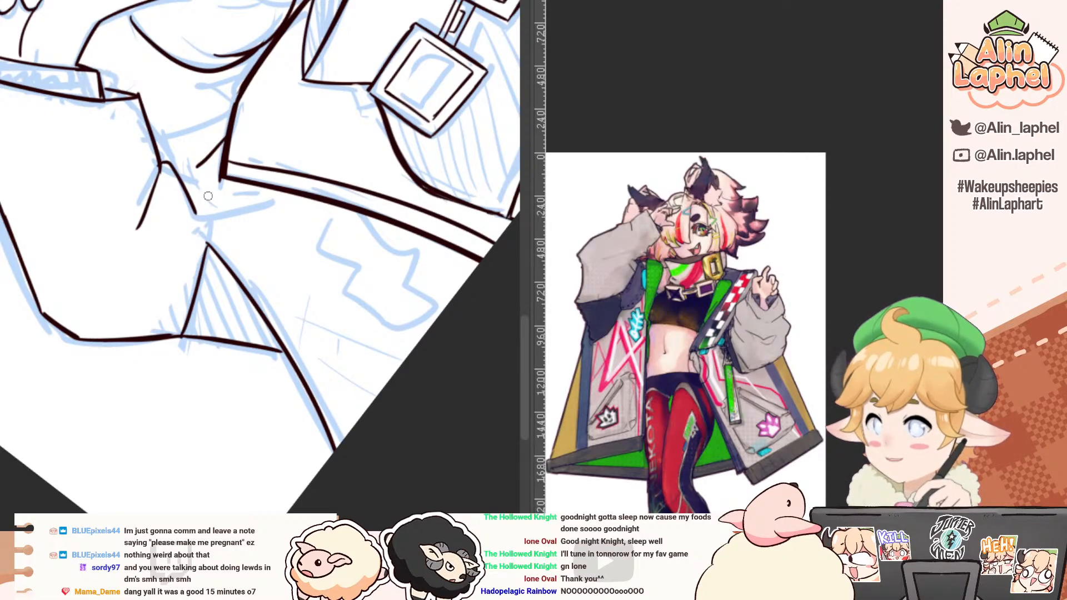
drag(219, 157, 201, 140)
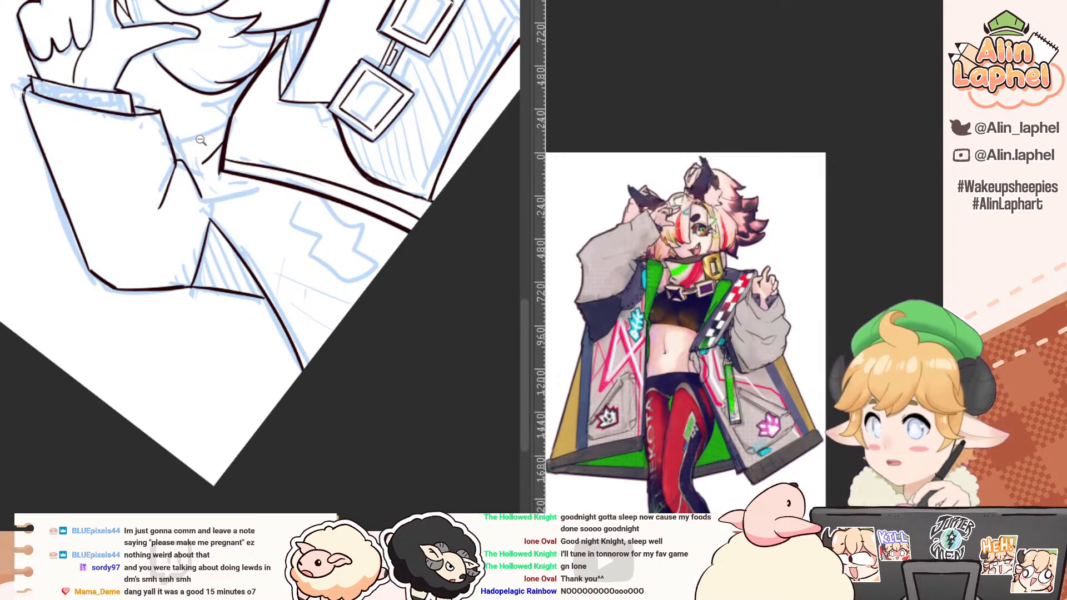
drag(72, 114, 163, 64)
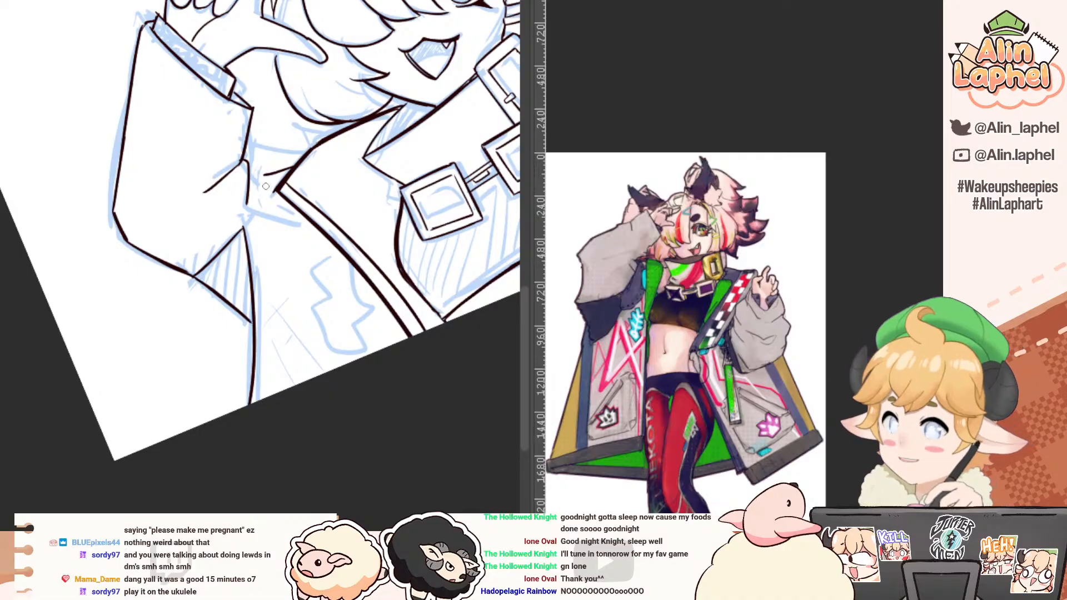
drag(265, 177, 270, 219)
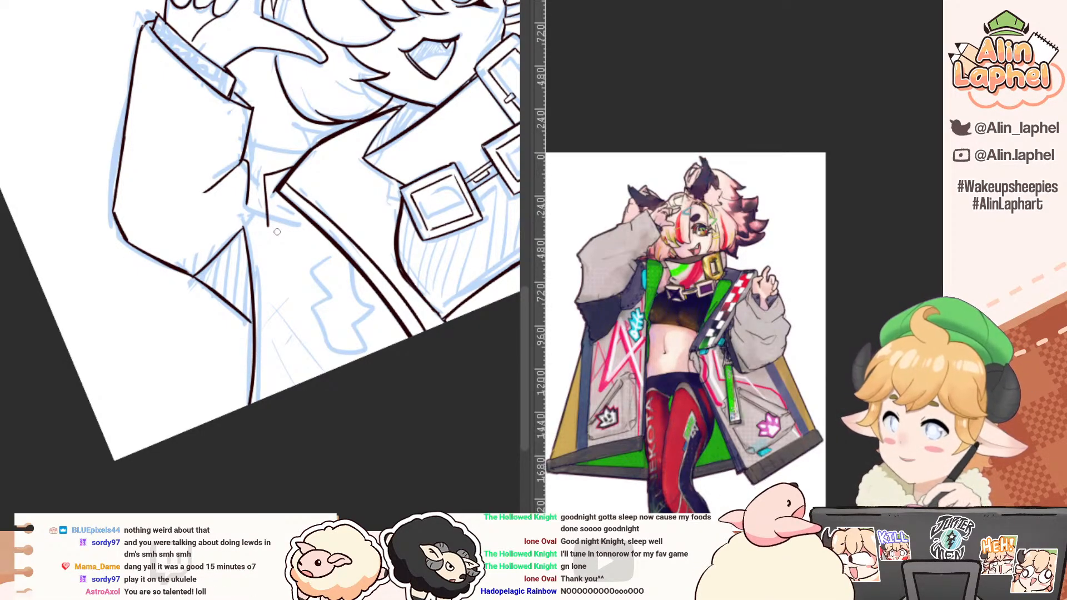
mouse_move(182, 244)
mouse_down()
mouse_move(191, 167)
mouse_move(318, 254)
mouse_up()
drag(260, 343, 260, 377)
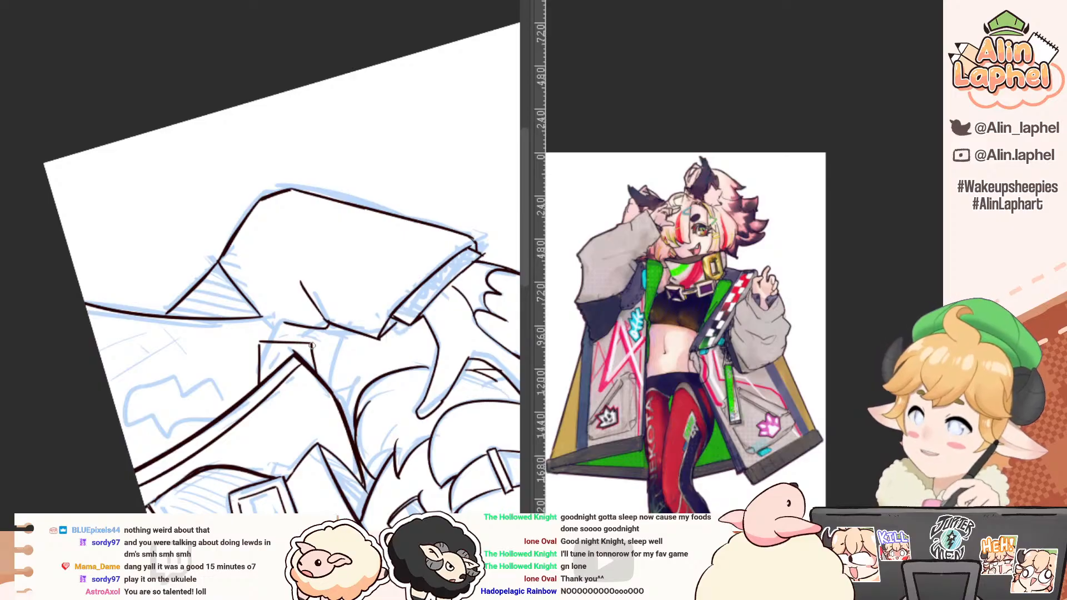
drag(308, 328, 306, 340)
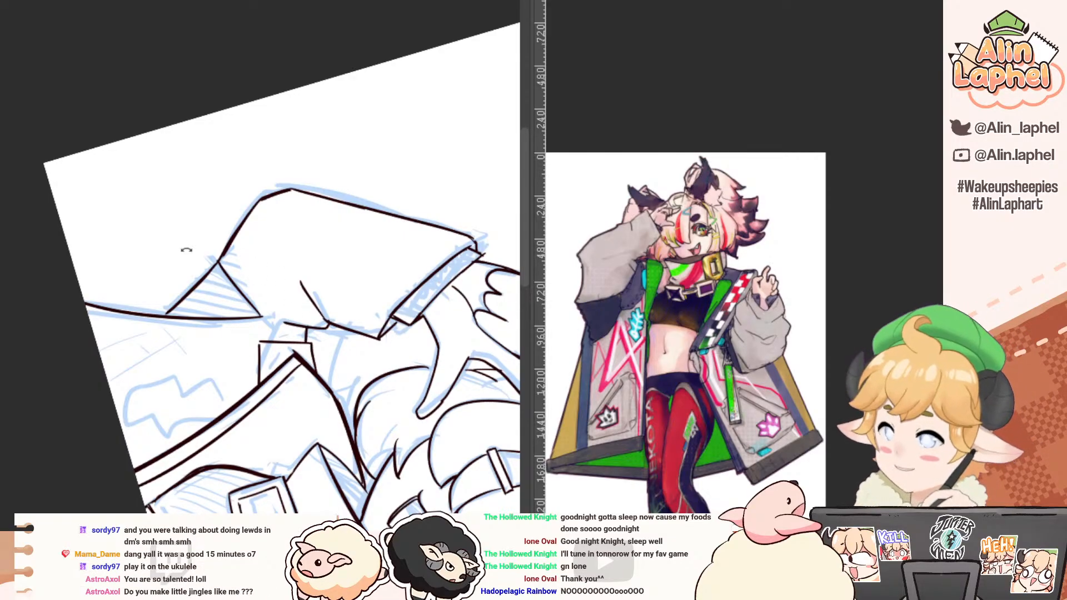
mouse_move(187, 250)
mouse_down()
mouse_move(153, 397)
mouse_move(142, 372)
mouse_up()
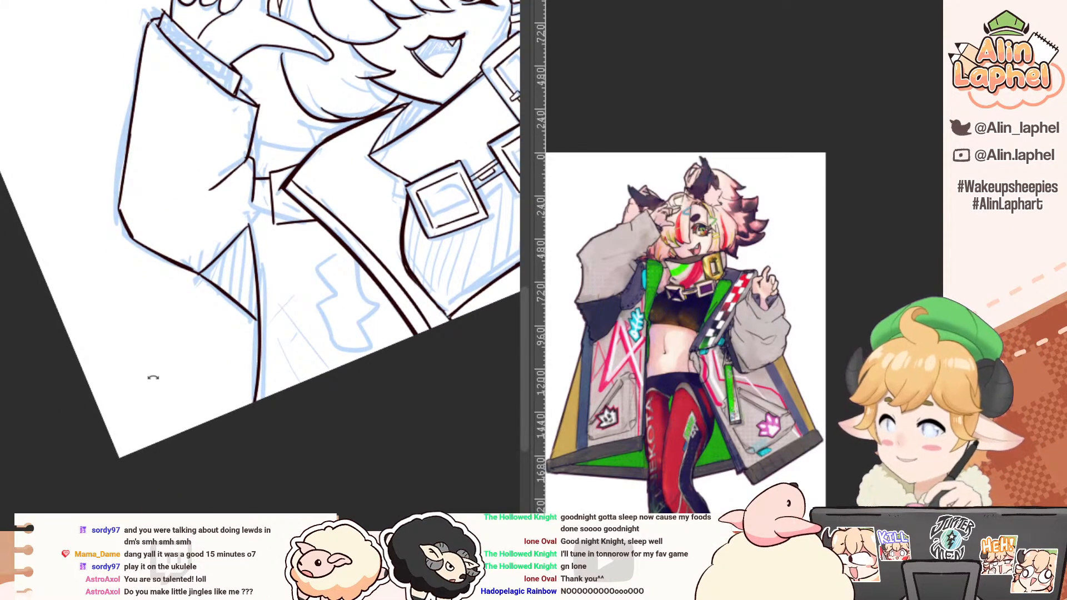
drag(194, 303, 130, 325)
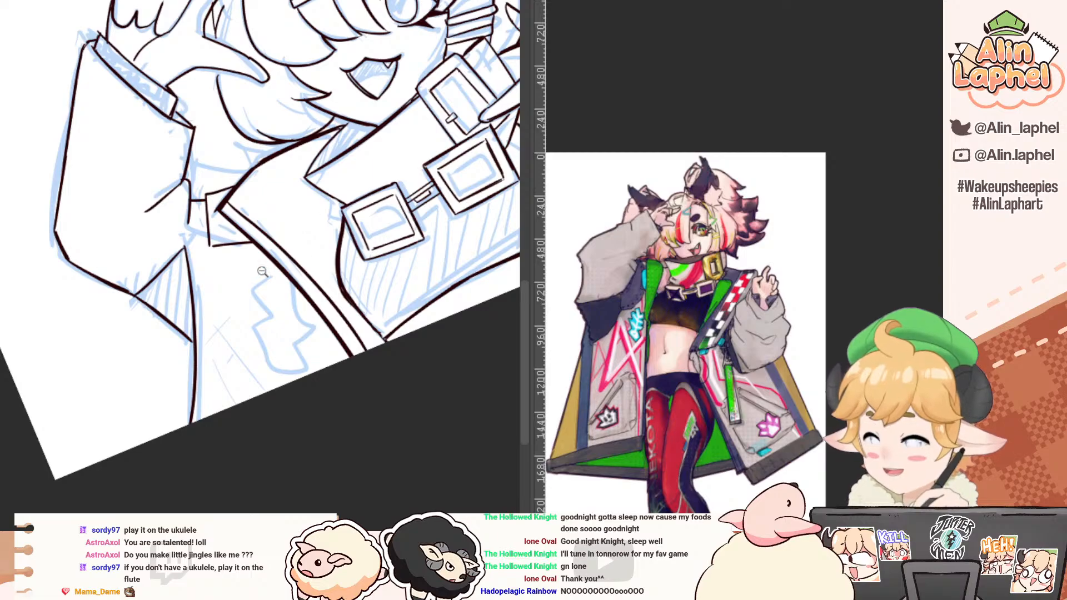
Step: Ink the stepped upper end of the jagged emblem beside the coat's front edge, and erase the excess ink at its corner
scroll(250, 290, up, 2)
drag(256, 298, 280, 328)
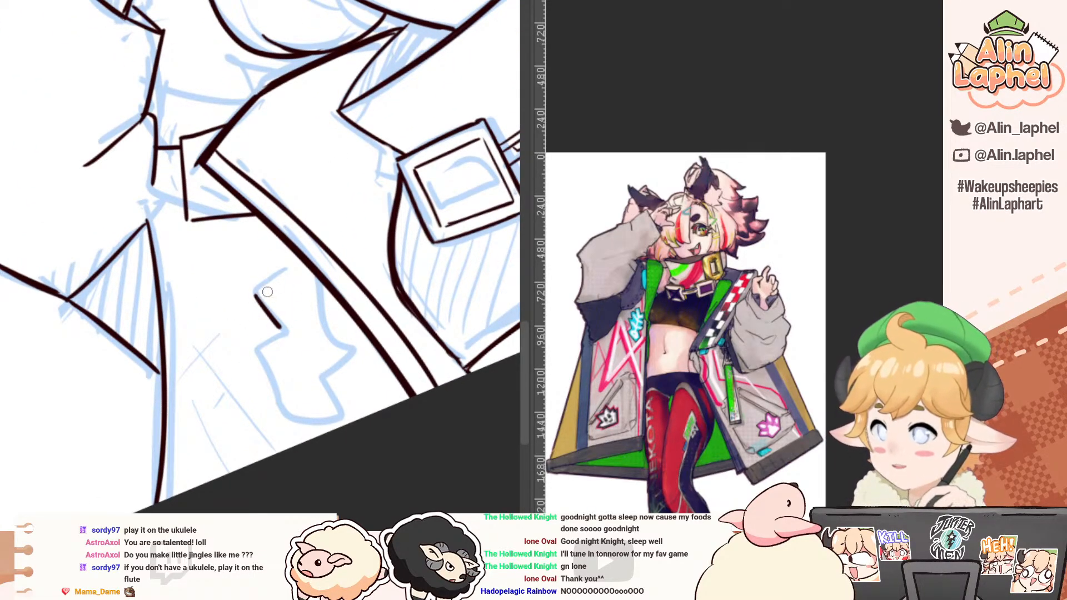
mouse_move(255, 292)
mouse_down()
mouse_move(277, 280)
mouse_move(290, 297)
mouse_up()
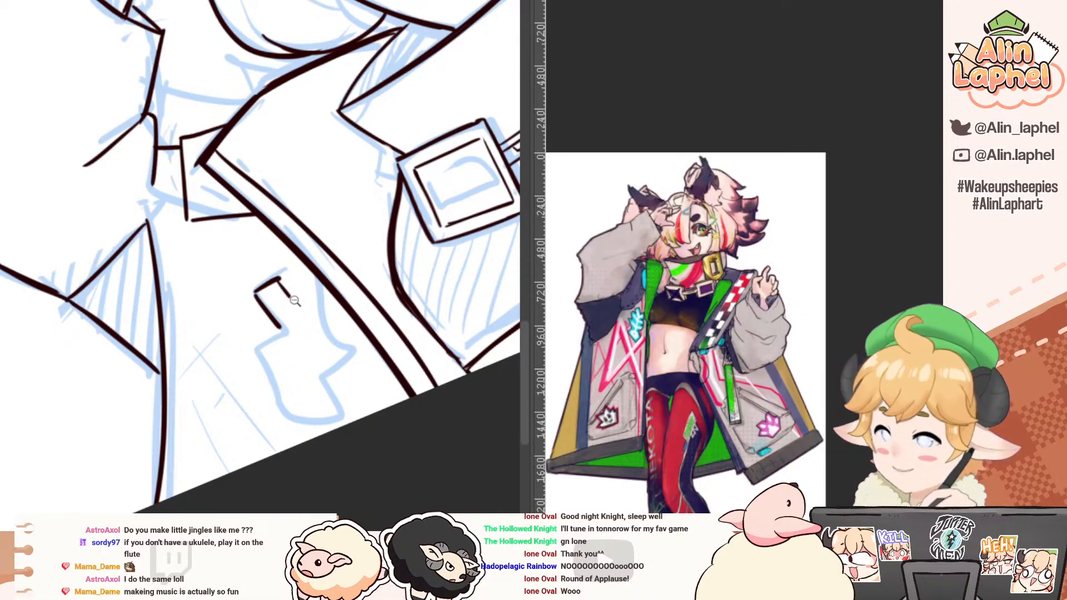
scroll(295, 302, up, 2)
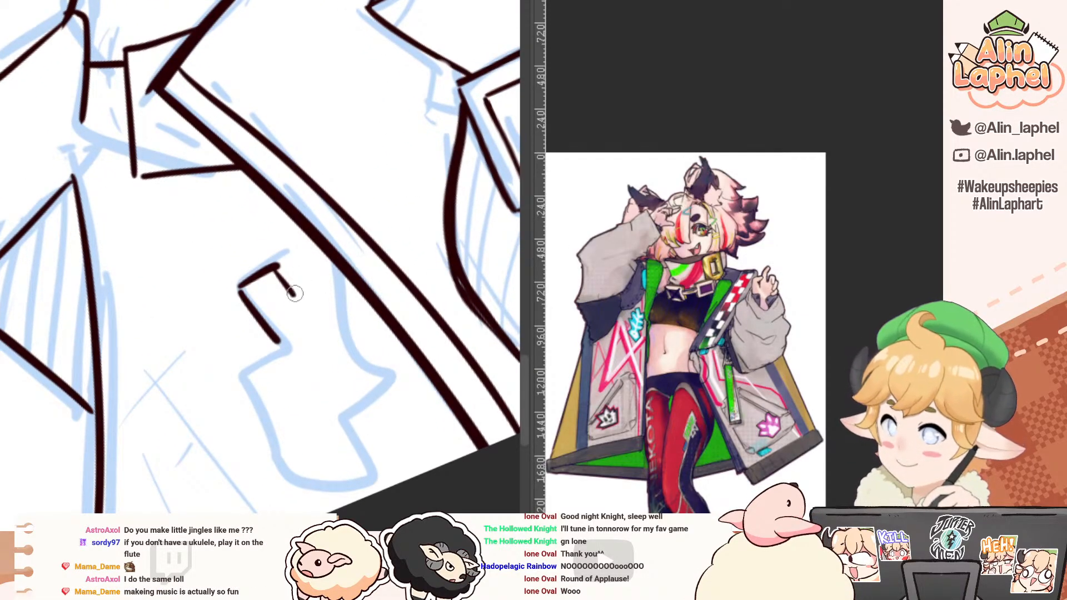
drag(328, 255, 292, 294)
key(e)
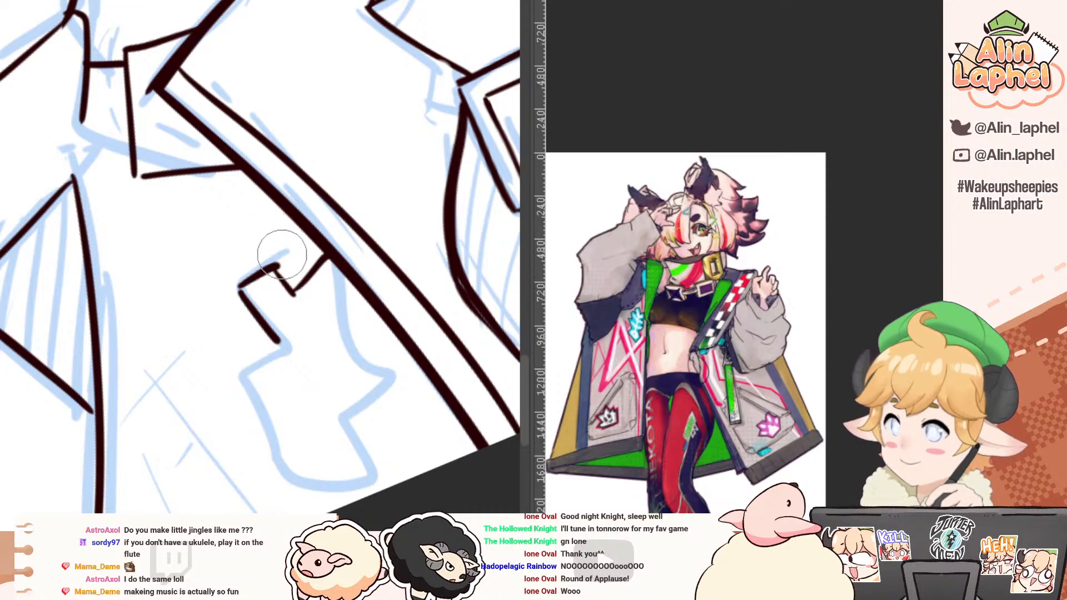
drag(275, 250, 279, 258)
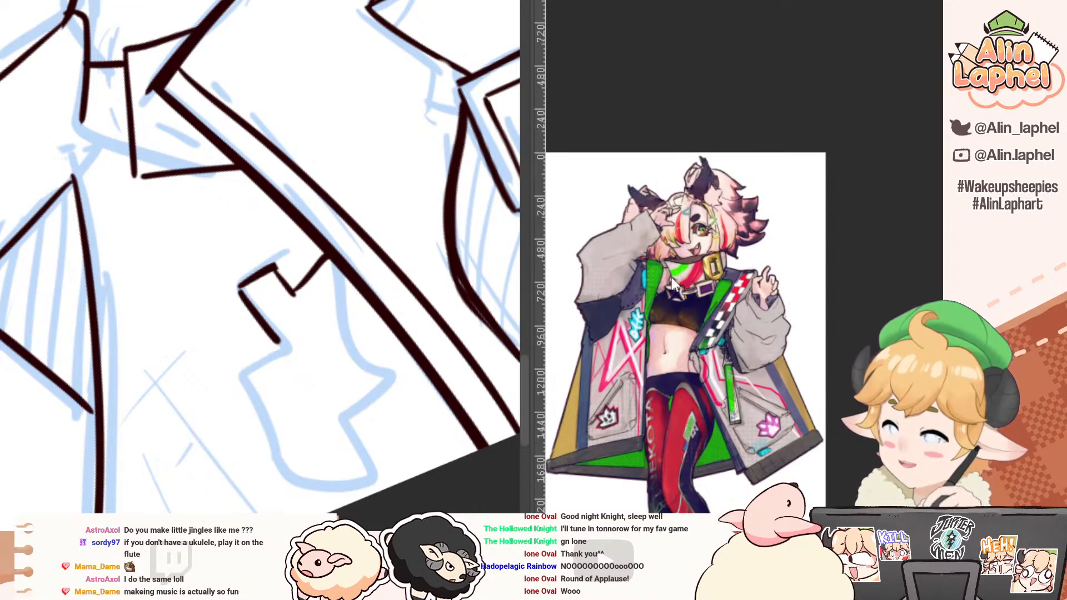
Step: Enlarge the reference around its cyan feather-like emblem and ink the first barbs on both sides of the coat emblem
scroll(637, 309, up, 3)
key(p)
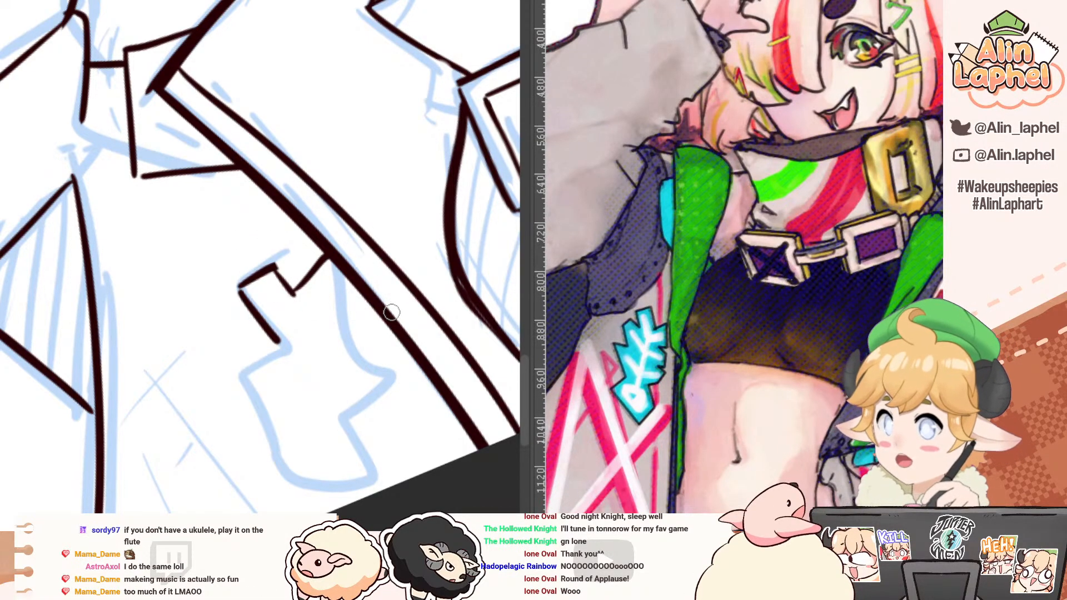
mouse_move(355, 289)
mouse_down()
mouse_move(341, 310)
mouse_move(347, 302)
mouse_move(252, 347)
mouse_move(241, 383)
mouse_up()
key(ctrl+z)
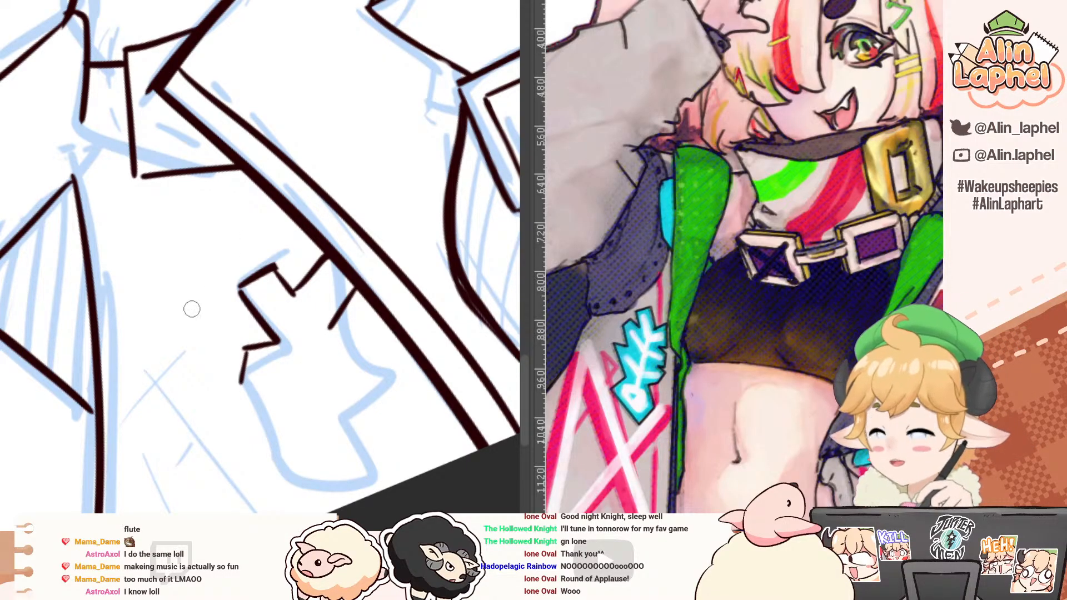
key(r)
mouse_move(172, 451)
mouse_down()
mouse_move(152, 293)
mouse_move(150, 372)
mouse_up()
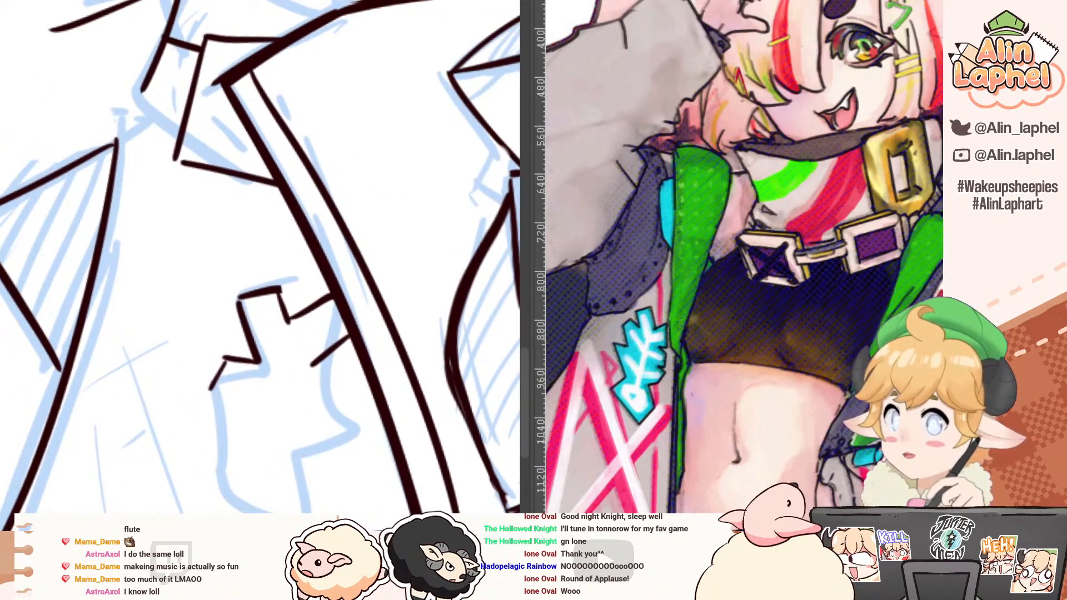
drag(265, 420, 186, 325)
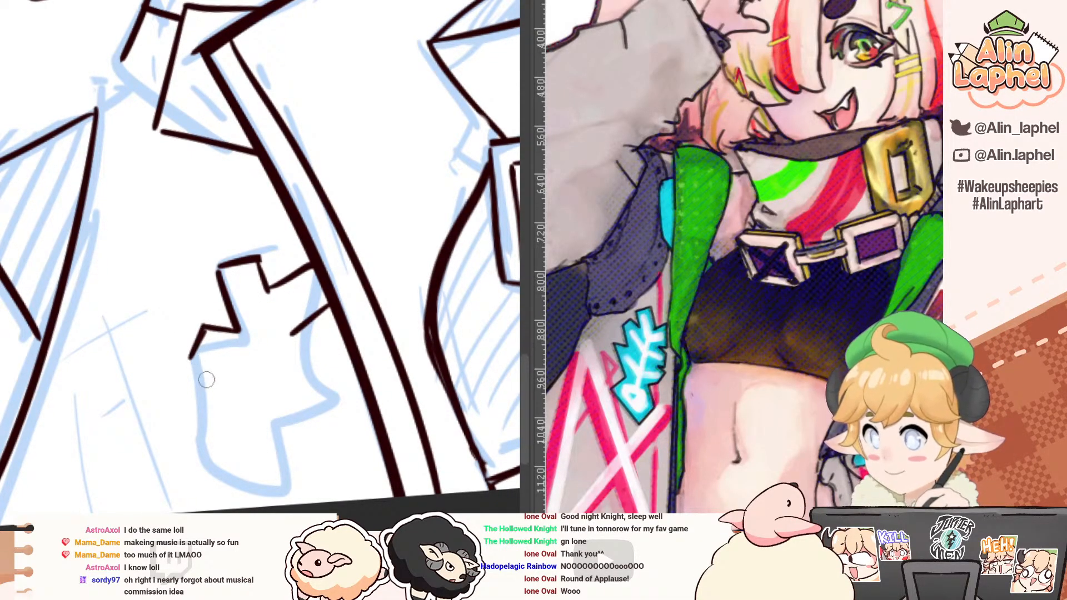
Step: Ink the emblem's zigzag edge on the sleeve side down to the canvas border, redoing strokes that miss
mouse_move(189, 360)
mouse_down()
mouse_move(206, 382)
mouse_move(192, 391)
mouse_move(185, 425)
mouse_move(217, 458)
mouse_up()
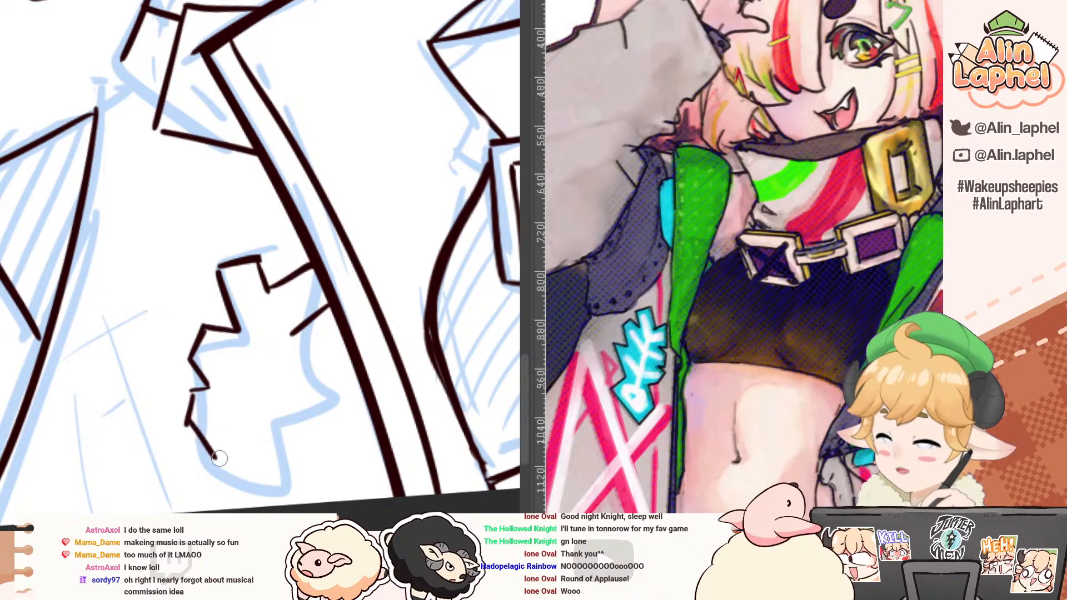
key(ctrl+z)
key(ctrl+z)
mouse_move(192, 393)
mouse_down()
mouse_move(217, 452)
mouse_move(213, 441)
mouse_move(191, 462)
mouse_move(232, 508)
mouse_up()
key(ctrl+z)
key(ctrl+z)
drag(223, 450, 216, 432)
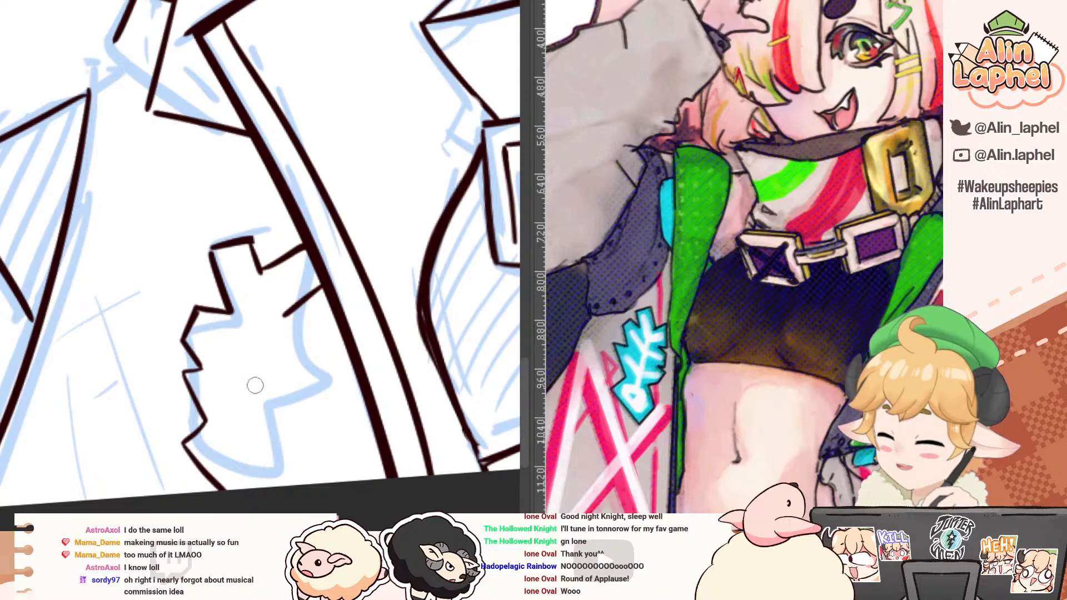
Step: Ink the lower notch of the emblem's edge on the lapel side, redrawing the strokes at a rotated view
drag(268, 411, 284, 442)
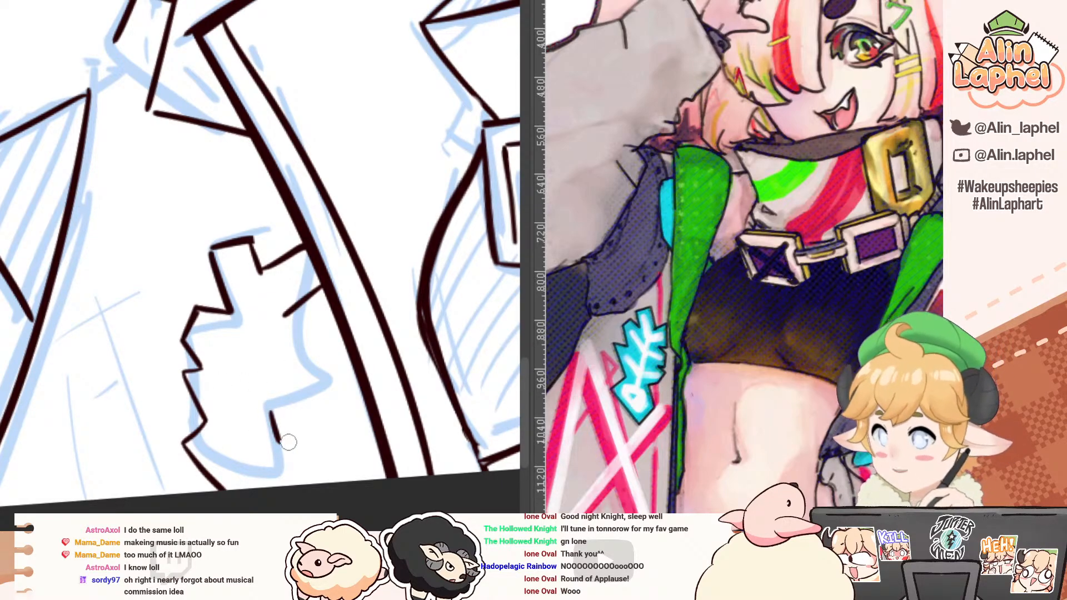
key(ctrl+z)
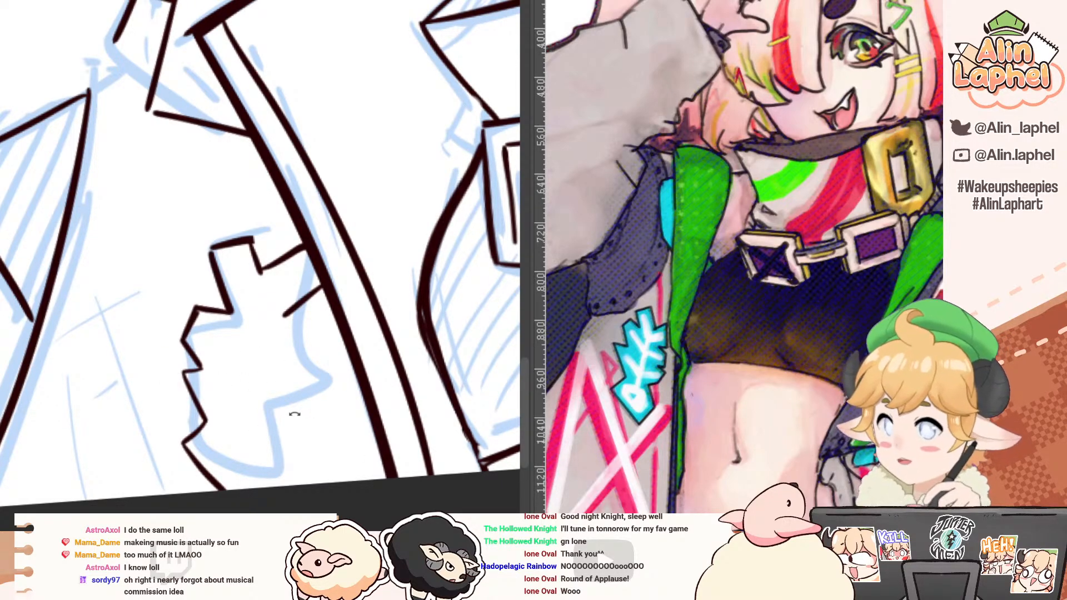
mouse_move(263, 416)
mouse_down()
mouse_move(282, 464)
mouse_move(305, 441)
mouse_up()
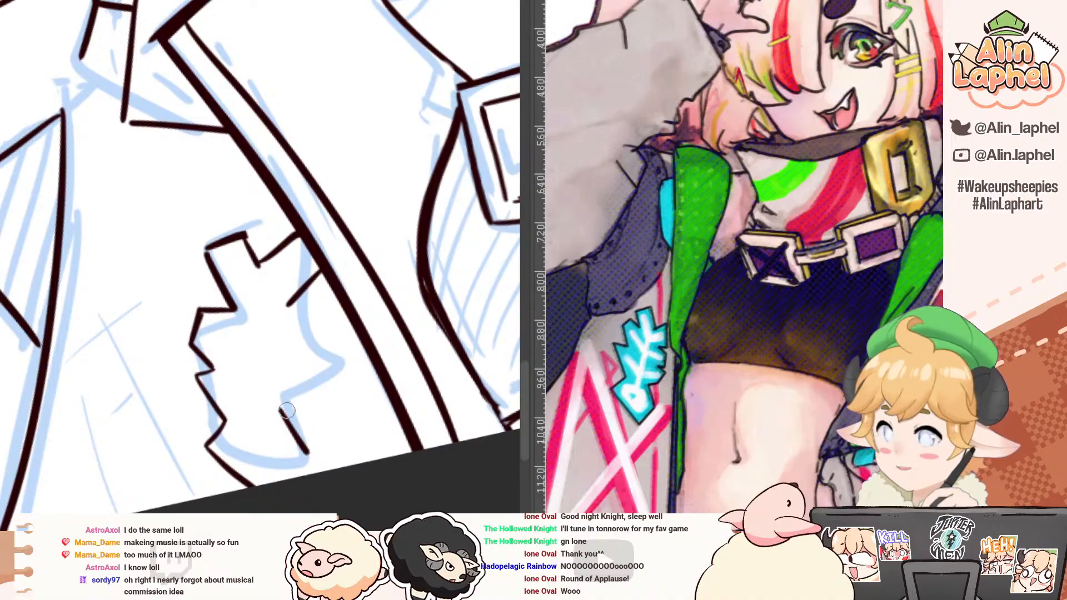
key(ctrl+z)
drag(280, 405, 320, 382)
key(ctrl+z)
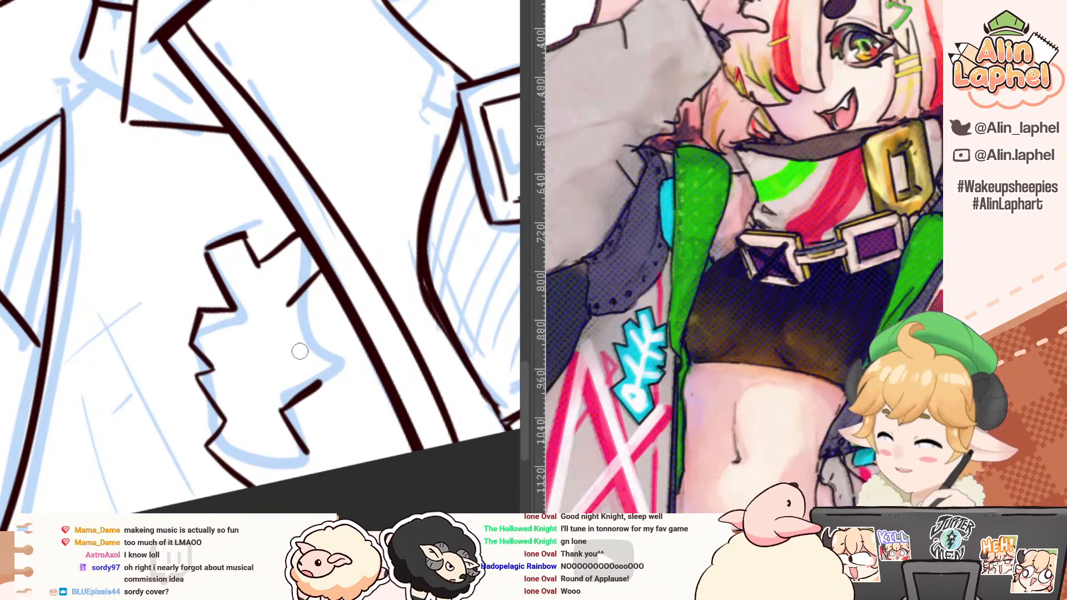
Step: Ink the remaining barbs on the emblem's lapel side and extend its lower edge to the canvas border
mouse_move(290, 348)
mouse_down()
mouse_move(323, 362)
mouse_move(319, 390)
mouse_up()
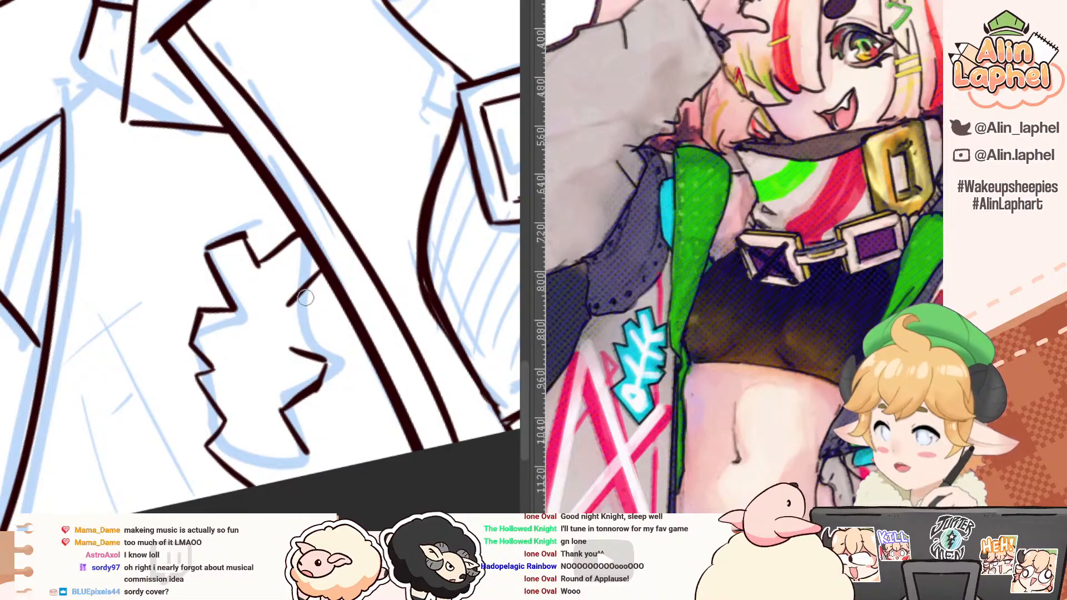
mouse_move(288, 306)
mouse_down()
mouse_move(319, 308)
mouse_move(303, 343)
mouse_up()
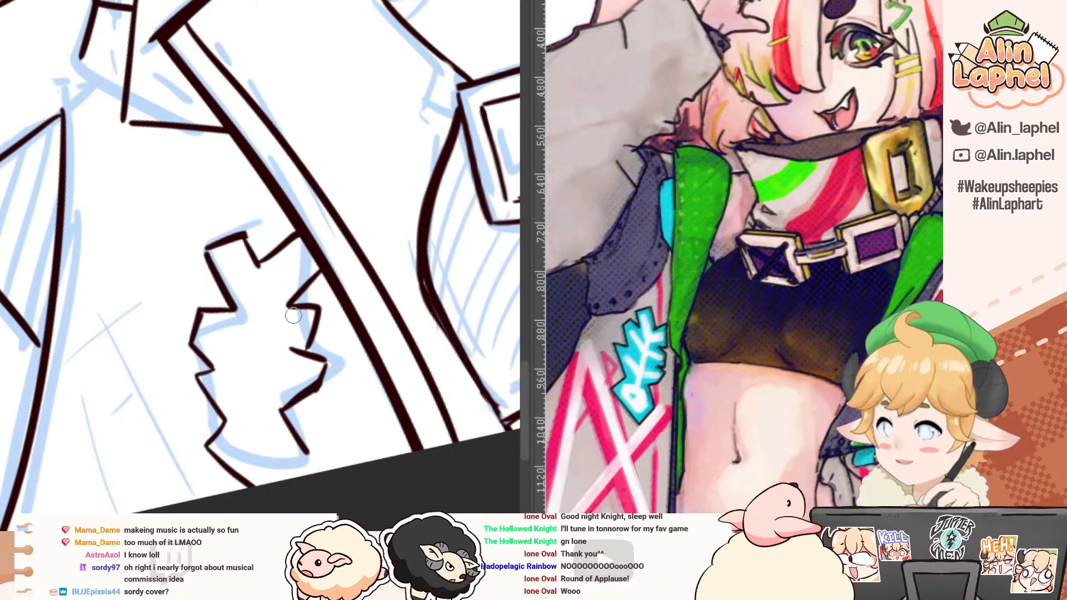
key(ctrl+z)
mouse_move(286, 307)
mouse_down()
mouse_move(320, 334)
mouse_move(292, 351)
mouse_move(244, 332)
mouse_up()
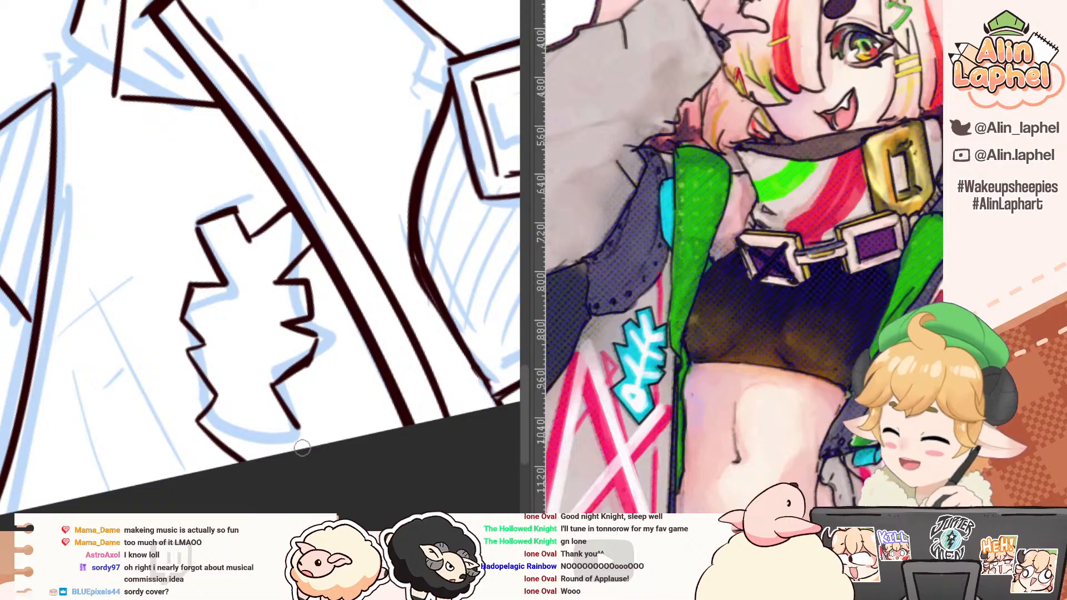
drag(298, 427, 272, 478)
mouse_move(175, 317)
mouse_down()
mouse_move(263, 396)
mouse_move(168, 346)
mouse_up()
key(ctrl+z)
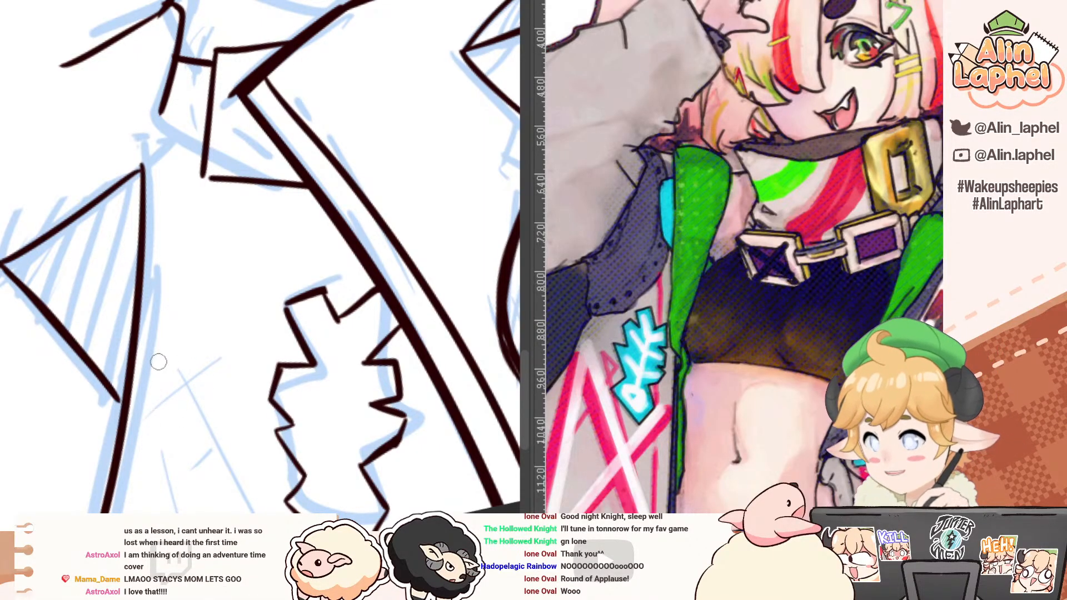
Step: Review the inked bust as a whole and examine the pointing hand's cuff and the sketched sleeve beside it
drag(186, 367, 142, 236)
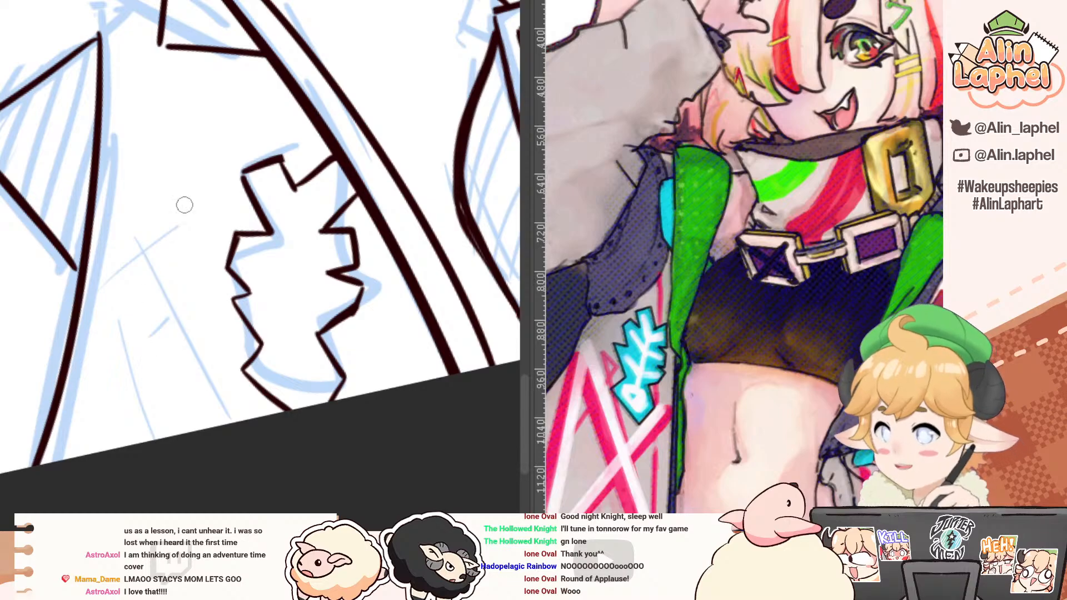
drag(184, 304, 121, 173)
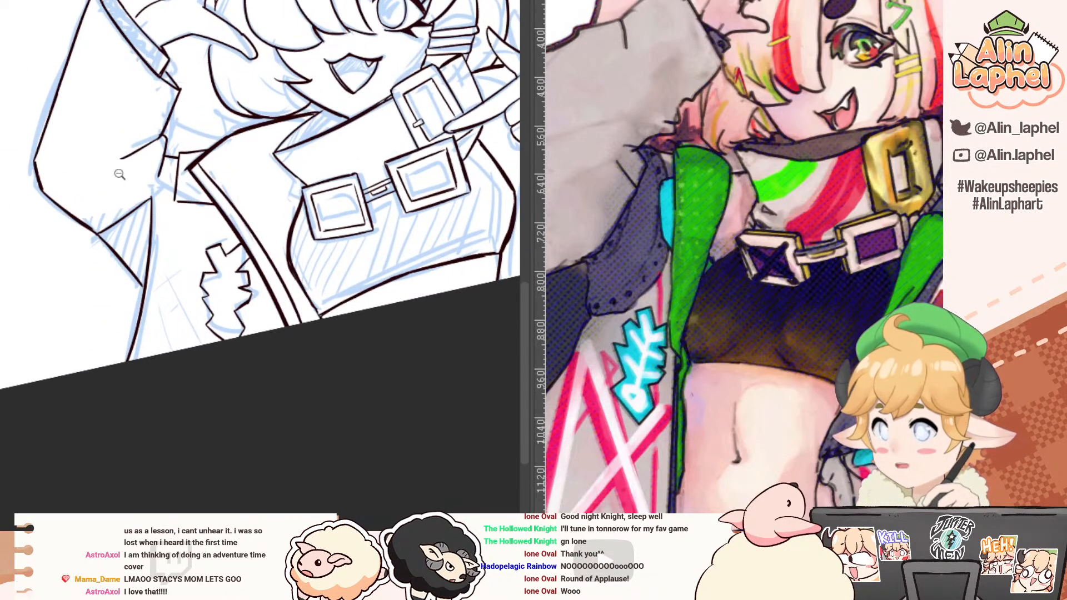
drag(211, 137, 221, 260)
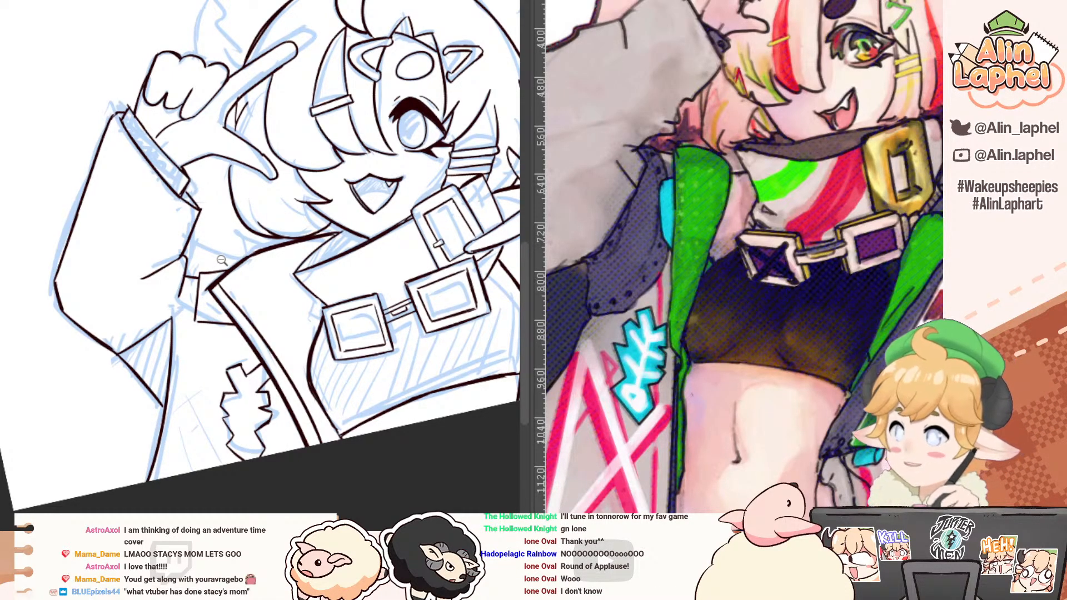
click(378, 521)
drag(371, 506, 131, 396)
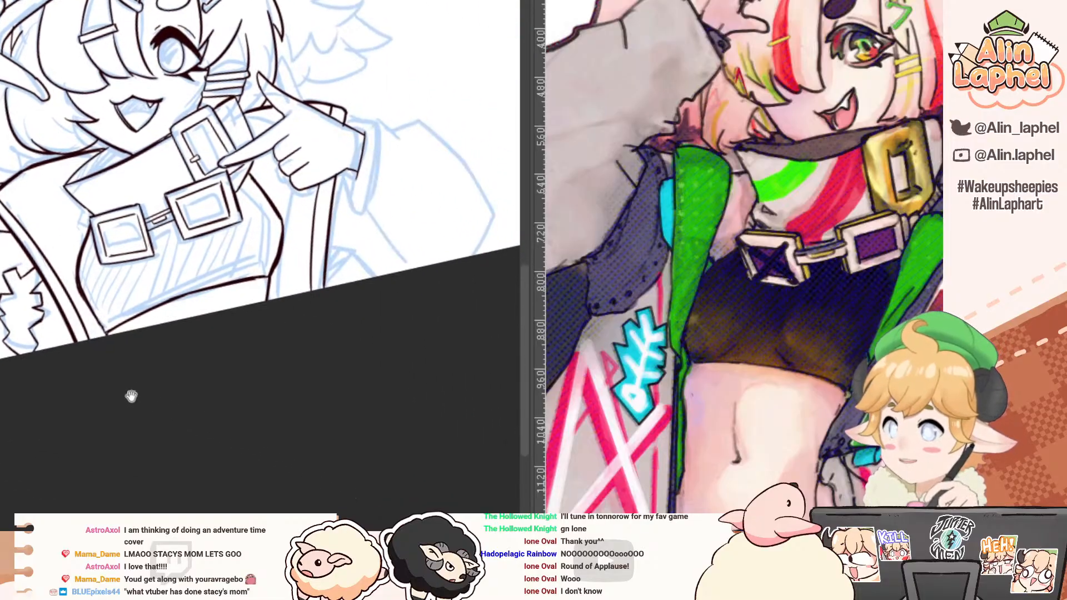
drag(103, 191, 170, 139)
drag(286, 206, 146, 239)
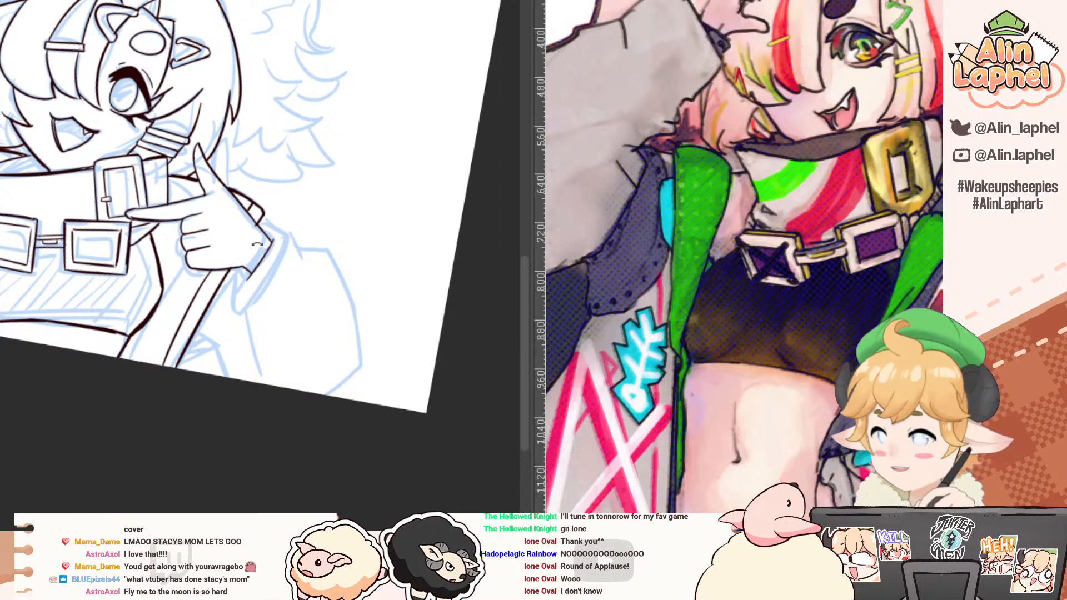
drag(324, 476, 323, 467)
mouse_move(179, 181)
mouse_down()
mouse_move(145, 233)
mouse_move(140, 196)
mouse_move(200, 214)
mouse_move(212, 203)
mouse_move(164, 189)
mouse_up()
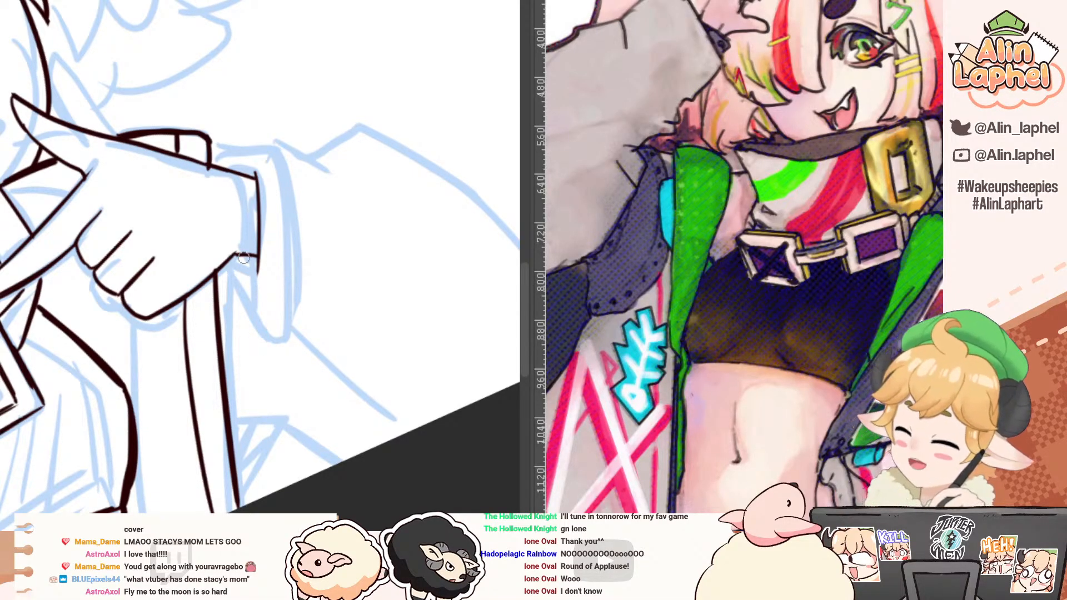
Step: Ink the narrow cuff band around the pointing hand's wrist, redrawing its outer edge and cleaning up its lower corner
drag(244, 258, 249, 307)
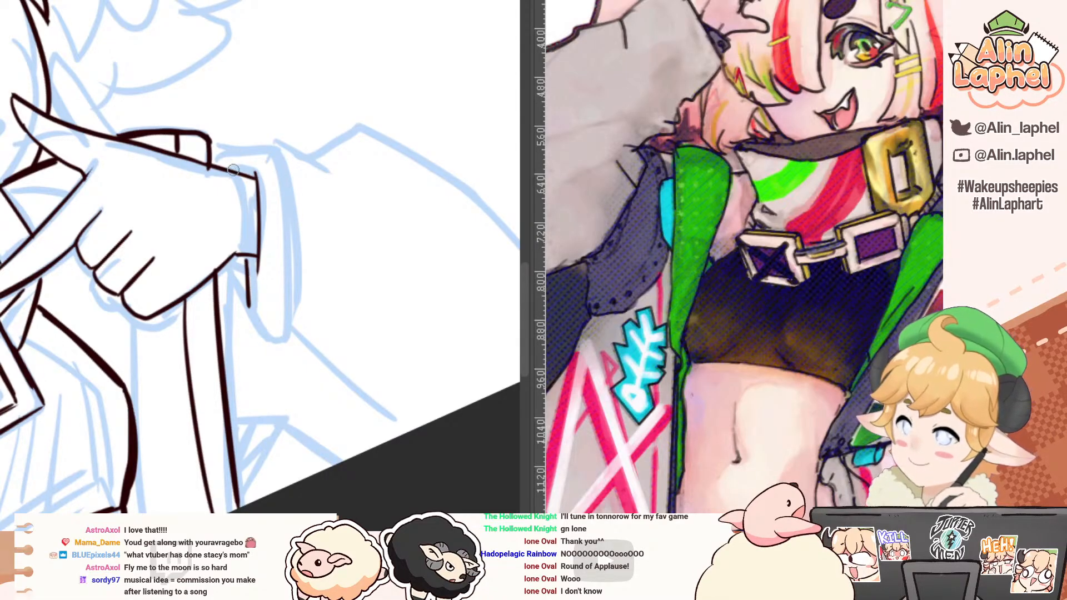
mouse_move(242, 171)
mouse_down()
mouse_move(270, 159)
mouse_move(248, 156)
mouse_move(283, 173)
mouse_move(283, 266)
mouse_up()
key(ctrl+z)
key(ctrl+z)
drag(279, 169, 279, 301)
key(e)
click(250, 312)
key(p)
key(ctrl+z)
drag(249, 294, 265, 300)
Step: Ink the pointed sliver of sleeve opening below the pointing hand's cuff band, redrawing the strokes that miss
key(r)
drag(169, 214, 177, 148)
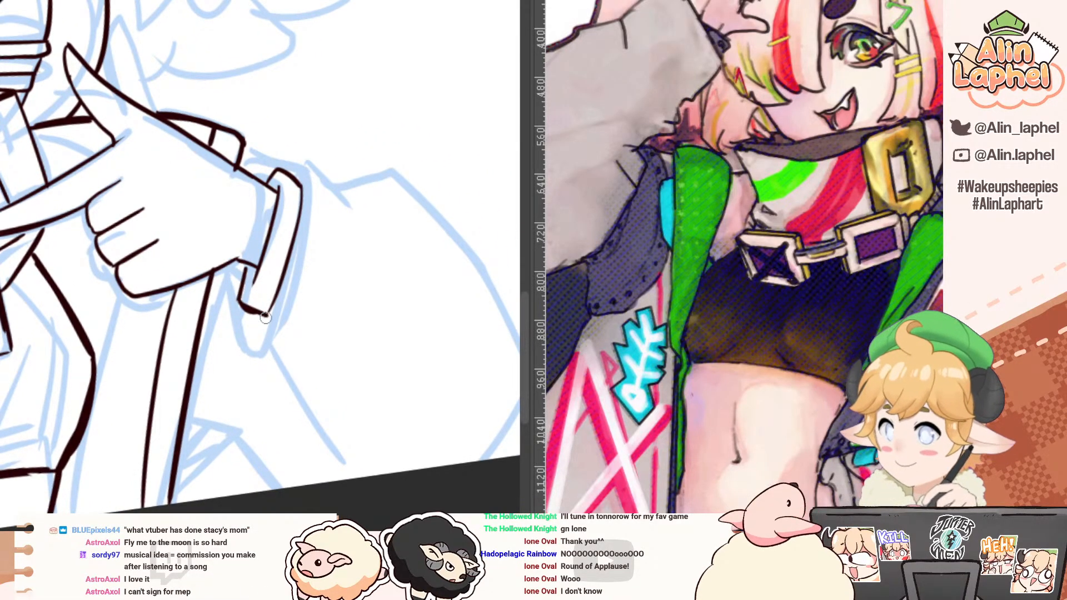
drag(269, 312, 250, 368)
key(ctrl+z)
drag(268, 315, 247, 374)
key(ctrl+z)
drag(267, 316, 255, 352)
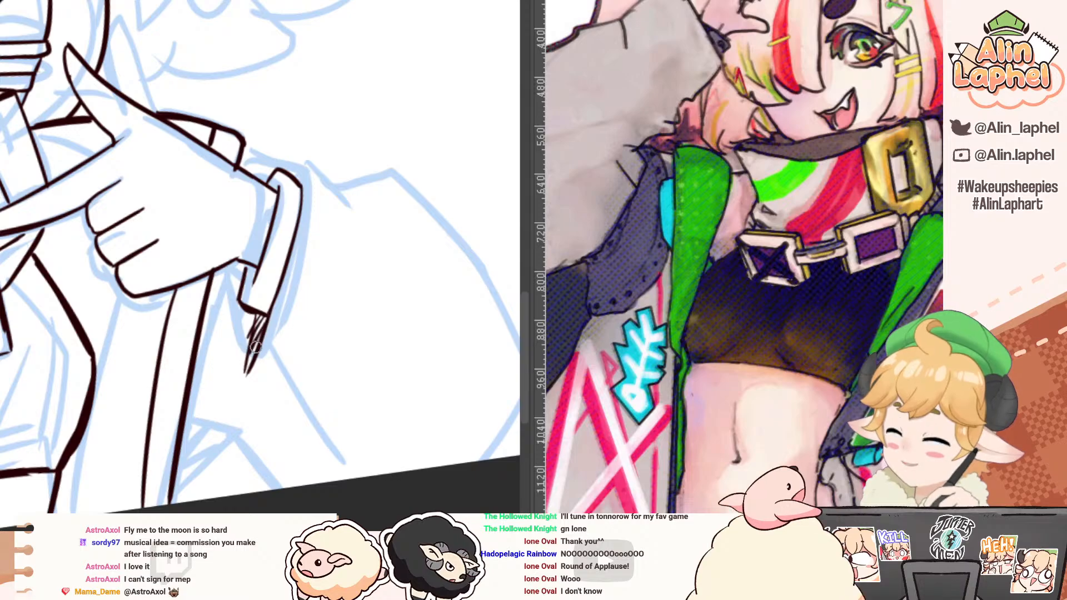
key(ctrl+z)
drag(265, 220, 258, 242)
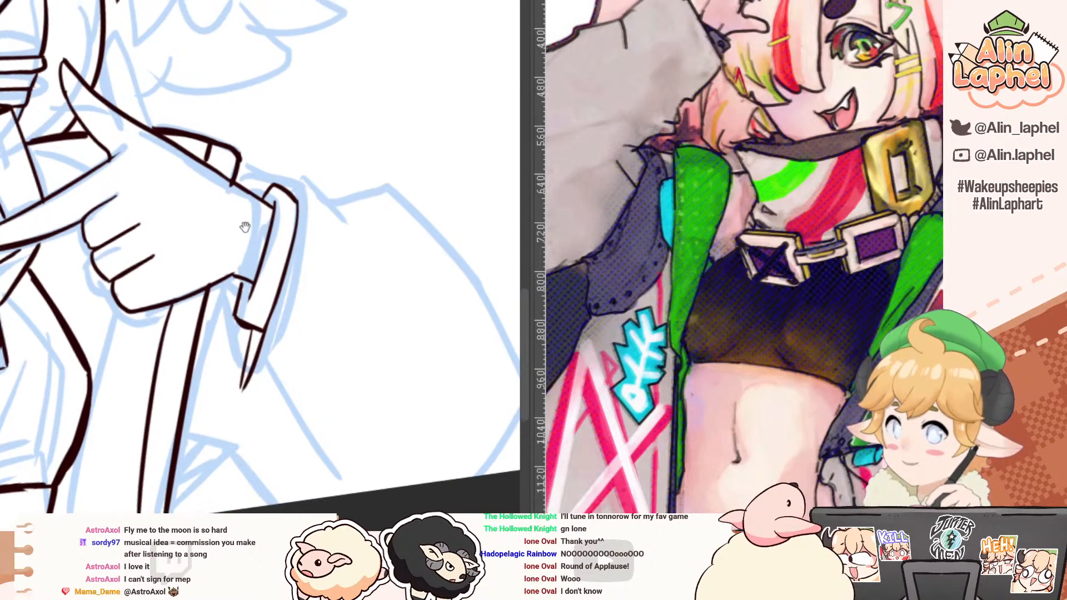
Step: Ink the short sleeve edge that turns away from the tip of the opening below the cuff
drag(196, 383, 89, 209)
key(ctrl+z)
drag(41, 382, 45, 164)
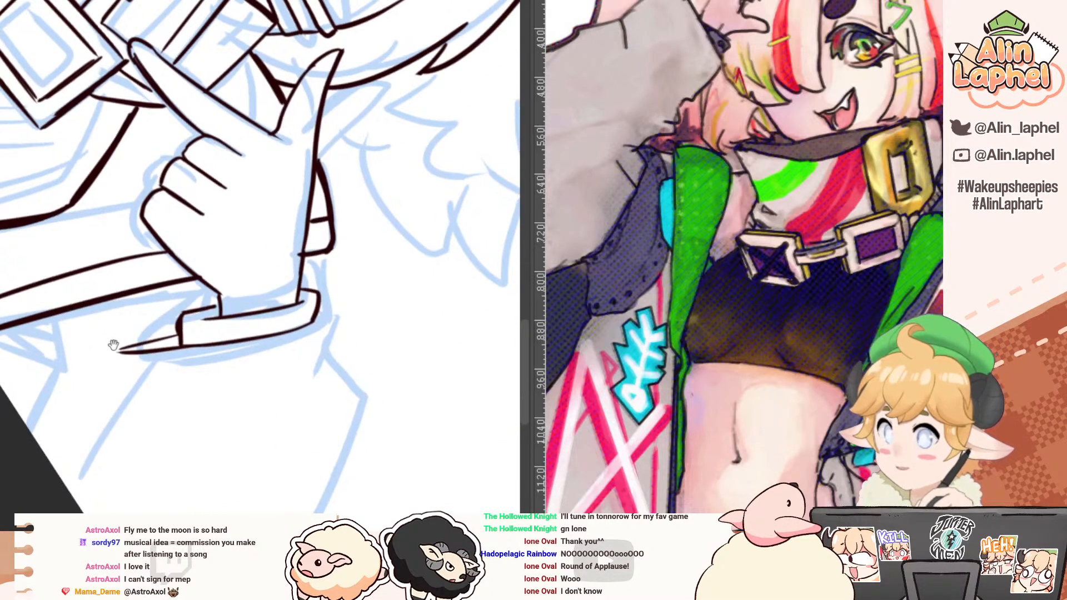
drag(112, 346, 108, 201)
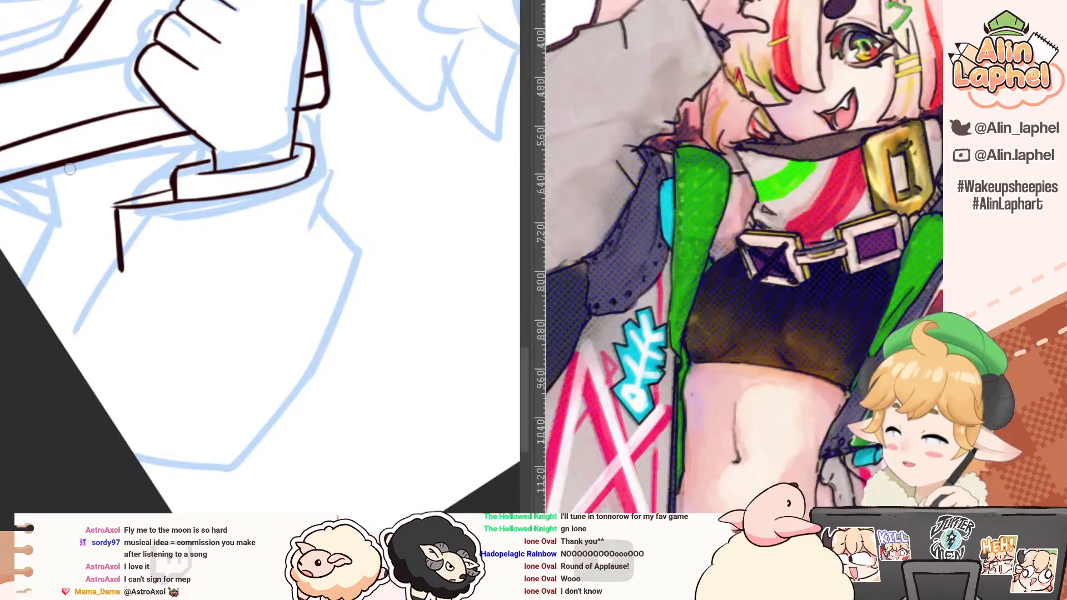
drag(120, 265, 117, 180)
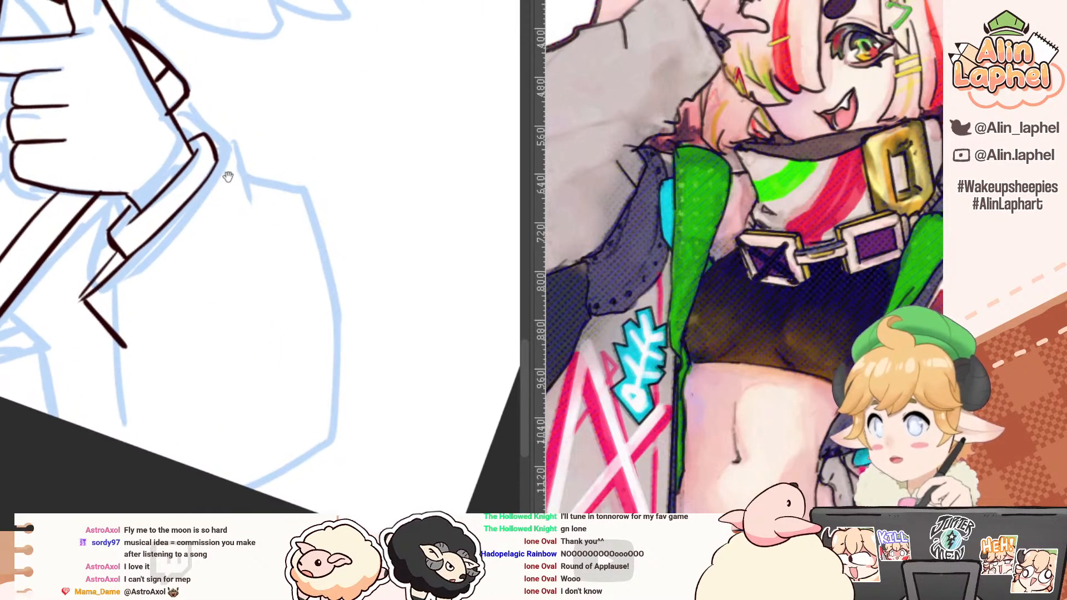
scroll(228, 172, up, 2)
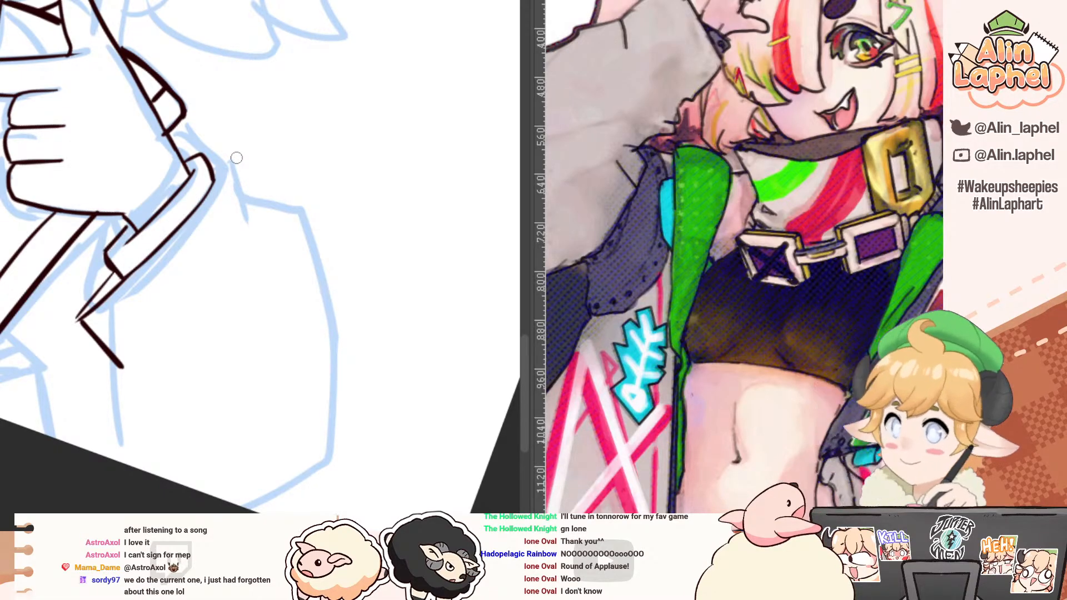
Step: Ink the small fold where the sleeve meets the upper end of the cuff and try the start of the sleeve's upper edge
mouse_move(266, 187)
mouse_down()
mouse_move(231, 168)
mouse_move(214, 122)
mouse_move(249, 98)
mouse_up()
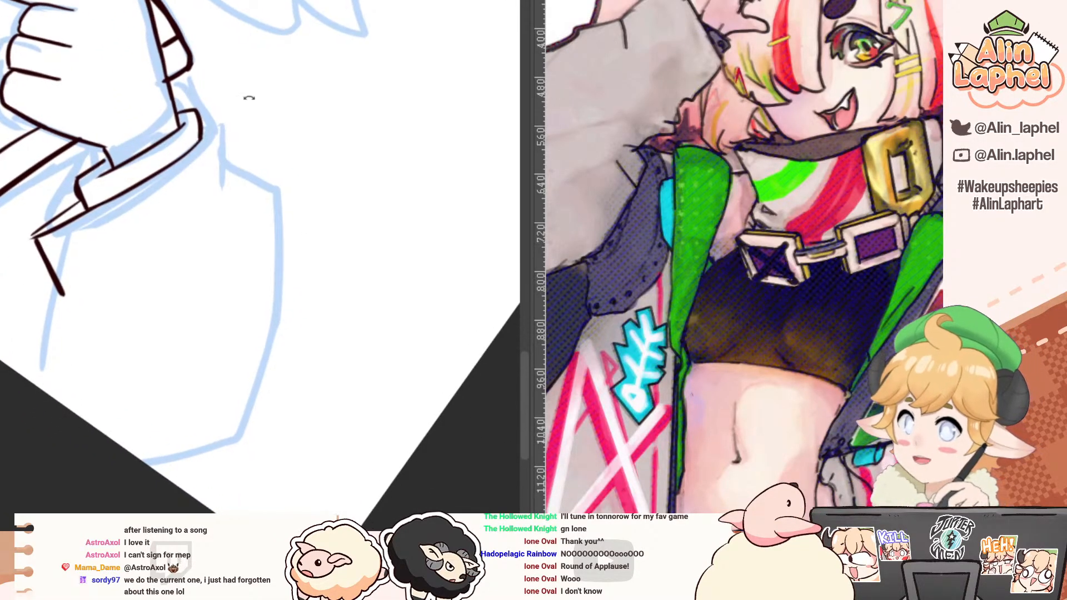
mouse_move(202, 130)
mouse_down()
mouse_move(228, 178)
mouse_move(216, 129)
mouse_move(229, 186)
mouse_move(278, 201)
mouse_up()
key(ctrl+z)
key(ctrl+z)
key(ctrl+z)
drag(233, 169, 277, 212)
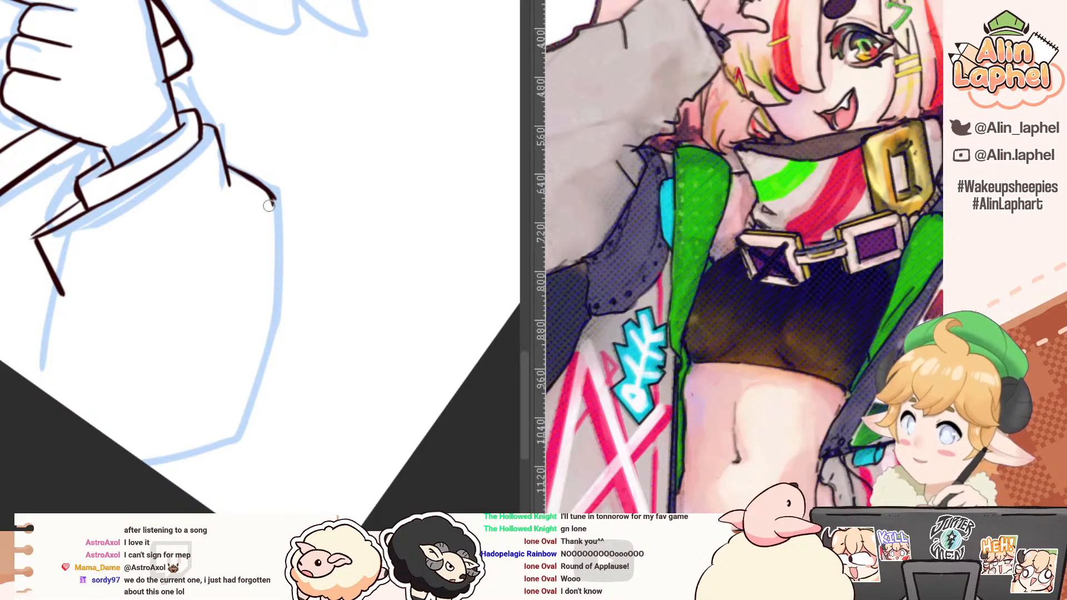
key(ctrl+z)
Step: Ink the sleeve's long outer contour from the cuff fold around the elbow at a rotated view
drag(172, 224, 81, 98)
mouse_move(200, 104)
mouse_down()
mouse_move(238, 231)
mouse_move(241, 300)
mouse_up()
key(ctrl+z)
key(ctrl+z)
drag(239, 223, 240, 355)
mouse_move(150, 204)
mouse_down()
mouse_move(115, 339)
mouse_move(124, 347)
mouse_up()
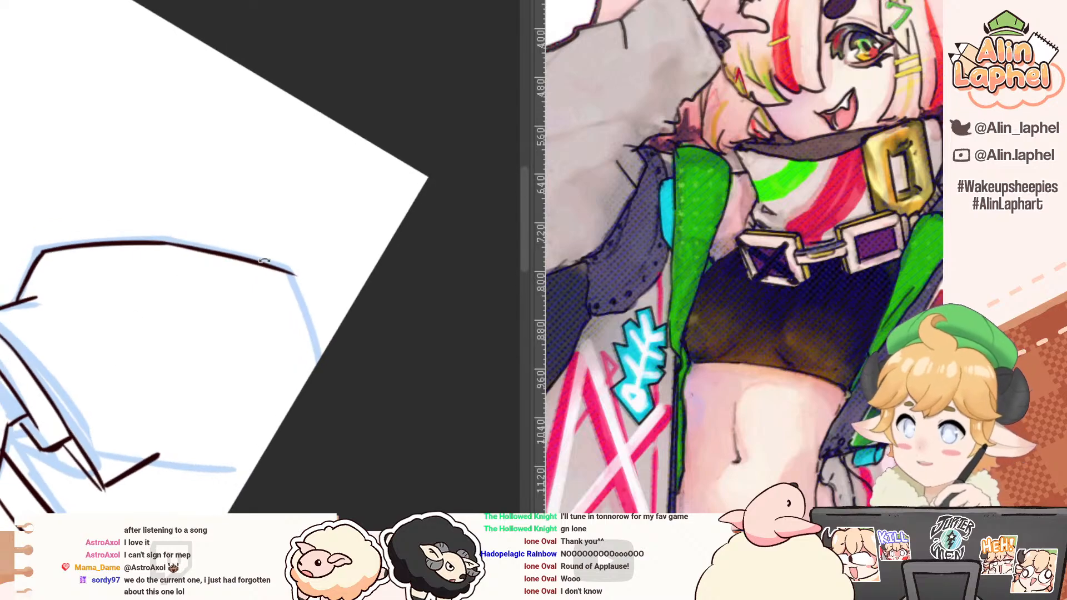
Step: Ink the sleeve's last contour segment from its outer corner down to the canvas border, redrawing the stroke
mouse_move(193, 192)
mouse_down()
mouse_move(153, 139)
mouse_move(281, 218)
mouse_move(264, 227)
mouse_up()
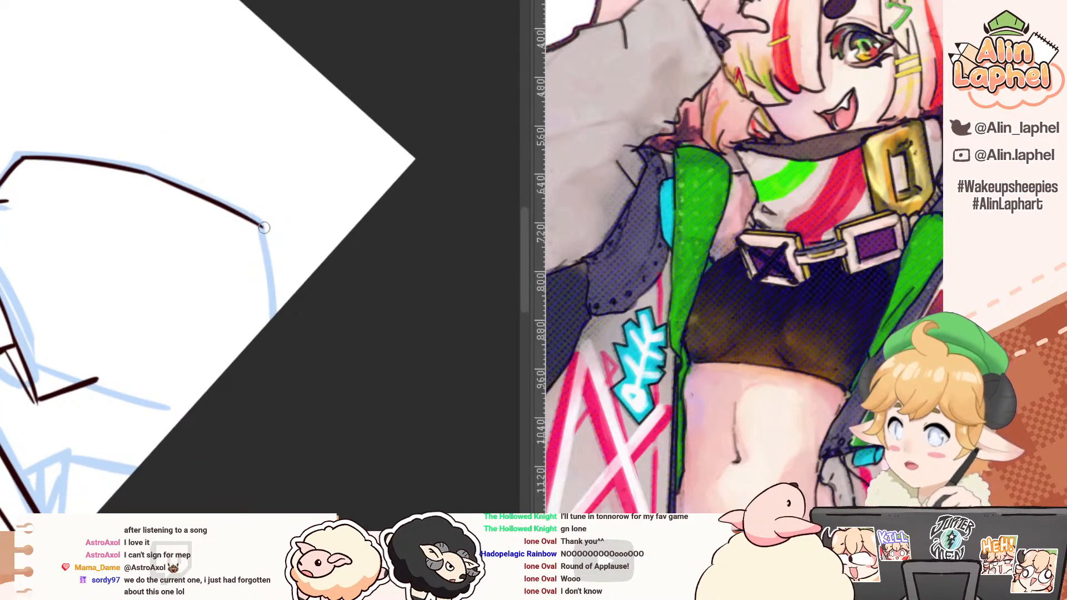
drag(261, 233, 273, 337)
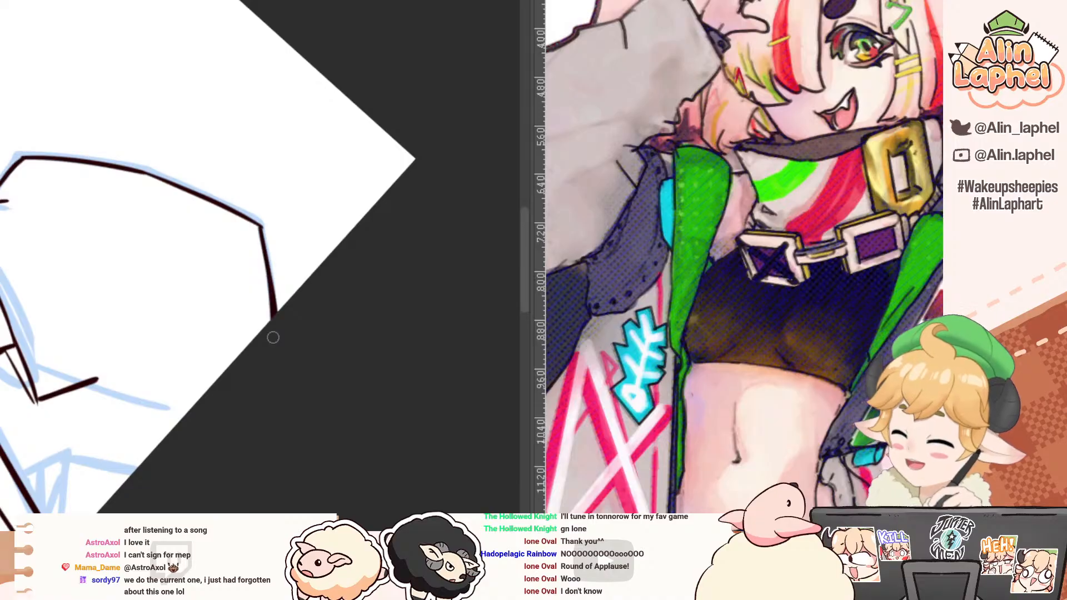
key(ctrl+z)
key(ctrl+z)
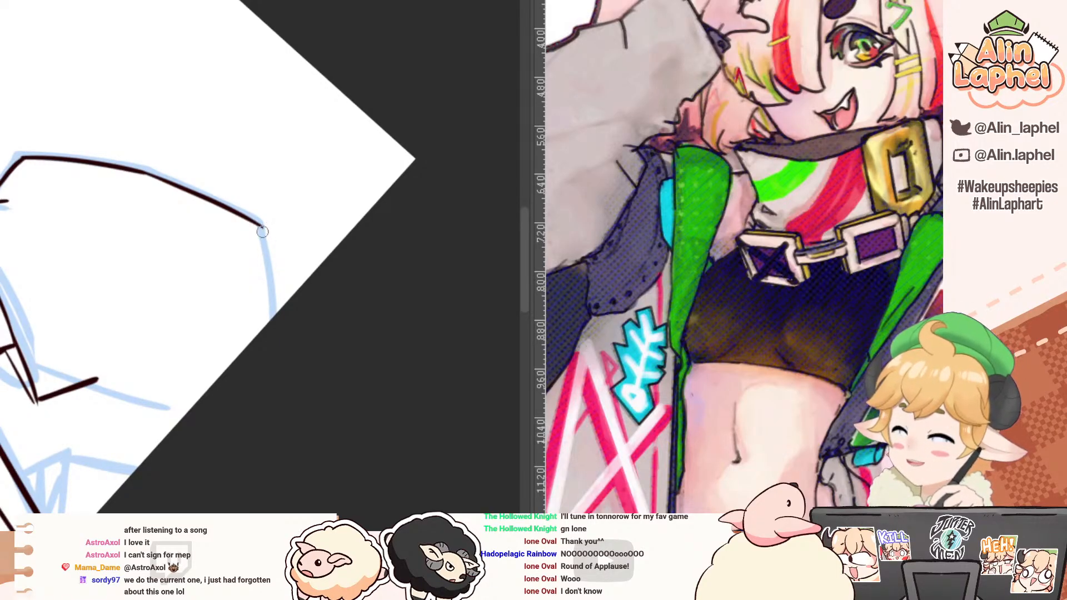
drag(261, 225, 273, 321)
Step: Ink the angular coat fold between the lapel and the sleeve down to the canvas border
drag(188, 328, 71, 281)
drag(33, 236, 43, 221)
mouse_move(20, 184)
mouse_down()
mouse_move(62, 190)
mouse_move(16, 163)
mouse_move(23, 170)
mouse_up()
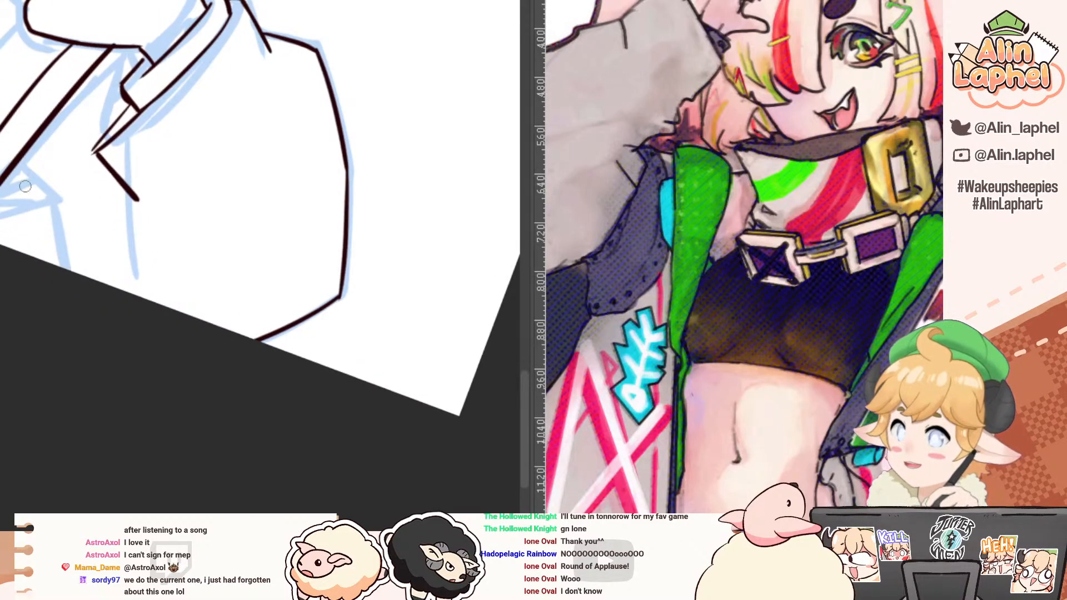
drag(23, 208, 48, 355)
drag(50, 317, 5, 405)
drag(20, 370, 46, 193)
mouse_move(47, 138)
mouse_down()
mouse_move(74, 182)
mouse_move(75, 248)
mouse_up()
Step: Ink the sleeve's underside from the short edge down to the canvas border, redoing strokes that miss
mouse_move(153, 192)
mouse_down()
mouse_move(148, 253)
mouse_move(122, 207)
mouse_up()
key(ctrl+z)
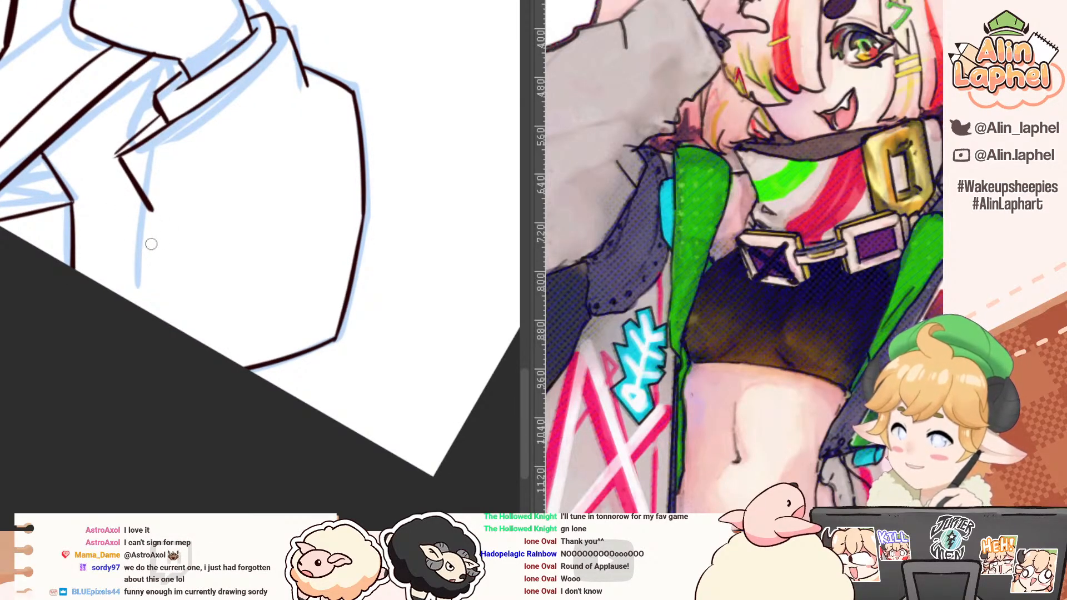
mouse_move(149, 208)
mouse_down()
mouse_move(127, 276)
mouse_move(139, 215)
mouse_move(145, 315)
mouse_up()
key(ctrl+z)
mouse_move(97, 170)
mouse_down()
mouse_move(129, 210)
mouse_move(112, 167)
mouse_up()
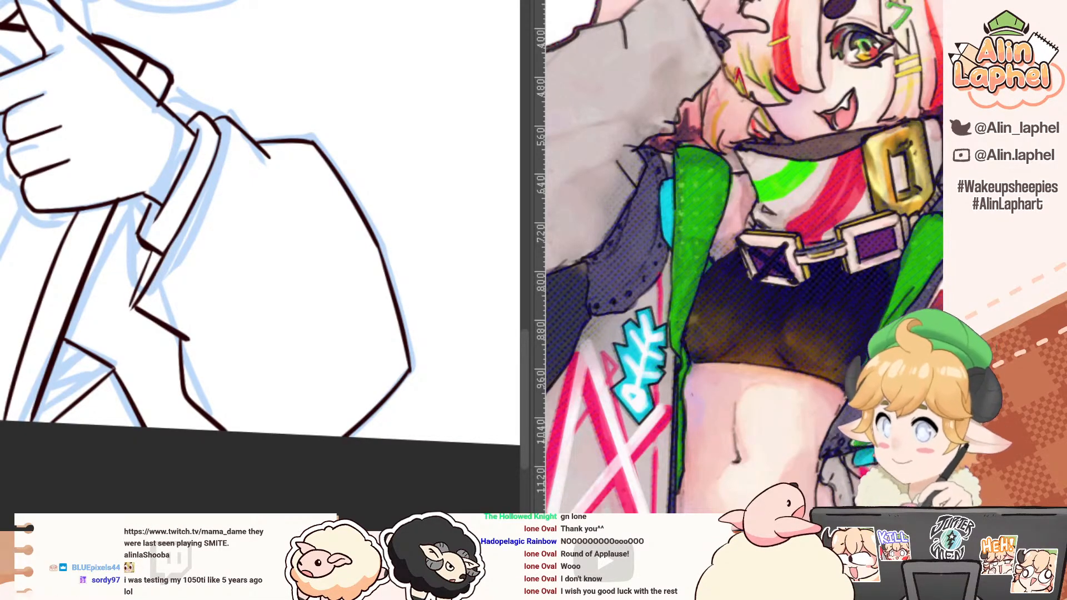
Step: Review the inked bust as a whole and compare the sketched ear and back hair with the coloured reference
drag(120, 470, 205, 401)
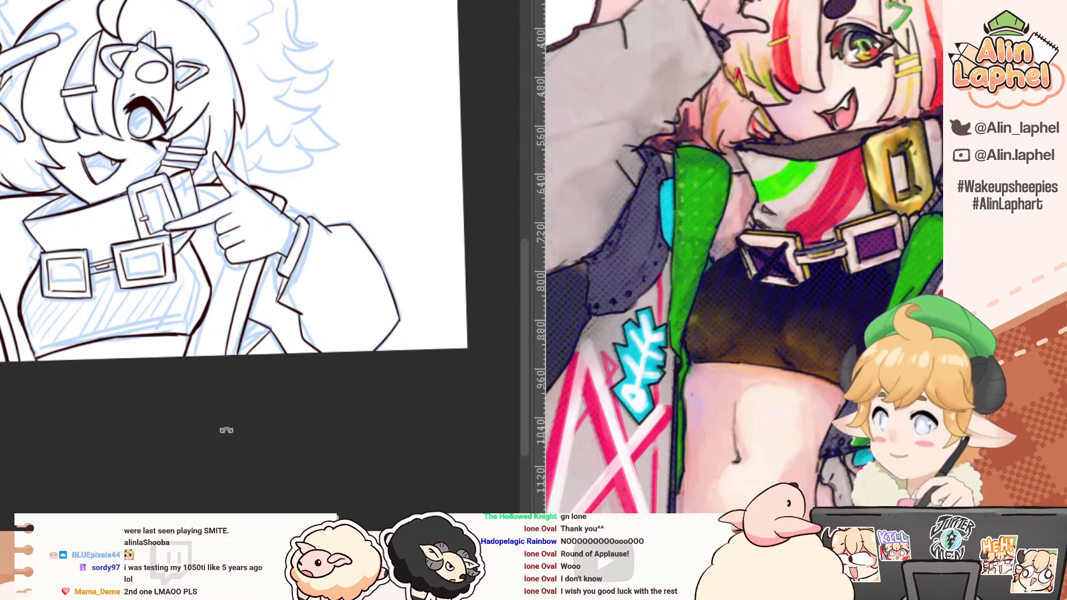
drag(218, 419, 230, 431)
drag(235, 371, 258, 466)
drag(158, 260, 212, 429)
drag(137, 164, 152, 253)
drag(336, 191, 231, 162)
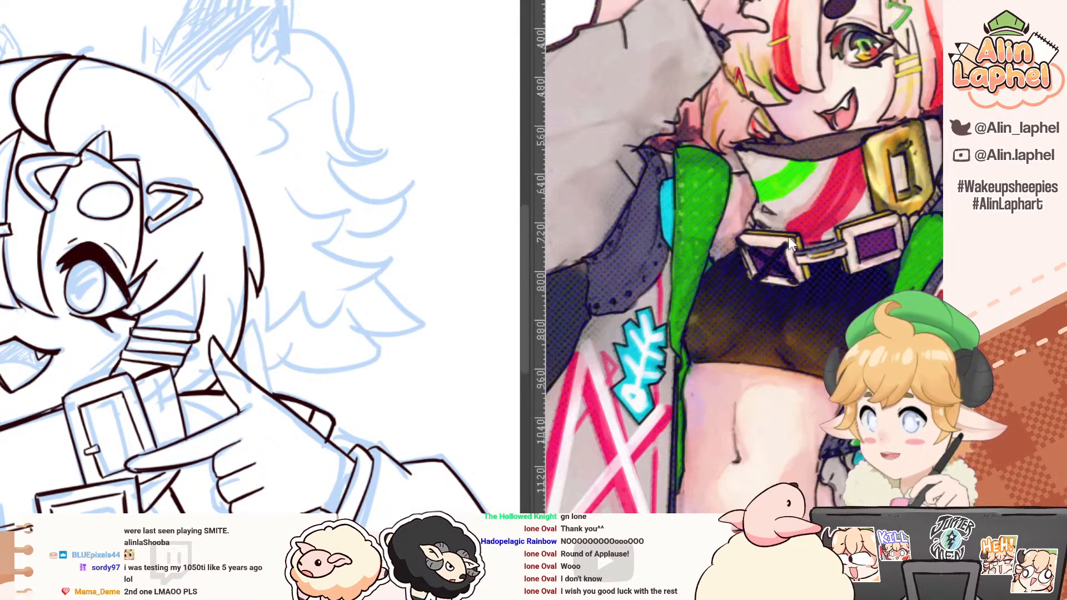
drag(810, 214, 732, 340)
drag(771, 249, 703, 278)
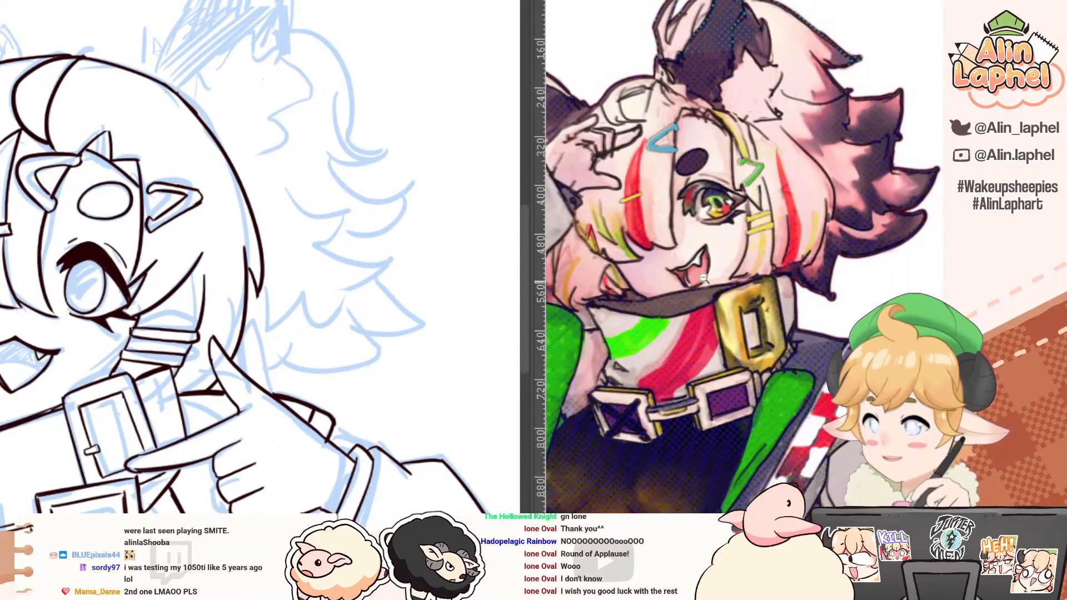
drag(67, 114, 88, 180)
mouse_move(12, 132)
mouse_down()
mouse_move(43, 256)
mouse_move(260, 204)
mouse_up()
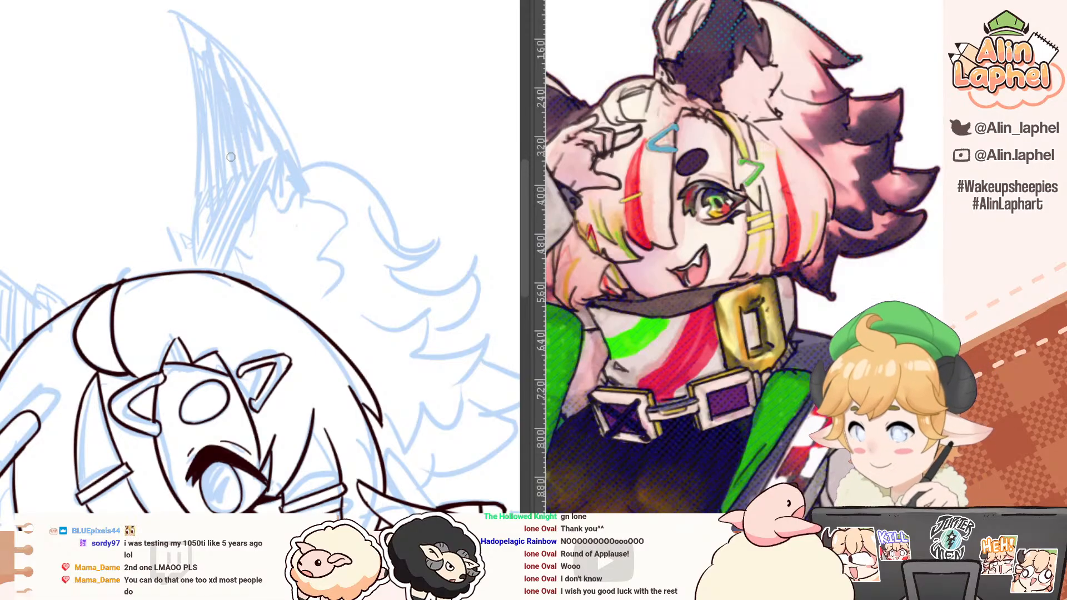
Step: Ink the jagged fur tuft at the ear's base on top of the head, redrawing strokes that miss
drag(177, 273, 168, 224)
key(ctrl+z)
key(ctrl+z)
mouse_move(166, 223)
mouse_down()
mouse_move(193, 247)
mouse_move(171, 259)
mouse_move(176, 270)
mouse_up()
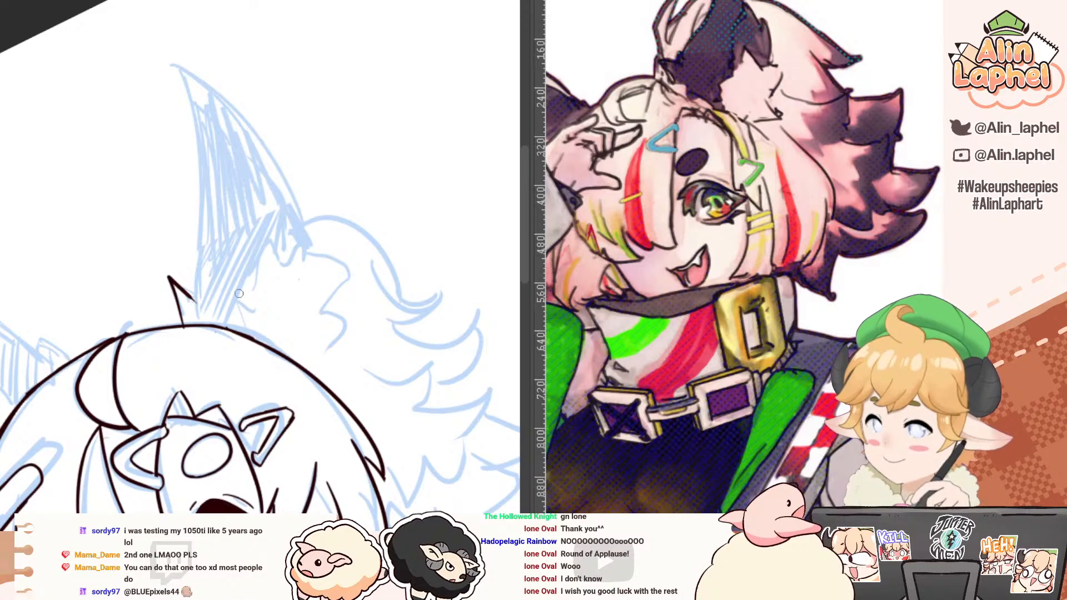
drag(196, 305, 205, 292)
mouse_move(204, 292)
mouse_down()
mouse_move(213, 306)
mouse_move(238, 293)
mouse_up()
key(ctrl+z)
drag(238, 292, 249, 327)
drag(232, 273, 251, 296)
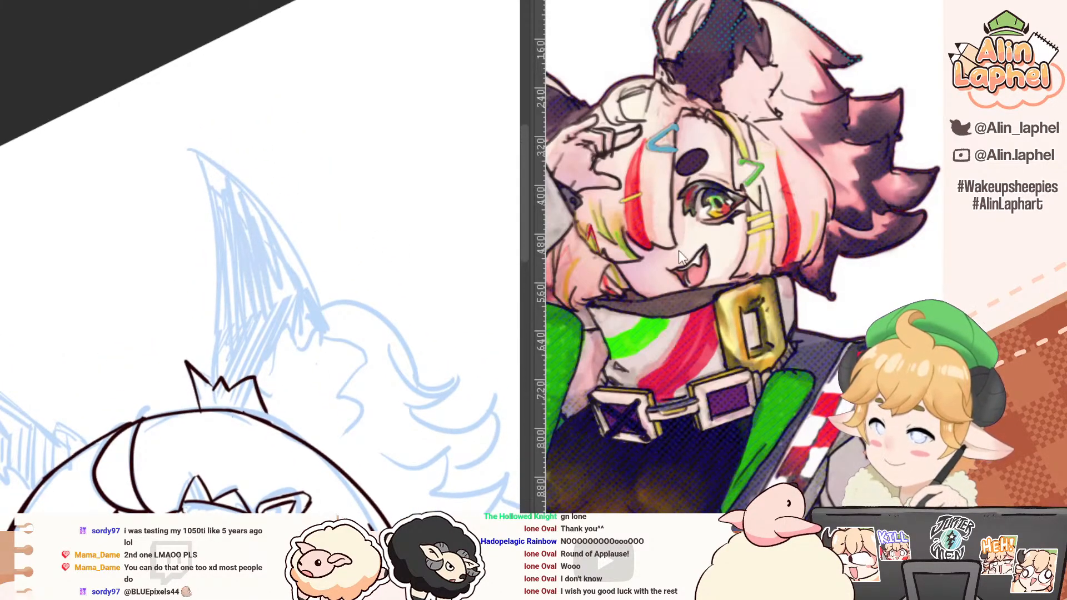
Step: Ink the ear's long front edge from its tip down into the fur tuft, redoing the strokes that miss
scroll(678, 251, up, 3)
key(ctrl+z)
drag(188, 143, 212, 199)
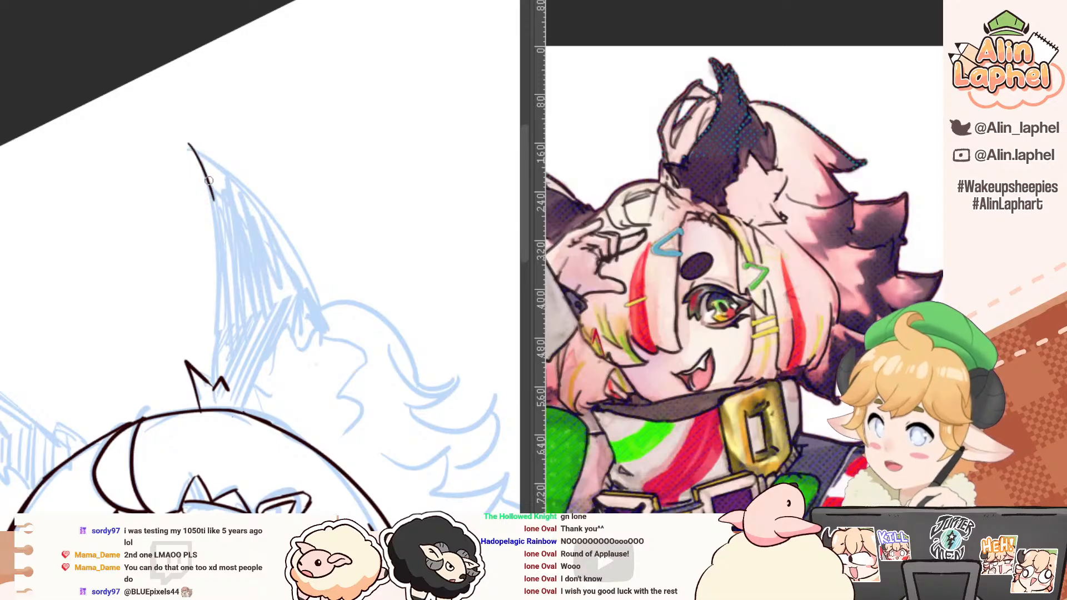
key(ctrl+z)
key(ctrl+z)
mouse_move(230, 389)
mouse_down()
mouse_move(255, 368)
mouse_move(267, 413)
mouse_move(226, 389)
mouse_up()
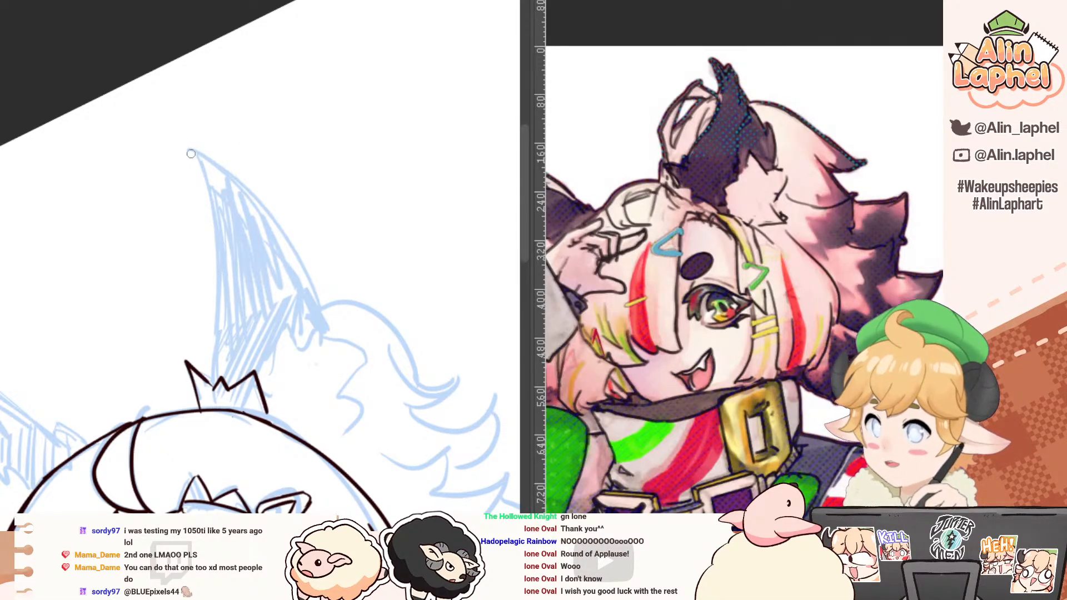
mouse_move(190, 153)
mouse_down()
mouse_move(220, 239)
mouse_move(204, 355)
mouse_up()
key(ctrl+z)
drag(210, 313, 212, 378)
drag(206, 309, 200, 305)
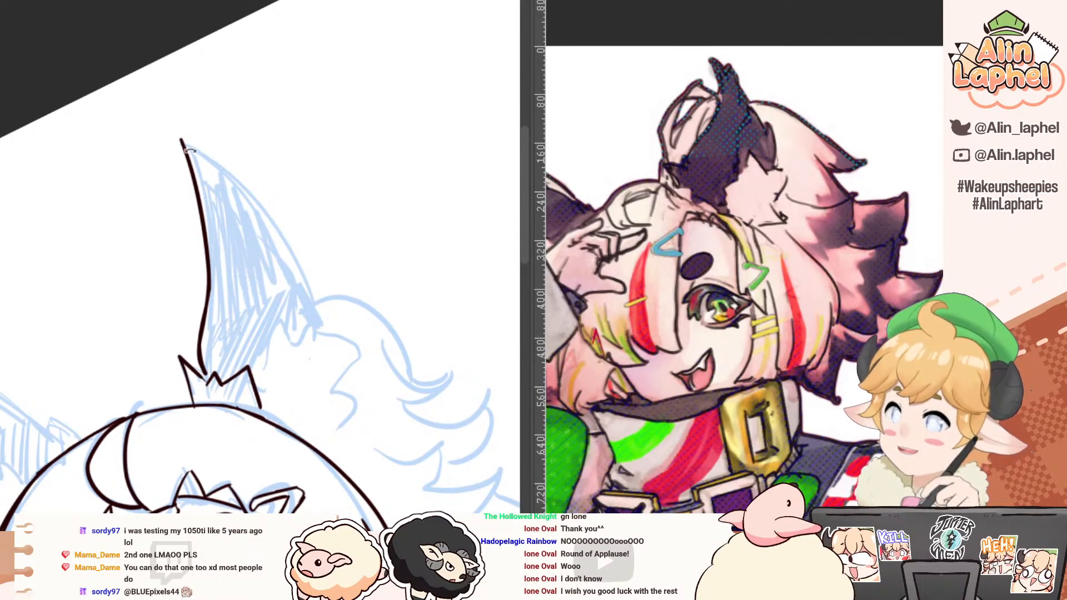
drag(204, 168, 193, 150)
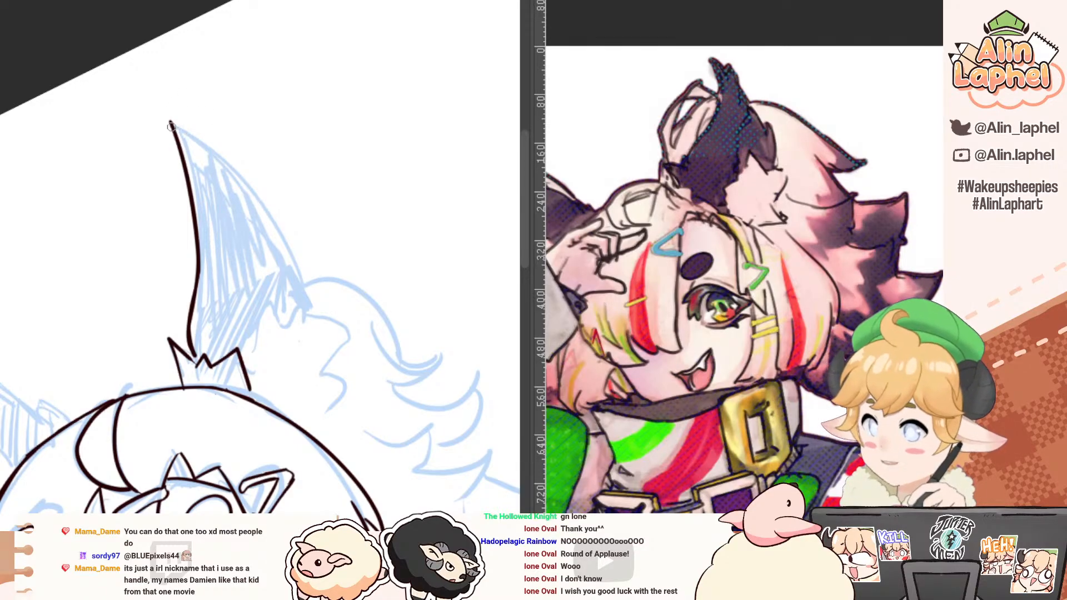
Step: Ink the ear's back edge from the tip into jagged fur barbs and add the inner ear line beside it
drag(171, 121, 289, 253)
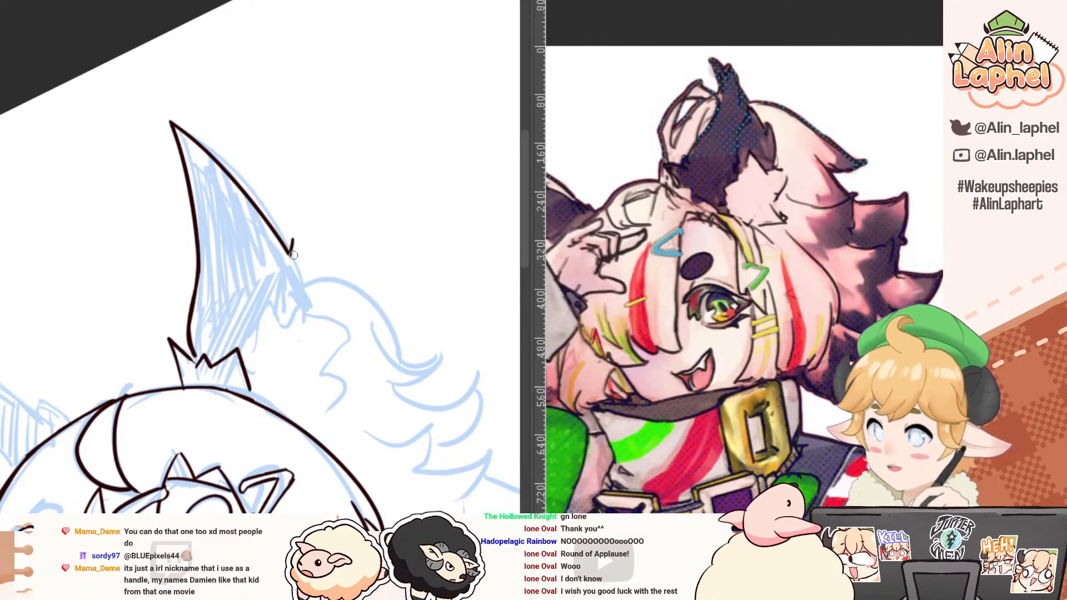
mouse_move(292, 241)
mouse_down()
mouse_move(306, 282)
mouse_move(312, 260)
mouse_move(319, 314)
mouse_up()
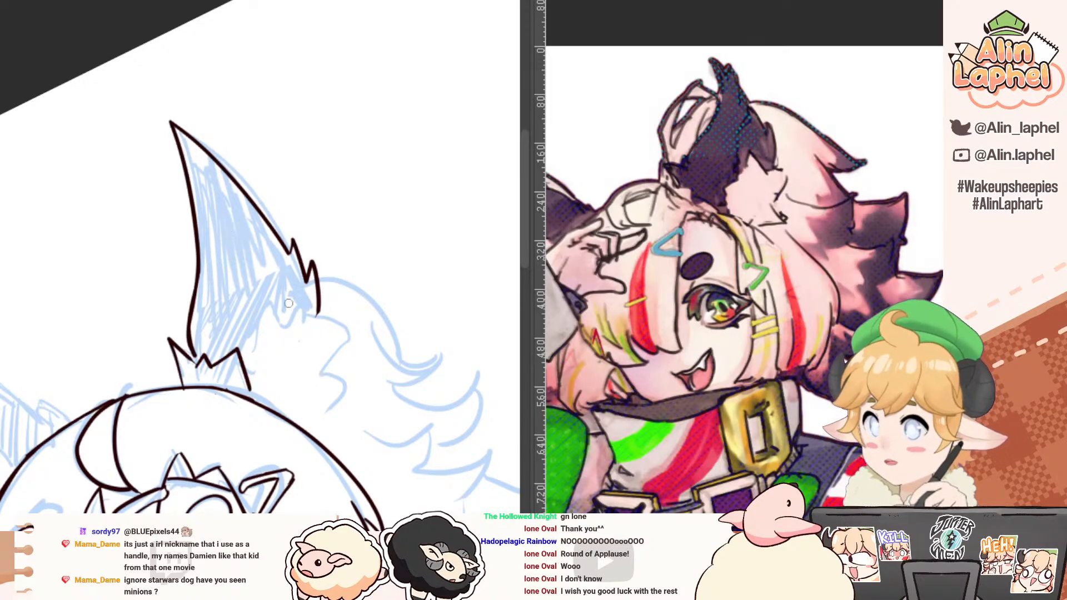
drag(214, 157, 242, 276)
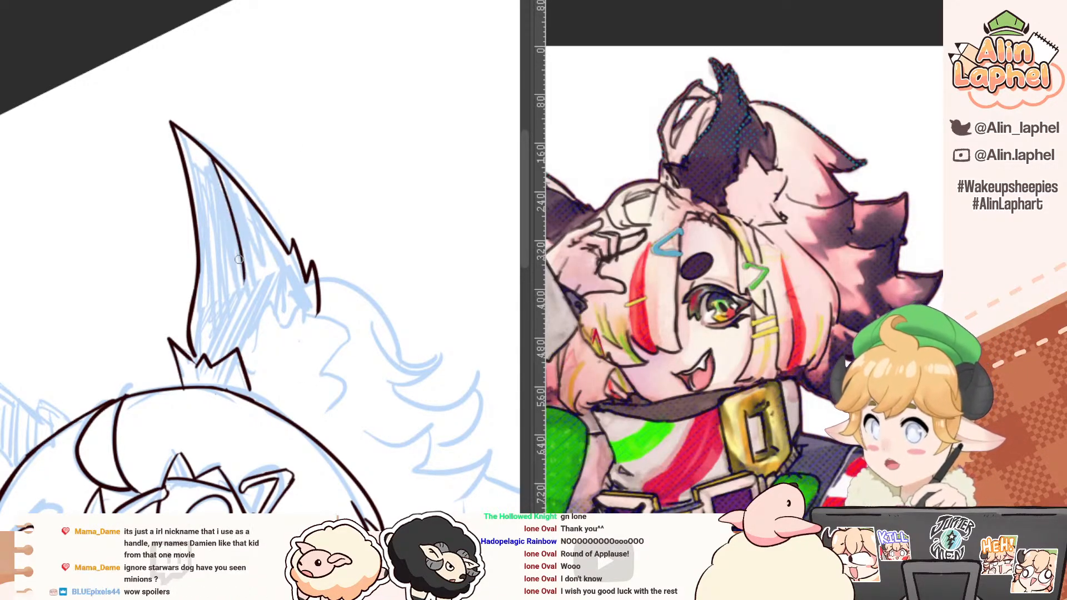
key(ctrl+z)
mouse_move(210, 156)
mouse_down()
mouse_move(246, 262)
mouse_move(219, 211)
mouse_up()
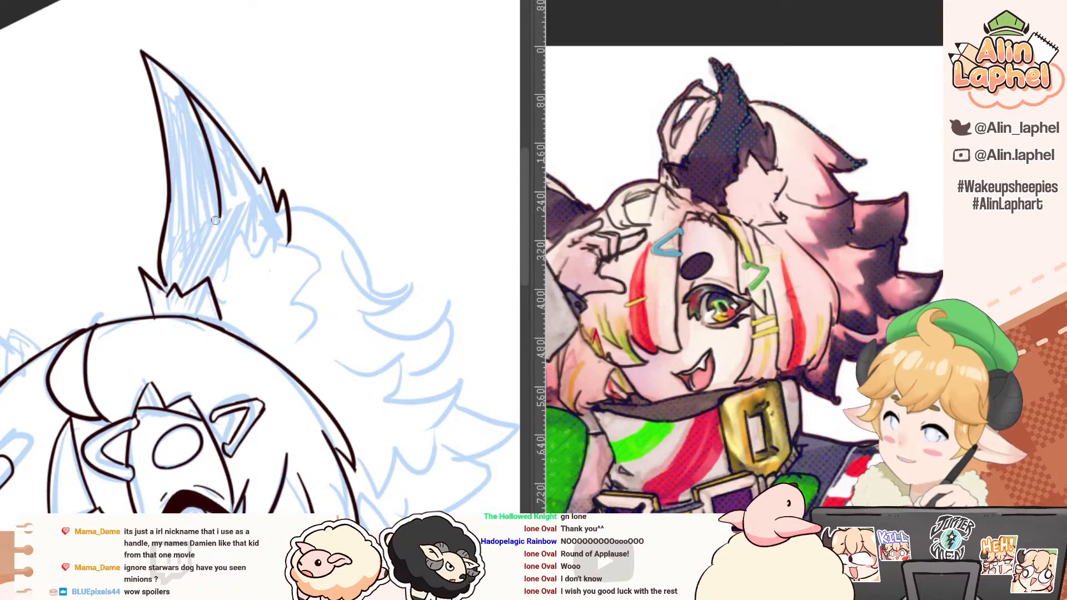
mouse_move(220, 207)
mouse_down()
mouse_move(214, 260)
mouse_move(224, 263)
mouse_up()
key(ctrl+z)
key(ctrl+z)
drag(220, 210, 219, 265)
key(ctrl+z)
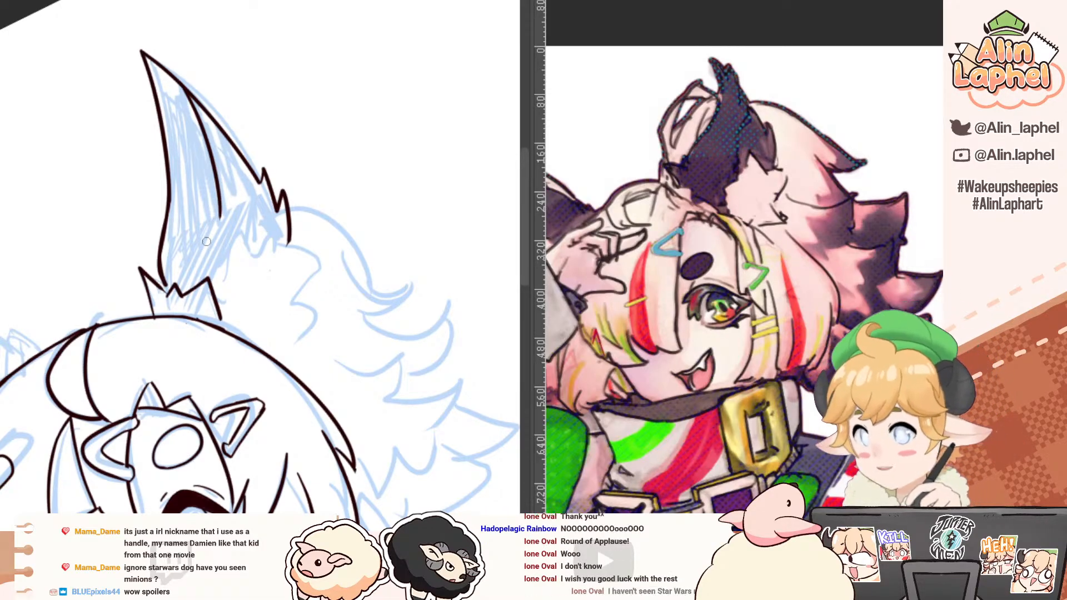
drag(220, 215, 221, 249)
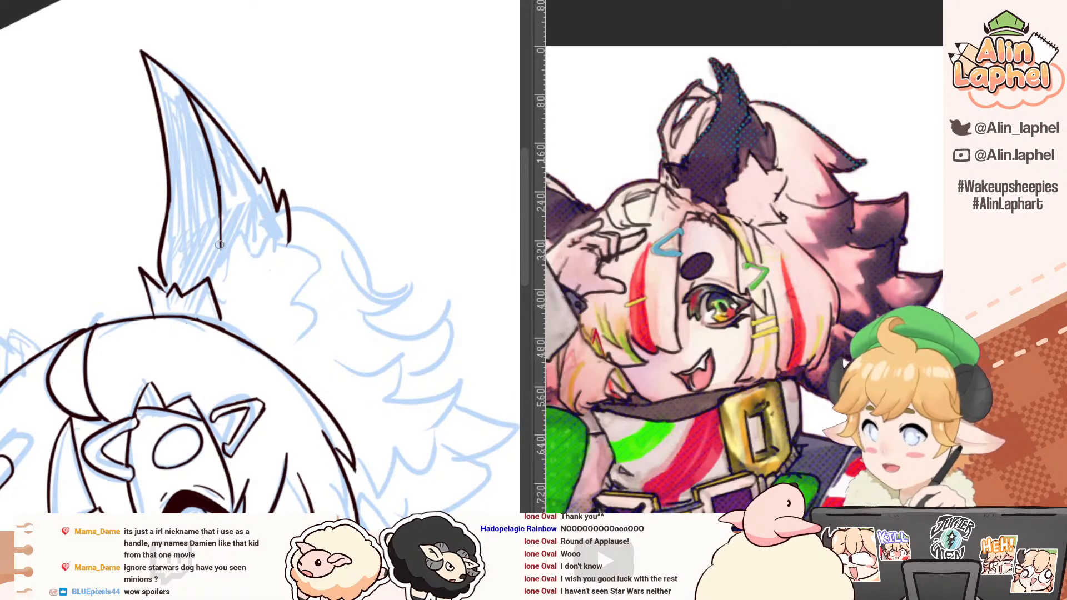
key(ctrl+z)
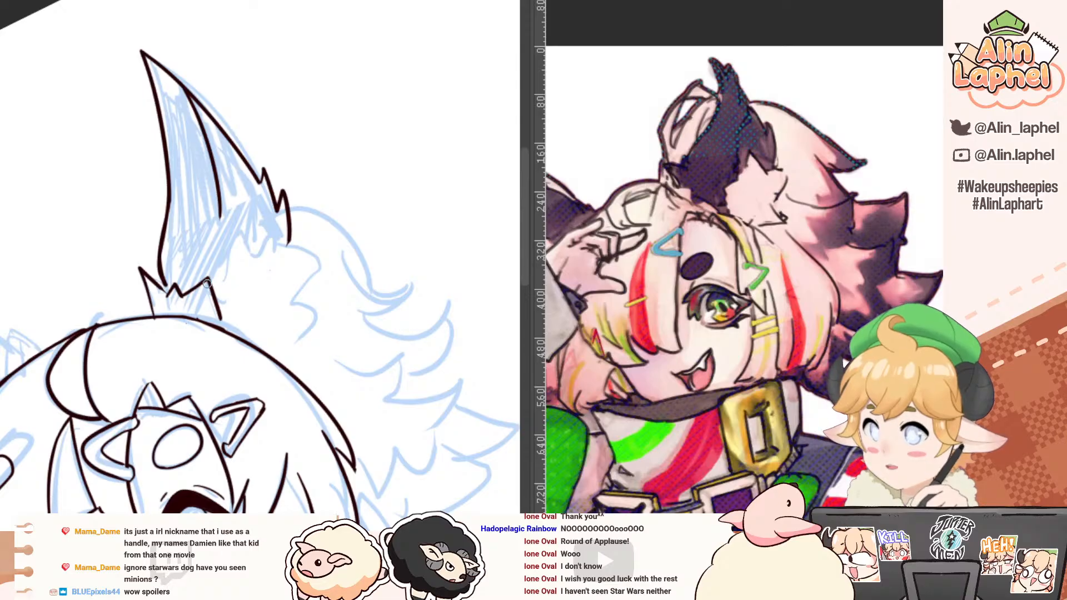
Step: Ink the spiky inner-ear fur from the base tuft up to the back edge and down to the hair
mouse_move(201, 287)
mouse_down()
mouse_move(224, 267)
mouse_move(223, 227)
mouse_move(251, 249)
mouse_move(255, 228)
mouse_move(269, 252)
mouse_move(306, 237)
mouse_move(296, 288)
mouse_move(338, 297)
mouse_move(309, 318)
mouse_move(284, 367)
mouse_up()
drag(218, 317, 223, 328)
mouse_move(95, 263)
mouse_down()
mouse_move(188, 267)
mouse_move(125, 241)
mouse_up()
drag(124, 242, 128, 188)
ctrl+drag(67, 224, 88, 221)
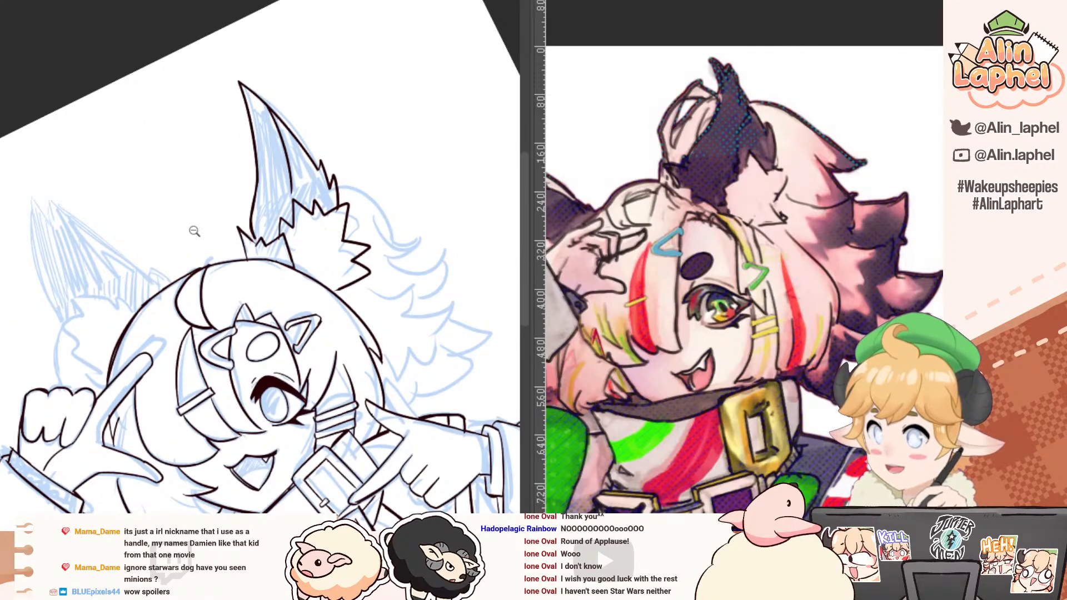
Step: Erase the part of the head outline that overlaps the looped hair tuft between the ears
ctrl+drag(174, 260, 202, 261)
shift+drag(133, 374, 283, 94)
drag(287, 94, 224, 162)
key(e)
mouse_move(204, 253)
mouse_down()
mouse_move(205, 233)
mouse_move(205, 281)
mouse_move(211, 261)
mouse_move(217, 270)
mouse_up()
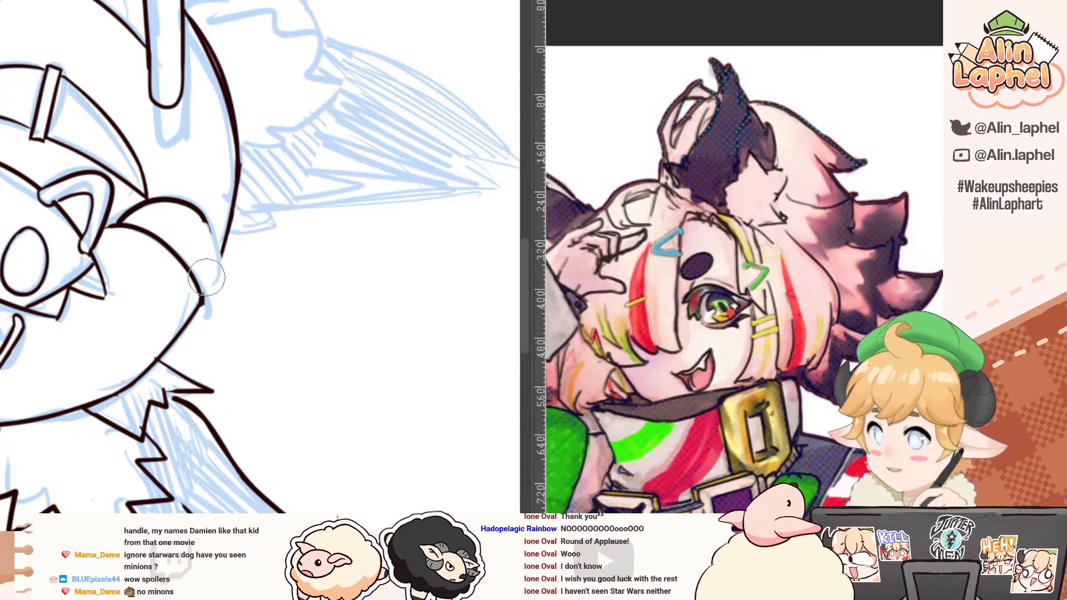
drag(160, 266, 161, 282)
Step: Ink the rounded outer edge of the looped hair tuft on top of the head, redrawing the strokes that miss
key(p)
drag(181, 221, 211, 276)
key(ctrl+z)
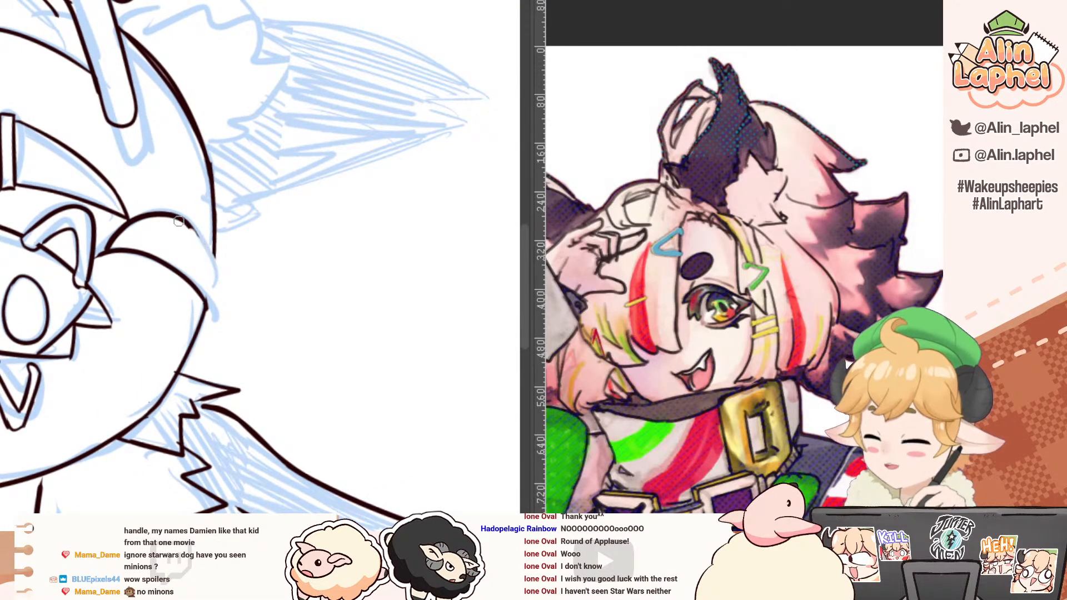
drag(179, 219, 215, 270)
key(ctrl+z)
mouse_move(187, 222)
mouse_down()
mouse_move(225, 299)
mouse_move(202, 336)
mouse_up()
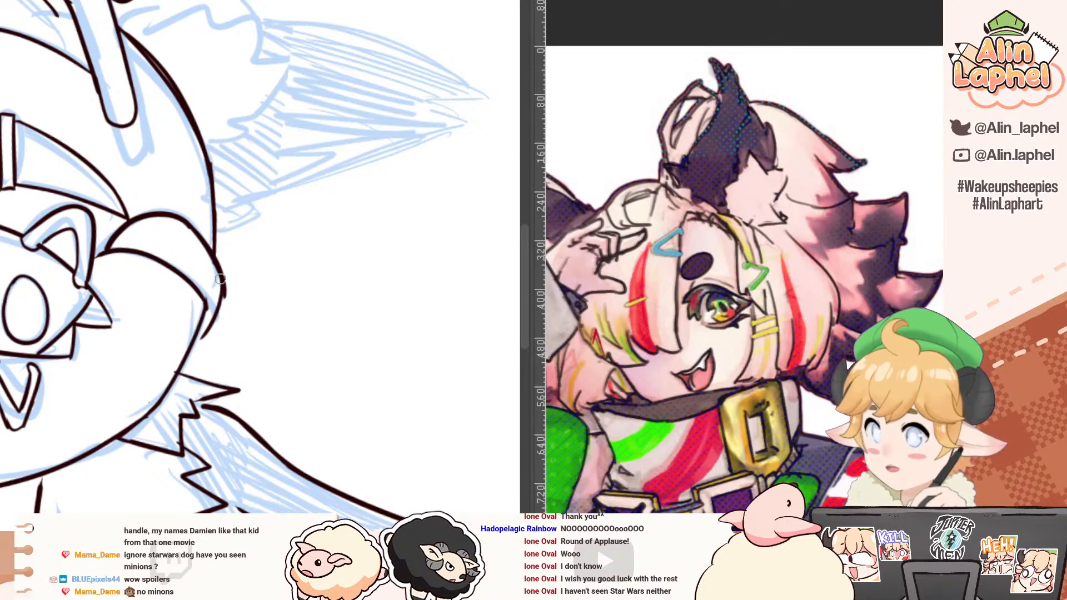
key(ctrl+z)
drag(221, 278, 198, 346)
key(e)
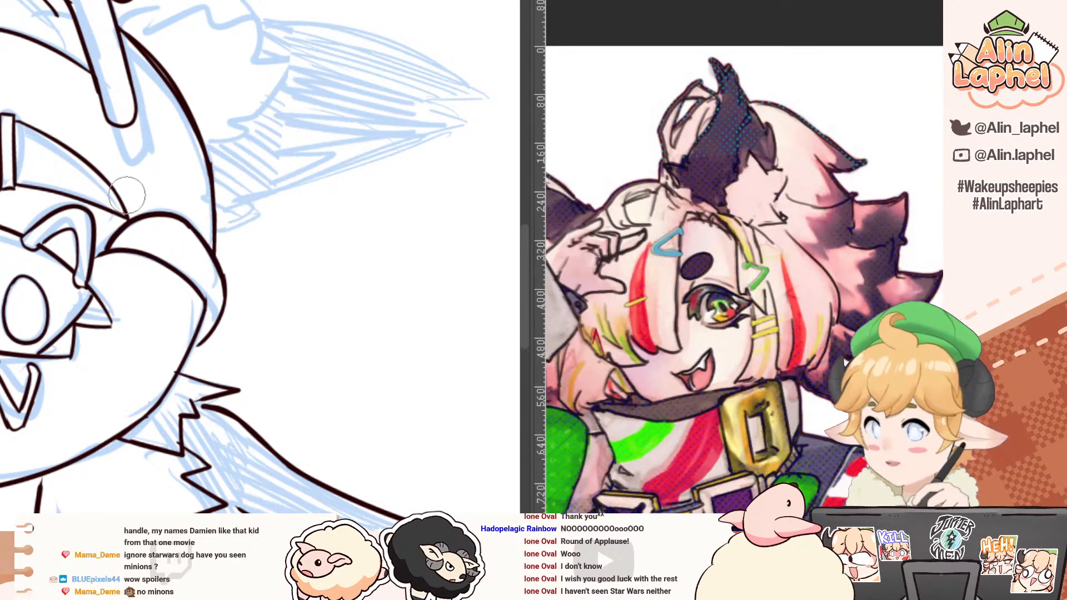
mouse_move(78, 159)
mouse_down()
mouse_move(42, 217)
mouse_move(55, 266)
mouse_move(122, 241)
mouse_move(68, 205)
mouse_move(45, 203)
mouse_move(78, 217)
mouse_move(56, 251)
mouse_move(109, 229)
mouse_move(58, 265)
mouse_move(106, 241)
mouse_move(58, 270)
mouse_move(60, 281)
mouse_move(122, 236)
mouse_up()
Step: Ink the jagged fur tuft around the base of the second ear, from the head outline down toward the raised hand
mouse_move(214, 305)
mouse_down()
mouse_move(189, 261)
mouse_move(176, 293)
mouse_up()
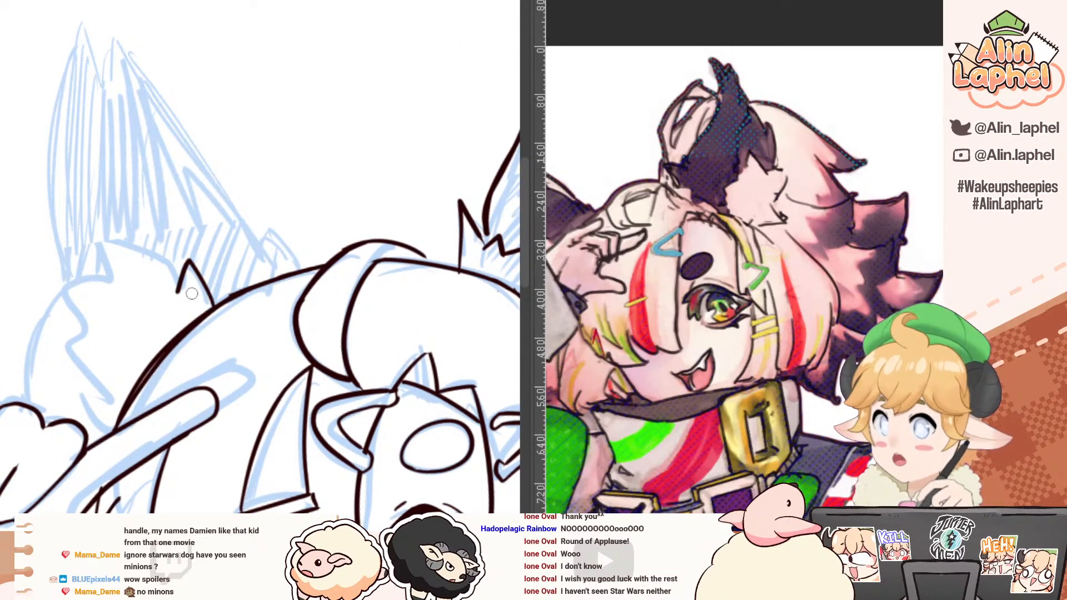
mouse_move(177, 292)
mouse_down()
mouse_move(133, 231)
mouse_move(96, 240)
mouse_move(107, 275)
mouse_move(57, 295)
mouse_move(82, 316)
mouse_move(52, 340)
mouse_move(81, 344)
mouse_move(65, 396)
mouse_move(80, 418)
mouse_up()
key(ctrl+z)
mouse_move(73, 349)
mouse_down()
mouse_move(62, 389)
mouse_move(86, 422)
mouse_move(121, 425)
mouse_move(101, 386)
mouse_up()
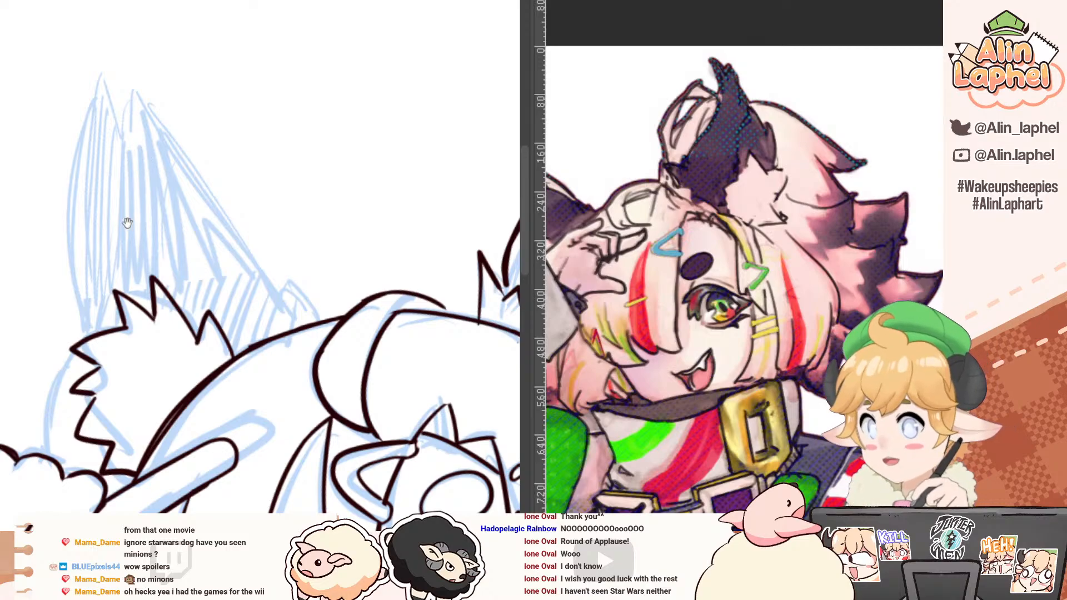
Step: Ink the second ear's head-side edge from the tip down into jagged fur barbs, redrawing the barbs at its base
scroll(139, 193, up, 2)
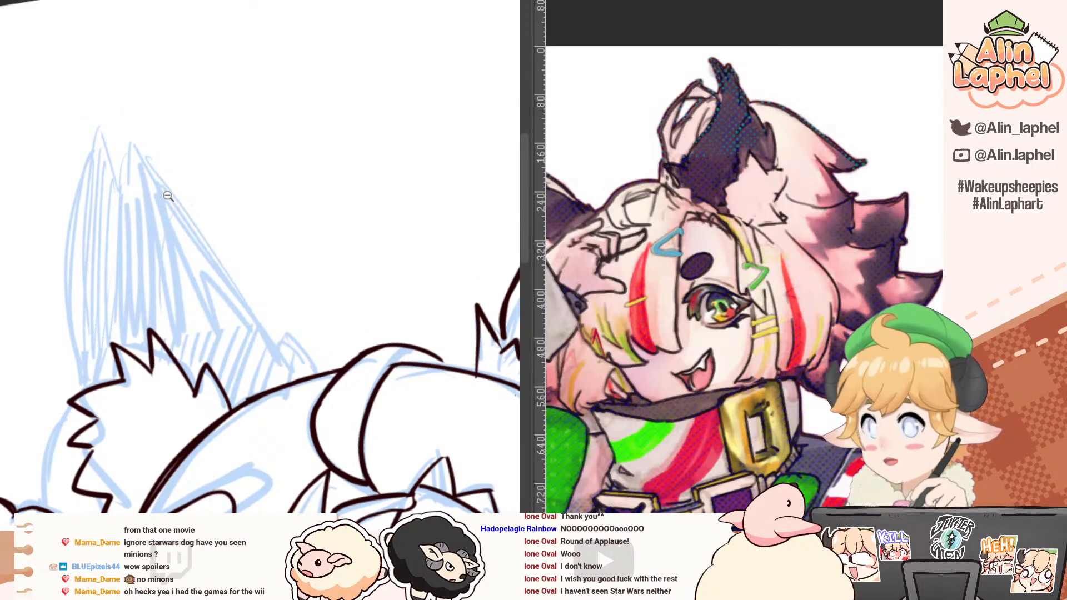
drag(138, 207, 140, 221)
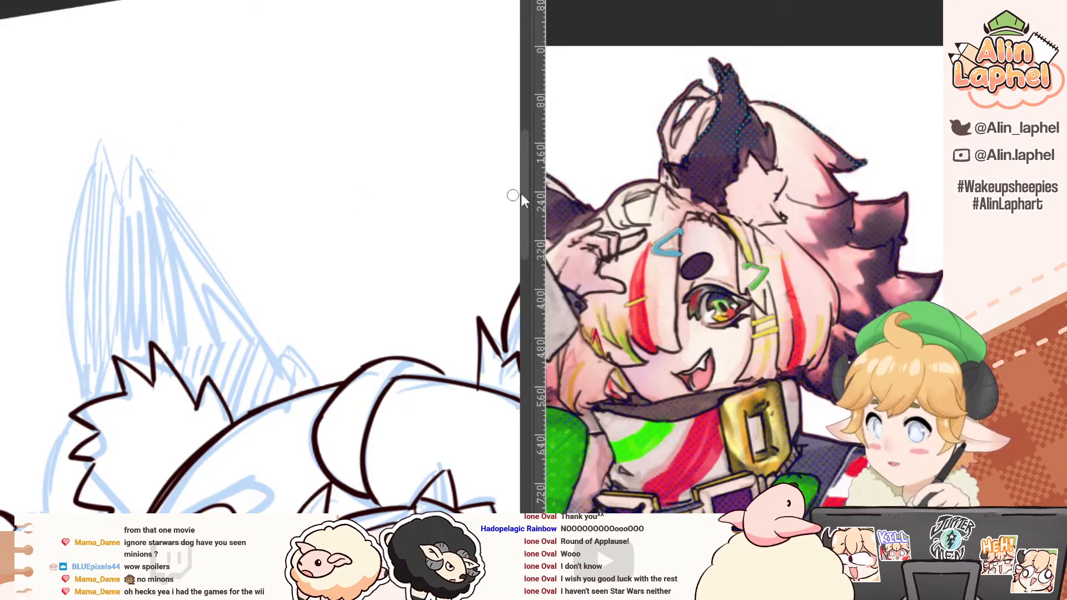
drag(612, 183, 692, 184)
mouse_move(114, 130)
mouse_down()
mouse_move(186, 281)
mouse_move(255, 348)
mouse_move(247, 317)
mouse_move(306, 390)
mouse_up()
key(ctrl+z)
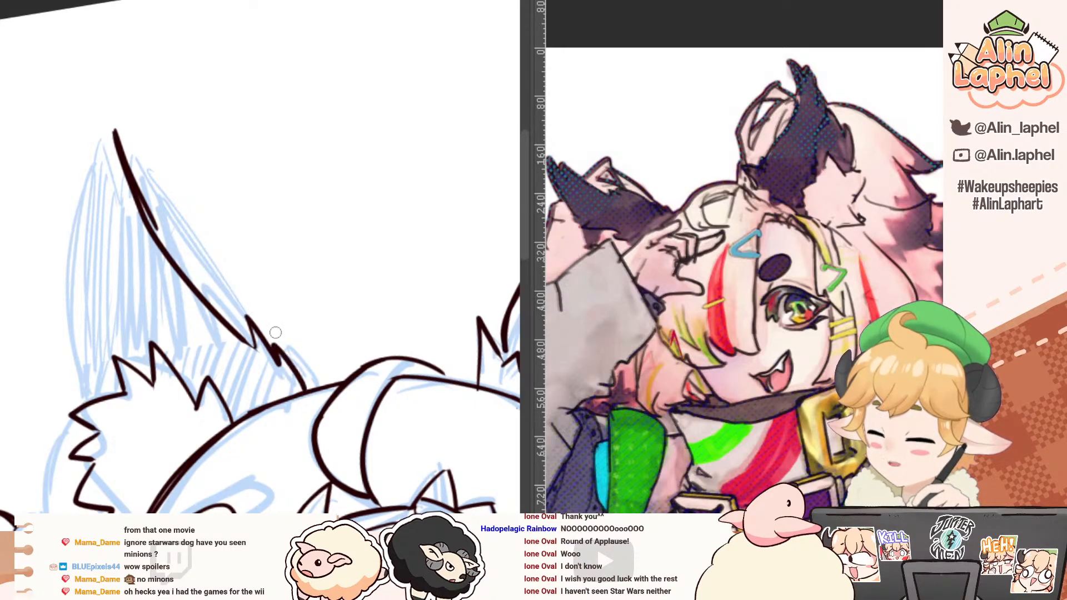
key(ctrl+z)
mouse_move(254, 347)
mouse_down()
mouse_move(266, 337)
mouse_move(316, 397)
mouse_up()
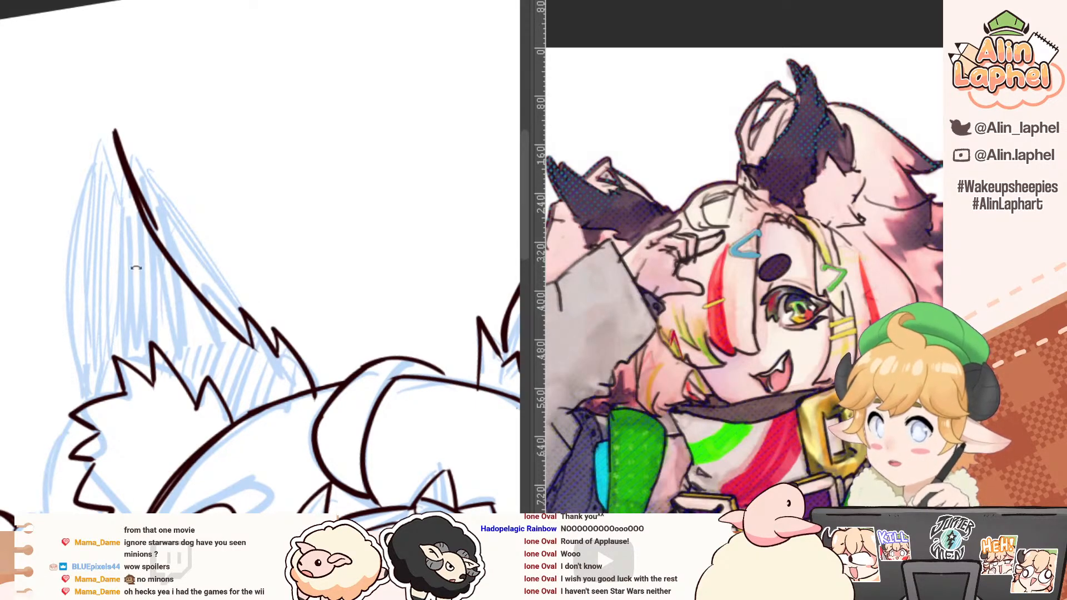
Step: Redo the fur barbs where the second ear meets the head, add the jagged inner fur line, and erase the overlap
mouse_move(194, 342)
mouse_down()
mouse_move(141, 293)
mouse_move(169, 293)
mouse_up()
key(ctrl+z)
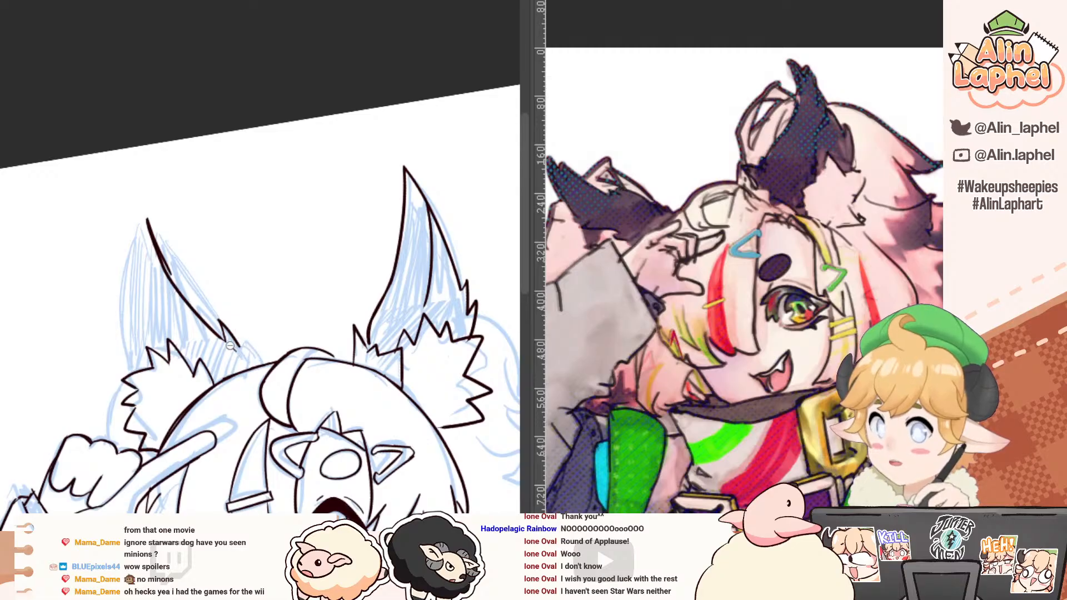
drag(231, 347, 255, 349)
mouse_move(228, 407)
mouse_down()
mouse_move(243, 348)
mouse_move(294, 381)
mouse_up()
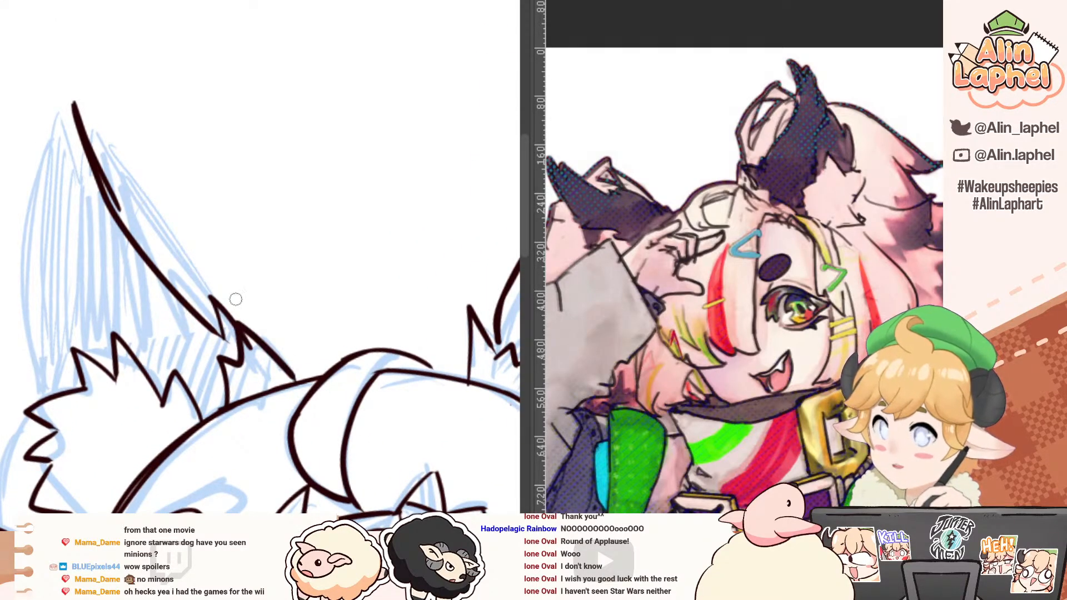
key(e)
drag(247, 345, 256, 365)
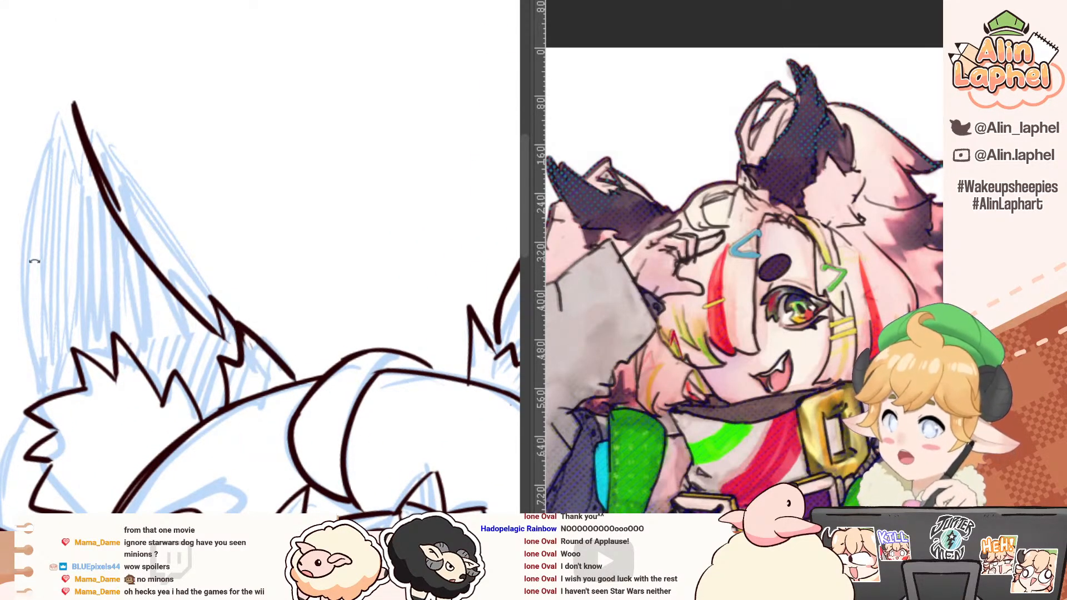
Step: Erase the doubled line along the second ear's head-side edge and re-ink it as one smooth curve from the tip
drag(34, 260, 22, 289)
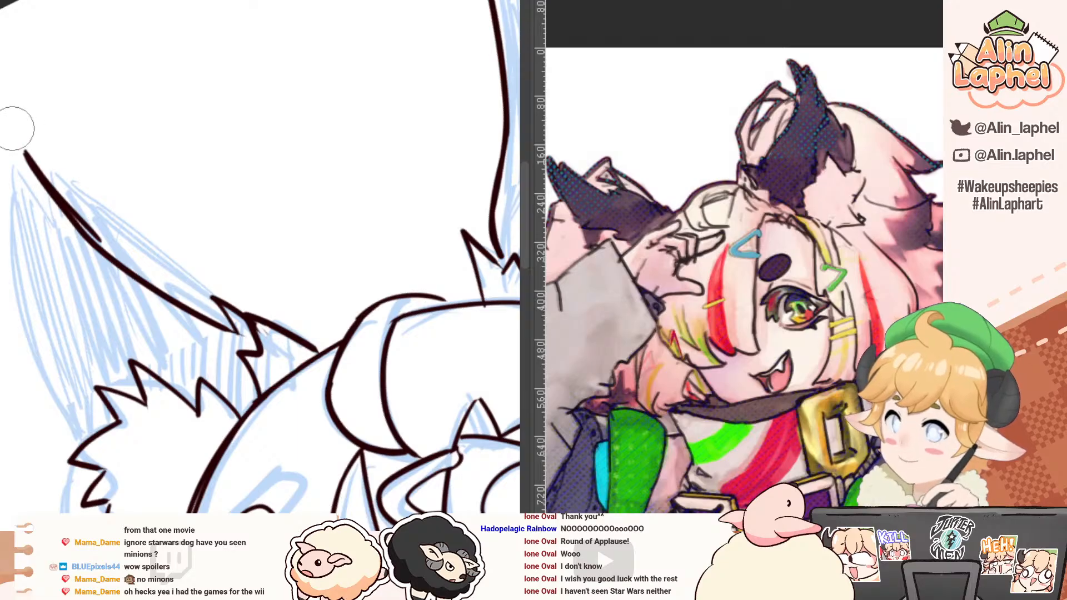
drag(23, 144, 92, 225)
mouse_move(26, 163)
mouse_down()
mouse_move(75, 226)
mouse_move(143, 282)
mouse_move(234, 332)
mouse_up()
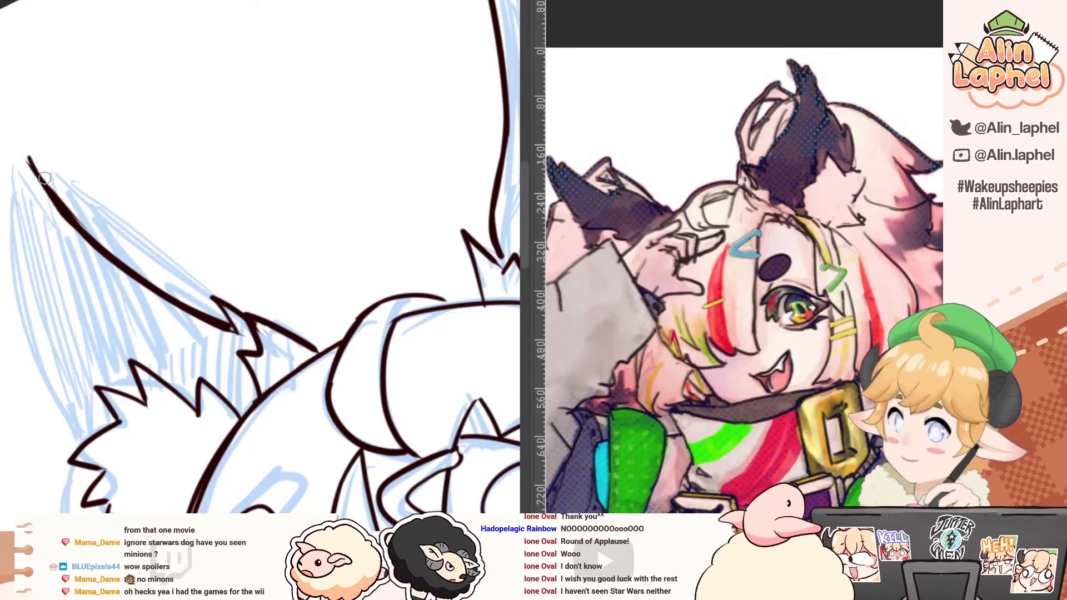
Step: Ink the second ear's outer edge from the tip down into the base fur, redoing the strokes that miss
mouse_move(40, 235)
mouse_down()
mouse_move(48, 222)
mouse_move(19, 221)
mouse_up()
drag(40, 167, 37, 248)
key(ctrl+z)
drag(41, 166, 45, 281)
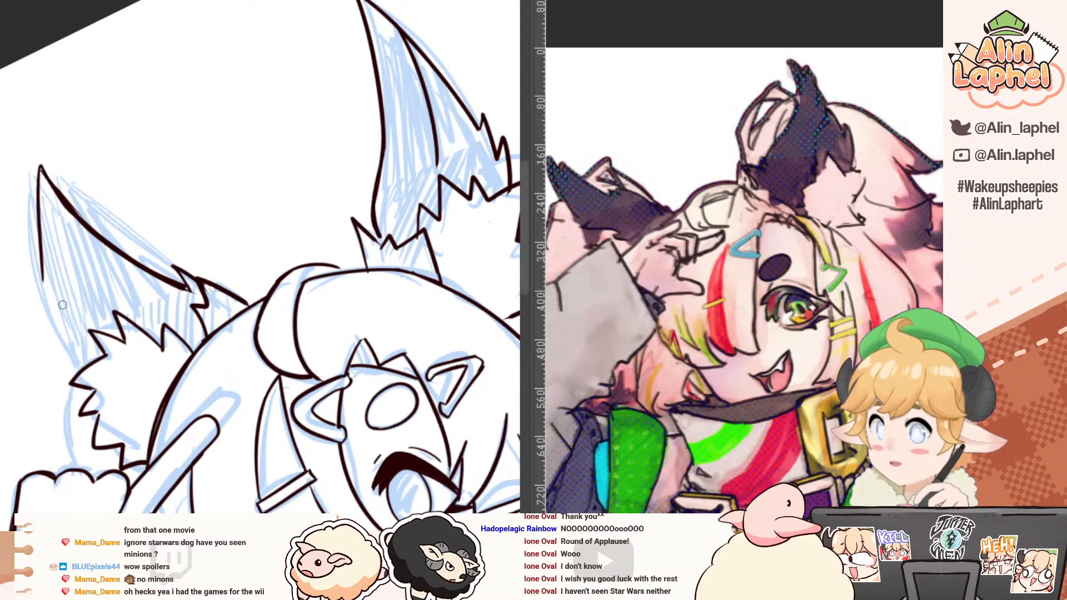
key(ctrl+z)
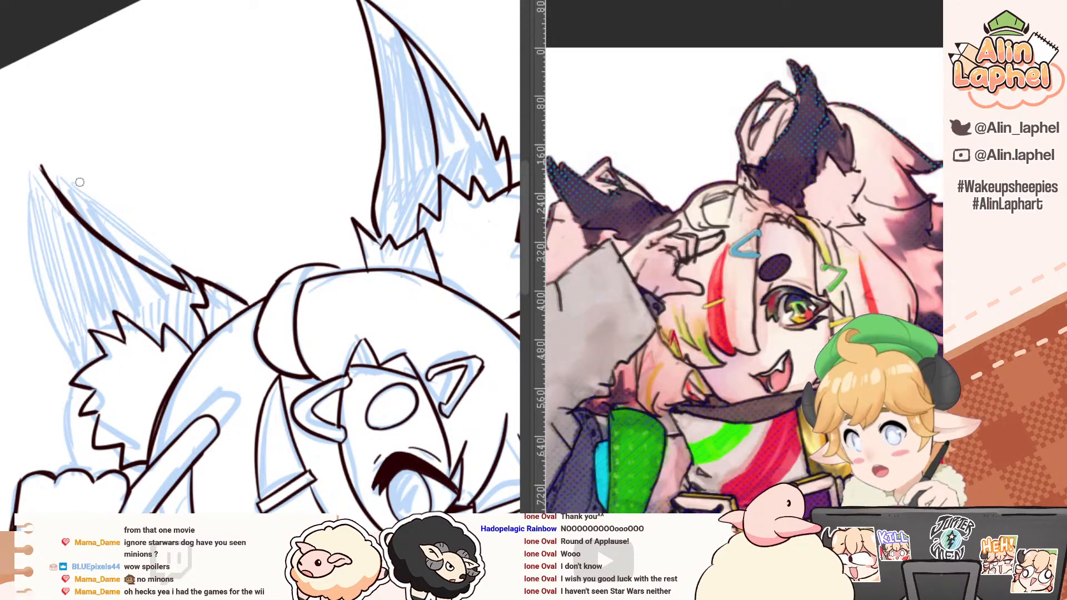
drag(40, 165, 45, 281)
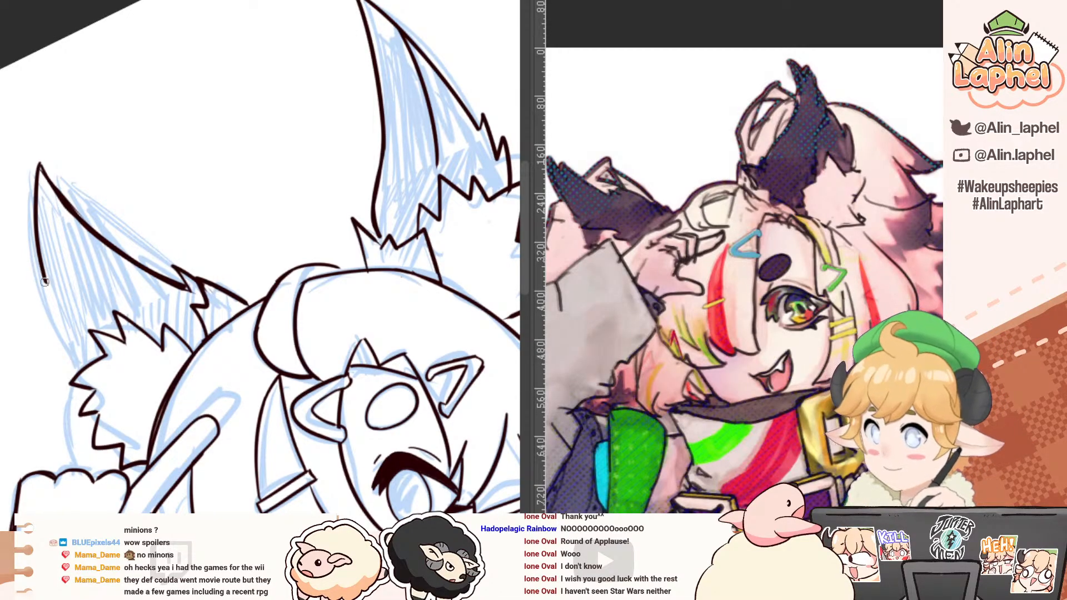
drag(44, 282, 59, 320)
key(ctrl+z)
mouse_move(42, 270)
mouse_down()
mouse_move(68, 336)
mouse_move(41, 257)
mouse_move(89, 366)
mouse_up()
key(ctrl+z)
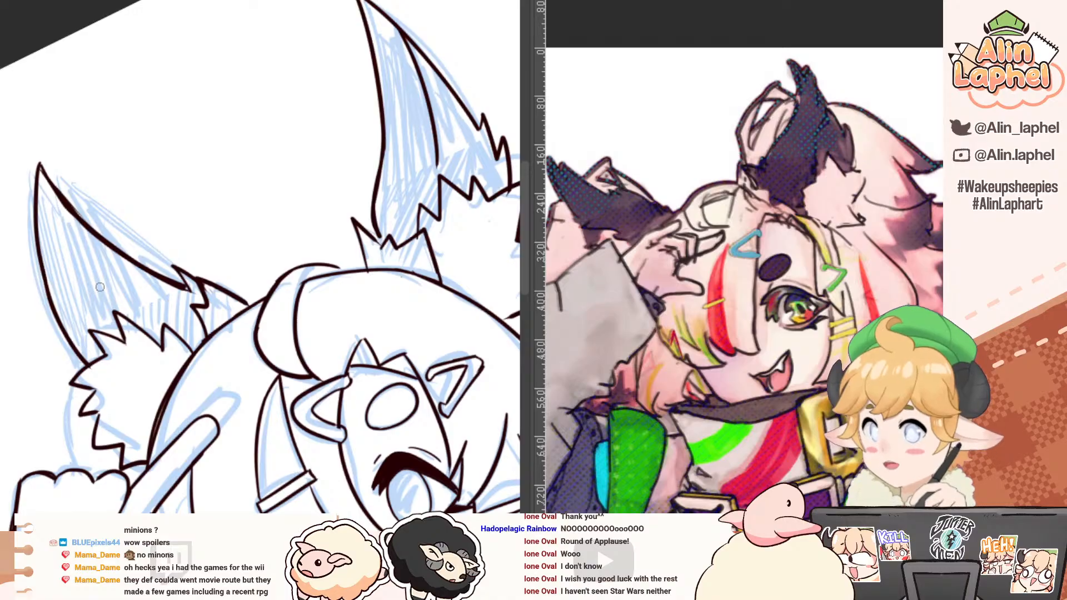
Step: Check both inked ears in the full figure, with the canvas mirrored and unmirrored
drag(37, 270, 27, 243)
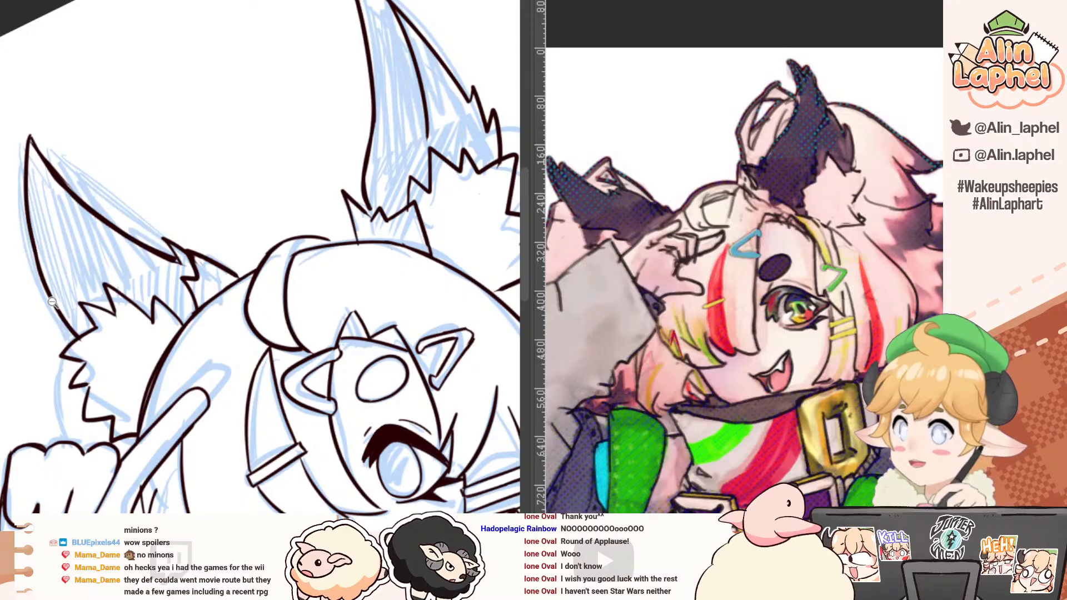
drag(66, 235, 25, 218)
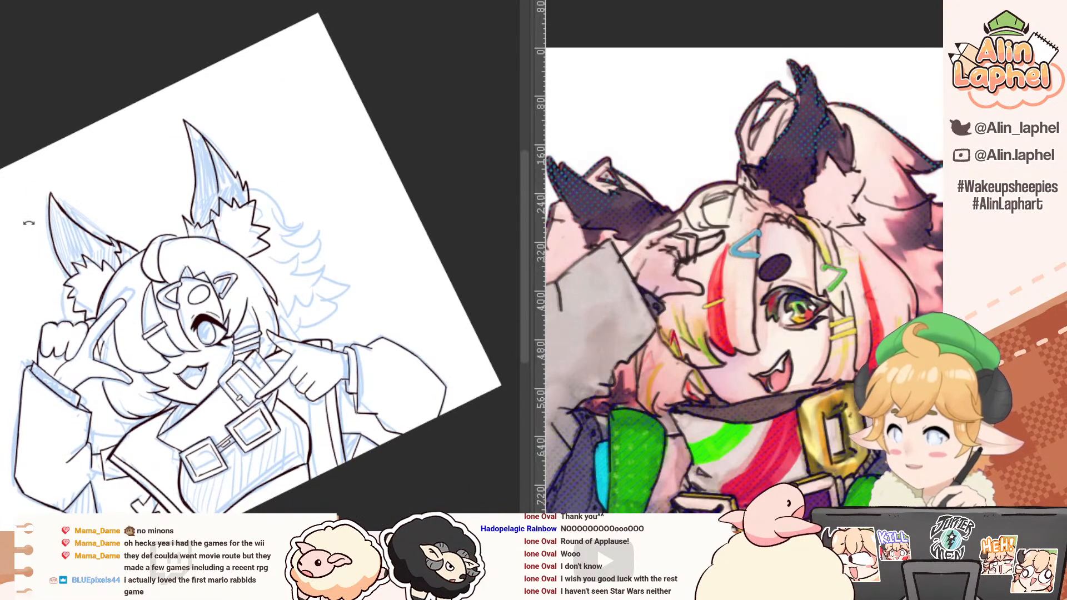
key(h)
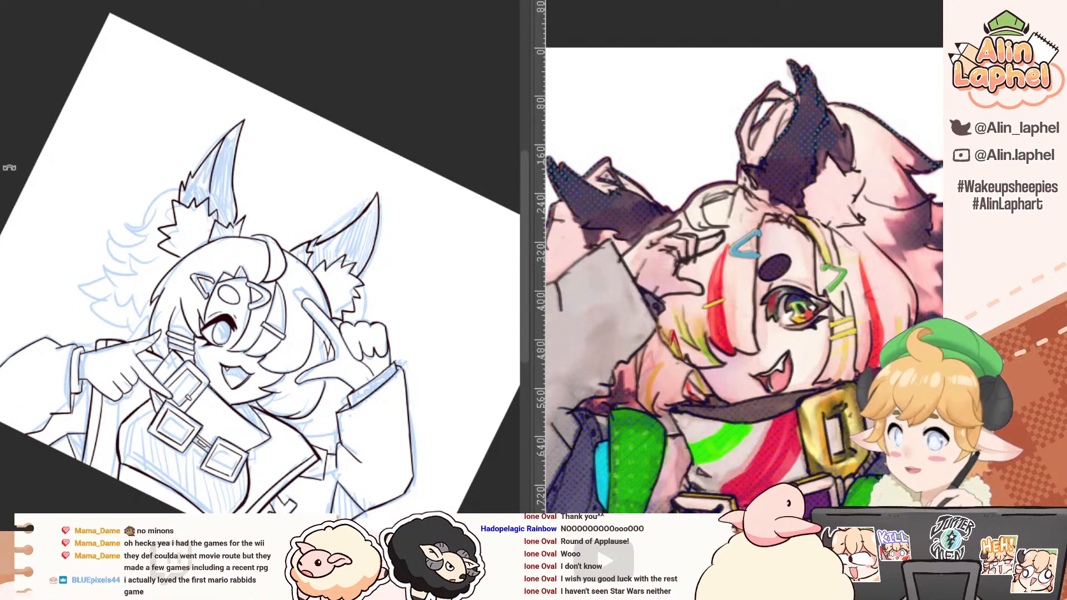
drag(9, 167, 4, 257)
key(h)
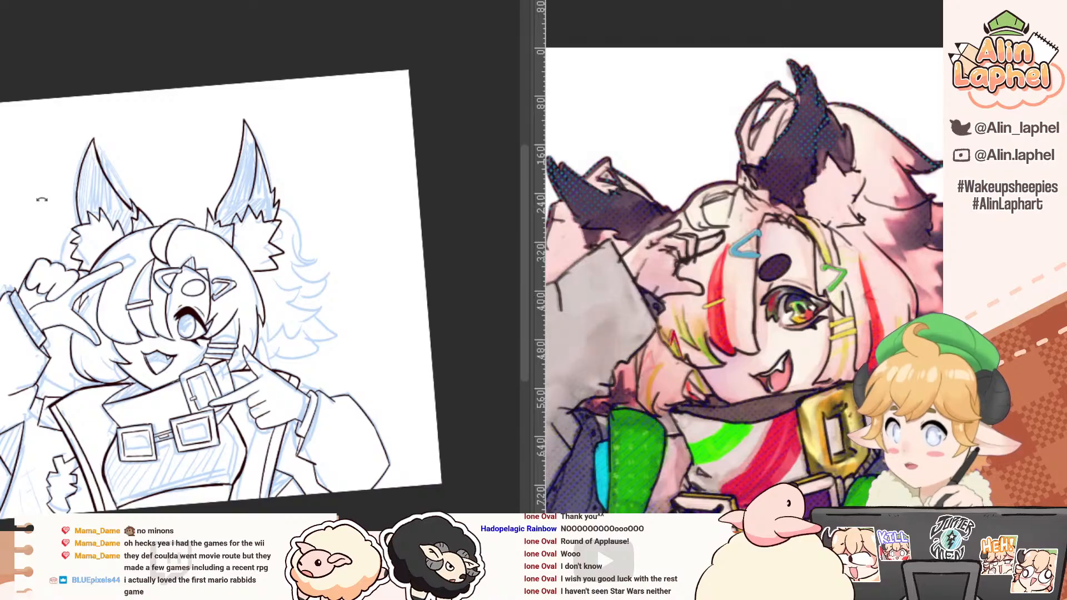
drag(208, 243, 85, 280)
drag(61, 238, 80, 252)
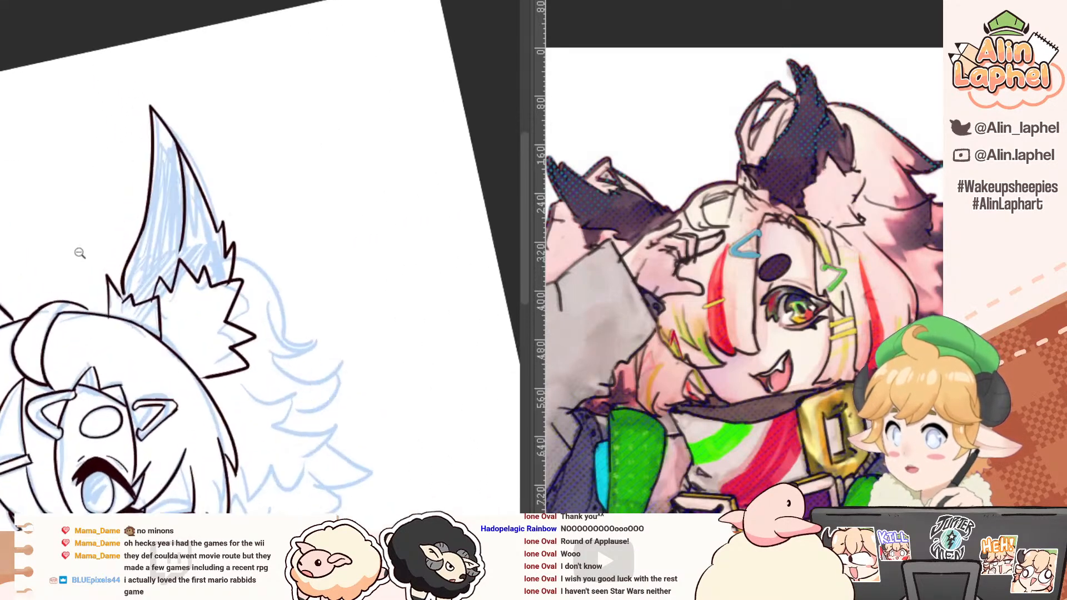
Step: Ink the curved outline rising from the head behind the first ear's front edge, with a short inner line
drag(34, 310, 80, 275)
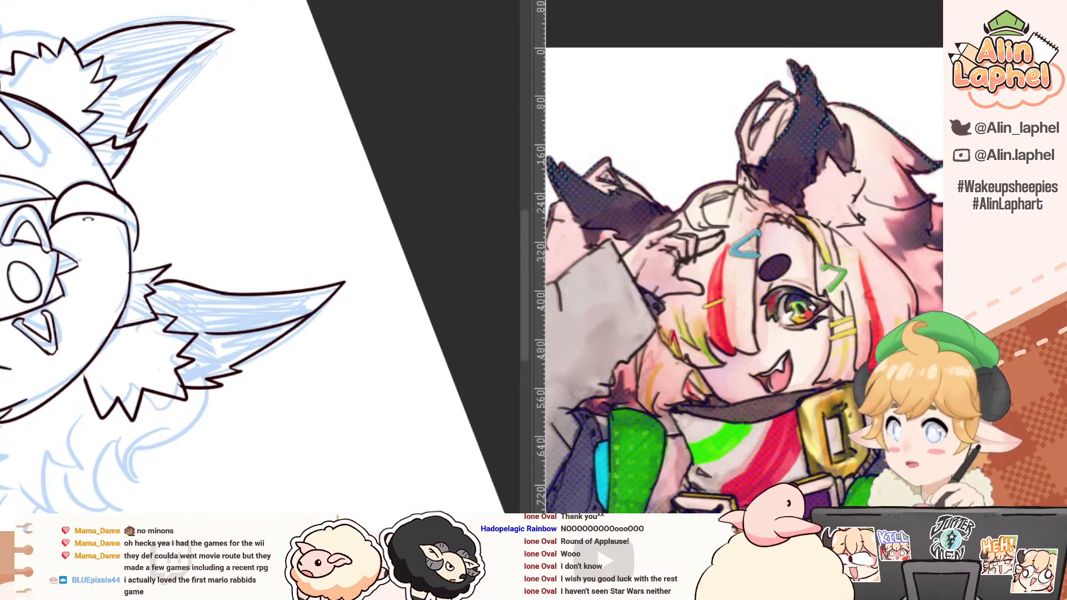
drag(82, 233, 114, 195)
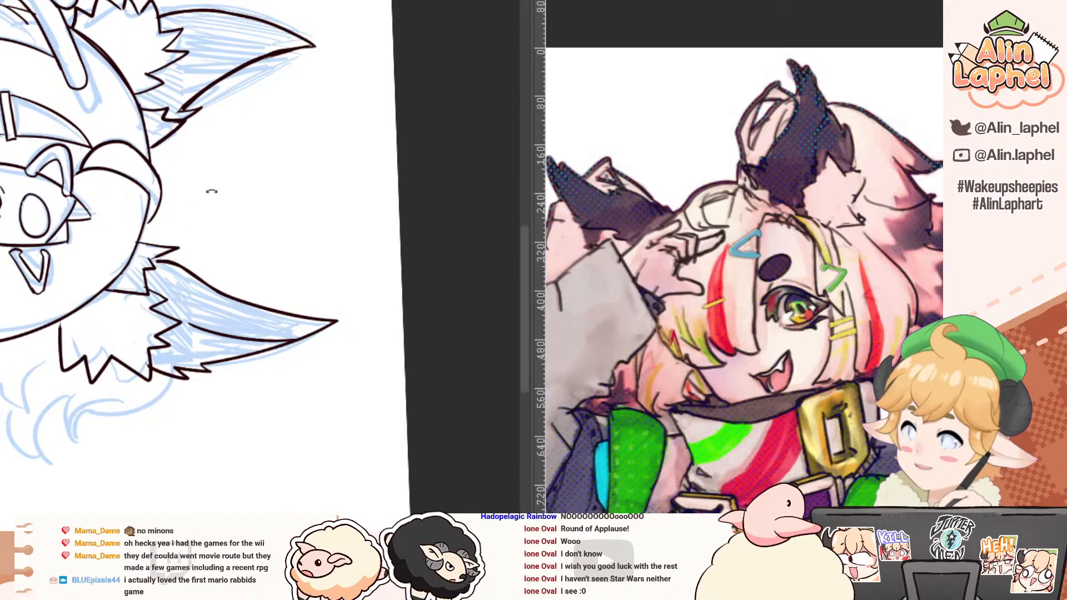
drag(212, 191, 181, 231)
scroll(177, 233, up, 2)
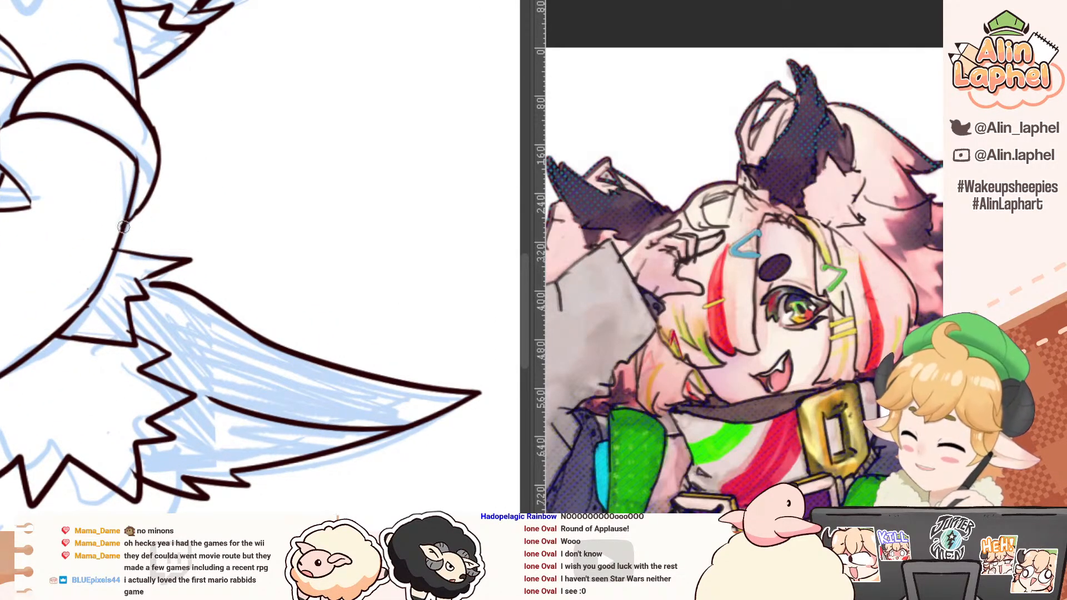
mouse_move(123, 227)
mouse_down()
mouse_move(198, 215)
mouse_move(175, 216)
mouse_move(236, 234)
mouse_move(278, 339)
mouse_up()
key(ctrl+z)
drag(237, 282, 238, 328)
mouse_move(237, 283)
mouse_down()
mouse_move(249, 328)
mouse_move(237, 321)
mouse_up()
key(ctrl+z)
key(ctrl+z)
drag(237, 282, 257, 337)
Step: Ink the outer contour of the back hair, curving from behind the first ear down to its first pointed lock
scroll(181, 216, down, 4)
drag(176, 232, 217, 333)
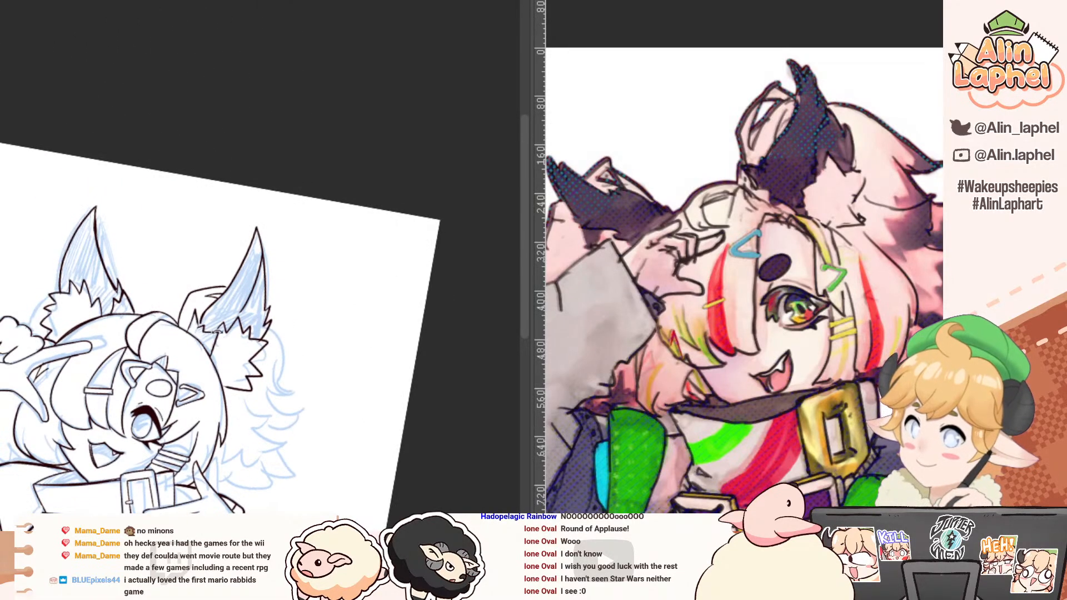
scroll(261, 292, up, 4)
drag(281, 314, 313, 377)
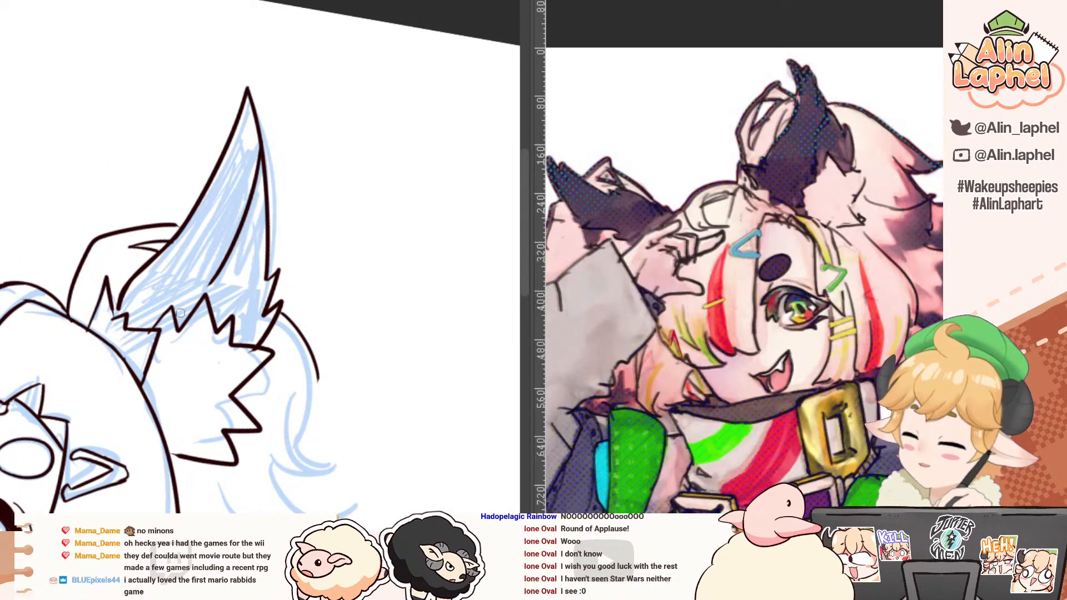
drag(180, 313, 220, 345)
mouse_move(294, 294)
mouse_down()
mouse_move(228, 255)
mouse_move(373, 355)
mouse_up()
key(ctrl+z)
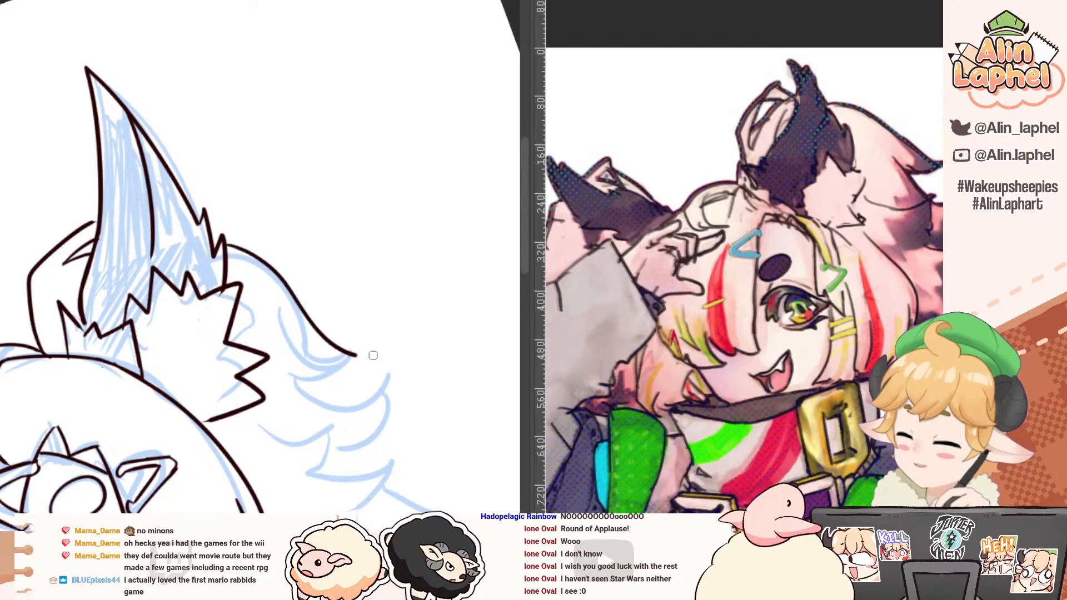
Step: Try to ink the underside of the first back-hair lock and a second pointed lock beneath it
drag(296, 359, 379, 362)
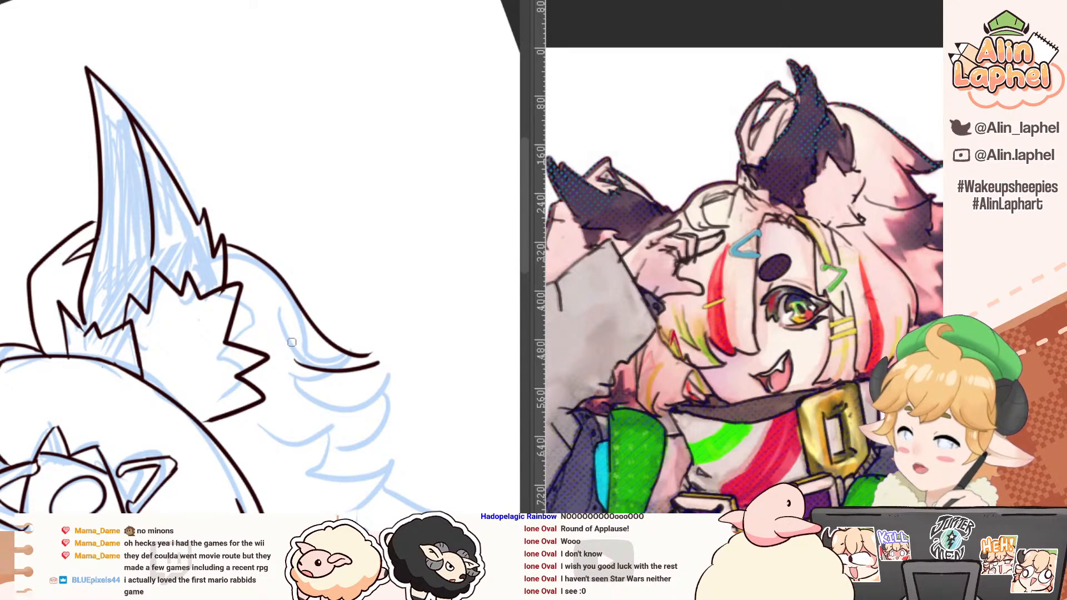
drag(293, 327, 345, 416)
key(ctrl+z)
drag(292, 357, 353, 404)
drag(287, 419, 356, 407)
key(ctrl+z)
drag(261, 405, 351, 404)
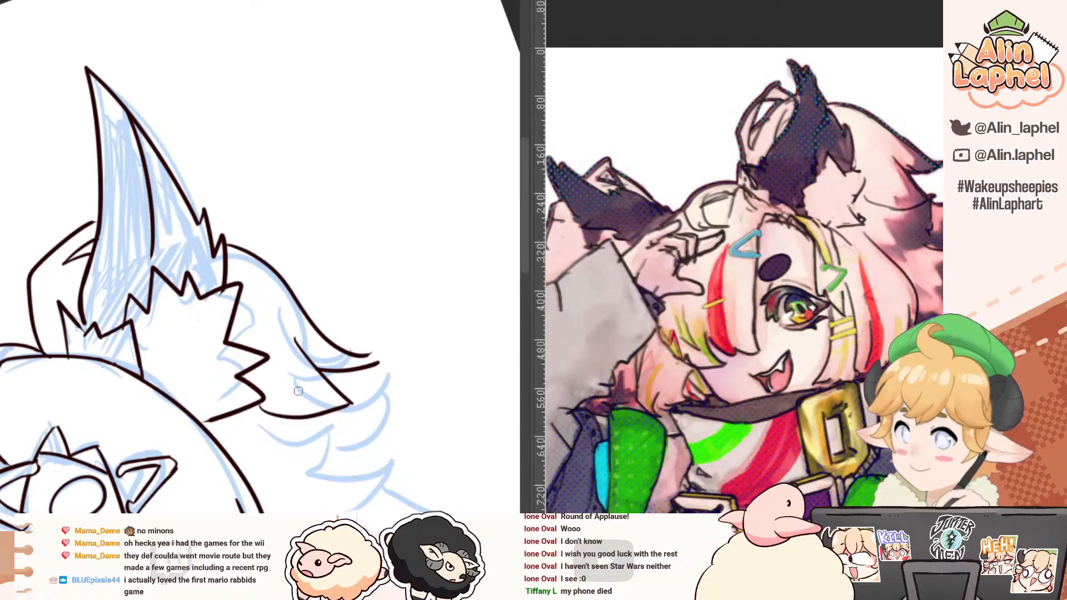
key(ctrl+z)
drag(276, 407, 349, 402)
key(ctrl+z)
Step: Undo the second lock's strokes and the underside of the first back-hair lock
drag(216, 364, 106, 234)
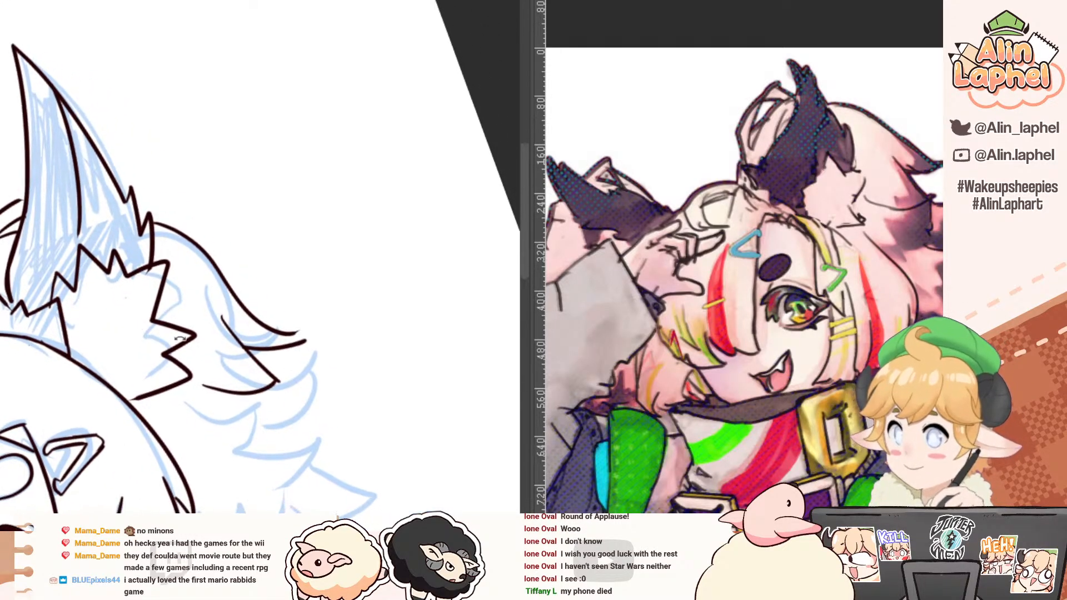
mouse_move(217, 396)
mouse_down()
mouse_move(100, 305)
mouse_move(126, 287)
mouse_move(135, 365)
mouse_up()
key(ctrl+z)
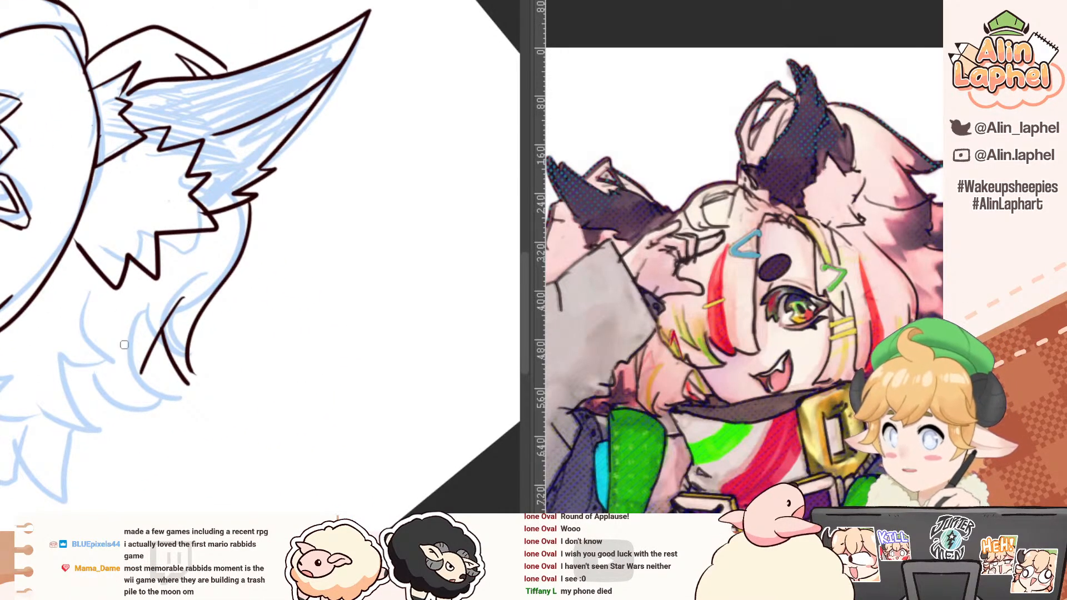
key(ctrl+z)
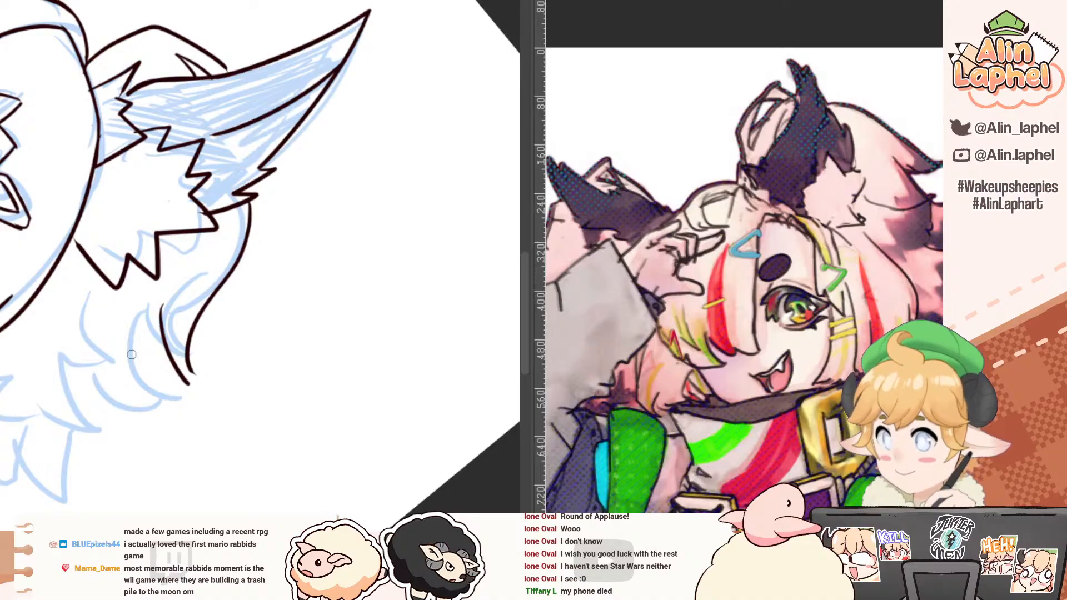
key(ctrl+z)
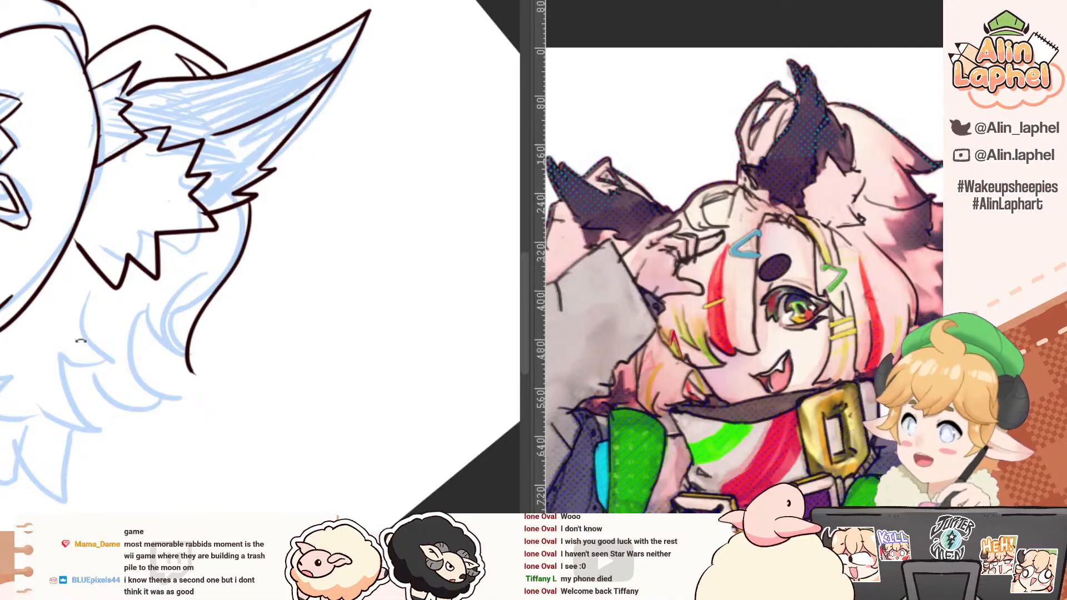
Step: Ink the short underside of the first back-hair lock, closing it at a sharp tip
drag(47, 300, 112, 288)
drag(174, 336, 205, 325)
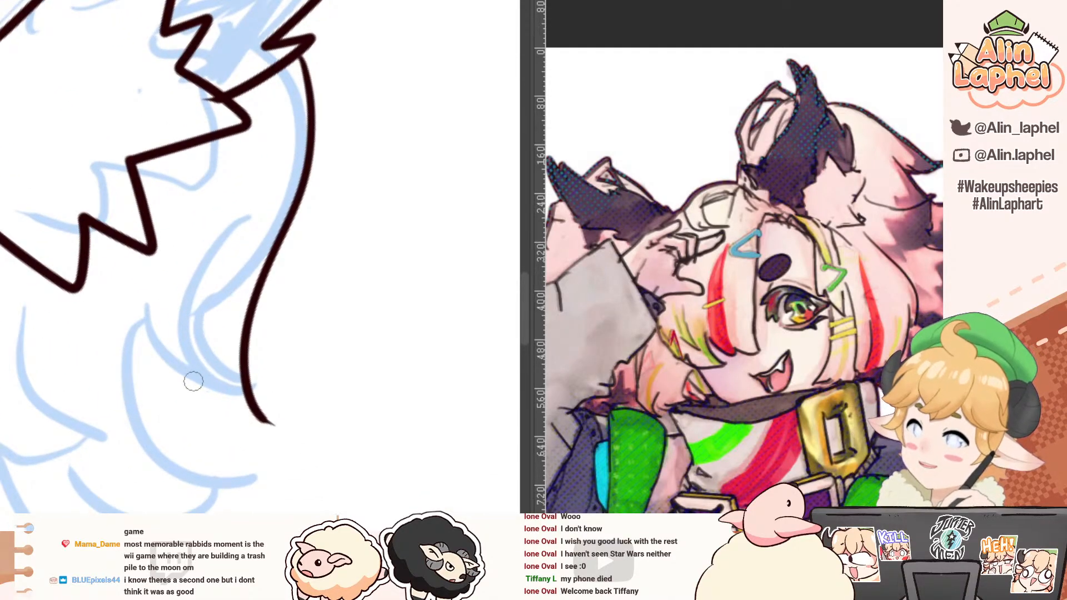
drag(191, 378, 271, 423)
Step: Ink both sides of the second pointed back-hair lock below the first, redrawing its inner curve
drag(72, 317, 117, 362)
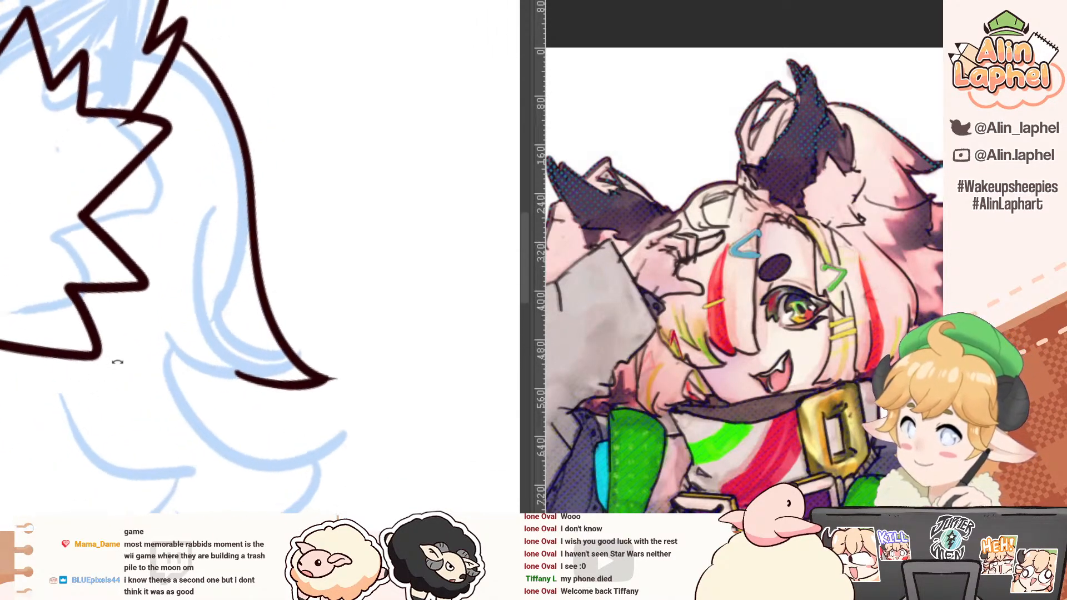
drag(195, 245, 256, 414)
drag(145, 291, 161, 350)
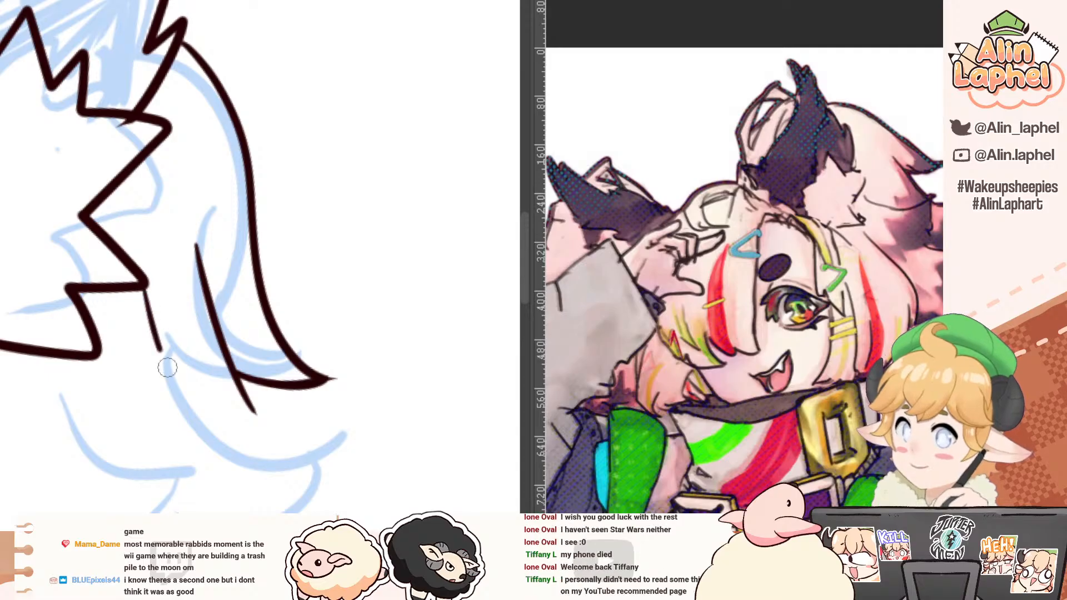
key(ctrl+z)
mouse_move(145, 305)
mouse_down()
mouse_move(194, 386)
mouse_move(254, 414)
mouse_up()
drag(171, 394, 155, 368)
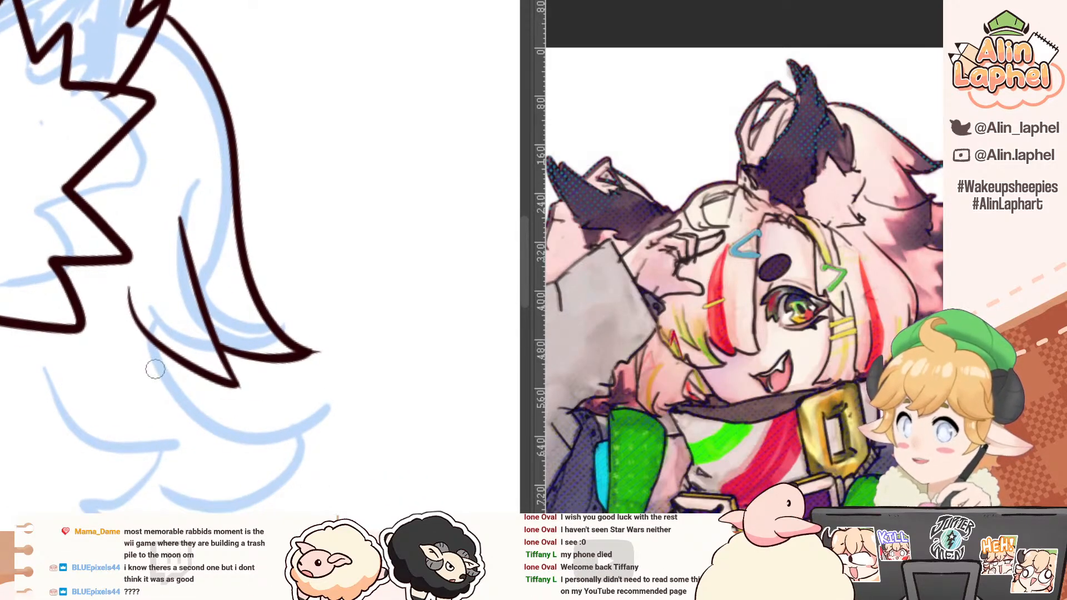
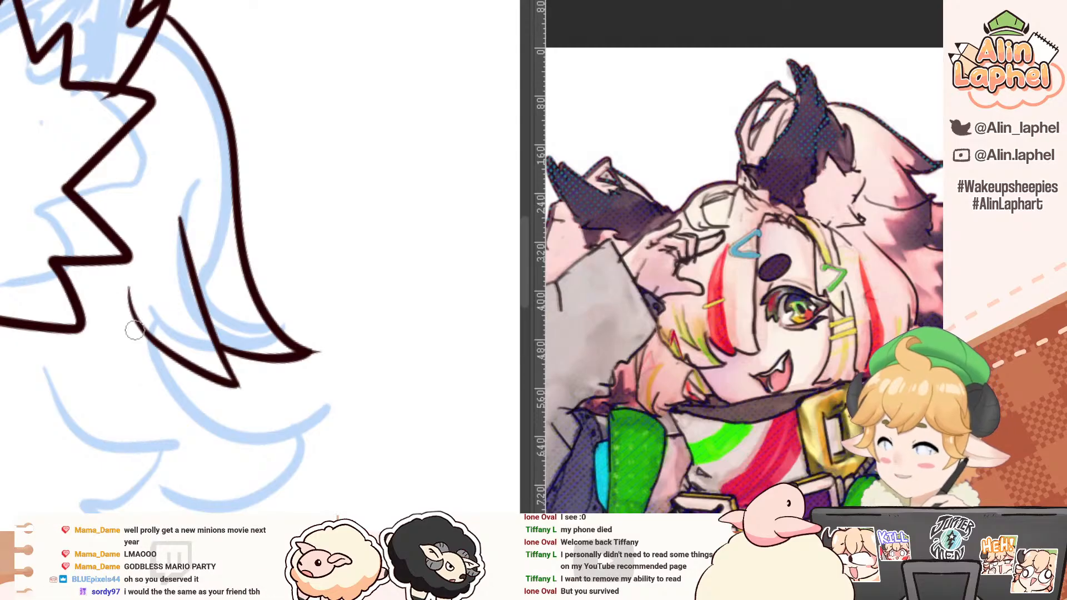
Step: Ink the inner curve and underside of a third pointed back-hair lock, set inward from the second and nearer the face
mouse_move(64, 374)
mouse_down()
mouse_move(153, 313)
mouse_move(131, 235)
mouse_up()
click(159, 349)
click(141, 311)
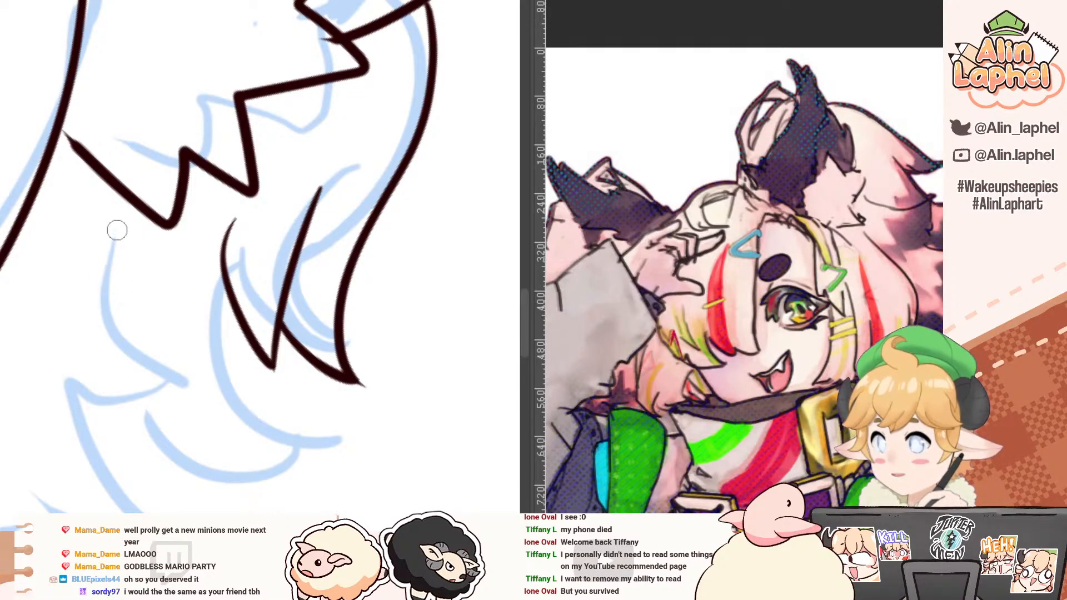
drag(114, 232, 183, 413)
mouse_move(50, 387)
mouse_down()
mouse_move(75, 408)
mouse_move(199, 414)
mouse_up()
key(ctrl+z)
mouse_move(52, 385)
mouse_down()
mouse_move(109, 411)
mouse_move(182, 409)
mouse_up()
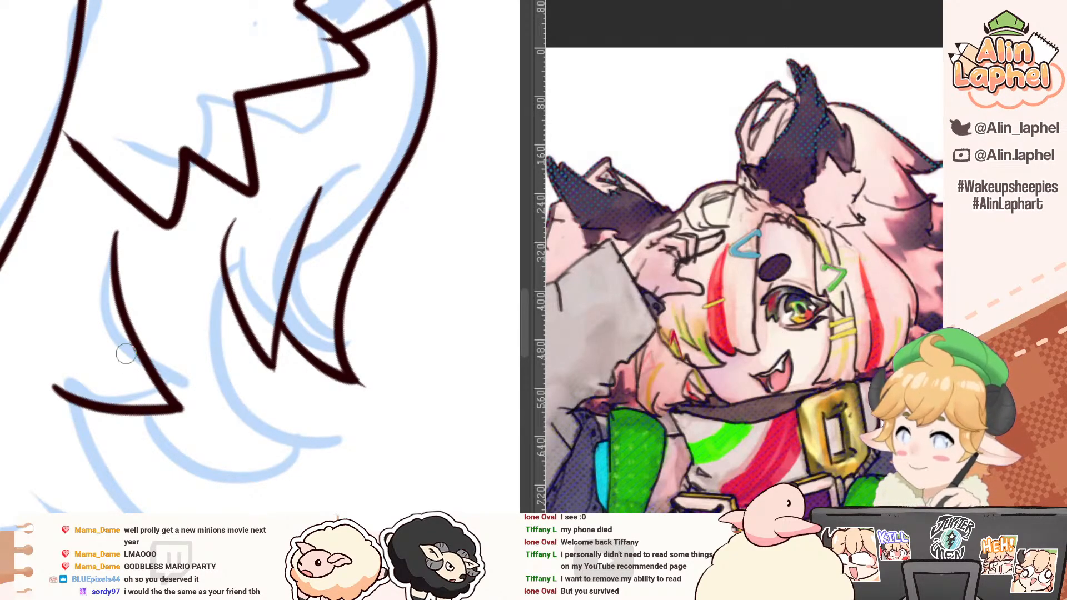
Step: Ink the upper and lower edges of the lock spanning the second and third back-hair locks, redrawing the upper edge straighter
drag(136, 324, 195, 387)
mouse_move(234, 318)
mouse_down()
mouse_move(93, 311)
mouse_move(250, 369)
mouse_up()
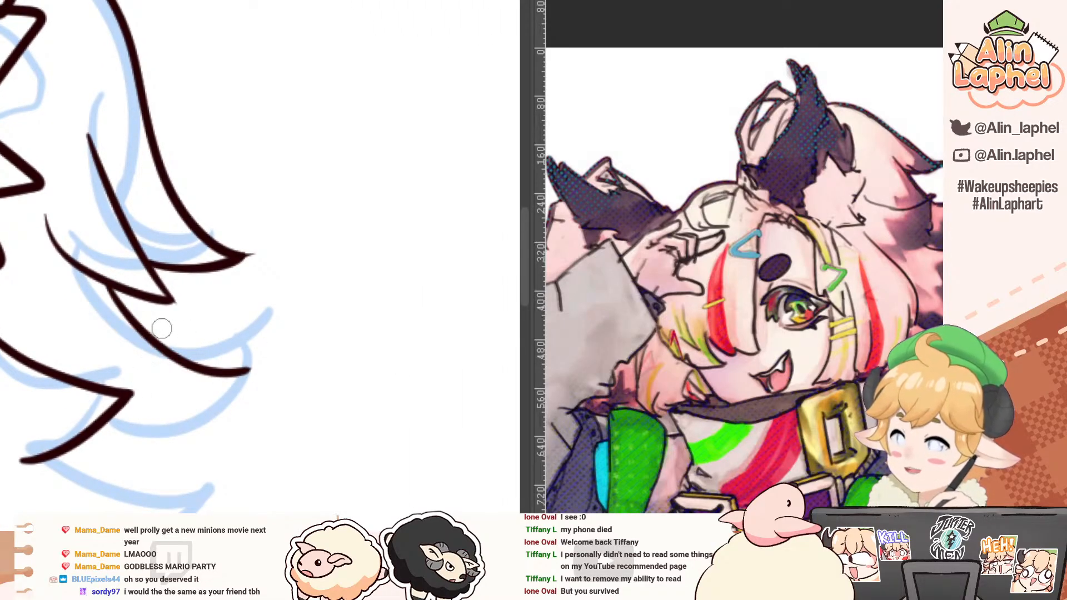
key(ctrl+z)
drag(111, 283, 250, 370)
key(ctrl+z)
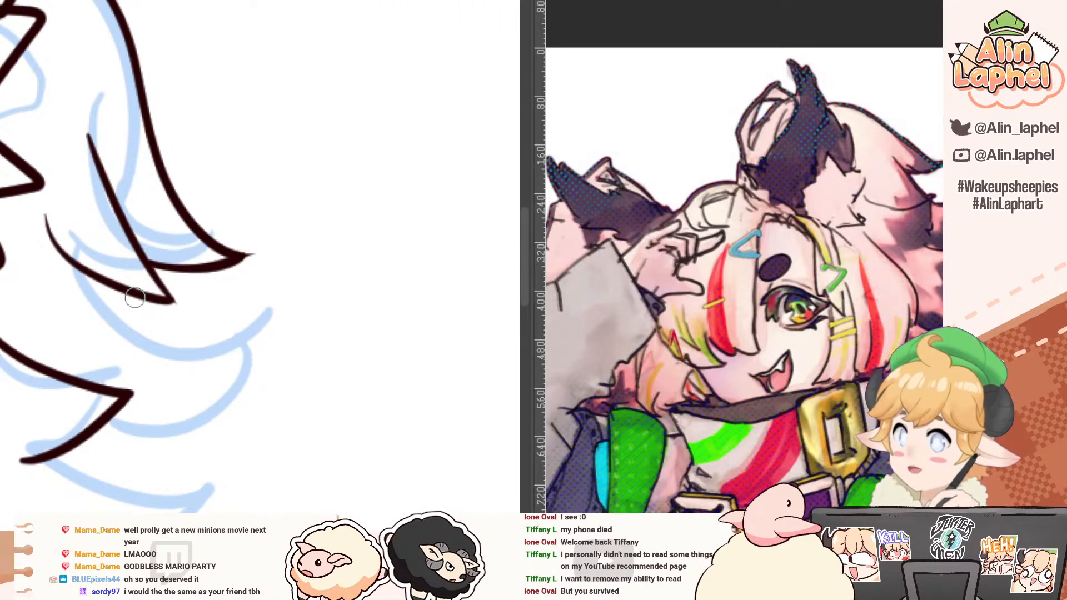
mouse_move(107, 284)
mouse_down()
mouse_move(157, 337)
mouse_move(219, 373)
mouse_up()
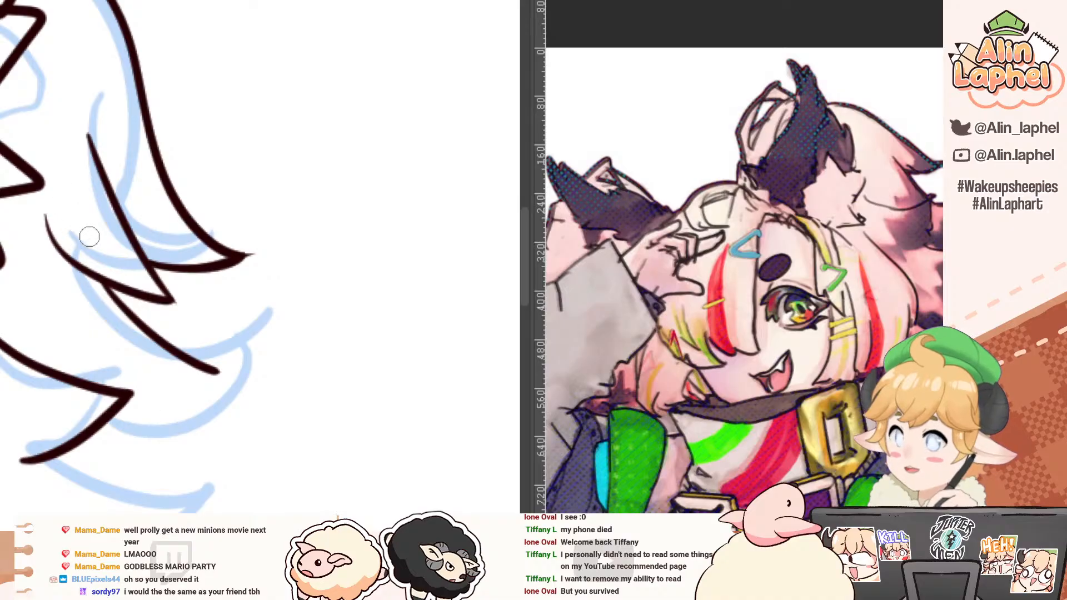
key(ctrl+z)
drag(107, 283, 244, 365)
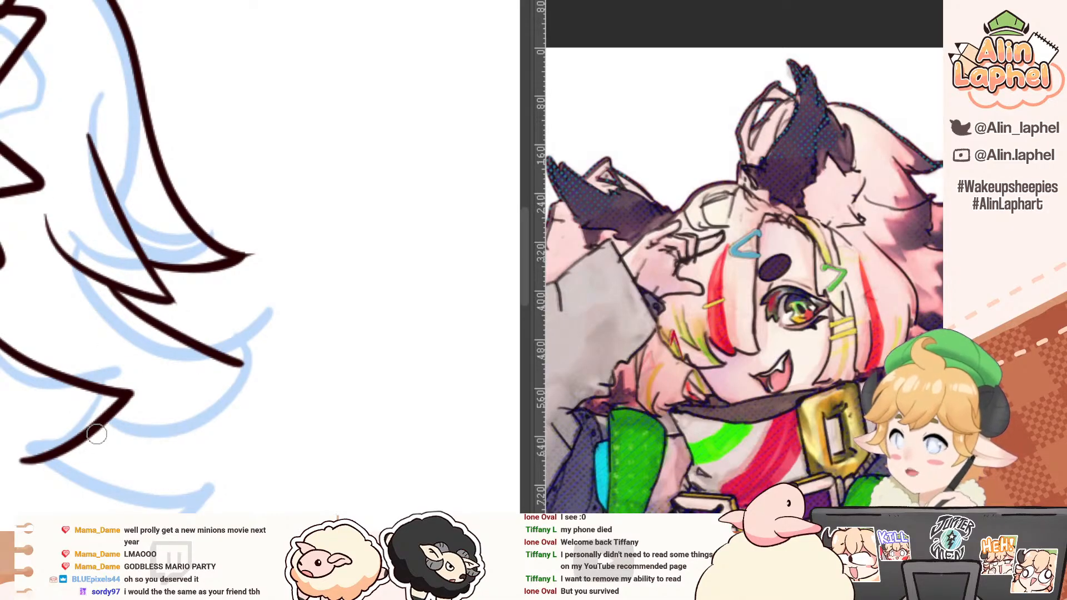
mouse_move(90, 449)
mouse_down()
mouse_move(11, 389)
mouse_move(67, 231)
mouse_move(138, 343)
mouse_up()
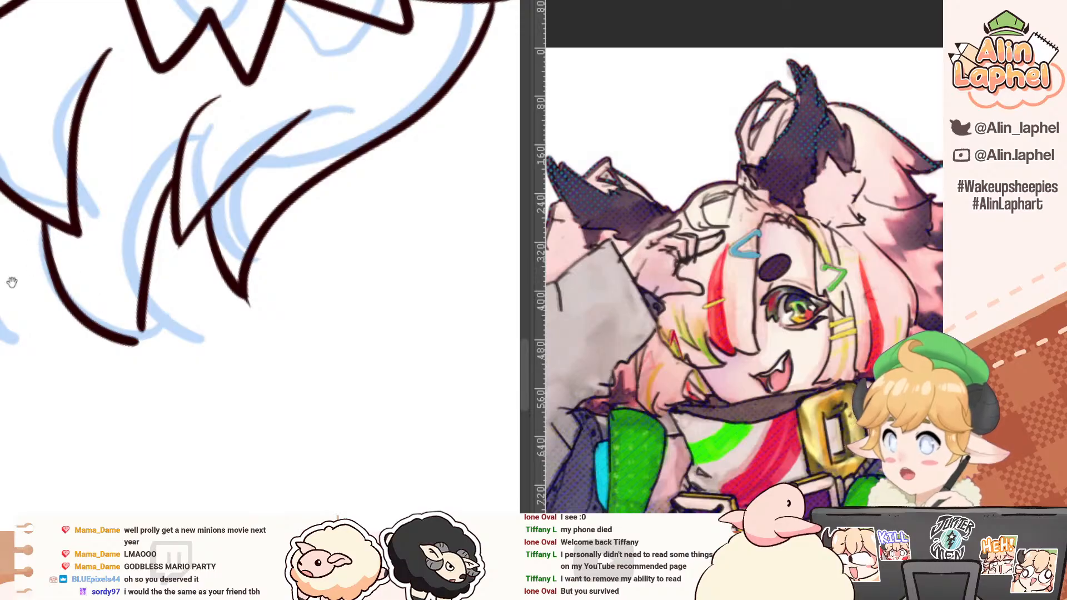
mouse_move(12, 282)
mouse_down()
mouse_move(179, 369)
mouse_move(109, 347)
mouse_up()
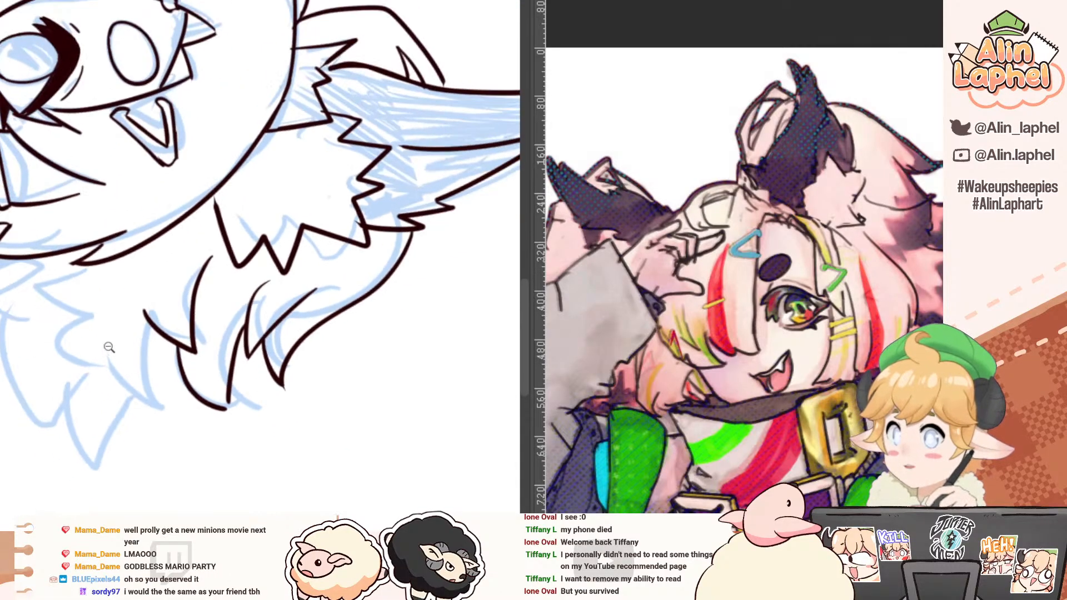
Step: Try to ink the outer edge of another pointed lock beneath the third back-hair lock
mouse_move(24, 292)
mouse_down()
mouse_move(190, 371)
mouse_move(200, 362)
mouse_up()
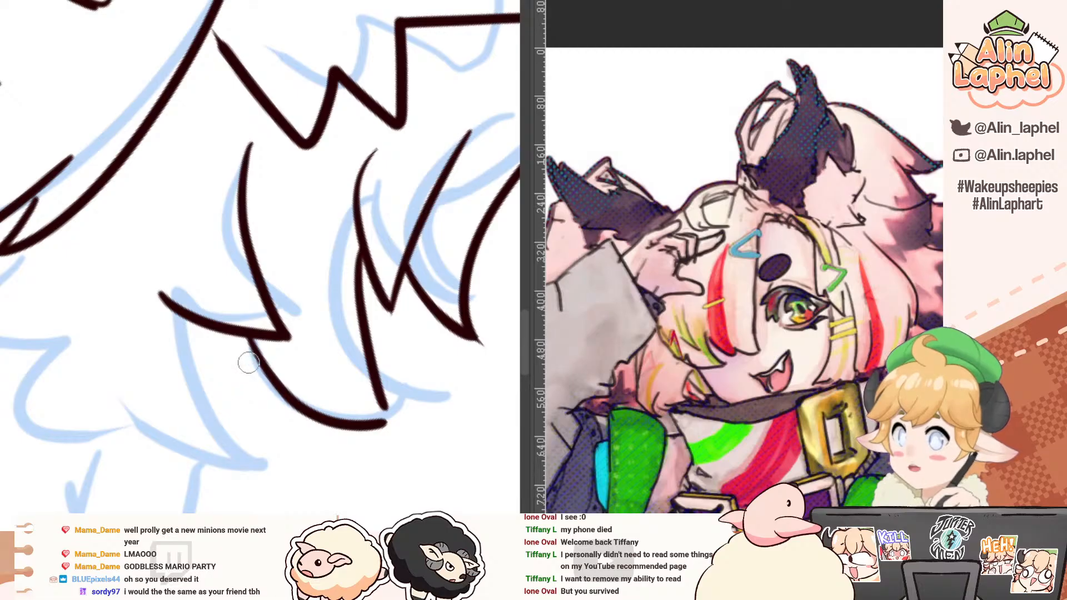
drag(187, 312, 148, 275)
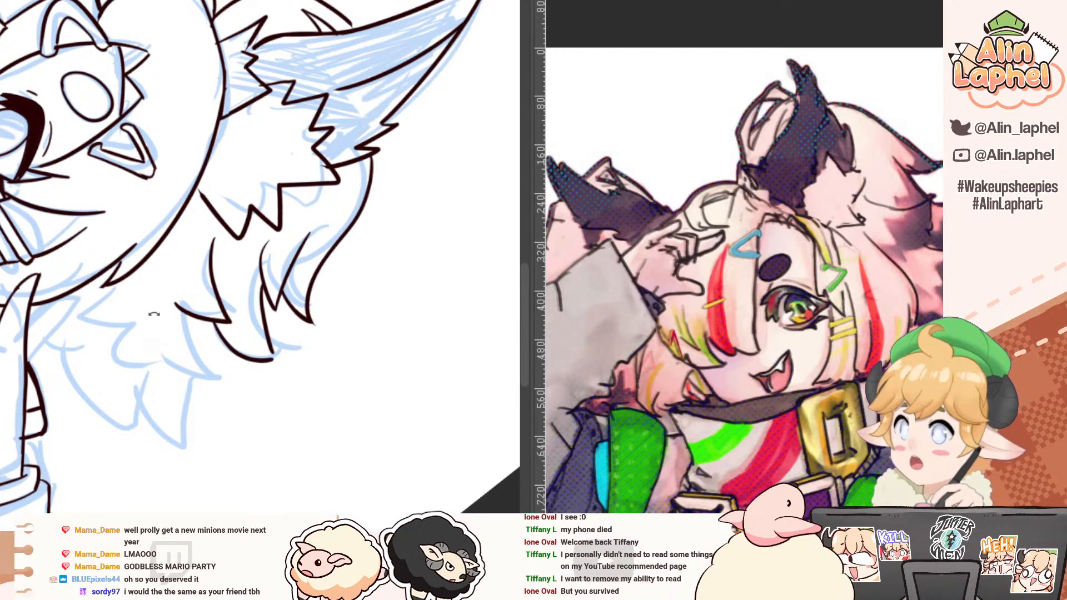
mouse_move(91, 225)
mouse_down()
mouse_move(117, 289)
mouse_move(189, 316)
mouse_move(203, 337)
mouse_move(131, 271)
mouse_up()
drag(185, 251, 265, 335)
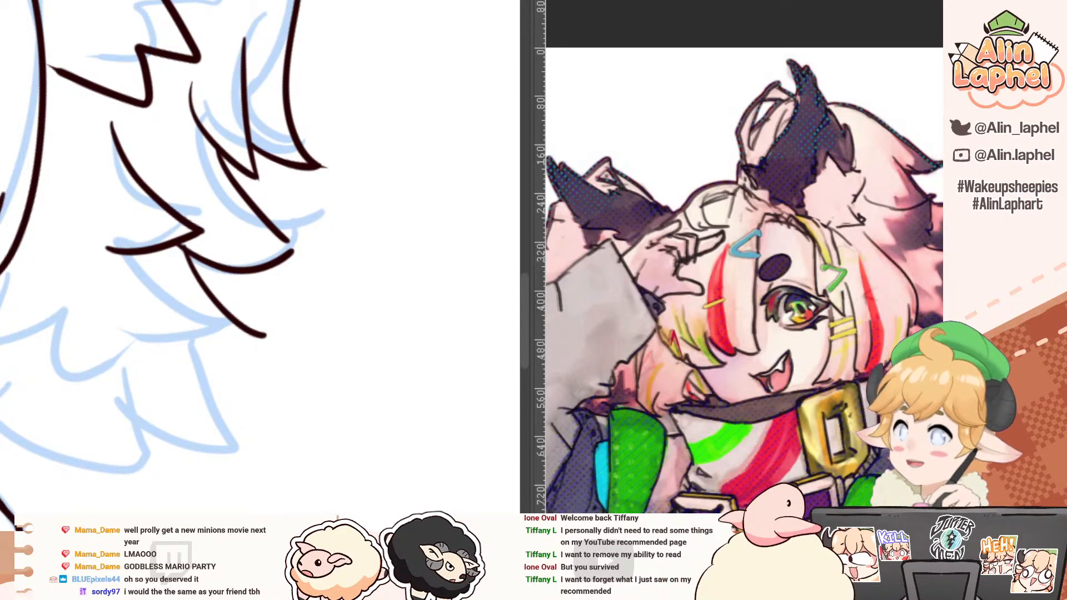
mouse_move(150, 306)
mouse_down()
mouse_move(81, 190)
mouse_move(113, 167)
mouse_up()
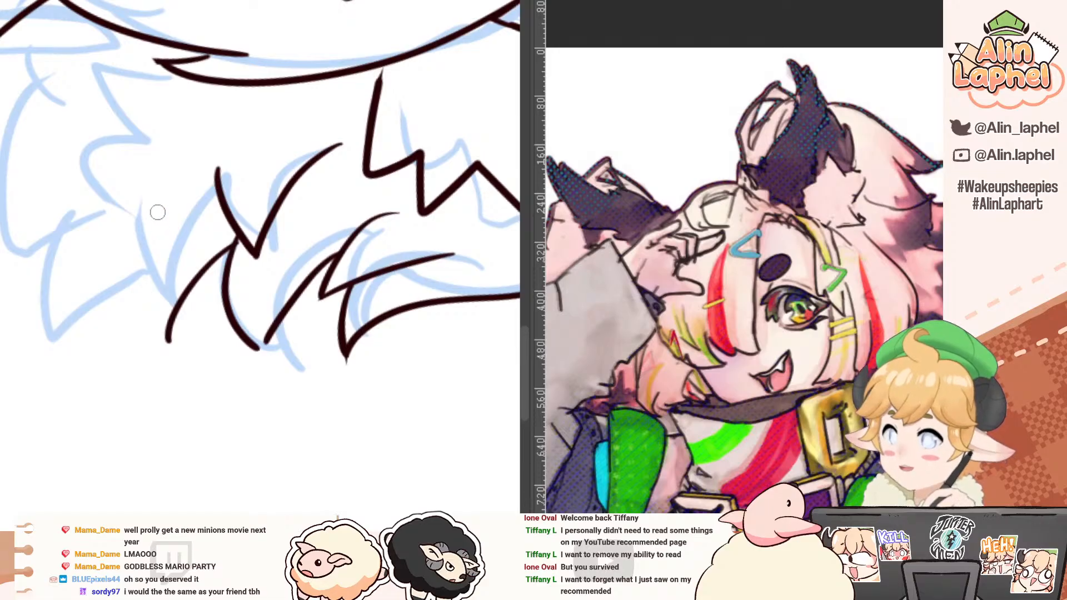
drag(154, 227, 105, 290)
drag(44, 217, 40, 261)
key(ctrl+z)
key(ctrl+z)
key(ctrl+y)
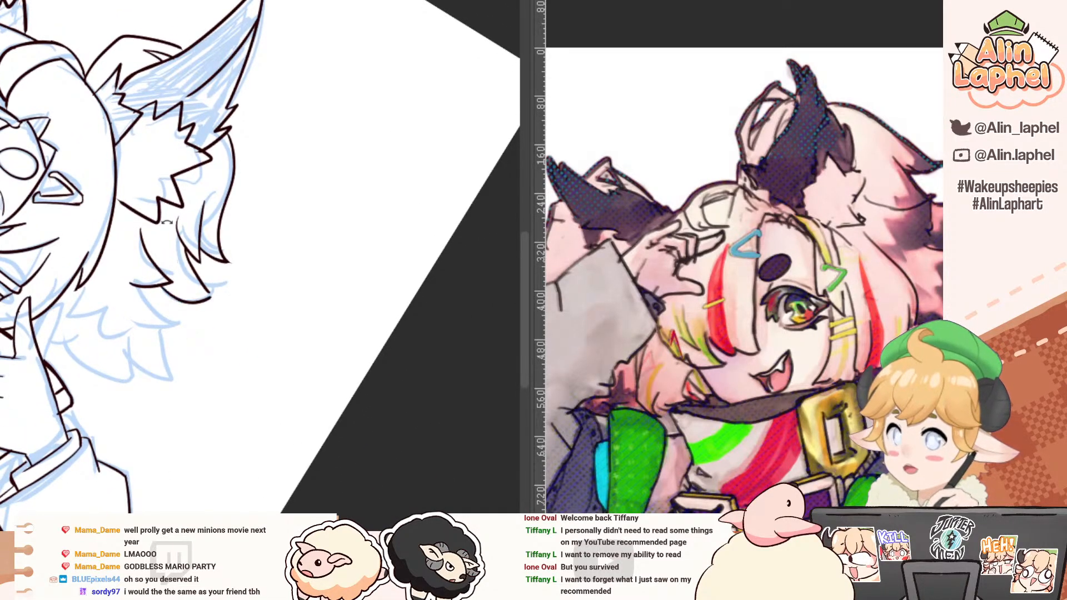
Step: Ink the outer edge of the lock beneath the third one and close it with a zigzag underside running toward the face
mouse_move(149, 303)
mouse_down()
mouse_move(183, 288)
mouse_move(214, 371)
mouse_up()
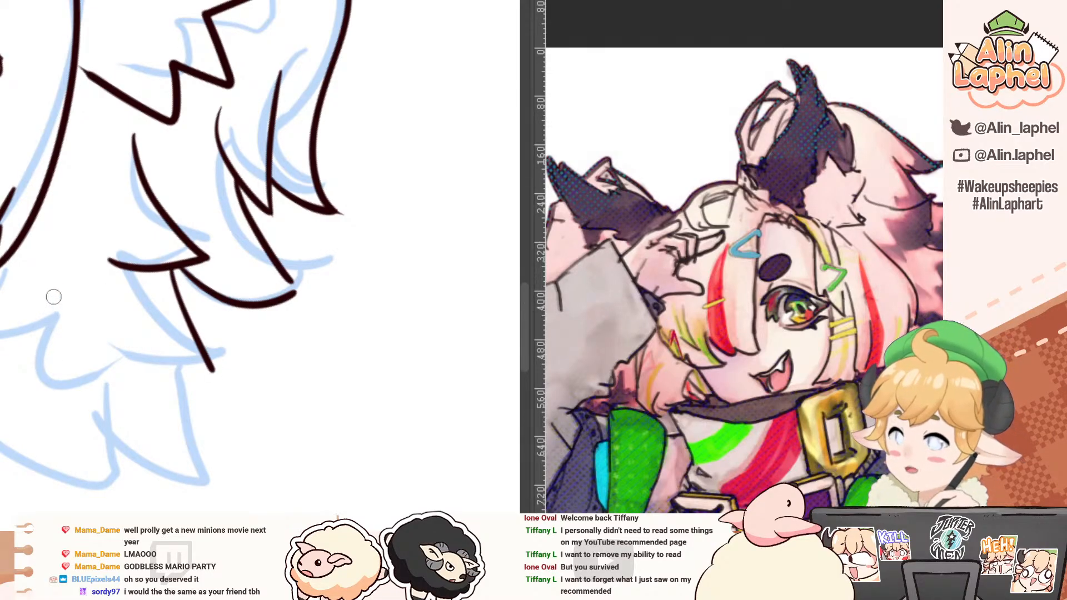
mouse_move(54, 259)
mouse_down()
mouse_move(58, 385)
mouse_move(49, 290)
mouse_move(73, 393)
mouse_move(101, 335)
mouse_move(158, 385)
mouse_up()
key(ctrl+z)
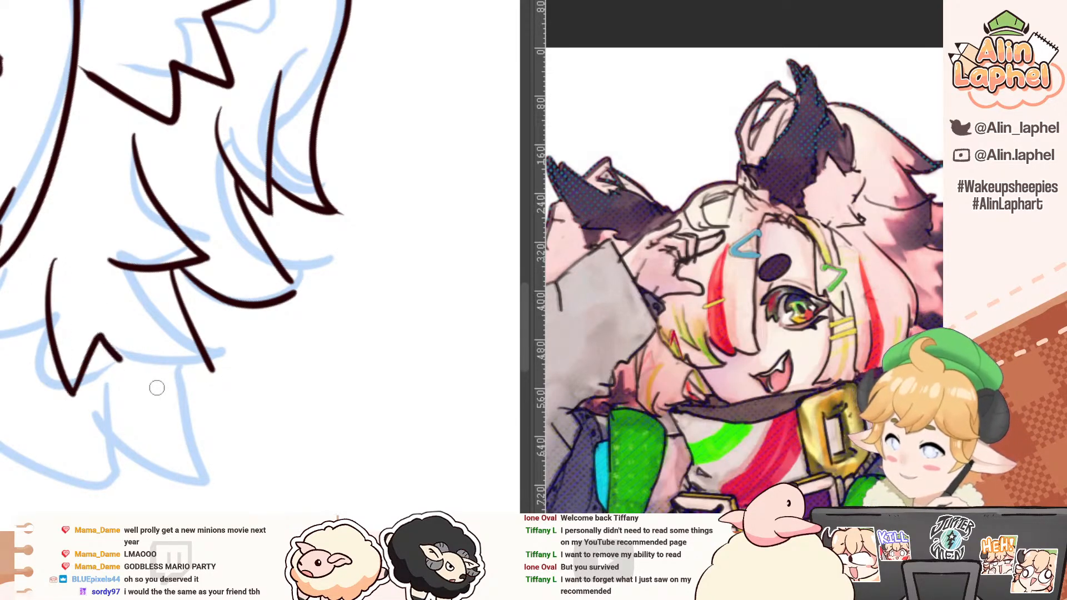
key(ctrl+z)
mouse_move(58, 259)
mouse_down()
mouse_move(80, 399)
mouse_move(110, 330)
mouse_move(237, 395)
mouse_move(207, 357)
mouse_move(236, 388)
mouse_move(239, 373)
mouse_move(242, 399)
mouse_up()
key(e)
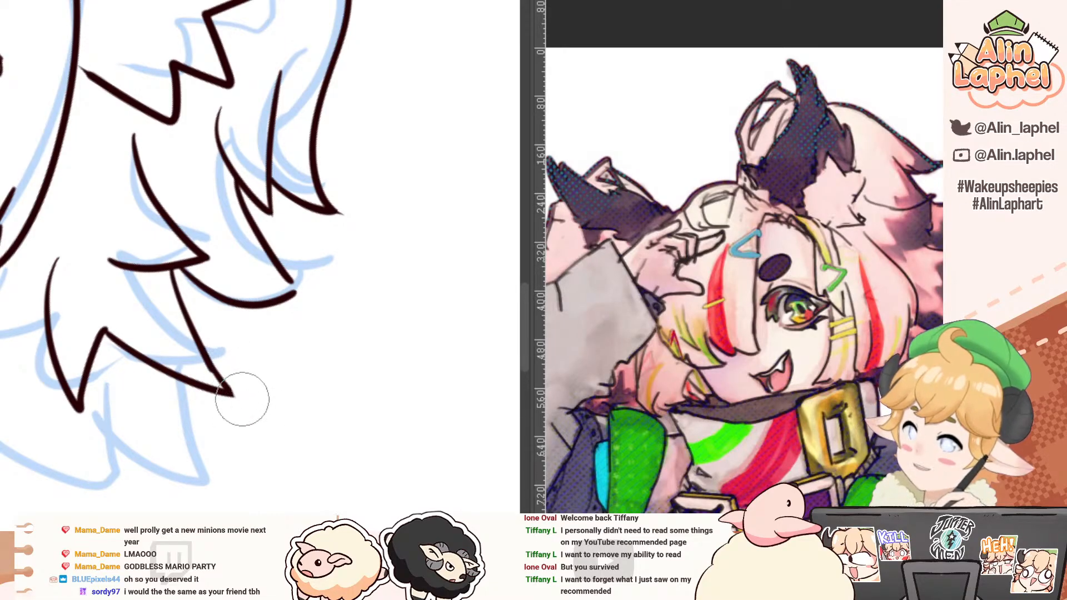
key(r)
drag(41, 292, 42, 224)
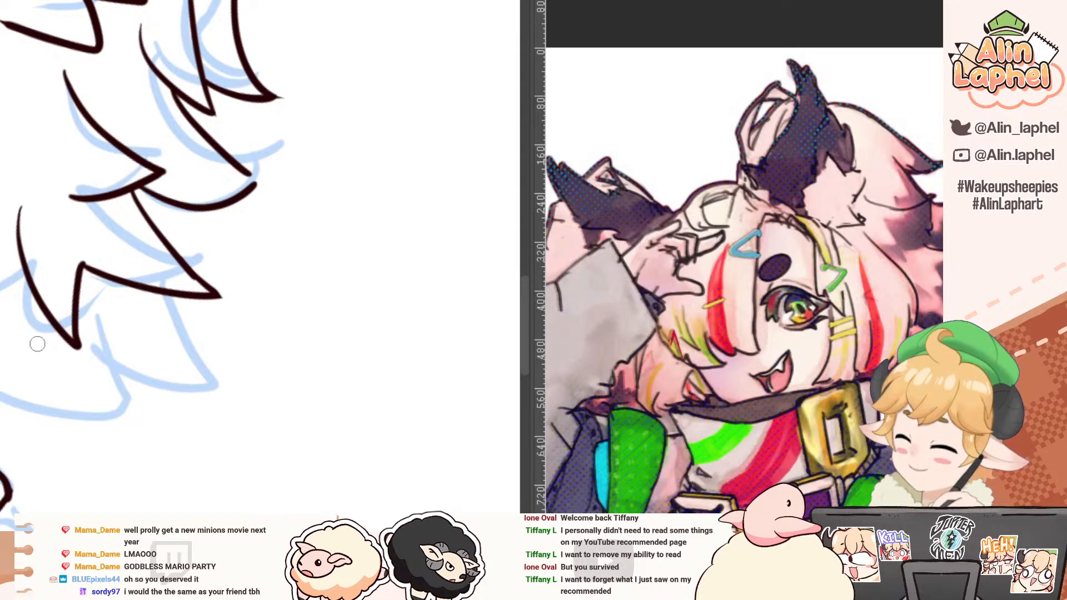
Step: Ink the lowest back-hair lock with a short outer edge and long curved underside, and continue its line toward the raised finger
drag(36, 345, 233, 397)
drag(165, 289, 239, 396)
key(space)
drag(105, 336, 191, 314)
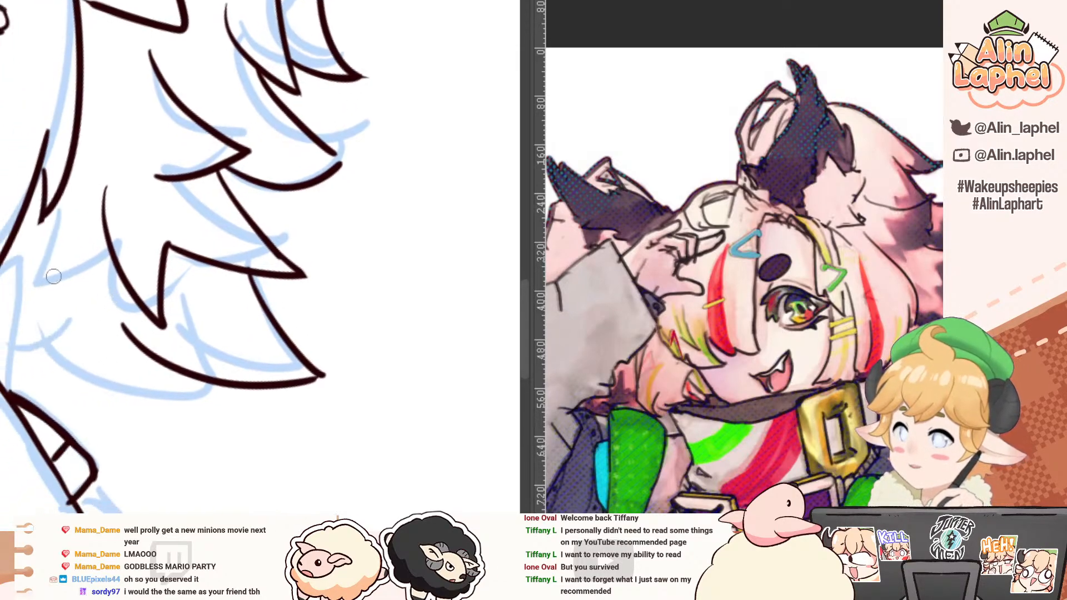
drag(19, 300, 74, 296)
mouse_move(119, 324)
ctrl+mouse_down()
mouse_move(88, 304)
mouse_move(93, 273)
ctrl+mouse_up()
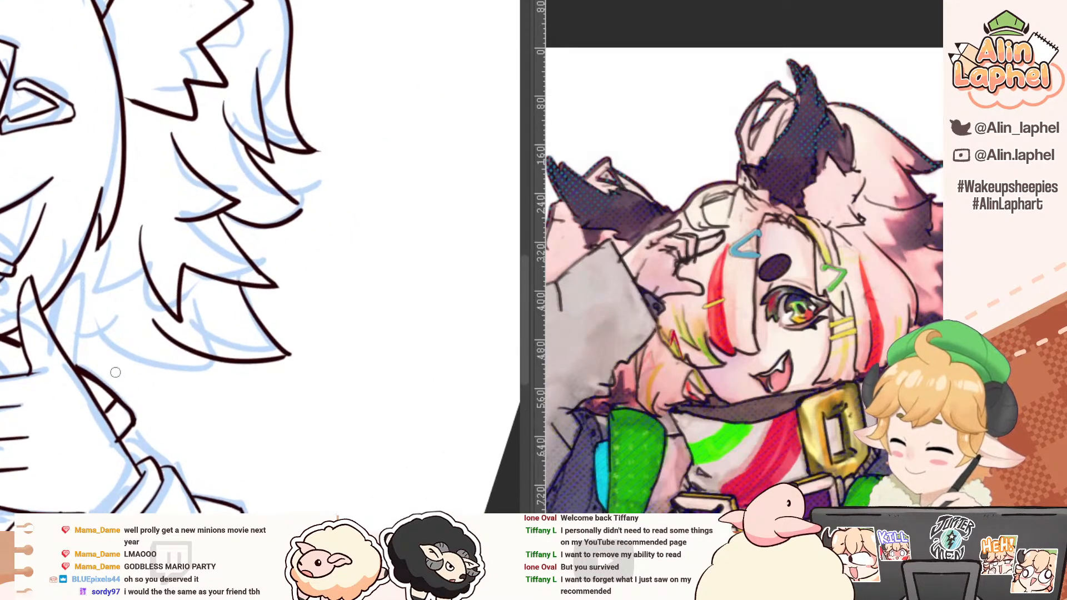
drag(155, 322, 96, 366)
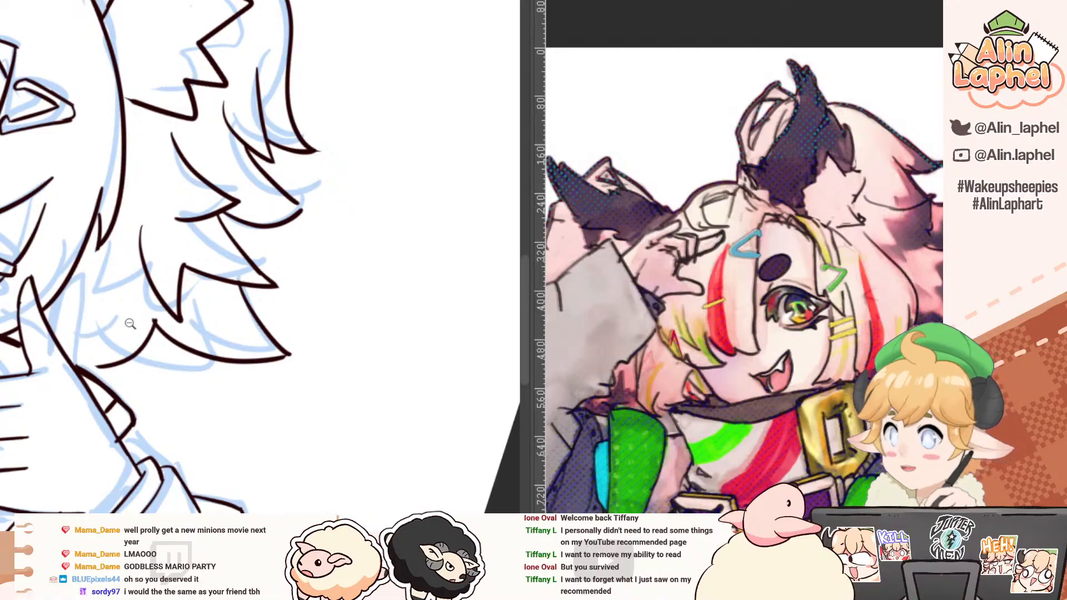
Step: Ink a small rounded curve at the inner base of the ear beside the back hair, redoing it until it meets the ear edge
drag(107, 235, 125, 447)
drag(53, 214, 115, 333)
shift+drag(83, 233, 56, 389)
key(e)
mouse_move(131, 257)
mouse_down()
mouse_move(150, 329)
mouse_move(139, 298)
mouse_move(151, 238)
mouse_move(192, 209)
mouse_move(194, 186)
mouse_move(195, 196)
mouse_move(151, 216)
mouse_up()
key(p)
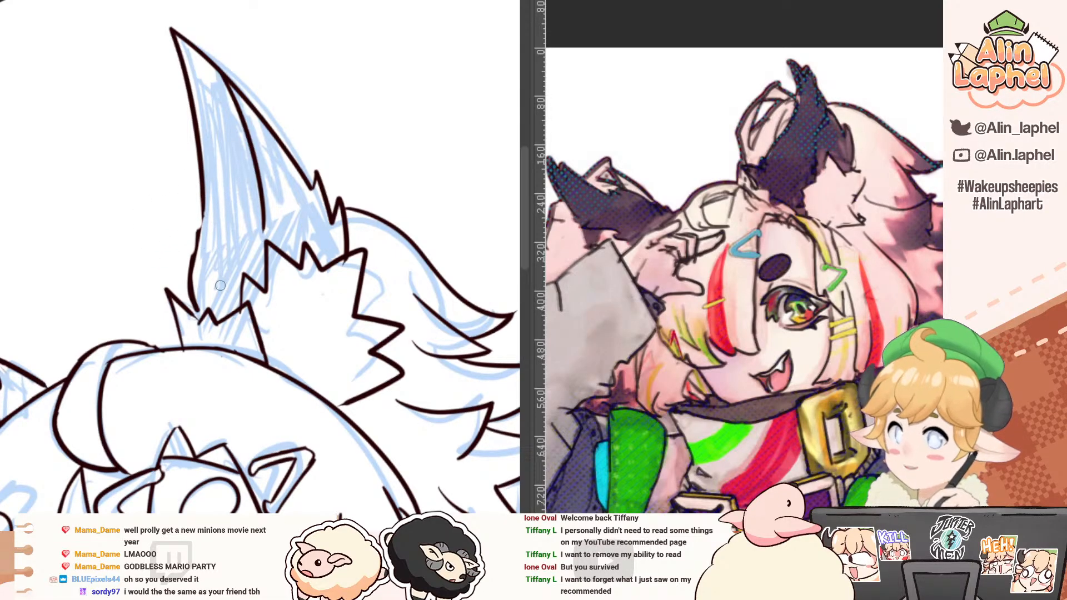
mouse_move(203, 205)
mouse_down()
mouse_move(192, 269)
mouse_move(198, 241)
mouse_up()
key(ctrl+z)
key(ctrl+z)
mouse_move(164, 348)
mouse_down()
mouse_move(146, 295)
mouse_move(189, 238)
mouse_up()
key(ctrl+z)
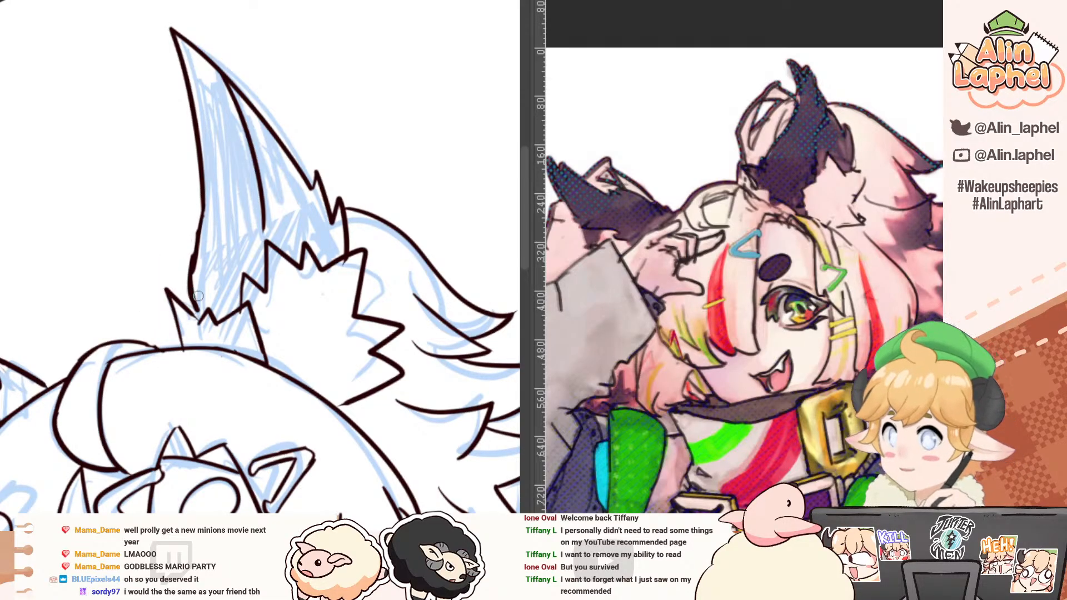
drag(174, 292, 196, 247)
key(ctrl+z)
mouse_move(177, 299)
mouse_down()
mouse_move(179, 274)
mouse_move(199, 259)
mouse_up()
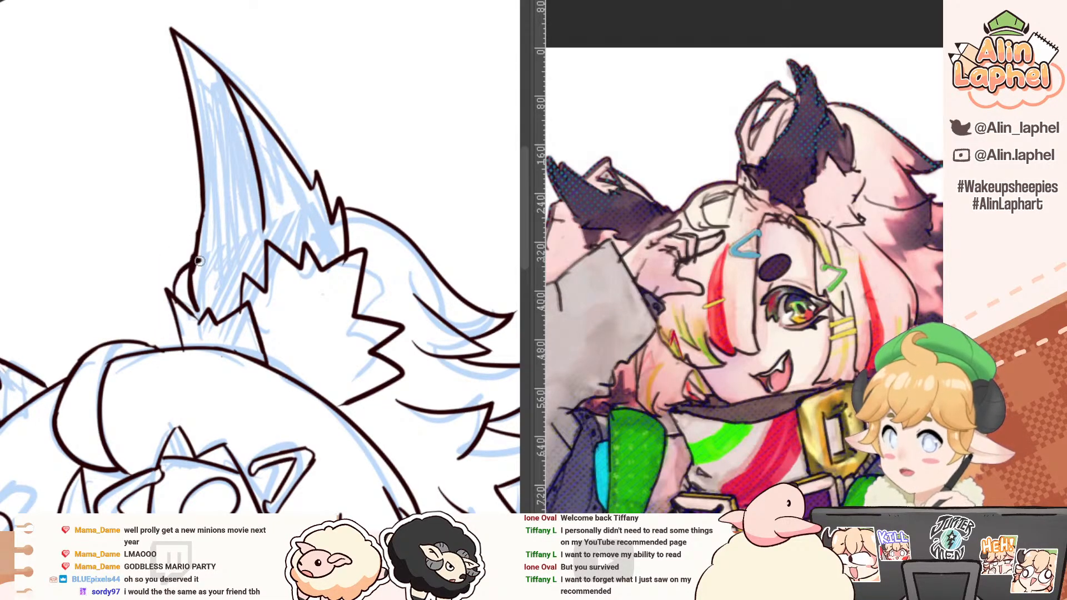
Step: Ink a matching rounded curve at the inner base of the other ear, joining its edge to the top of the head
drag(111, 190, 144, 191)
drag(144, 245, 81, 228)
mouse_move(20, 272)
mouse_down()
mouse_move(39, 184)
mouse_move(96, 187)
mouse_move(74, 251)
mouse_move(48, 186)
mouse_up()
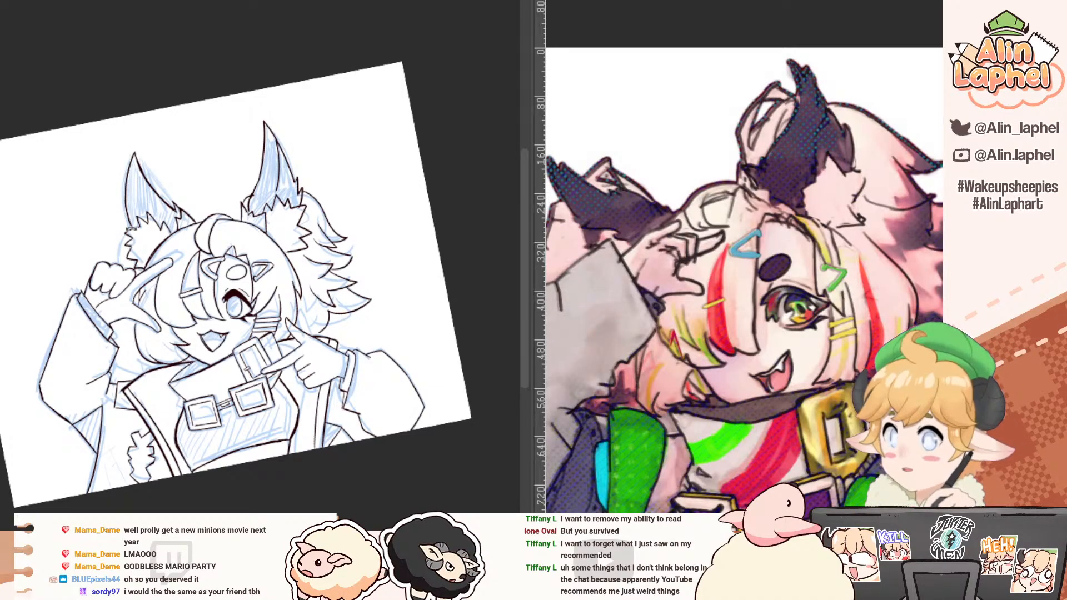
click(166, 209)
click(188, 192)
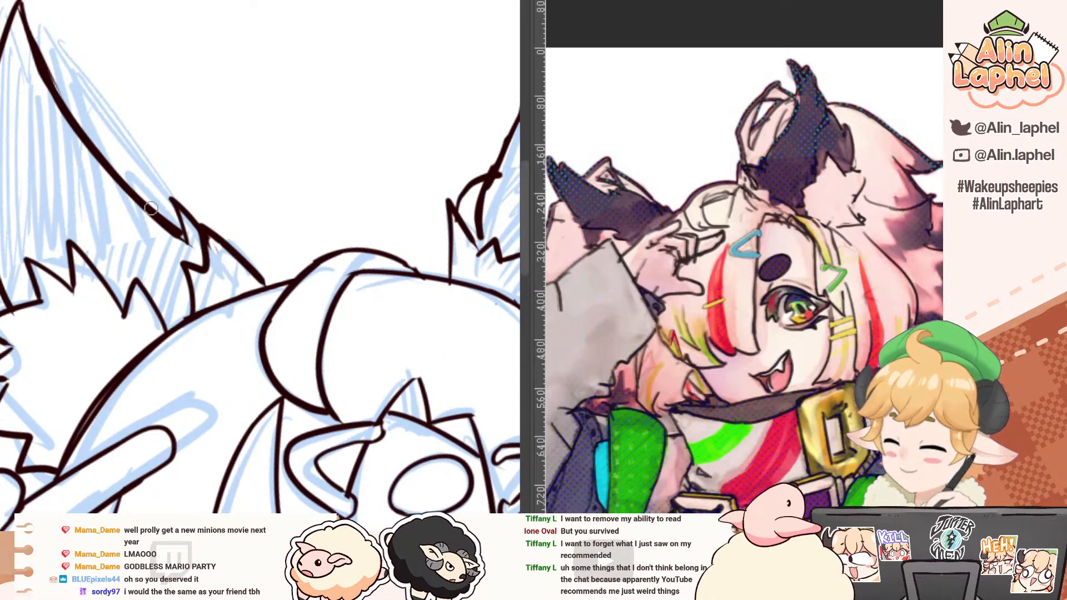
mouse_move(149, 194)
mouse_down()
mouse_move(268, 255)
mouse_move(249, 221)
mouse_move(255, 253)
mouse_move(282, 284)
mouse_up()
alt+click(62, 196)
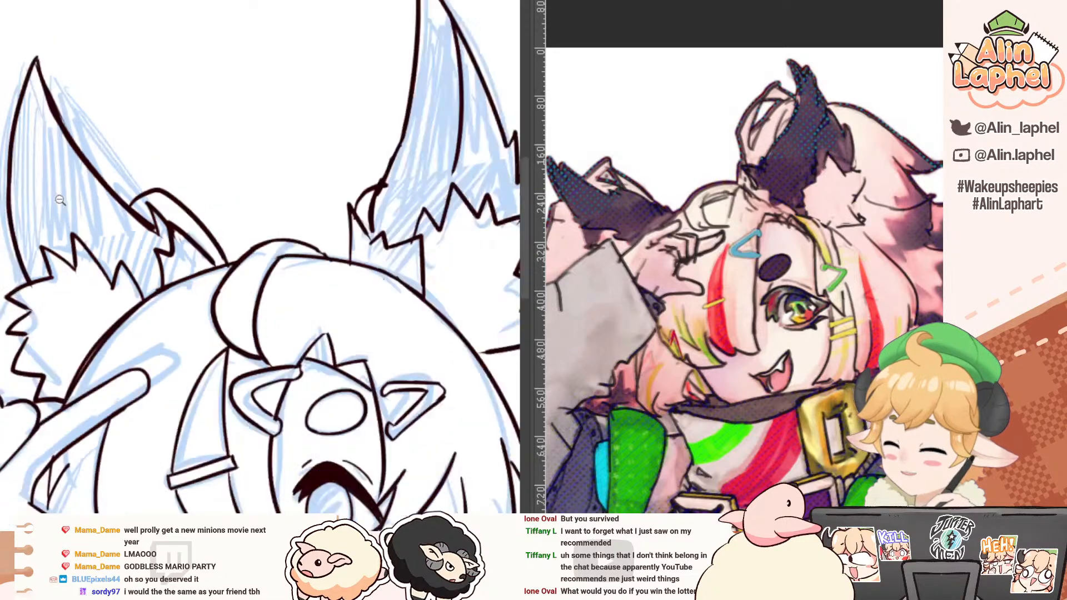
alt+click(62, 201)
drag(41, 216, 60, 198)
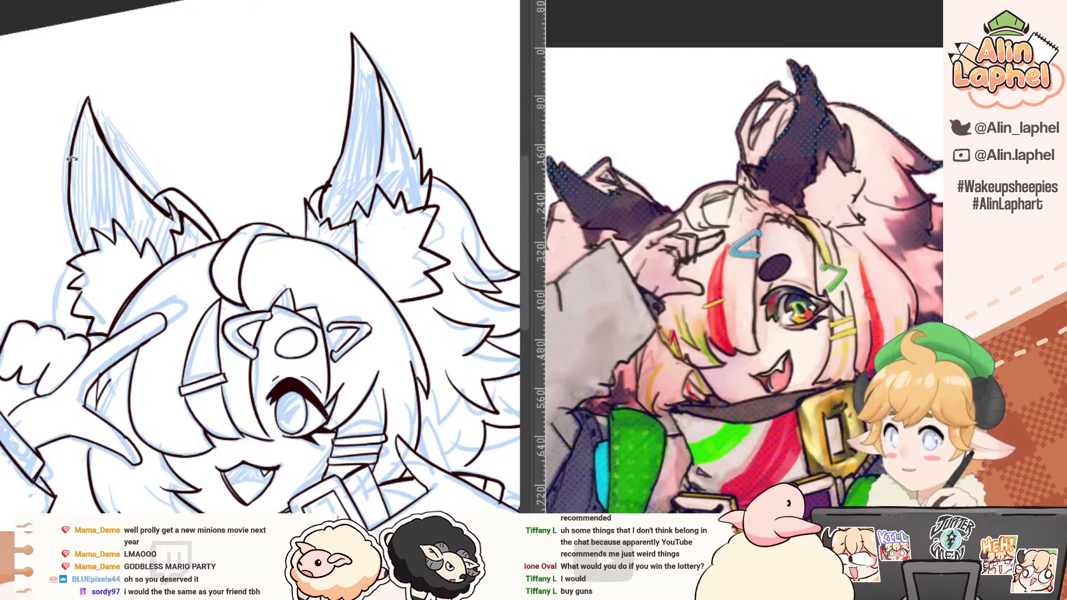
drag(40, 186, 26, 226)
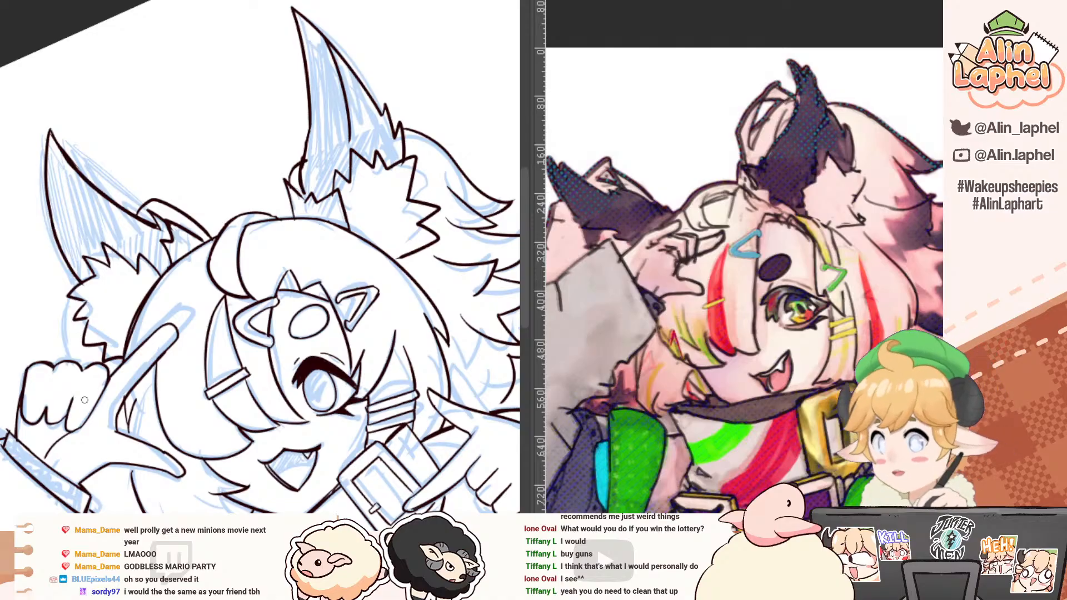
Step: Ink the curved outer line beside the fluff of the ear above the raised fist, redrawing it down to the knuckles
mouse_move(102, 321)
mouse_down()
mouse_move(90, 332)
mouse_move(73, 271)
mouse_move(75, 328)
mouse_up()
scroll(76, 312, up, 2)
drag(15, 246, 42, 355)
scroll(41, 333, down, 2)
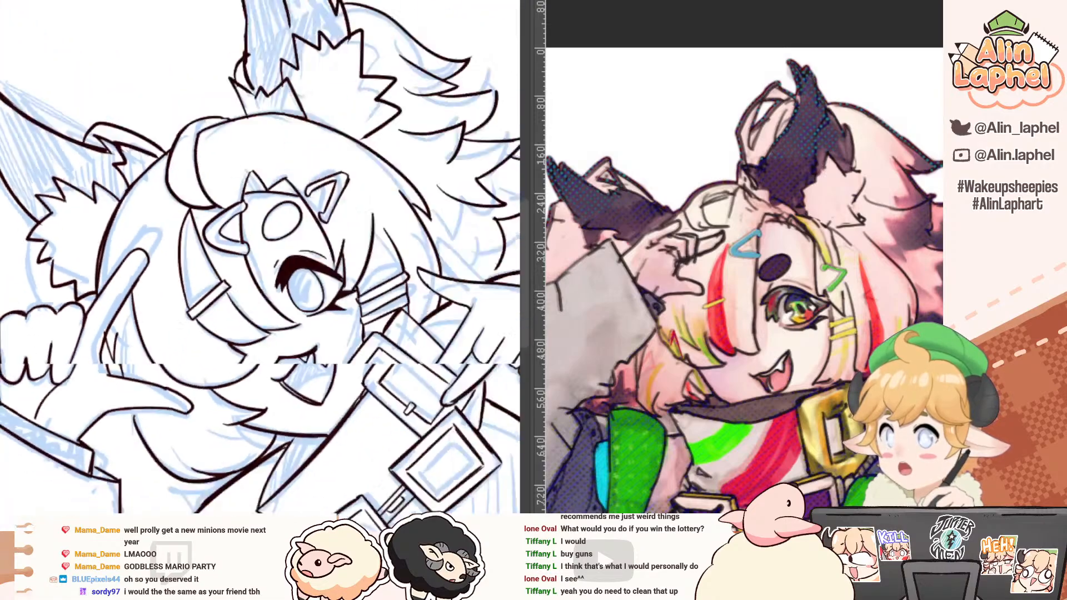
drag(40, 300, 27, 284)
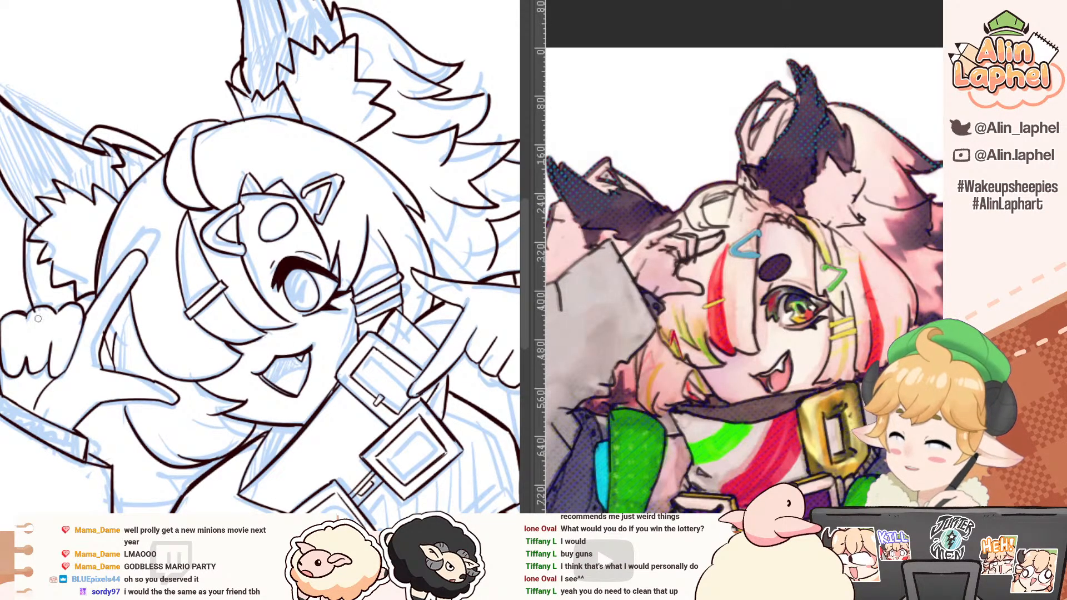
key(ctrl+z)
drag(26, 219, 32, 300)
key(ctrl+z)
drag(33, 224, 35, 296)
Step: Try to ink a large sweeping curve from the ear fluff up past the tip of the ear above the fist
mouse_move(35, 244)
mouse_down()
mouse_move(68, 360)
mouse_move(131, 147)
mouse_up()
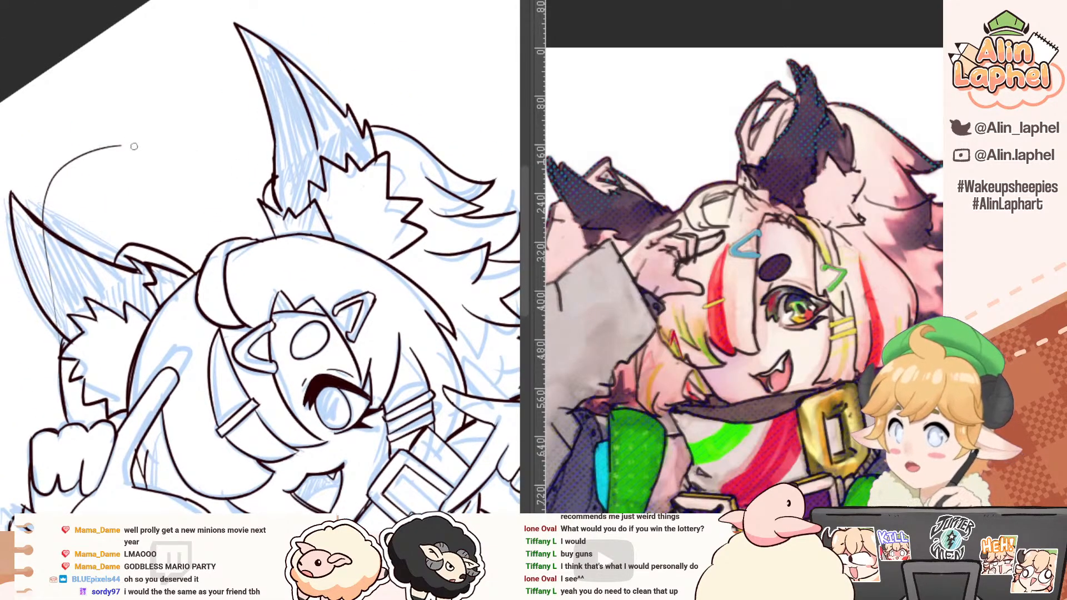
key(ctrl+z)
drag(55, 372, 183, 61)
drag(159, 239, 112, 242)
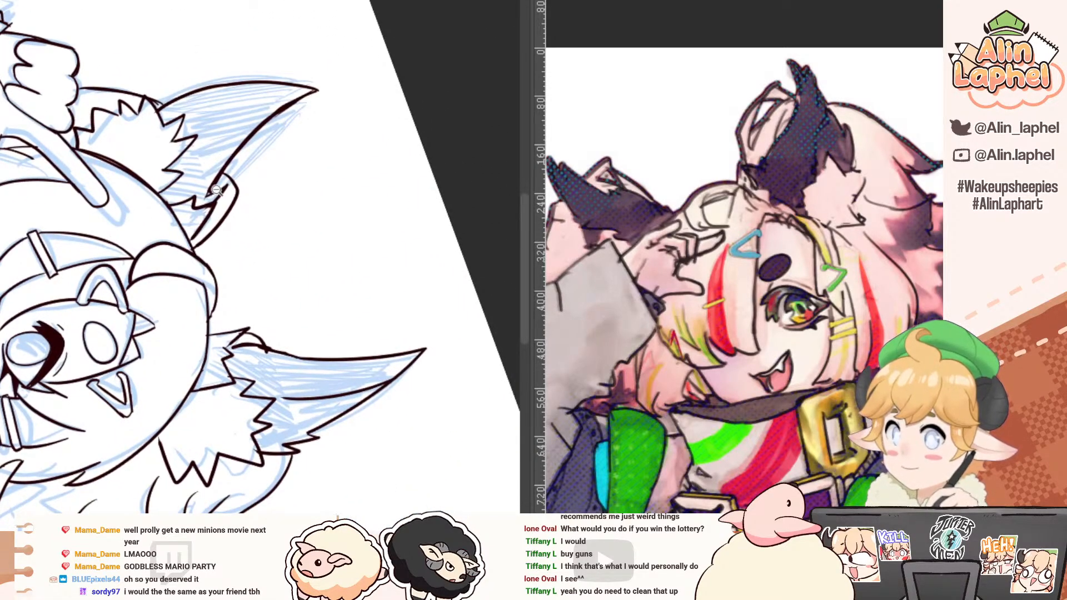
Step: Redraw the rounded top of the curve at the inner base of the ear above the fist so it meets the ear's edge
drag(217, 190, 244, 189)
mouse_move(178, 223)
mouse_down()
mouse_move(167, 233)
mouse_move(165, 293)
mouse_up()
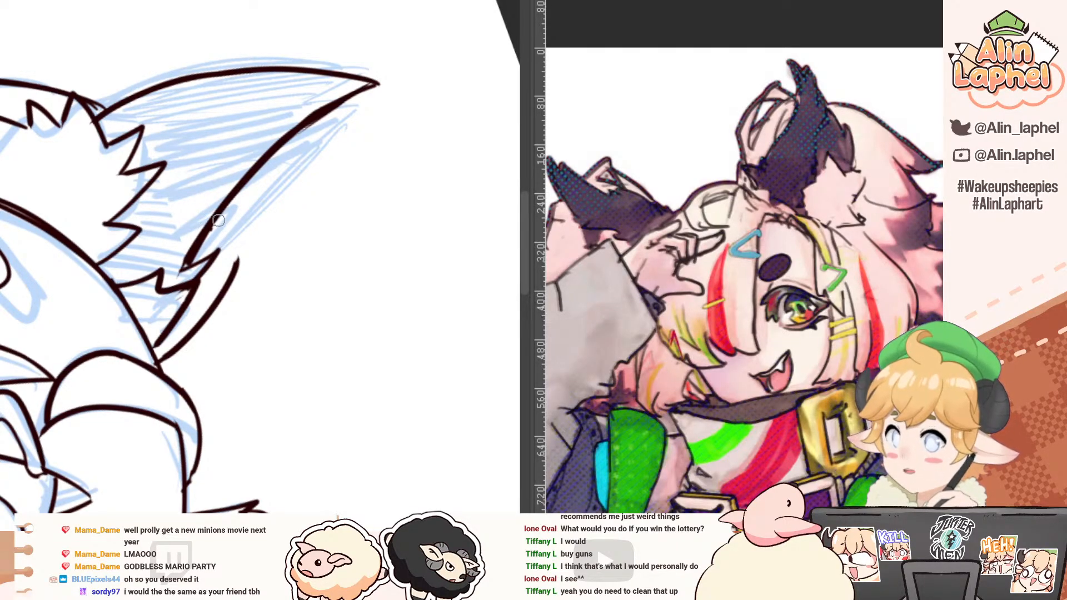
mouse_move(214, 220)
mouse_down()
mouse_move(239, 256)
mouse_move(231, 280)
mouse_up()
key(ctrl+z)
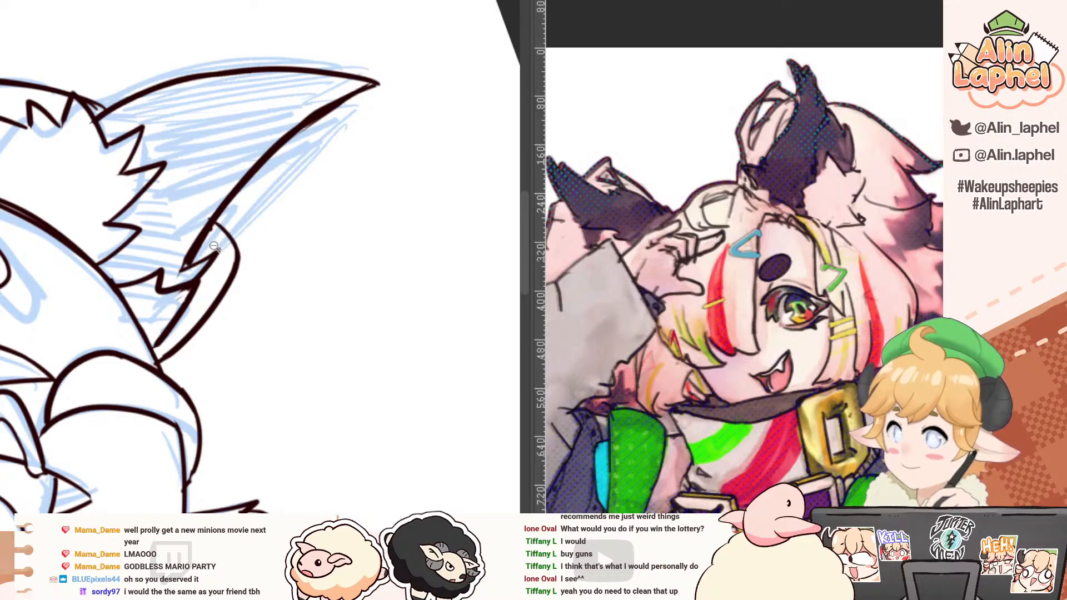
drag(197, 238, 147, 190)
drag(58, 160, 85, 271)
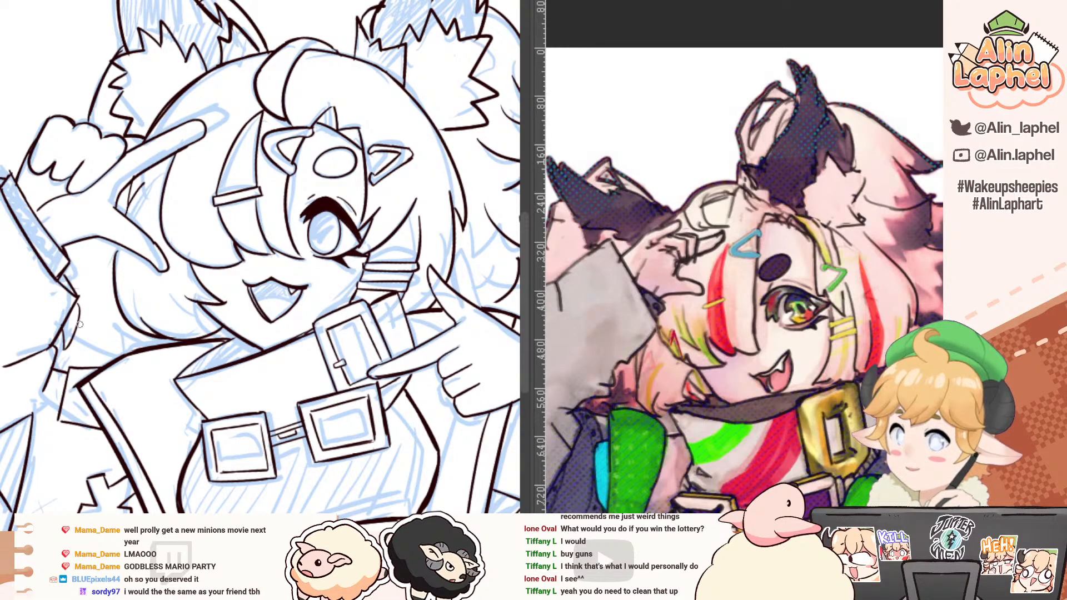
Step: Try to ink a short line from the raised arm's cuff across to the lower hair
drag(78, 322, 143, 348)
key(ctrl+z)
mouse_move(76, 327)
mouse_down()
mouse_move(141, 346)
mouse_move(124, 331)
mouse_move(142, 352)
mouse_move(120, 326)
mouse_move(162, 340)
mouse_move(140, 317)
mouse_move(128, 335)
mouse_move(134, 307)
mouse_move(121, 332)
mouse_move(154, 338)
mouse_up()
key(ctrl+z)
Step: Lasso the lower cuff and sleeve-fold lines below the pointing hand and move them slightly down to lengthen the cuff
scroll(57, 236, down, 5)
key(minus)
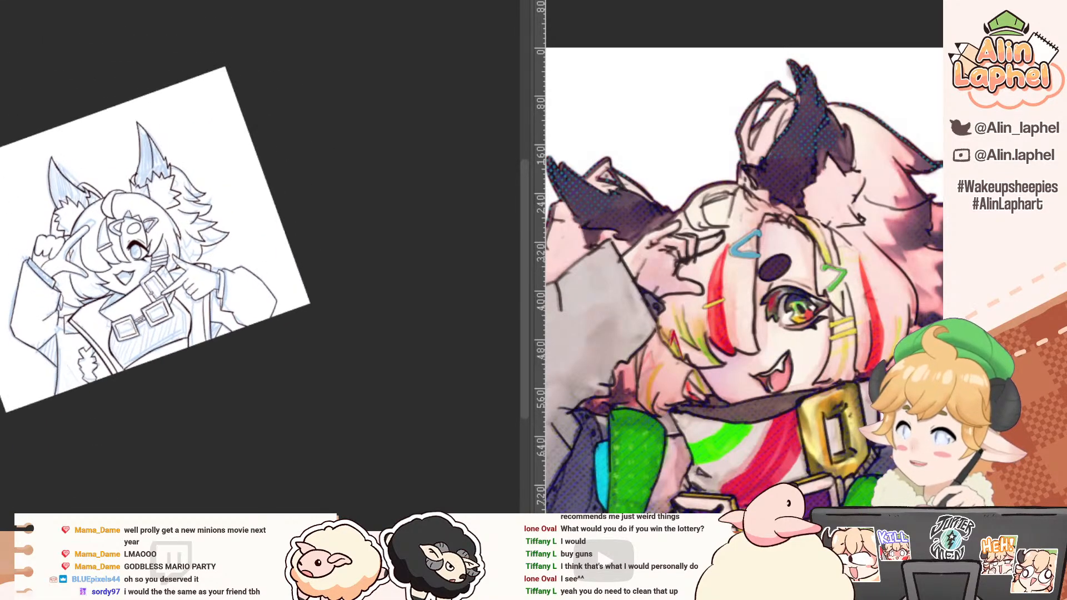
drag(3, 205, 30, 220)
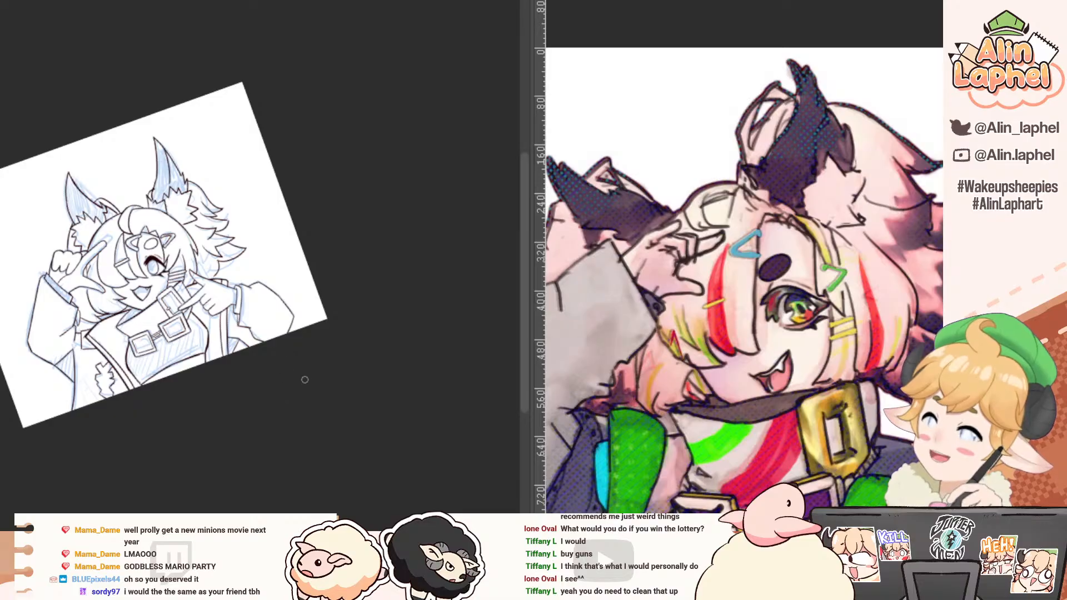
drag(295, 333, 254, 319)
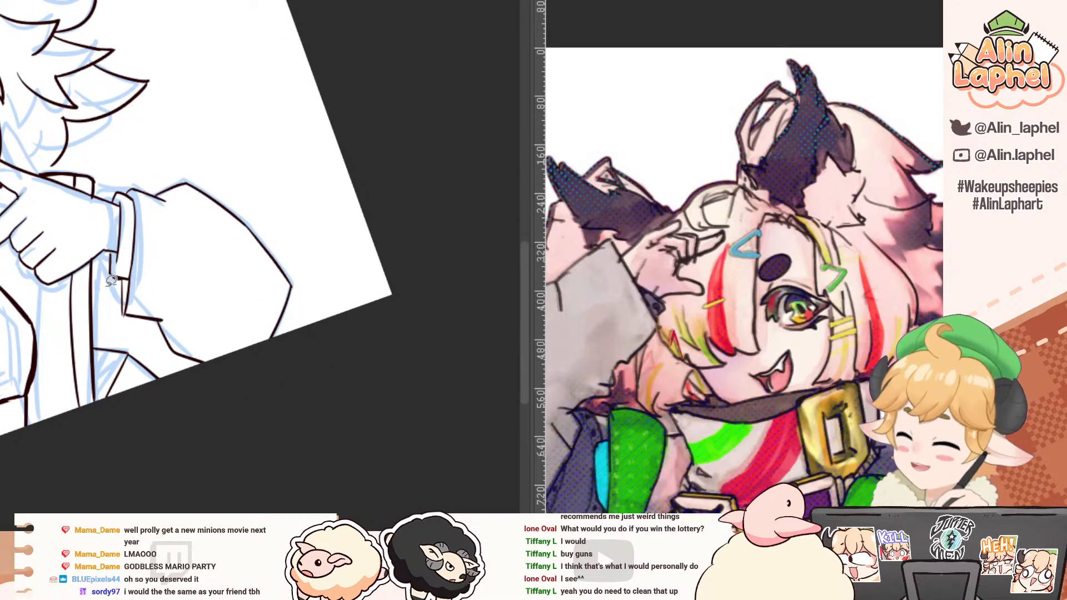
mouse_move(105, 280)
mouse_down()
mouse_move(129, 329)
mouse_move(185, 377)
mouse_move(284, 358)
mouse_move(201, 259)
mouse_move(113, 251)
mouse_up()
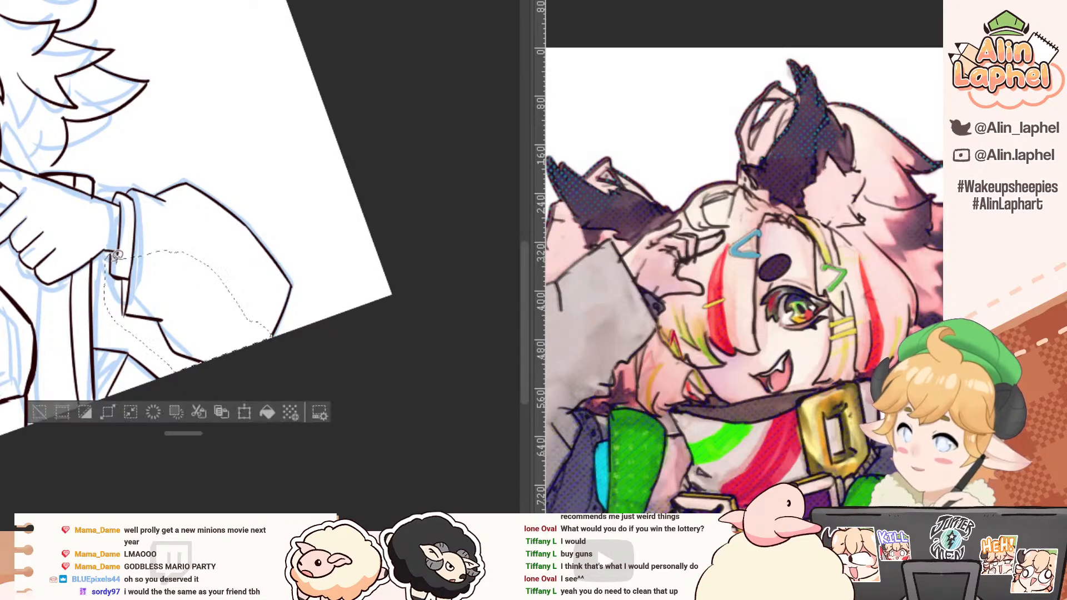
click(245, 412)
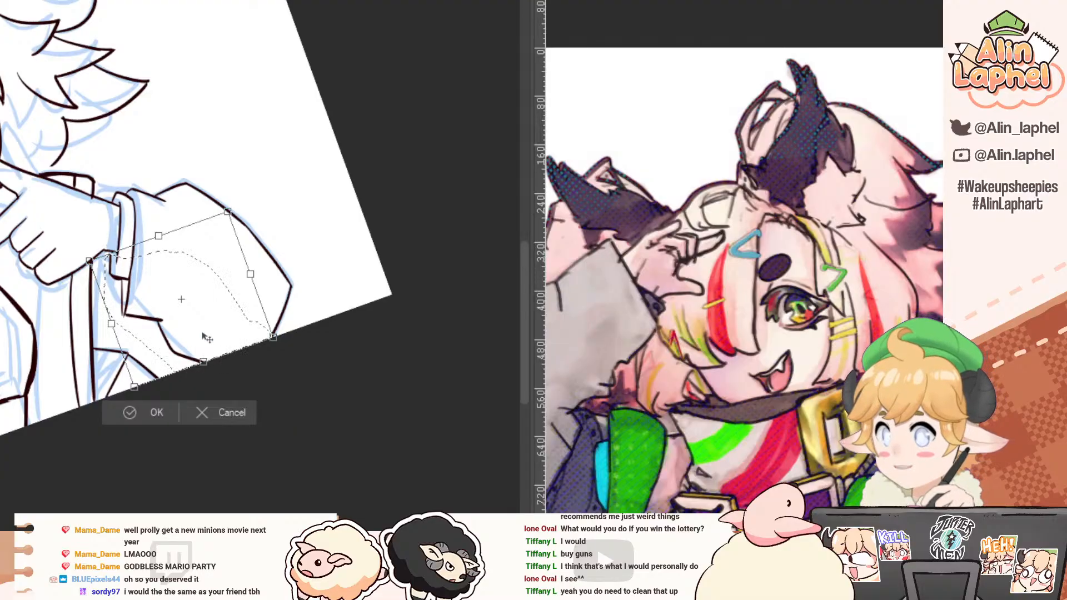
drag(168, 332, 167, 344)
drag(140, 298, 140, 306)
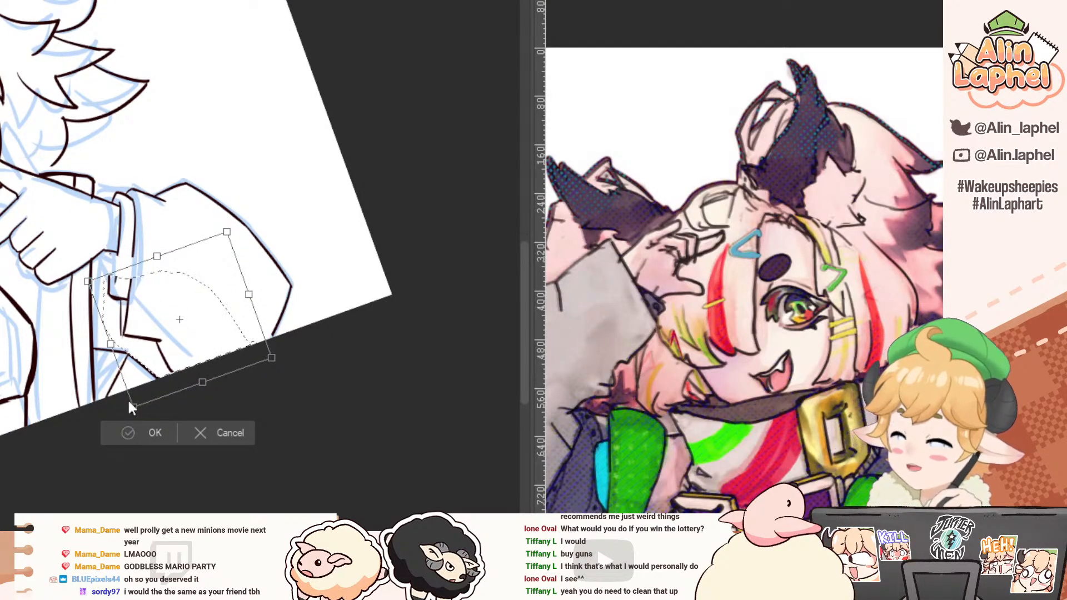
click(126, 435)
click(53, 433)
Step: Ink the missing side segments of the pointing hand's cuff to close the gaps between its upper and lower parts
scroll(142, 282, up, 2)
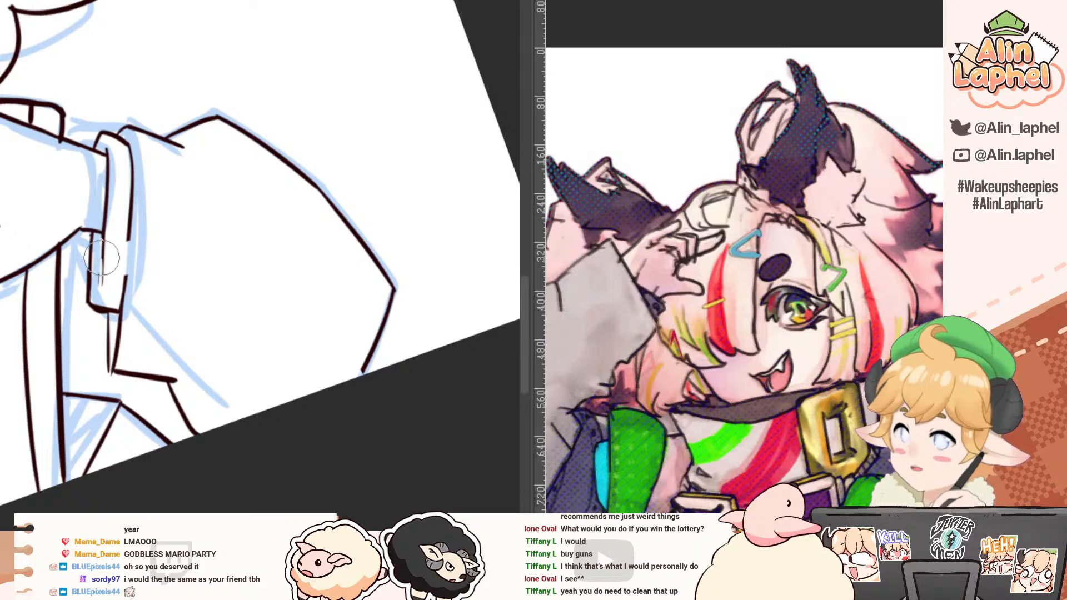
key(p)
drag(104, 240, 102, 288)
drag(94, 239, 90, 299)
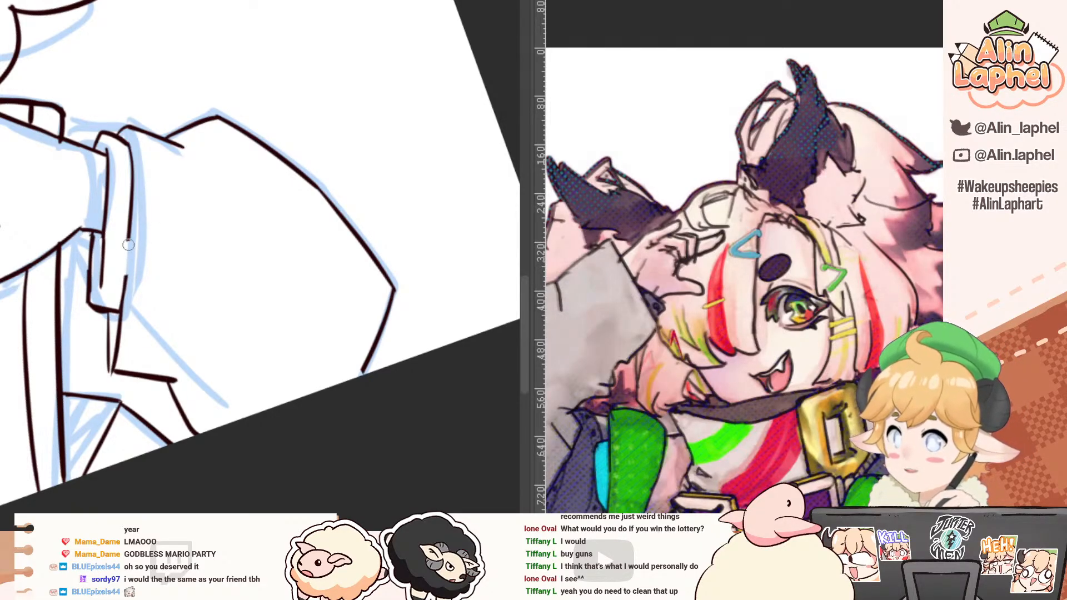
drag(130, 234, 123, 299)
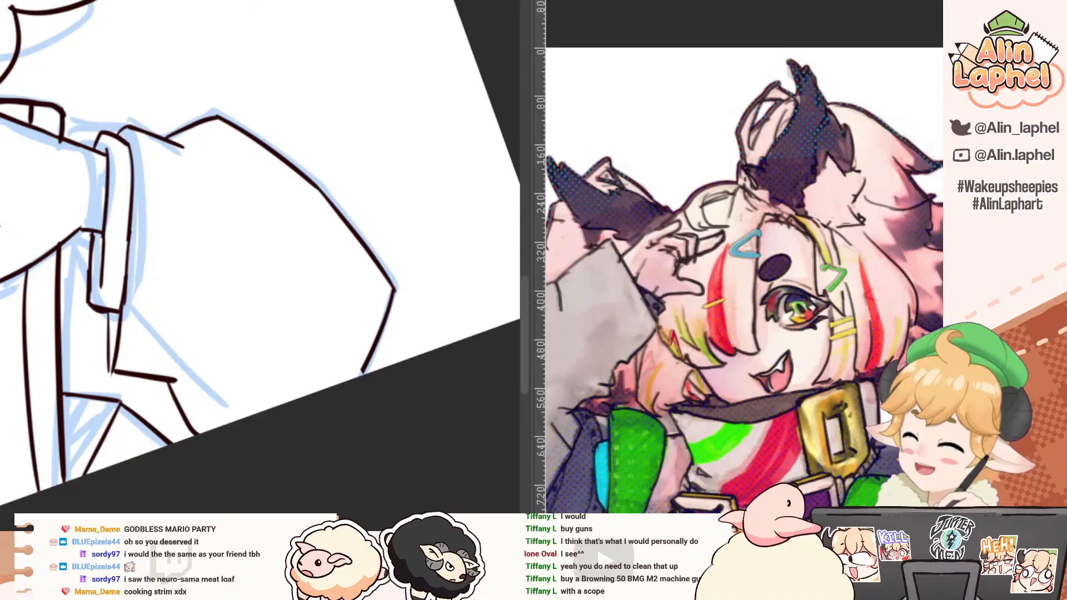
Step: Extend the lowest back-hair curve down until it meets the top edge of the pointing hand
drag(162, 361, 126, 228)
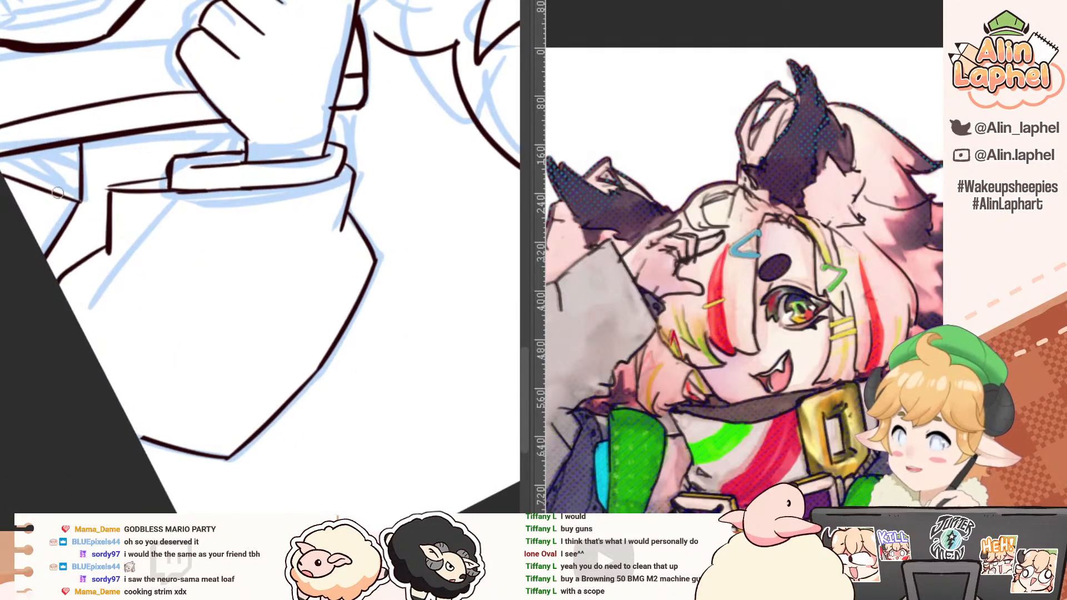
drag(46, 189, 63, 277)
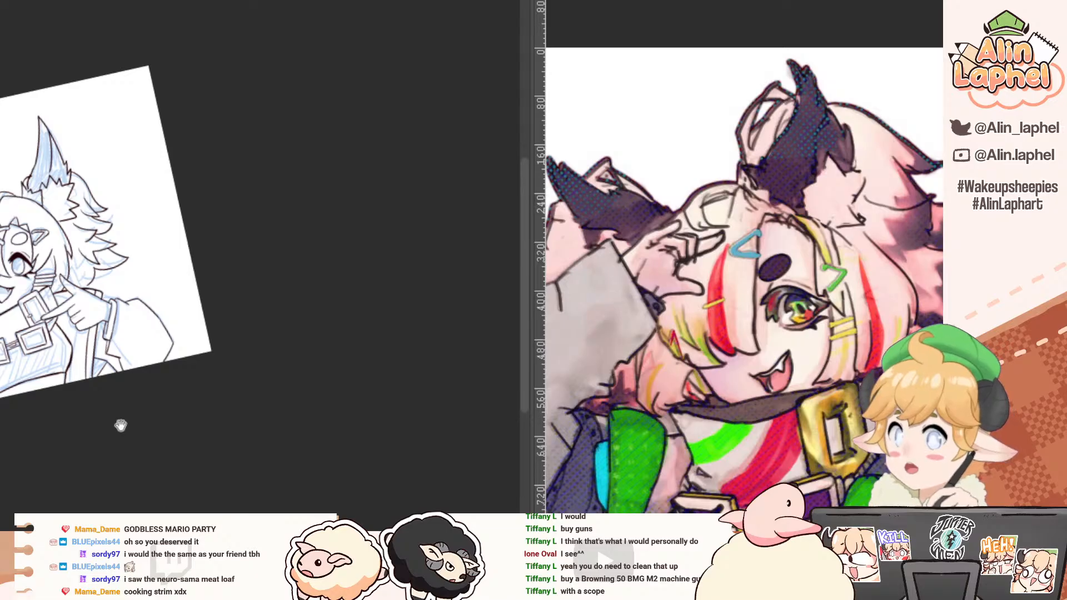
drag(122, 426, 281, 452)
drag(142, 235, 108, 158)
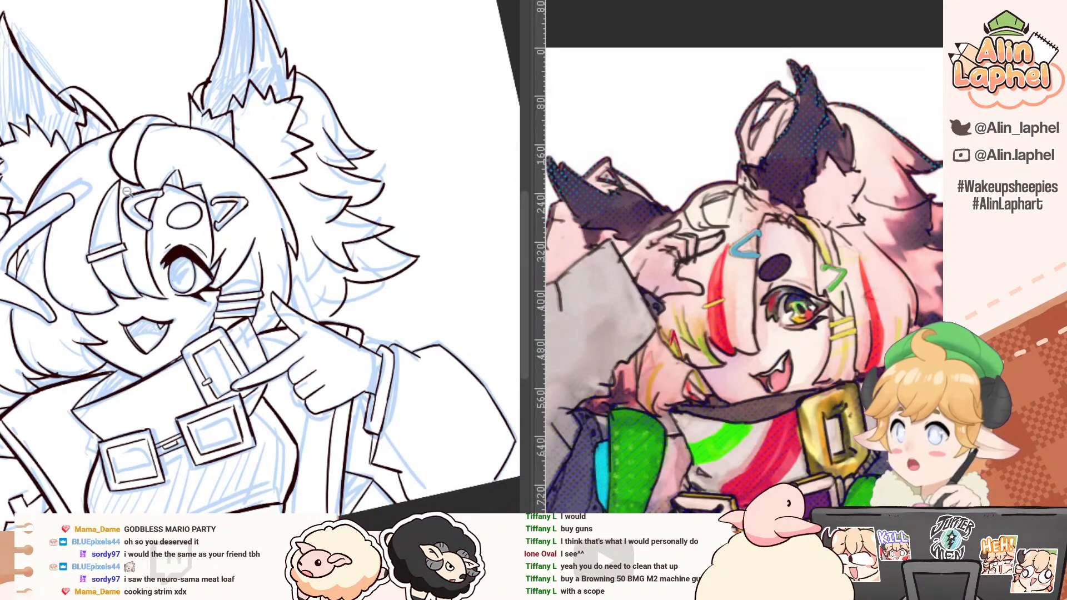
drag(175, 207, 112, 259)
click(109, 204)
drag(230, 227, 271, 227)
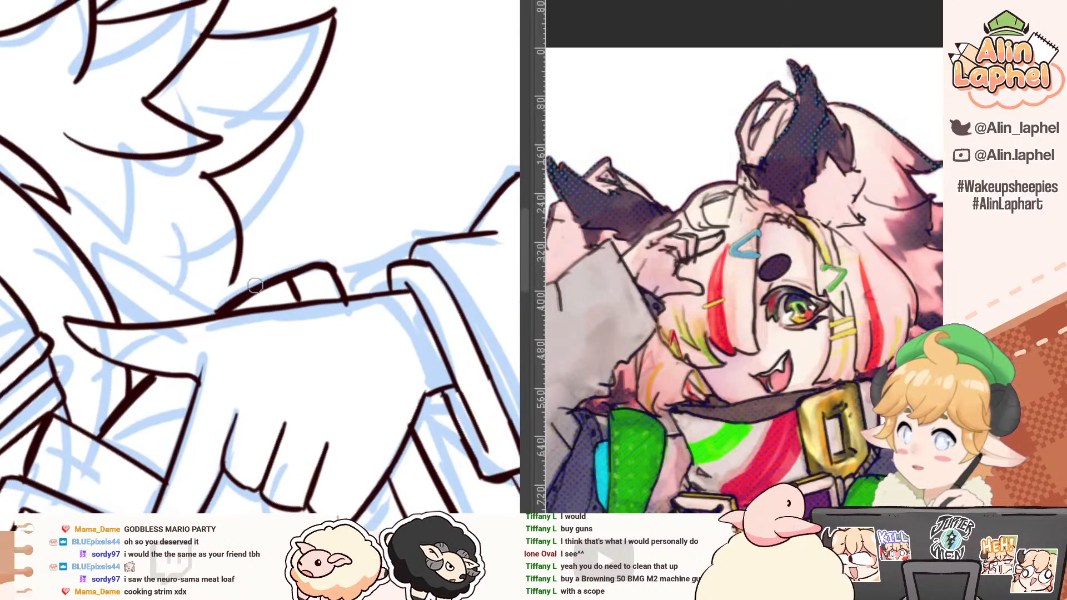
drag(239, 266, 218, 313)
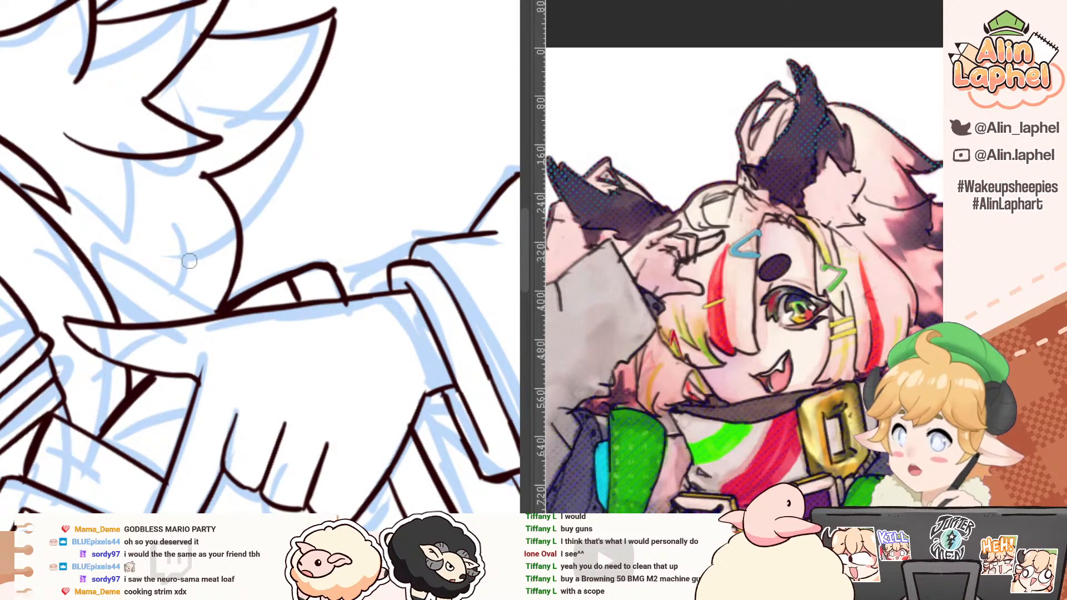
Step: Examine the inked back hair, pointing hand and sleeve from several angles for unfinished lines
mouse_move(117, 299)
mouse_down()
mouse_move(60, 249)
mouse_move(87, 181)
mouse_move(122, 143)
mouse_move(146, 238)
mouse_up()
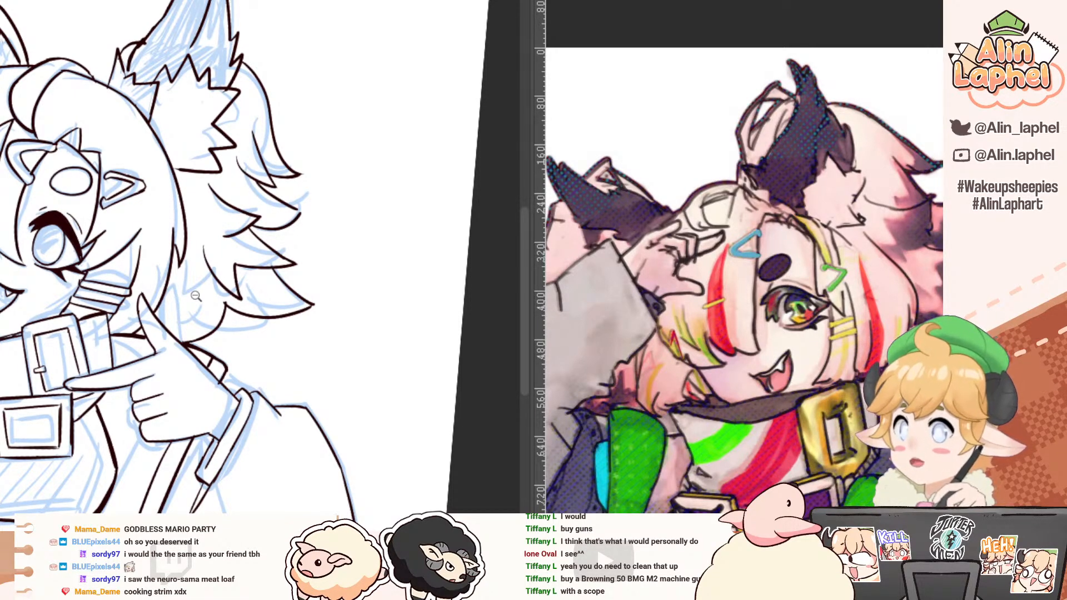
drag(113, 187, 28, 123)
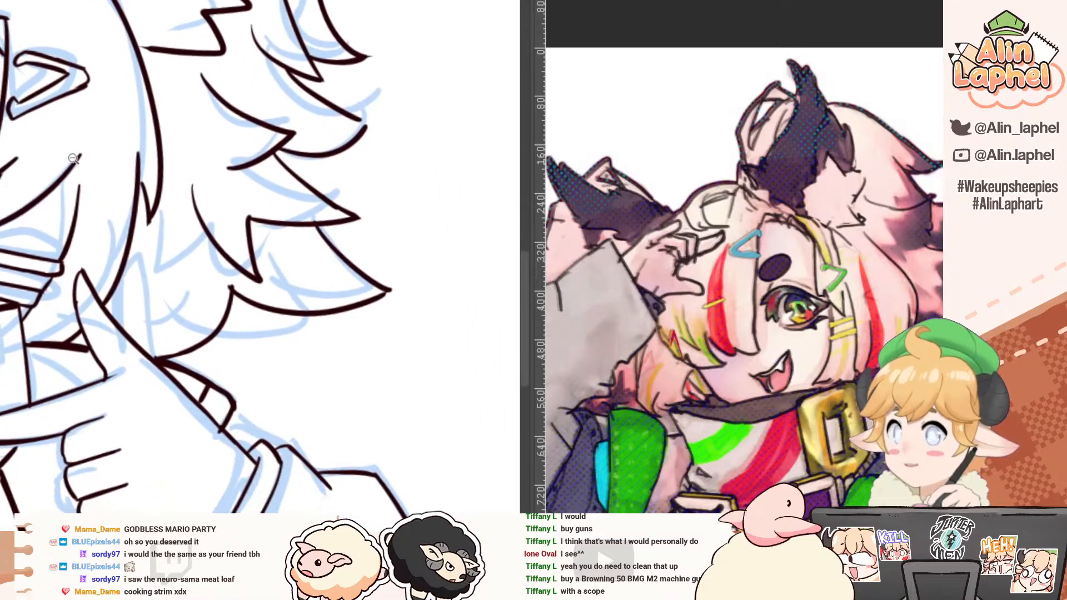
drag(73, 160, 172, 156)
drag(38, 118, 79, 199)
mouse_move(133, 233)
mouse_down()
mouse_move(82, 178)
mouse_move(129, 232)
mouse_up()
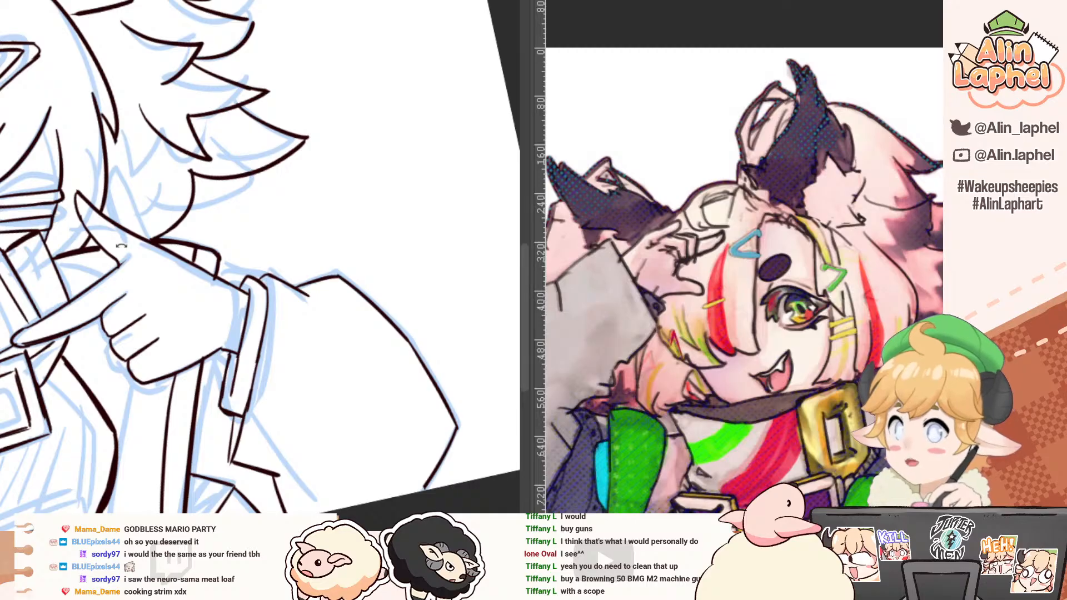
drag(40, 233, 199, 171)
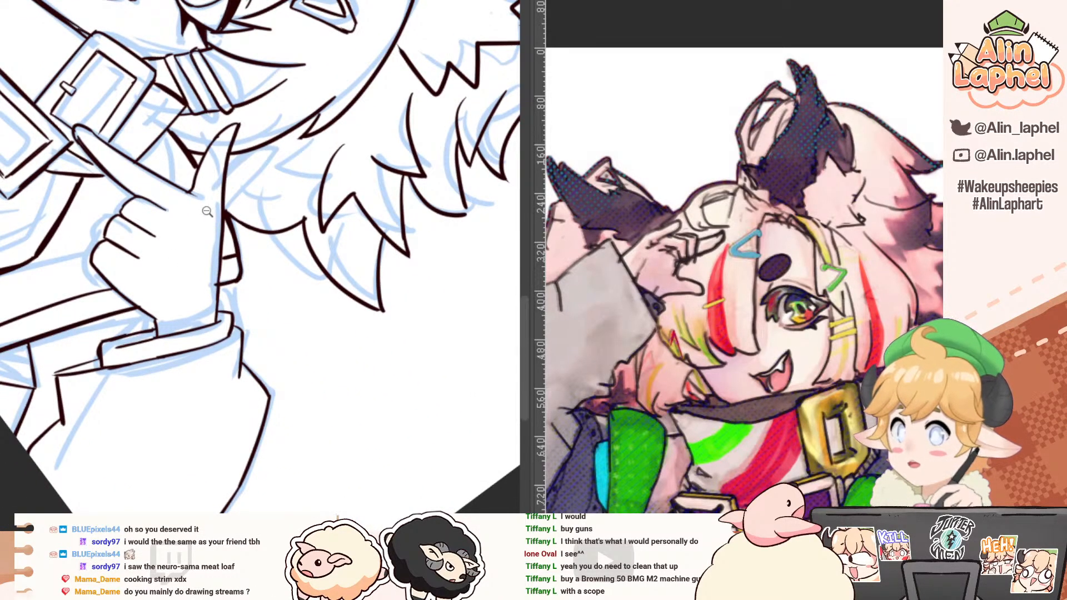
drag(208, 211, 185, 289)
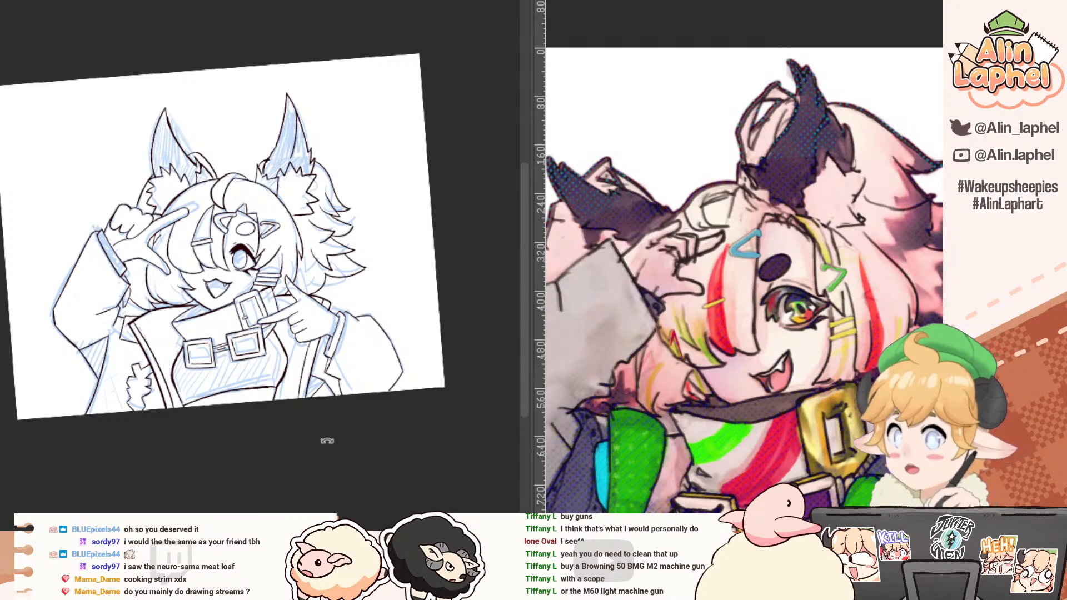
Step: Ink a pointed fabric fold above the pointing hand's cuff, joining its slanted edge to the sleeve
drag(354, 458, 386, 470)
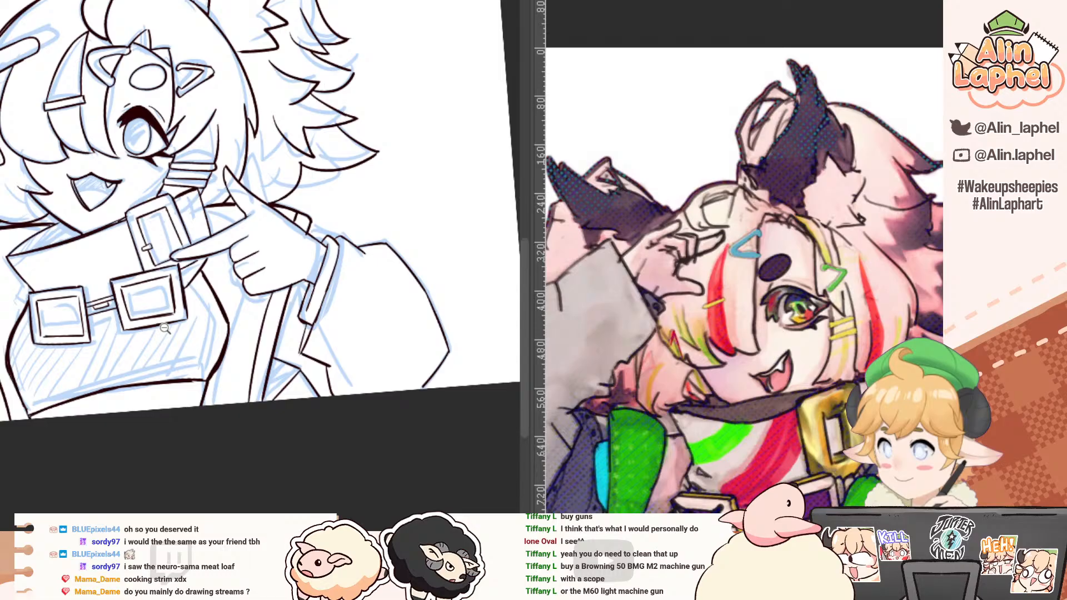
click(280, 208)
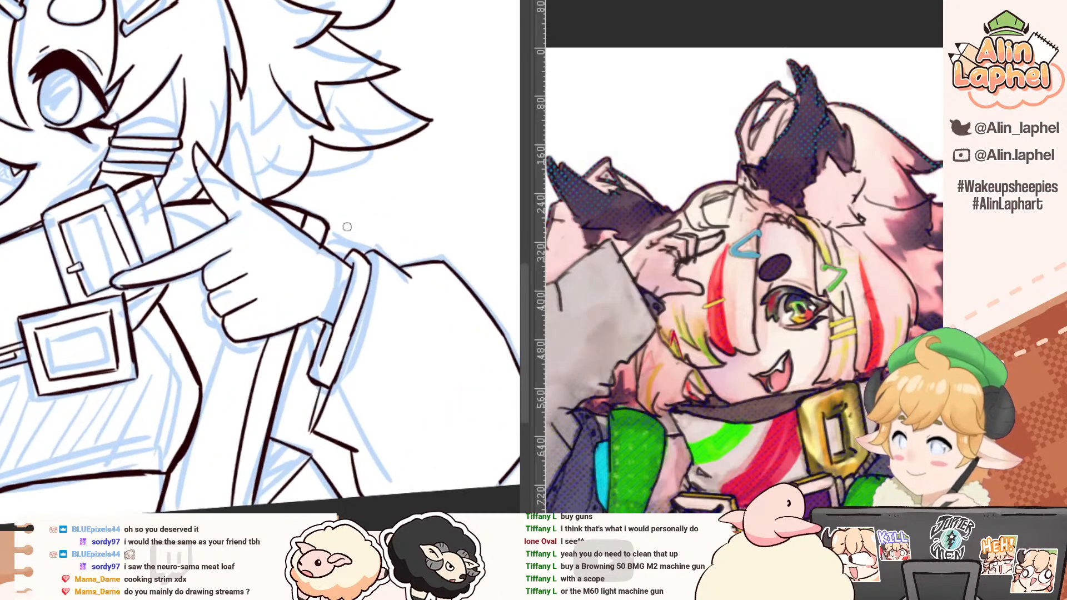
drag(362, 225, 368, 223)
mouse_move(358, 246)
mouse_down()
mouse_move(367, 227)
mouse_move(411, 270)
mouse_up()
key(ctrl+z)
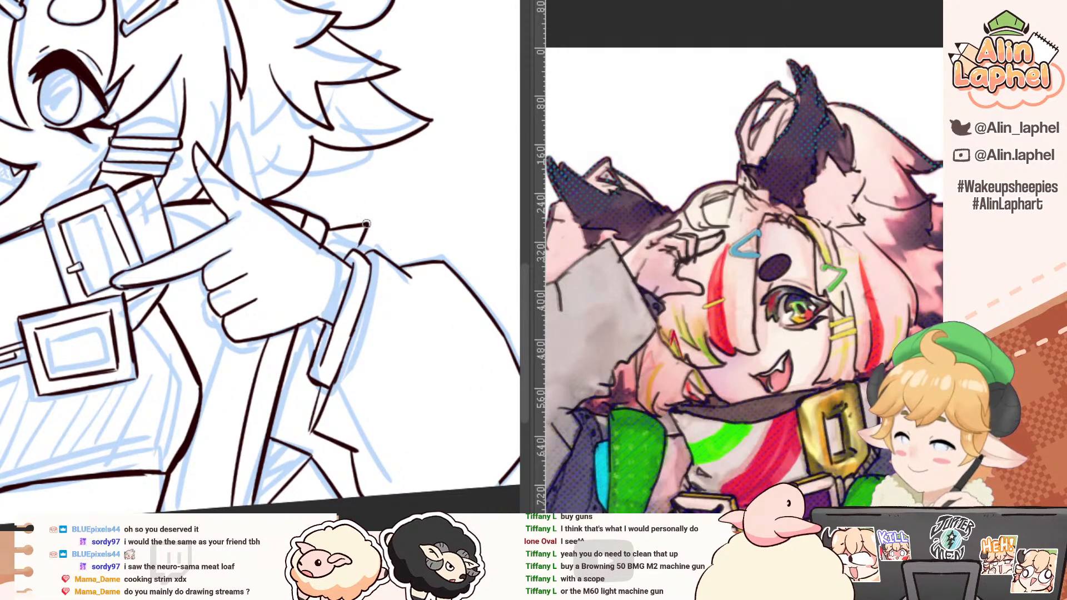
drag(367, 223, 404, 265)
scroll(371, 238, down, 3)
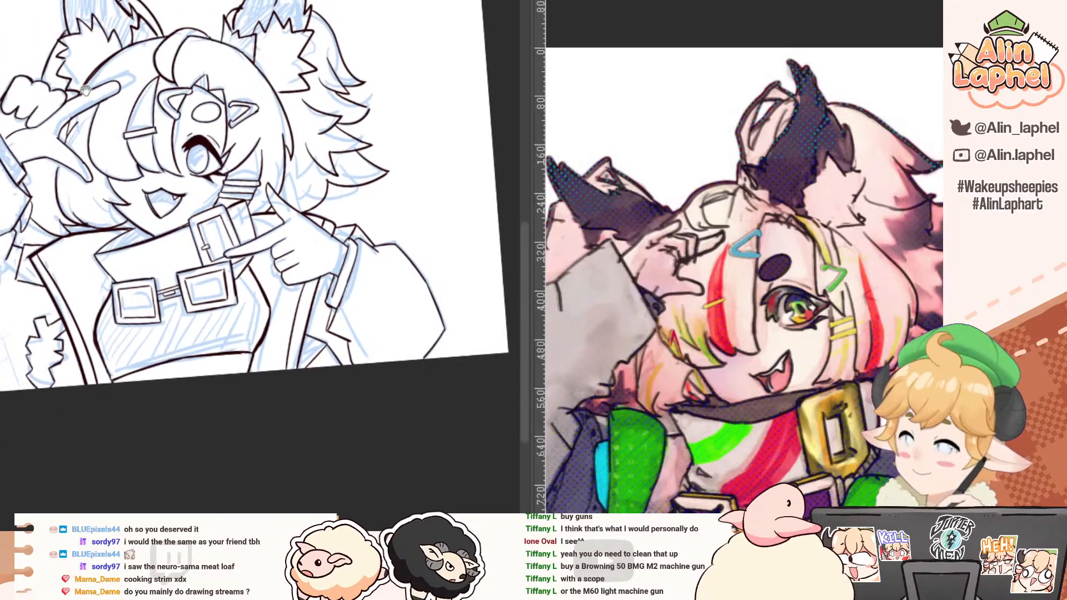
Step: Hide the blue sketch and fill the hair around the raised hand with pale pink
drag(60, 132, 94, 202)
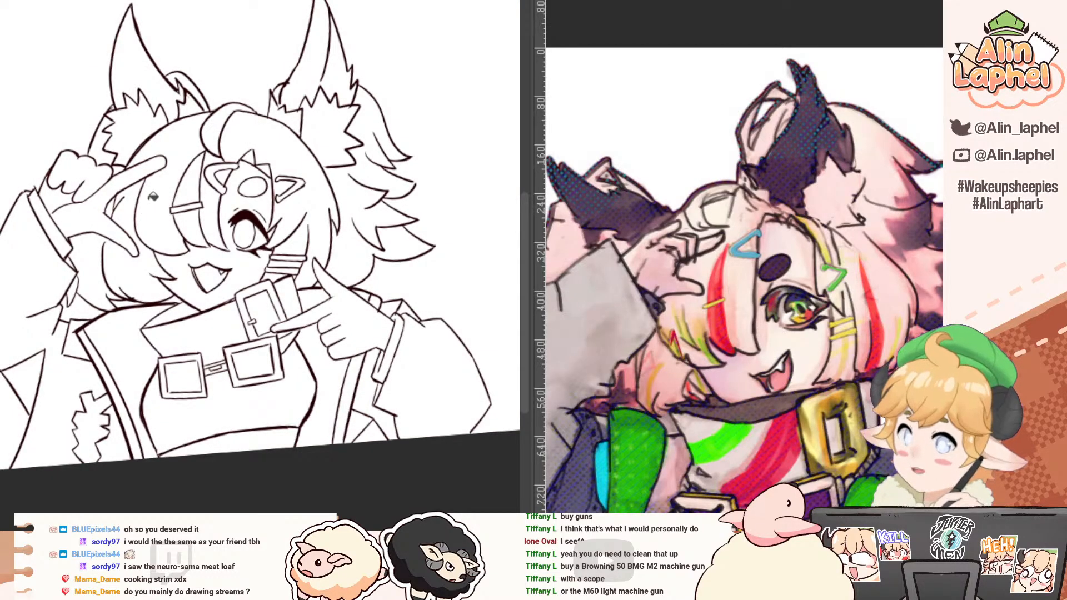
click(134, 198)
click(114, 207)
drag(119, 105, 114, 144)
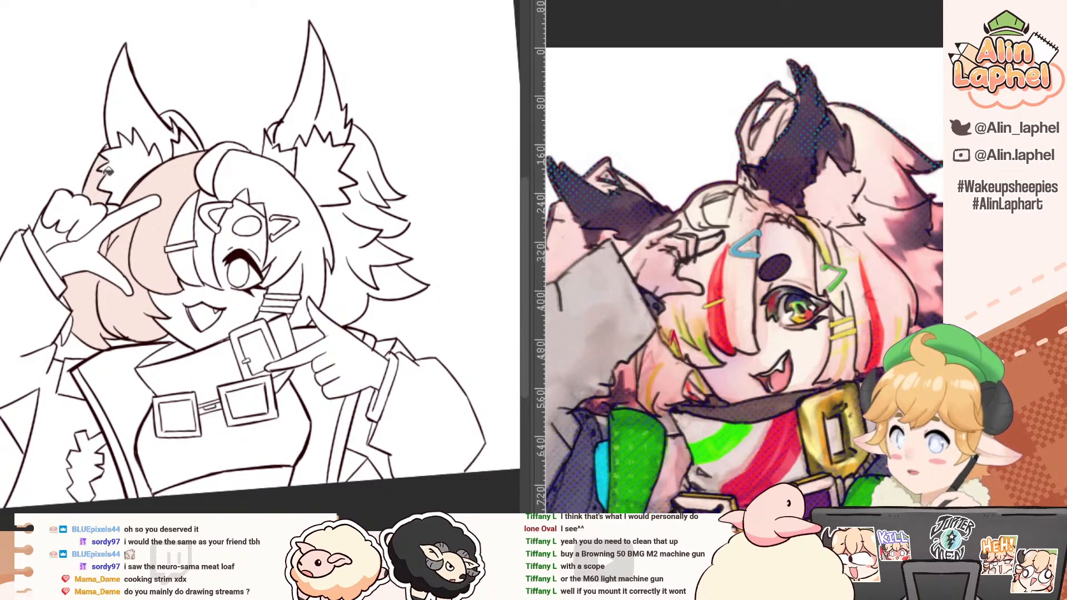
Step: Fill the narrow curved shape behind the base of the ear above the fist with pale pink
scroll(137, 146, up, 5)
drag(138, 146, 102, 204)
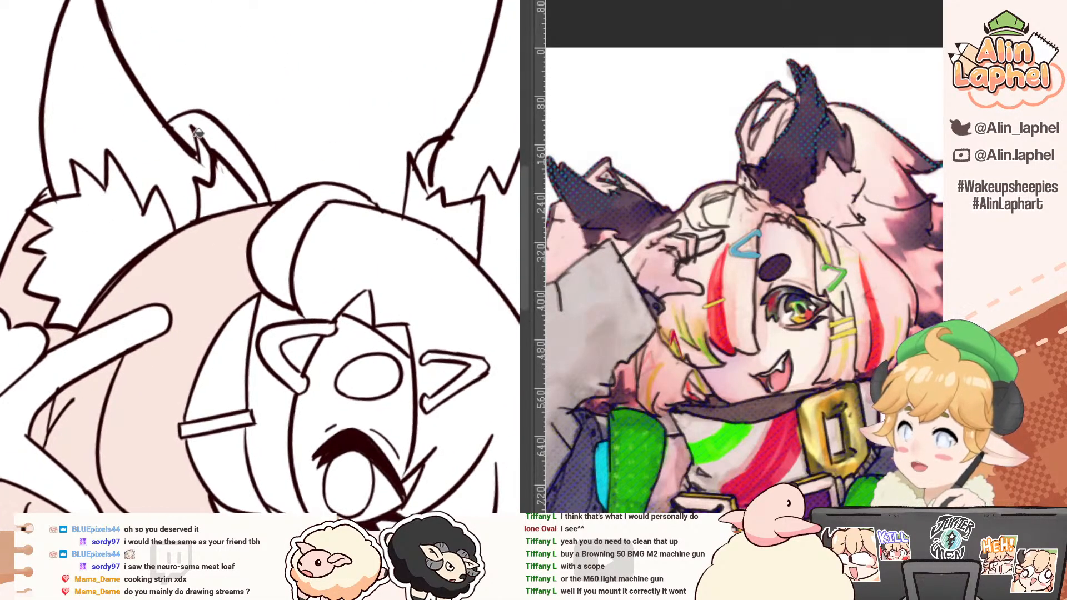
click(216, 132)
drag(288, 156, 79, 192)
scroll(271, 143, down, 2)
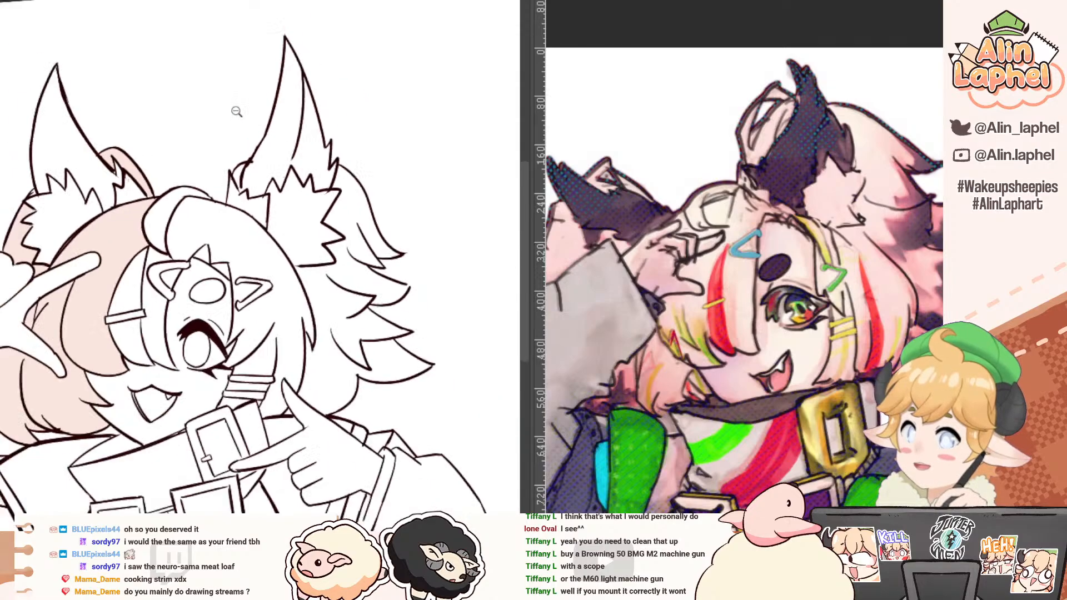
Step: Fill the top tuft and the remaining front hair around the eye and hair clips with pale pink
click(205, 242)
click(133, 244)
click(130, 284)
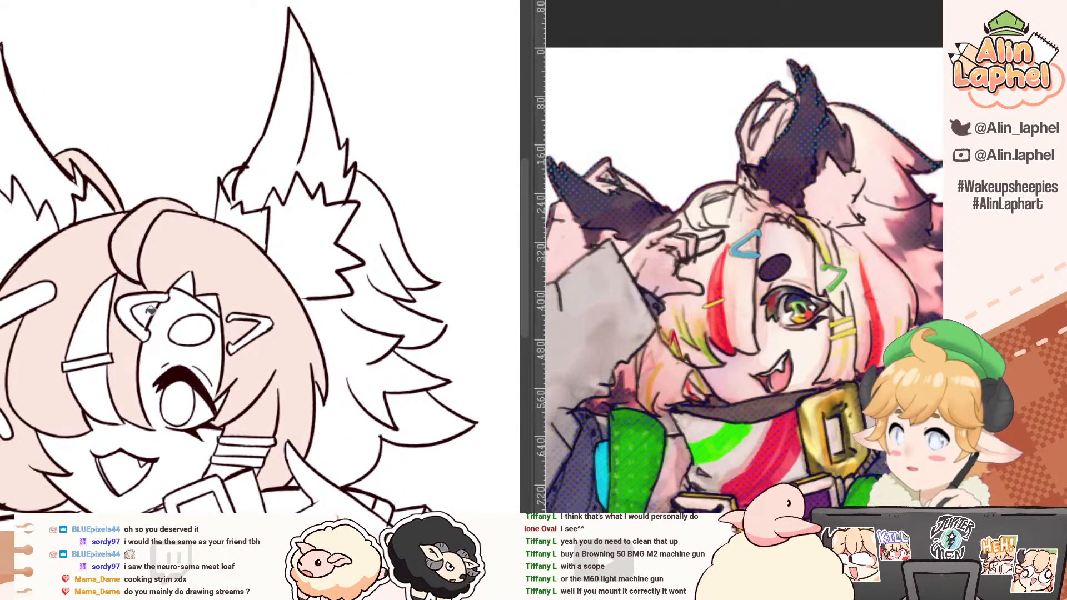
Step: Try to fill the small area at the inner base of the other ear with pale pink
mouse_move(239, 167)
mouse_down()
mouse_move(208, 200)
mouse_move(250, 187)
mouse_move(255, 167)
mouse_up()
click(262, 182)
key(ctrl+z)
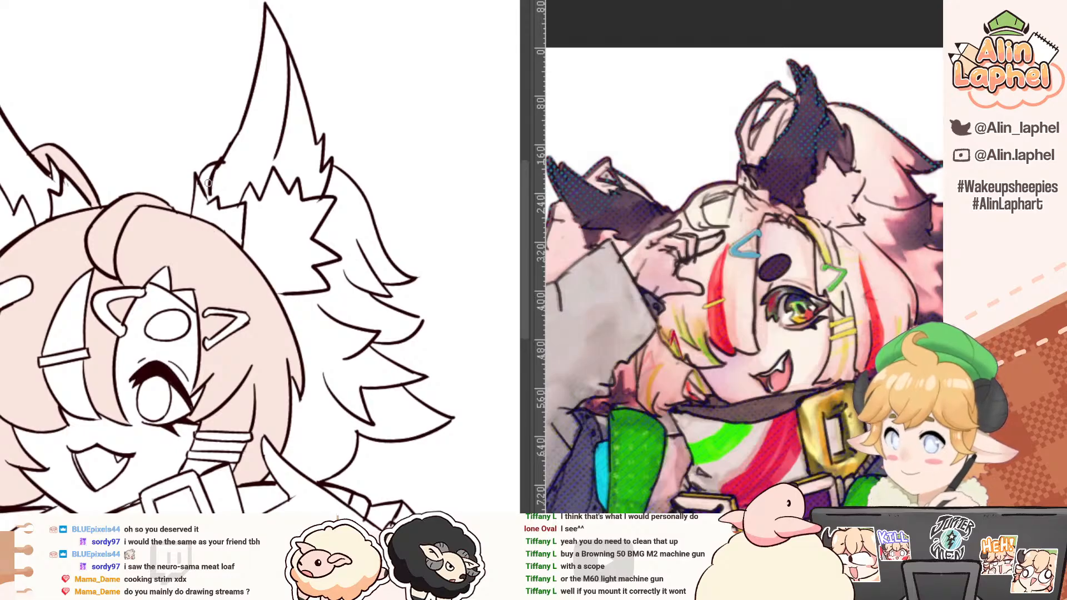
Step: Fill the pointed back-hair locks beside the pointing hand with the same pale pink
drag(339, 256, 300, 200)
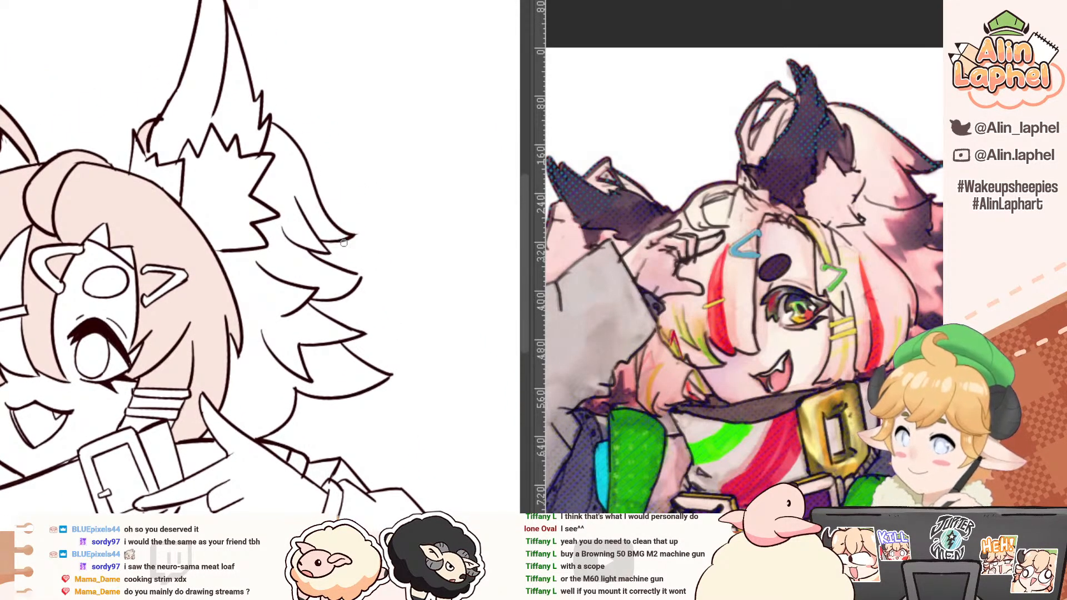
click(355, 276)
drag(247, 311, 255, 207)
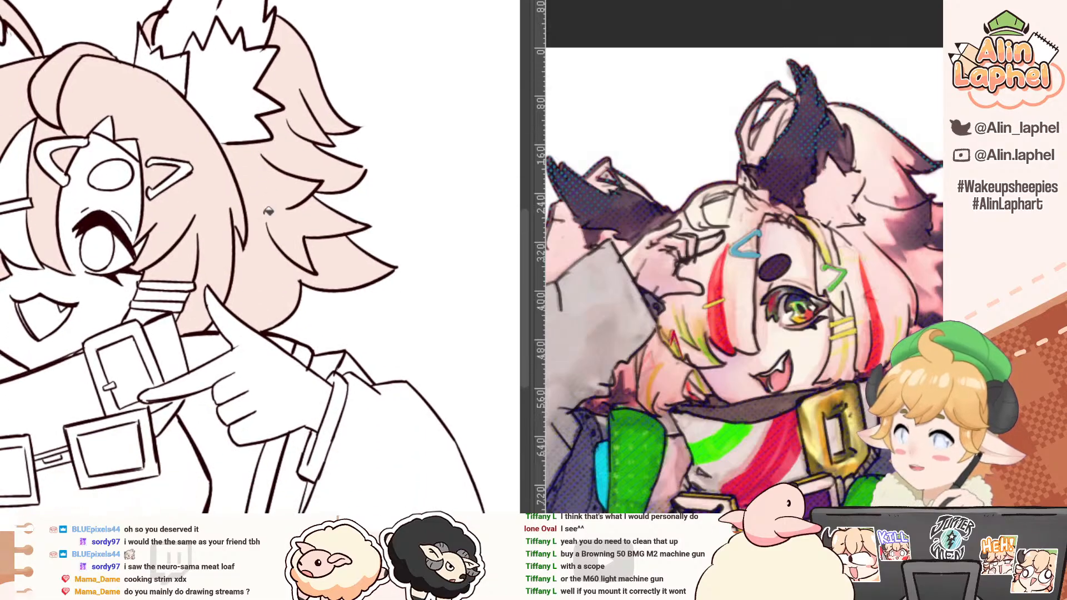
drag(262, 269, 267, 196)
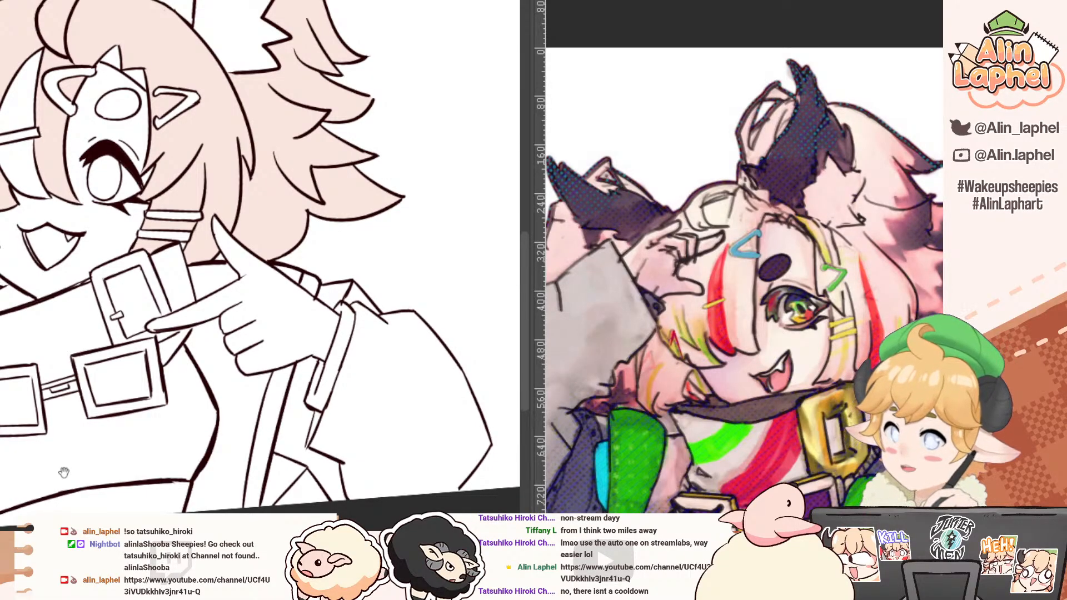
drag(63, 473, 228, 440)
drag(281, 226, 171, 344)
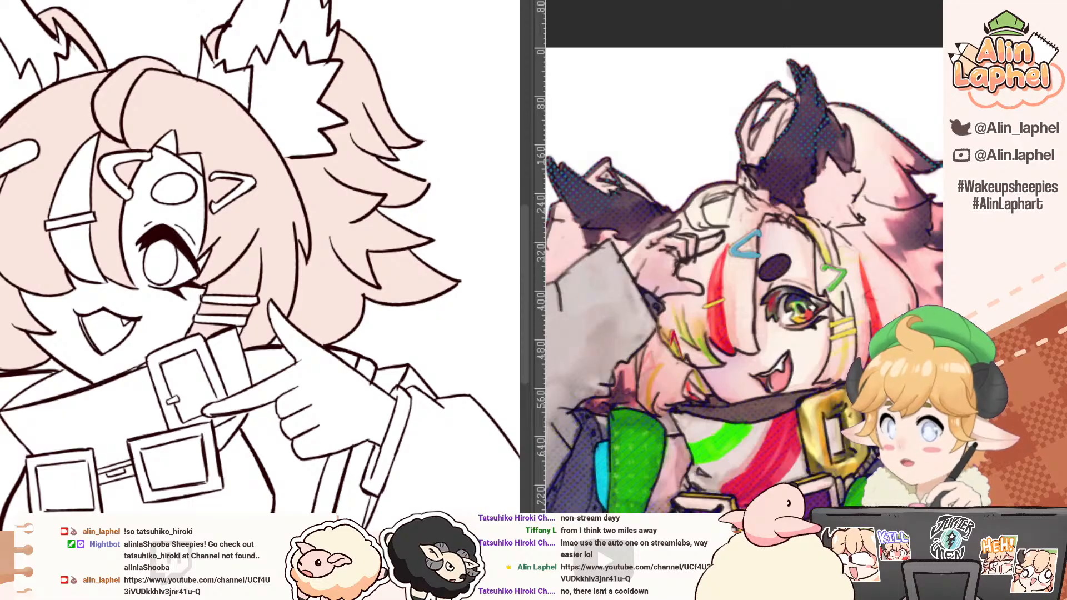
key(ctrl+z)
key(ctrl+y)
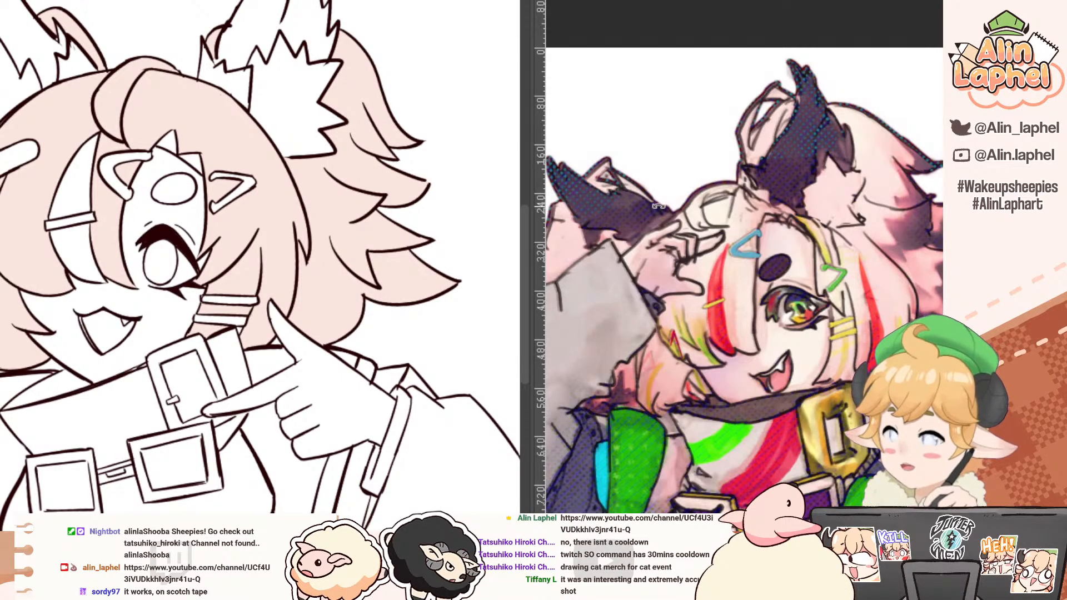
Step: Examine the eye and lashes of the coloured reference illustration up close
shift+drag(867, 207, 800, 262)
shift+drag(722, 135, 783, 272)
alt+click(769, 272)
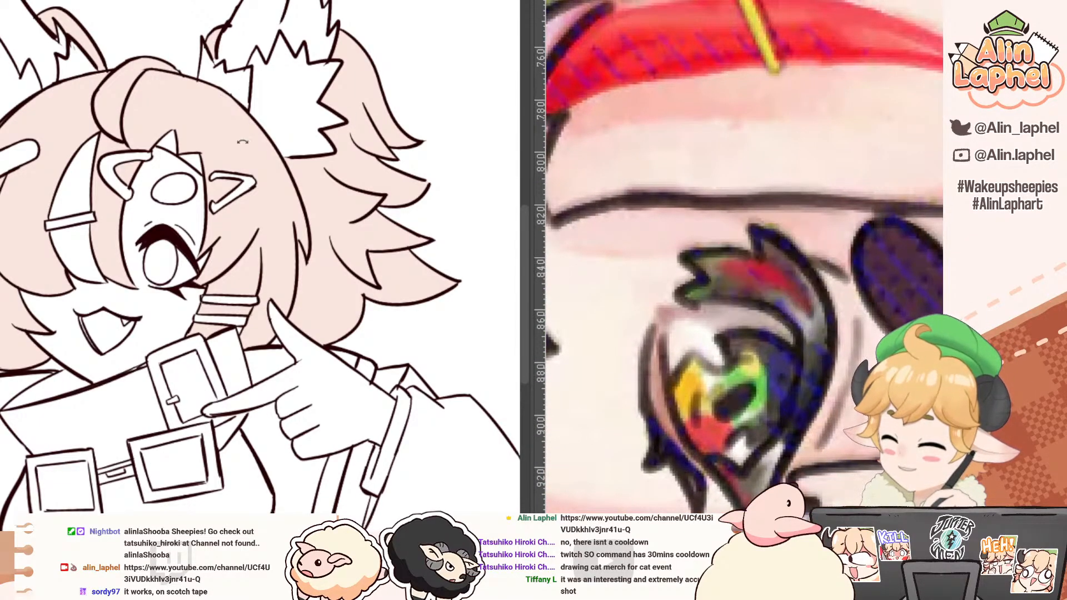
Step: Hatch red strokes into the inner tip of the open eye's upper lashes, following the coloured reference
shift+drag(194, 146, 391, 254)
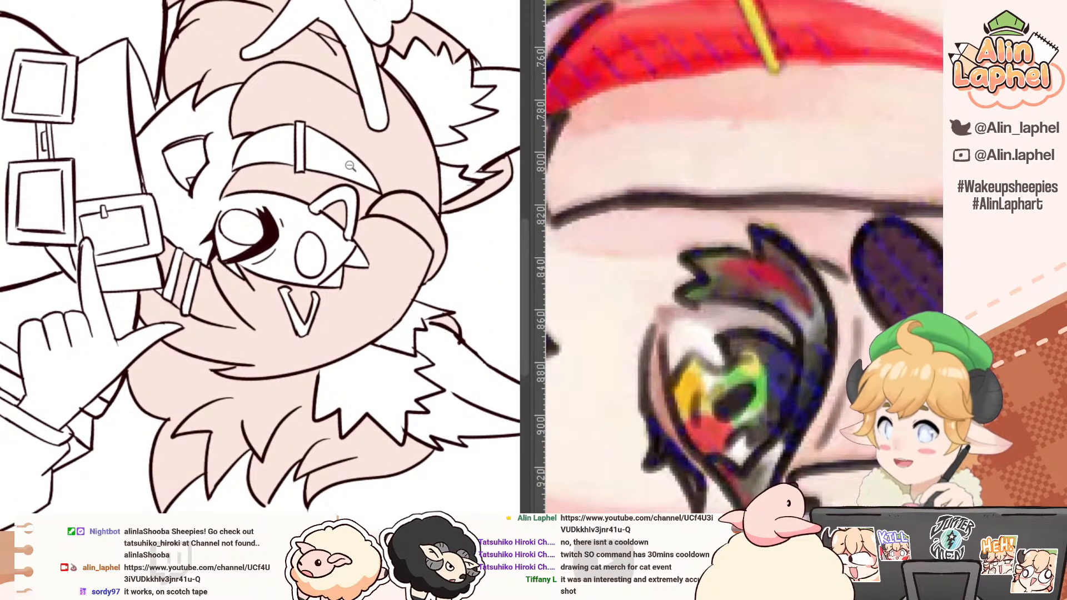
ctrl+drag(334, 213, 373, 250)
drag(218, 243, 268, 145)
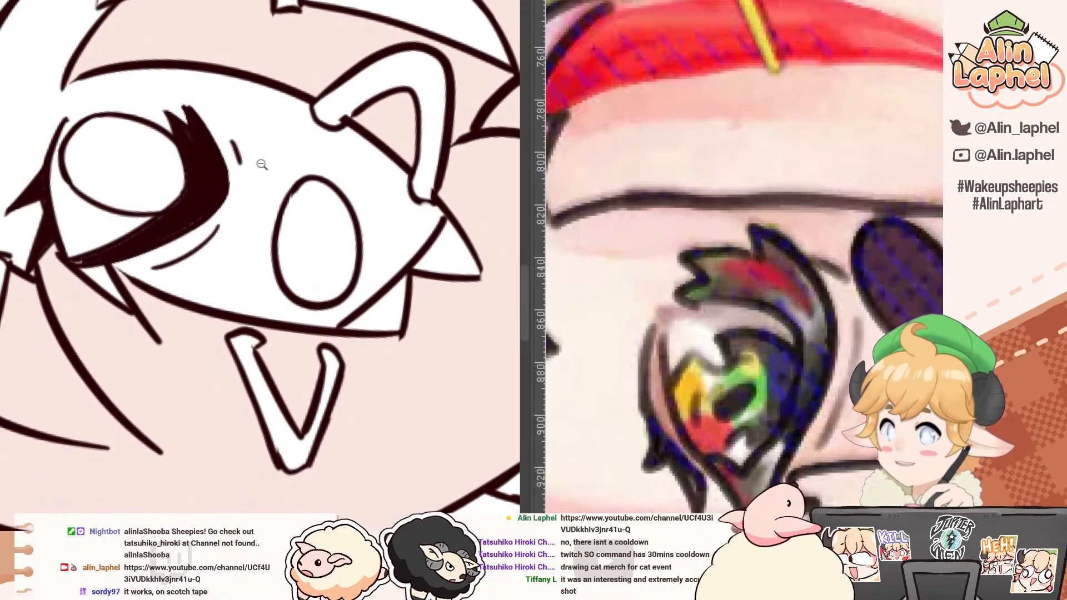
mouse_move(163, 118)
shift+mouse_down()
mouse_move(87, 168)
mouse_move(105, 105)
mouse_move(164, 139)
mouse_move(167, 164)
mouse_move(173, 148)
mouse_move(186, 154)
mouse_move(175, 180)
mouse_move(187, 177)
shift+mouse_up()
key(ctrl+z)
shift+drag(81, 94, 216, 241)
drag(659, 296, 646, 211)
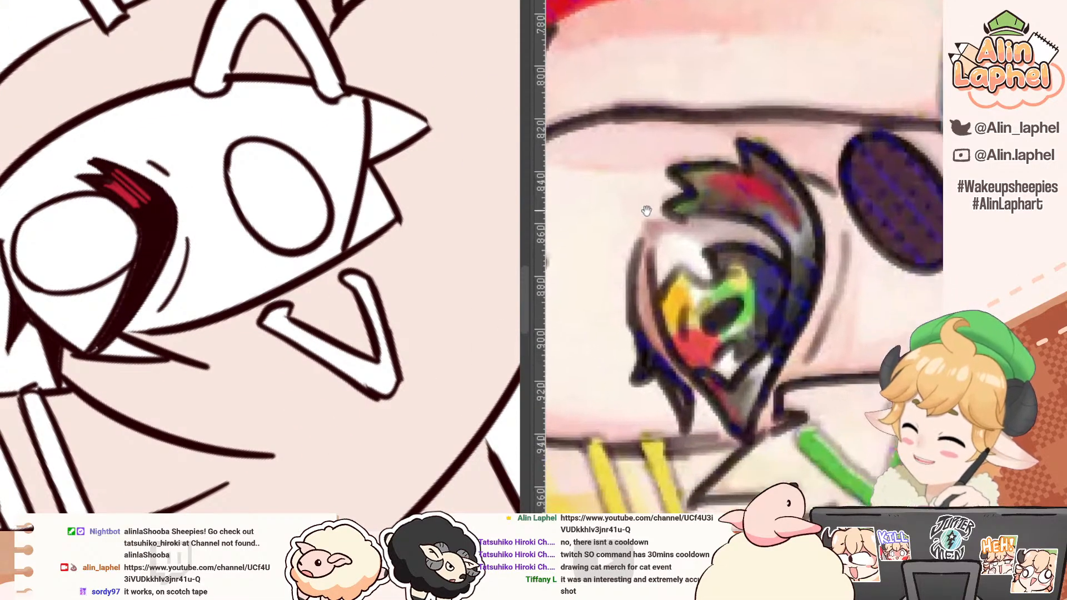
Step: Hatch purple strokes along the outer half of the open eye's upper lash line
shift+drag(140, 159, 96, 205)
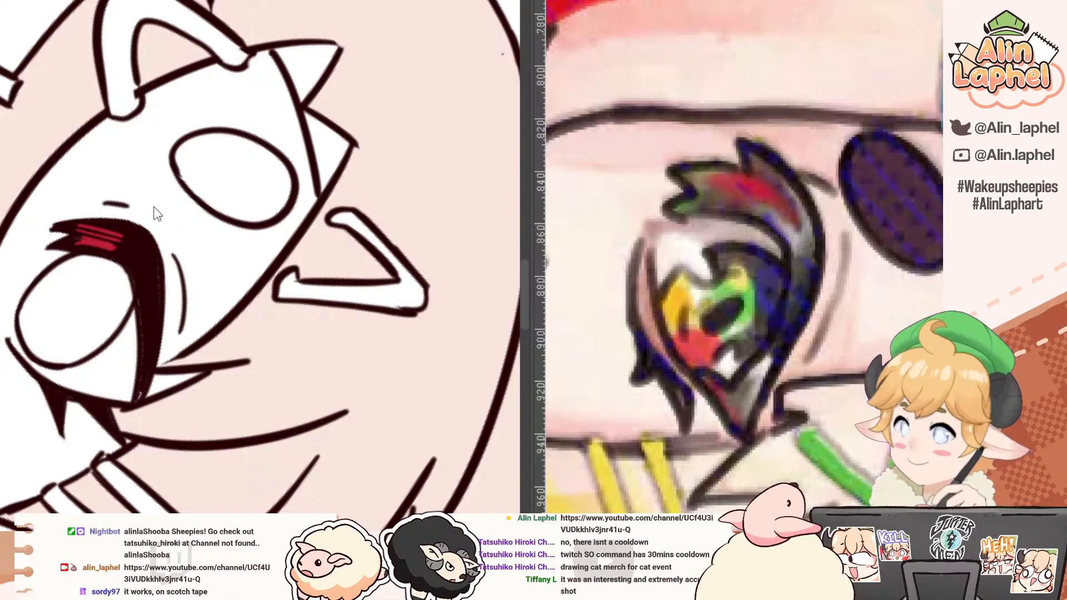
drag(83, 166, 97, 226)
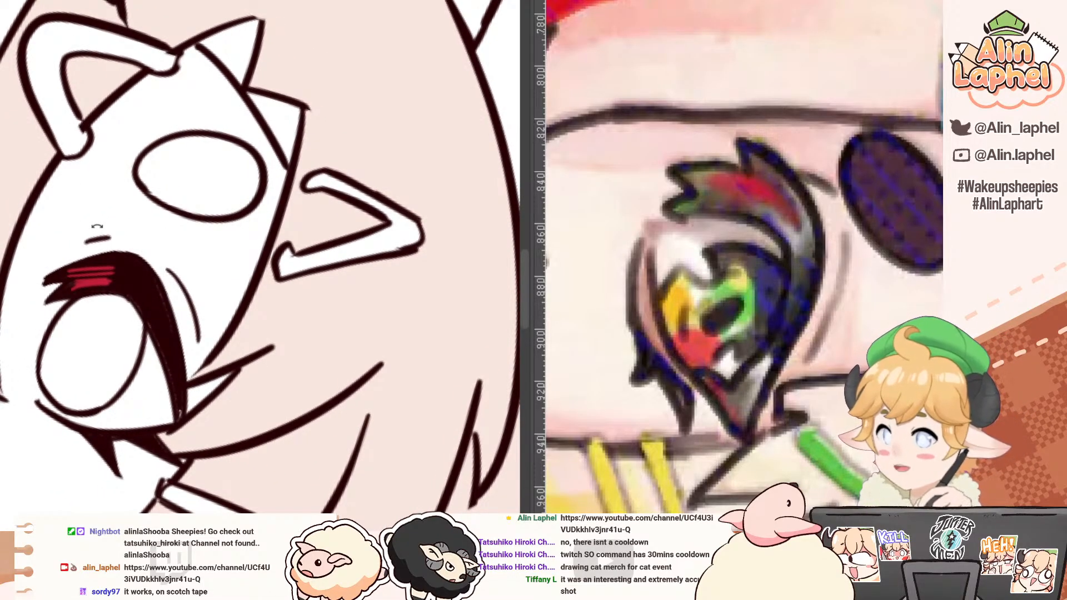
drag(142, 286, 146, 305)
drag(149, 300, 155, 318)
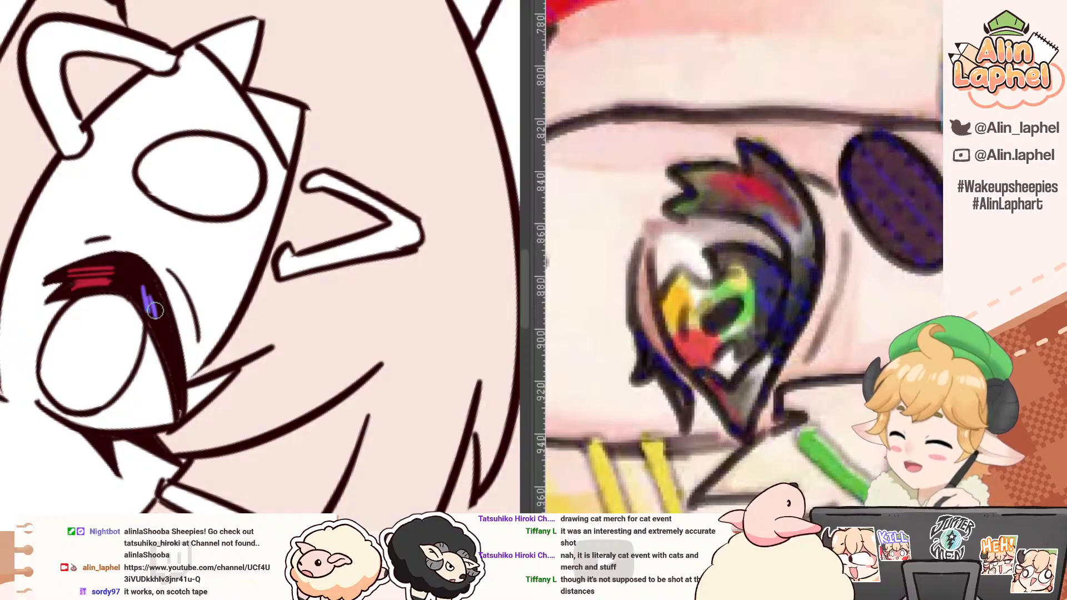
drag(157, 306, 180, 371)
scroll(95, 237, down, 4)
drag(33, 192, 28, 312)
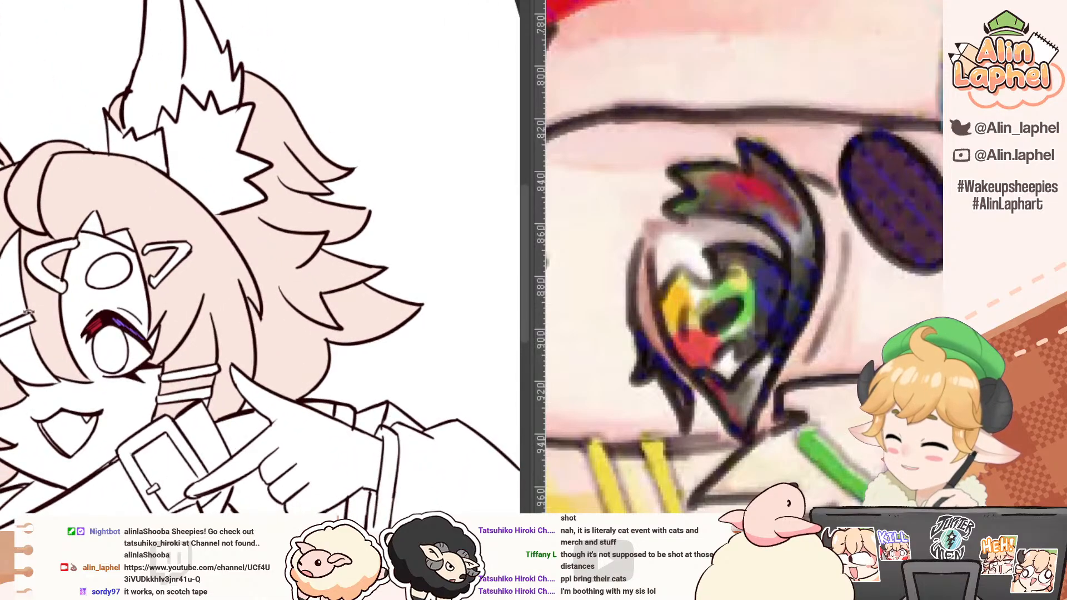
Step: Colour the inner spike of the open eye's lower lashes red
scroll(29, 312, up, 4)
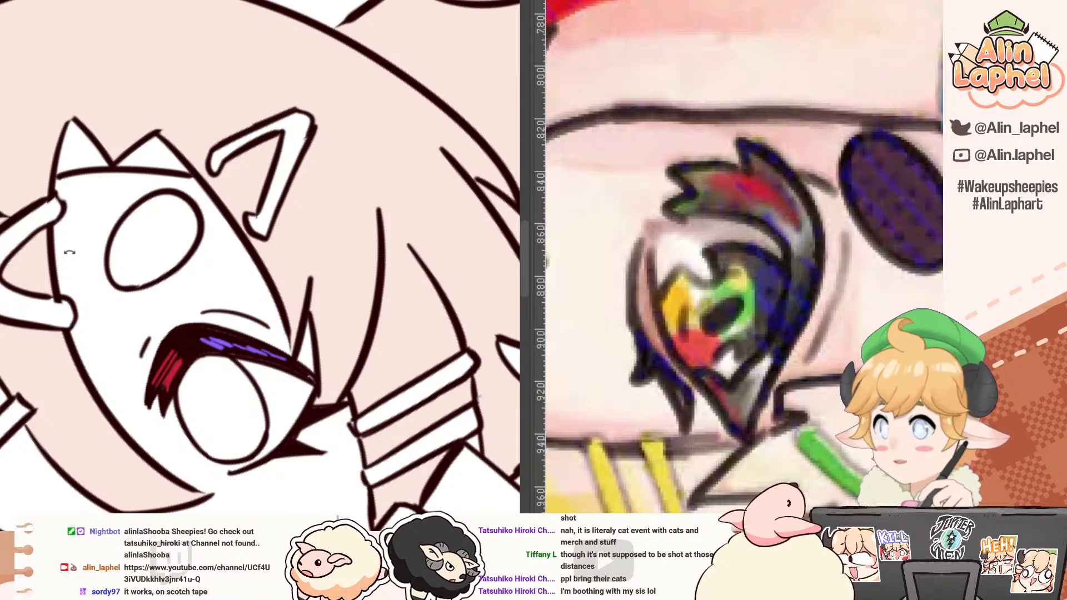
drag(28, 251, 41, 232)
drag(52, 293, 37, 241)
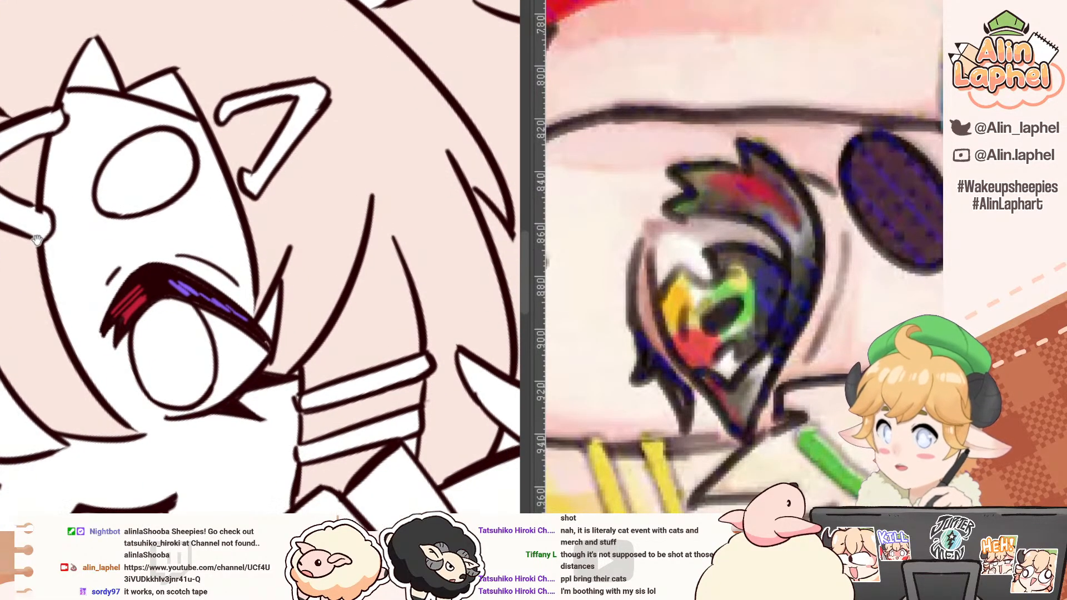
alt+click(132, 309)
drag(115, 410, 69, 203)
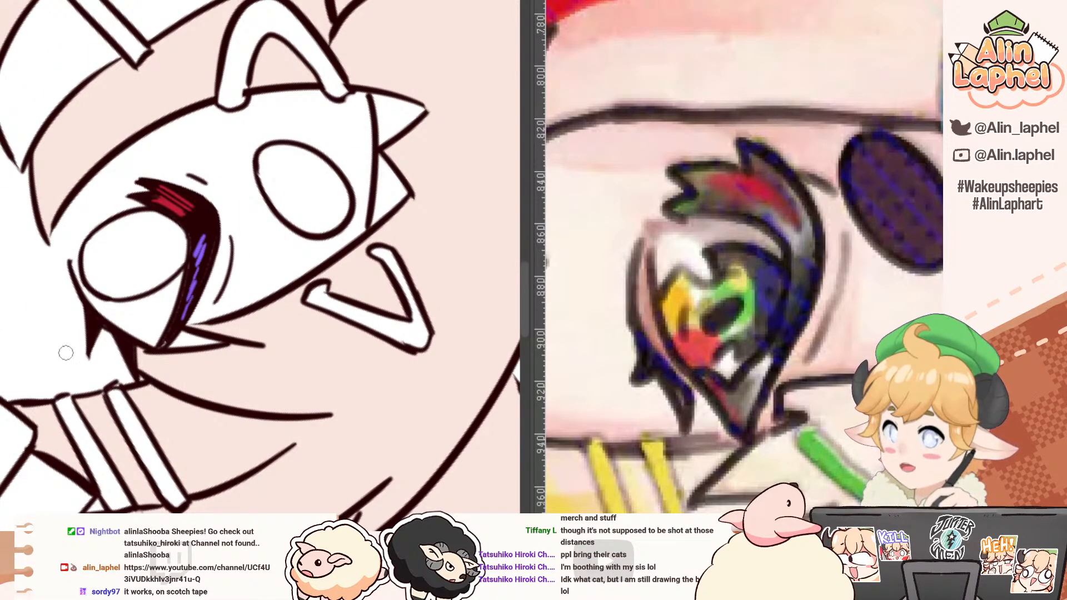
drag(91, 320, 93, 336)
drag(80, 290, 60, 280)
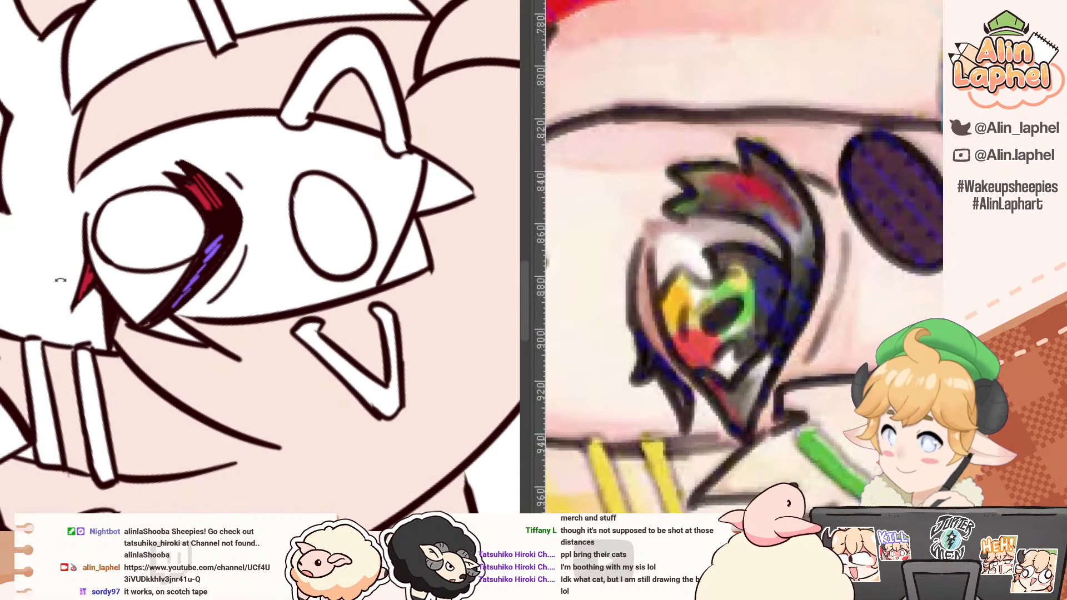
Step: Colour the outer lower lash of the open eye with the purple from the upper lash
alt+click(213, 243)
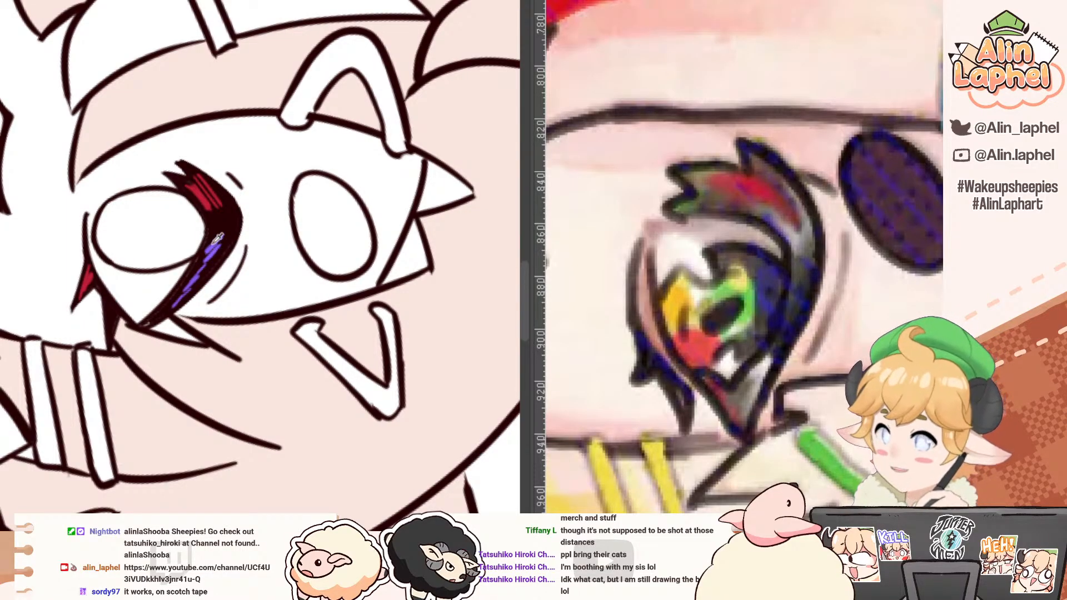
alt+click(213, 244)
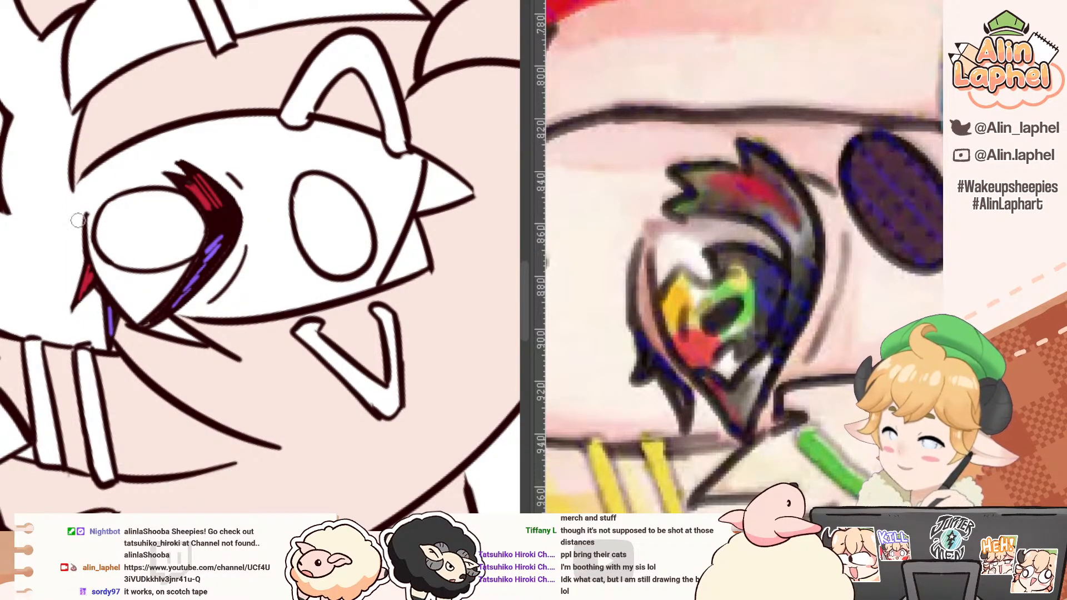
drag(64, 175, 138, 310)
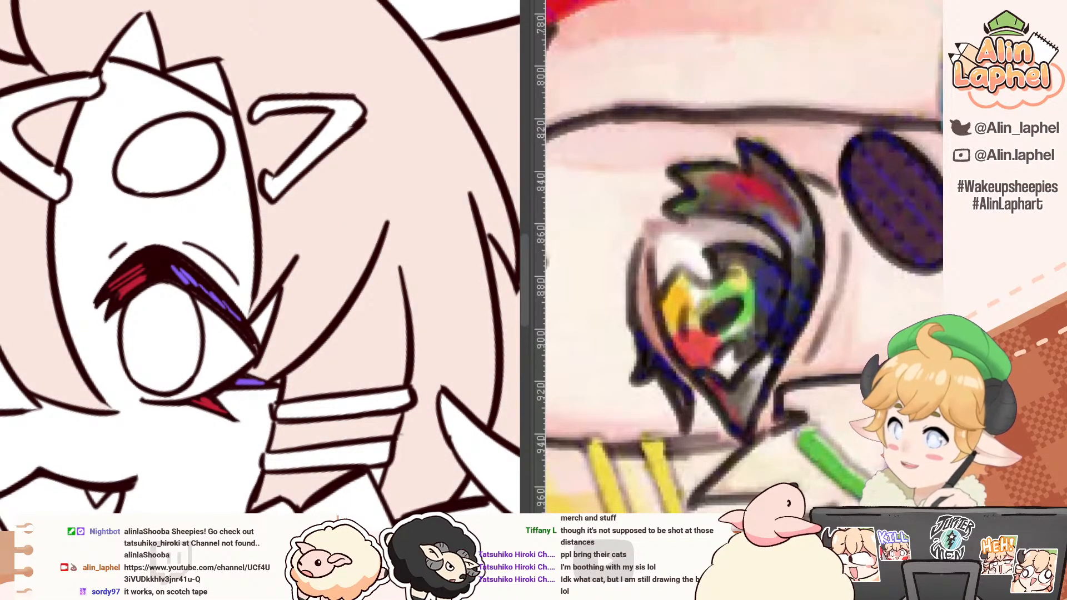
Step: Fill the face around the open eye with a pale peach skin tone
click(87, 263)
key(ctrl+z)
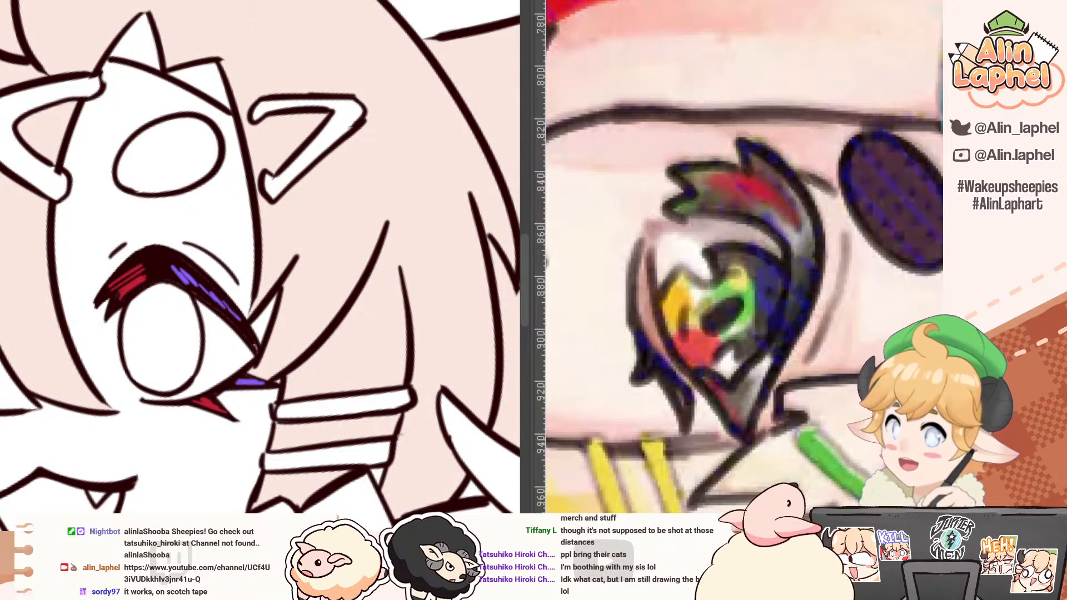
click(136, 203)
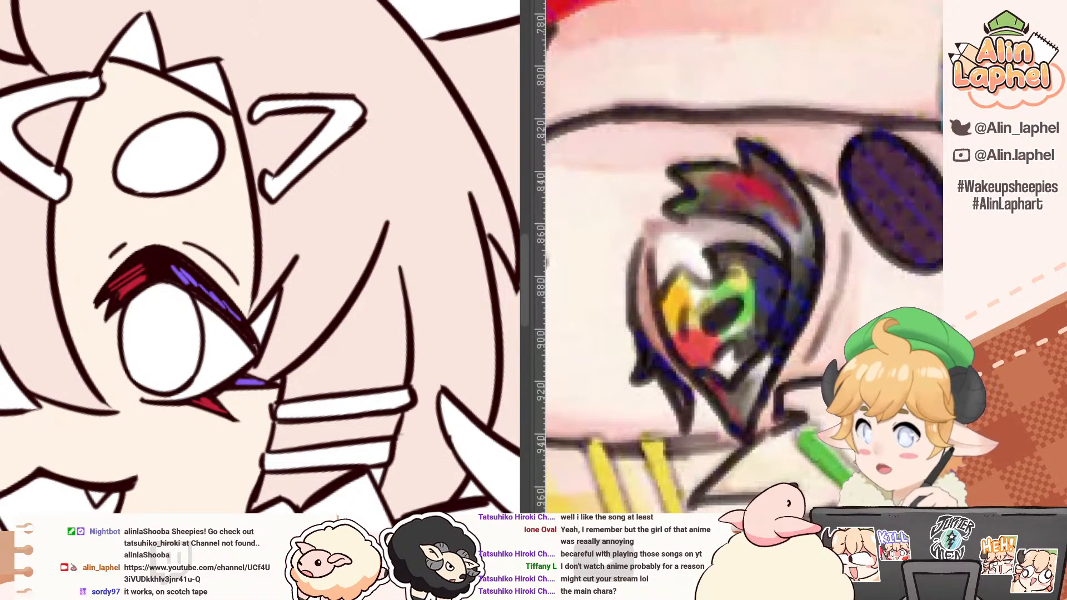
Step: Lay in light grey for the eye white around the iris, outlining its open inner side and filling the rest
drag(333, 208, 289, 218)
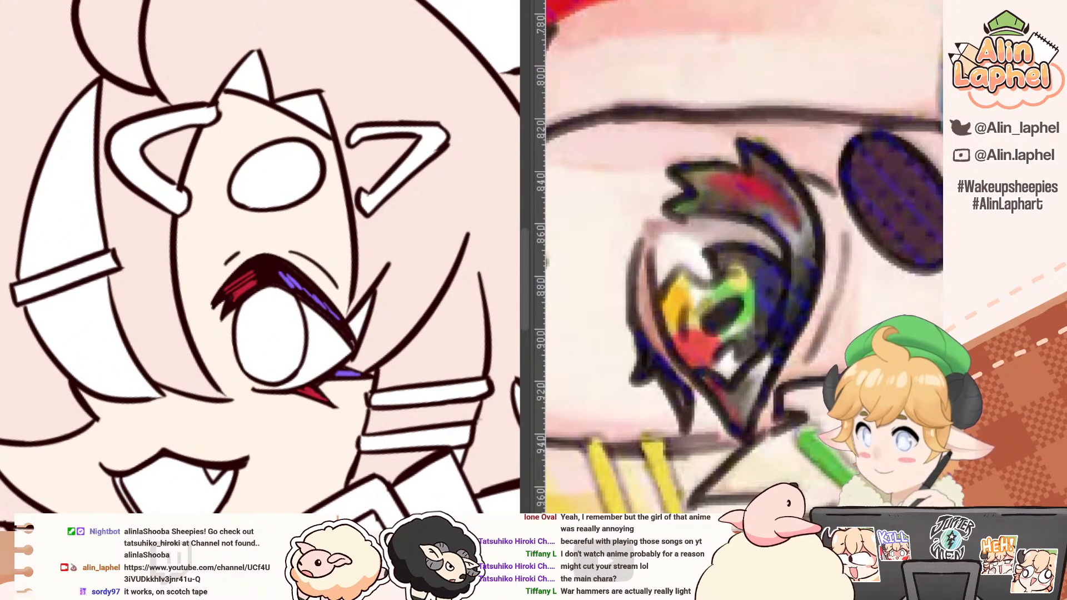
drag(248, 191, 145, 104)
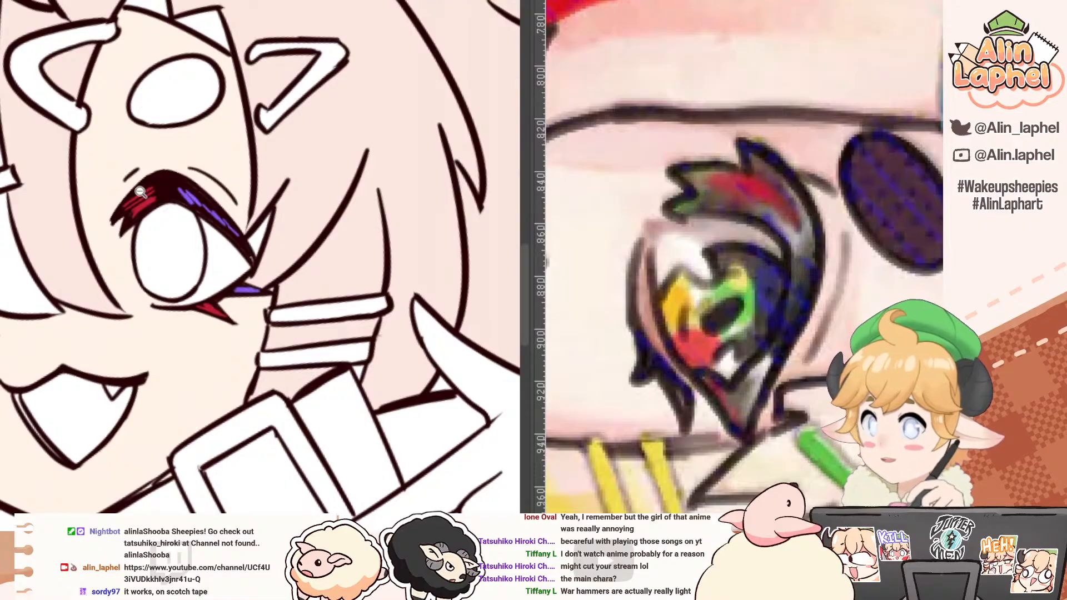
drag(137, 197, 145, 198)
drag(145, 198, 153, 168)
mouse_move(95, 241)
mouse_down()
mouse_move(119, 252)
mouse_move(218, 421)
mouse_up()
key(b)
mouse_move(196, 366)
mouse_down()
mouse_move(225, 427)
mouse_move(258, 433)
mouse_up()
key(g)
click(356, 385)
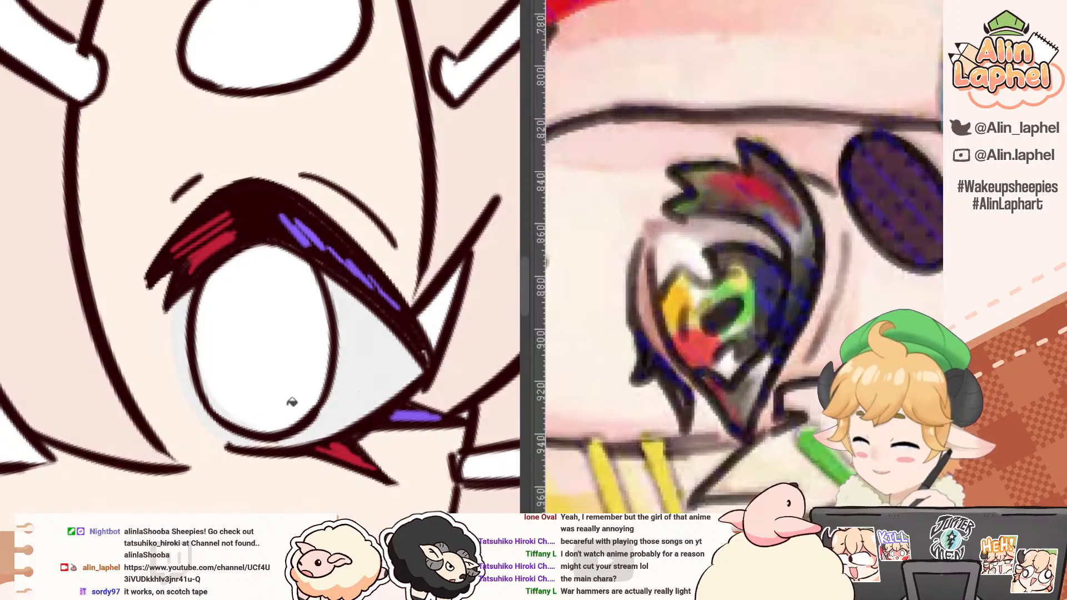
Step: Paint a darker grey shadow on the eye white beneath the upper lashes on both sides of the iris
key(b)
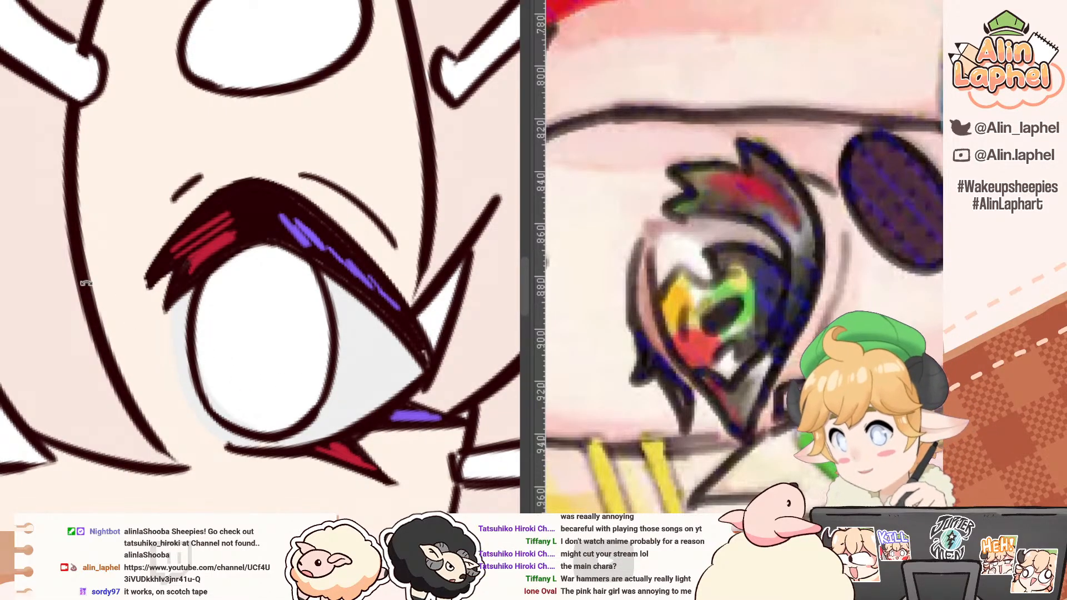
drag(59, 309, 266, 144)
drag(112, 210, 58, 248)
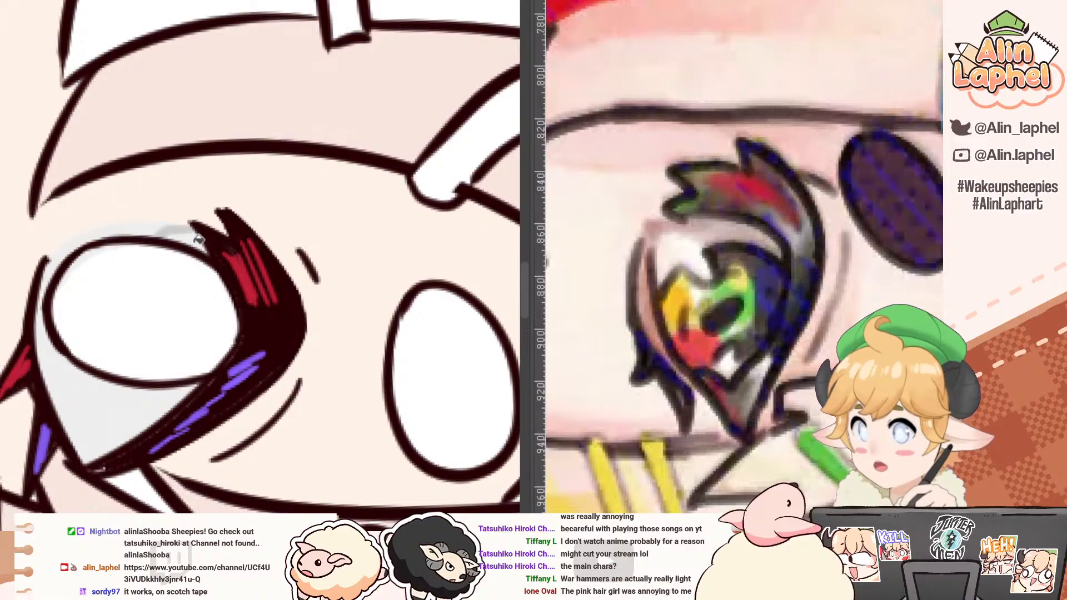
mouse_move(131, 393)
mouse_down()
mouse_move(95, 441)
mouse_move(178, 417)
mouse_up()
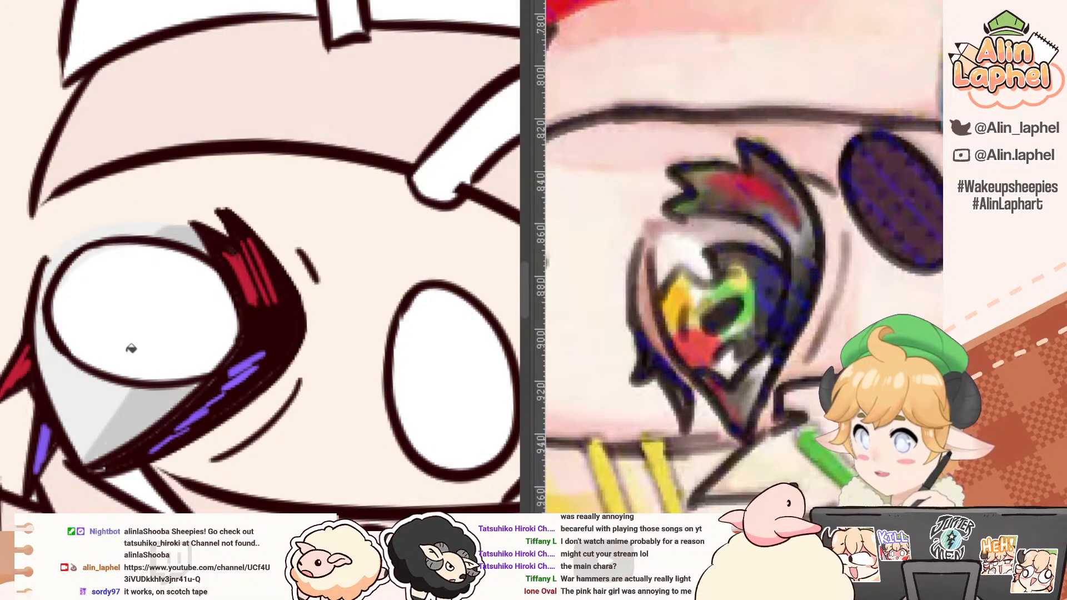
Step: Fill the iris with green based on the reference eye
drag(29, 232, 110, 377)
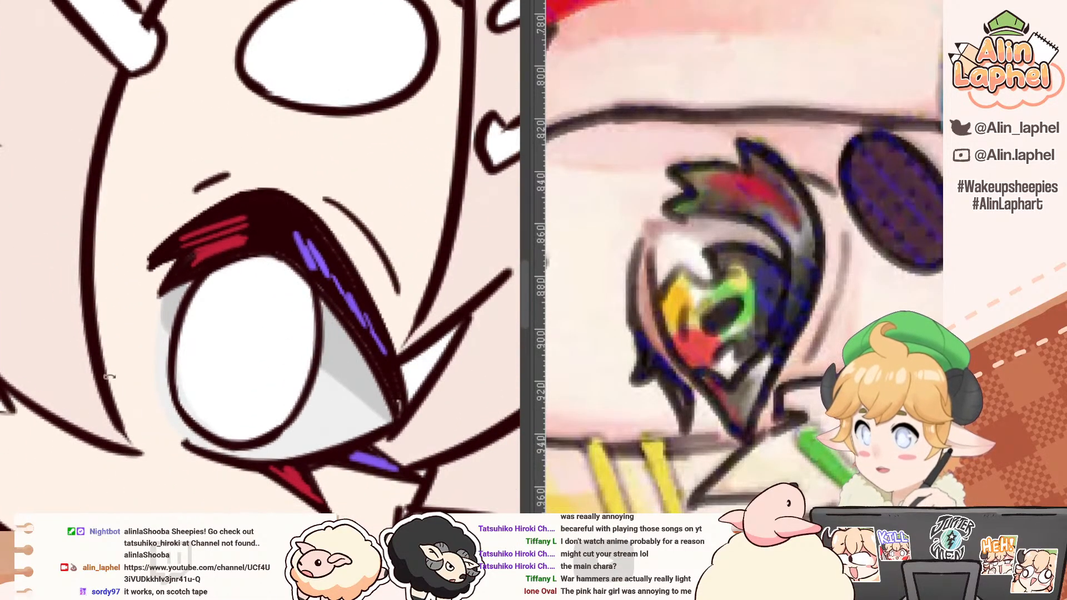
alt+click(725, 294)
click(228, 296)
drag(196, 269, 225, 221)
mouse_move(94, 248)
mouse_down()
mouse_move(73, 272)
mouse_move(167, 447)
mouse_up()
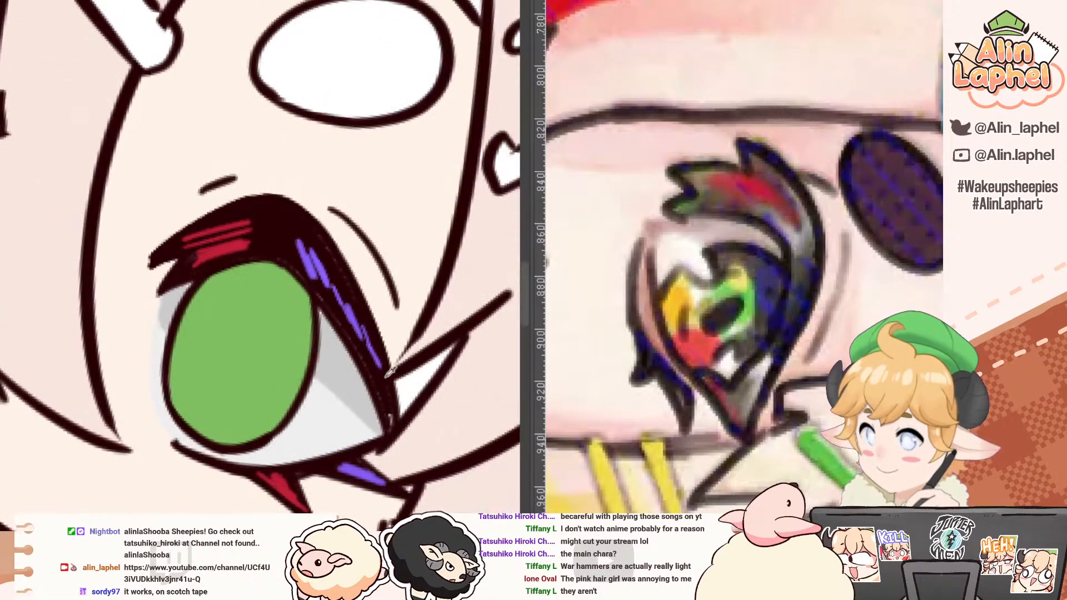
alt+click(678, 294)
mouse_move(178, 384)
mouse_down()
mouse_move(205, 402)
mouse_move(208, 423)
mouse_move(180, 359)
mouse_move(196, 384)
mouse_up()
key(ctrl+z)
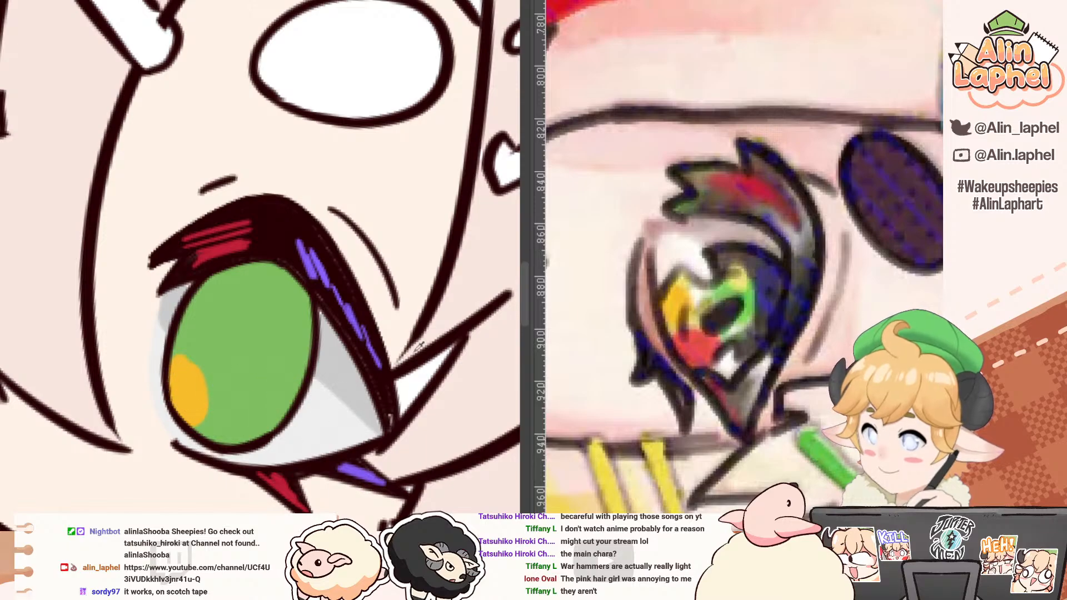
key(ctrl+z)
Step: Paint two near-white oval highlights on opposite sides of the green iris
alt+click(699, 295)
drag(186, 339, 197, 325)
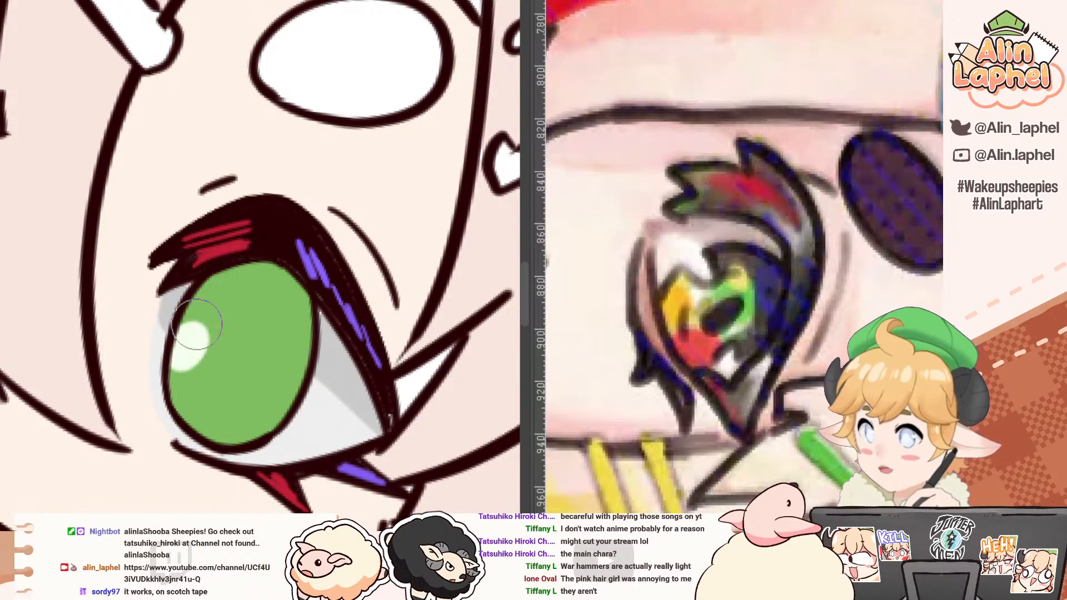
drag(292, 374, 298, 365)
Step: Paint an orange spot and a larger red spot along the lower edge of the iris
alt+click(676, 293)
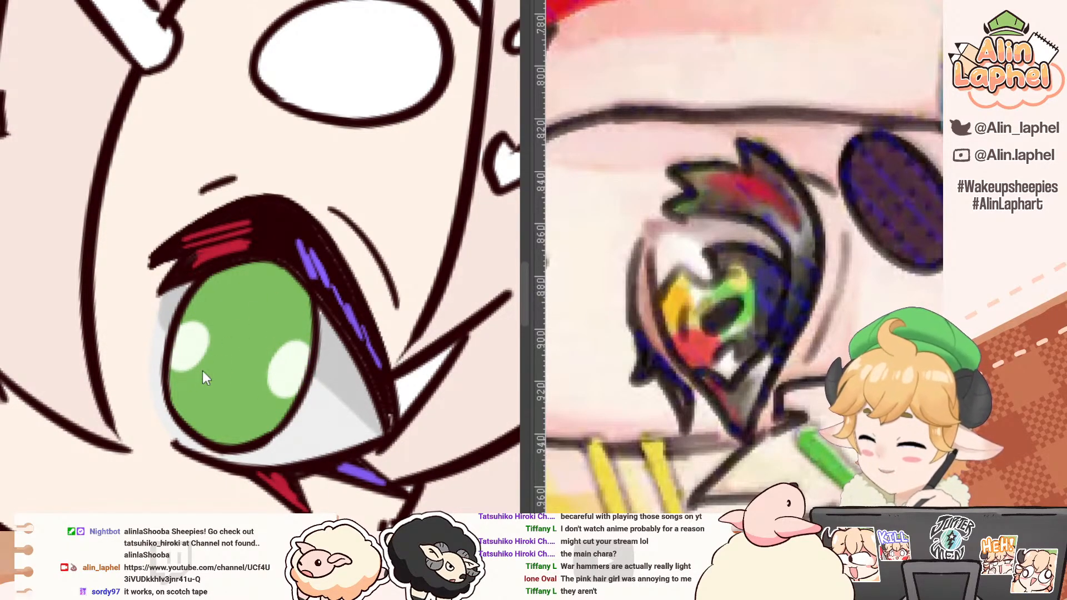
drag(183, 385, 202, 404)
alt+click(697, 347)
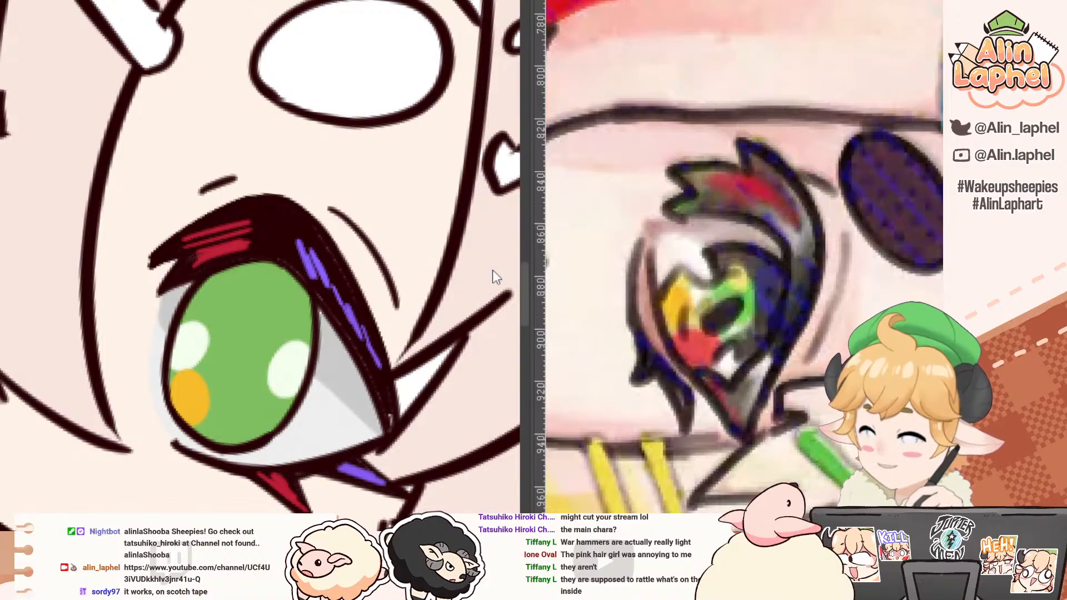
mouse_move(110, 304)
mouse_down()
mouse_move(84, 381)
mouse_move(104, 384)
mouse_up()
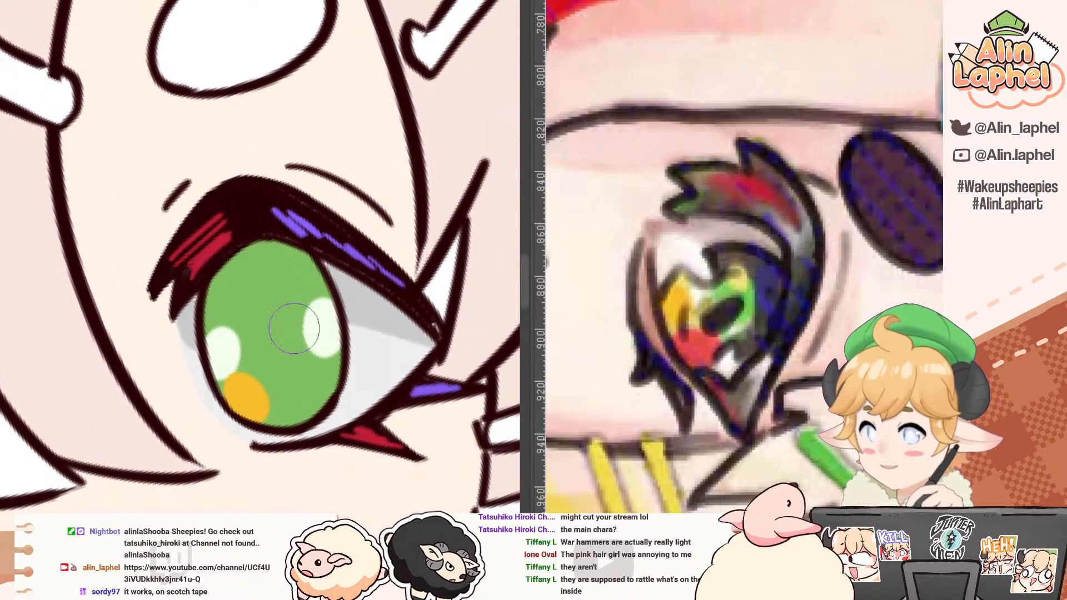
mouse_move(300, 366)
mouse_down()
mouse_move(332, 371)
mouse_move(326, 393)
mouse_move(313, 382)
mouse_move(308, 409)
mouse_up()
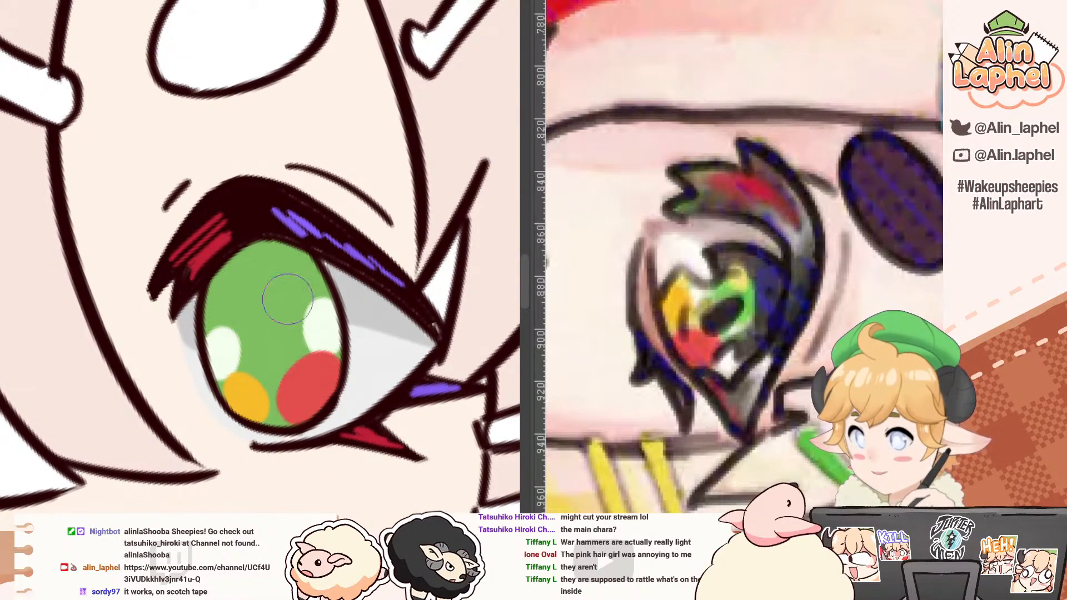
Step: Paint a pale yellow band across the iris beneath the upper lashes and hatch thinner yellow strokes below it
drag(287, 300, 284, 336)
alt+click(738, 284)
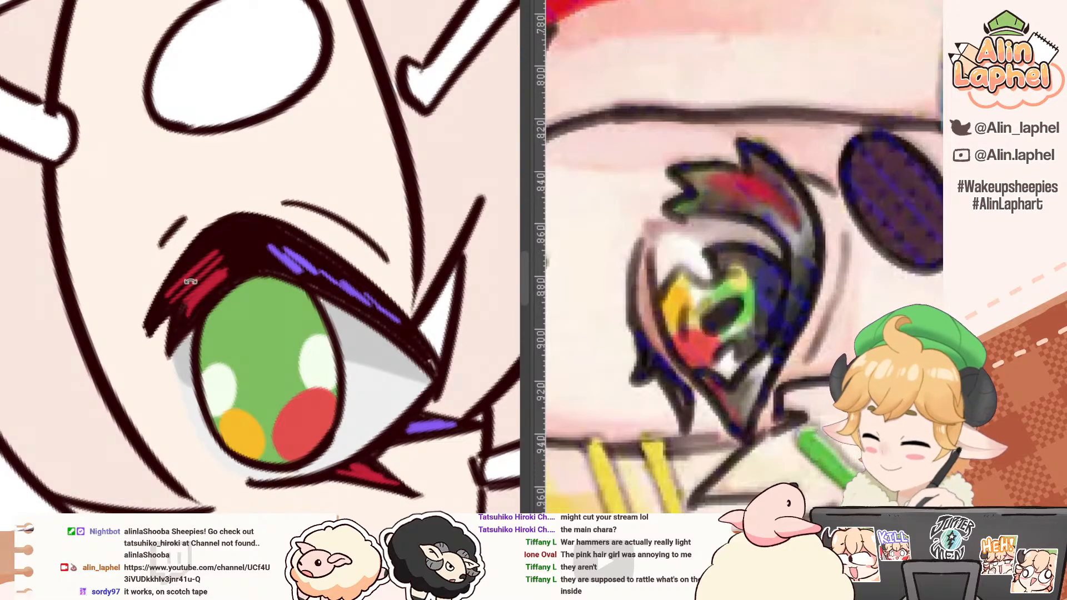
mouse_move(191, 281)
mouse_down()
mouse_move(284, 166)
mouse_move(255, 166)
mouse_up()
drag(194, 230, 178, 307)
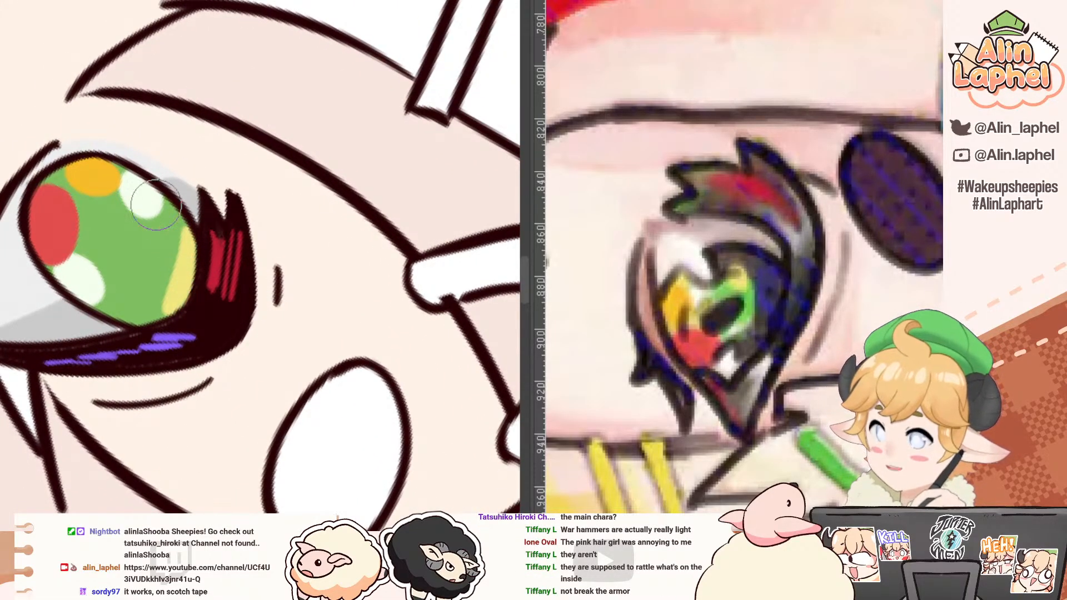
key(bracketleft)
key(bracketleft)
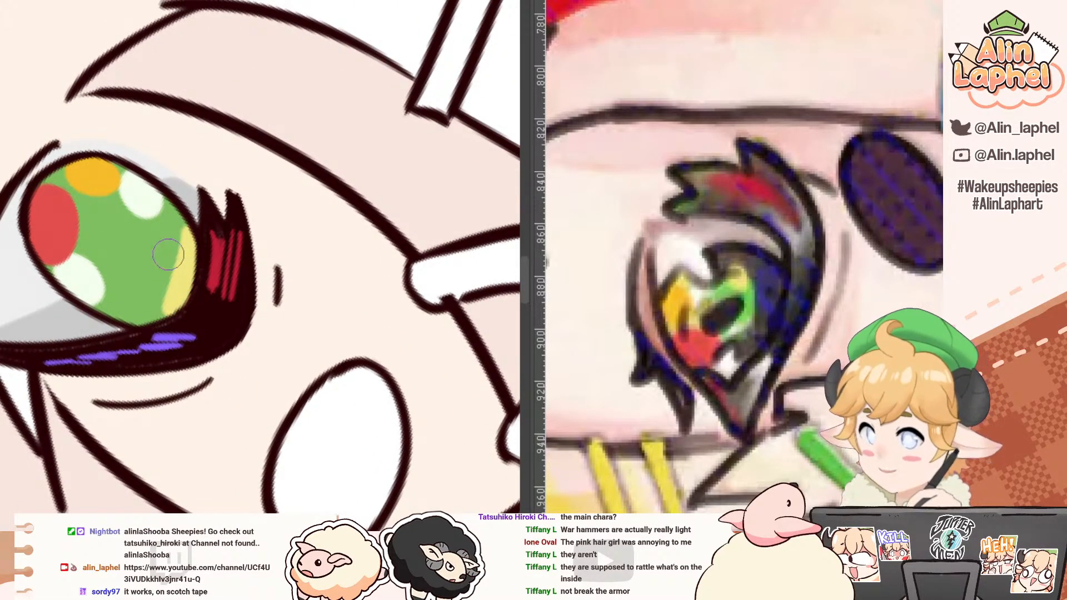
drag(168, 243, 147, 317)
drag(155, 274, 143, 300)
Step: Add thin near-white strokes on the green beside the iris's outer highlight
mouse_move(99, 222)
mouse_down()
mouse_move(42, 304)
mouse_move(253, 409)
mouse_move(270, 372)
mouse_move(292, 392)
mouse_move(260, 395)
mouse_up()
alt+click(264, 377)
key(ctrl+z)
alt+click(278, 391)
drag(260, 393, 255, 409)
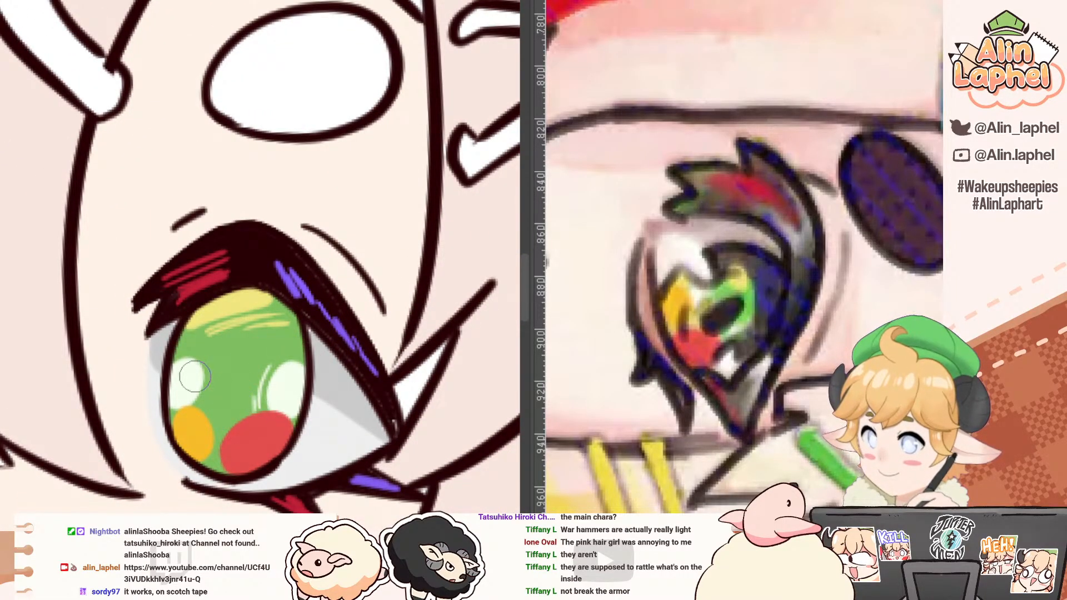
Step: Draw thin curved accent strokes around the iris's inner highlight and its orange and red spots
mouse_move(208, 364)
mouse_down()
mouse_move(193, 403)
mouse_move(88, 331)
mouse_move(95, 325)
mouse_move(87, 358)
mouse_up()
alt+click(80, 341)
mouse_move(62, 325)
mouse_down()
mouse_move(47, 388)
mouse_move(95, 439)
mouse_up()
mouse_move(178, 424)
mouse_down()
mouse_move(146, 452)
mouse_move(185, 424)
mouse_move(148, 446)
mouse_move(180, 411)
mouse_move(145, 449)
mouse_move(191, 422)
mouse_move(156, 434)
mouse_move(119, 214)
mouse_move(59, 311)
mouse_up()
alt+click(174, 433)
drag(72, 276, 58, 324)
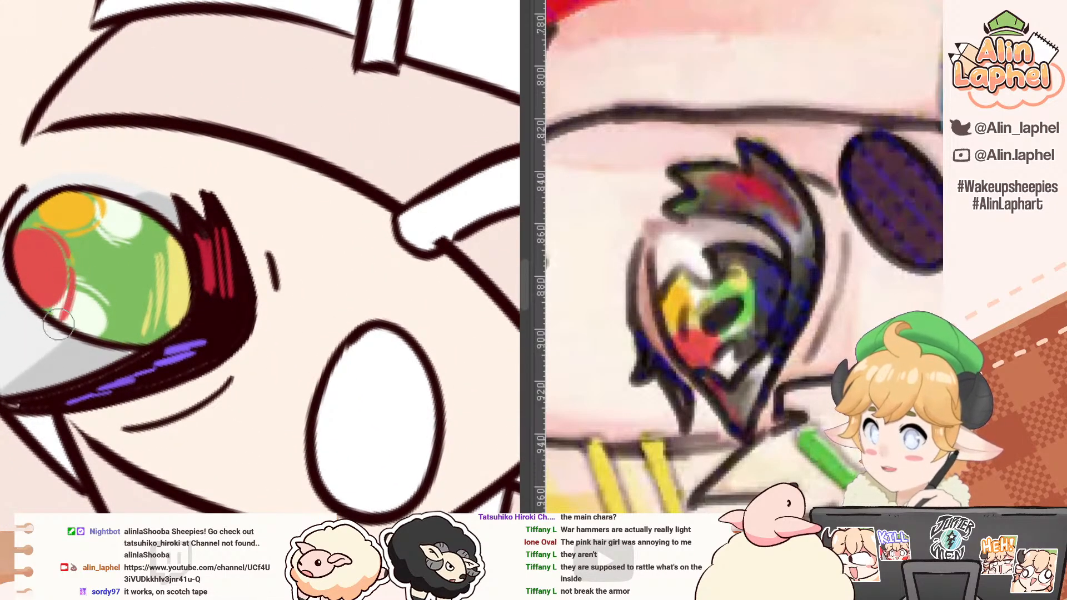
Step: Paint a dark oval pupil in the centre of the green iris
key(ctrl+z)
scroll(56, 235, down, 2)
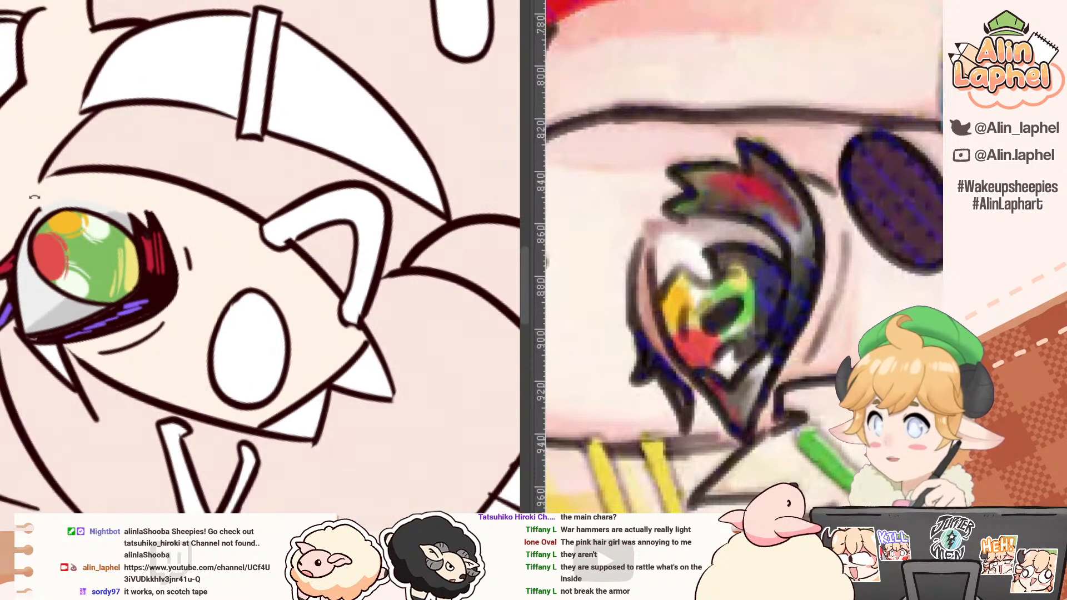
drag(35, 197, 191, 457)
drag(131, 183, 99, 249)
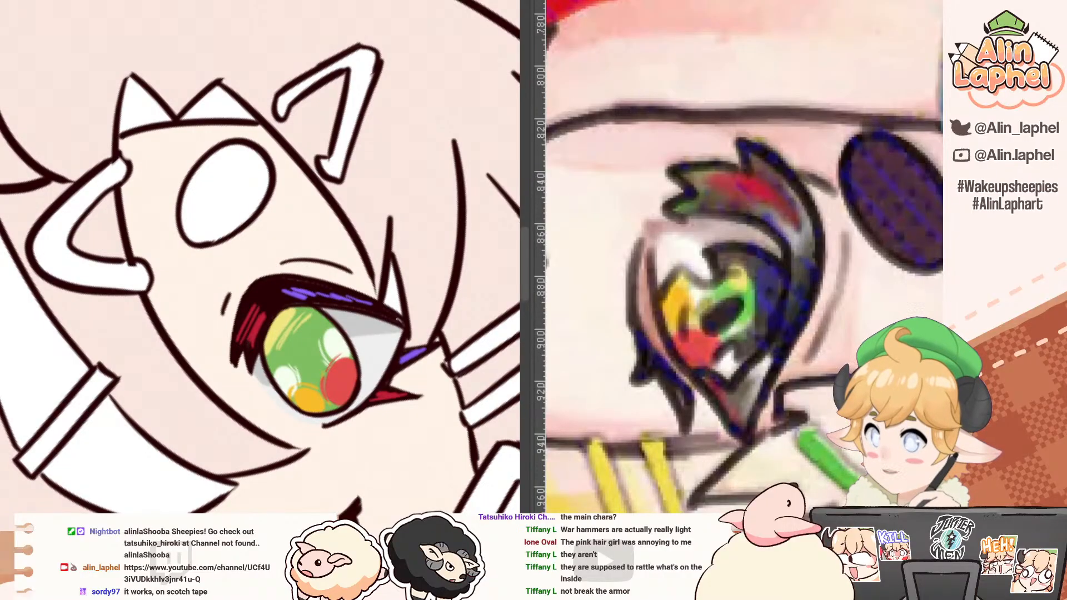
mouse_move(184, 411)
mouse_down()
mouse_move(79, 254)
mouse_move(102, 316)
mouse_up()
scroll(184, 331, up, 3)
alt+click(246, 333)
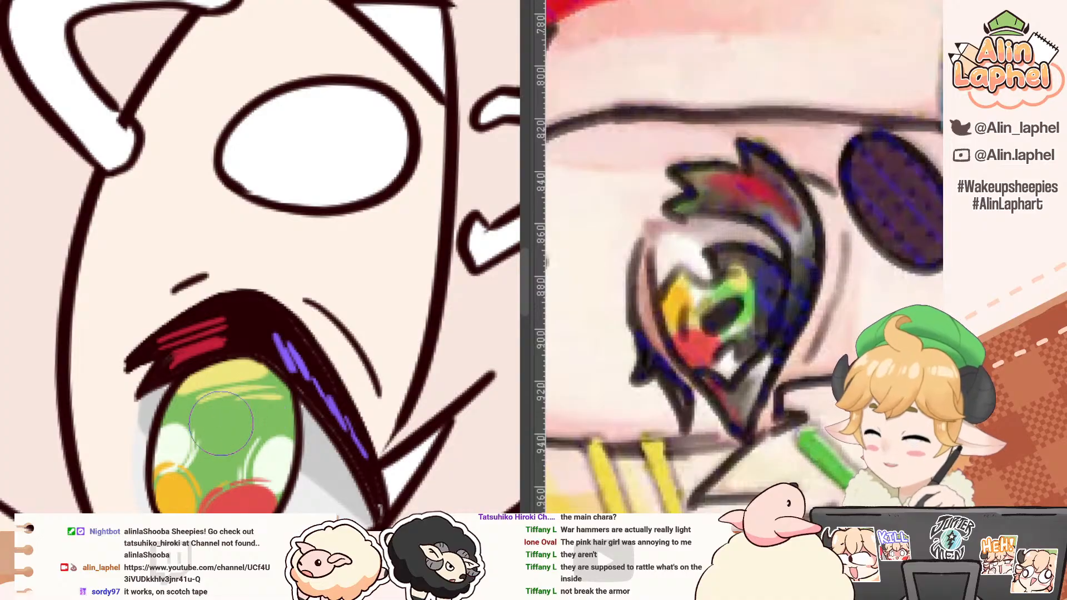
mouse_move(219, 447)
mouse_down()
mouse_move(224, 416)
mouse_move(229, 456)
mouse_move(208, 450)
mouse_move(223, 444)
mouse_move(225, 422)
mouse_move(231, 440)
mouse_move(211, 471)
mouse_move(223, 427)
mouse_up()
key(ctrl+z)
drag(181, 381, 160, 301)
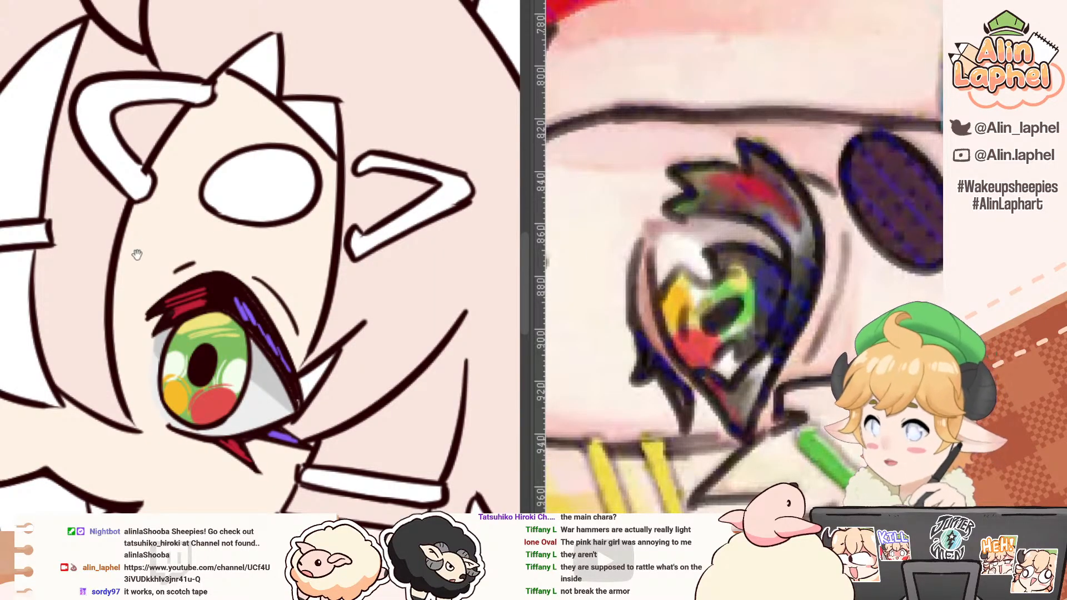
Step: Add bright white highlight spots with a smaller brush around the iris edges, overlapping its softer highlights
drag(209, 185, 83, 234)
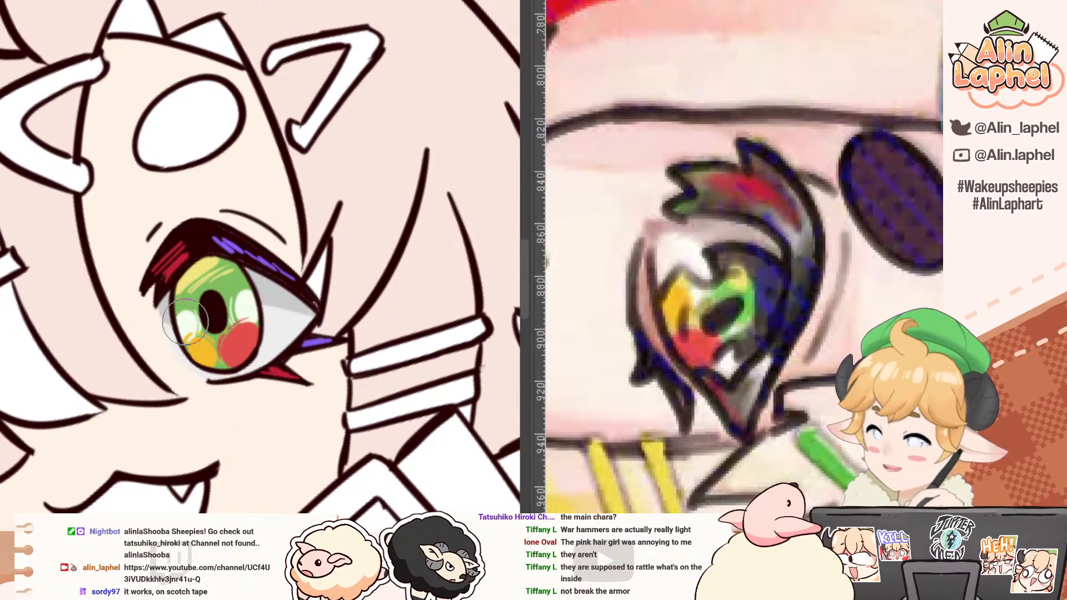
mouse_move(179, 294)
mouse_down()
mouse_move(180, 305)
mouse_move(179, 285)
mouse_up()
key(ctrl+z)
mouse_move(104, 332)
mouse_down()
mouse_move(159, 183)
mouse_move(195, 201)
mouse_move(188, 223)
mouse_up()
key([)
drag(178, 301, 172, 319)
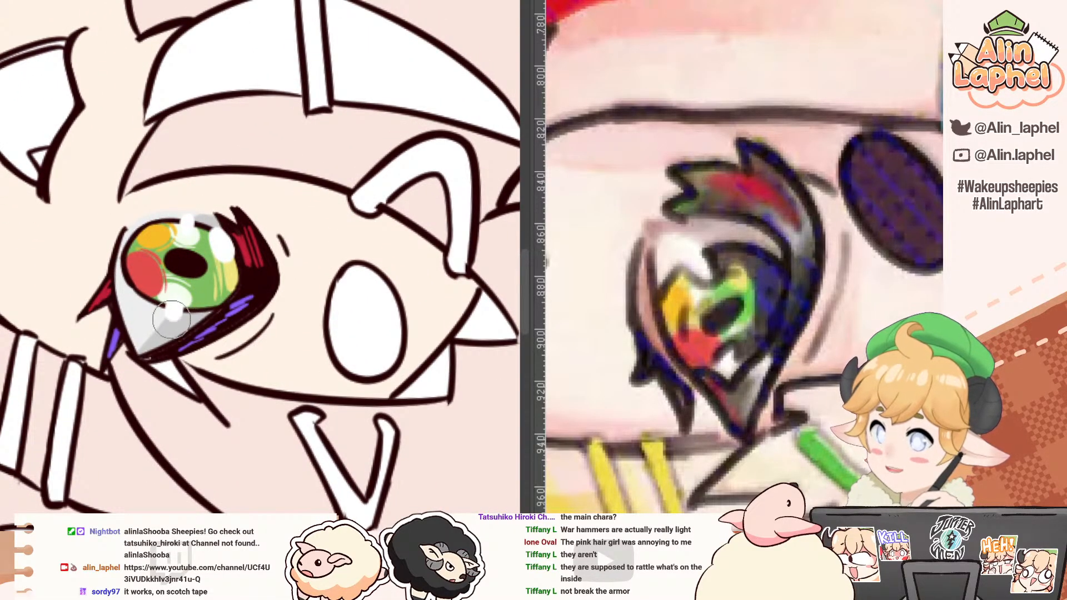
mouse_move(141, 142)
mouse_down()
mouse_move(94, 292)
mouse_move(73, 225)
mouse_up()
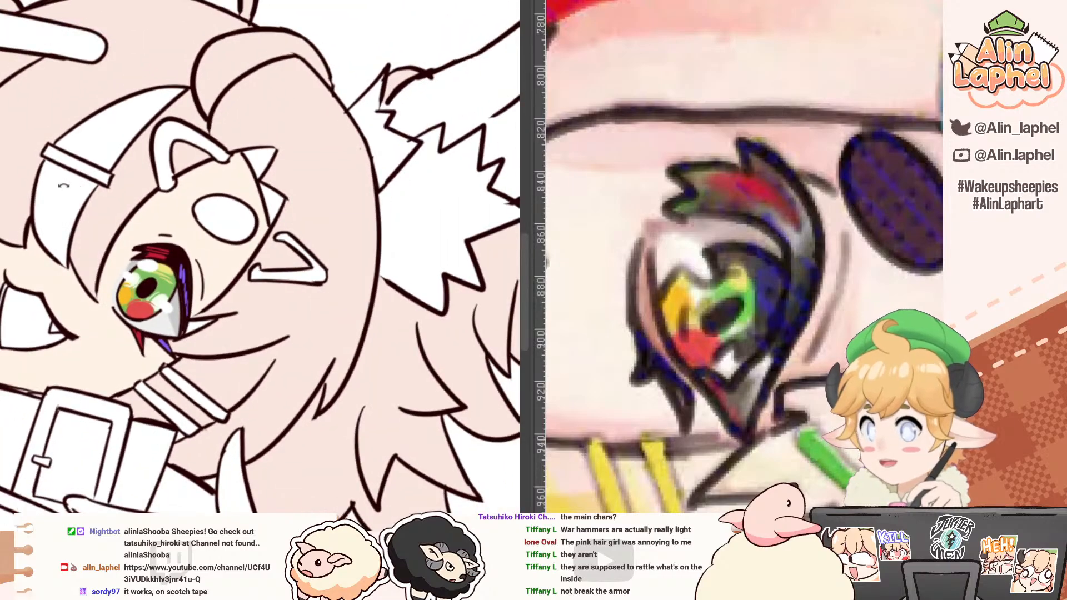
drag(64, 186, 92, 229)
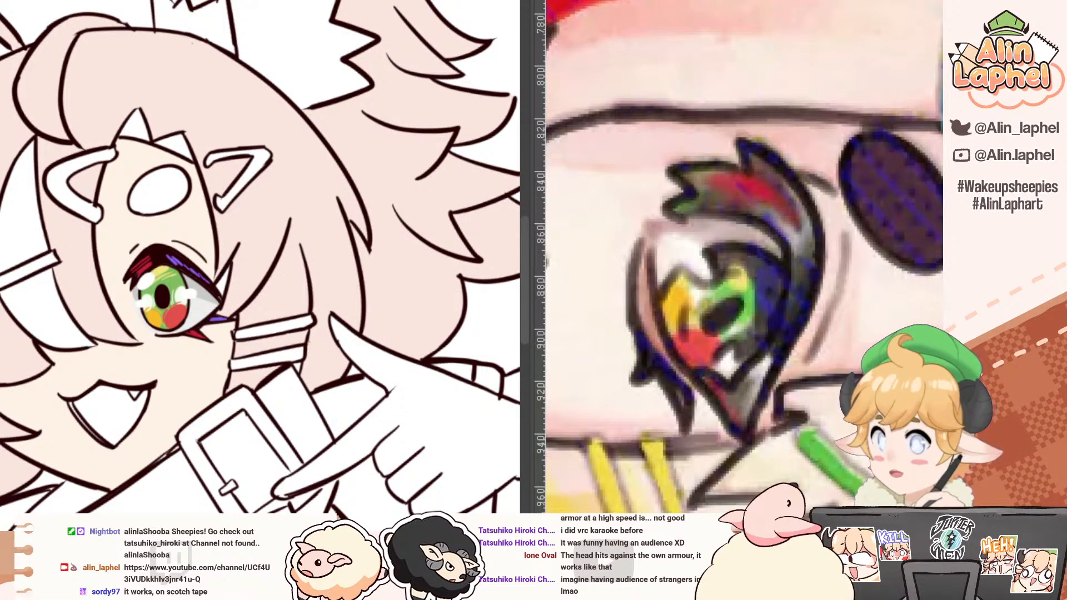
Step: Compare with the rough colour sketch, then fill the oval eyebrow above the open eye with the dark line-art brown
key(ctrl+Tab)
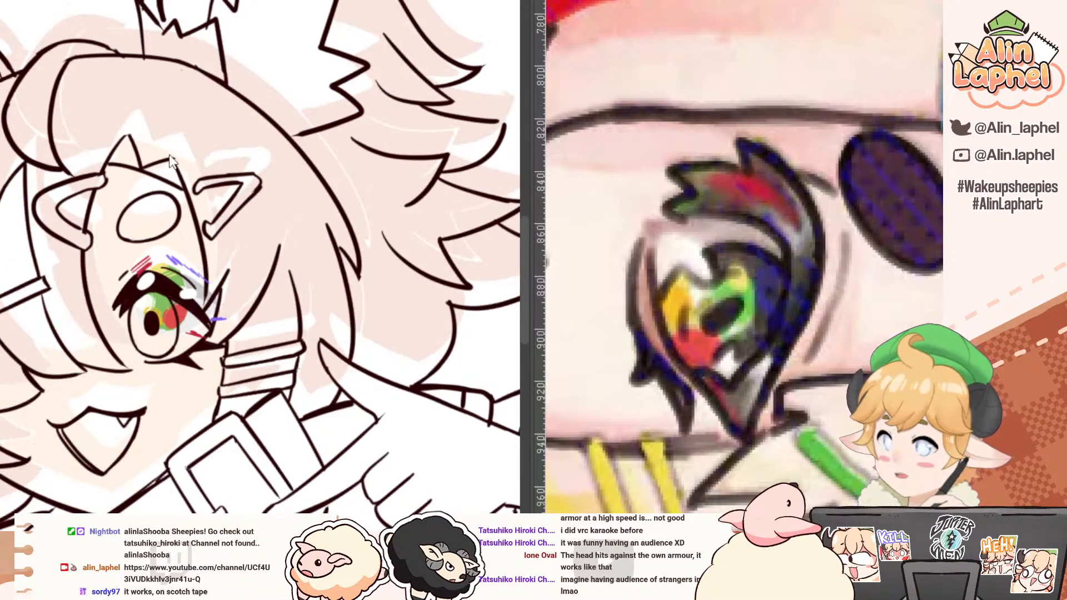
key(ctrl+Tab)
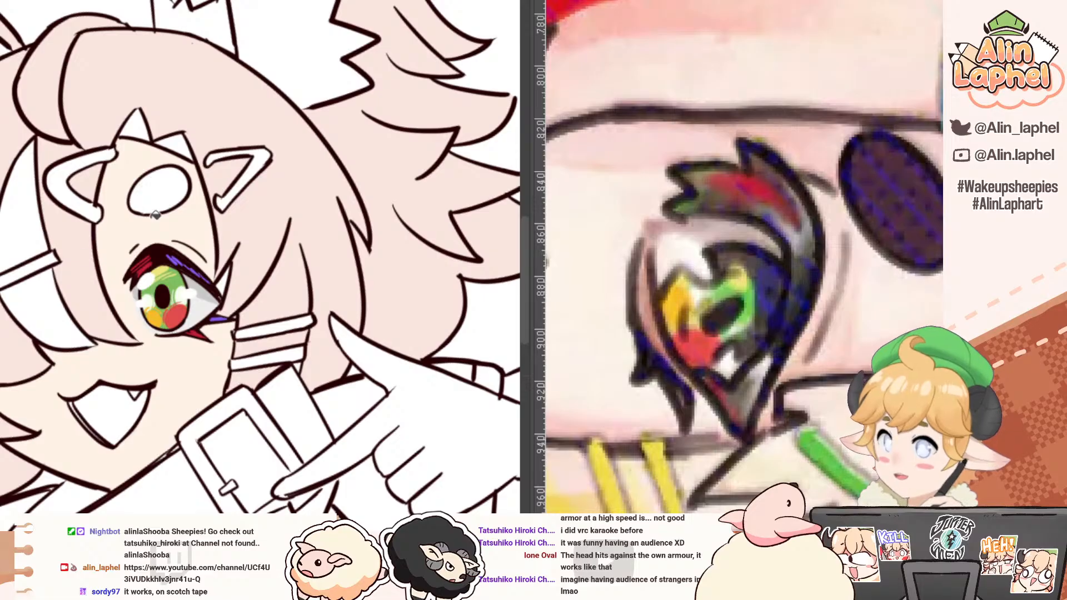
click(165, 192)
drag(162, 164, 171, 242)
mouse_move(113, 204)
mouse_down()
mouse_move(228, 226)
mouse_move(120, 314)
mouse_up()
drag(122, 221, 146, 210)
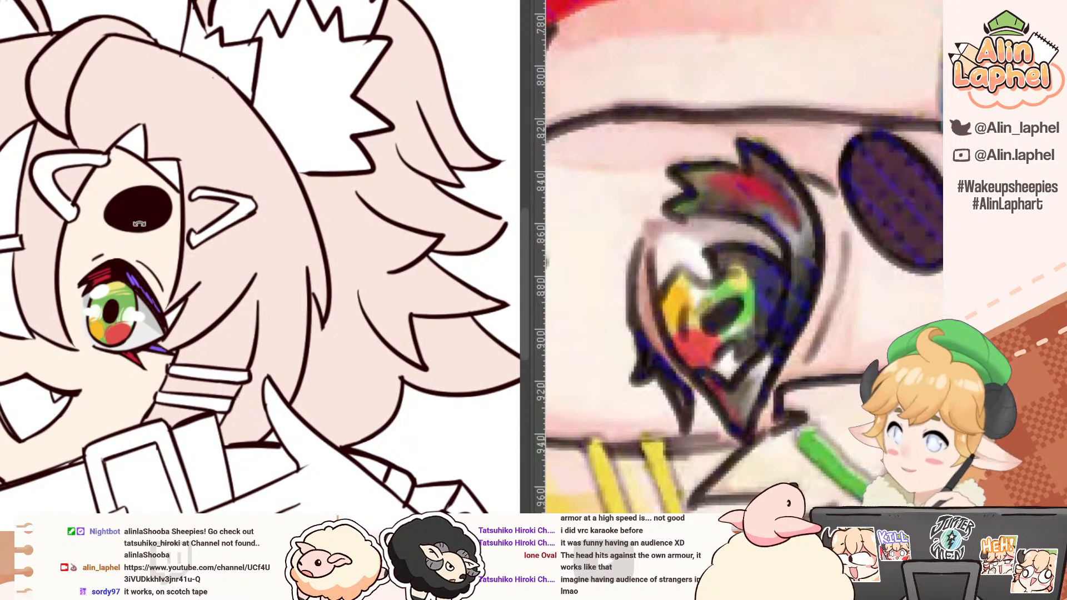
click(142, 209)
drag(44, 136, 82, 95)
drag(66, 157, 20, 154)
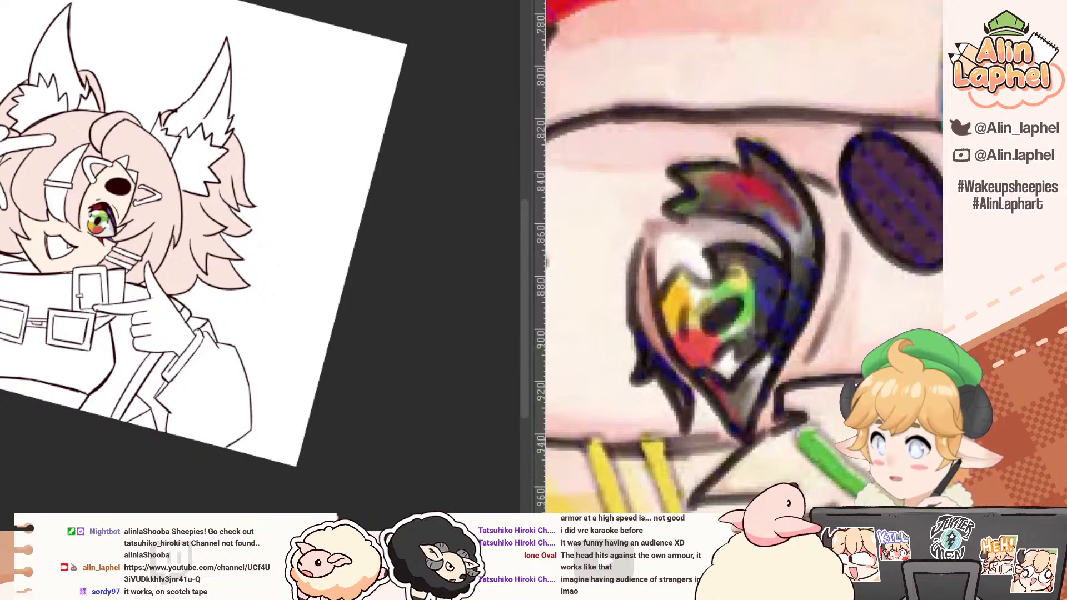
Step: Paint a pink shadow band on the skin along the upper lashes and eyelid crease of the open eye
drag(105, 184, 245, 242)
drag(224, 174, 299, 157)
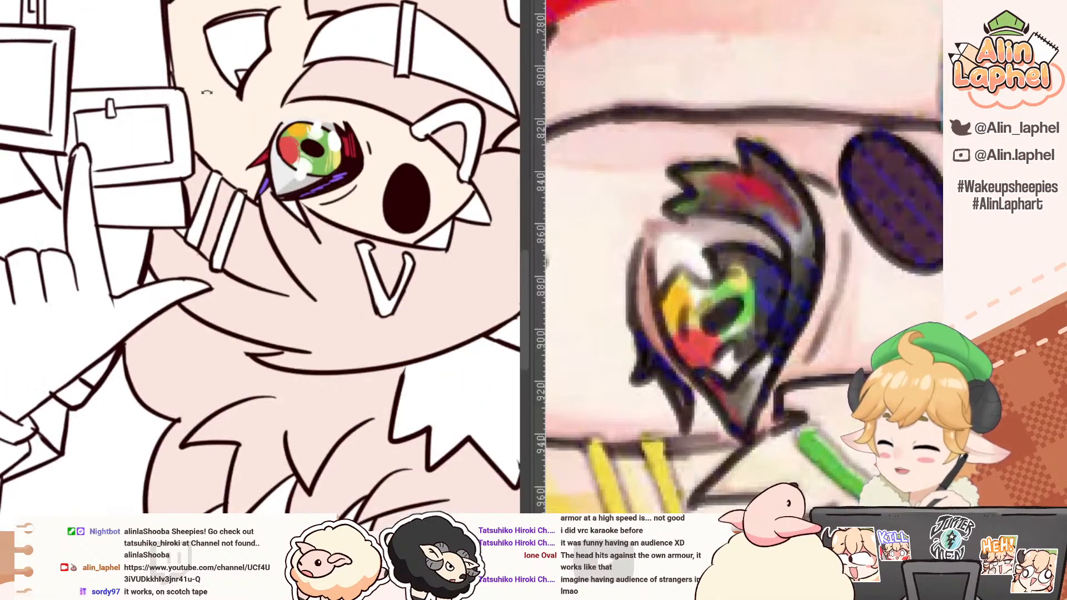
drag(207, 92, 117, 139)
drag(189, 167, 140, 283)
mouse_move(240, 231)
mouse_down()
mouse_move(279, 210)
mouse_move(203, 272)
mouse_move(224, 243)
mouse_up()
key(ctrl+z)
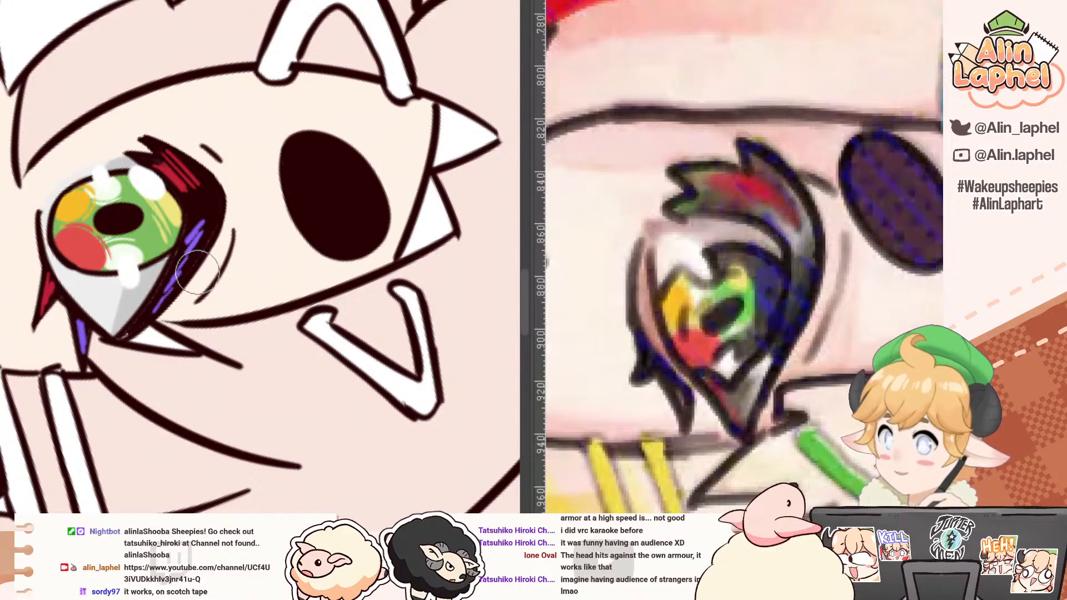
drag(181, 308, 225, 217)
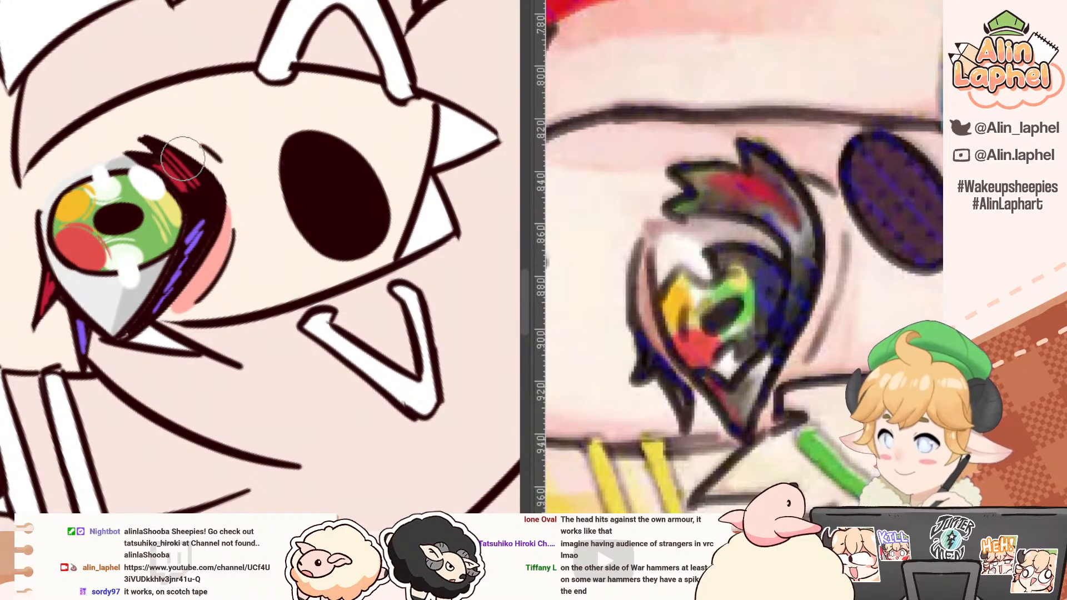
mouse_move(184, 158)
mouse_down()
mouse_move(209, 220)
mouse_move(199, 165)
mouse_move(195, 255)
mouse_up()
drag(95, 133, 74, 221)
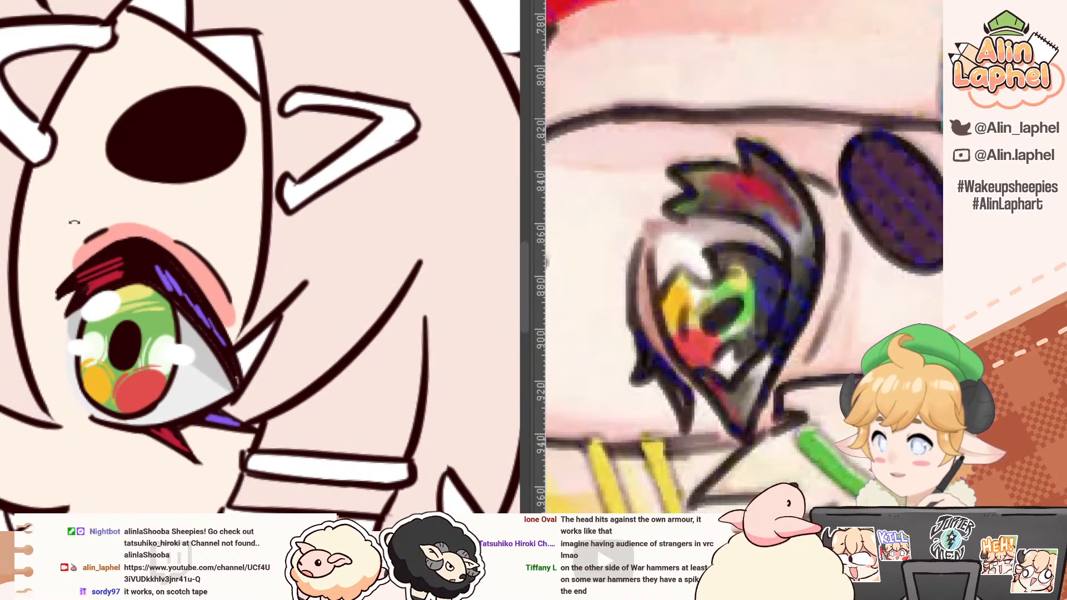
drag(31, 185, 33, 149)
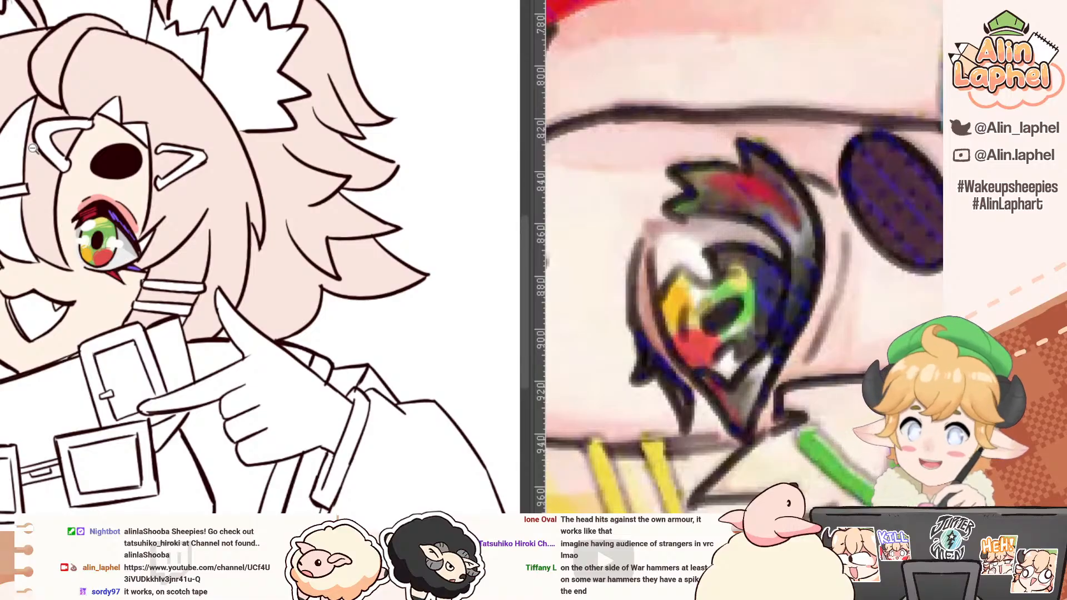
Step: Paint a narrow pink shadow on the skin along the fringe edge on the inner side of the open eye
drag(59, 215, 63, 133)
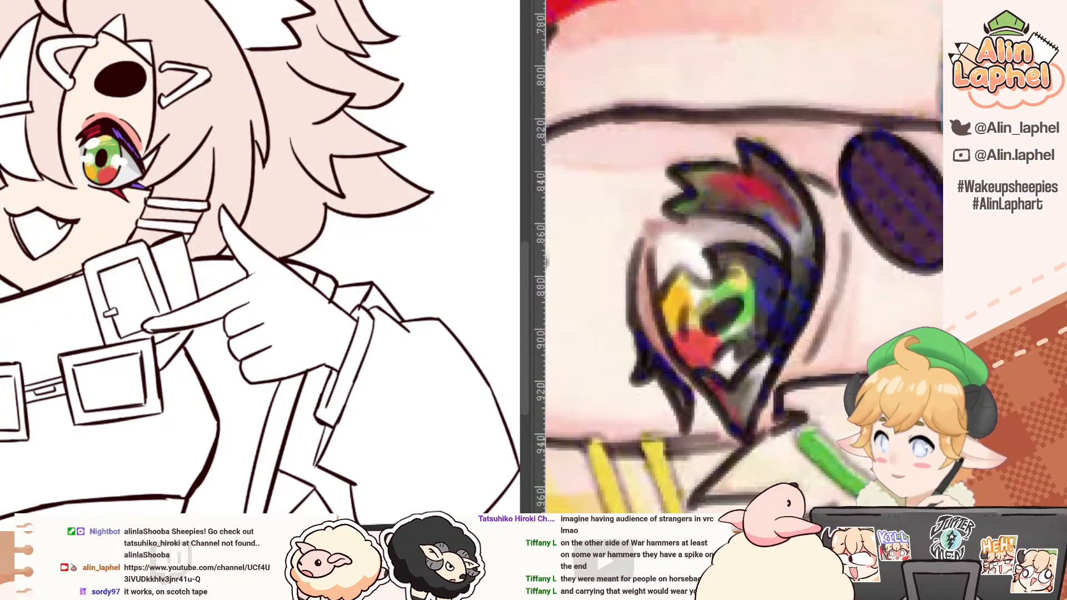
drag(21, 173, 60, 243)
drag(95, 209, 85, 256)
drag(87, 258, 116, 305)
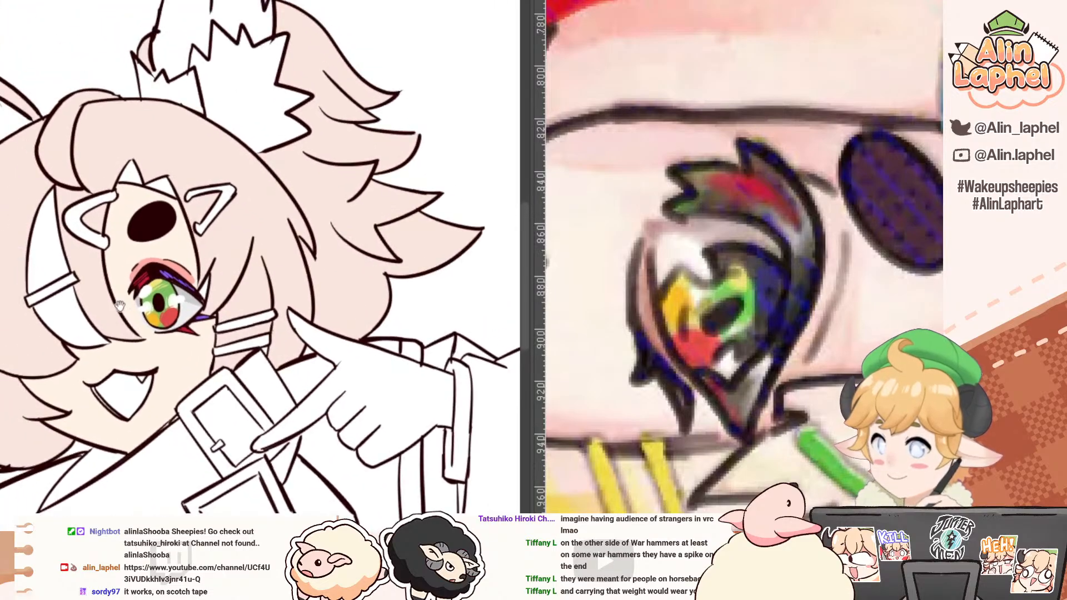
scroll(644, 303, down, 4)
scroll(128, 175, up, 2)
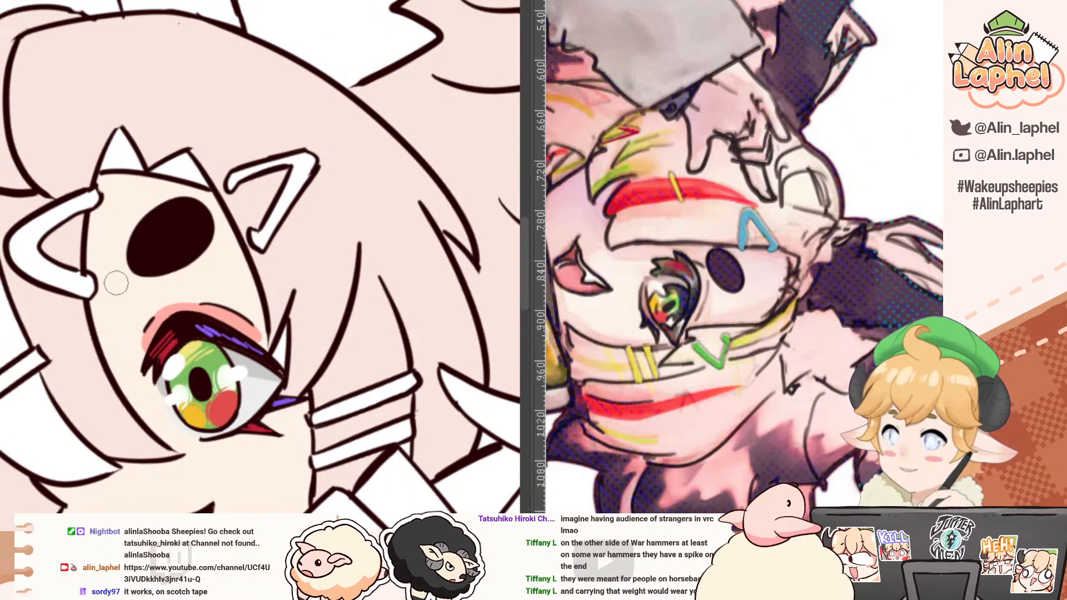
key(ctrl+z)
mouse_move(113, 177)
mouse_down()
mouse_move(96, 263)
mouse_move(104, 182)
mouse_move(98, 190)
mouse_move(93, 256)
mouse_up()
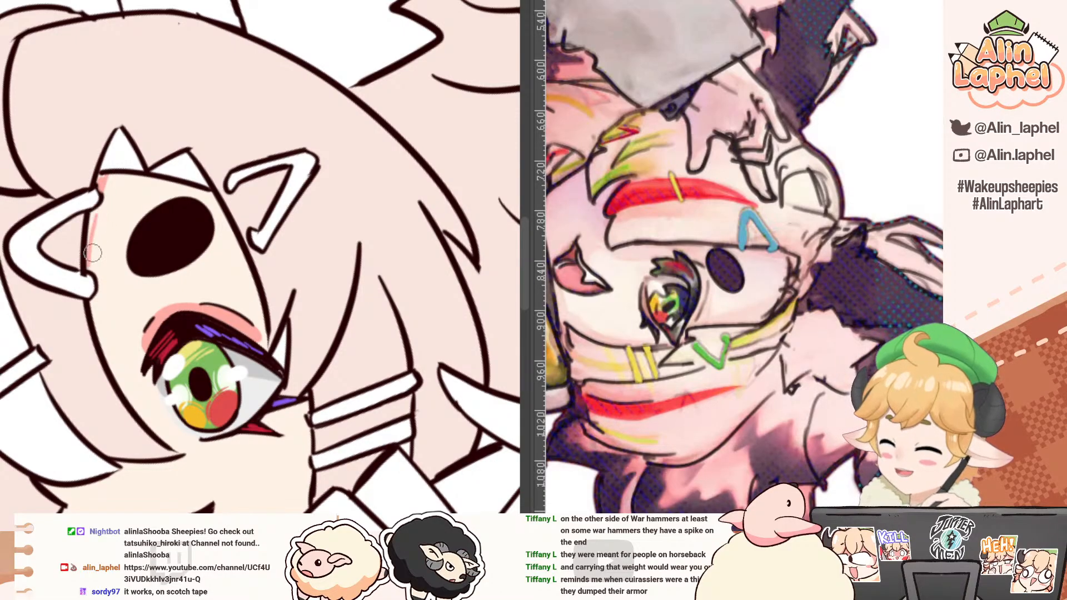
mouse_move(97, 210)
mouse_down()
mouse_move(97, 305)
mouse_move(152, 437)
mouse_up()
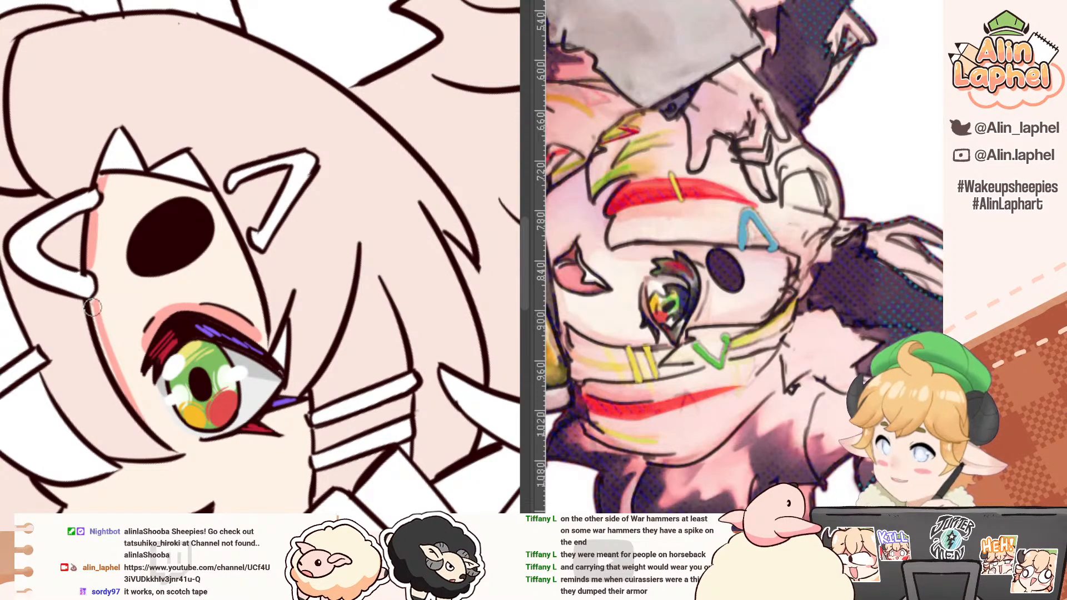
mouse_move(94, 306)
mouse_down()
mouse_move(148, 412)
mouse_move(136, 401)
mouse_up()
drag(113, 360, 182, 454)
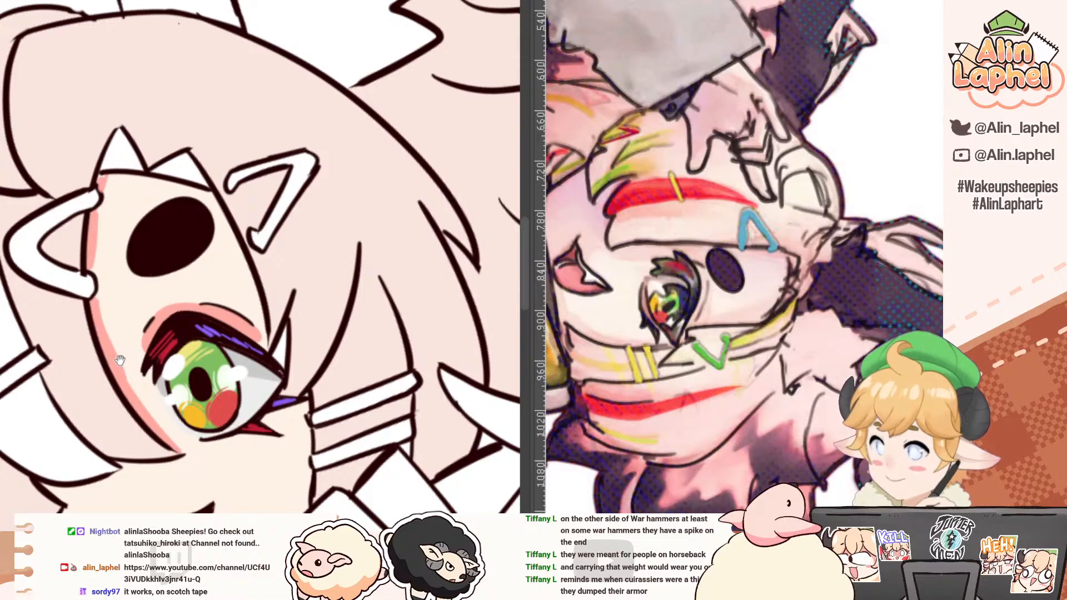
drag(120, 361, 62, 322)
Step: Fill the small gap beside the eye's outer corner with pink and paint a pink shadow along the forehead's outer hair edge
key(g)
click(229, 301)
key(b)
mouse_move(106, 144)
mouse_down()
mouse_move(150, 115)
mouse_move(200, 278)
mouse_up()
key(ctrl+z)
drag(187, 136, 198, 310)
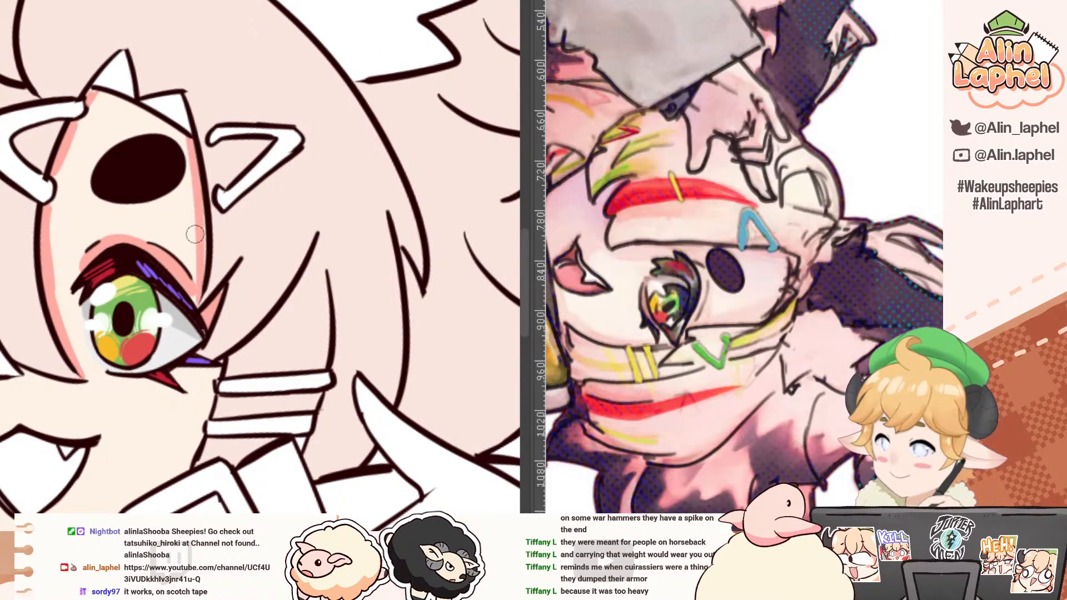
Step: Paint a narrow pink shadow down the cheek beside the striped hair clips
drag(131, 343, 135, 181)
drag(76, 329, 81, 300)
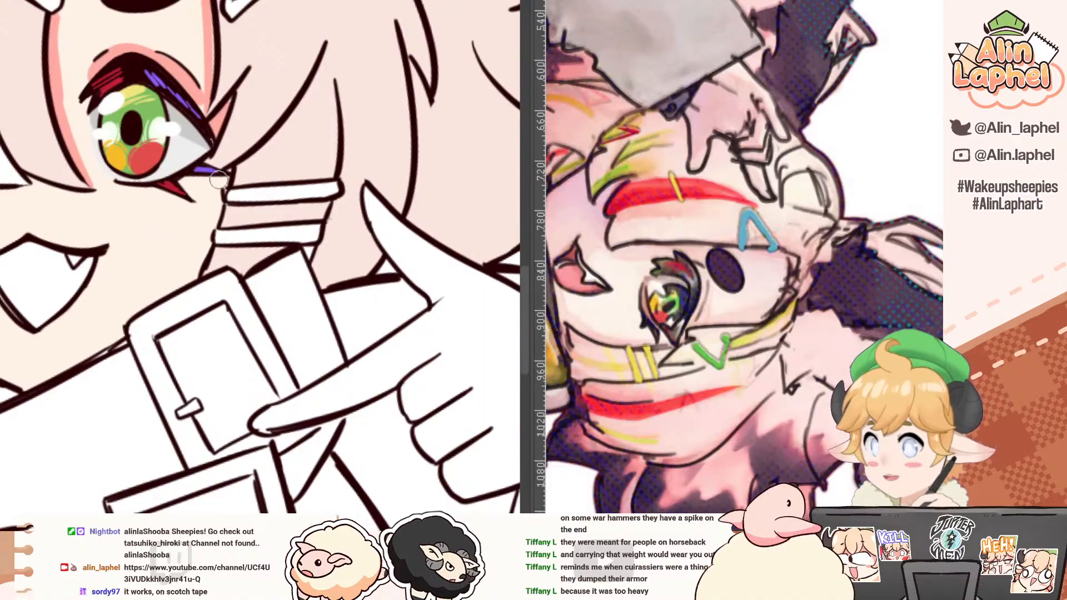
drag(226, 185, 184, 295)
key(e)
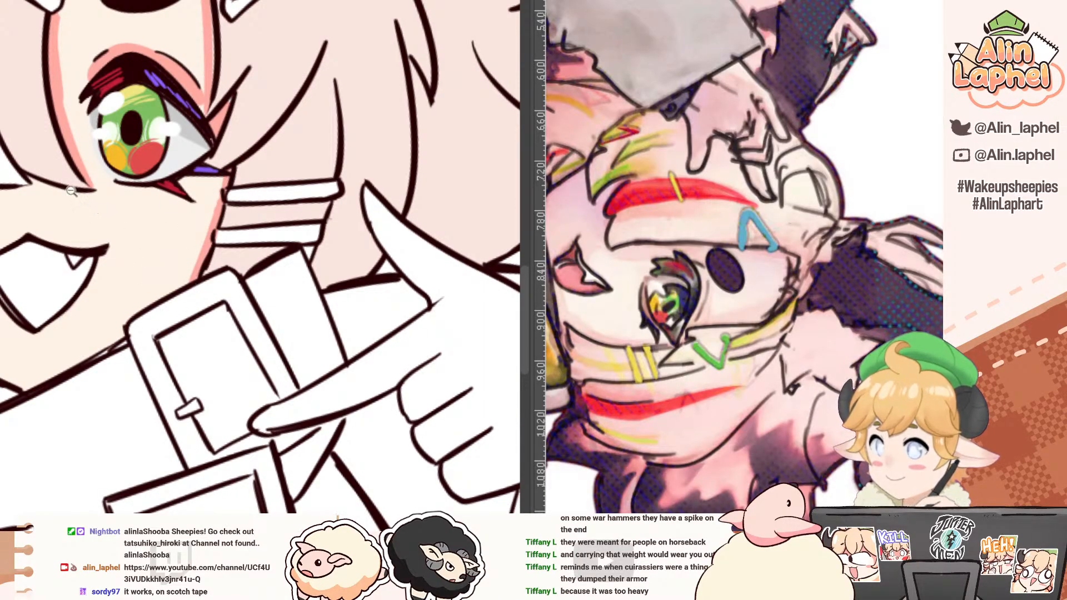
Step: Paint pink shadows on the face skin beneath the fringe covering the other eye
drag(72, 192, 19, 152)
mouse_move(23, 221)
mouse_down()
mouse_move(71, 86)
mouse_move(272, 58)
mouse_up()
drag(158, 225, 141, 316)
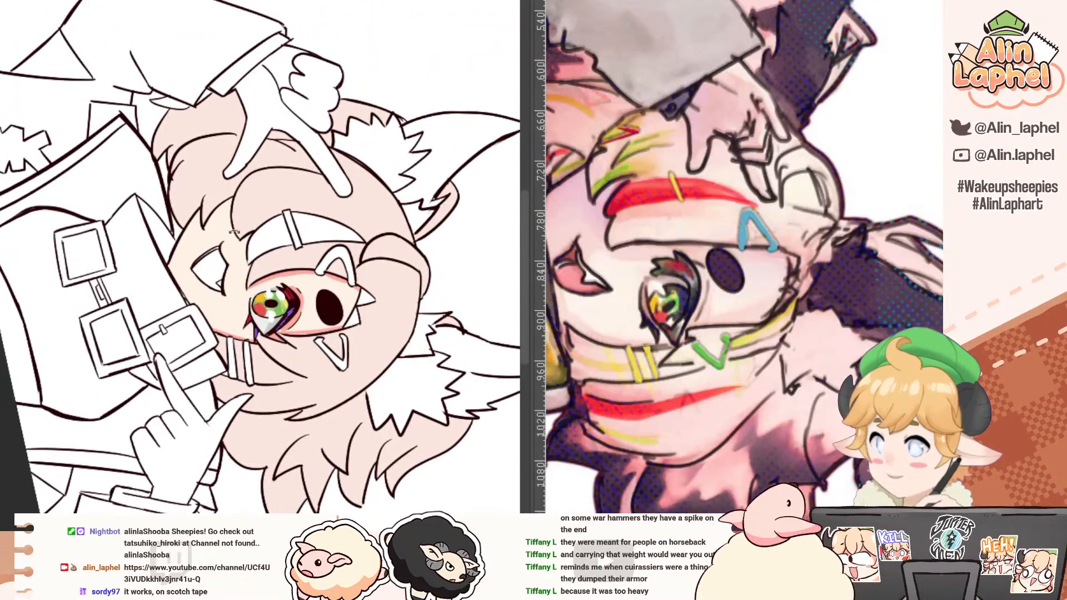
drag(234, 232, 283, 222)
mouse_move(233, 168)
mouse_down()
mouse_move(260, 299)
mouse_move(237, 210)
mouse_up()
key(ctrl+z)
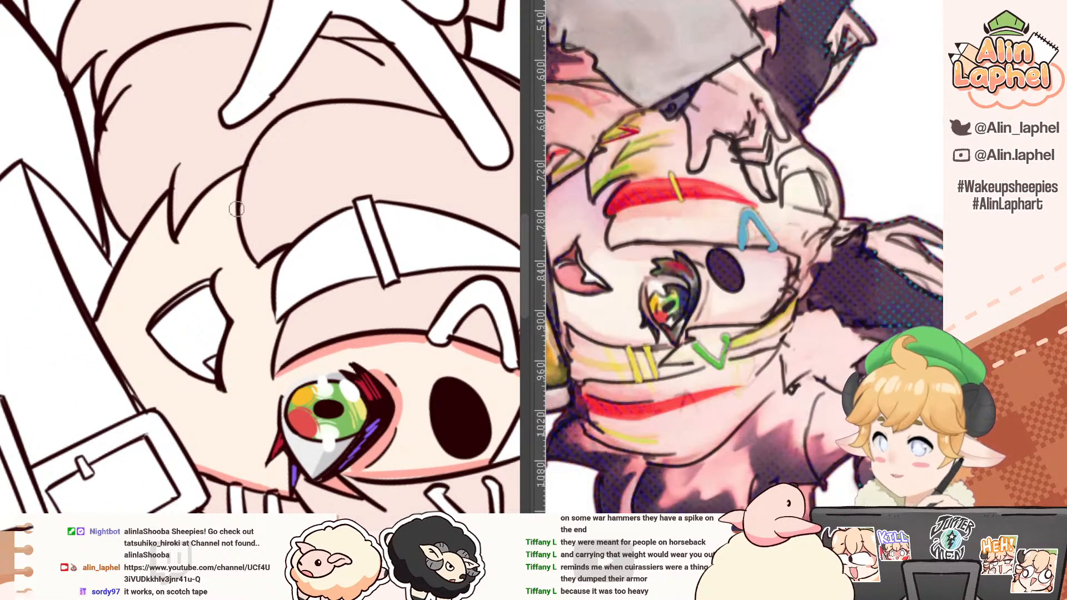
key(ctrl+z)
mouse_move(235, 167)
mouse_down()
mouse_move(268, 283)
mouse_move(272, 356)
mouse_move(259, 272)
mouse_up()
key(ctrl+z)
Step: Fill the open mouth with salmon pink, then outline and fill the area behind the tongue with a darker red
mouse_move(217, 211)
mouse_down()
mouse_move(214, 175)
mouse_move(234, 167)
mouse_move(244, 176)
mouse_move(210, 153)
mouse_move(130, 166)
mouse_move(205, 117)
mouse_move(198, 148)
mouse_move(176, 155)
mouse_move(154, 313)
mouse_up()
click(274, 292)
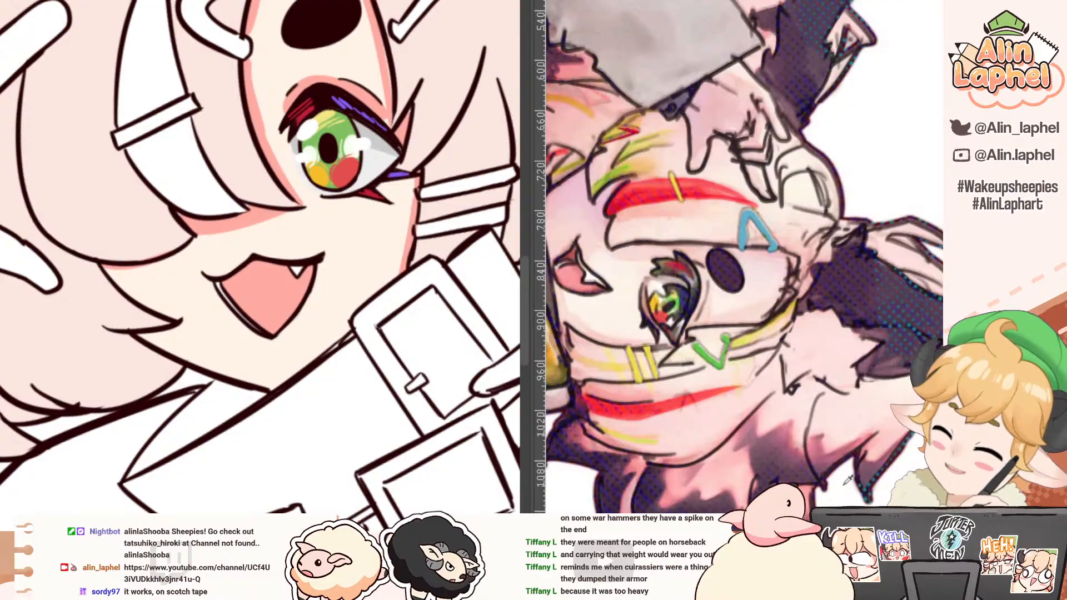
key(p)
mouse_move(146, 318)
mouse_down()
mouse_move(186, 181)
mouse_move(278, 219)
mouse_move(291, 244)
mouse_up()
key(ctrl+z)
drag(175, 303, 175, 355)
key(g)
click(192, 329)
Step: Sample the red from the reference's hair streak and fill both parts of the curved fringe streak with it
drag(114, 217, 149, 378)
drag(77, 197, 81, 329)
drag(130, 245, 148, 365)
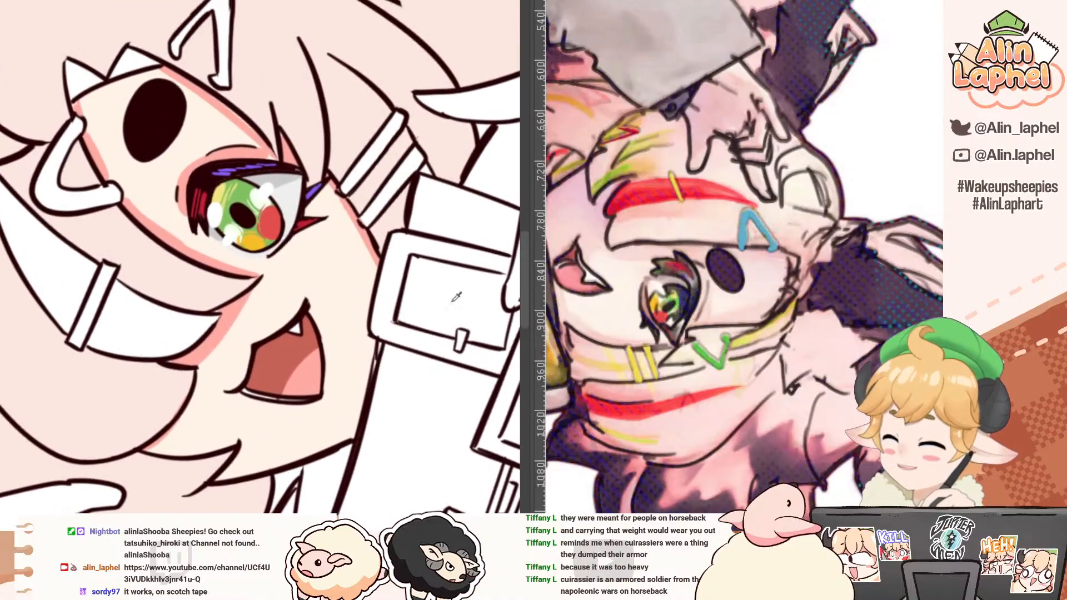
alt+click(657, 182)
click(158, 311)
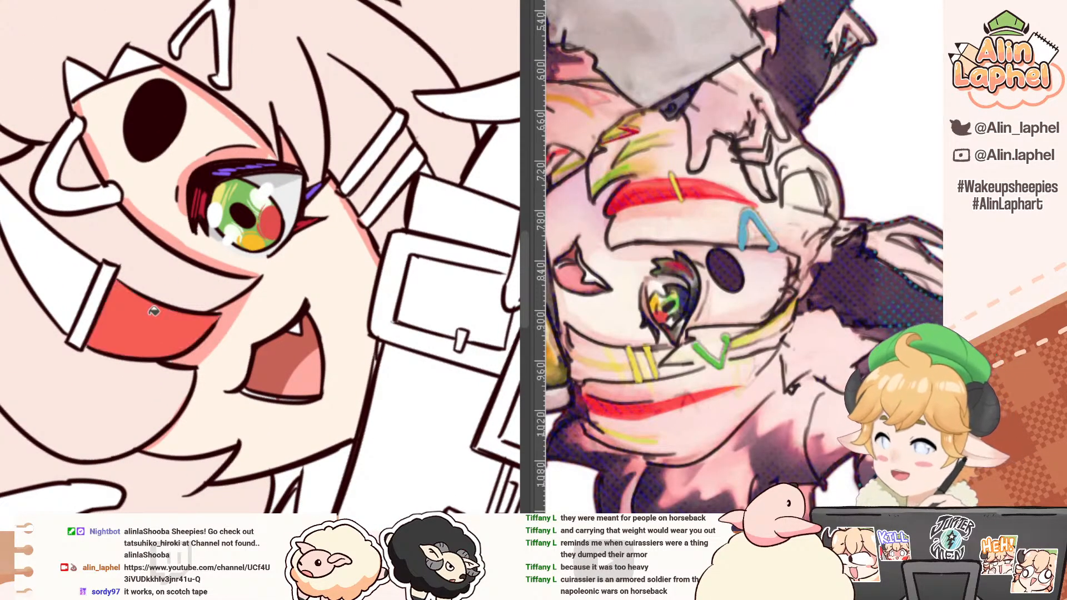
click(63, 264)
drag(81, 322, 111, 282)
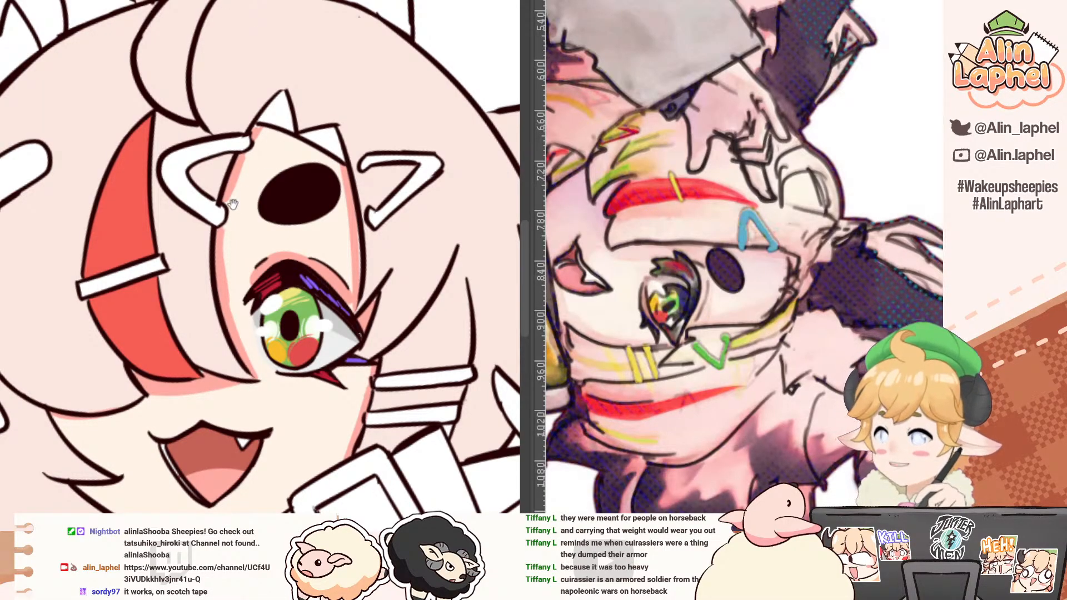
Step: Sample the blue from the reference's bent hair clip and fill the matching clip between the red streak and the eyebrow
mouse_move(232, 205)
mouse_down()
mouse_move(264, 337)
mouse_move(217, 213)
mouse_move(297, 204)
mouse_up()
scroll(754, 209, up, 5)
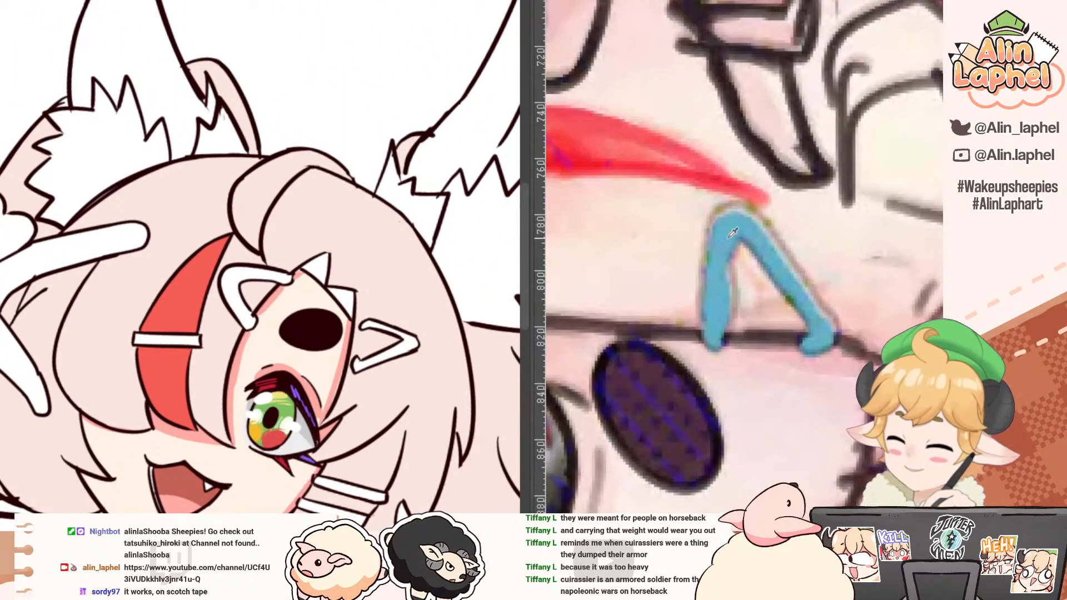
alt+click(732, 216)
drag(224, 262, 230, 195)
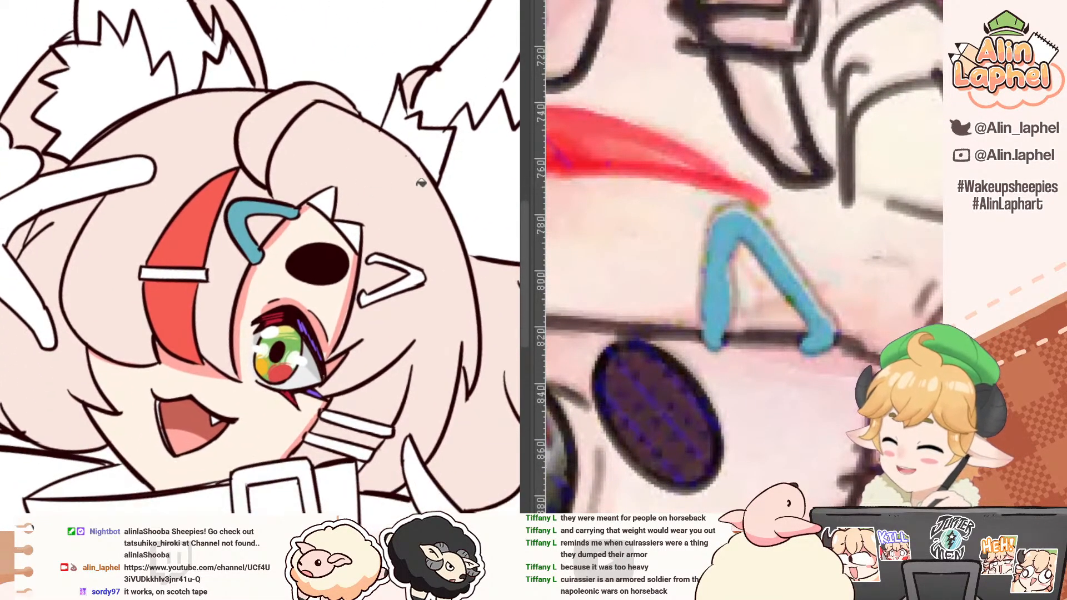
Step: Sample the yellow from the reference's straight hair clip and fill the clip crossing the red fringe streak with it
drag(578, 166, 733, 172)
alt+click(645, 144)
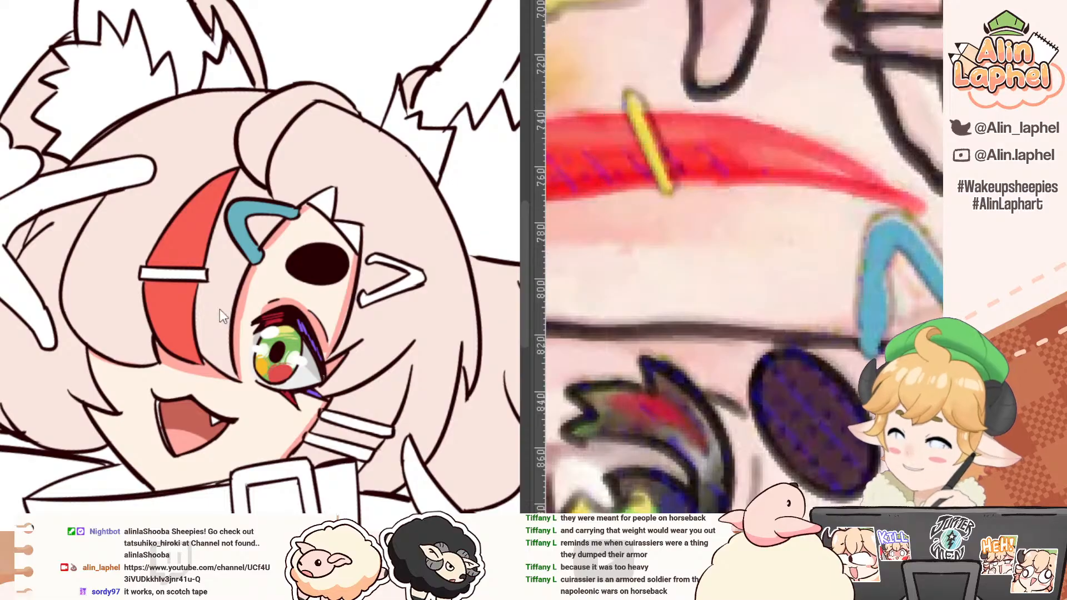
click(194, 273)
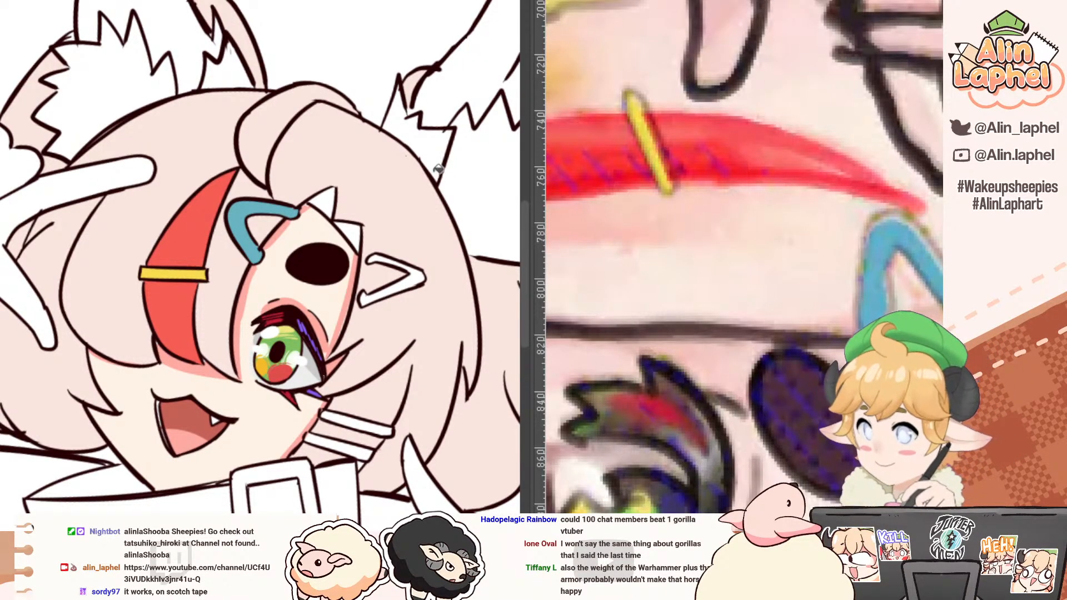
Step: Sample the green from the reference's V-shaped hair clip and fill the matching clip beside the eyebrow with it
alt+click(420, 185)
drag(399, 181, 317, 129)
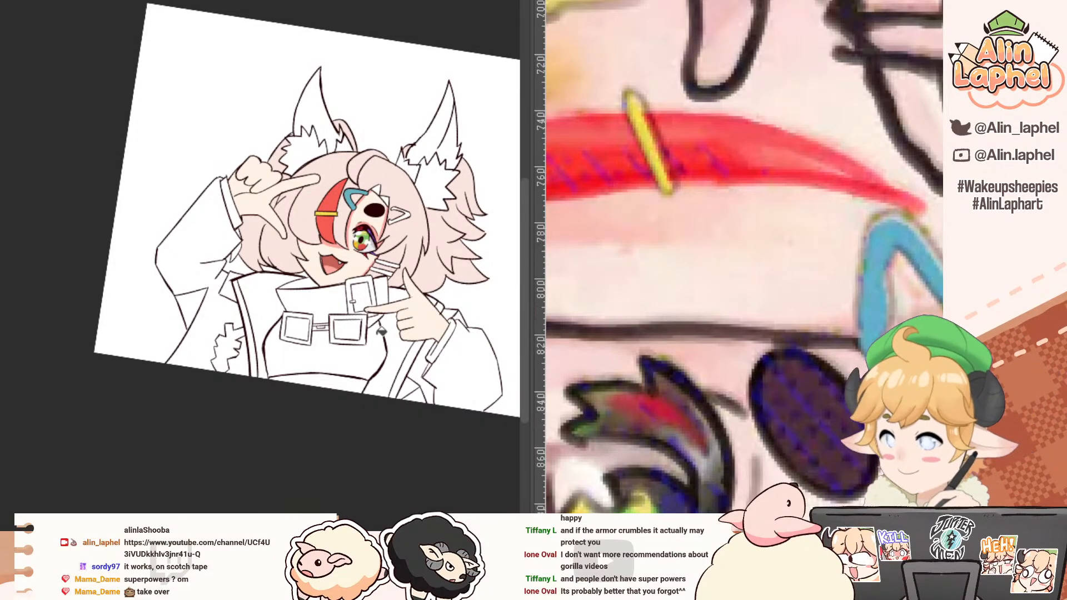
mouse_move(34, 164)
mouse_down()
mouse_move(2, 237)
mouse_move(39, 175)
mouse_up()
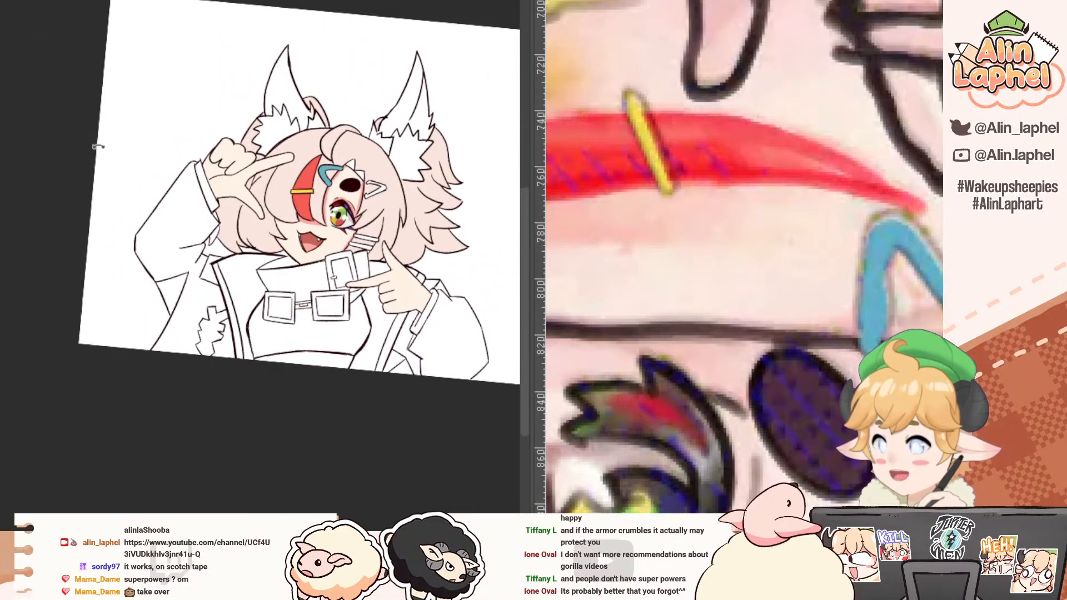
drag(99, 145, 23, 214)
mouse_move(194, 212)
mouse_down()
mouse_move(250, 218)
mouse_move(199, 216)
mouse_up()
drag(692, 188, 628, 139)
mouse_move(633, 178)
mouse_down()
mouse_move(670, 234)
mouse_move(626, 183)
mouse_up()
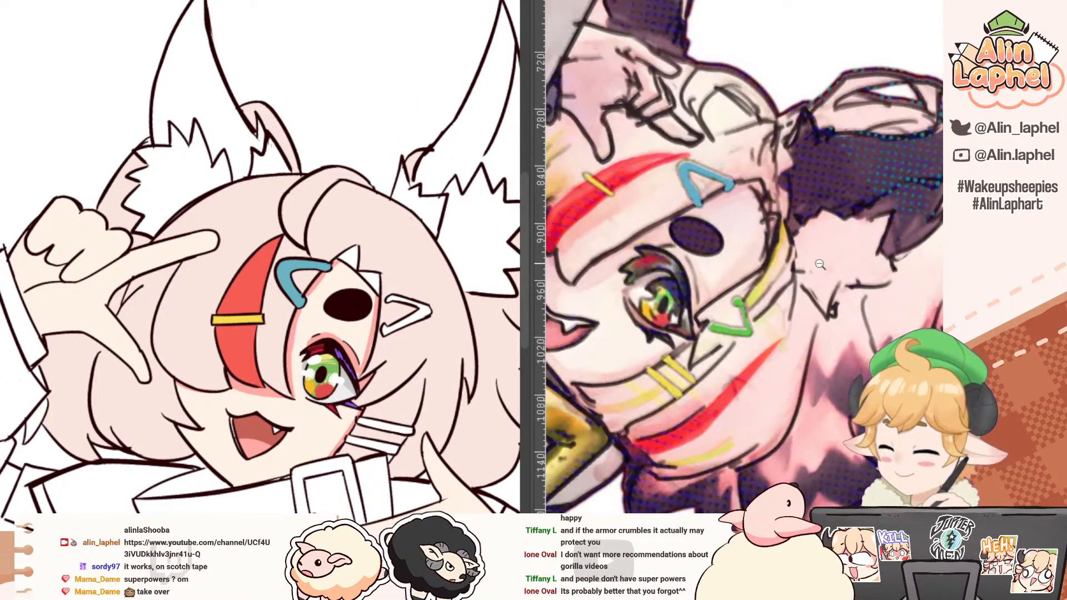
drag(757, 245, 804, 287)
click(728, 394)
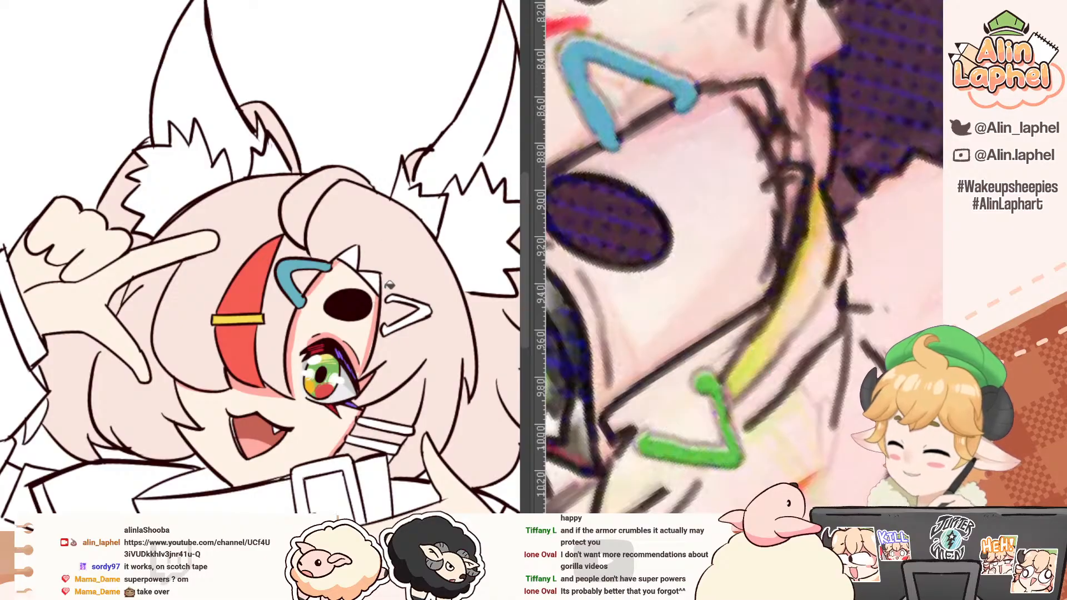
click(406, 315)
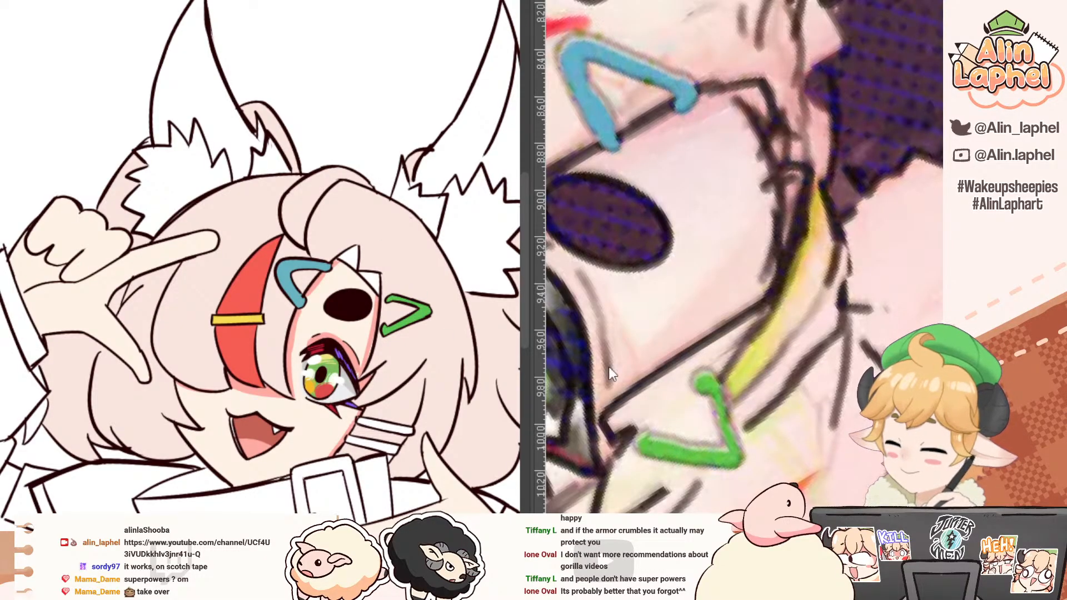
Step: Sample the yellow from the straight clip on the red streak and fill the two parallel clips below the eye with it
drag(609, 367, 692, 189)
click(240, 321)
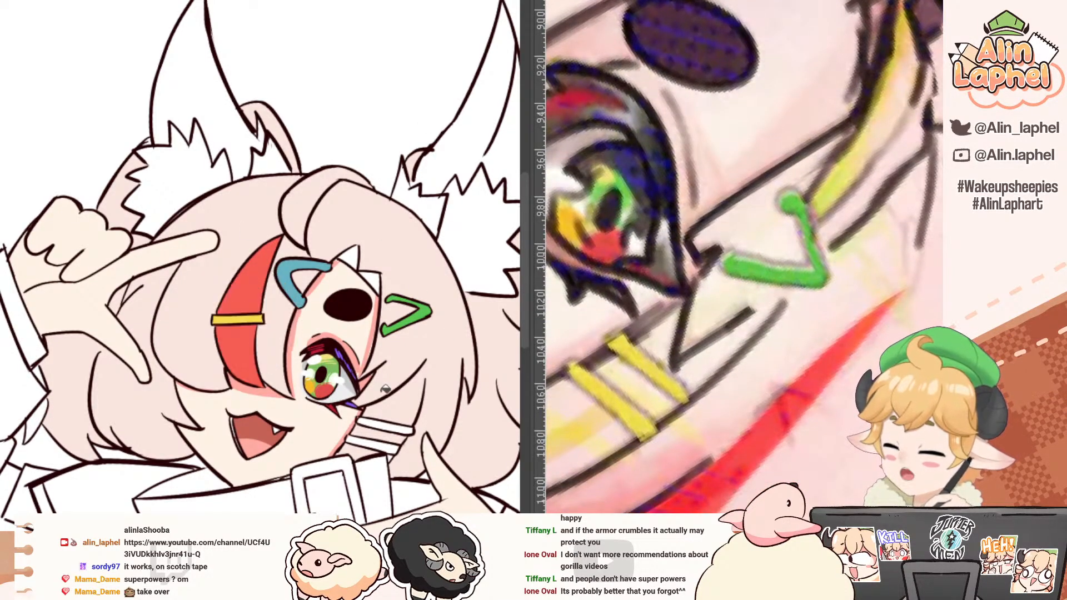
click(389, 425)
scroll(391, 448, up, 3)
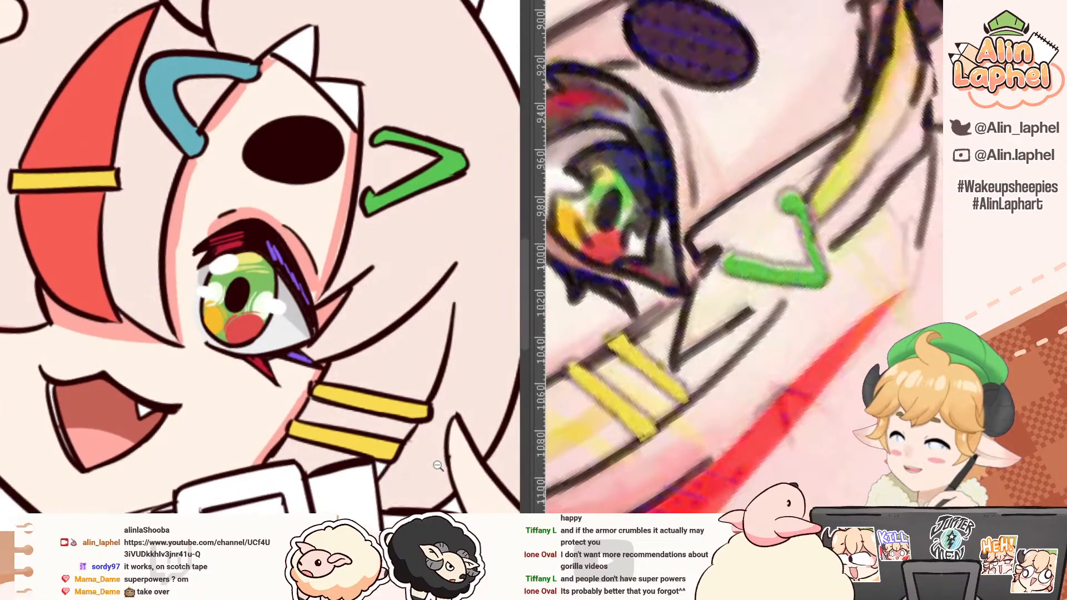
click(428, 453)
scroll(398, 376, down, 5)
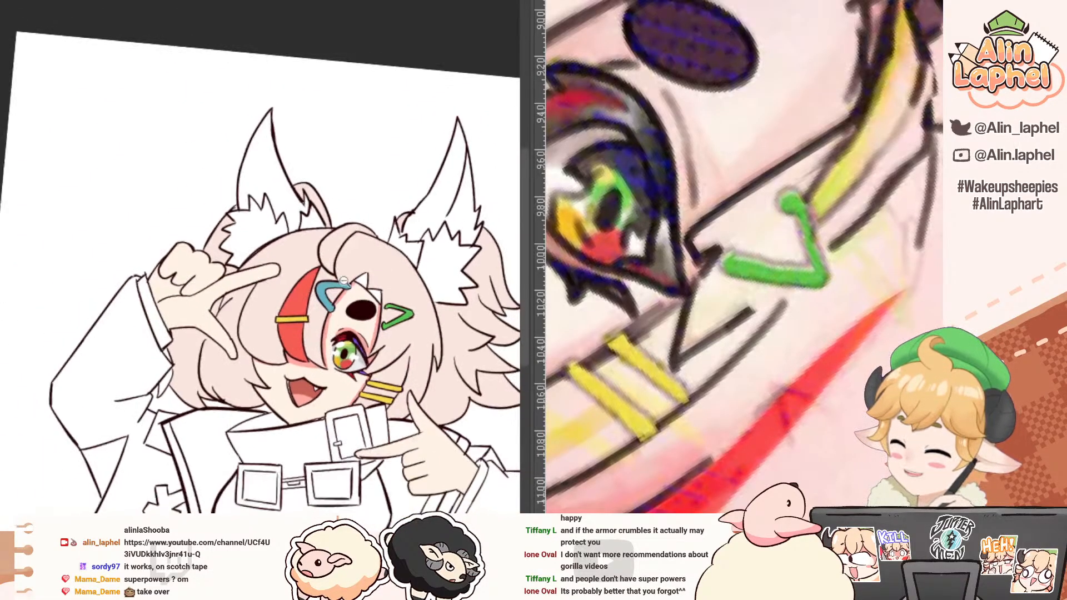
Step: Sample the dark purple from the reference's hair ends and fill the outer tip of the uppermost back hair tuft with it
drag(217, 218, 228, 229)
scroll(804, 281, down, 5)
drag(708, 233, 606, 202)
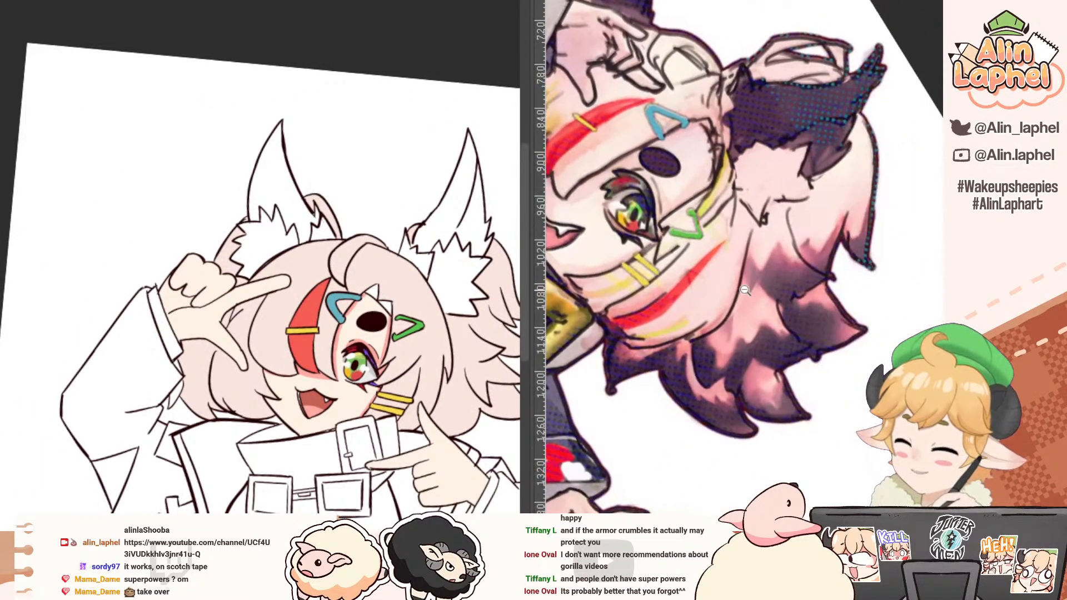
scroll(742, 295, up, 2)
click(820, 271)
scroll(353, 306, up, 5)
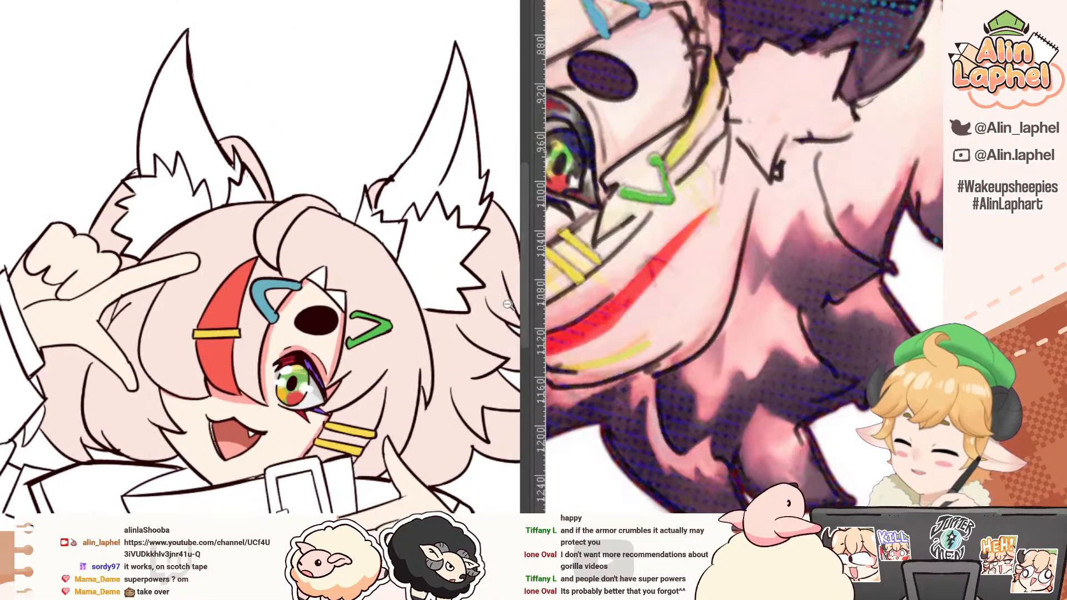
drag(347, 285, 338, 343)
click(355, 336)
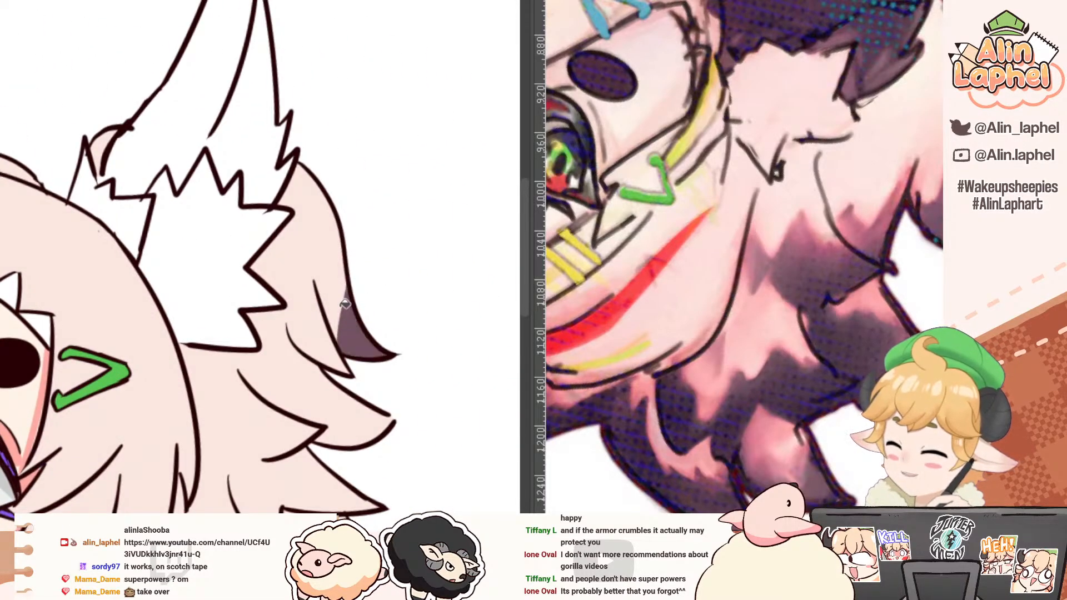
Step: Draw a curved boundary across the neighbouring inner tip of the uppermost back hair tuft and fill it with dark purple
drag(316, 294, 306, 346)
key(ctrl+z)
drag(316, 295, 298, 348)
key(g)
click(327, 351)
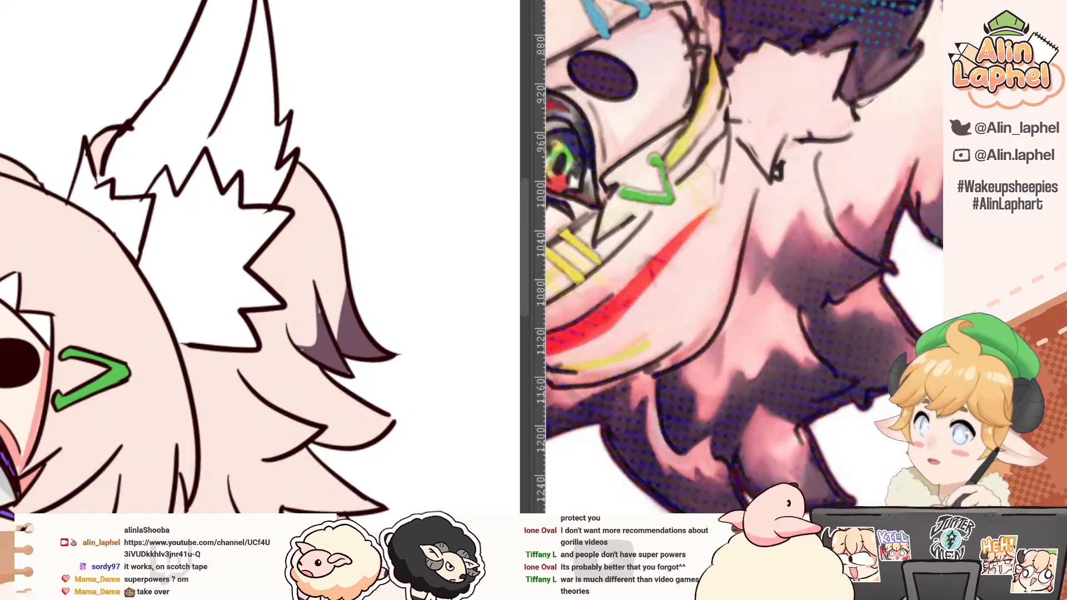
Step: Mark off the ends of the second back hair tuft with curved boundaries and fill them with dark purple
mouse_move(302, 315)
mouse_down()
mouse_move(281, 302)
mouse_move(263, 231)
mouse_up()
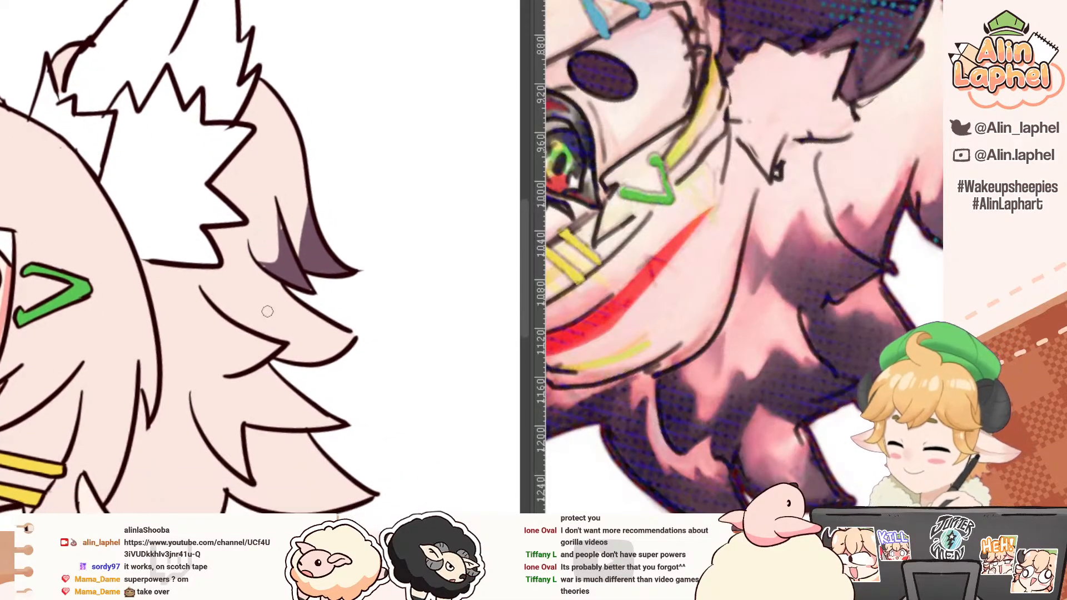
mouse_move(235, 329)
mouse_down()
mouse_move(224, 369)
mouse_move(237, 346)
mouse_move(251, 365)
mouse_up()
key(ctrl+z)
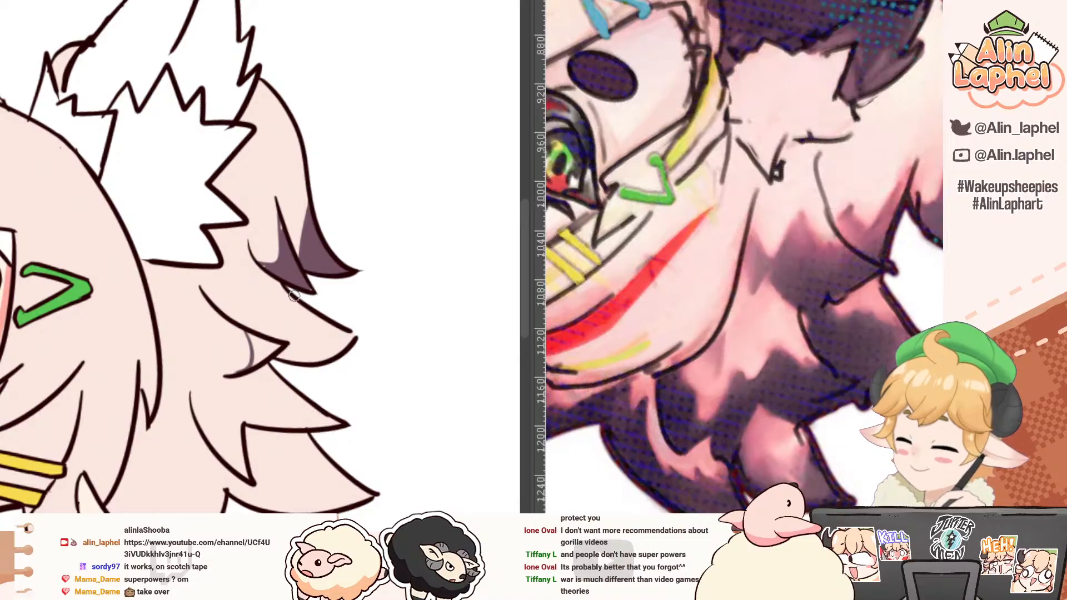
mouse_move(294, 296)
mouse_down()
mouse_move(276, 339)
mouse_move(235, 340)
mouse_up()
key(g)
click(314, 342)
click(262, 346)
Step: Mark off the two pointed ends of the third back hair tuft and fill them with dark purple
mouse_move(177, 386)
mouse_down()
mouse_move(142, 398)
mouse_move(123, 342)
mouse_move(161, 363)
mouse_move(151, 399)
mouse_move(171, 376)
mouse_move(197, 398)
mouse_move(242, 409)
mouse_move(198, 392)
mouse_move(227, 399)
mouse_up()
key(p)
key(ctrl+z)
key(ctrl+z)
key(g)
click(210, 403)
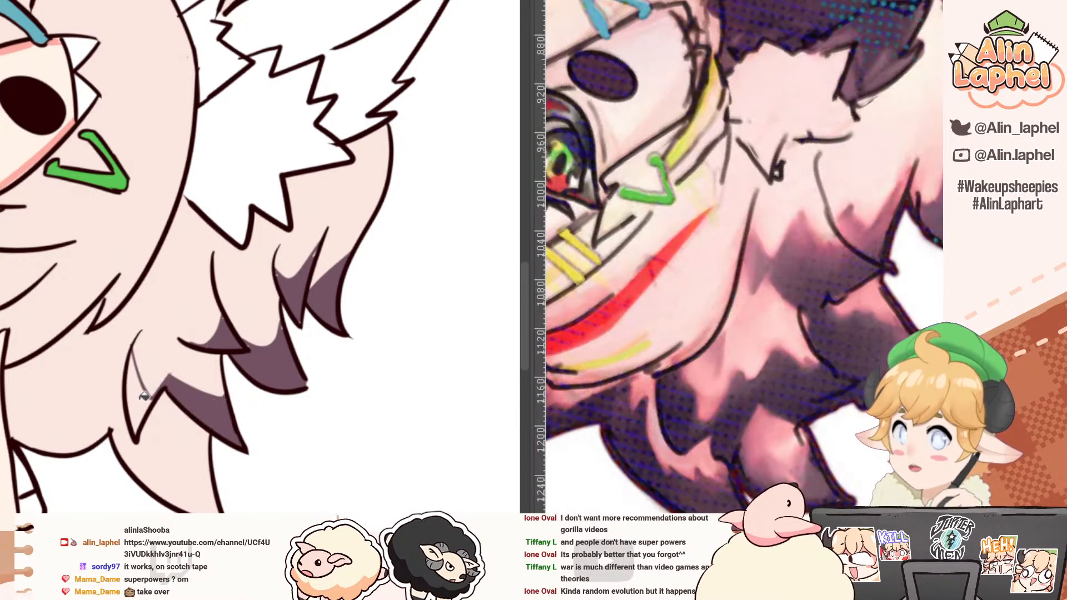
click(141, 391)
Step: Draw a jagged boundary across the lowest back hair tuft and fill its end with dark purple
key(r)
drag(85, 325, 80, 347)
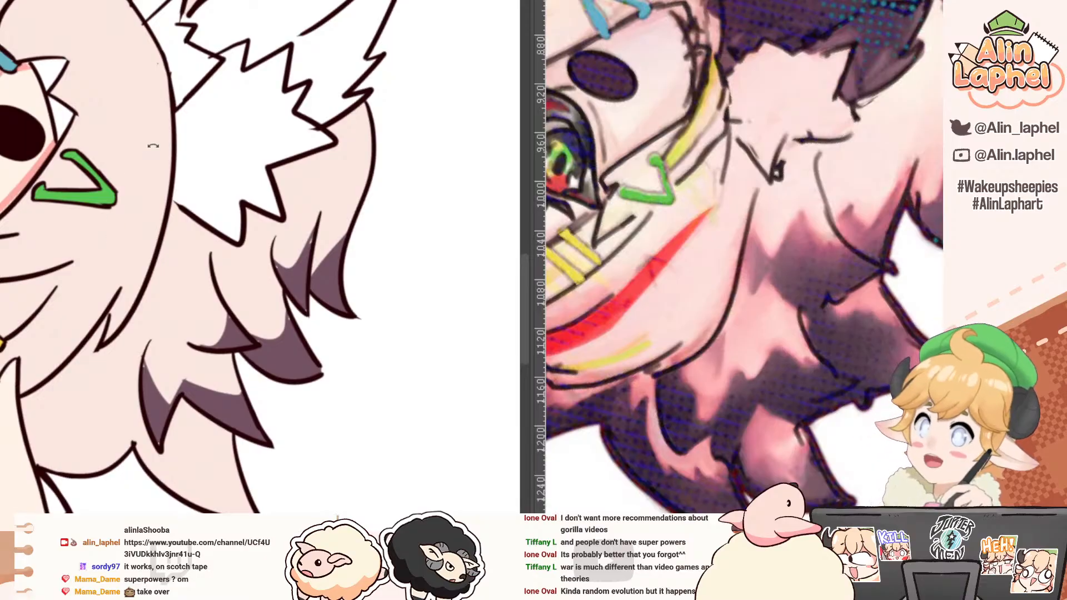
drag(87, 276, 139, 418)
key(space)
mouse_move(140, 504)
mouse_down()
mouse_move(133, 398)
mouse_move(165, 356)
mouse_move(170, 404)
mouse_move(189, 328)
mouse_move(215, 415)
mouse_move(233, 335)
mouse_move(188, 317)
mouse_move(154, 285)
mouse_up()
click(131, 446)
key(p)
key(ctrl+z)
key(g)
click(242, 367)
Step: Review the coloured bust as a whole and compare it with the full-body reference
drag(50, 255, 83, 263)
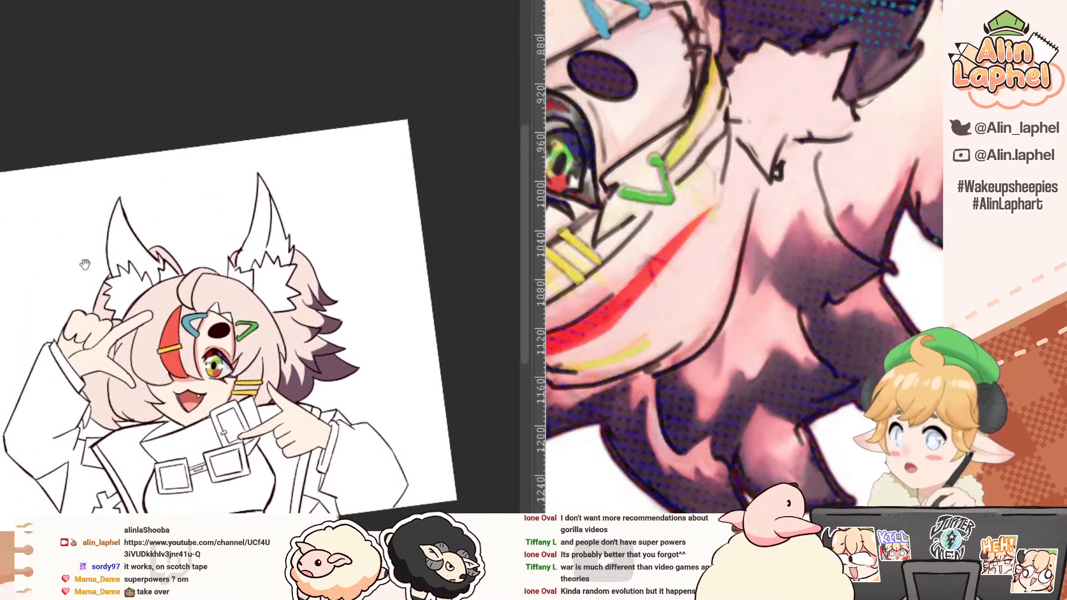
drag(52, 311, 111, 282)
drag(680, 240, 617, 221)
drag(606, 216, 573, 222)
drag(663, 215, 631, 207)
drag(642, 201, 611, 300)
drag(612, 302, 689, 297)
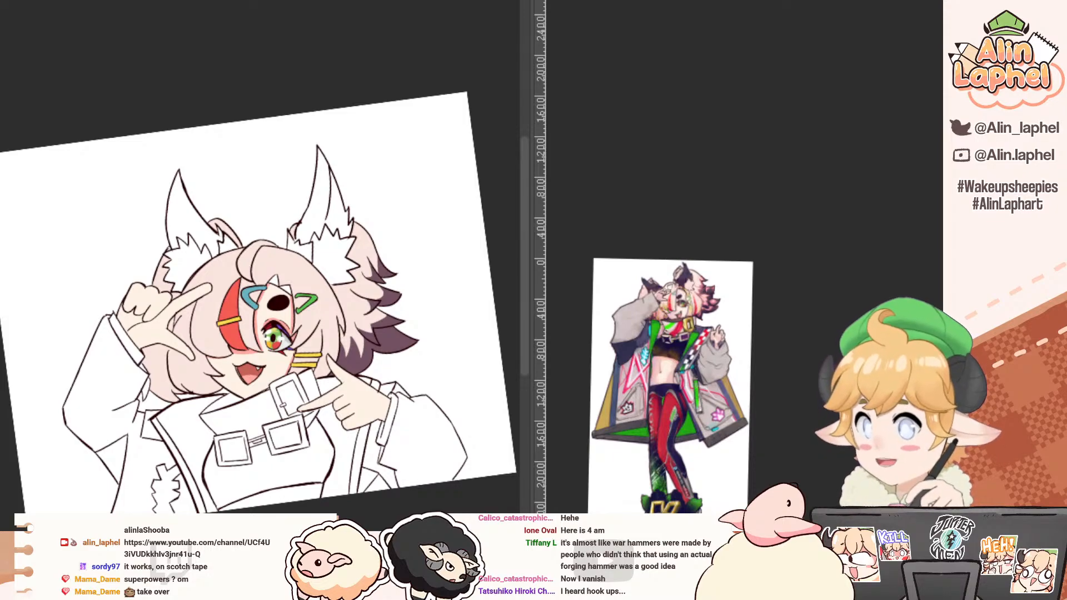
Step: Sample the grey from the reference's coat sleeve and fill the raised arm's sleeve and the coat below it
drag(91, 83, 162, 60)
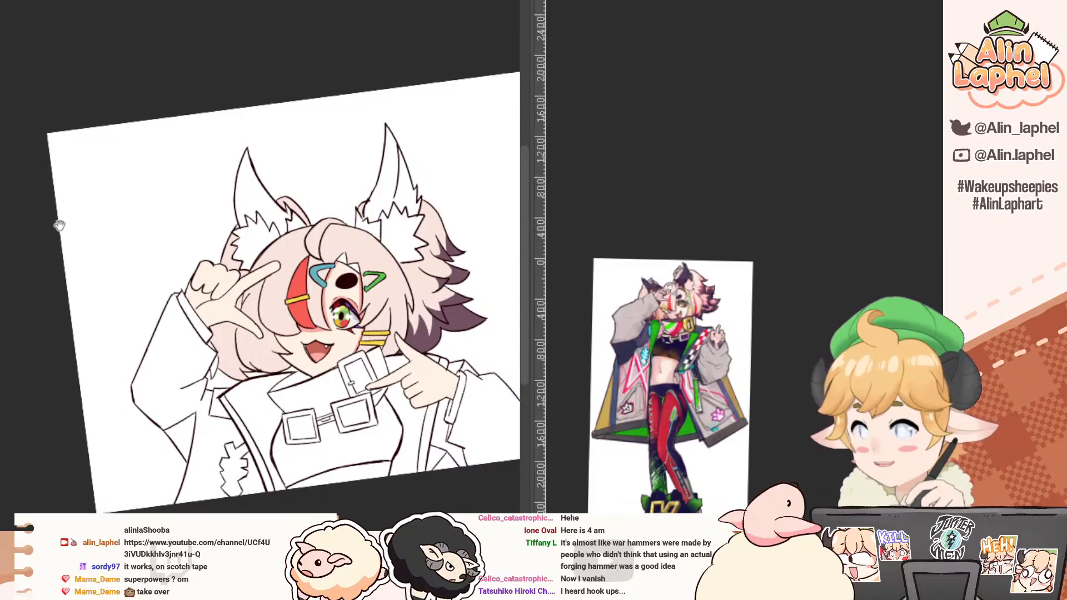
drag(35, 228, 13, 122)
drag(26, 180, 34, 161)
drag(33, 161, 10, 153)
scroll(11, 147, up, 4)
alt+click(630, 309)
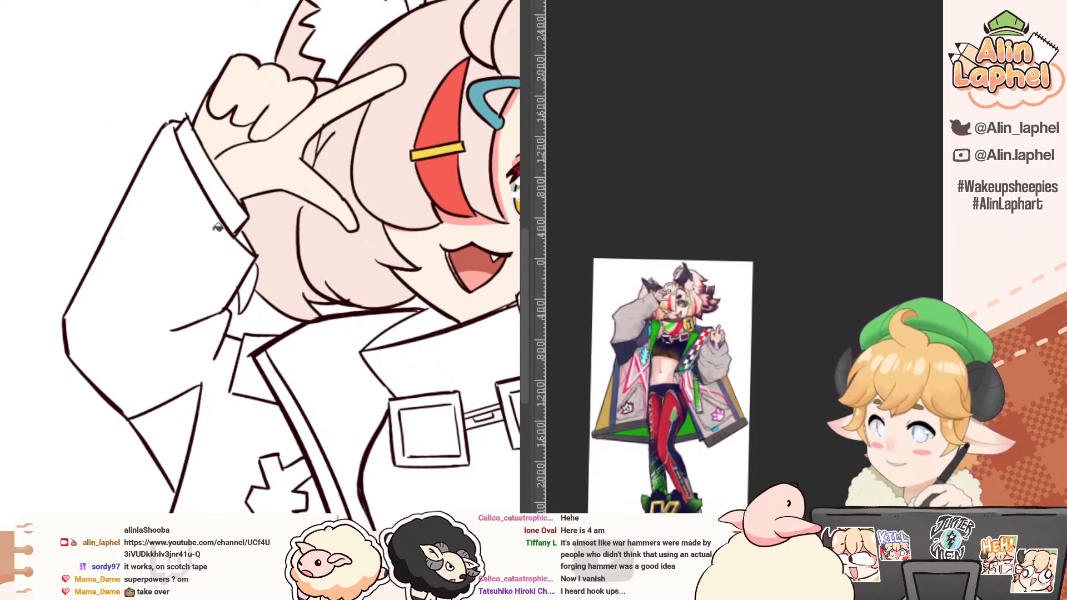
click(192, 232)
mouse_move(182, 259)
mouse_down()
mouse_move(139, 168)
mouse_move(197, 243)
mouse_move(158, 175)
mouse_up()
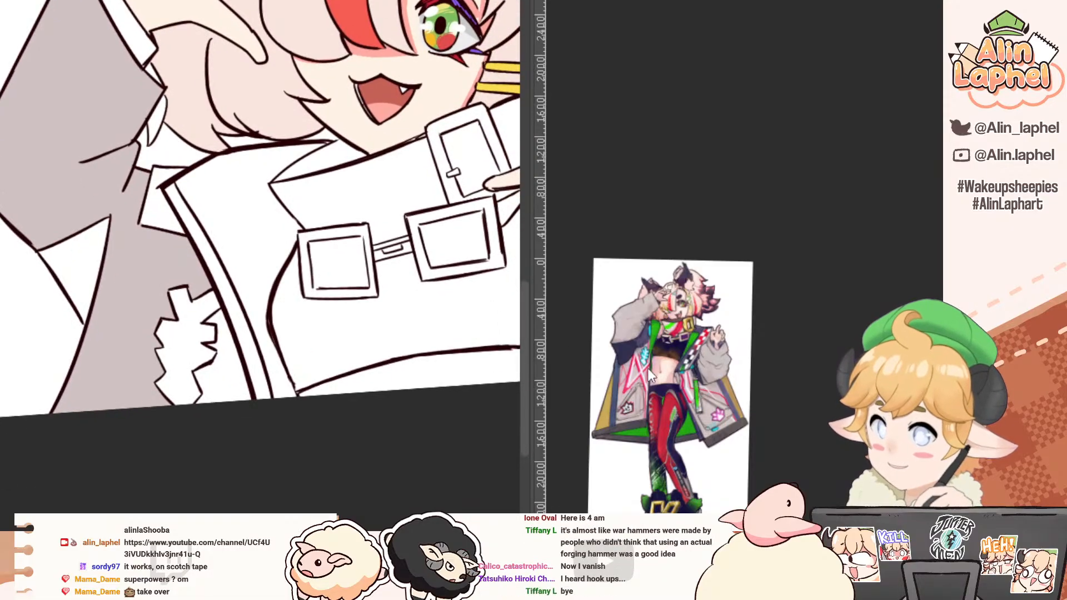
Step: Fill the pointing arm's sleeve and the coat area beside it with the same warm grey
scroll(648, 369, up, 5)
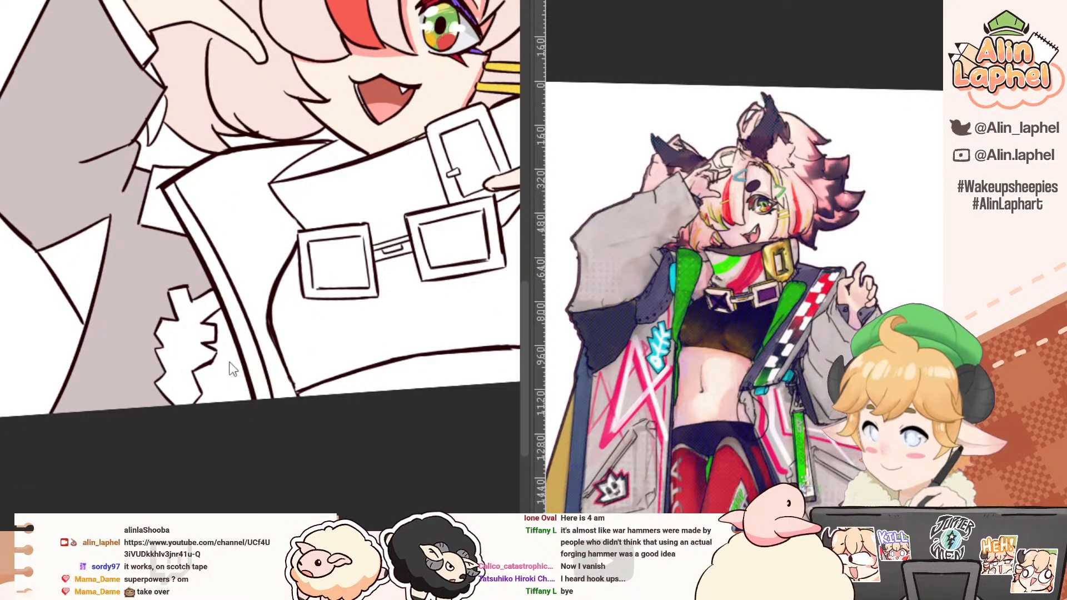
scroll(98, 169, down, 3)
scroll(97, 168, up, 3)
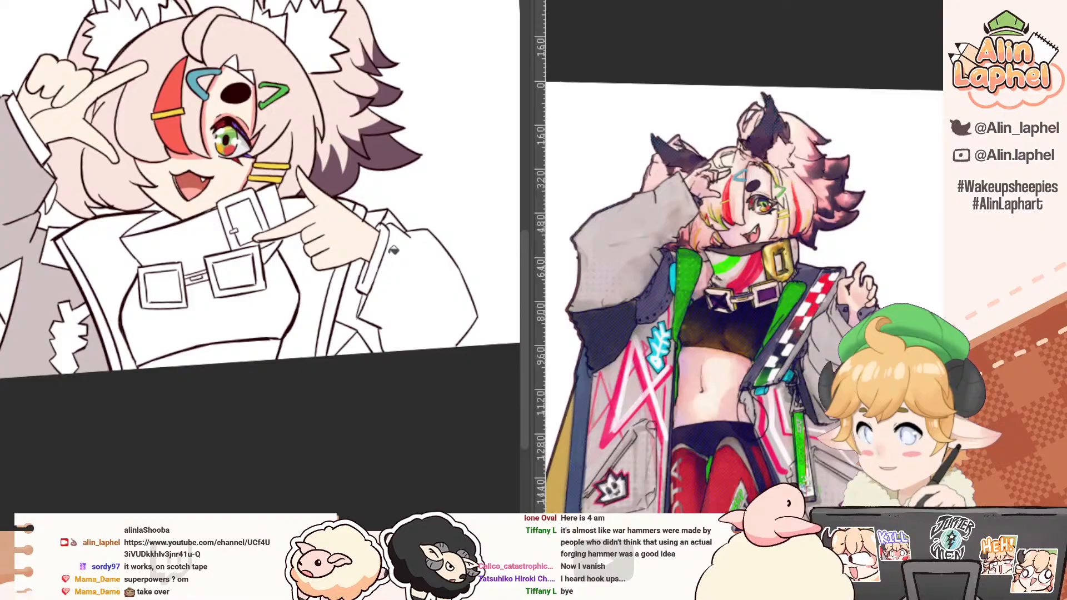
click(387, 310)
click(349, 307)
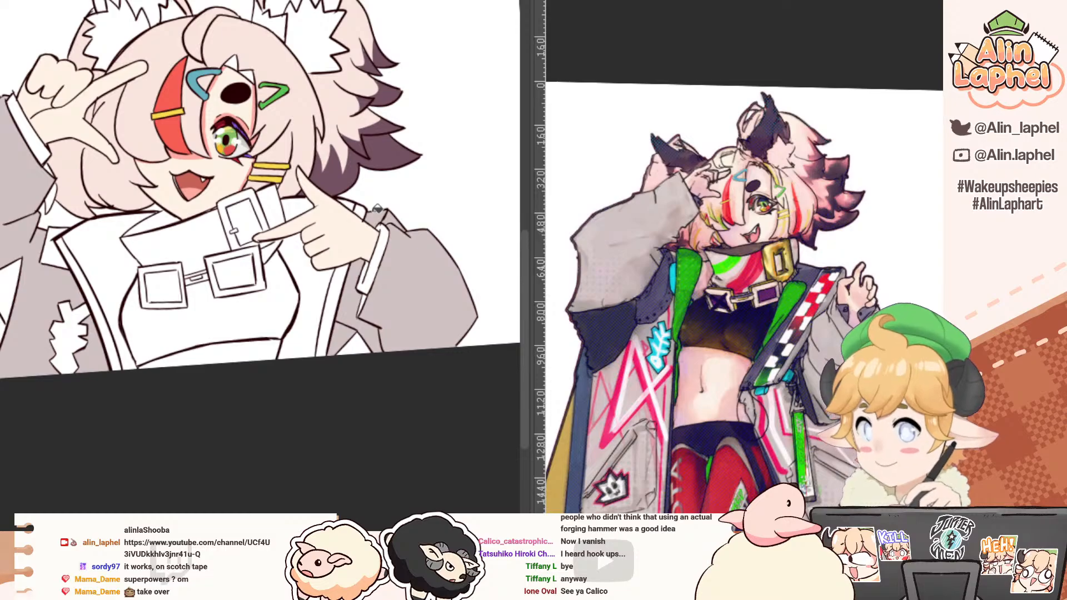
Step: Fill the triangular coat panels below both sleeves and the small patch beside the open collar with dark grey
scroll(279, 290, down, 2)
scroll(279, 290, down, 3)
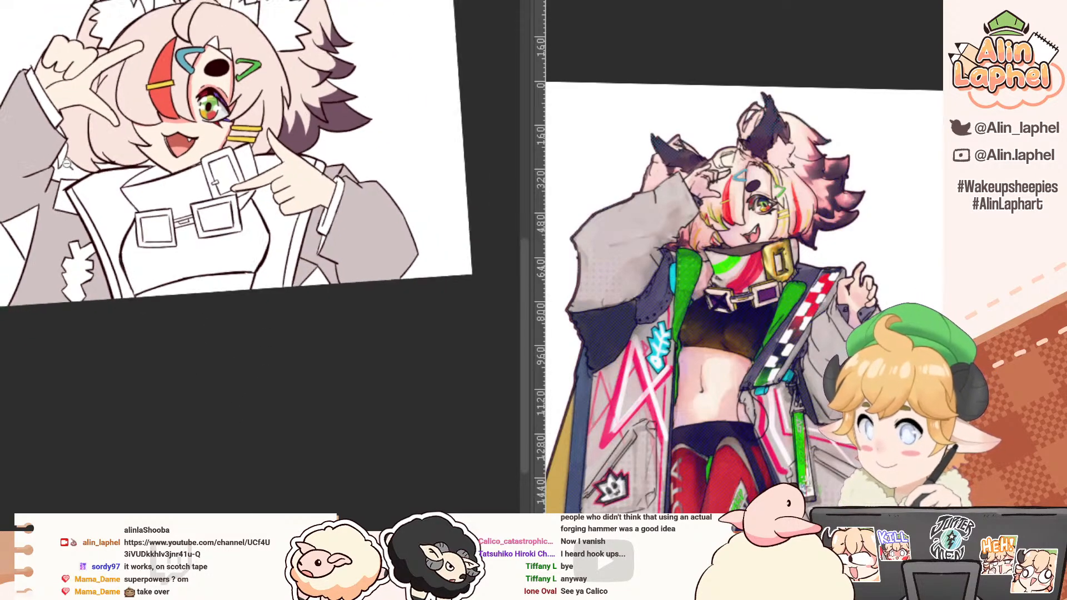
scroll(267, 295, up, 6)
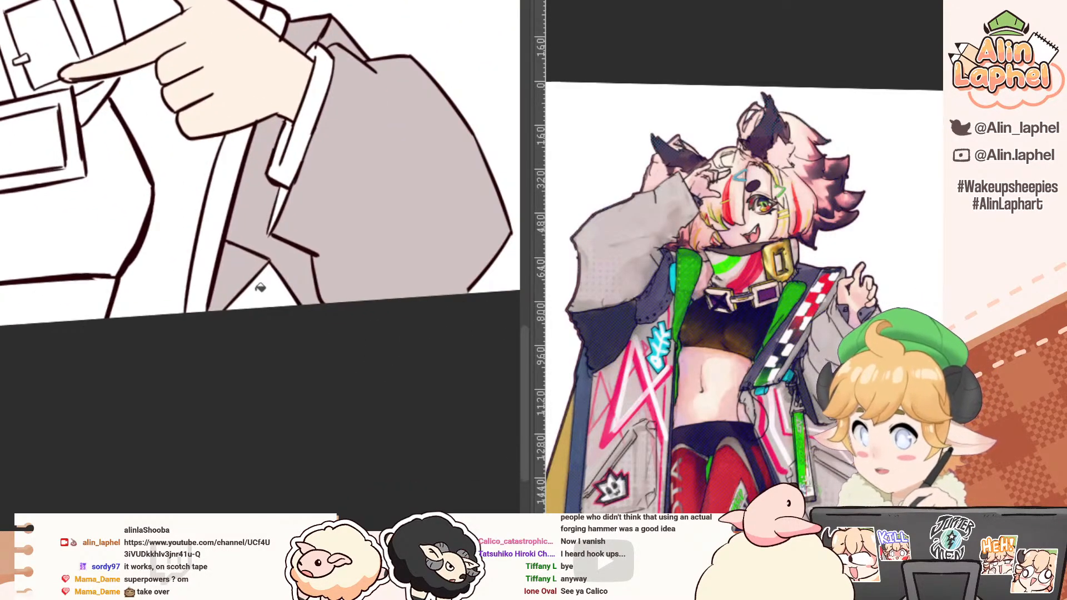
click(260, 289)
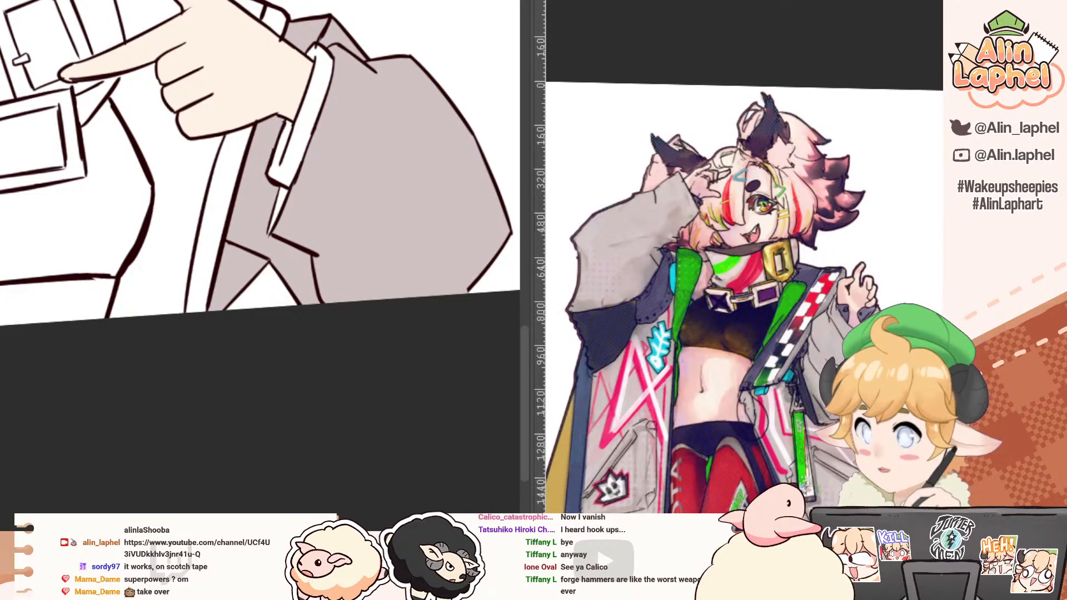
click(240, 260)
drag(199, 229, 92, 208)
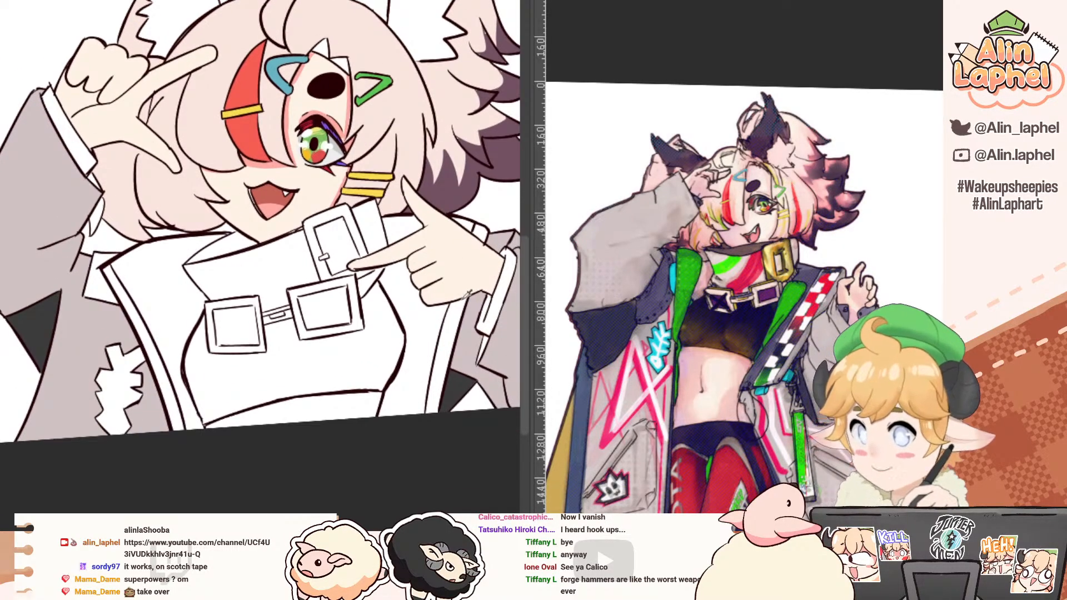
click(102, 283)
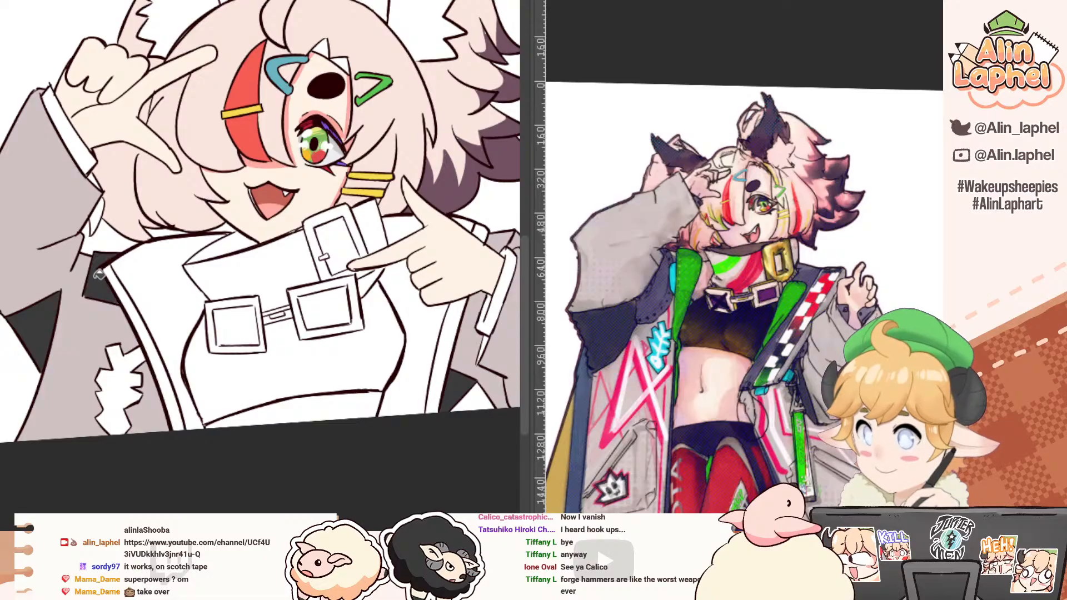
Step: Fill the sleeve cuff at the pointing hand's wrist and the narrow gap beneath it with dark grey
drag(98, 275, 36, 315)
drag(60, 391, 28, 298)
drag(28, 299, 63, 282)
drag(1, 229, 6, 360)
drag(13, 278, 56, 286)
drag(53, 339, 20, 339)
drag(105, 383, 39, 344)
mouse_move(272, 353)
mouse_down()
mouse_move(279, 344)
mouse_move(228, 414)
mouse_up()
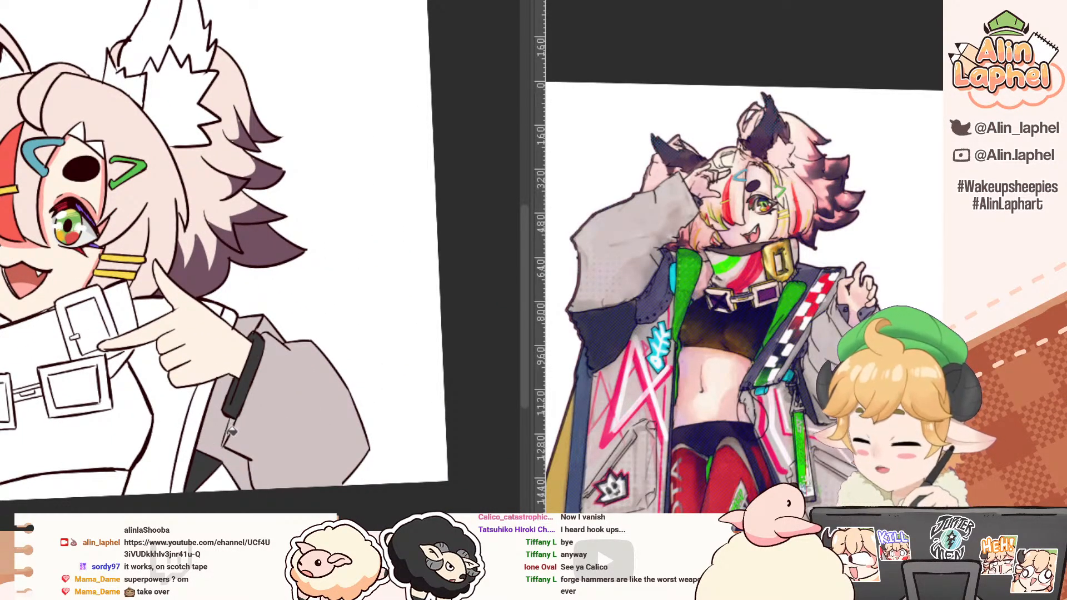
Step: Examine the full-body reference's outfit colours, and switch to the canvas with the red rough sketch
drag(30, 293, 94, 315)
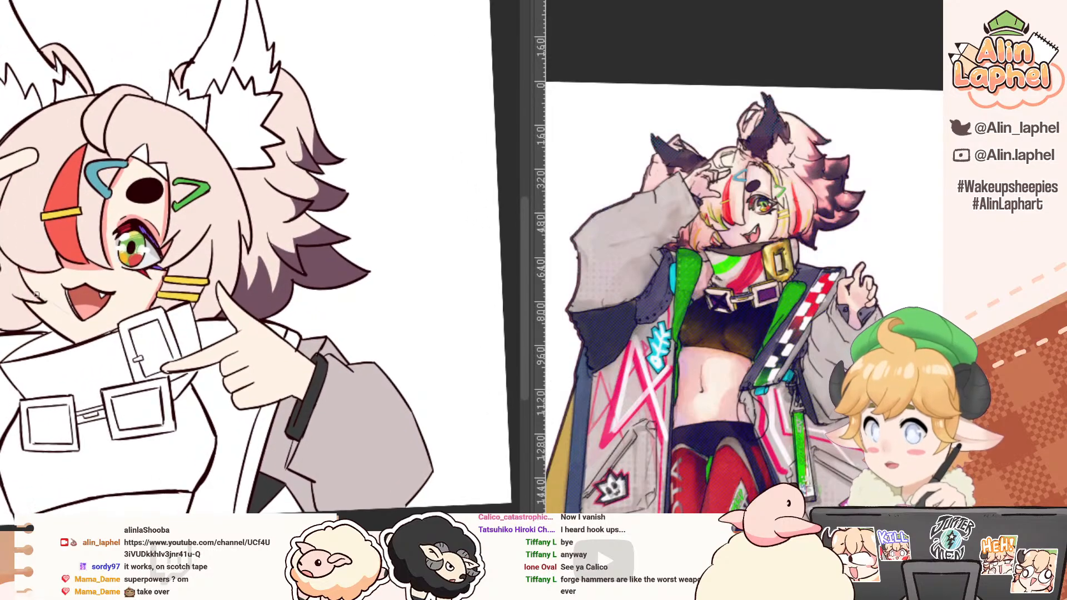
drag(657, 316, 588, 119)
drag(636, 261, 572, 189)
drag(565, 180, 630, 217)
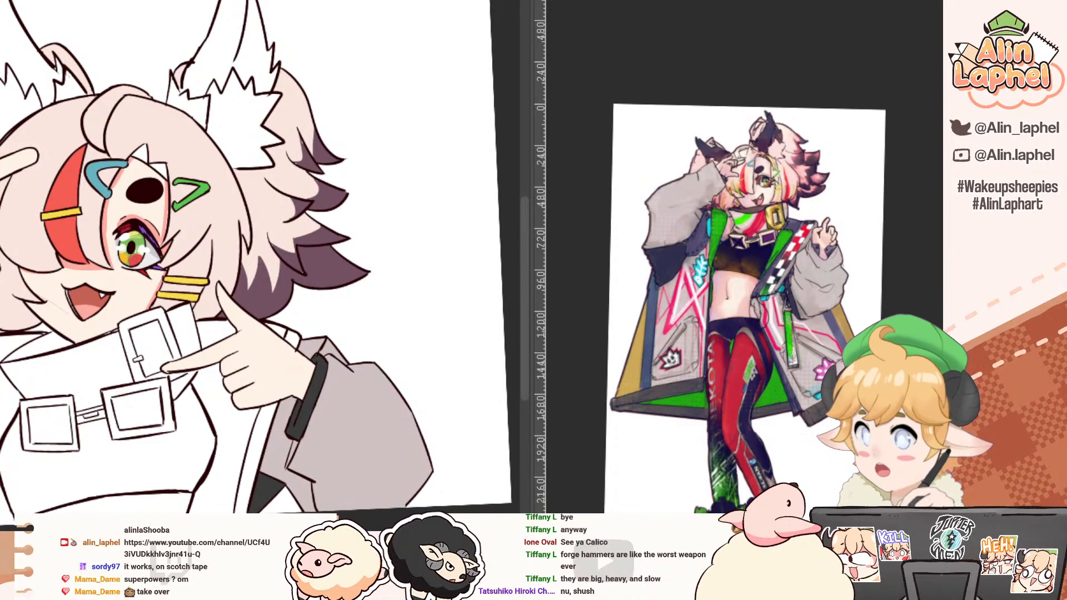
click(425, 0)
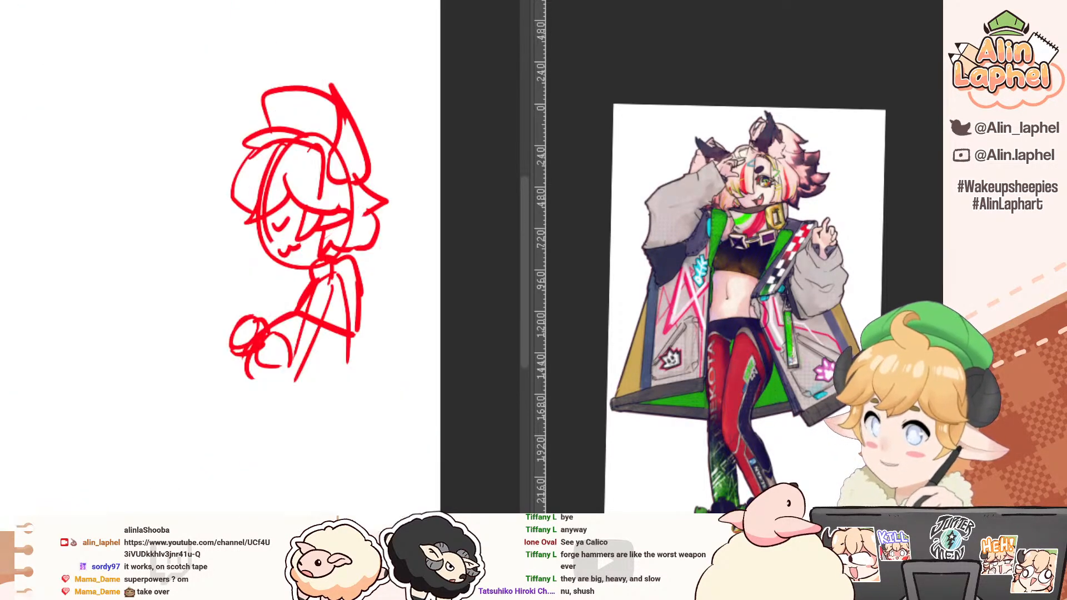
Step: Select around the red rough sketch of the capped figure, clear it from the canvas, and drop the selection
drag(154, 146, 407, 99)
mouse_move(354, 282)
mouse_down()
mouse_move(157, 176)
mouse_move(151, 213)
mouse_up()
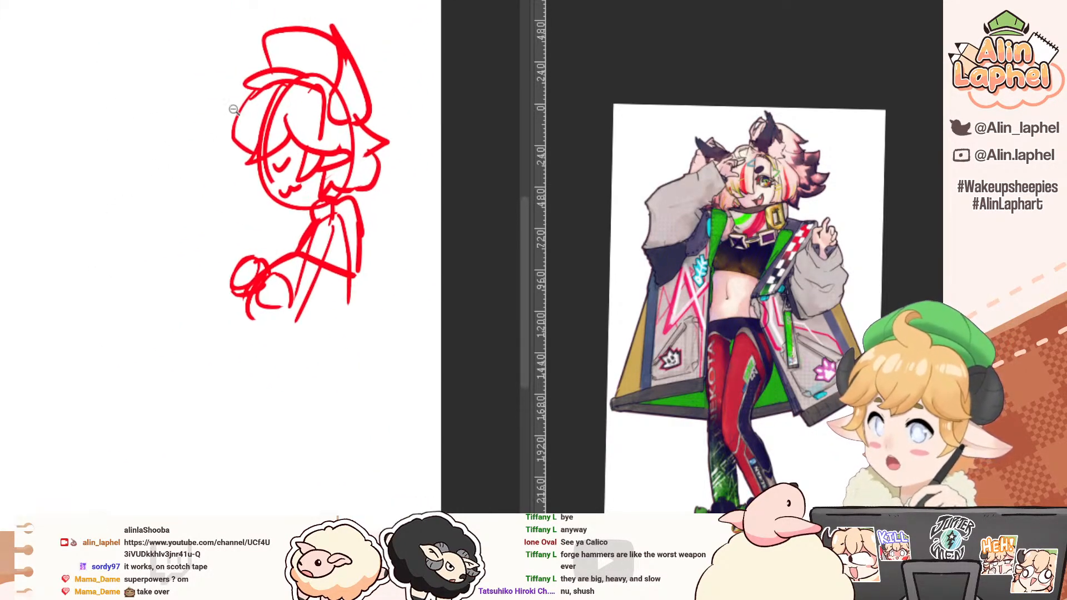
mouse_move(253, 10)
mouse_down()
mouse_move(230, 368)
mouse_move(234, 59)
mouse_up()
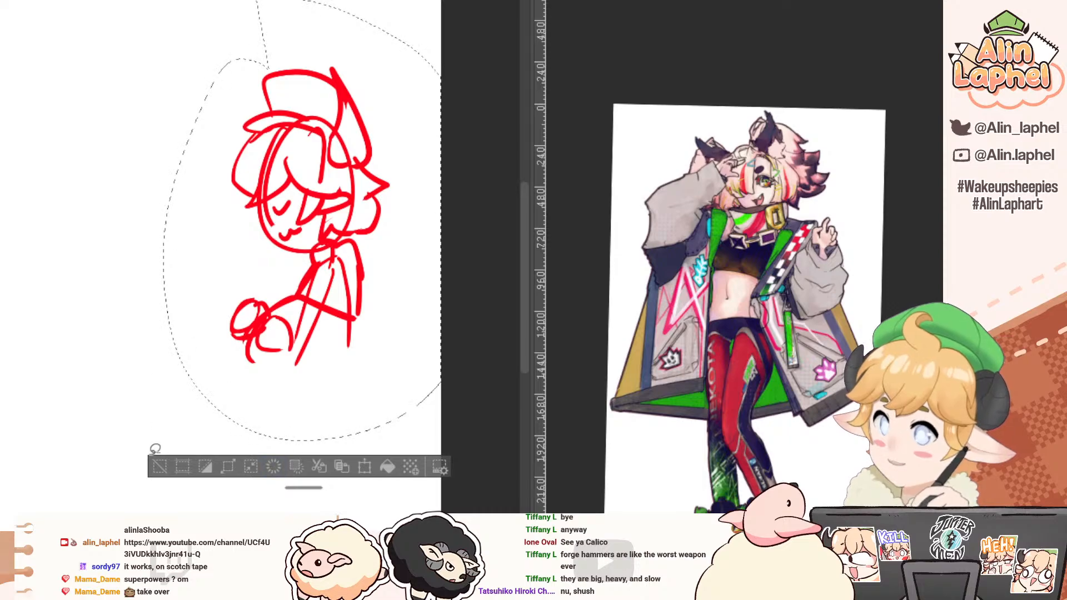
click(277, 465)
click(155, 464)
Step: Sketch a new chibi head in red with a wide rounded jaw, large round glasses and a small V-shaped smile
key(p)
drag(135, 295, 170, 265)
mouse_move(155, 258)
mouse_down()
mouse_move(171, 259)
mouse_move(172, 215)
mouse_up()
key(ctrl+z)
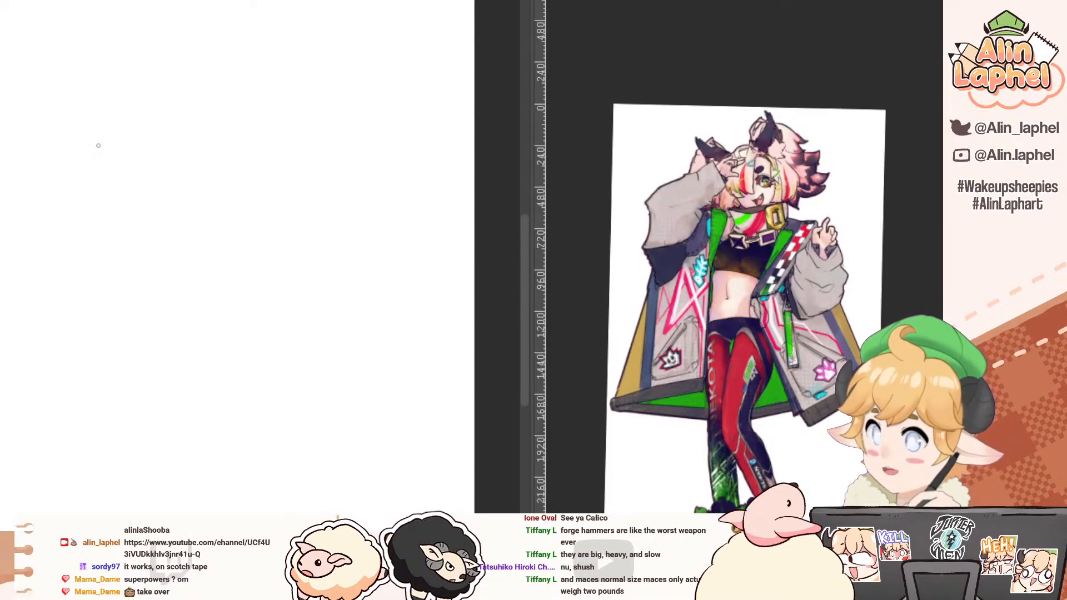
mouse_move(201, 263)
mouse_down()
mouse_move(183, 308)
mouse_move(234, 326)
mouse_move(187, 318)
mouse_move(278, 339)
mouse_up()
key(ctrl+z)
key(ctrl+z)
key(ctrl+z)
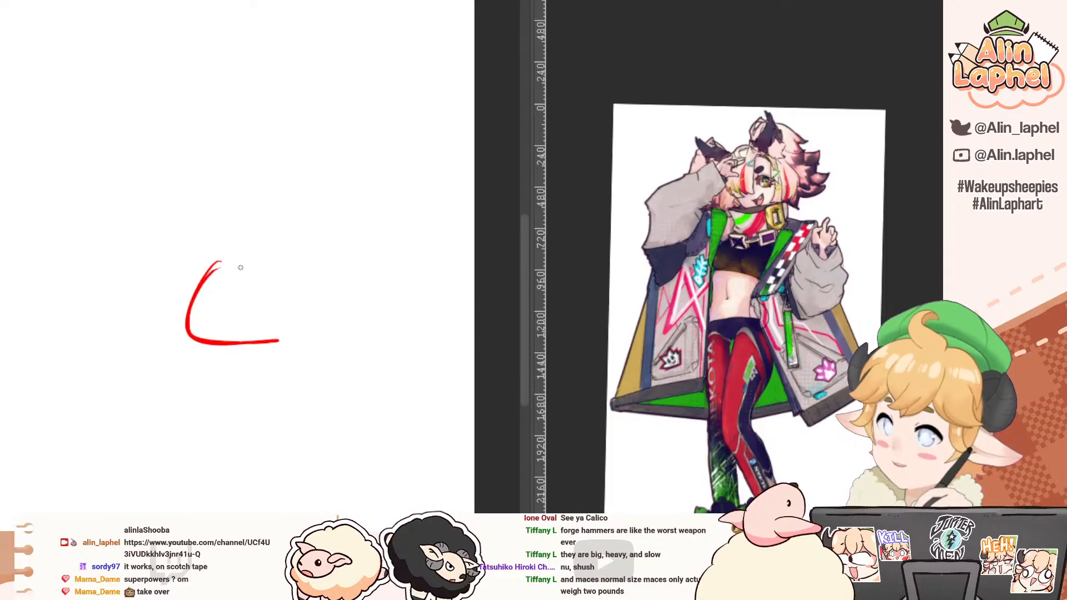
mouse_move(279, 274)
mouse_down()
mouse_move(284, 333)
mouse_move(265, 339)
mouse_up()
key(ctrl+z)
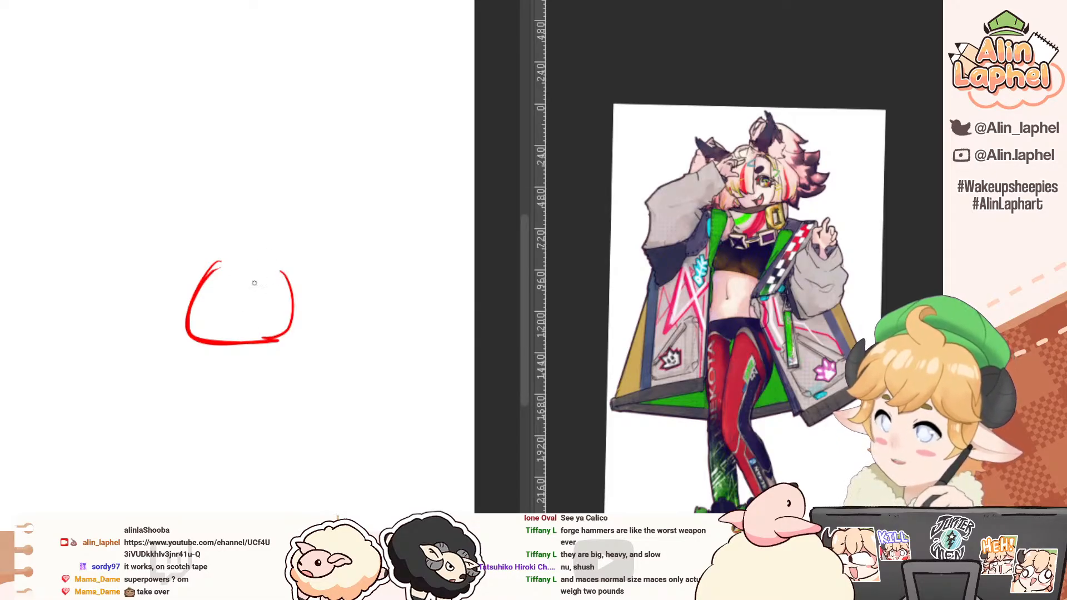
mouse_move(199, 274)
mouse_down()
mouse_move(220, 312)
mouse_move(208, 282)
mouse_move(206, 315)
mouse_move(249, 288)
mouse_move(270, 318)
mouse_up()
mouse_move(243, 292)
mouse_down()
mouse_move(272, 317)
mouse_move(239, 314)
mouse_up()
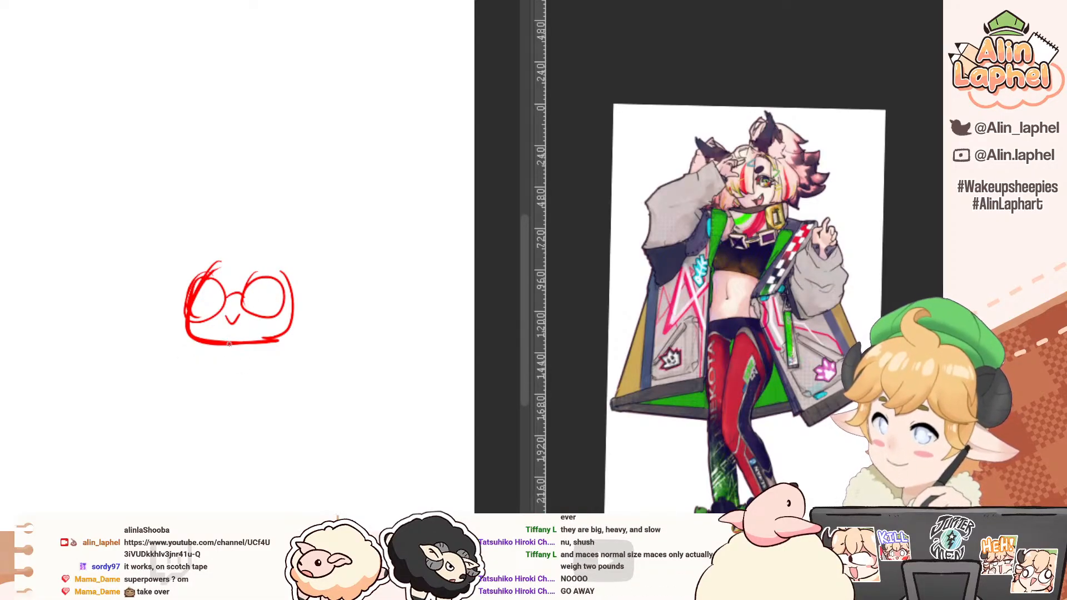
Step: Sketch the neck, sloping shoulders, torso sides, waistline and upper legs beneath the chibi head
mouse_move(231, 341)
mouse_down()
mouse_move(234, 359)
mouse_move(254, 356)
mouse_move(210, 366)
mouse_move(276, 367)
mouse_up()
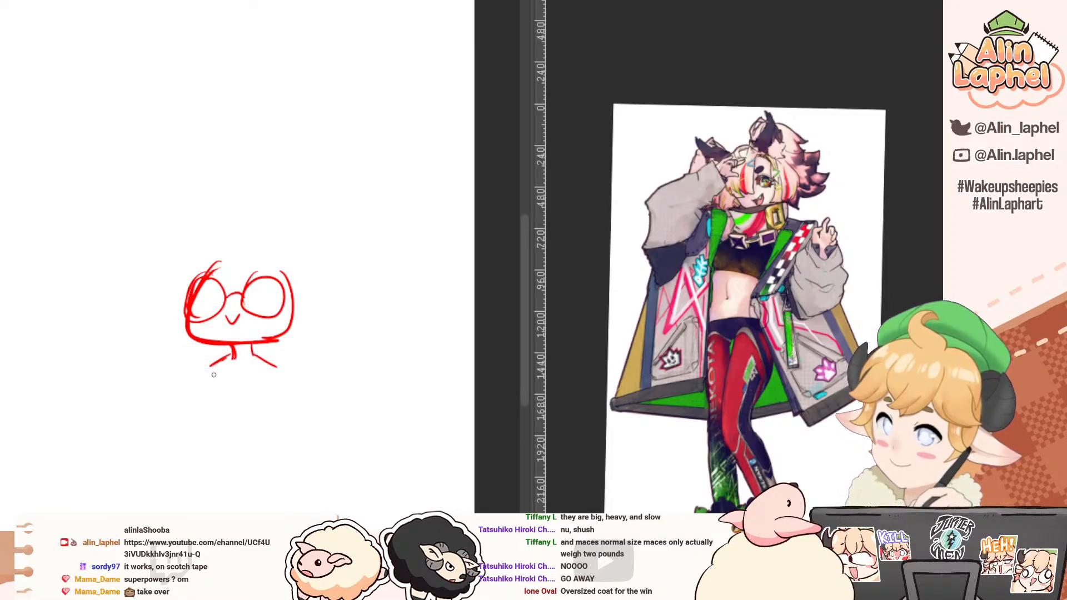
drag(213, 370, 216, 451)
drag(271, 367, 290, 429)
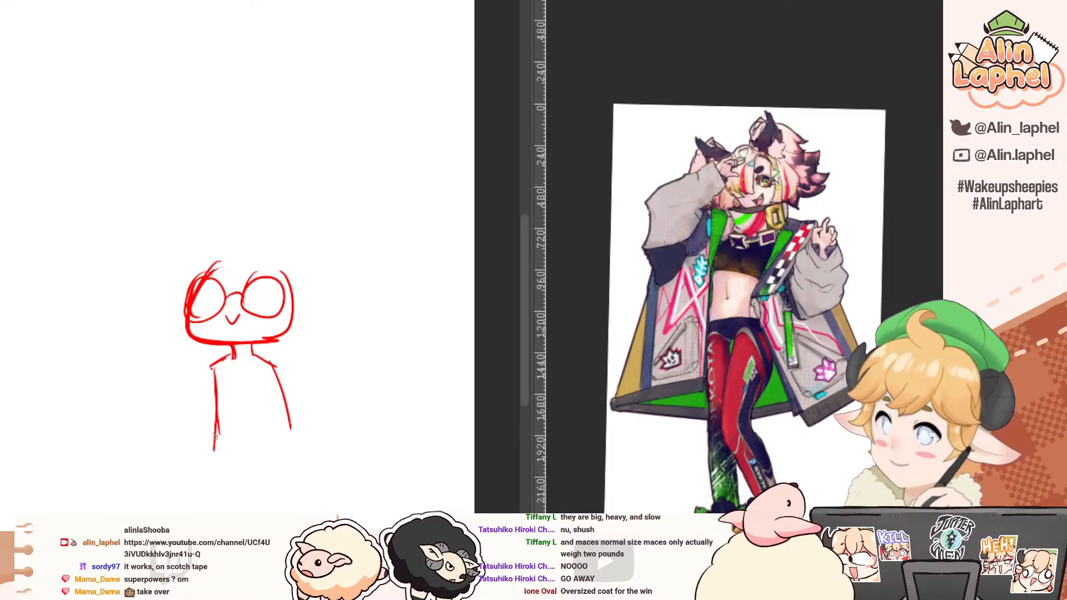
mouse_move(214, 442)
mouse_down()
mouse_move(283, 443)
mouse_move(224, 504)
mouse_up()
drag(281, 443, 303, 506)
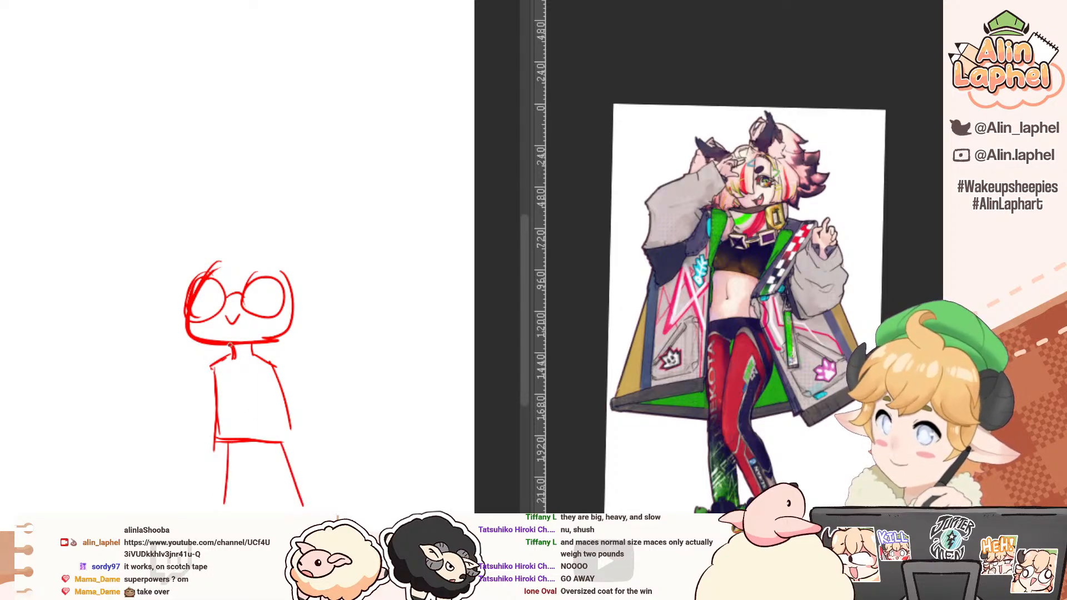
Step: Sketch an open coat over the torso, with pointed lapels and front edges running down past the waist
mouse_move(229, 344)
mouse_down()
mouse_move(217, 489)
mouse_move(198, 371)
mouse_move(216, 441)
mouse_up()
mouse_move(216, 370)
mouse_down()
mouse_move(217, 406)
mouse_move(226, 358)
mouse_move(264, 471)
mouse_up()
mouse_move(249, 348)
mouse_down()
mouse_move(278, 358)
mouse_move(289, 400)
mouse_move(266, 459)
mouse_up()
mouse_move(278, 349)
mouse_down()
mouse_move(263, 367)
mouse_move(267, 359)
mouse_move(283, 373)
mouse_move(296, 369)
mouse_up()
mouse_move(296, 370)
mouse_down()
mouse_move(279, 383)
mouse_move(295, 417)
mouse_up()
Step: Sketch both arms hanging outward from the coat, each ending in a huge rounded, oversized sleeve
drag(294, 373, 354, 487)
key(ctrl+z)
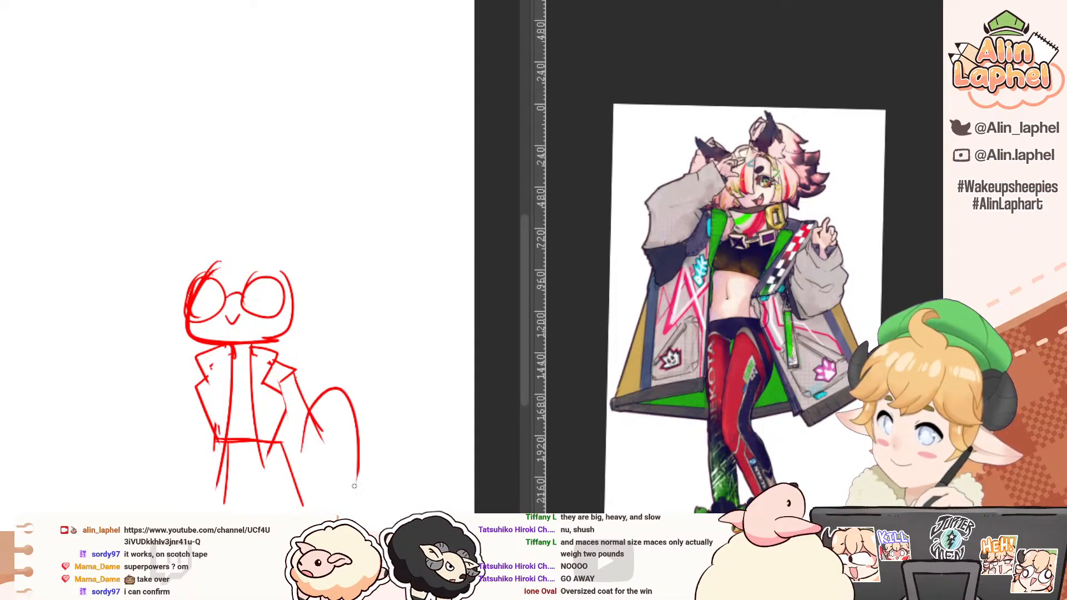
drag(317, 422, 359, 488)
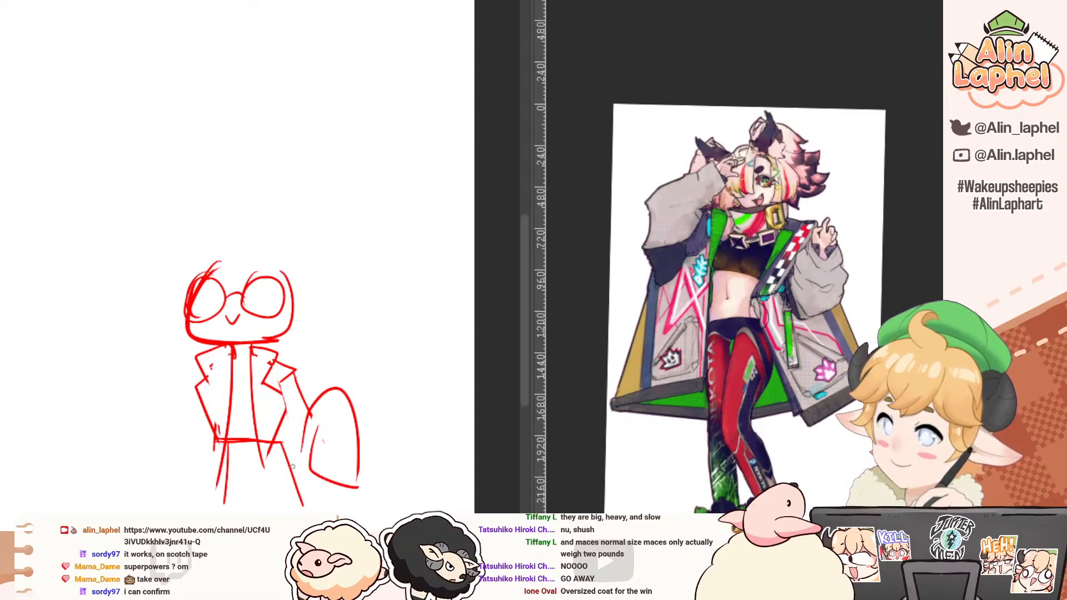
drag(298, 470, 324, 479)
mouse_move(191, 364)
mouse_down()
mouse_move(166, 368)
mouse_move(167, 414)
mouse_move(179, 417)
mouse_move(158, 409)
mouse_move(149, 472)
mouse_move(194, 429)
mouse_up()
key(ctrl+z)
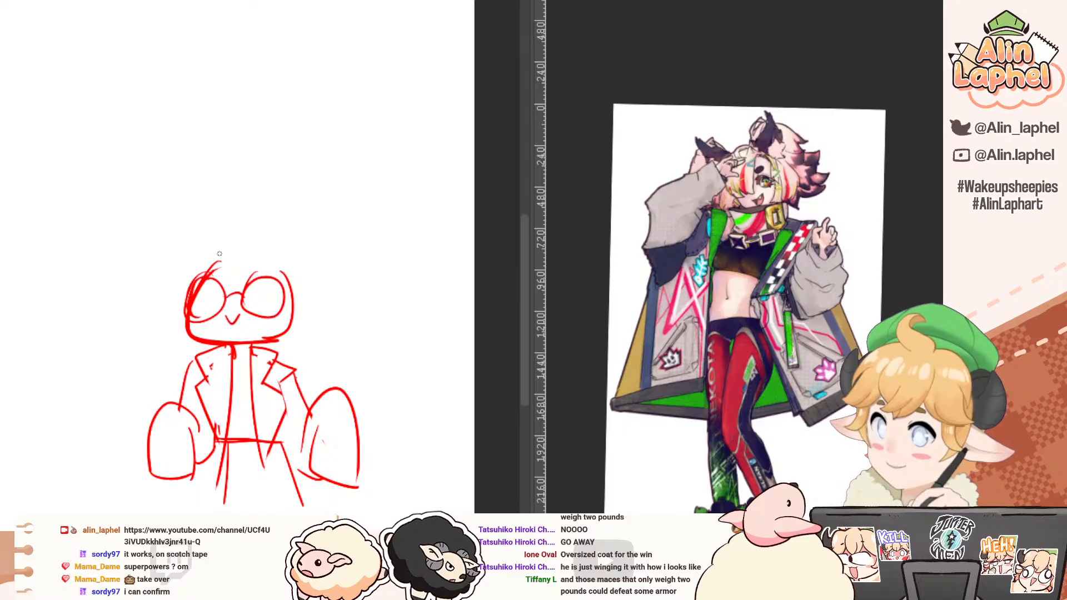
Step: Sketch the chibi's hair, with bangs falling over the glasses and short locks curving around both cheeks
mouse_move(219, 253)
mouse_down()
mouse_move(208, 272)
mouse_move(236, 286)
mouse_up()
drag(258, 249, 266, 284)
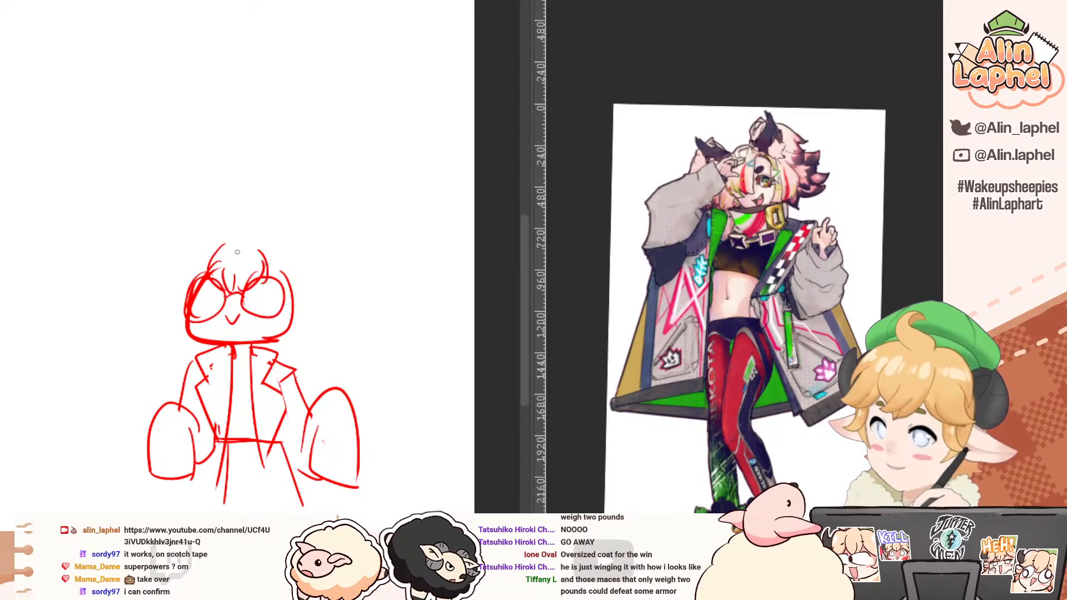
mouse_move(211, 236)
mouse_down()
mouse_move(177, 275)
mouse_move(185, 304)
mouse_up()
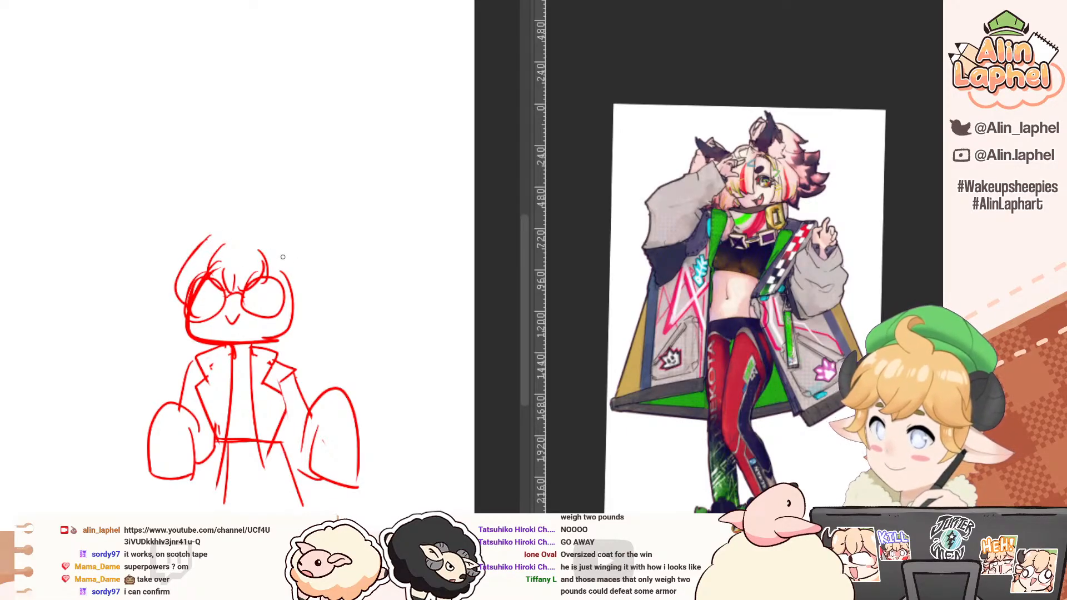
drag(269, 244, 281, 291)
mouse_move(176, 291)
mouse_down()
mouse_move(160, 340)
mouse_move(189, 349)
mouse_up()
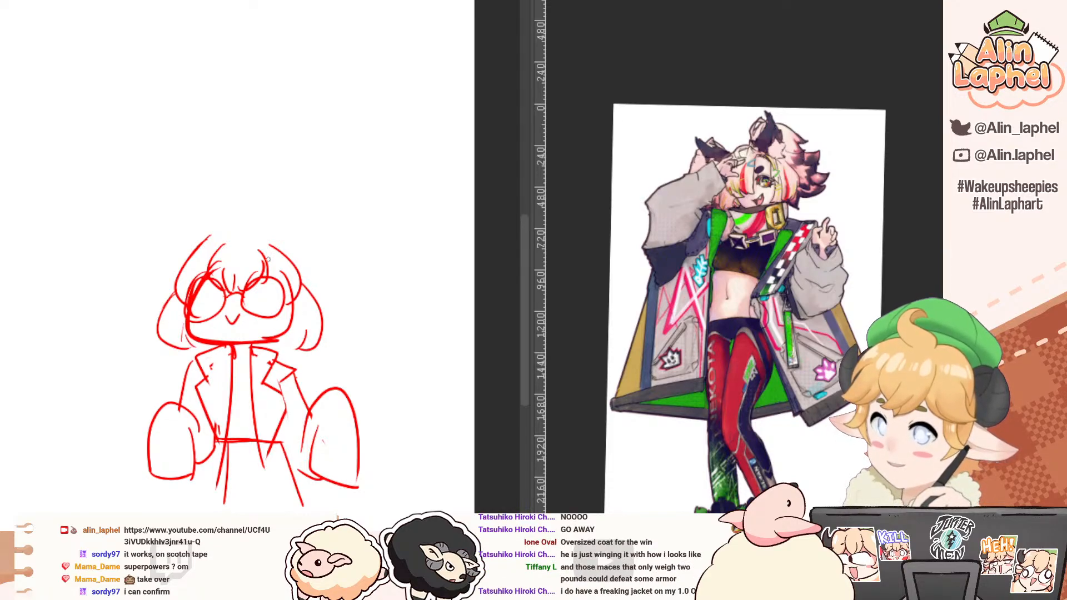
Step: Clean up the top of the hair and sketch a wide, rounded beret over the chibi's head
drag(220, 225, 222, 280)
mouse_move(159, 337)
mouse_down()
mouse_move(142, 250)
mouse_move(150, 220)
mouse_up()
key(ctrl+z)
mouse_move(137, 304)
mouse_down()
mouse_move(122, 279)
mouse_move(147, 207)
mouse_move(205, 192)
mouse_up()
key(e)
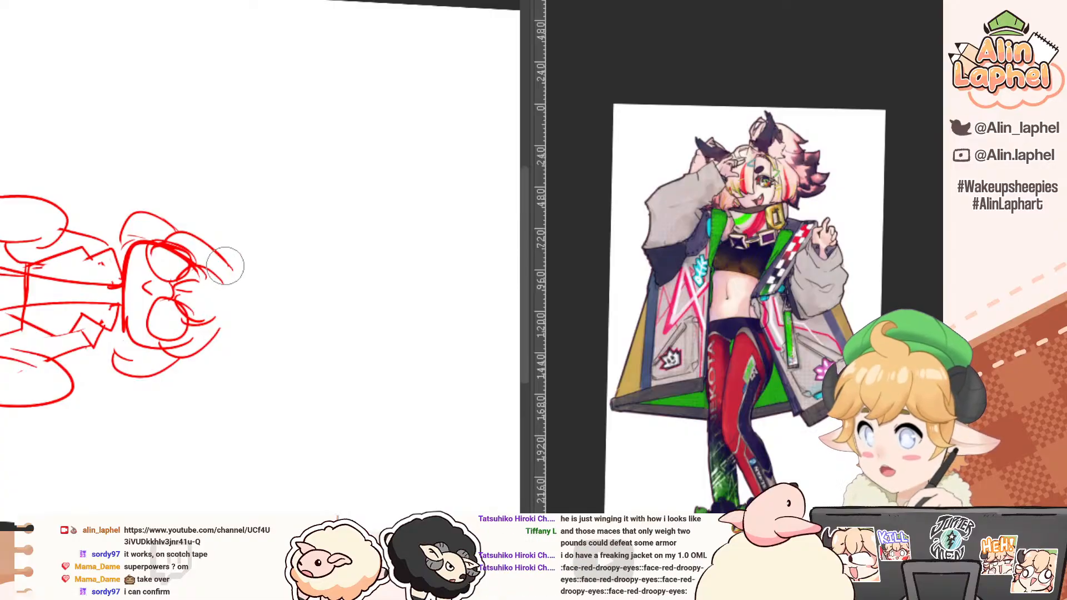
mouse_move(228, 266)
mouse_down()
mouse_move(233, 295)
mouse_move(220, 322)
mouse_up()
key(p)
key(ctrl+z)
drag(221, 258, 220, 338)
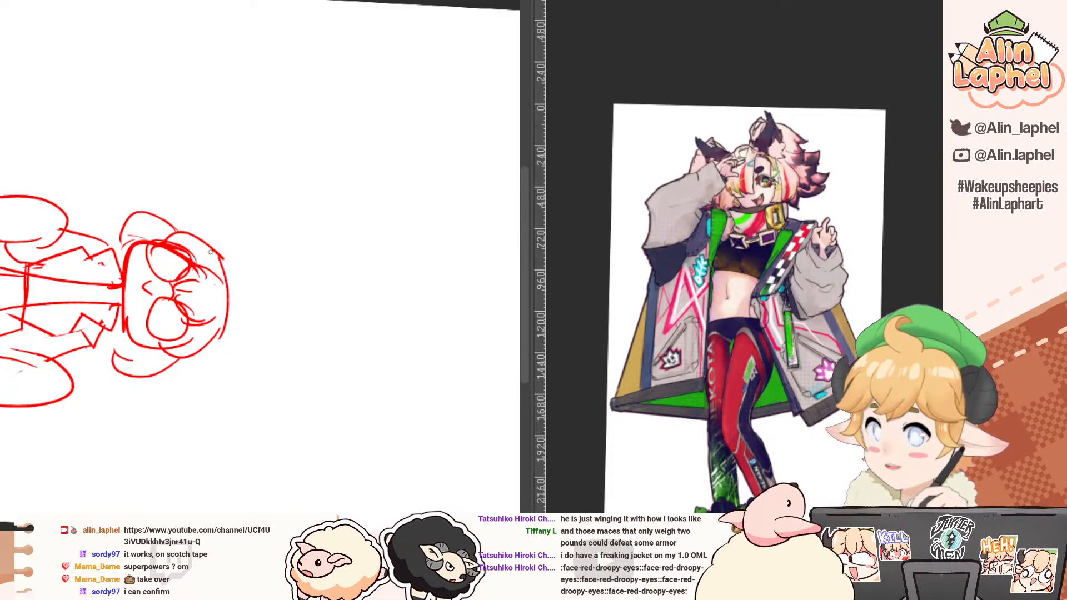
mouse_move(203, 240)
mouse_down()
mouse_move(245, 246)
mouse_move(253, 333)
mouse_move(194, 362)
mouse_up()
mouse_move(9, 193)
mouse_down()
mouse_move(20, 308)
mouse_move(261, 458)
mouse_up()
mouse_move(250, 459)
mouse_down()
mouse_move(169, 328)
mouse_move(167, 303)
mouse_up()
Step: Erase the wide outer leg line and redraw the legs as slim shapes ending in small shoes
key(e)
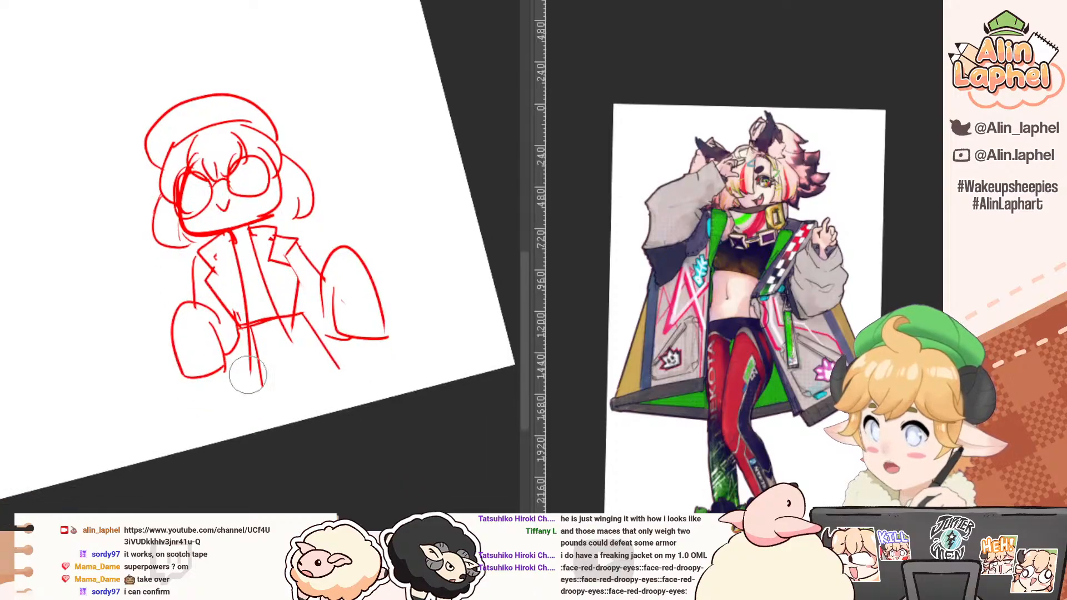
key(p)
mouse_move(266, 322)
mouse_down()
mouse_move(266, 395)
mouse_move(305, 389)
mouse_up()
key(e)
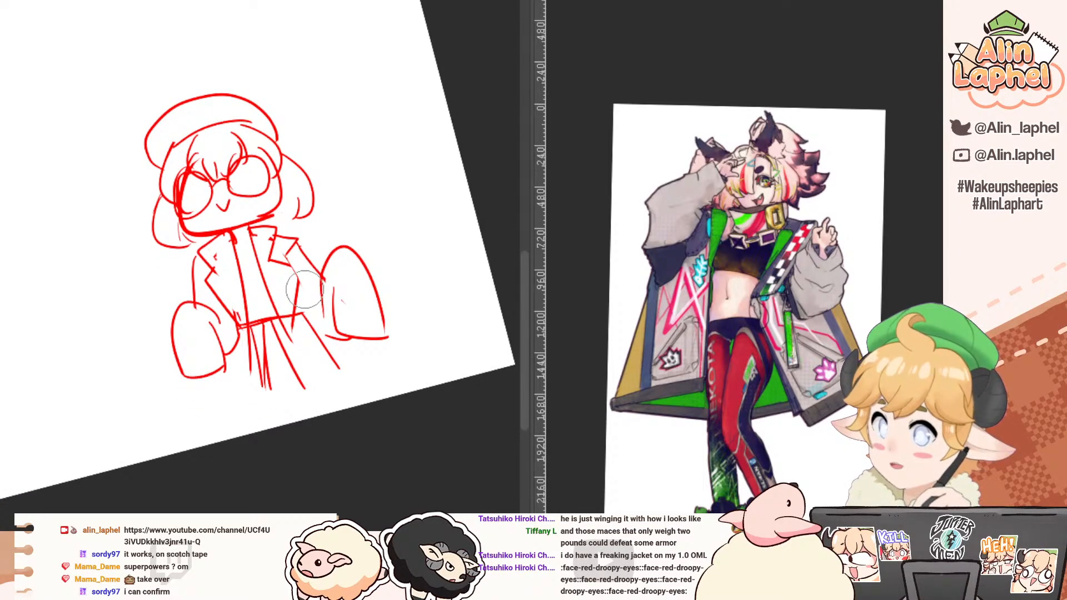
drag(309, 332, 322, 352)
key(p)
drag(282, 321, 314, 383)
mouse_move(314, 383)
mouse_down()
mouse_move(345, 371)
mouse_move(324, 394)
mouse_move(282, 406)
mouse_up()
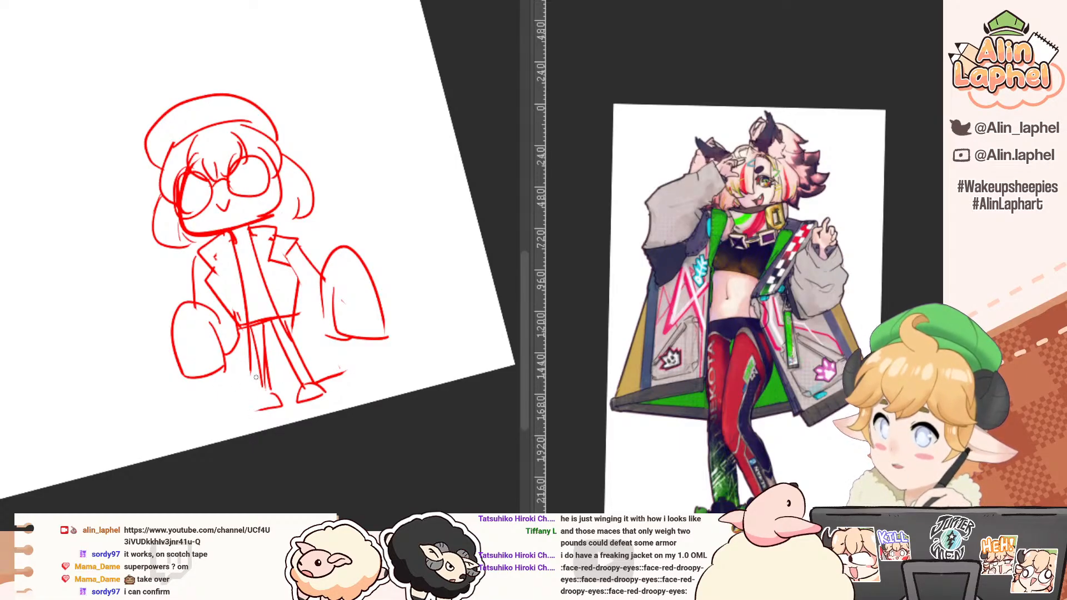
Step: Erase the stray strokes between the smaller sleeve and the legs, and redraw the torso and leg edge there
key(e)
drag(240, 333, 249, 364)
key(p)
drag(240, 277, 260, 384)
Step: Sketch long, flat shapes trailing along the ground from beneath both oversized sleeves
mouse_move(182, 366)
mouse_down()
mouse_move(182, 392)
mouse_move(108, 440)
mouse_move(236, 414)
mouse_up()
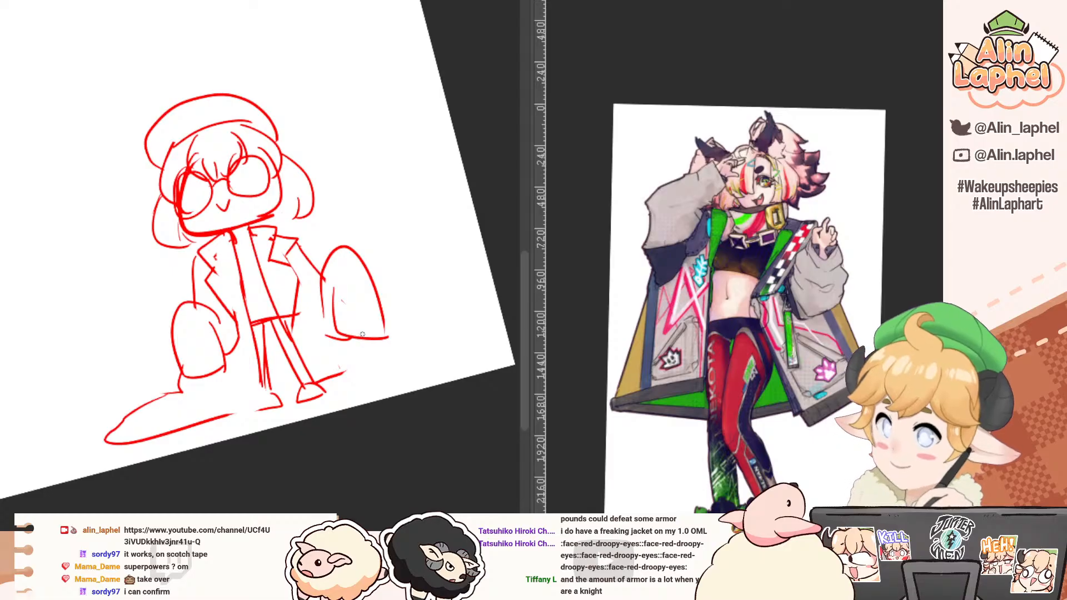
drag(362, 335, 396, 359)
key(ctrl+z)
drag(323, 382, 425, 364)
Step: Erase the coat's front edge beside the larger sleeve and redraw both front edges wider and longer
key(e)
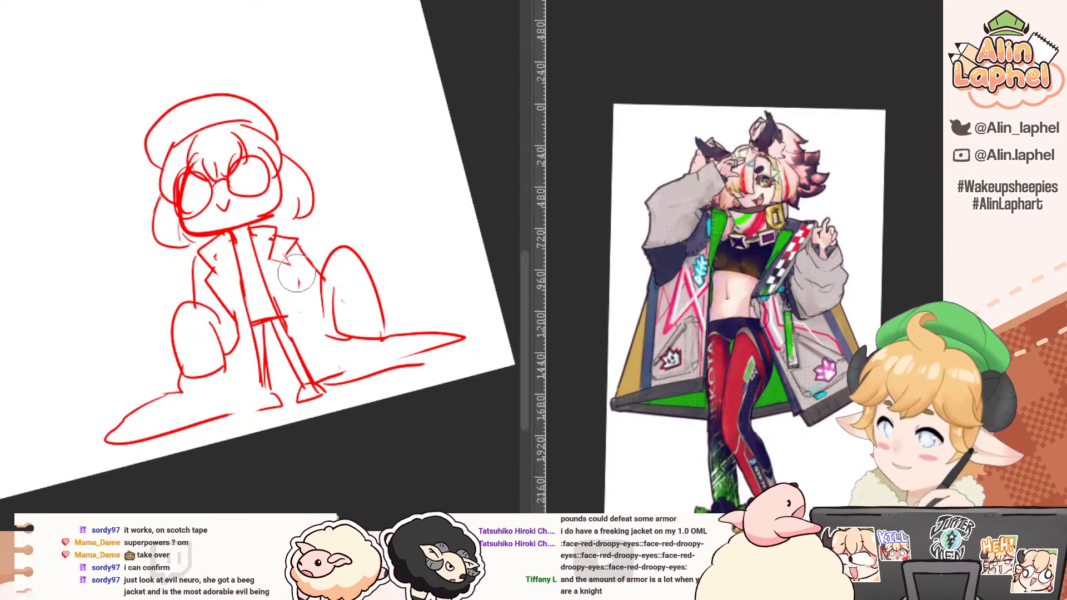
key(p)
mouse_move(270, 259)
mouse_down()
mouse_move(311, 270)
mouse_move(294, 321)
mouse_up()
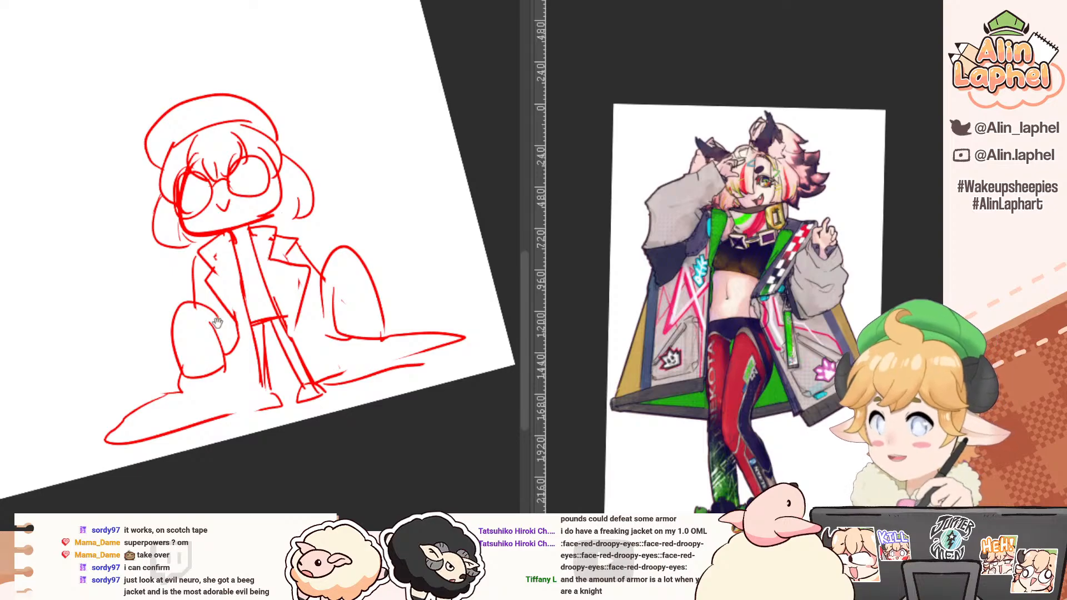
drag(218, 322, 255, 344)
key(e)
key(p)
drag(150, 206, 146, 208)
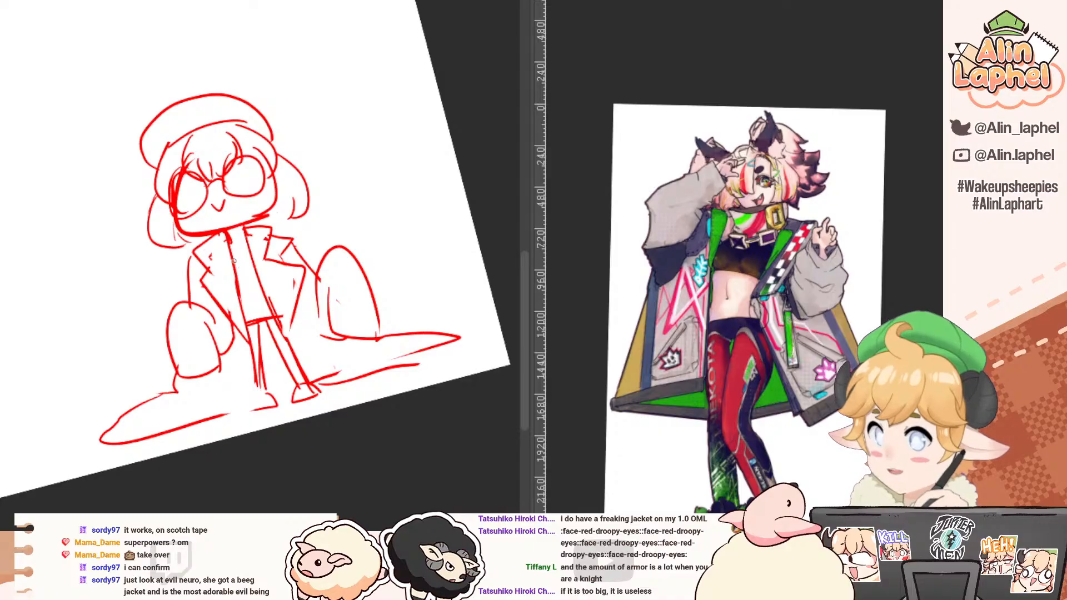
Step: Add a neckline and horizontal bands to the shirt inside the open coat, and erase the old waistline
drag(240, 282, 259, 285)
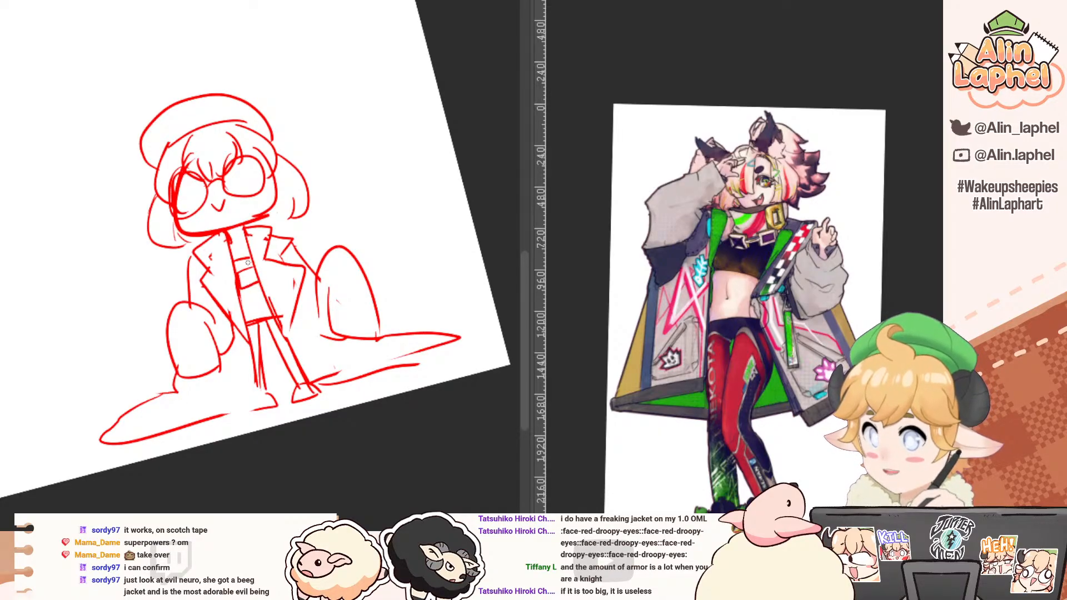
drag(231, 243, 244, 237)
key(e)
drag(258, 322, 252, 323)
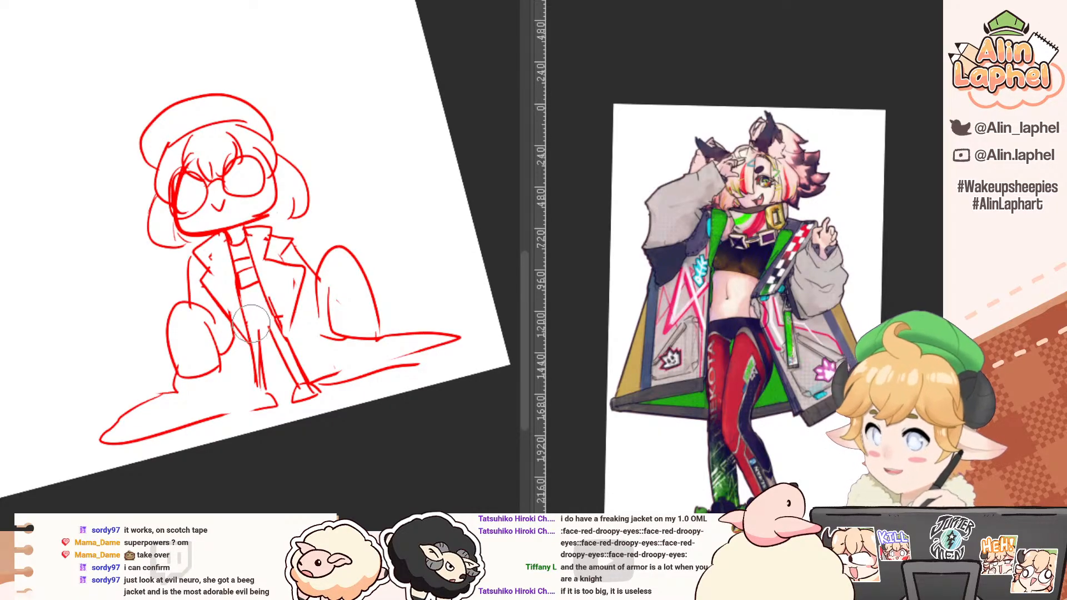
key(p)
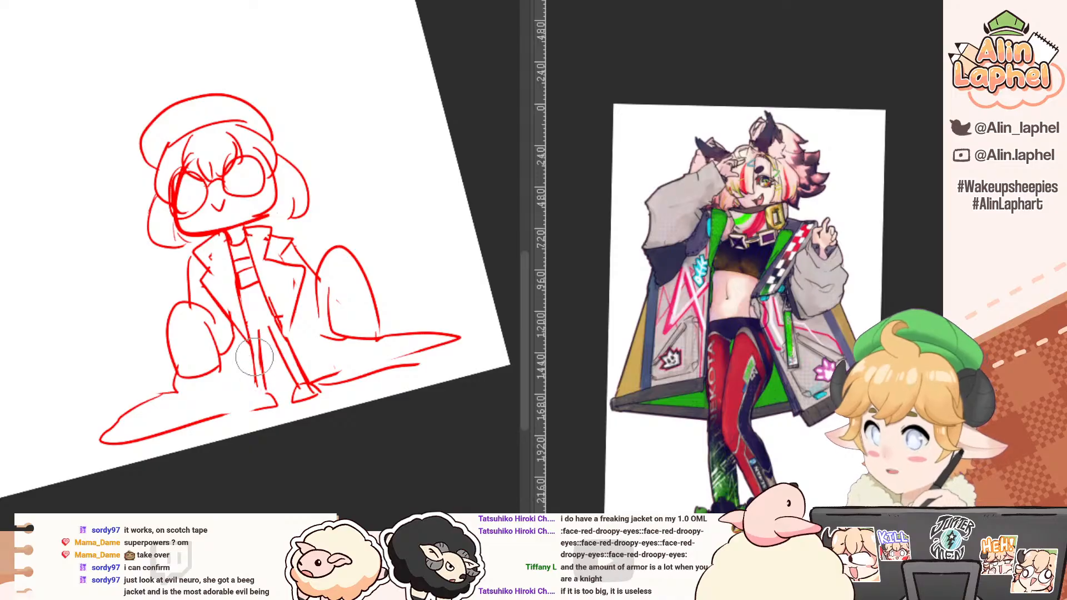
Step: Redraw the legs with short hem lines above the knees, and extend the trailing ground shape up to the foot
key(e)
mouse_move(262, 335)
mouse_down()
mouse_move(287, 335)
mouse_move(263, 408)
mouse_up()
key(p)
key(e)
key(p)
key(ctrl+z)
mouse_move(252, 348)
mouse_down()
mouse_move(256, 377)
mouse_move(223, 415)
mouse_up()
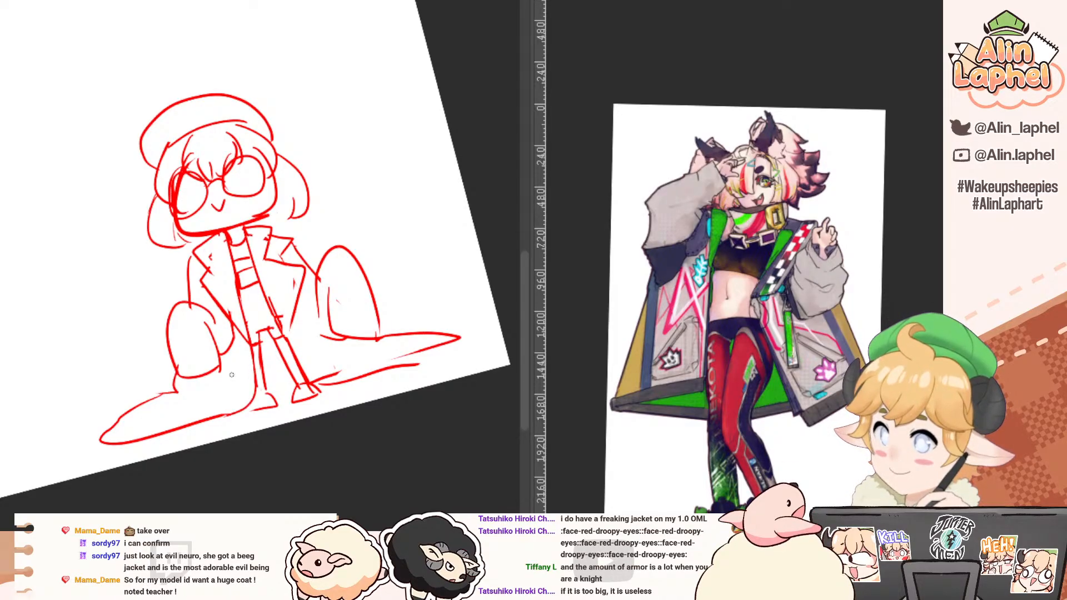
drag(235, 370, 190, 344)
drag(152, 258, 150, 289)
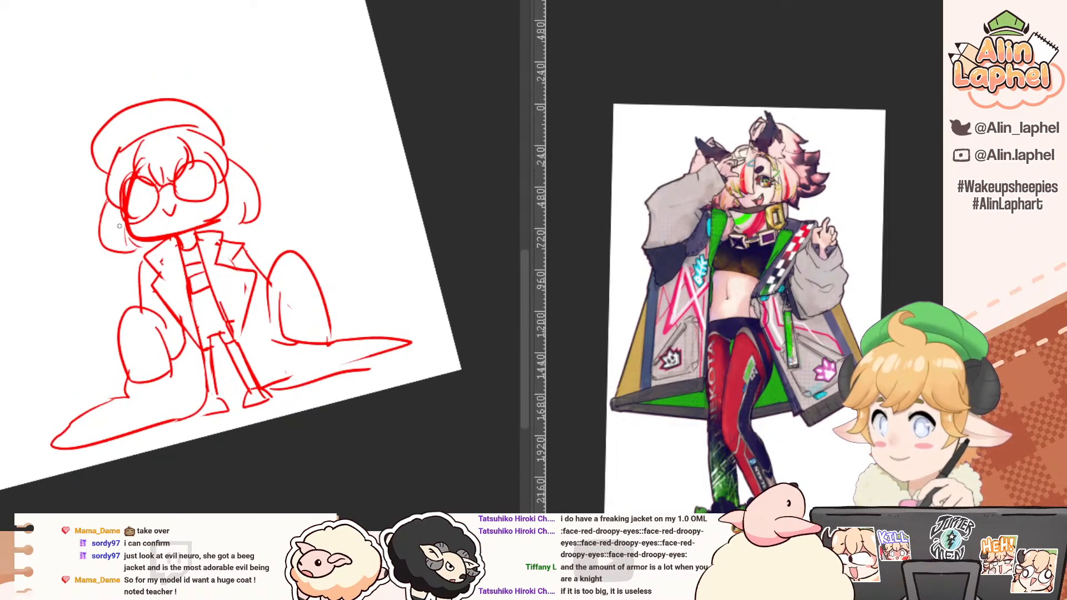
drag(89, 228, 94, 247)
mouse_move(152, 292)
mouse_down()
mouse_move(107, 233)
mouse_move(86, 245)
mouse_move(95, 209)
mouse_move(95, 225)
mouse_up()
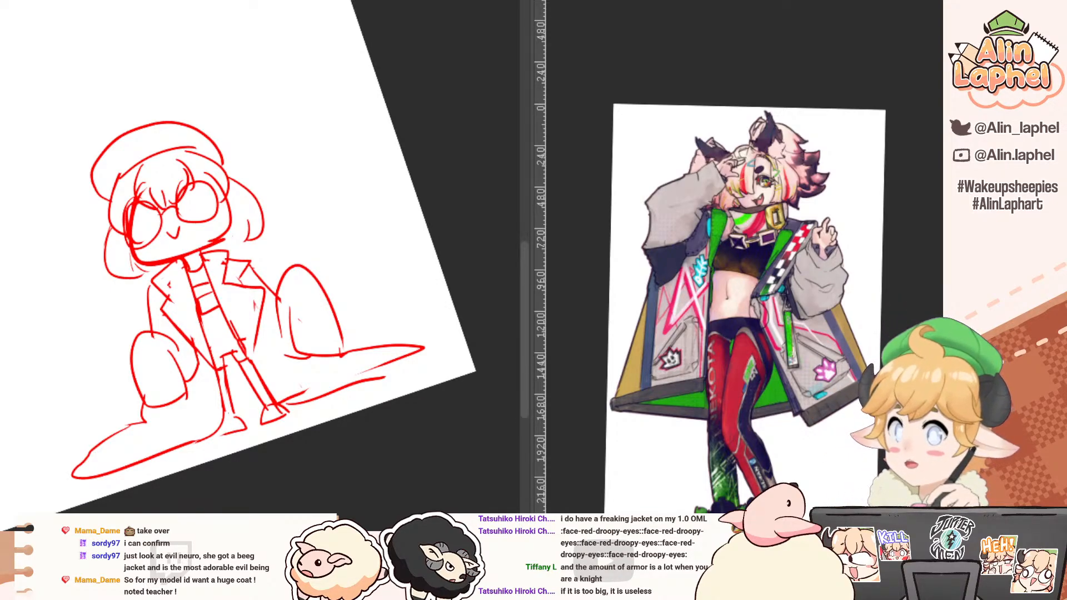
Step: Sketch a second, round head in the empty space above the chibi, with half-lidded eyes and a smirking muzzle
drag(16, 150, 128, 238)
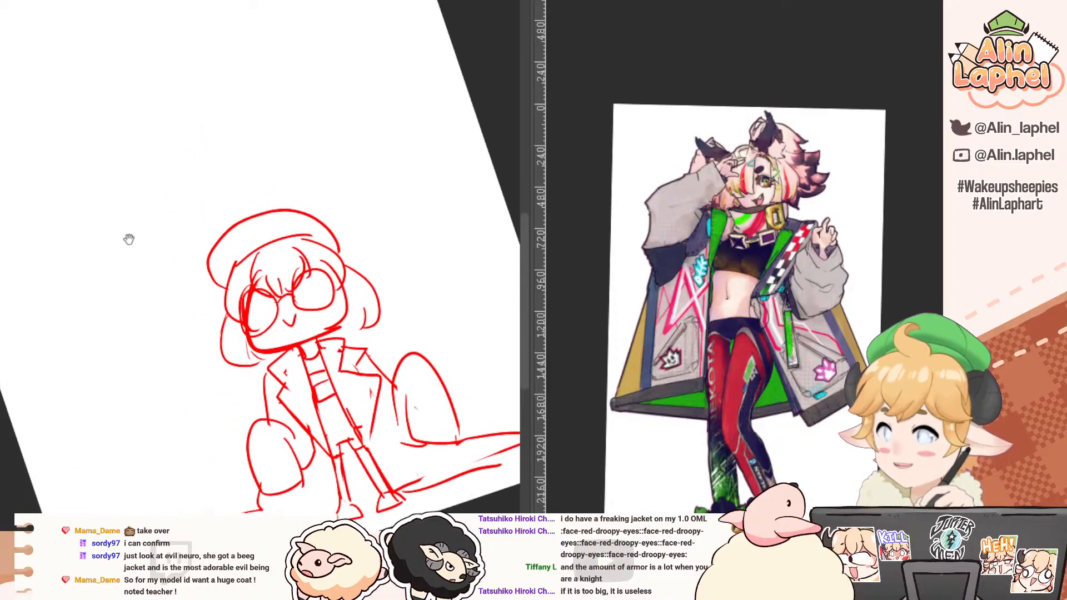
drag(29, 97, 55, 48)
drag(54, 155, 61, 223)
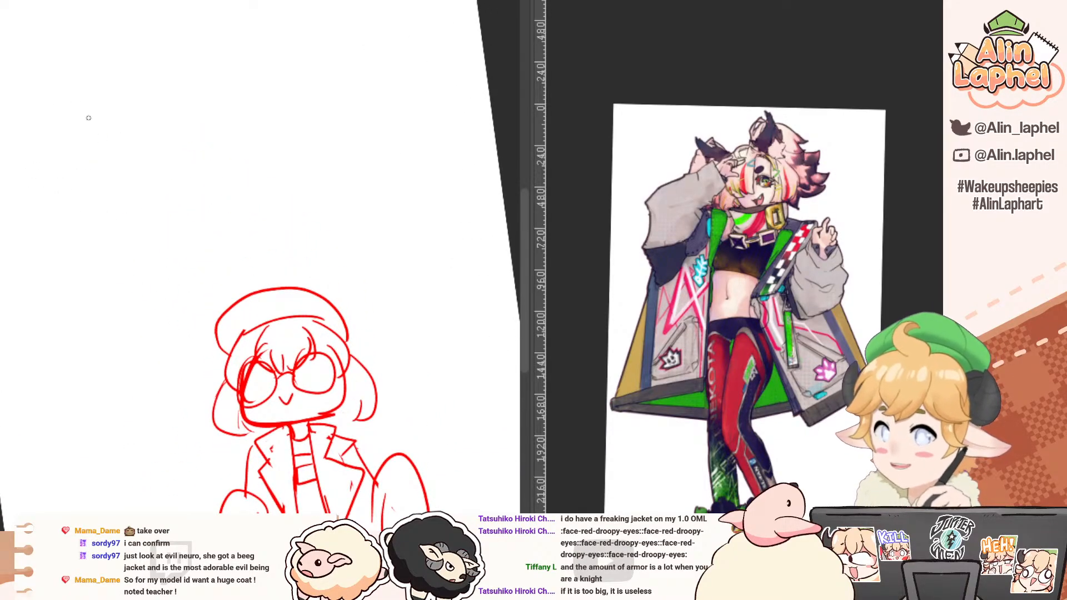
key(ctrl+z)
drag(86, 93, 83, 173)
key(ctrl+z)
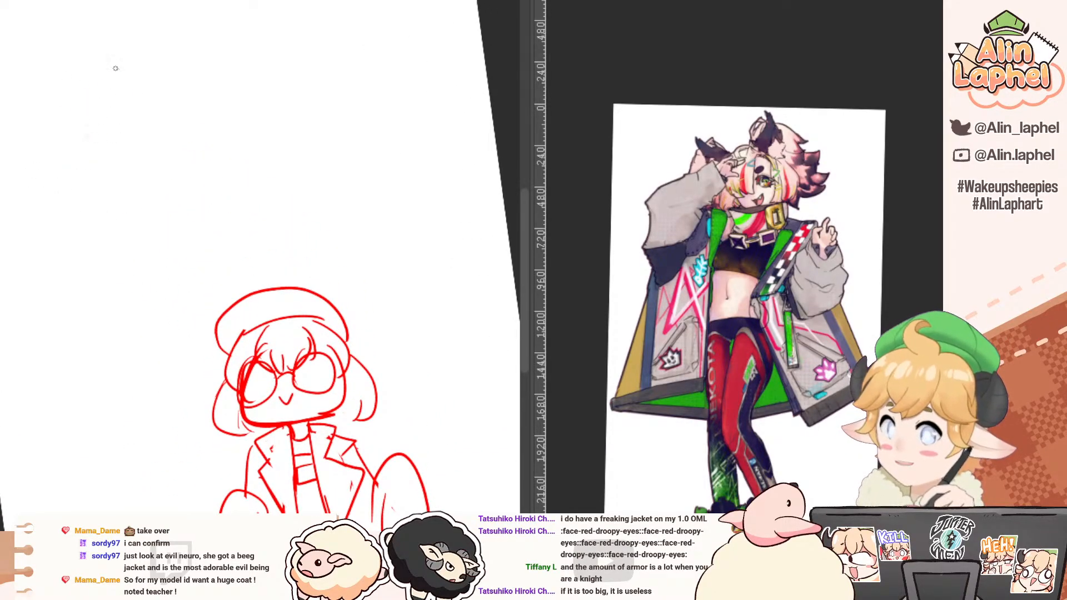
mouse_move(117, 69)
mouse_down()
mouse_move(144, 136)
mouse_move(84, 178)
mouse_up()
mouse_move(102, 74)
mouse_down()
mouse_move(145, 137)
mouse_move(75, 159)
mouse_move(127, 67)
mouse_move(112, 169)
mouse_move(136, 149)
mouse_move(102, 108)
mouse_move(103, 148)
mouse_move(125, 135)
mouse_up()
mouse_move(149, 90)
mouse_down()
mouse_move(141, 138)
mouse_move(181, 123)
mouse_move(144, 137)
mouse_up()
drag(161, 127, 163, 130)
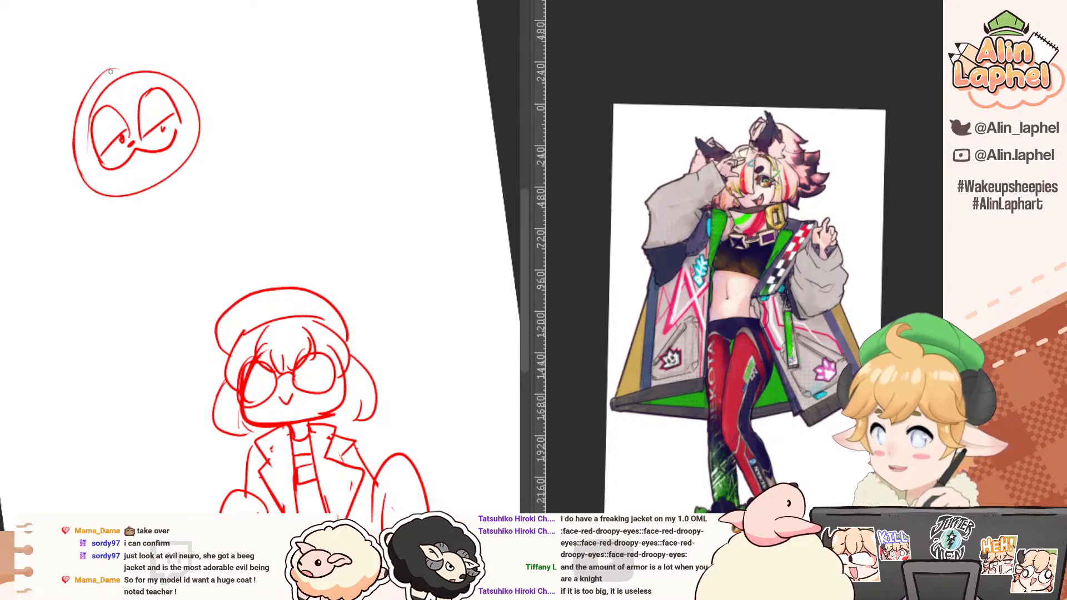
Step: Add two pointed animal ears on top of the round smirking head
drag(108, 69, 69, 108)
key(ctrl+z)
mouse_move(100, 68)
mouse_down()
mouse_move(75, 111)
mouse_move(184, 68)
mouse_up()
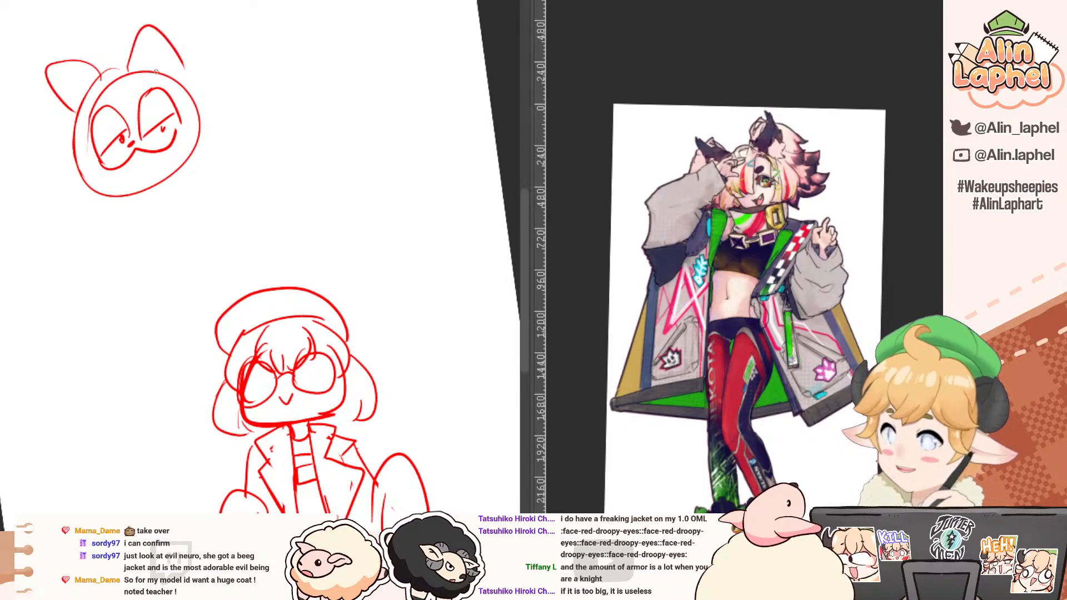
Step: Sketch a curved shoulder and folded arm beneath the round smirking head, with a small pointed elbow shape beside the cheek
mouse_move(189, 164)
mouse_down()
mouse_move(157, 164)
mouse_move(125, 196)
mouse_up()
key(ctrl+z)
mouse_move(182, 162)
mouse_down()
mouse_move(137, 171)
mouse_move(69, 237)
mouse_up()
mouse_move(75, 223)
mouse_down()
mouse_move(73, 247)
mouse_move(137, 246)
mouse_up()
key(ctrl+z)
mouse_move(108, 182)
mouse_down()
mouse_move(56, 223)
mouse_move(45, 197)
mouse_move(67, 229)
mouse_up()
drag(62, 190, 113, 184)
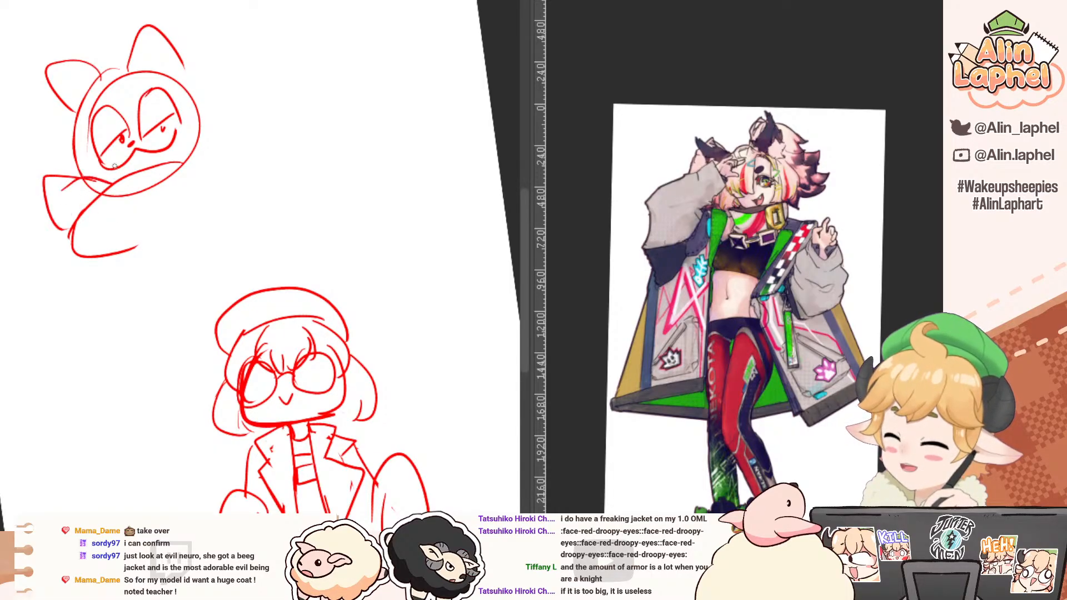
Step: Draw the smirking creature's long sloping back, the forearm's lower line, and the first leg outlines beneath the arm
mouse_move(127, 261)
mouse_down()
mouse_move(120, 311)
mouse_move(170, 295)
mouse_up()
mouse_move(181, 162)
mouse_down()
mouse_move(212, 183)
mouse_move(263, 274)
mouse_up()
drag(144, 242, 176, 234)
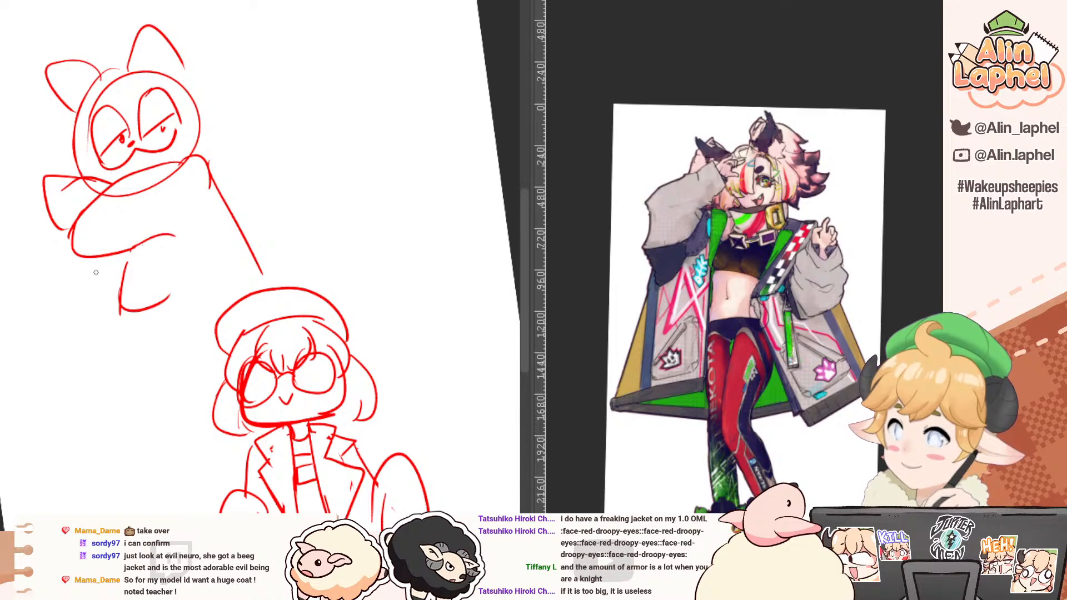
mouse_move(119, 259)
mouse_down()
mouse_move(70, 286)
mouse_move(121, 281)
mouse_up()
mouse_move(171, 243)
mouse_down()
mouse_move(187, 322)
mouse_move(235, 301)
mouse_up()
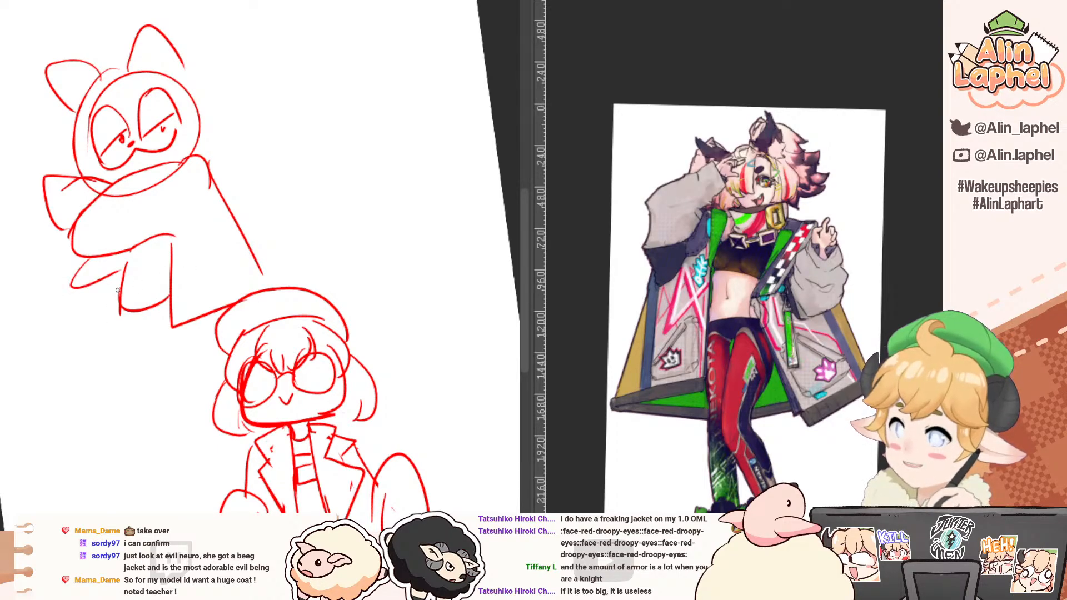
Step: Finish the smirking creature's lower body with a foot, pointed trailing shapes on both sides and a curled, tapering tail
drag(118, 290, 109, 336)
mouse_move(109, 336)
mouse_down()
mouse_move(160, 330)
mouse_move(128, 335)
mouse_up()
key(e)
key(p)
mouse_move(108, 282)
mouse_down()
mouse_move(45, 349)
mouse_move(95, 341)
mouse_up()
mouse_move(254, 252)
mouse_down()
mouse_move(280, 254)
mouse_move(295, 290)
mouse_up()
mouse_move(247, 239)
mouse_down()
mouse_move(286, 137)
mouse_move(275, 251)
mouse_up()
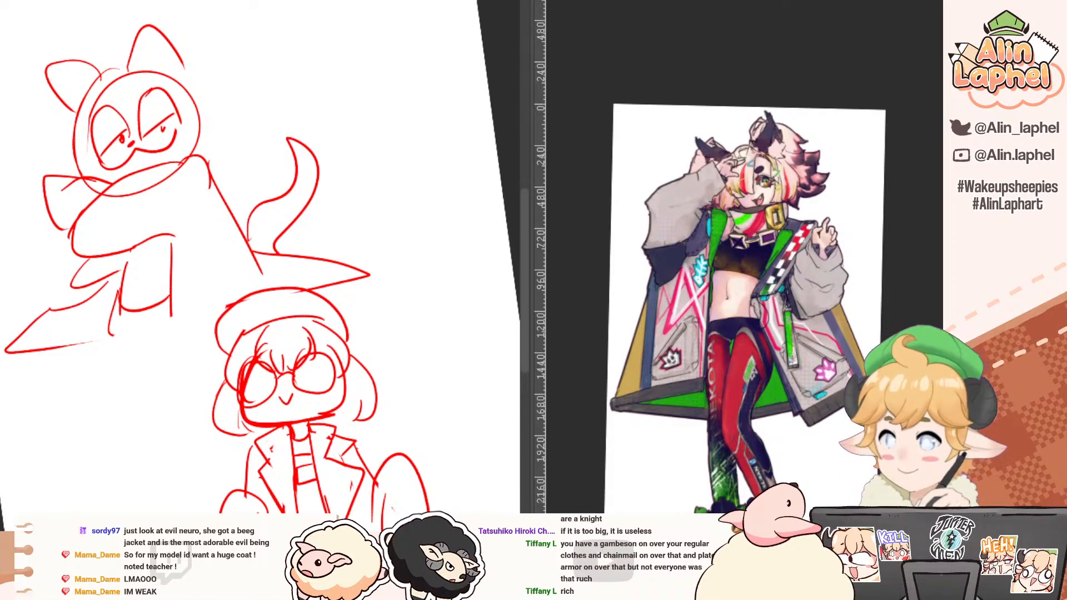
Step: Switch to the winking character's flat-colour illustration and put the accidentally shifted colour fills back under the line art
key(ctrl+Tab)
drag(40, 149, 131, 128)
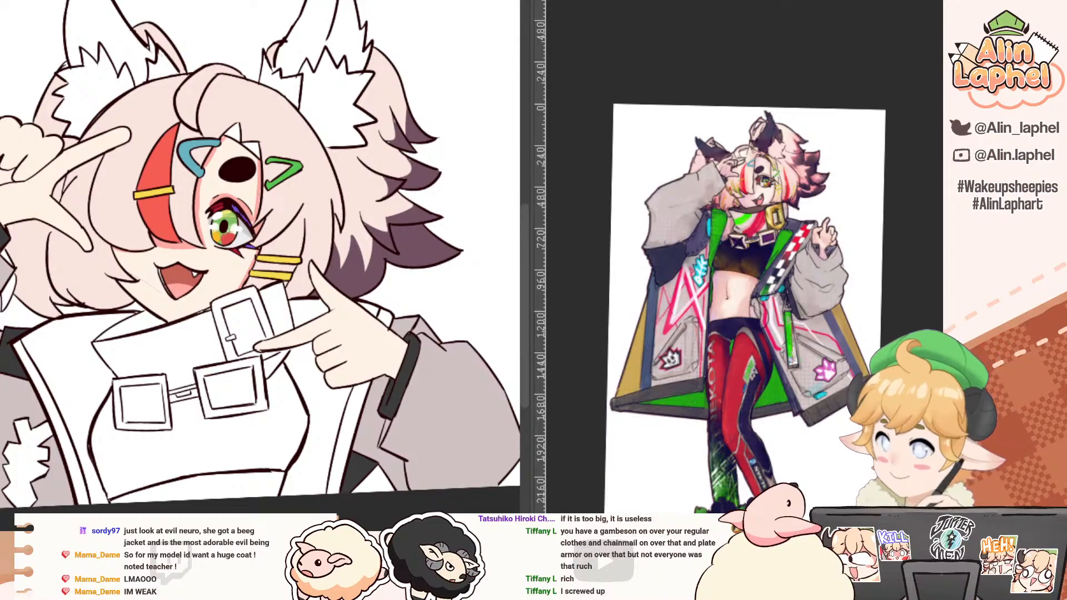
key(ctrl+z)
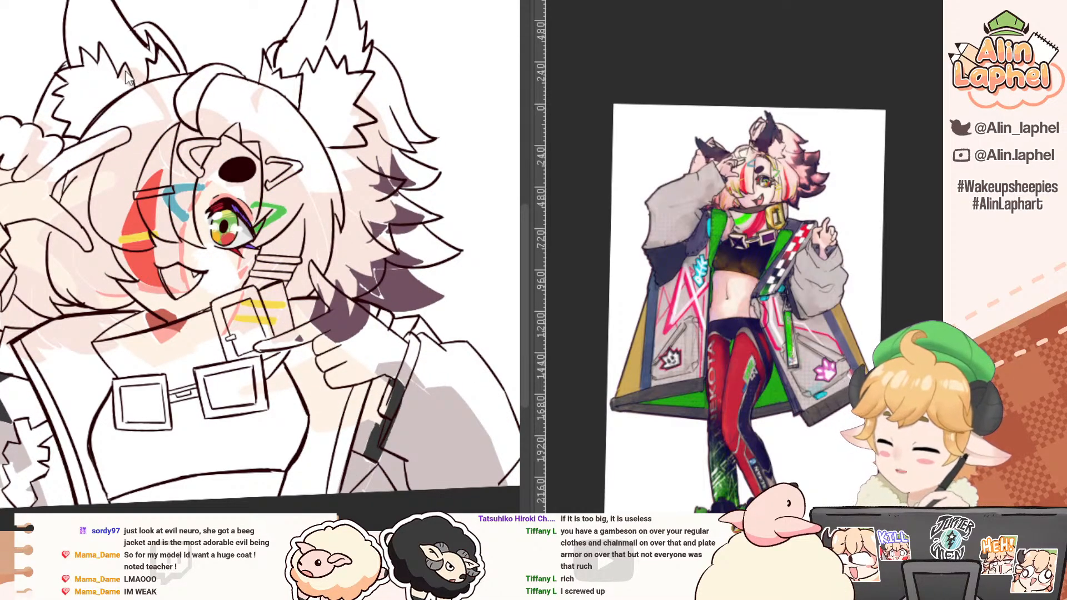
key(ctrl+shift+z)
Step: Paint a tapering red streak down the side hair behind the yellow hairpins and fill it, following the reference
alt+click(123, 166)
mouse_move(207, 224)
mouse_down()
mouse_move(190, 203)
mouse_move(170, 201)
mouse_up()
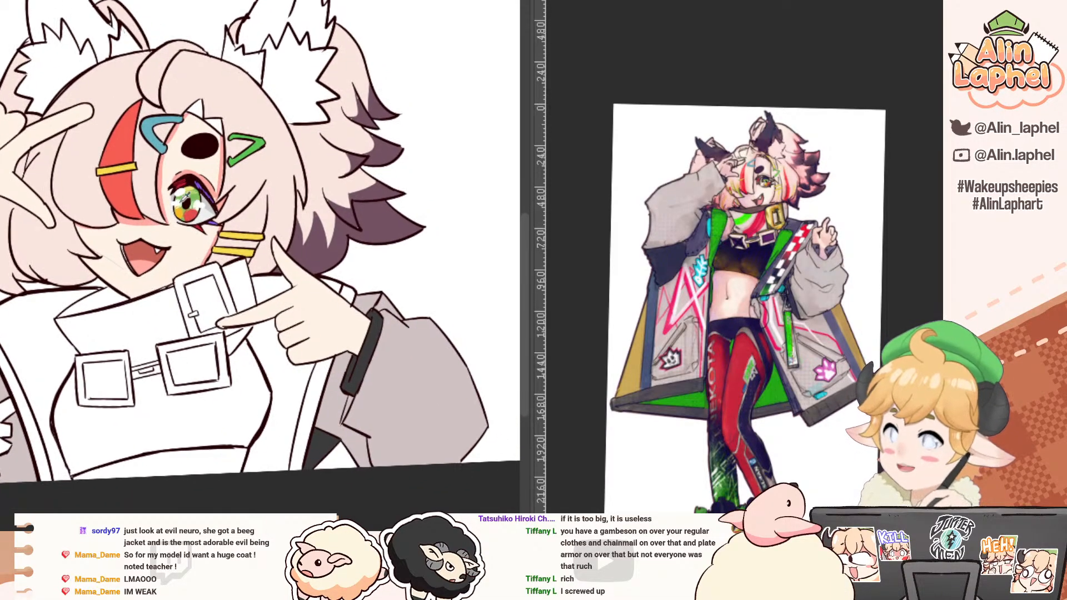
alt+click(218, 223)
scroll(180, 131, up, 3)
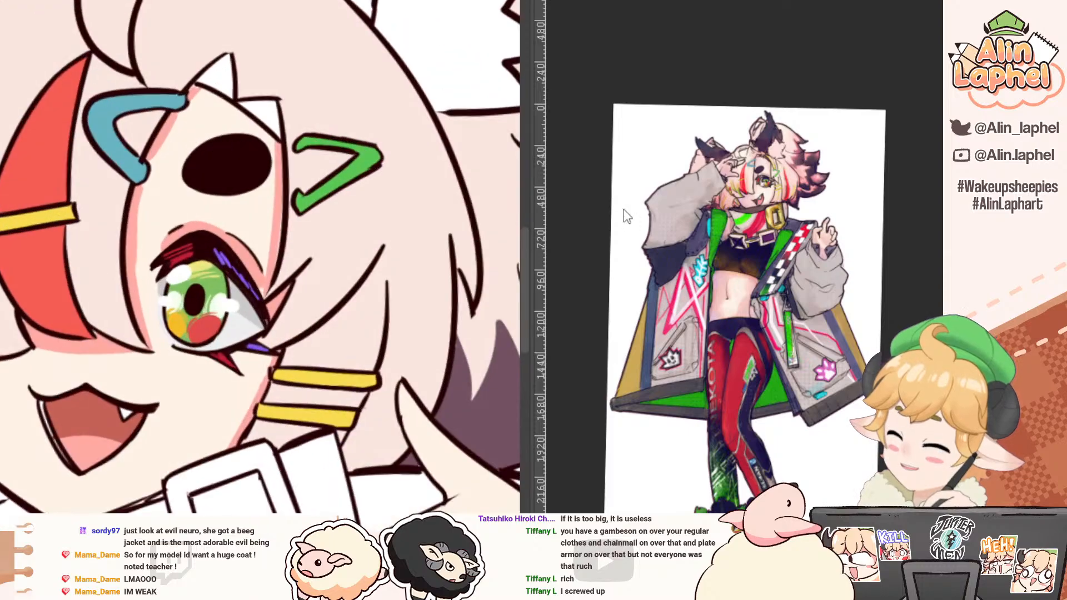
scroll(729, 196, up, 4)
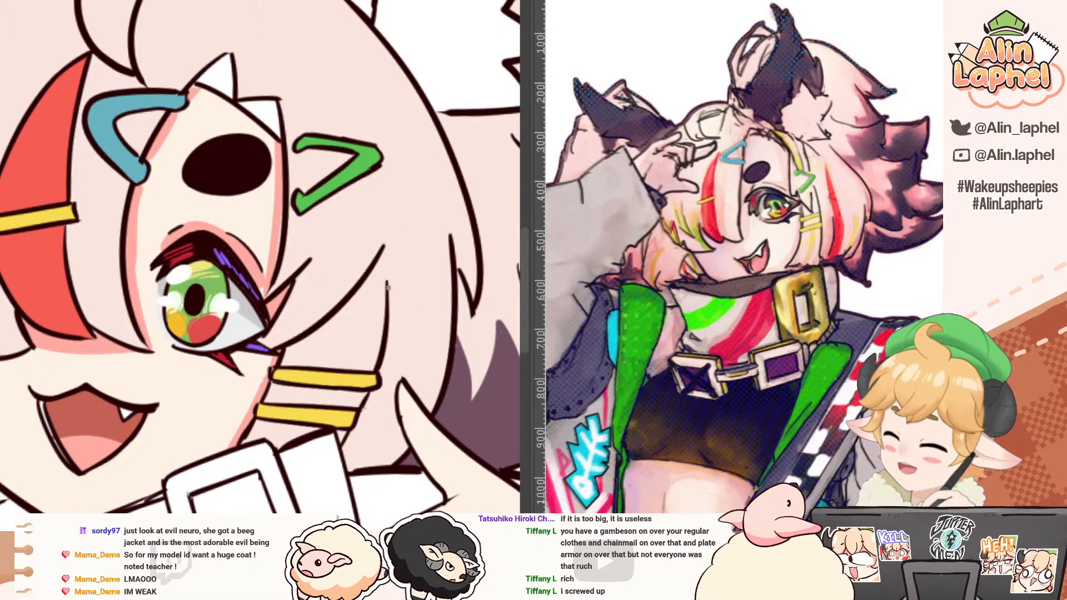
mouse_move(377, 204)
mouse_down()
mouse_move(413, 391)
mouse_move(359, 476)
mouse_up()
click(381, 437)
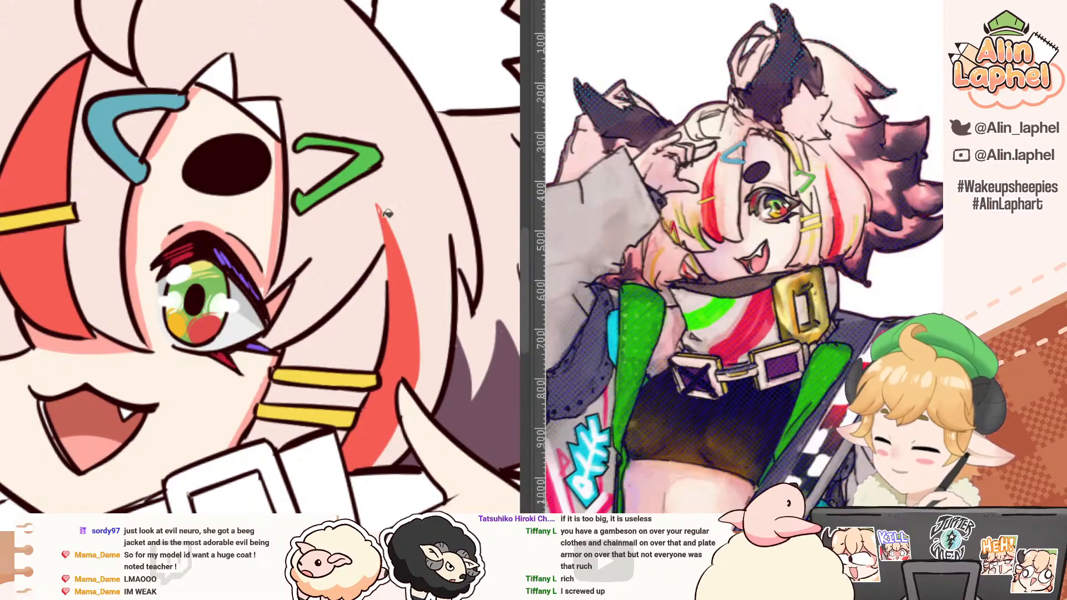
drag(377, 261, 312, 194)
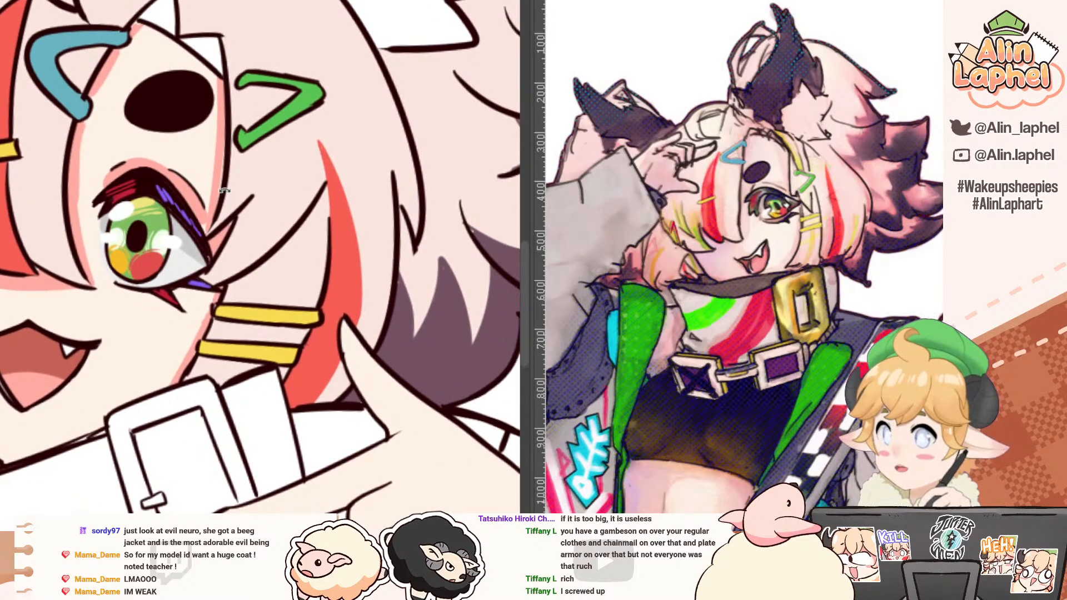
Step: Paint a yellow streak on the hair lock beside the cheek, below the raised hand's thumb
drag(224, 190, 172, 275)
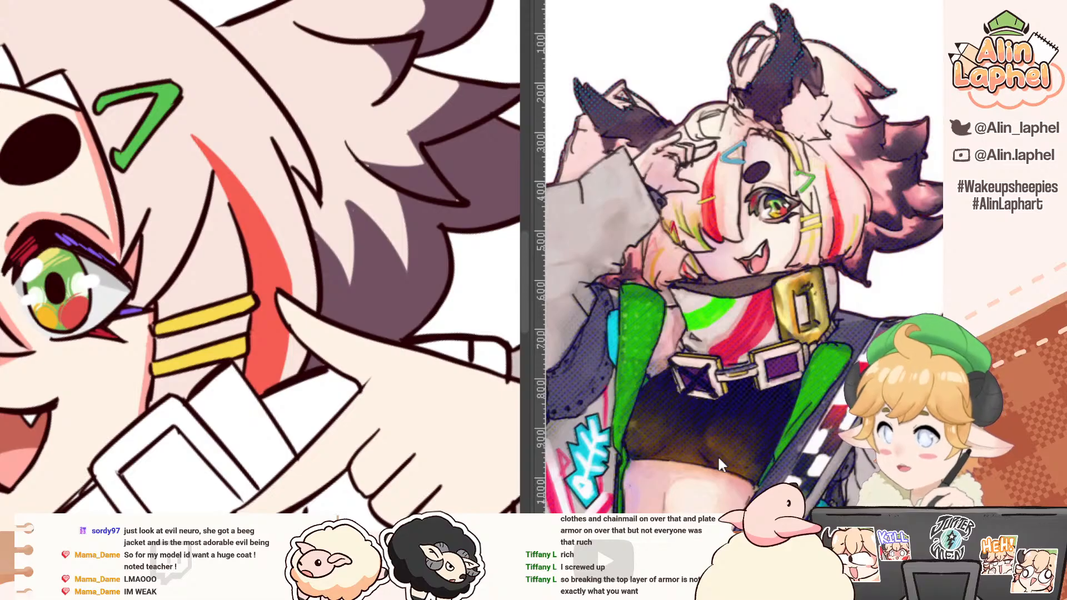
drag(174, 249, 81, 279)
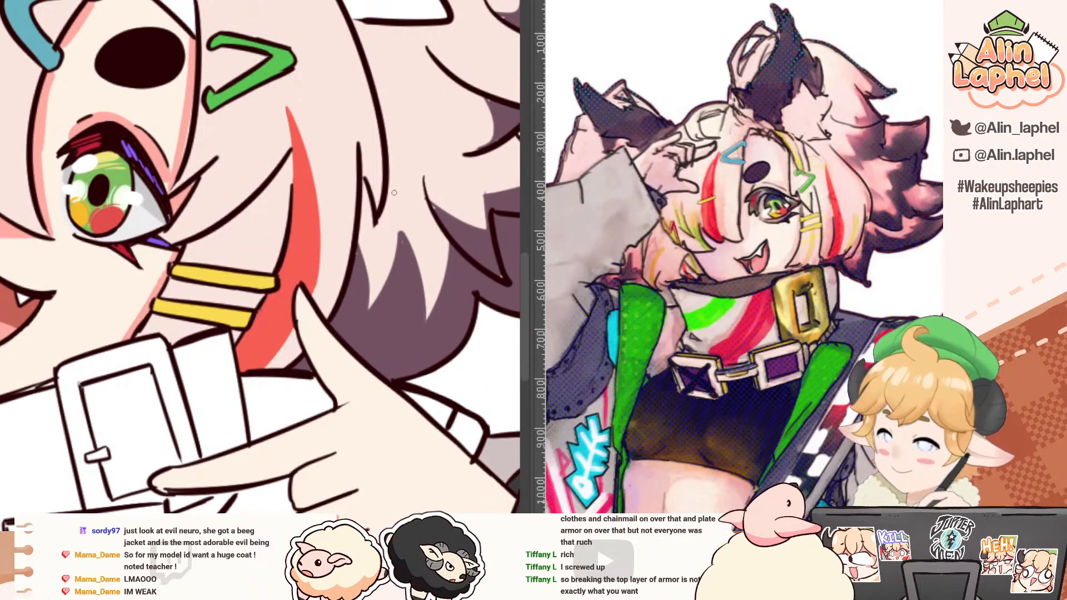
mouse_move(343, 208)
mouse_down()
mouse_move(339, 281)
mouse_move(349, 264)
mouse_move(344, 273)
mouse_move(272, 157)
mouse_up()
drag(203, 160, 236, 177)
drag(130, 225, 199, 283)
drag(187, 244, 206, 287)
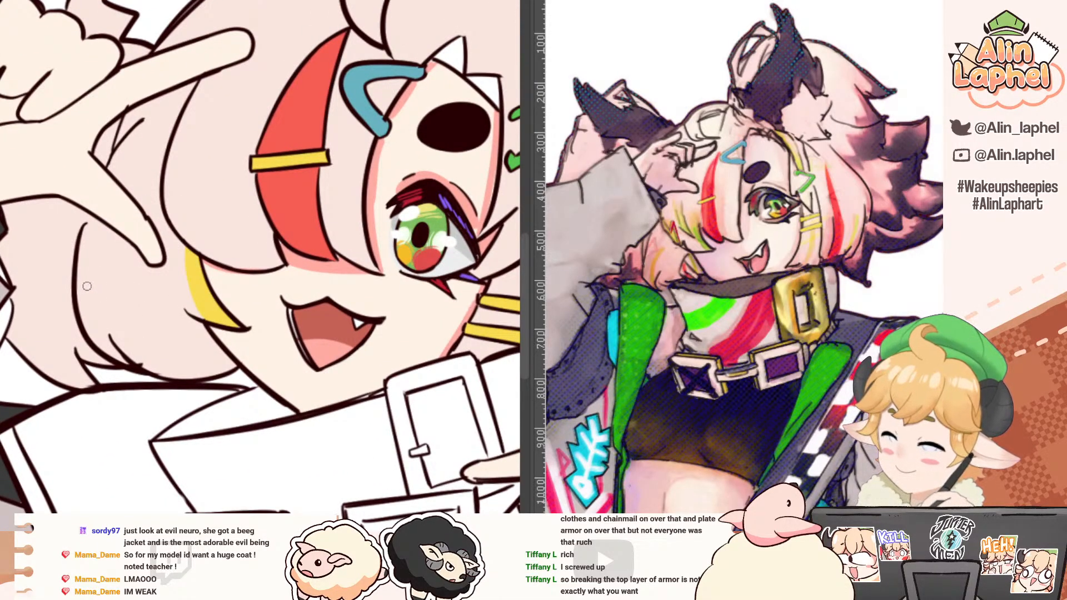
Step: Draw a thin yellow crescent streak along the outer side lock below the raised hand, replacing the stray first mark
mouse_move(77, 281)
mouse_down()
mouse_move(100, 244)
mouse_move(78, 281)
mouse_up()
key(ctrl+z)
drag(102, 240, 105, 331)
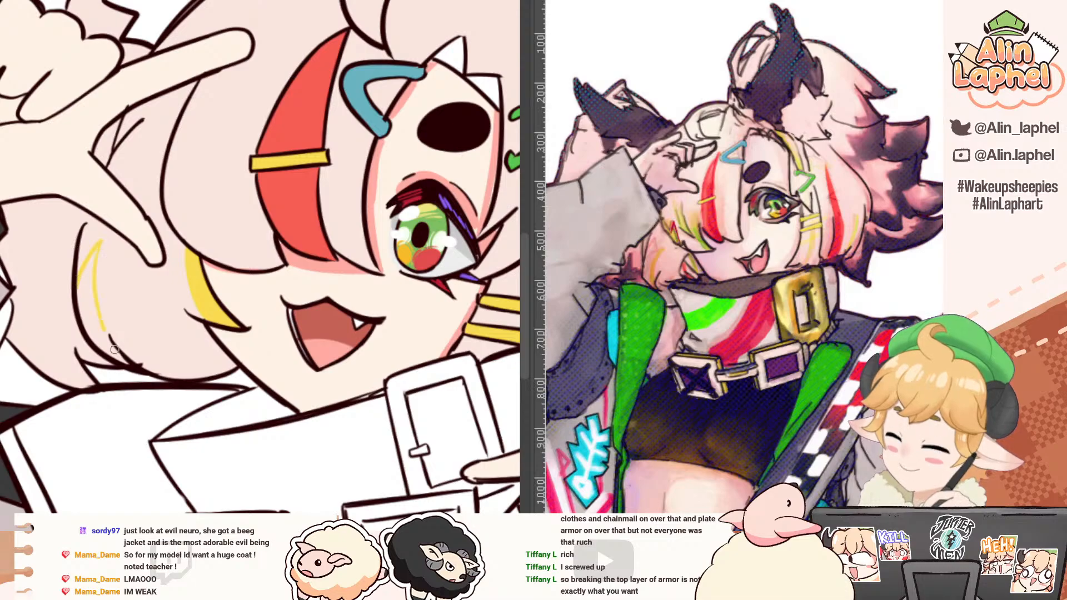
drag(71, 244, 118, 246)
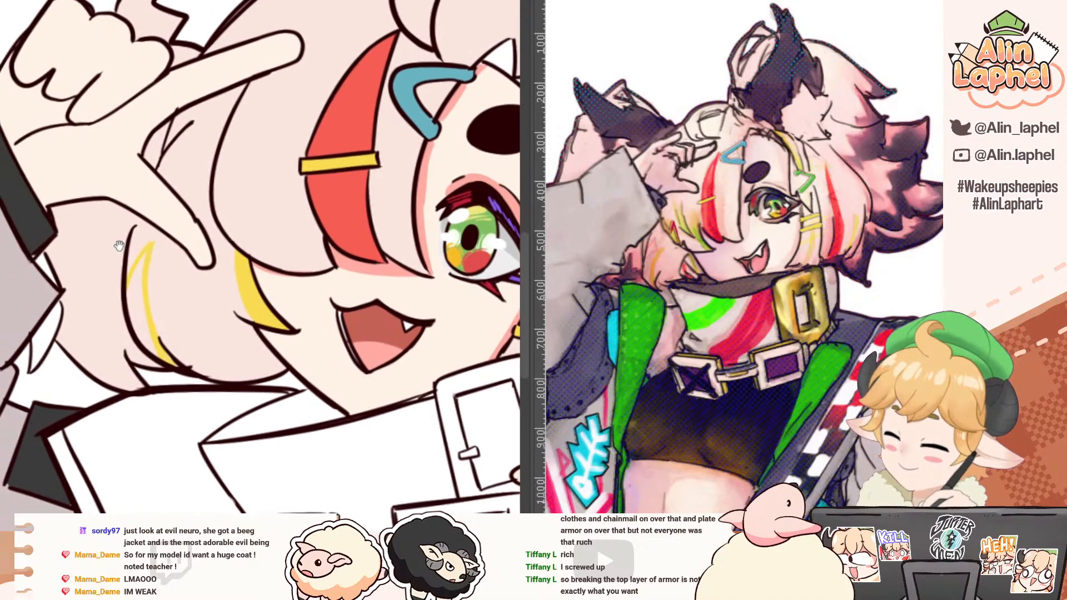
Step: Add a slim yellow streak beside the red streak on the opposite side hair
drag(227, 238, 67, 241)
scroll(111, 225, down, 3)
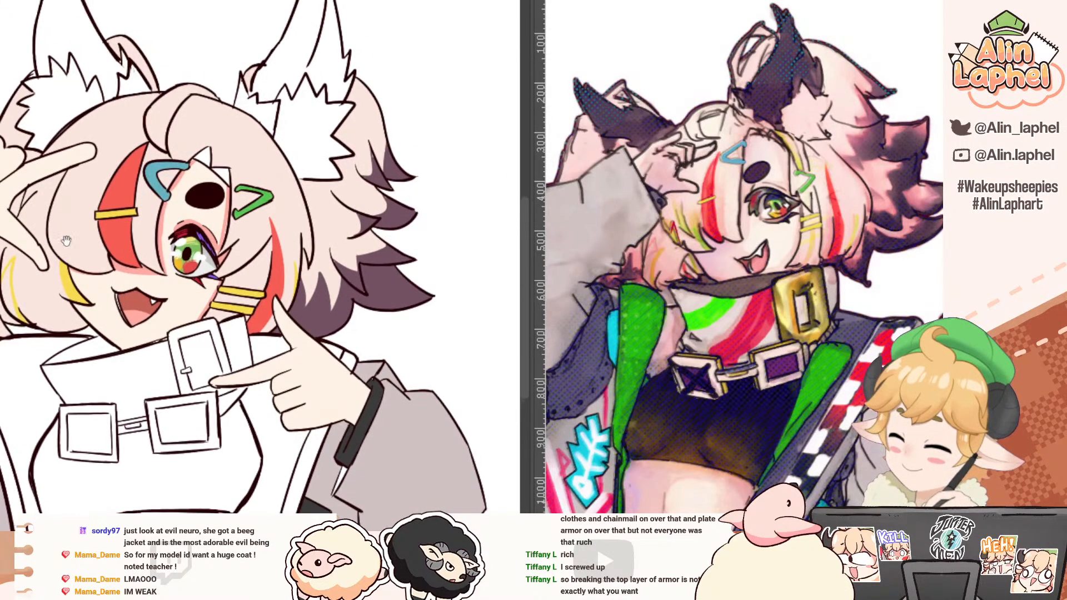
drag(346, 274, 376, 281)
alt+click(403, 300)
Step: Colour the hair tips beside the raised arm's sleeve dark purple, with a jagged upper edge against the pink hair
drag(11, 173, 359, 177)
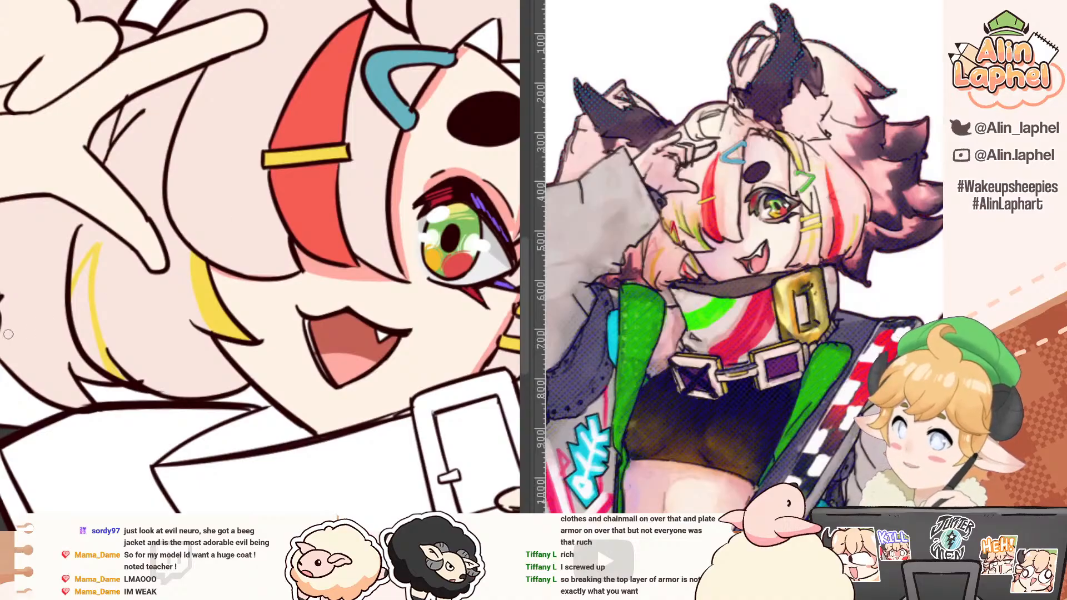
drag(3, 338, 91, 340)
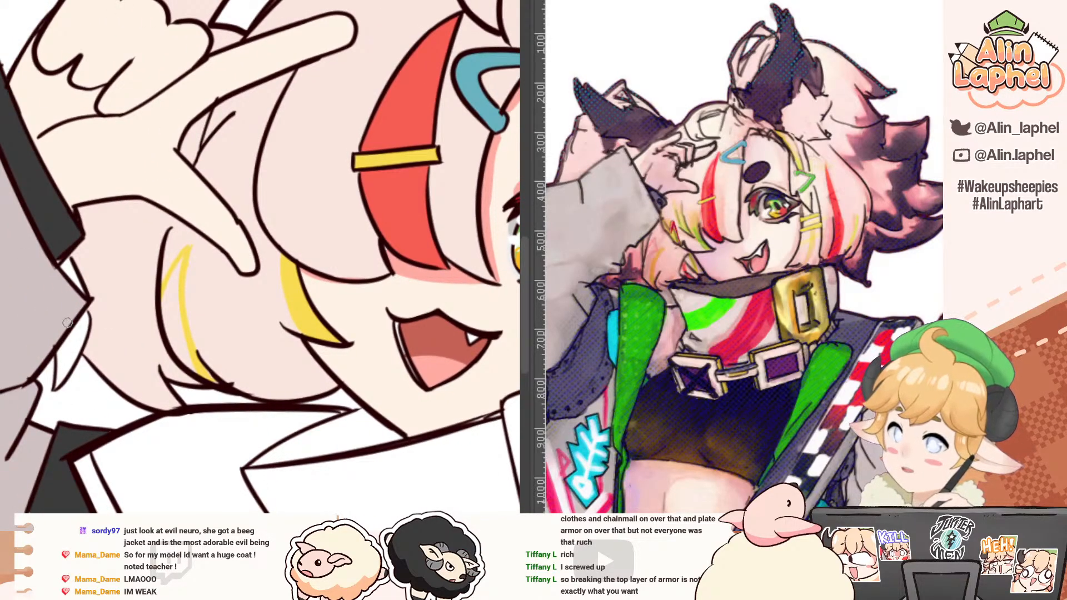
click(81, 340)
click(77, 277)
key(b)
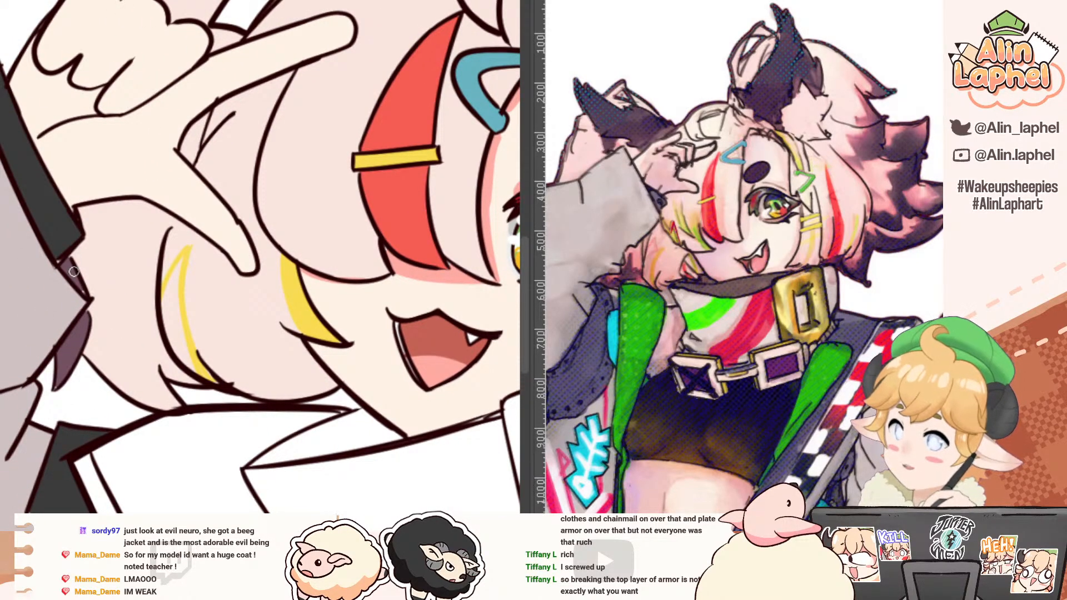
mouse_move(76, 271)
mouse_down()
mouse_move(123, 323)
mouse_move(157, 333)
mouse_up()
key(g)
click(144, 348)
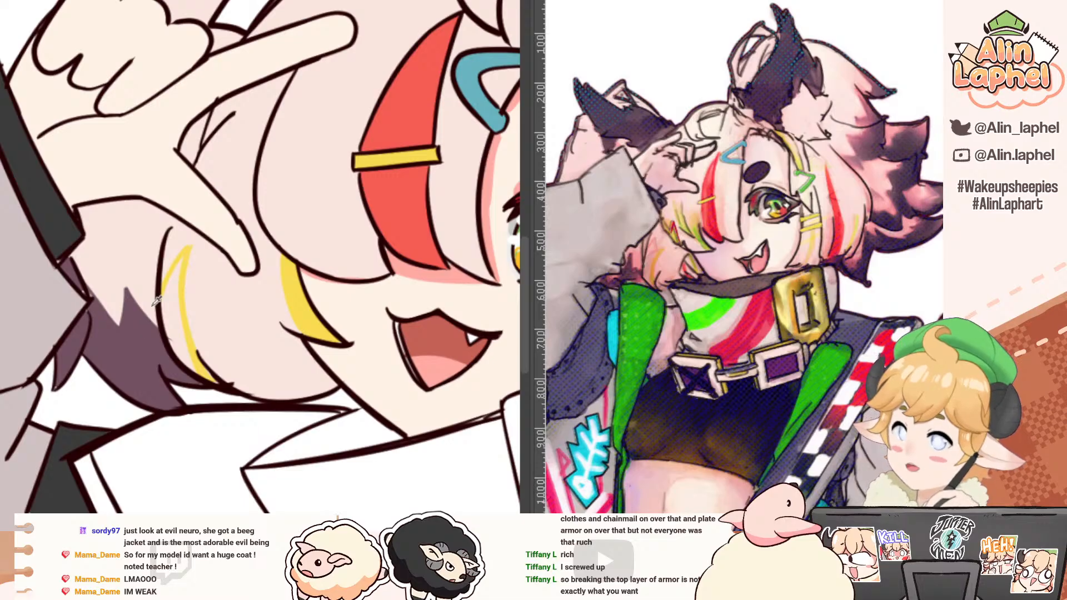
alt+click(170, 321)
scroll(116, 252, down, 2)
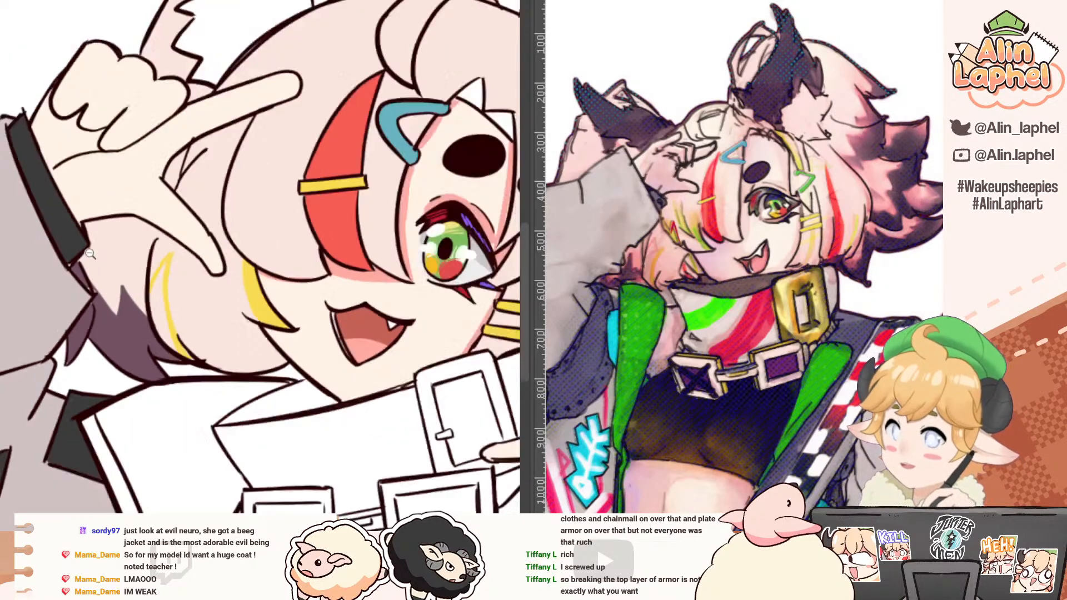
Step: Fill both tall animal ears with the dark purple colour and check the drawing in a mirrored view
drag(95, 206, 89, 263)
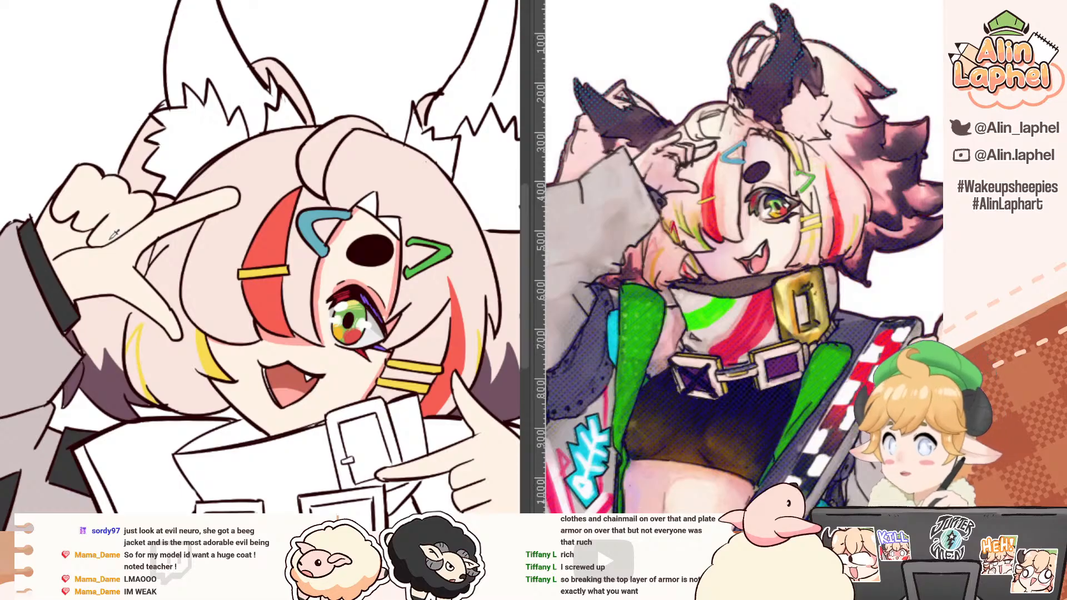
drag(199, 151, 65, 199)
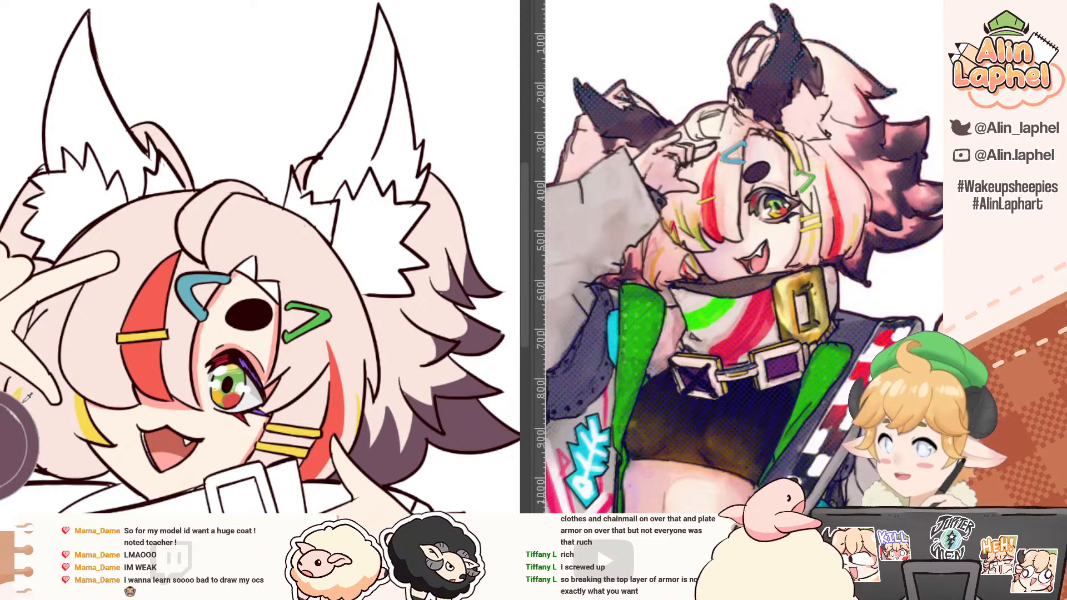
click(84, 119)
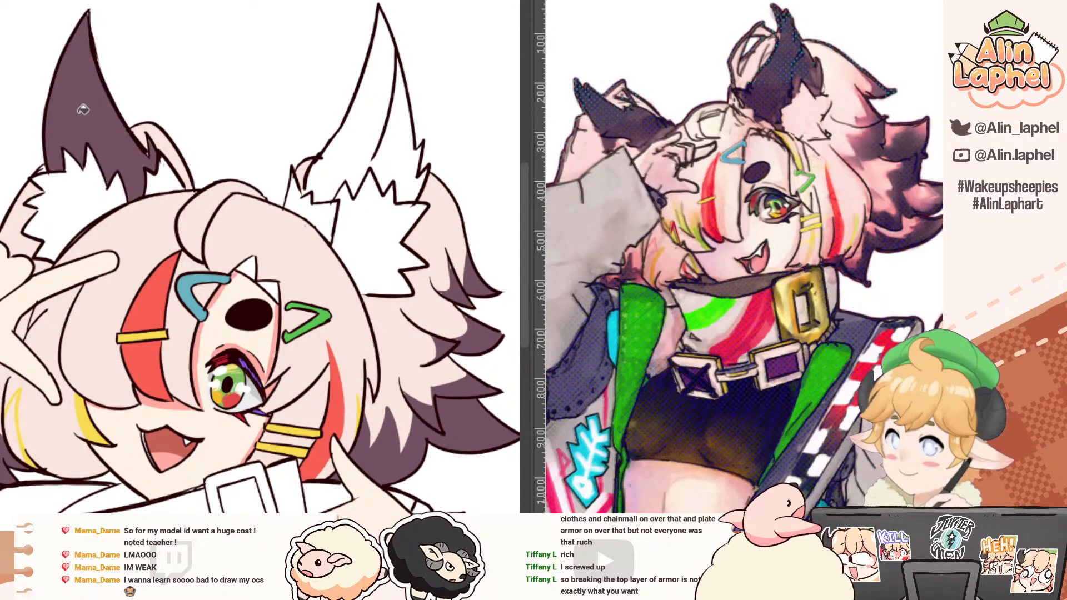
click(370, 118)
drag(349, 125, 335, 110)
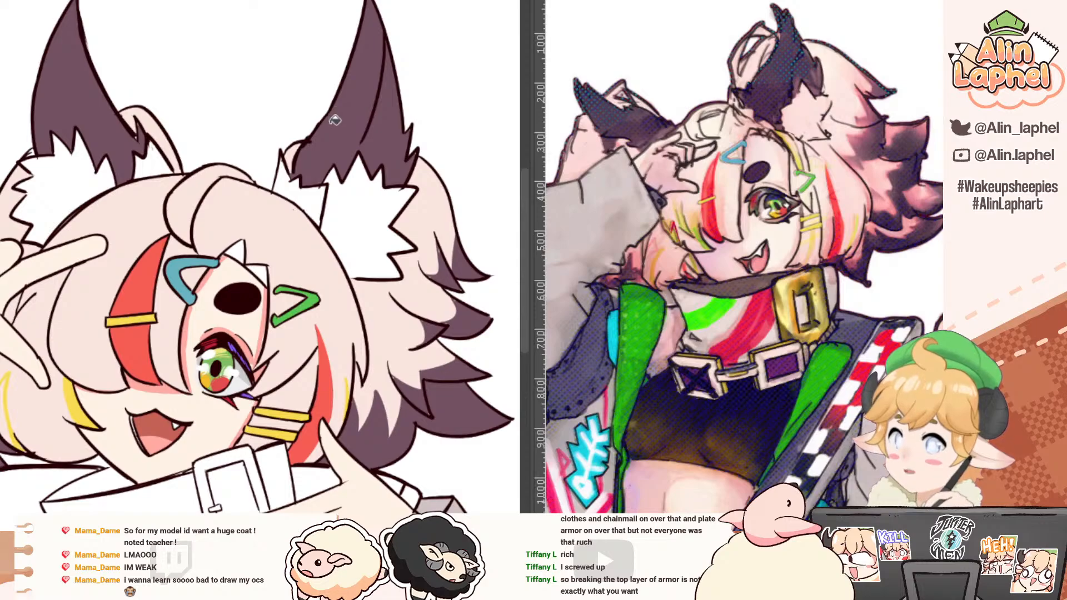
key(h)
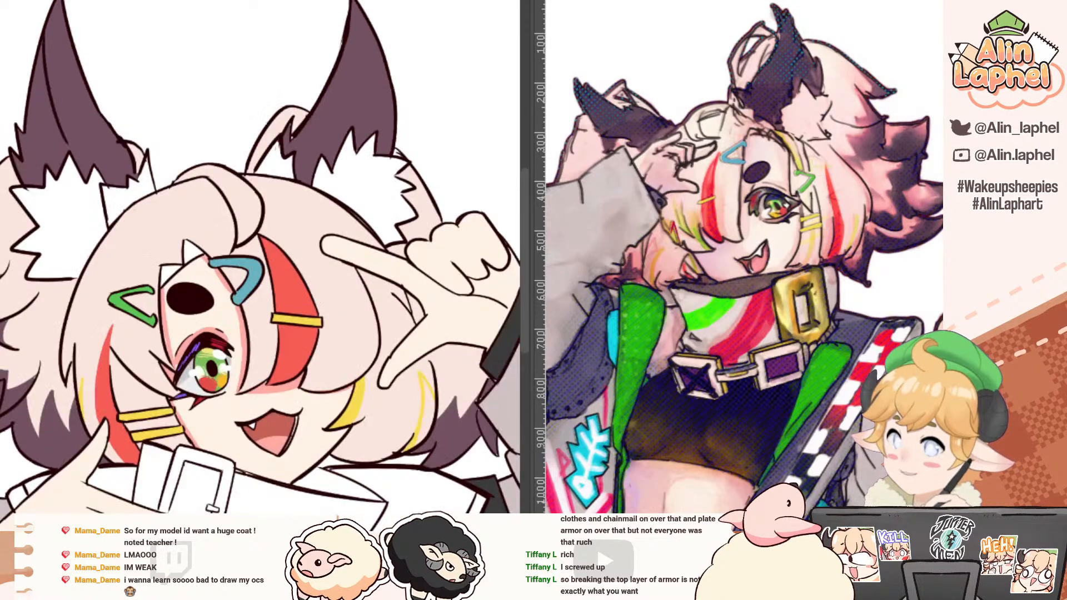
key(h)
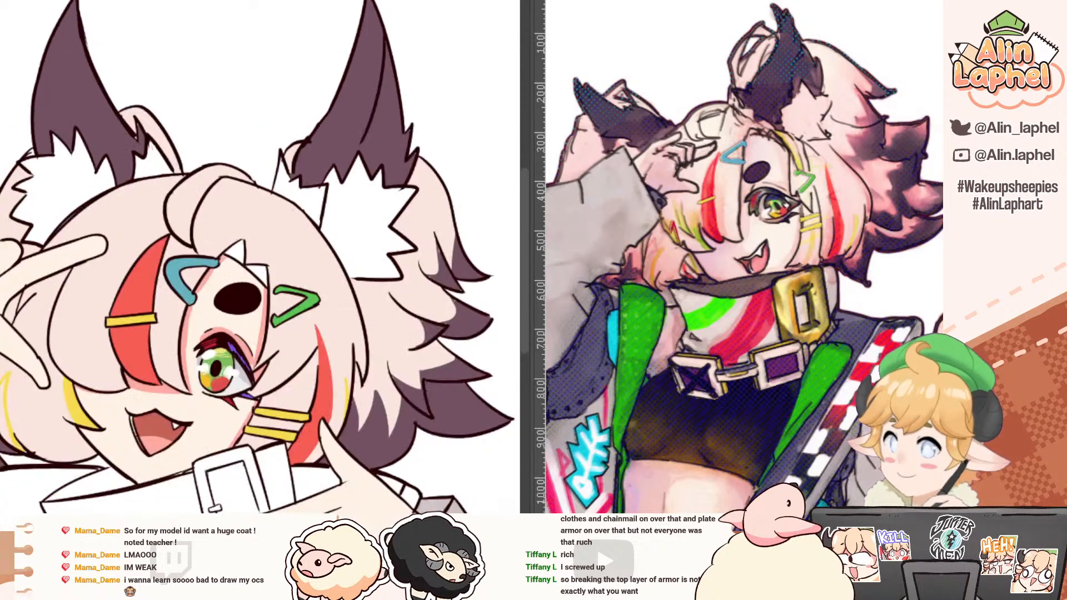
Step: Reshape the inner edge of the right-hand ear by pushing its outline outward near the base with an enlarged warp brush
drag(156, 109, 95, 217)
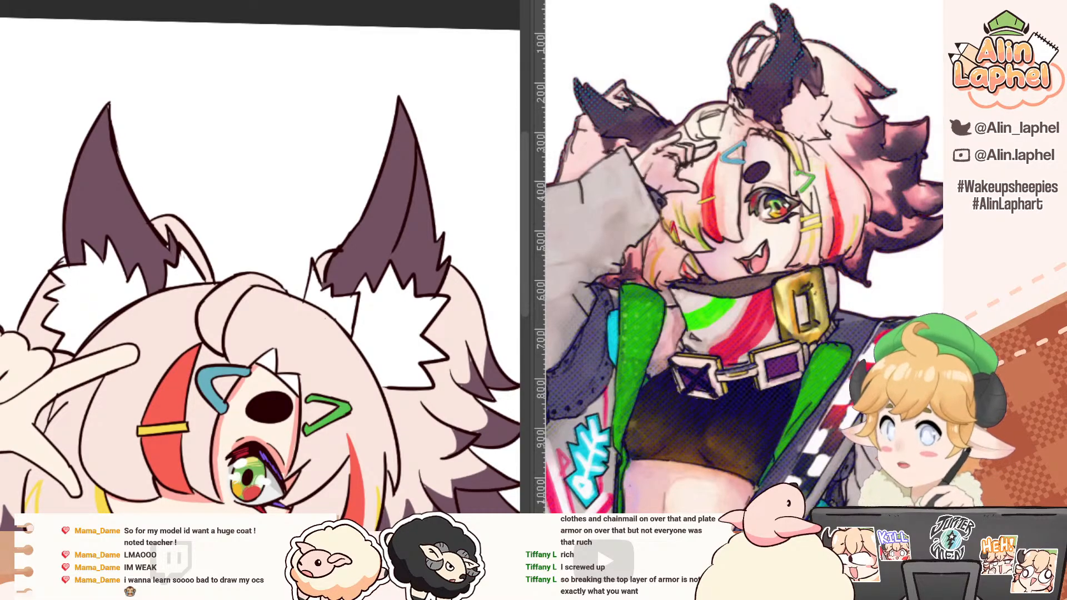
key(bracketright)
key(bracketright)
drag(354, 244, 309, 224)
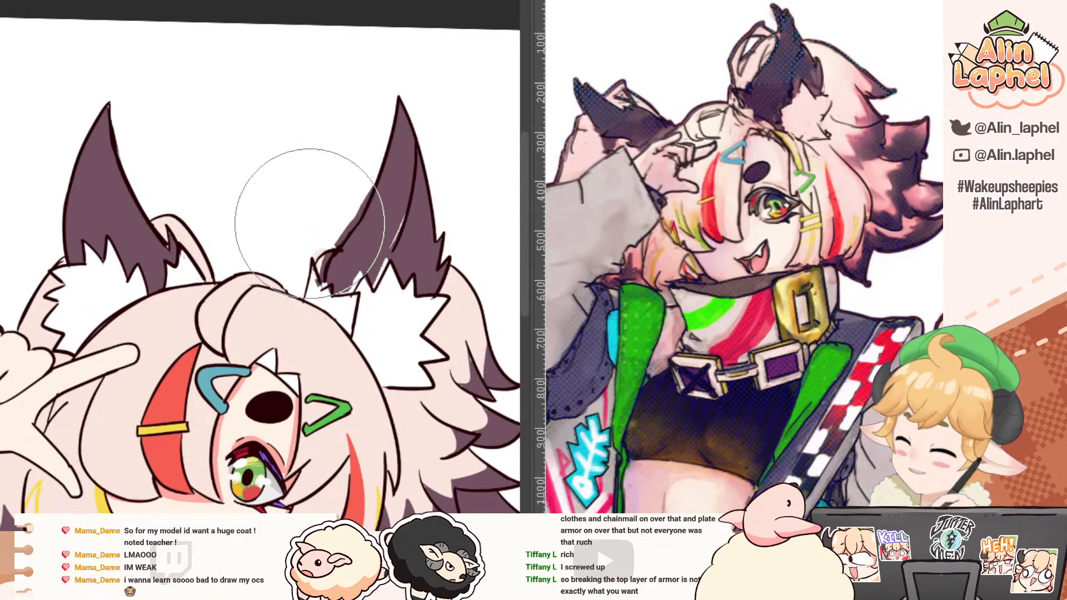
key(ctrl+z)
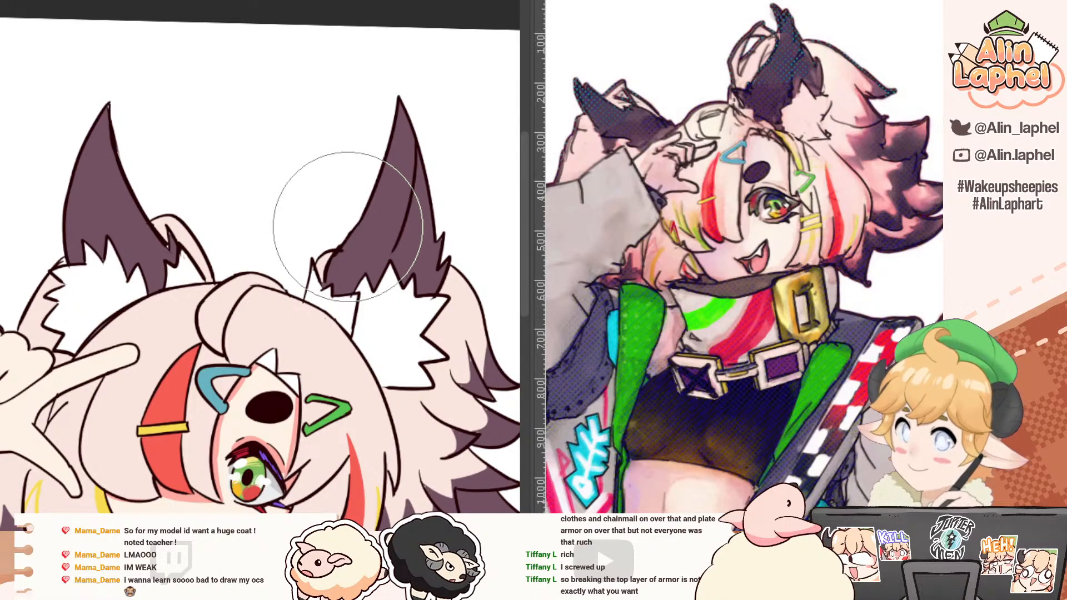
drag(349, 228, 318, 217)
drag(350, 252, 308, 233)
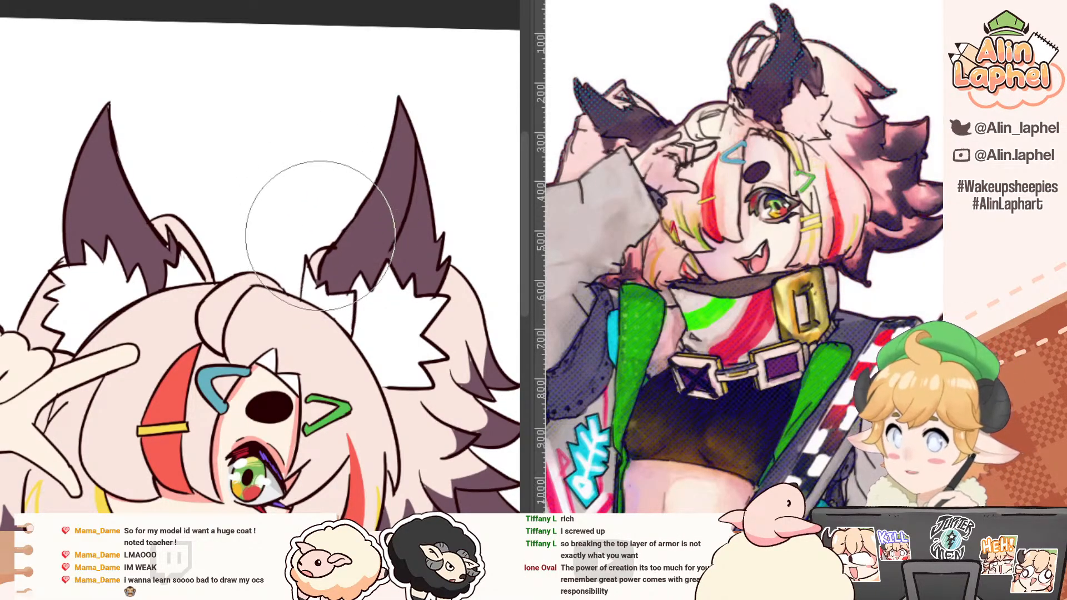
mouse_move(354, 197)
mouse_down()
mouse_move(291, 178)
mouse_move(298, 238)
mouse_move(288, 233)
mouse_move(299, 227)
mouse_up()
drag(243, 146, 65, 156)
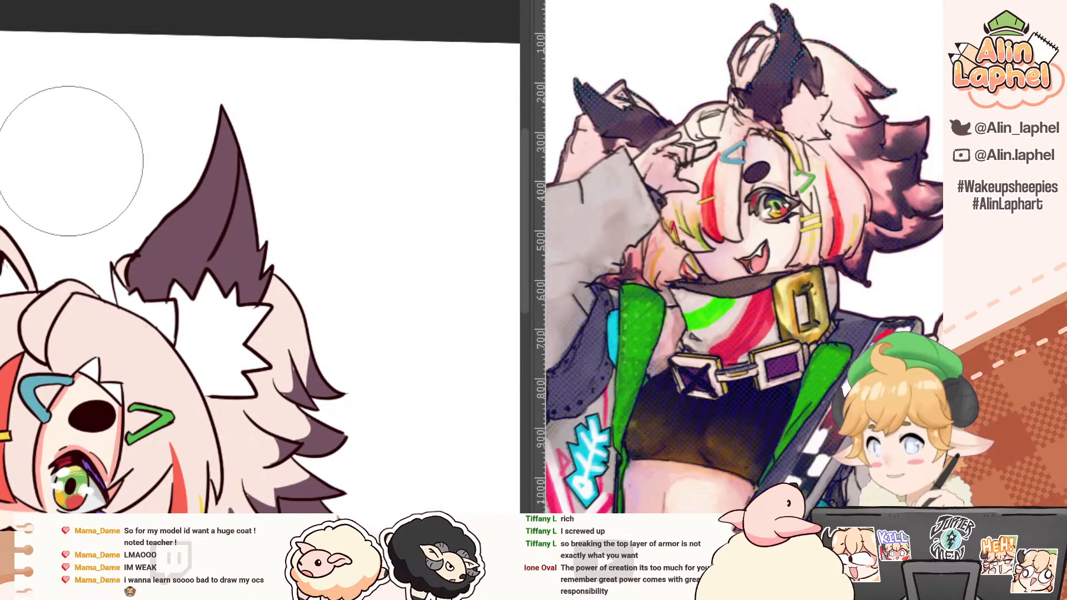
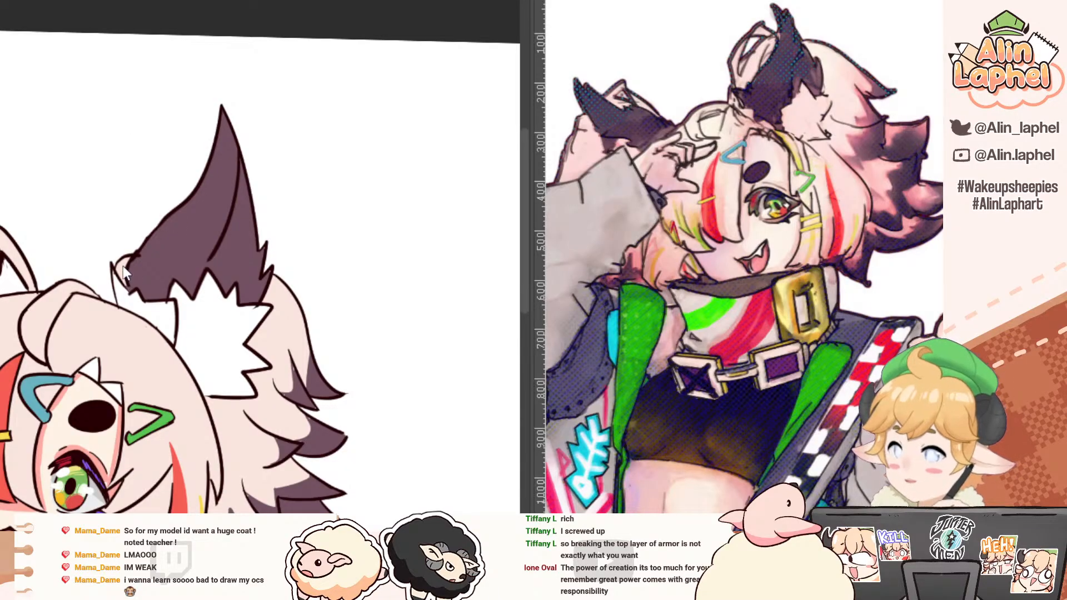
Step: Erase the old outline around the right-hand ear's inner lower edge and its base
drag(127, 264, 108, 275)
key(ctrl+z)
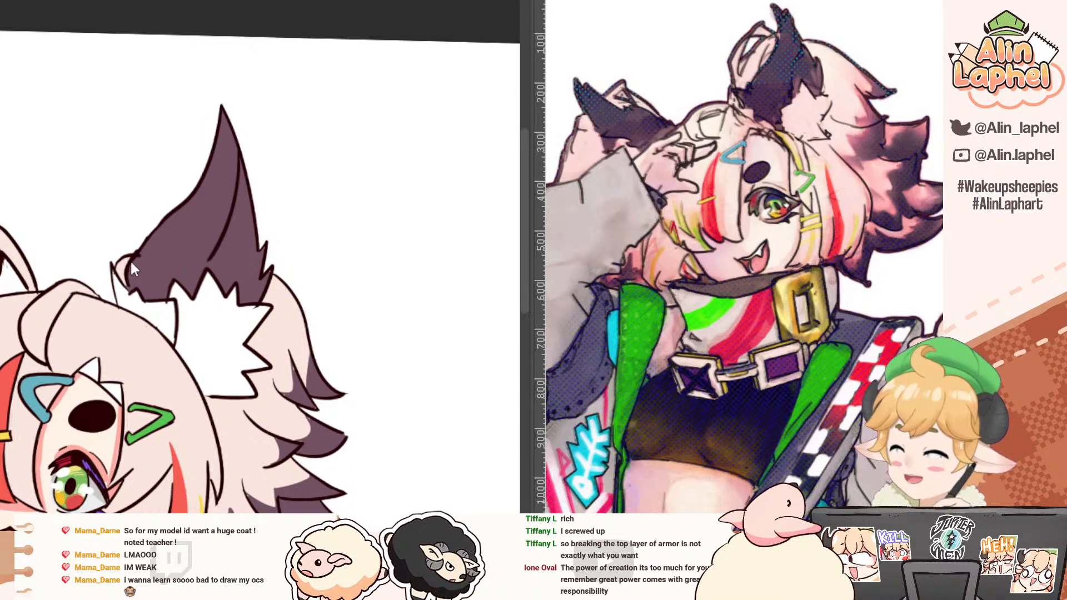
key(ctrl+y)
key(ctrl+z)
drag(50, 193, 55, 198)
drag(92, 230, 123, 237)
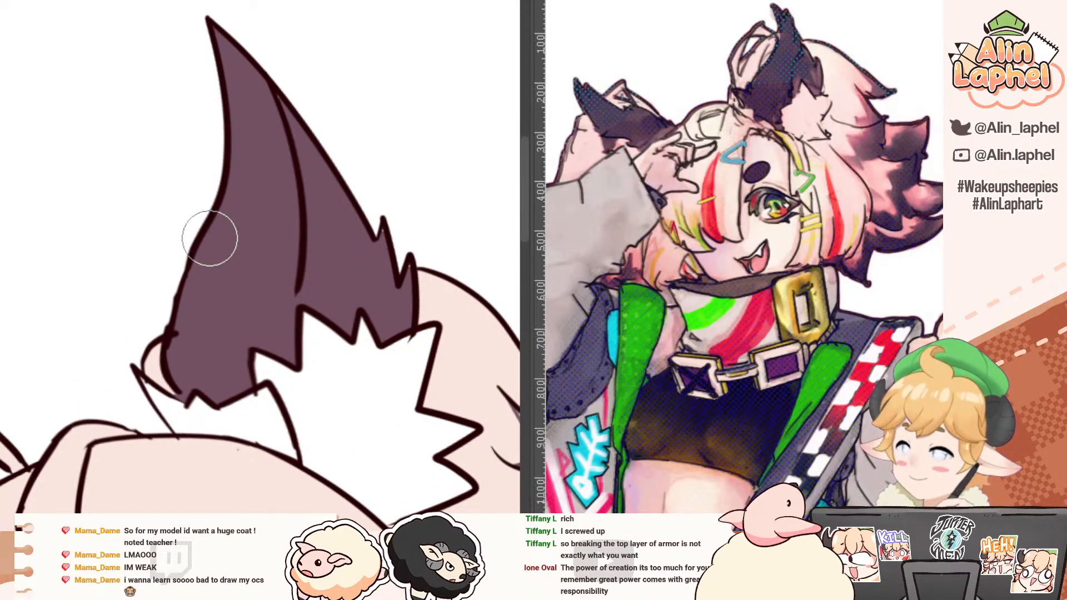
key(])
mouse_move(158, 305)
mouse_down()
mouse_move(170, 371)
mouse_move(147, 349)
mouse_move(151, 369)
mouse_move(187, 398)
mouse_move(242, 391)
mouse_up()
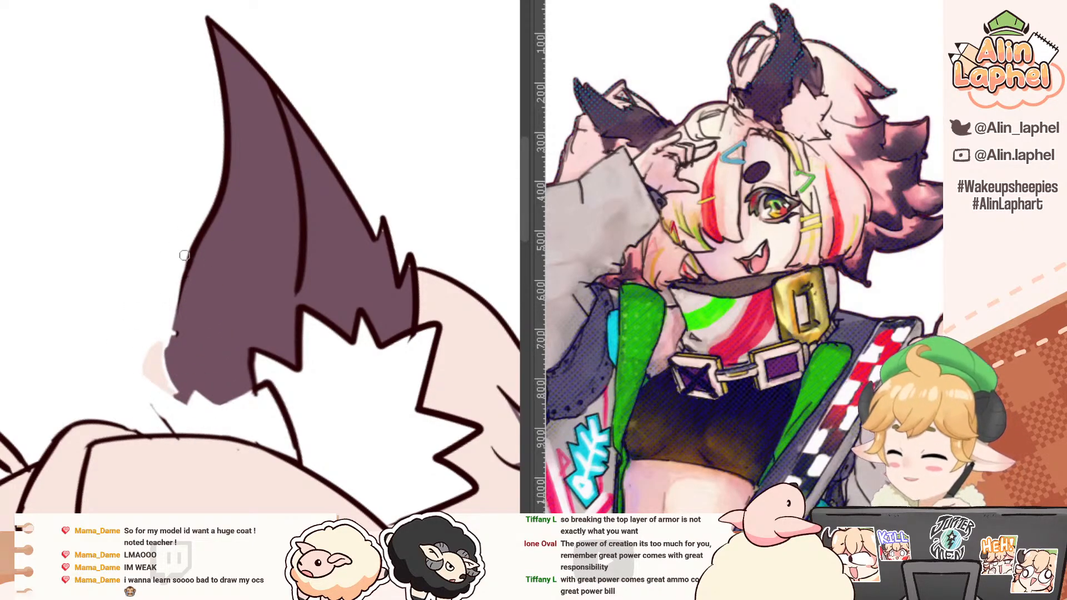
Step: Redraw the right-hand ear's inner lower outline as a smooth curve that bulges outward down to the fur base
mouse_move(183, 269)
mouse_down()
mouse_move(197, 224)
mouse_move(215, 218)
mouse_move(163, 312)
mouse_up()
alt+click(211, 219)
key(ctrl+z)
mouse_move(205, 226)
mouse_down()
mouse_move(158, 327)
mouse_move(165, 309)
mouse_move(159, 348)
mouse_up()
drag(167, 295, 181, 382)
key(ctrl+z)
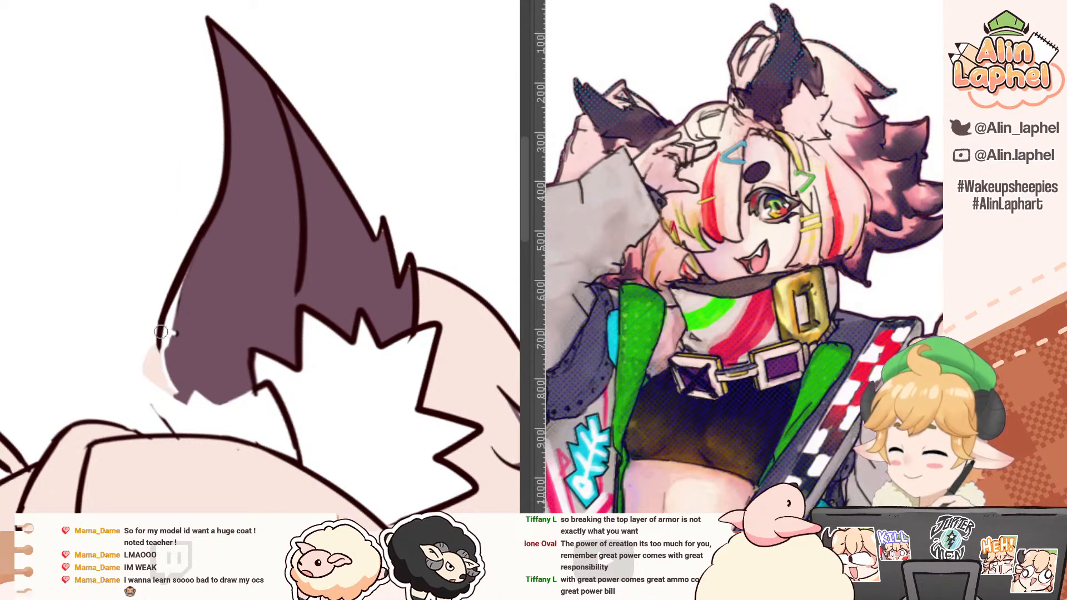
drag(162, 319, 176, 403)
mouse_move(158, 342)
mouse_down()
mouse_move(49, 284)
mouse_move(72, 306)
mouse_move(67, 328)
mouse_move(74, 290)
mouse_move(90, 337)
mouse_move(94, 323)
mouse_move(135, 340)
mouse_move(132, 378)
mouse_move(154, 376)
mouse_move(40, 375)
mouse_move(45, 312)
mouse_up()
Step: Clean up the jagged fur tuft lines at the ear's base and erase the leftover pink patch outside the outline
key(e)
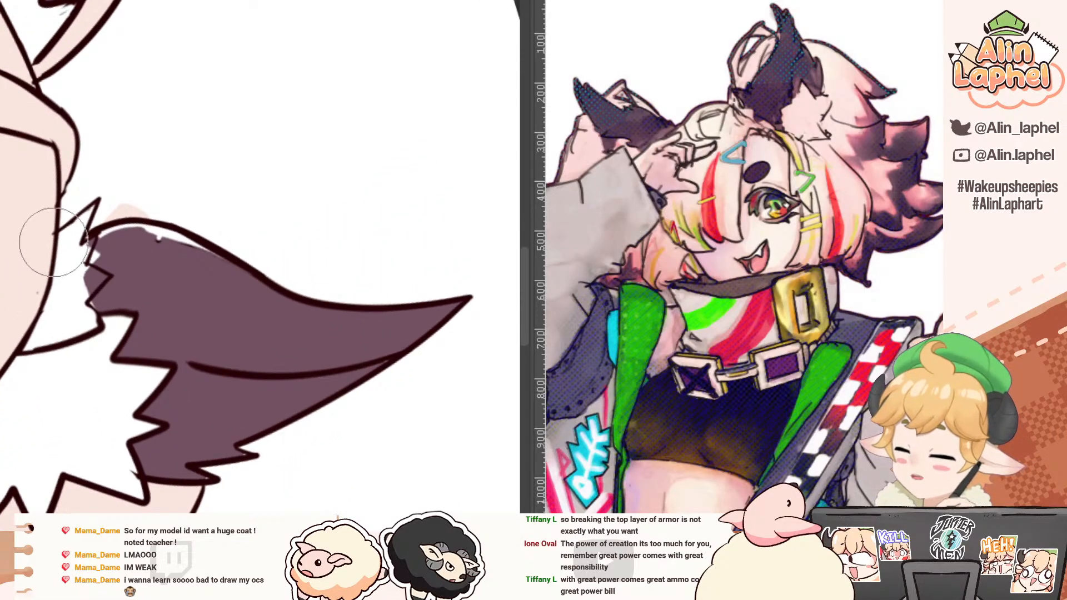
drag(6, 121, 1, 290)
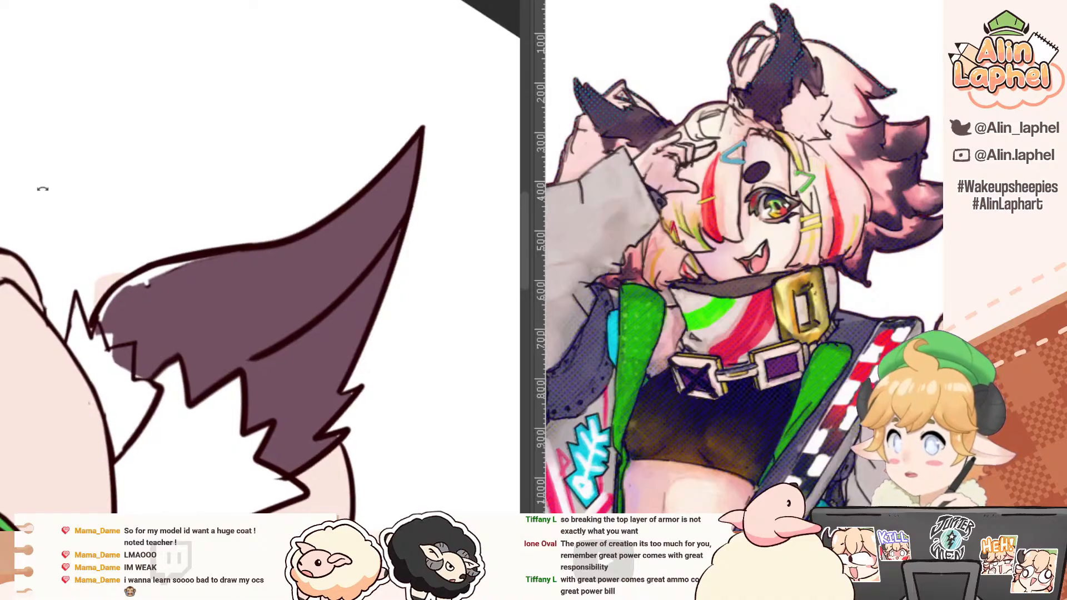
drag(44, 190, 23, 234)
drag(83, 283, 123, 281)
drag(61, 265, 67, 323)
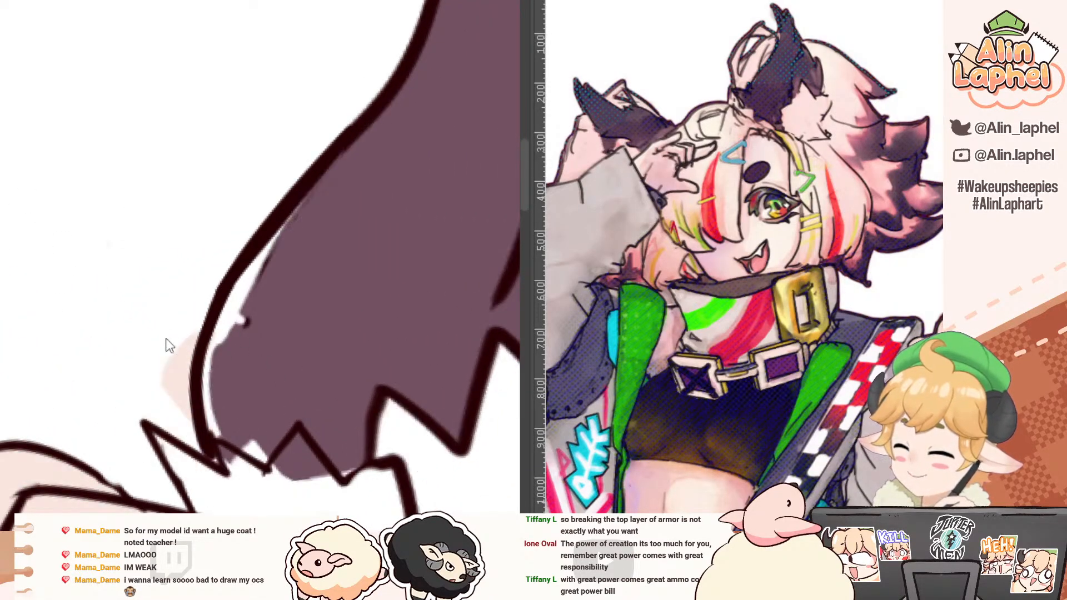
drag(176, 334, 182, 316)
Step: Fill the white gaps between the ear's new outline and its colour with dark purple down to the jagged base
key(b)
alt+click(280, 335)
mouse_move(268, 250)
mouse_down()
mouse_move(239, 293)
mouse_move(288, 228)
mouse_move(277, 233)
mouse_up()
mouse_move(209, 361)
mouse_down()
mouse_move(212, 452)
mouse_move(224, 431)
mouse_move(256, 449)
mouse_up()
scroll(253, 448, down, 2)
drag(283, 412, 186, 277)
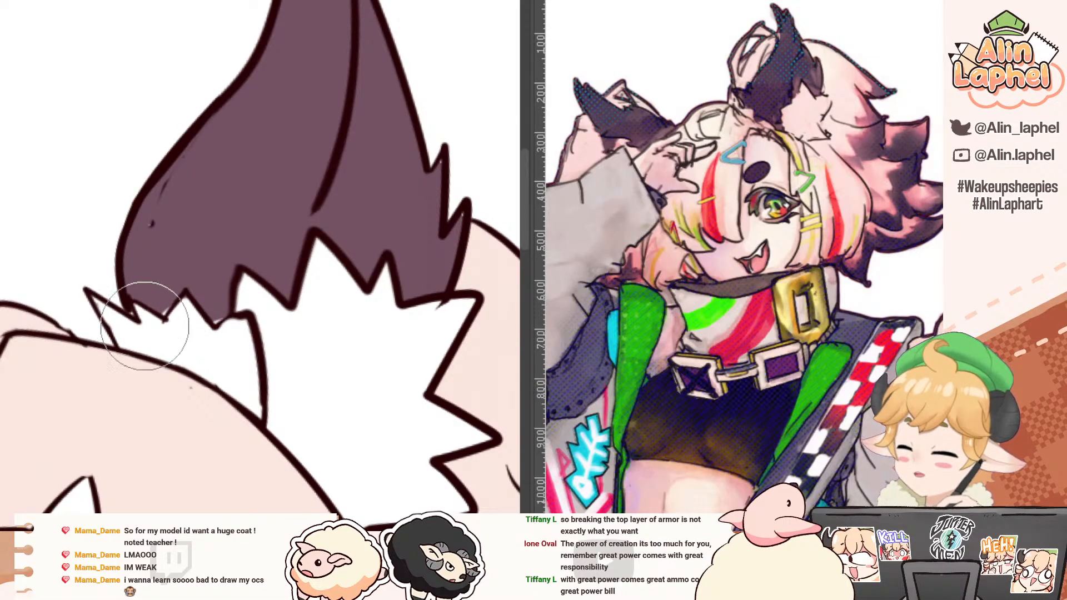
alt+click(166, 272)
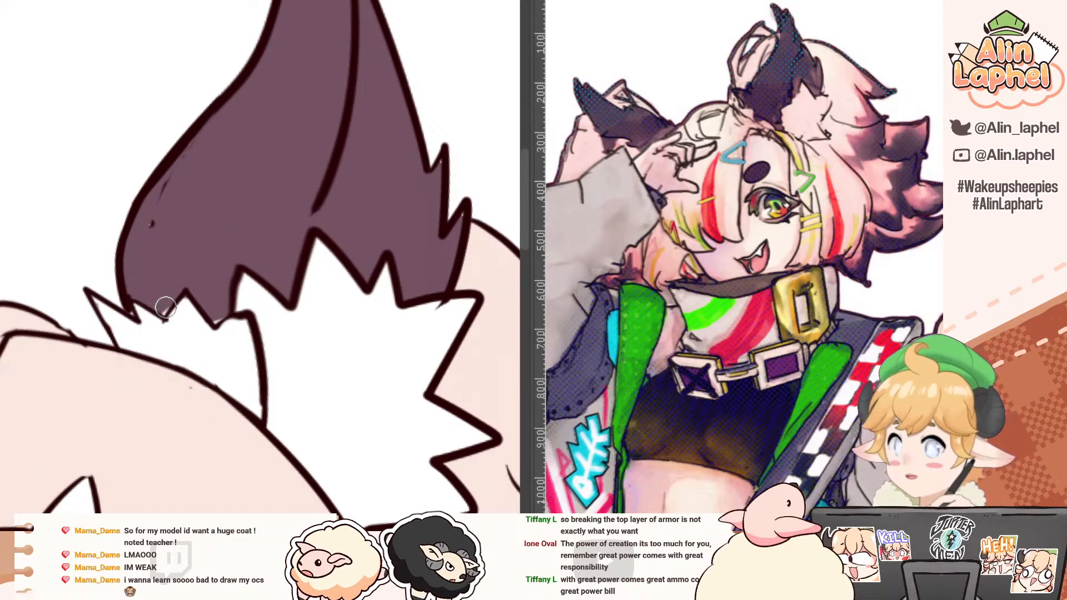
Step: Remove the stray dark specks and leftover line fragments inside the lower part of the right-hand ear
scroll(172, 303, up, 2)
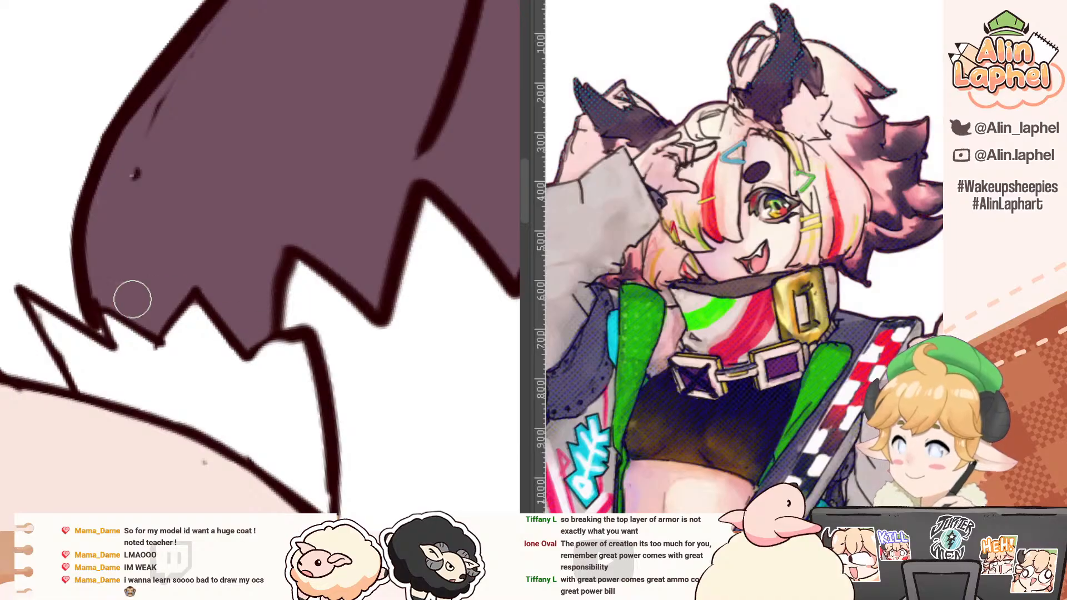
scroll(131, 298, down, 3)
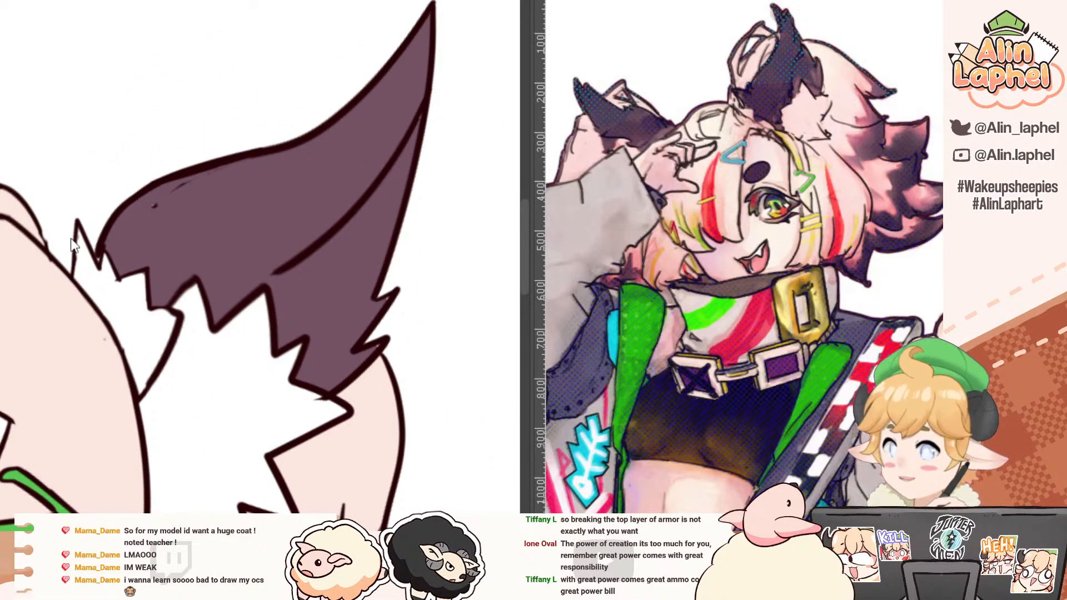
mouse_move(83, 244)
mouse_down()
mouse_move(33, 188)
mouse_move(67, 225)
mouse_up()
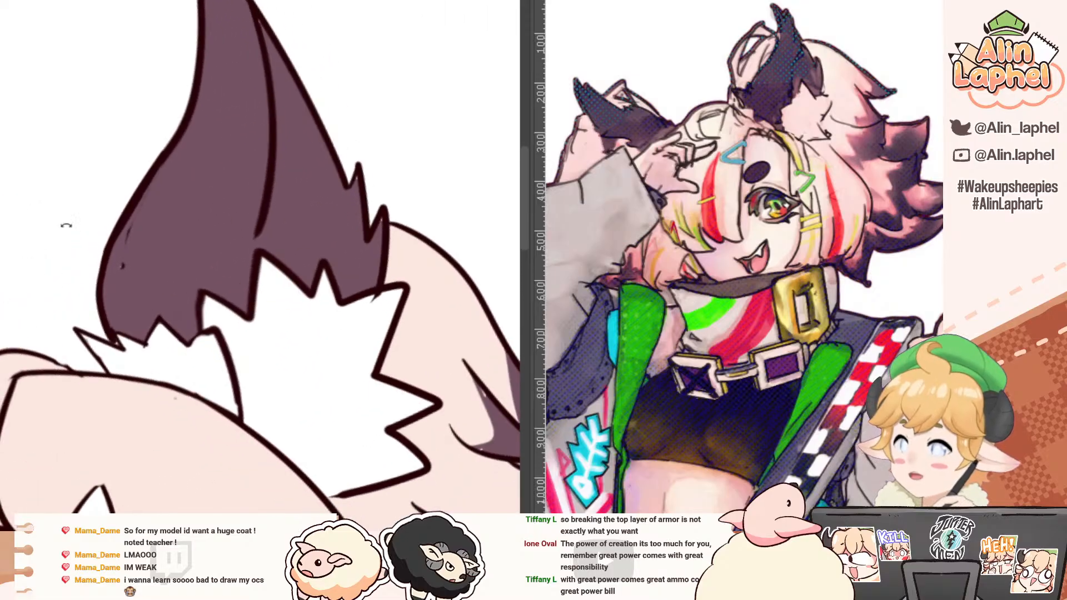
scroll(112, 241, up, 2)
drag(139, 232, 129, 274)
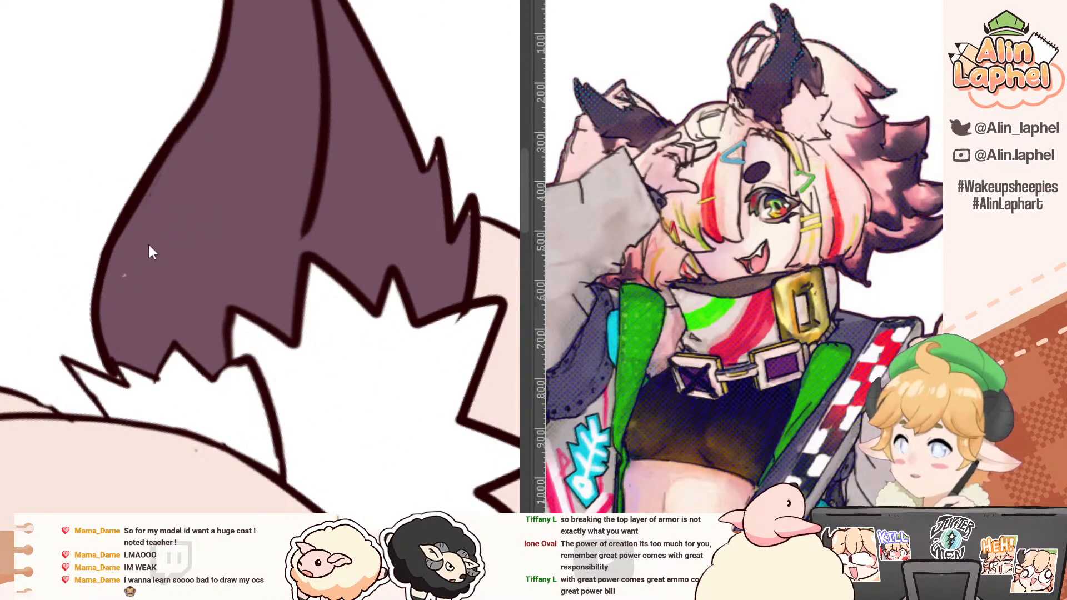
mouse_move(148, 243)
mouse_down()
mouse_move(149, 278)
mouse_move(75, 235)
mouse_up()
key(ctrl+z)
alt+click(158, 264)
drag(46, 282, 52, 251)
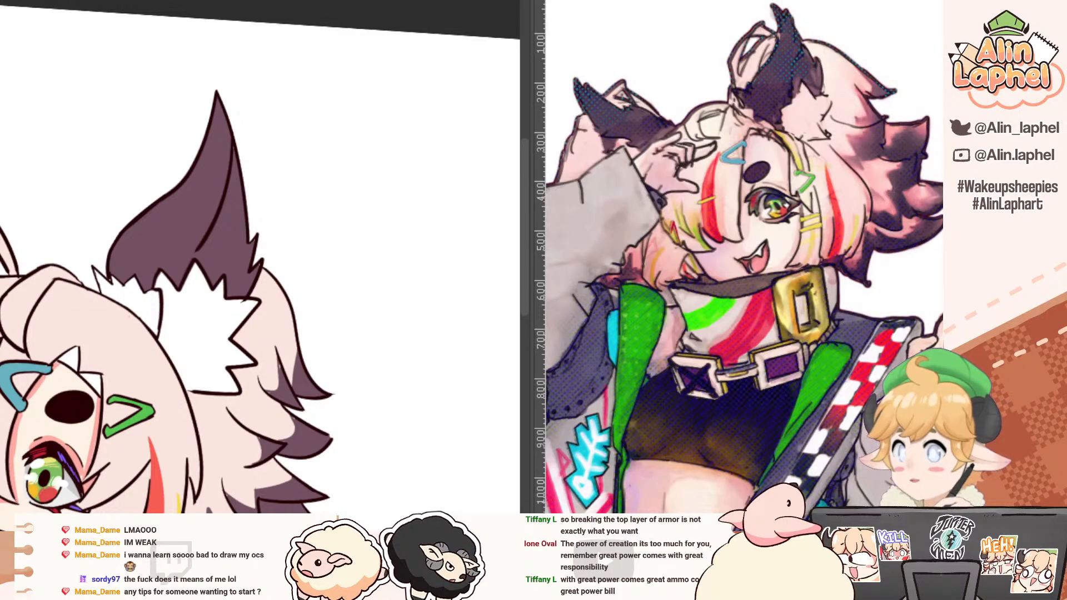
Step: Place the pink cat-eared girl illustration in the reference view and bring the whole coloured drawing into view beside it
scroll(55, 175, down, 3)
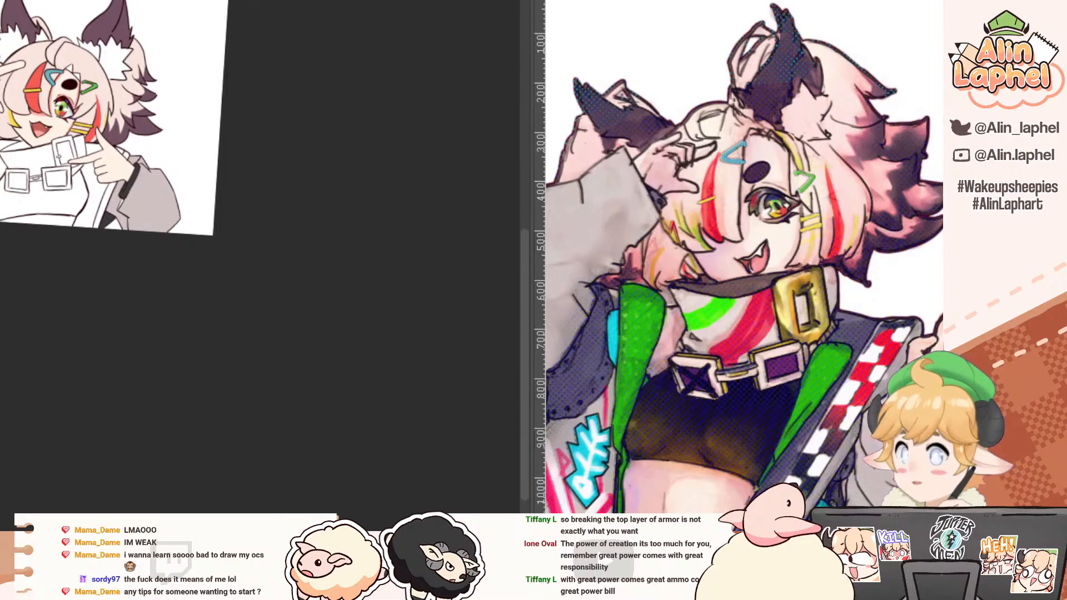
key(ctrl+Tab)
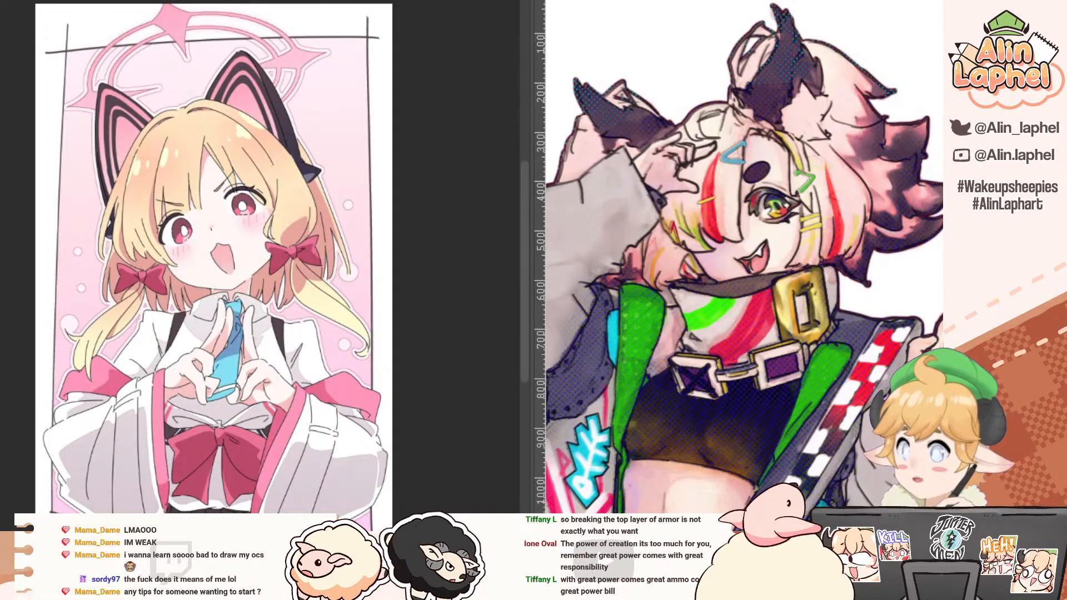
mouse_move(487, 1)
mouse_down()
mouse_move(669, 84)
mouse_move(667, 73)
mouse_up()
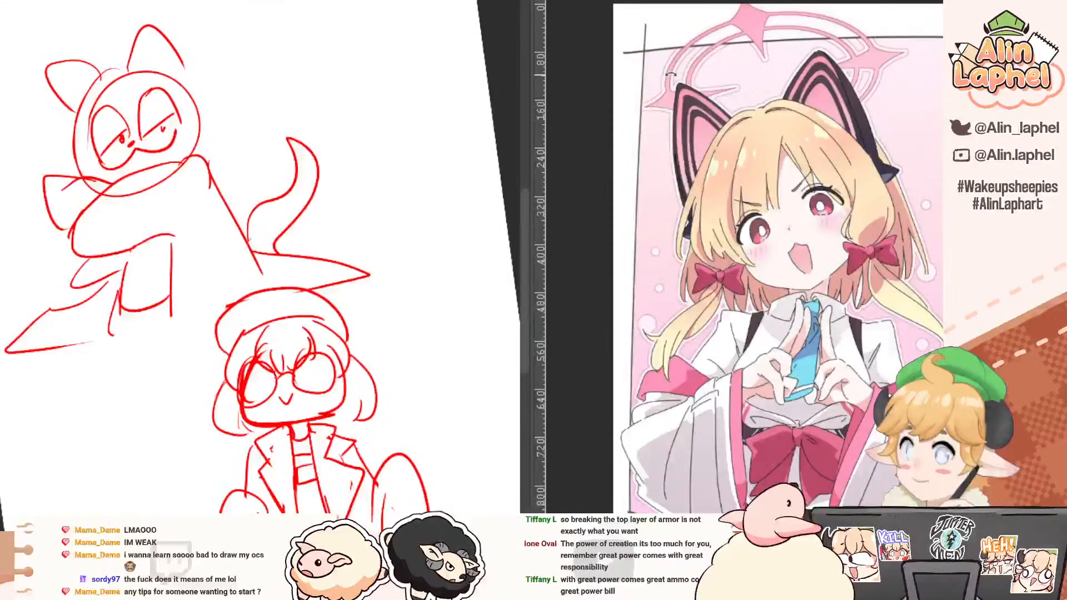
key(ctrl+Tab)
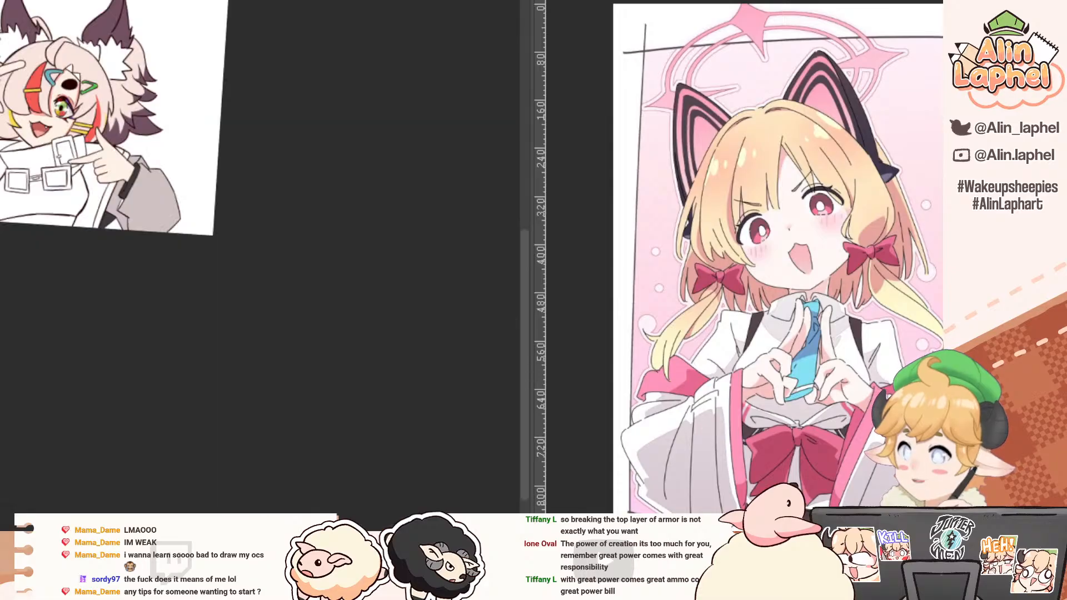
drag(38, 127, 207, 320)
drag(194, 230, 213, 224)
drag(179, 266, 164, 195)
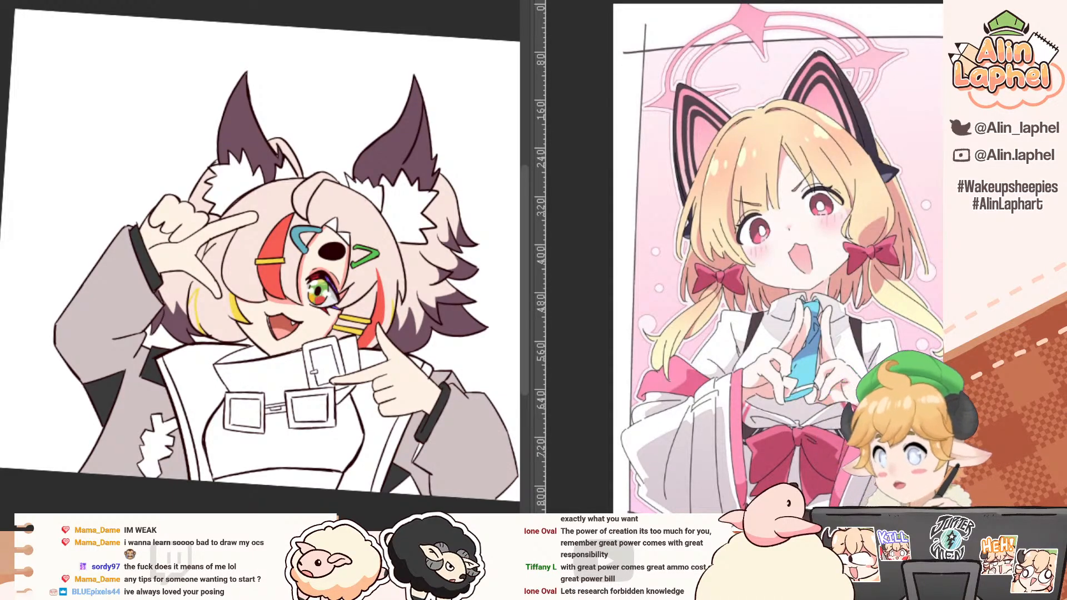
Step: Browse the open illustrations, place the #5 manga cover in the reference view, and return to the coloured drawing
click(47, 2)
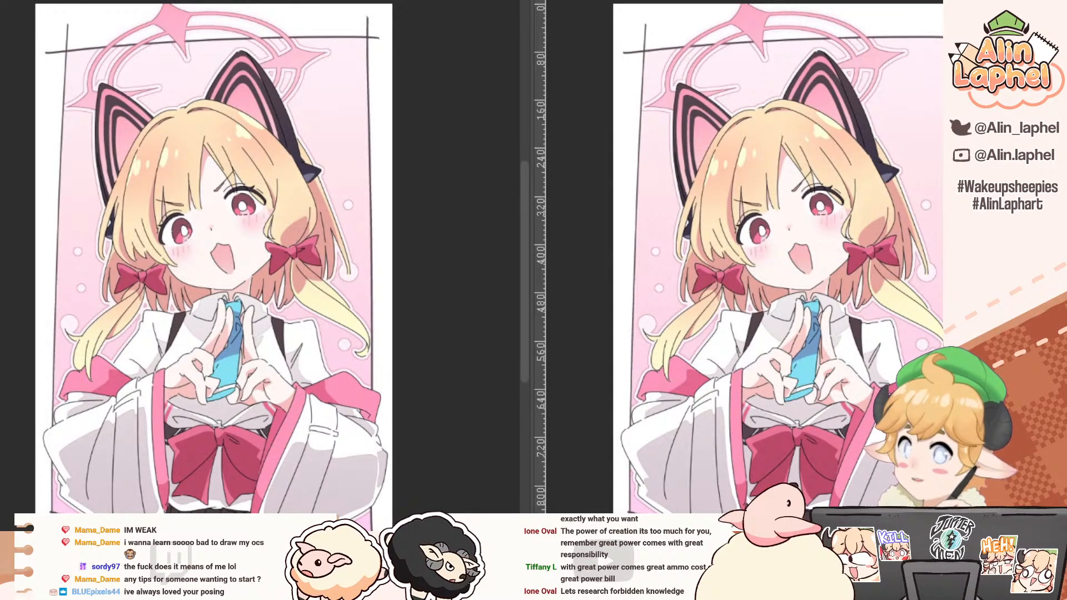
click(356, 1)
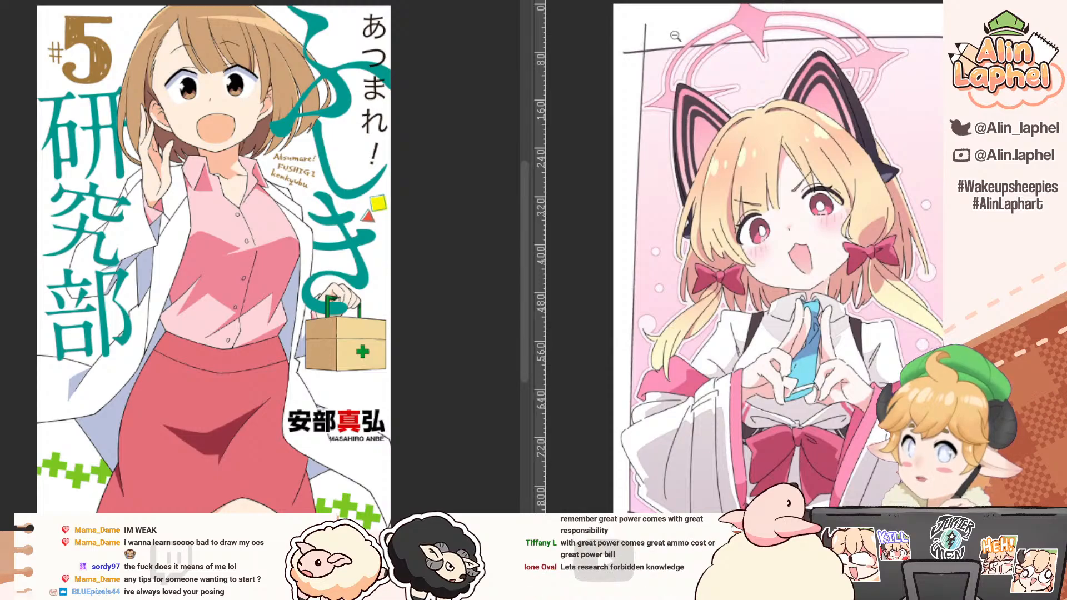
drag(675, 36, 675, 1)
click(356, 2)
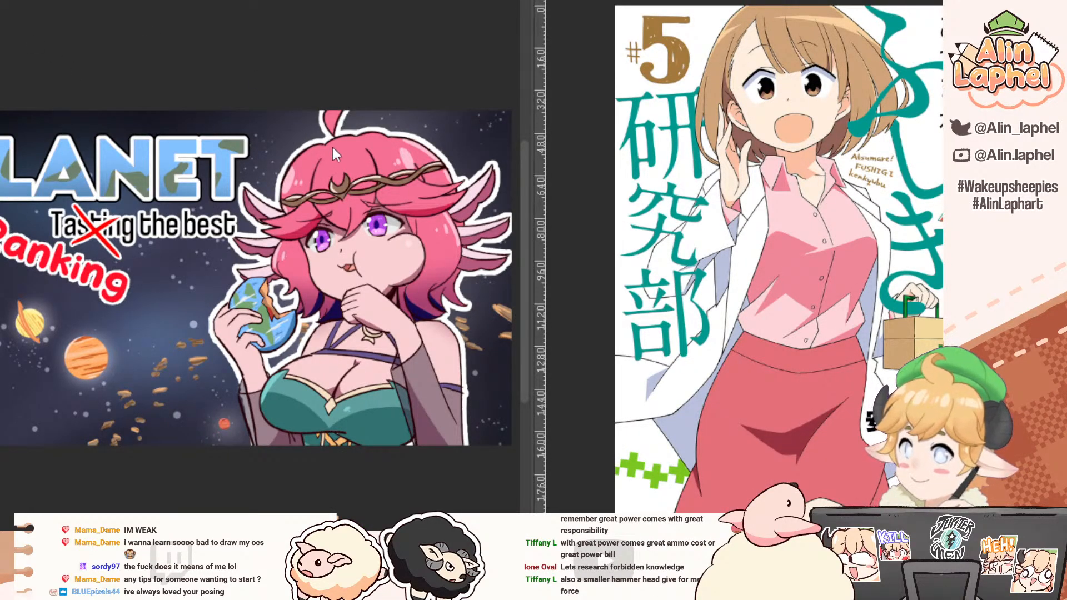
click(345, 1)
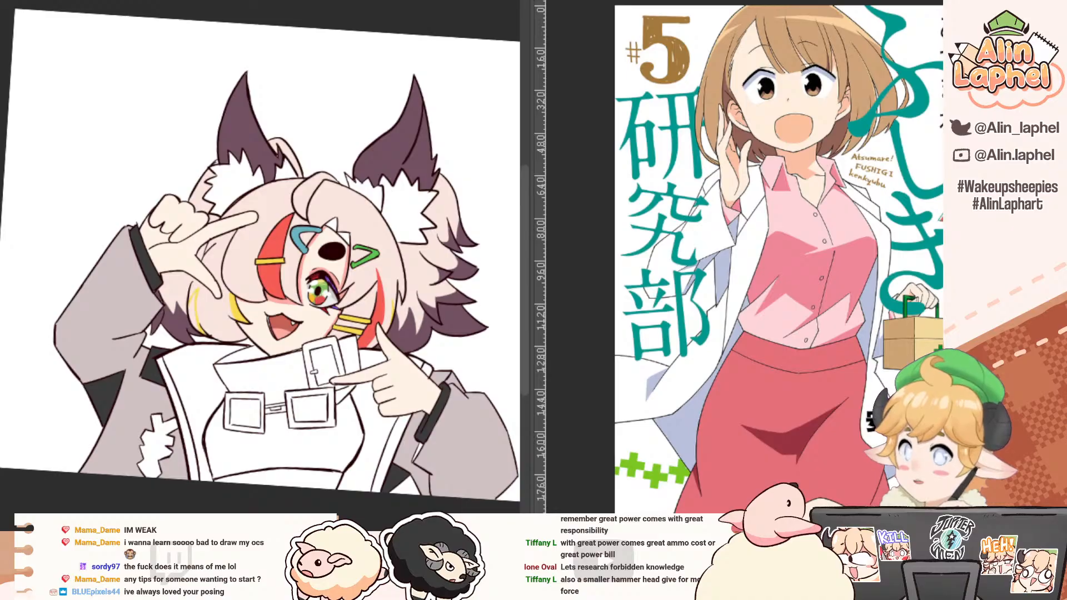
Step: Straighten the drawing's rotated view and examine the manga cover's shading on the skirt, coat and face up close
drag(5, 159, 0, 190)
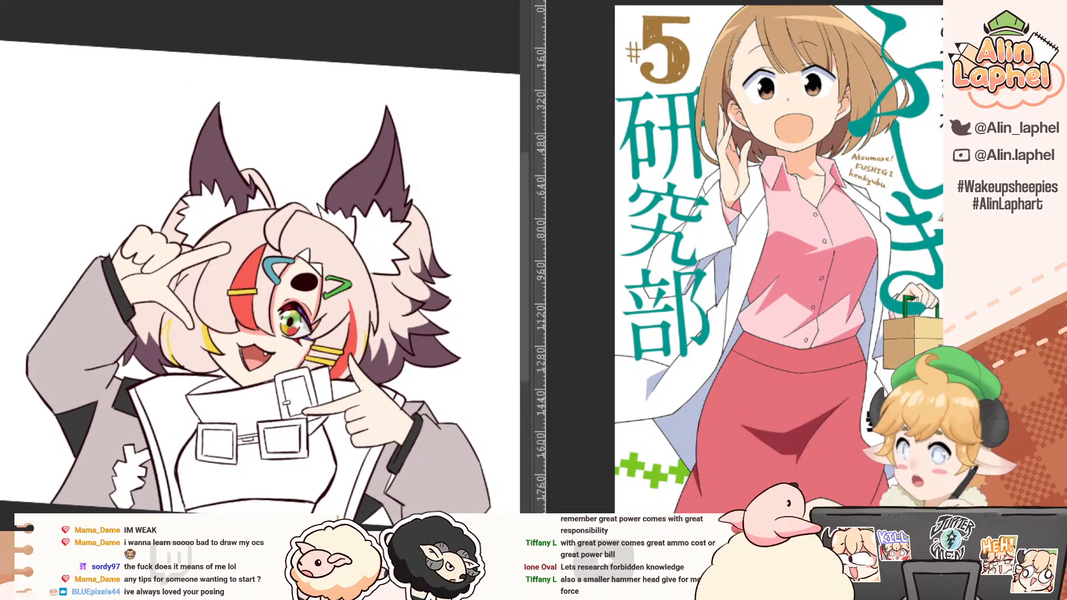
key(ctrl+@)
drag(83, 286, 30, 262)
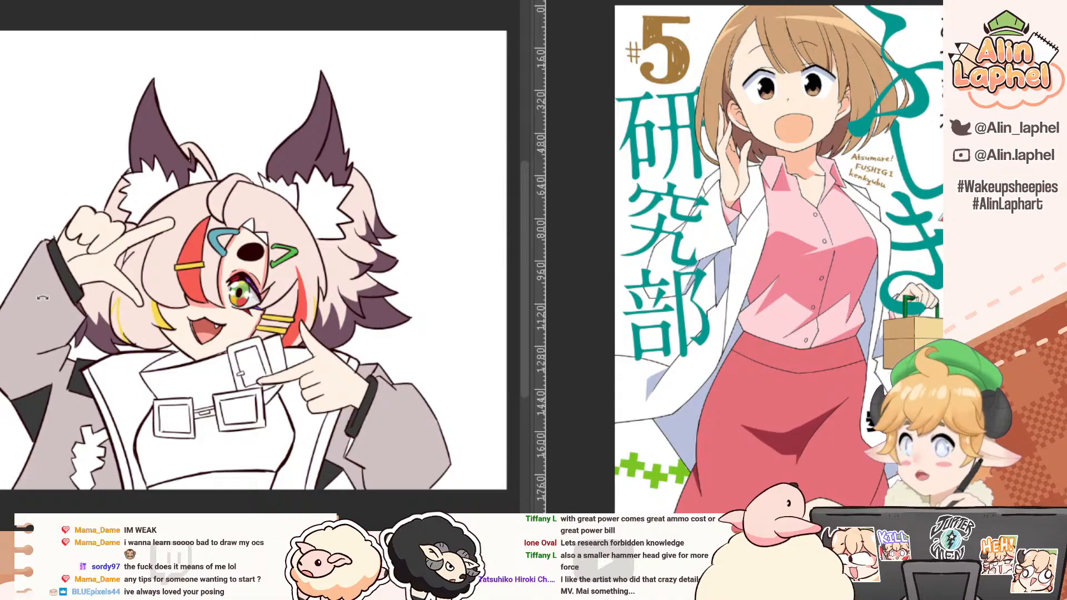
scroll(651, 255, up, 5)
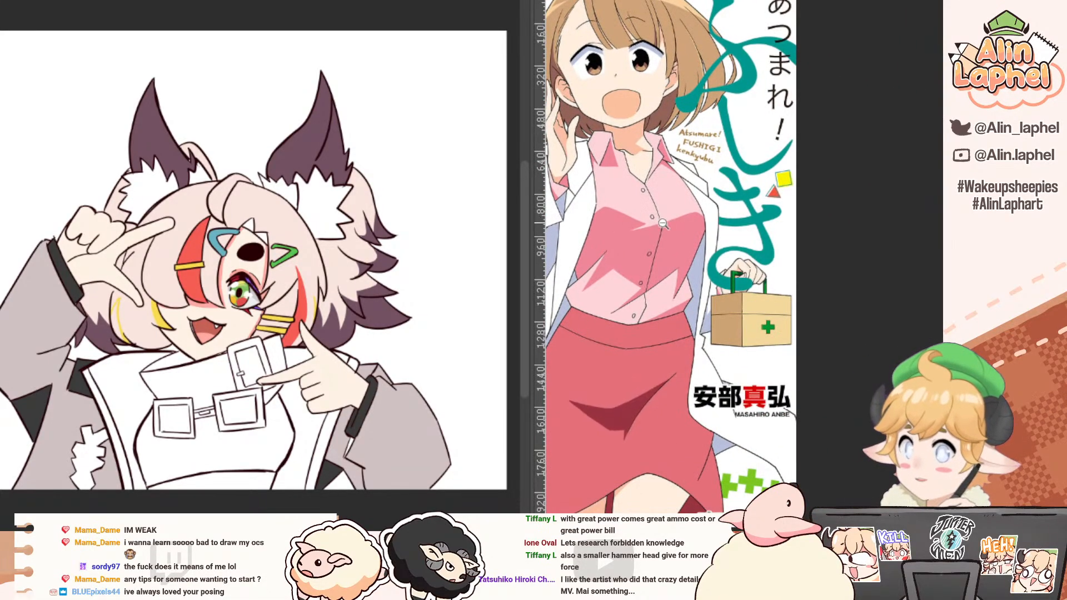
scroll(651, 255, down, 10)
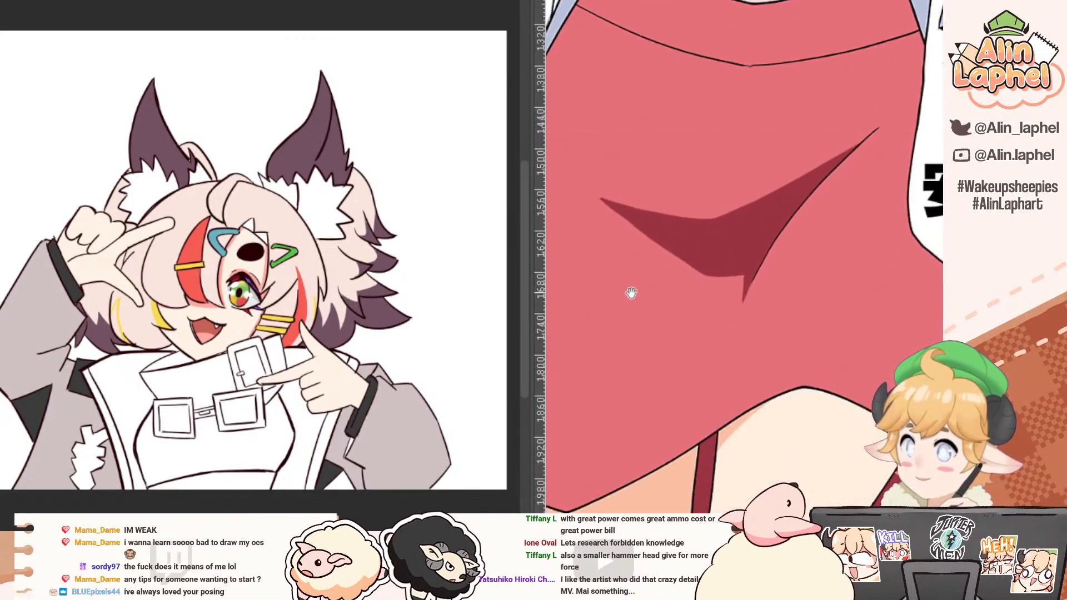
drag(611, 240, 676, 281)
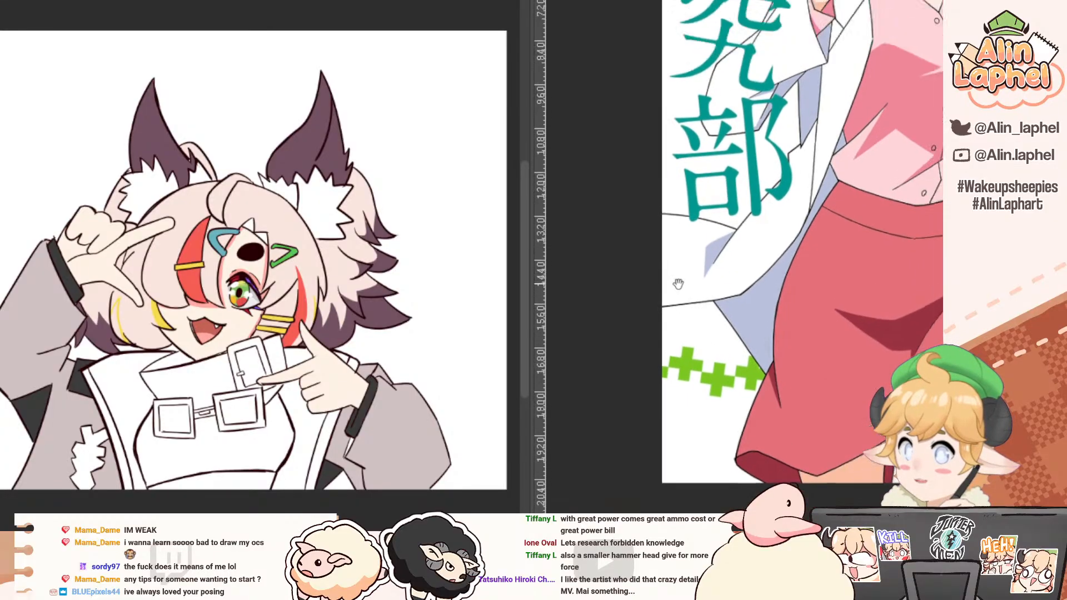
drag(716, 167, 638, 405)
drag(720, 208, 708, 232)
mouse_move(675, 191)
mouse_down()
mouse_move(648, 266)
mouse_move(689, 278)
mouse_up()
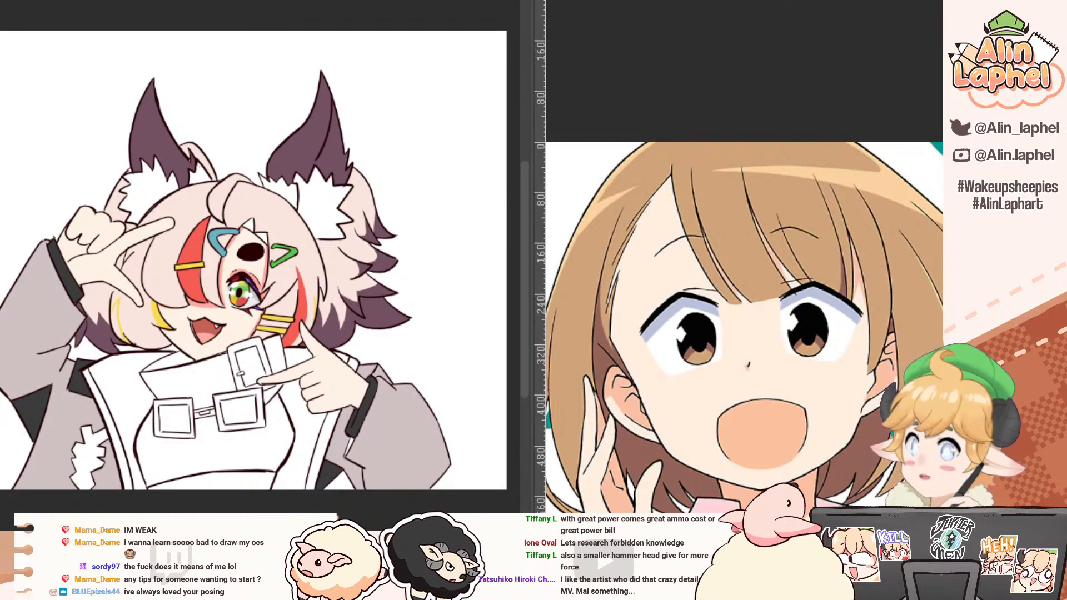
Step: Compare the cat-eared girl and manga cover illustrations beside the drawing, and bring back the character's original colour reference
click(533, 2)
click(603, 1)
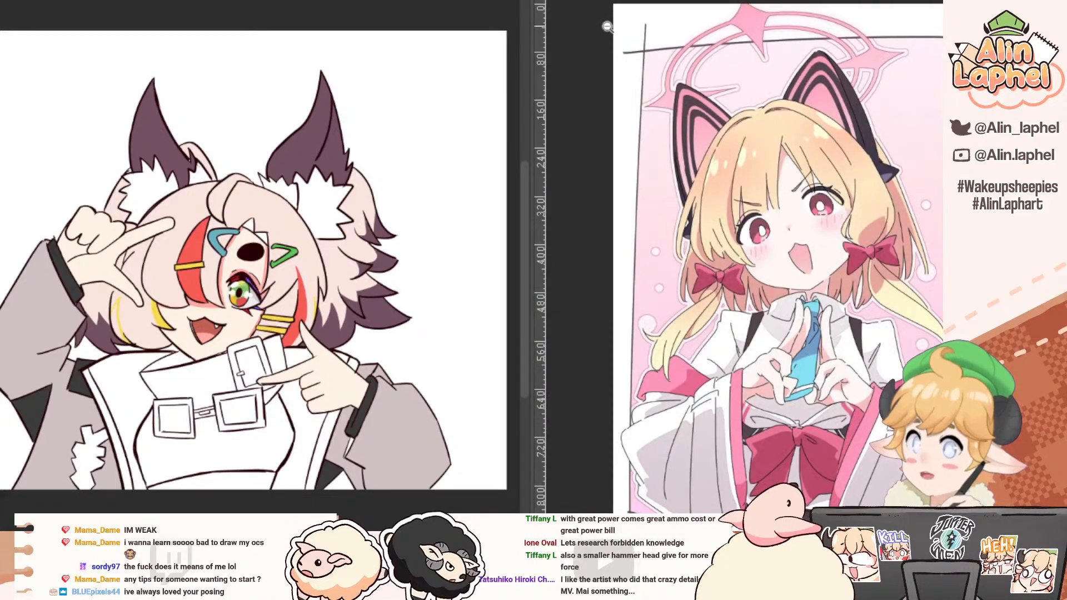
drag(626, 244, 663, 171)
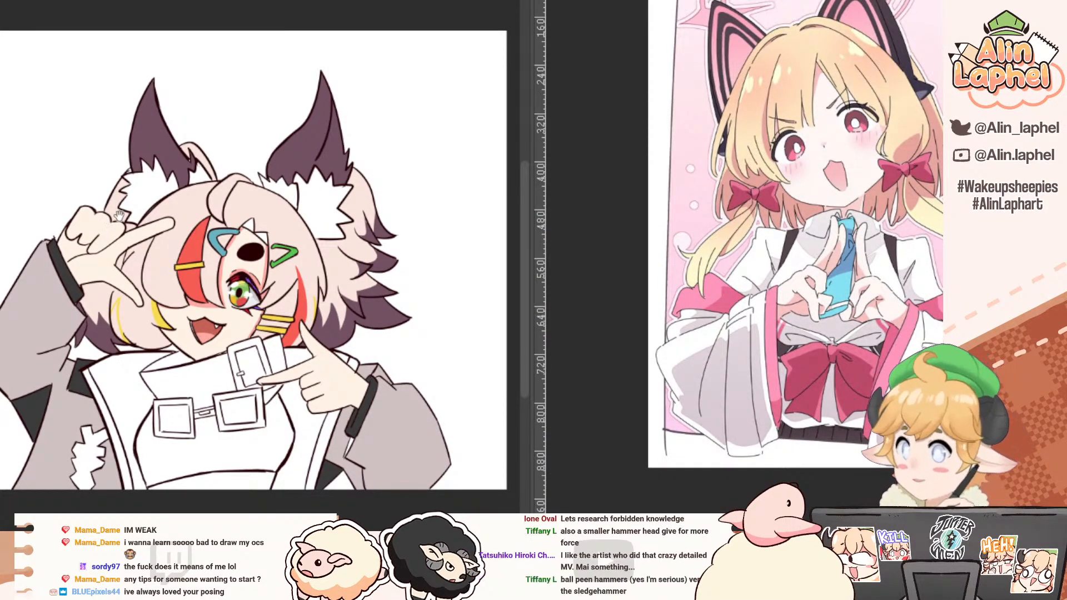
drag(121, 219, 250, 183)
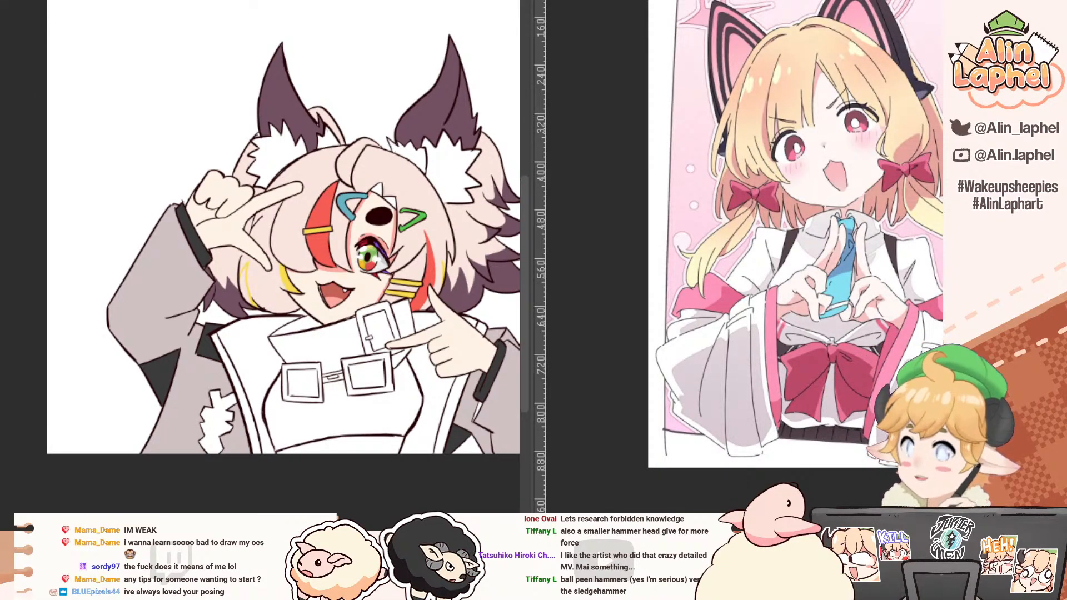
click(620, 1)
scroll(656, 299, down, 5)
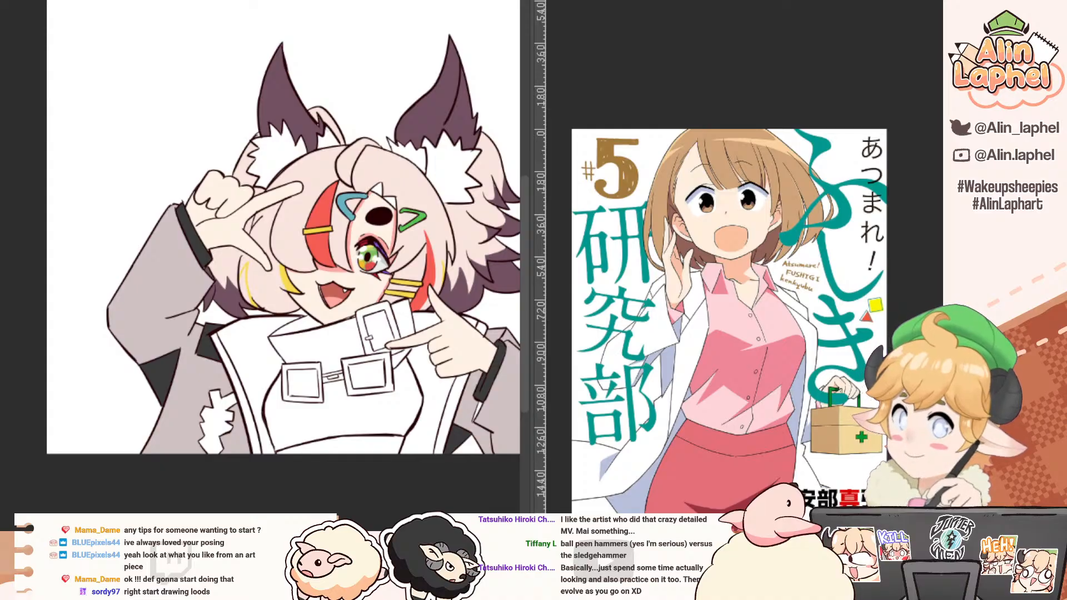
key(ctrl+Tab)
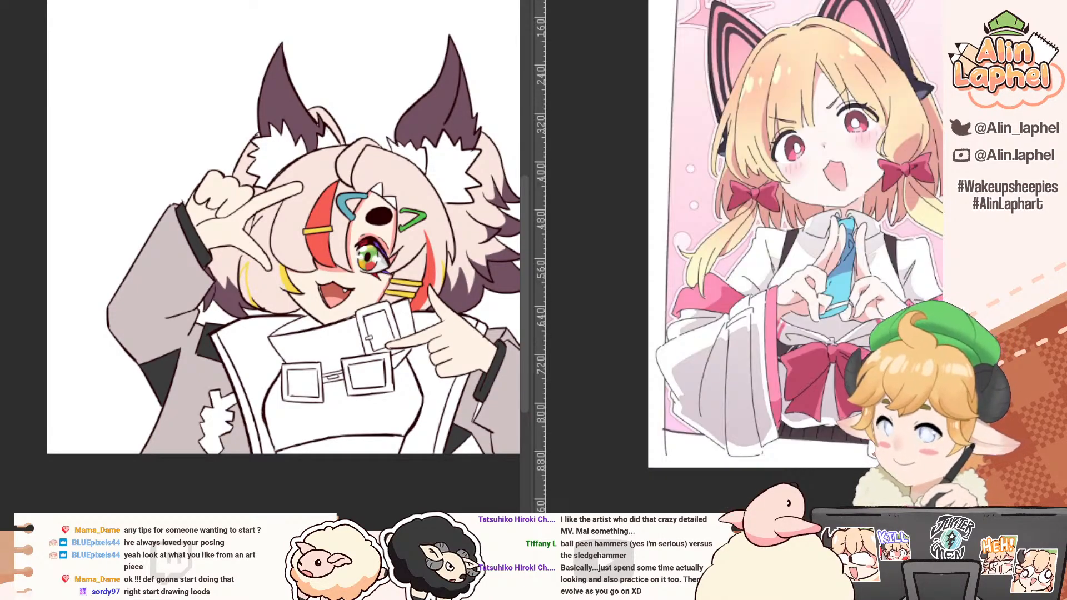
key(ctrl+Tab)
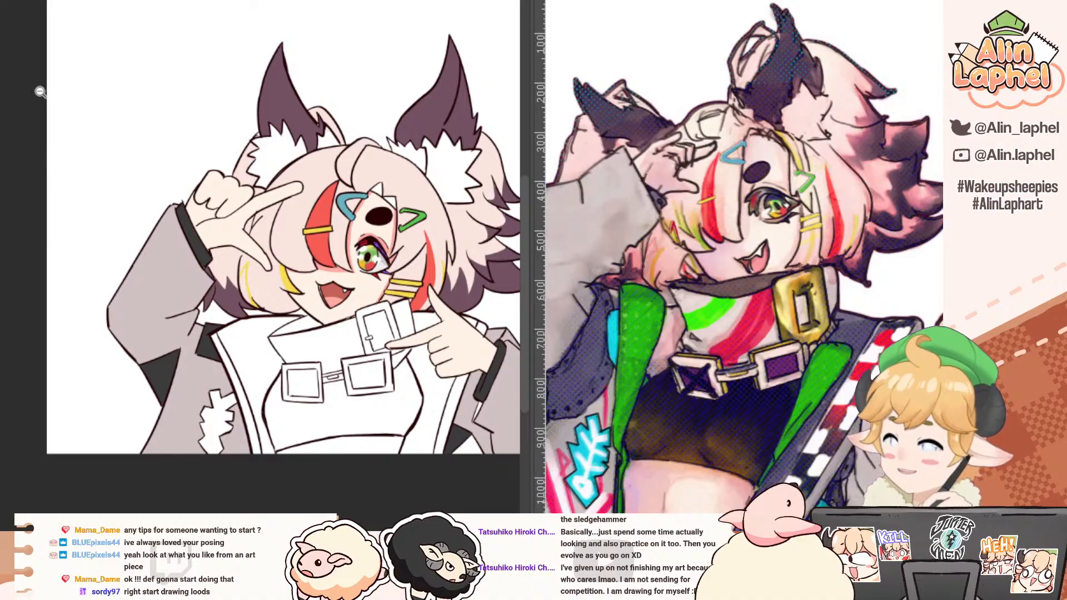
Step: Examine the raised hand, the hair strands between its fingers and the face up close from several angles
drag(45, 93, 24, 90)
drag(248, 165, 261, 205)
drag(261, 205, 200, 157)
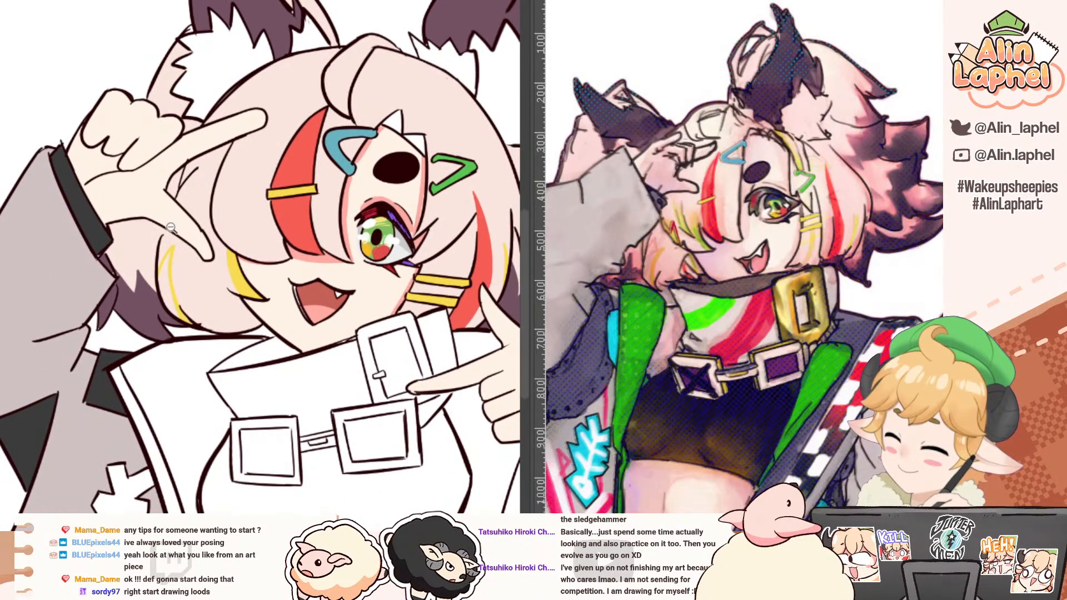
drag(172, 229, 232, 198)
mouse_move(143, 284)
mouse_down()
mouse_move(134, 308)
mouse_move(145, 283)
mouse_up()
drag(152, 240, 144, 327)
key(b)
alt+click(138, 284)
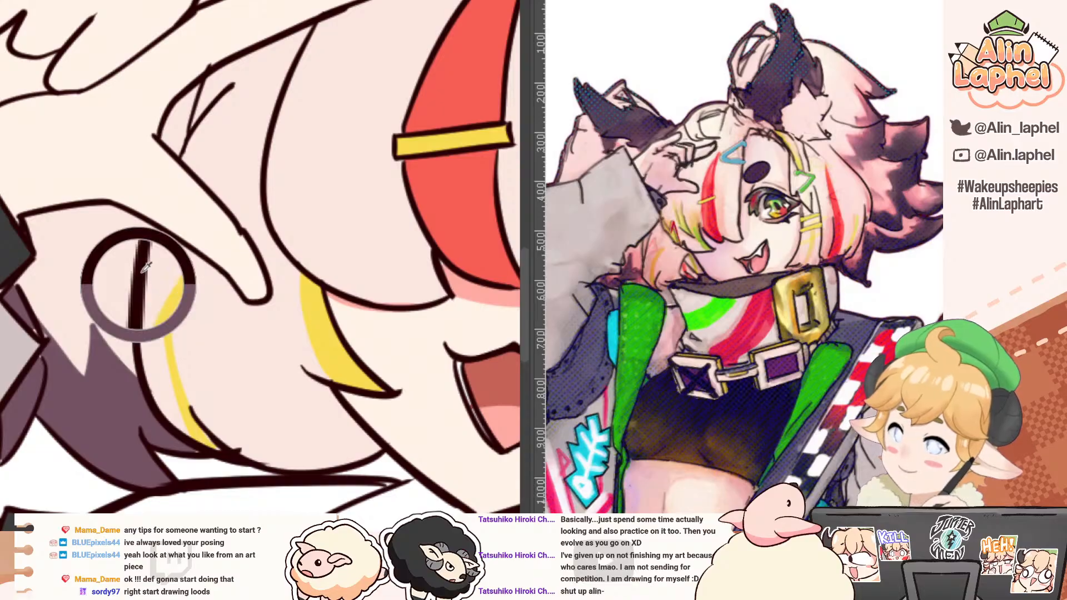
drag(155, 225, 139, 275)
key(ctrl+z)
mouse_move(154, 229)
mouse_down()
mouse_move(139, 280)
mouse_move(135, 242)
mouse_move(162, 170)
mouse_up()
mouse_move(162, 170)
mouse_down()
mouse_move(167, 202)
mouse_move(143, 227)
mouse_up()
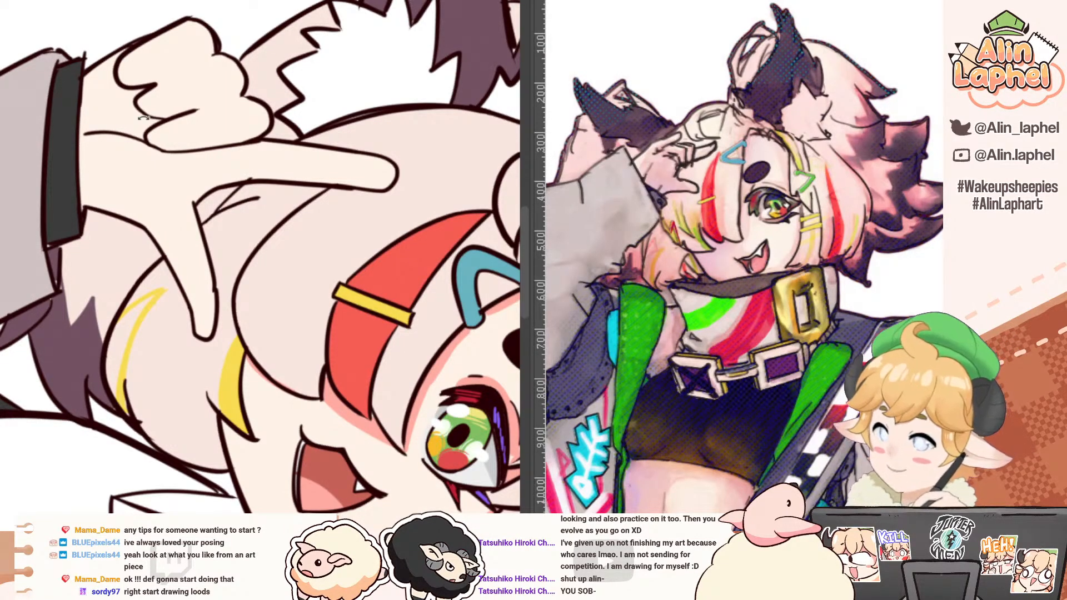
drag(144, 118, 70, 169)
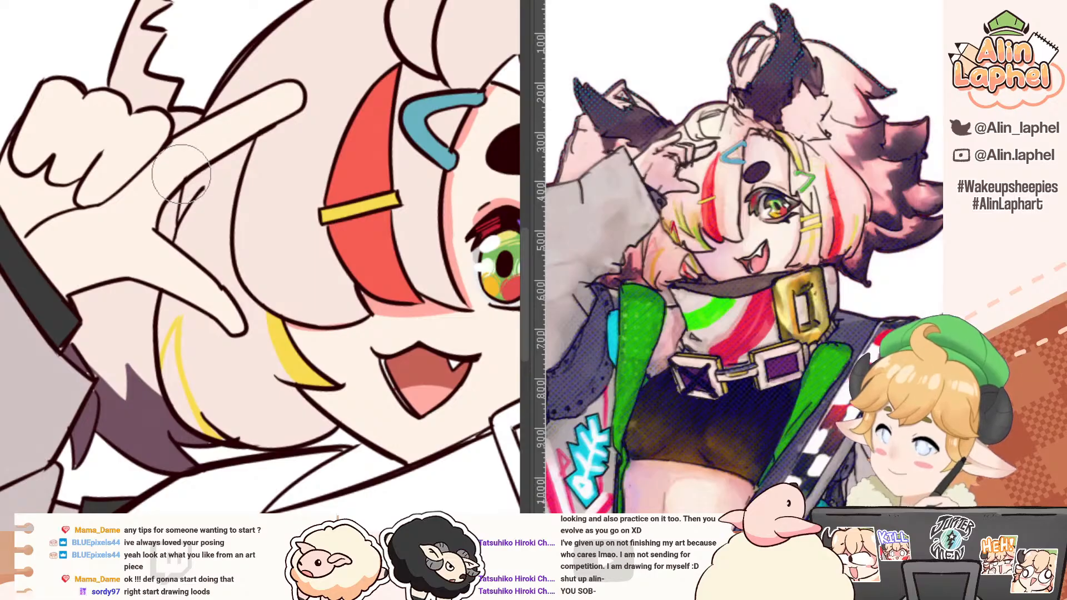
drag(183, 111, 169, 56)
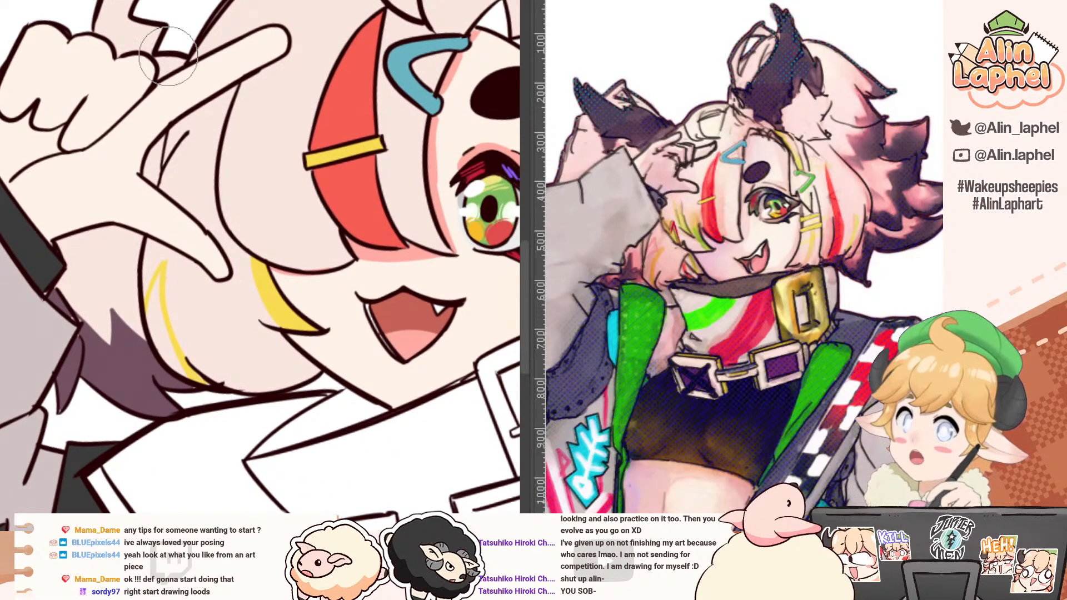
drag(173, 123, 168, 151)
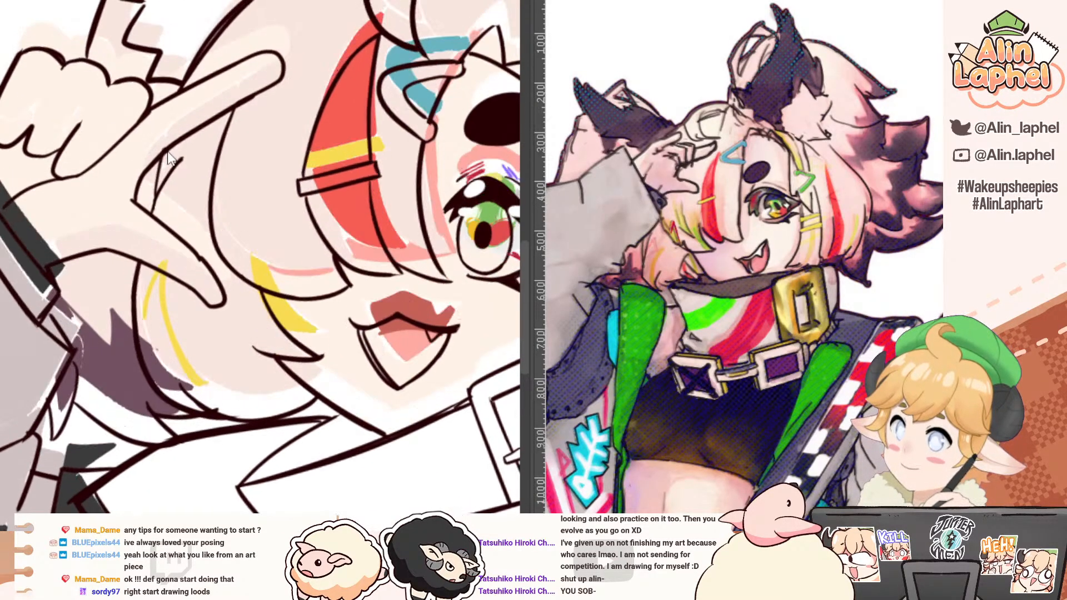
key(ctrl+z)
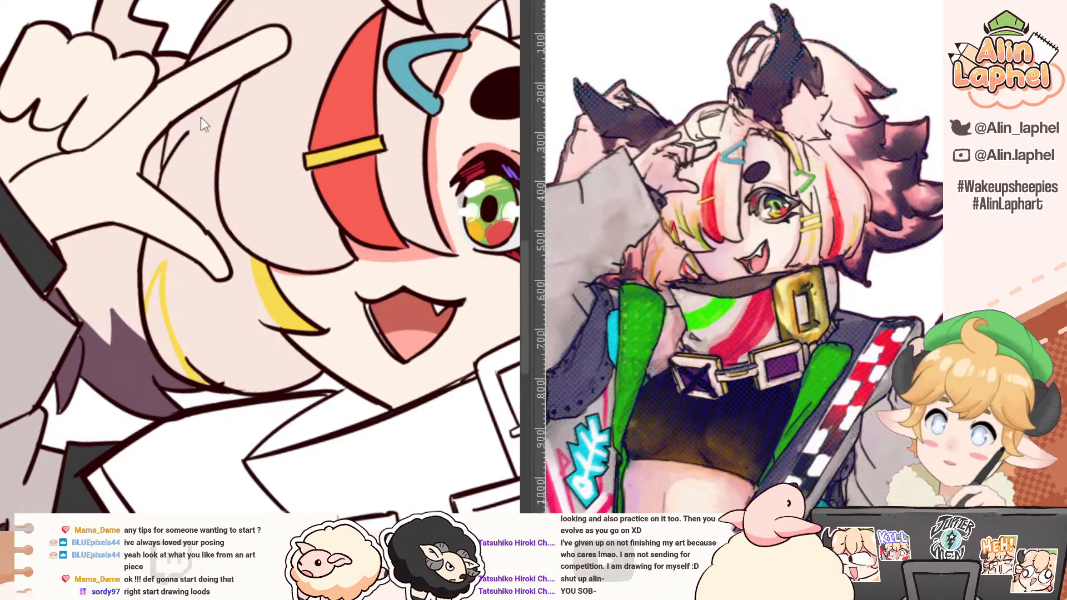
drag(173, 96, 86, 150)
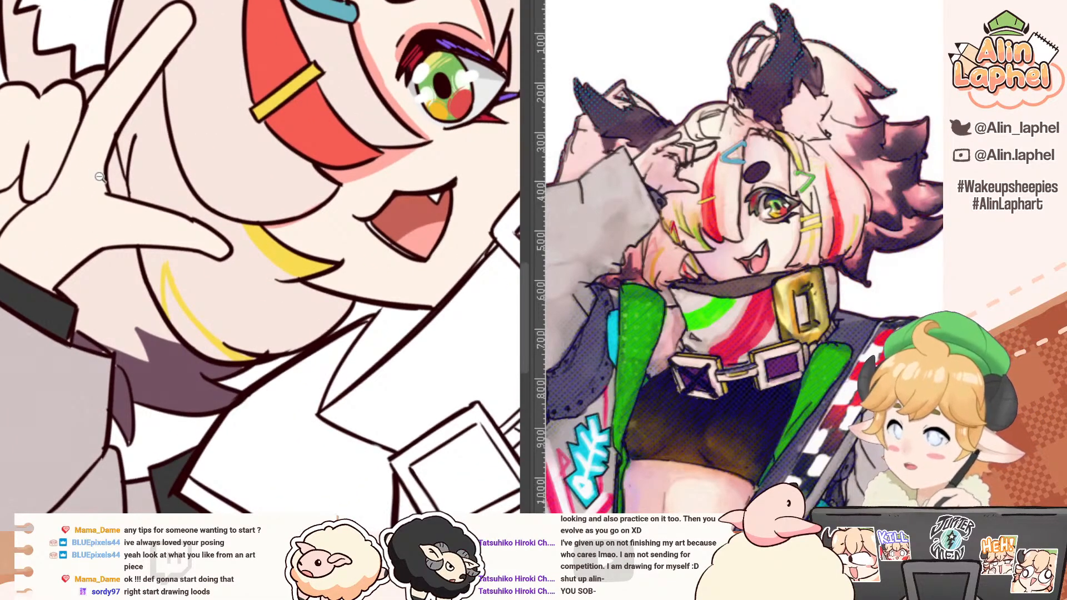
drag(84, 186, 107, 123)
drag(107, 123, 103, 194)
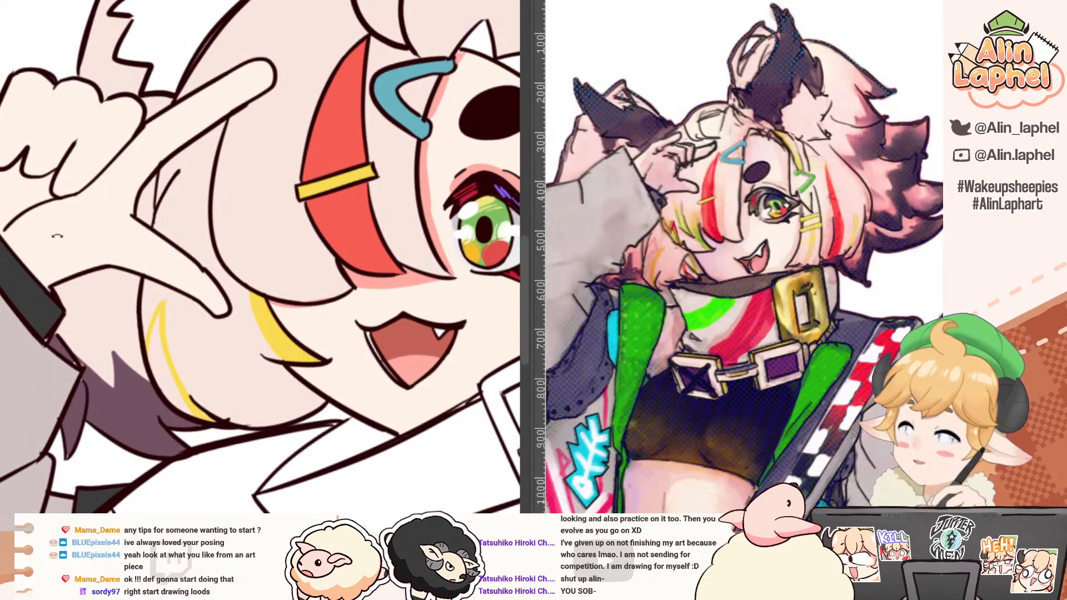
mouse_move(57, 236)
mouse_down()
mouse_move(45, 270)
mouse_move(54, 46)
mouse_up()
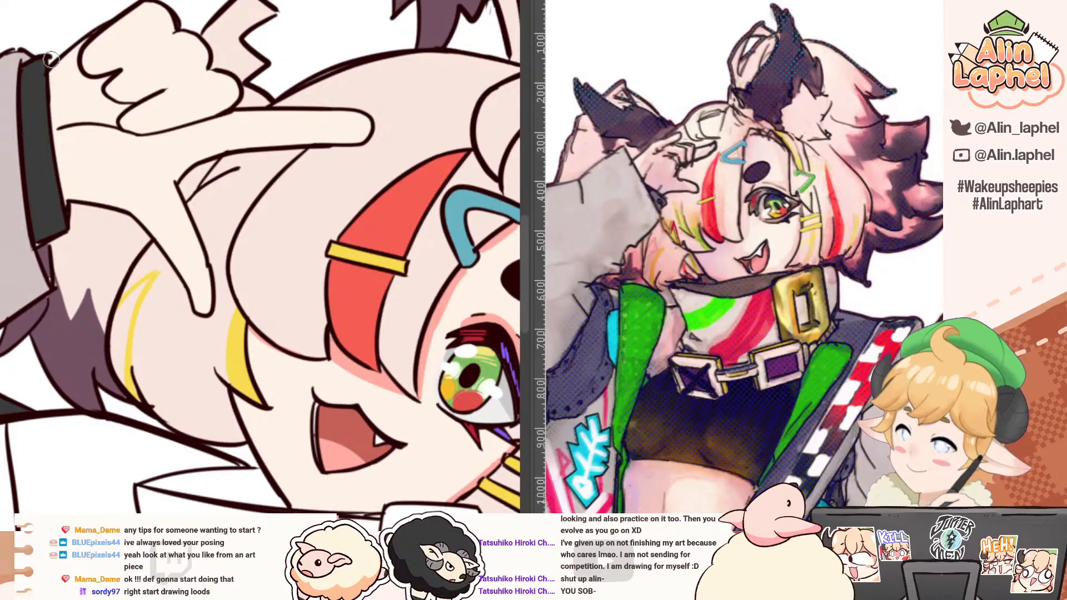
drag(53, 103, 69, 201)
scroll(51, 137, down, 5)
mouse_move(45, 143)
mouse_down()
mouse_move(15, 201)
mouse_move(12, 175)
mouse_up()
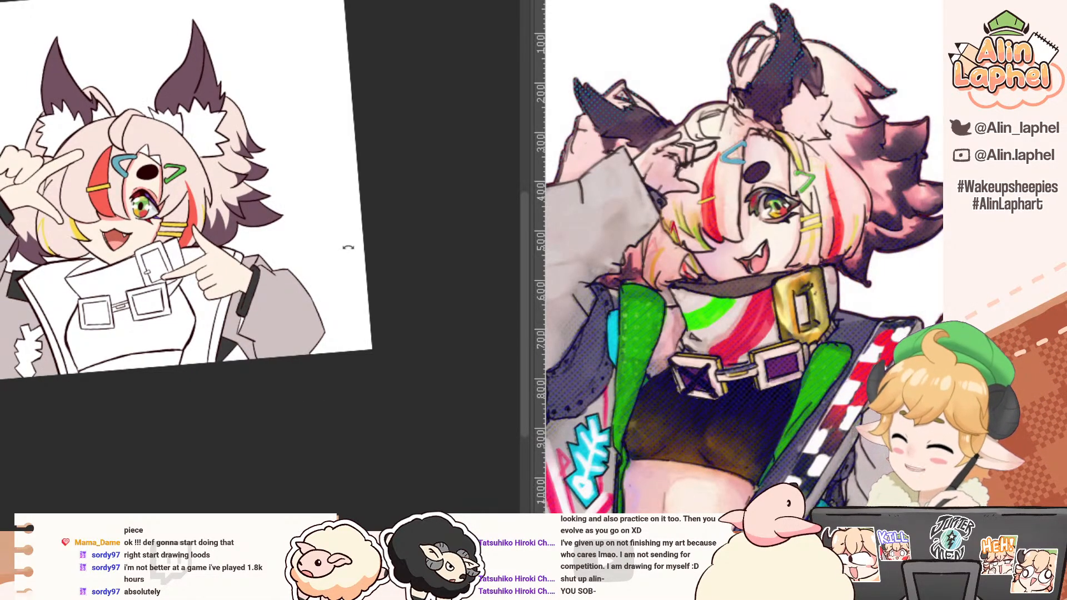
Step: Try filling the jacket's inside beside the torso and behind the pointing hand with dark grey
drag(66, 261, 91, 189)
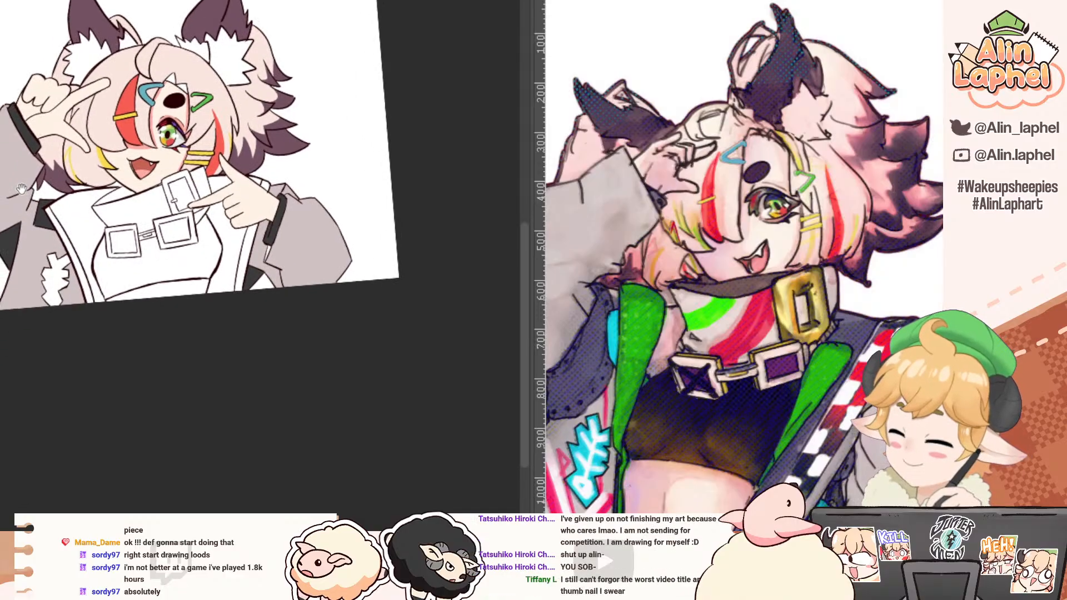
click(19, 217)
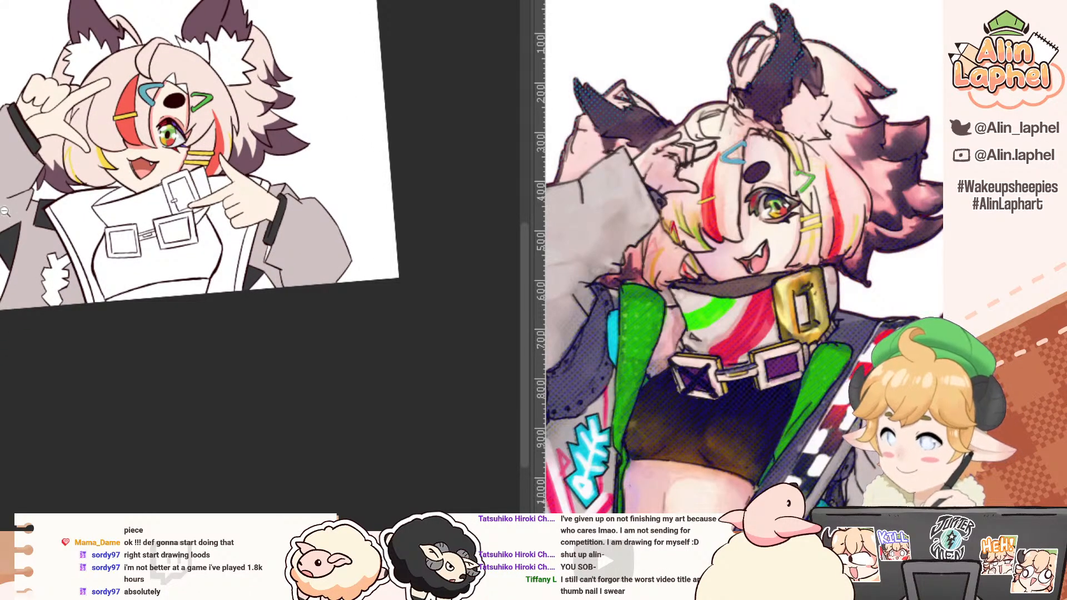
drag(5, 211, 33, 242)
click(40, 304)
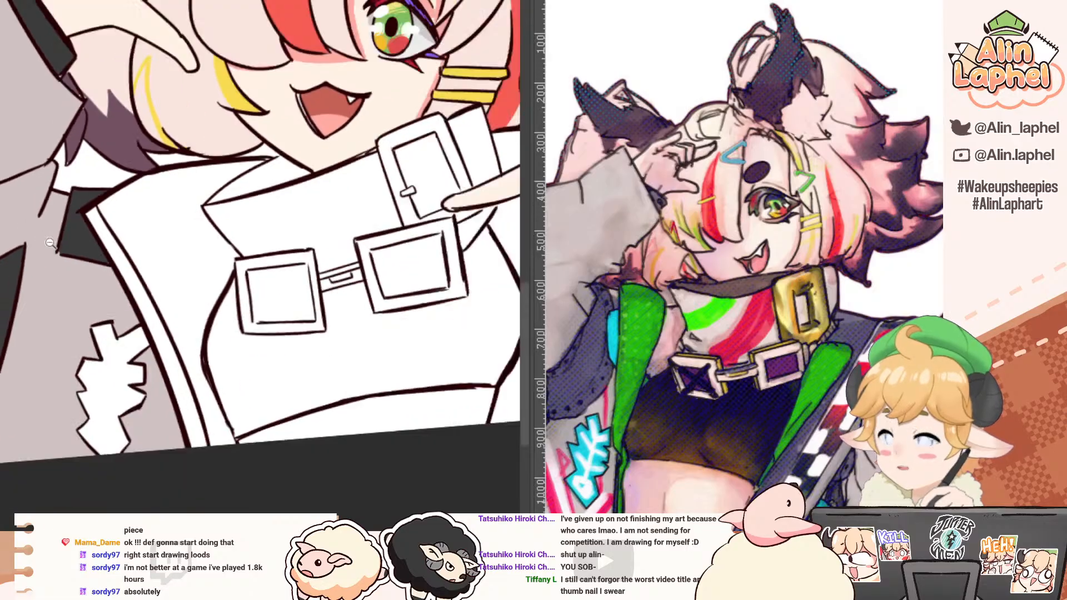
drag(111, 208, 87, 195)
click(417, 255)
key(ctrl+z)
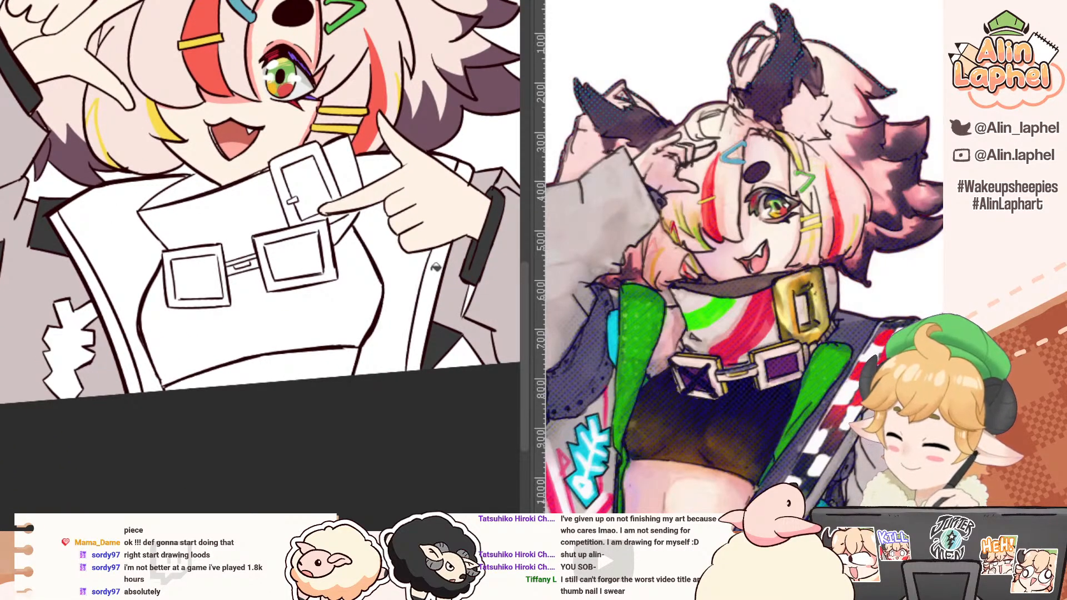
click(389, 245)
click(383, 165)
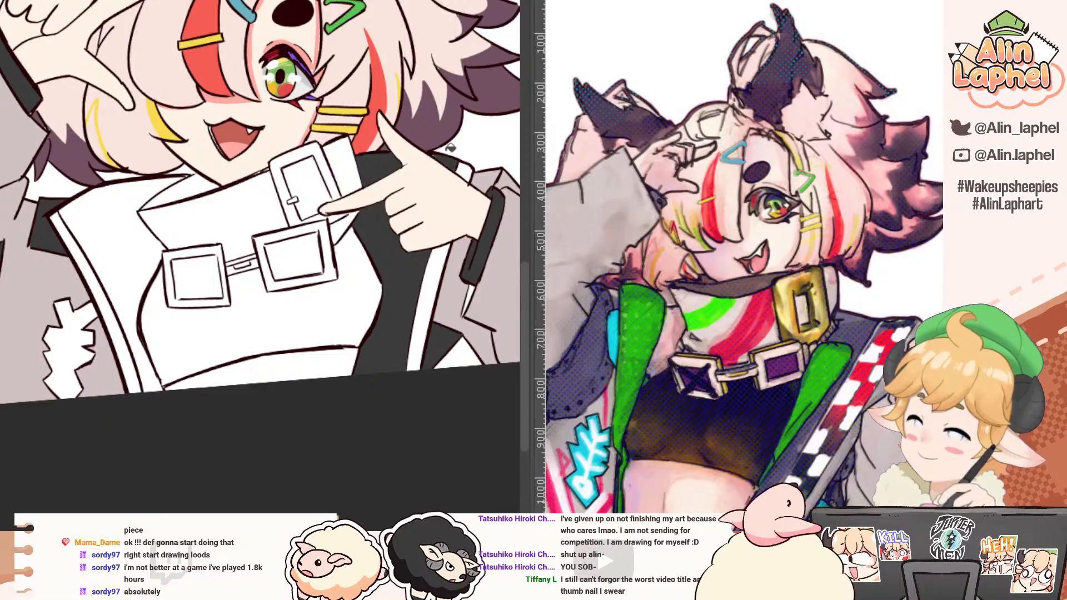
Step: Try painting a red block from the reference's checkered trim onto the jacket edge behind the pointing hand
drag(382, 172, 379, 140)
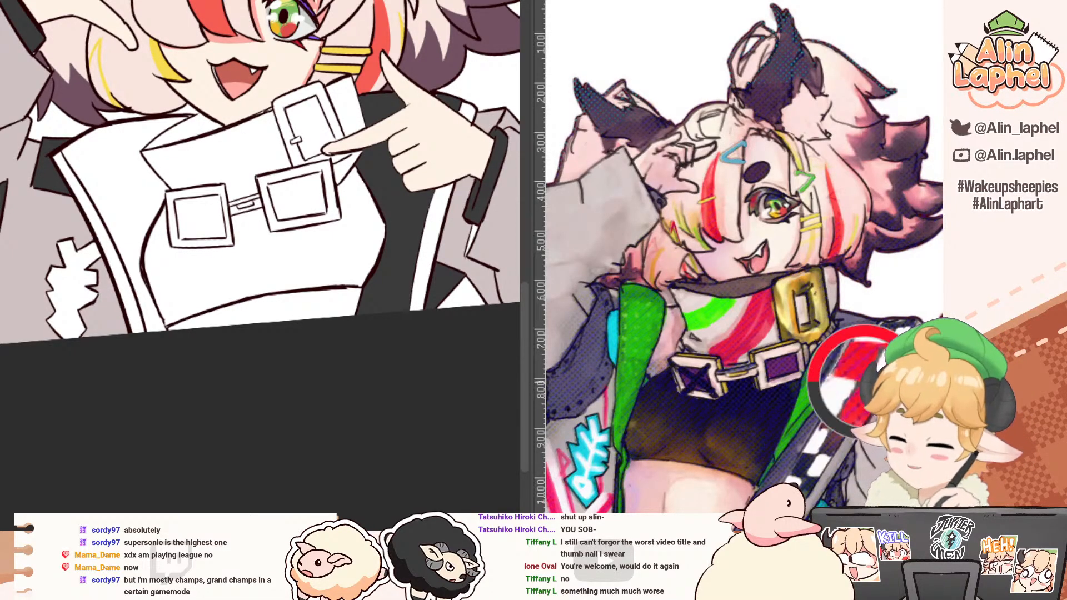
scroll(450, 145, up, 3)
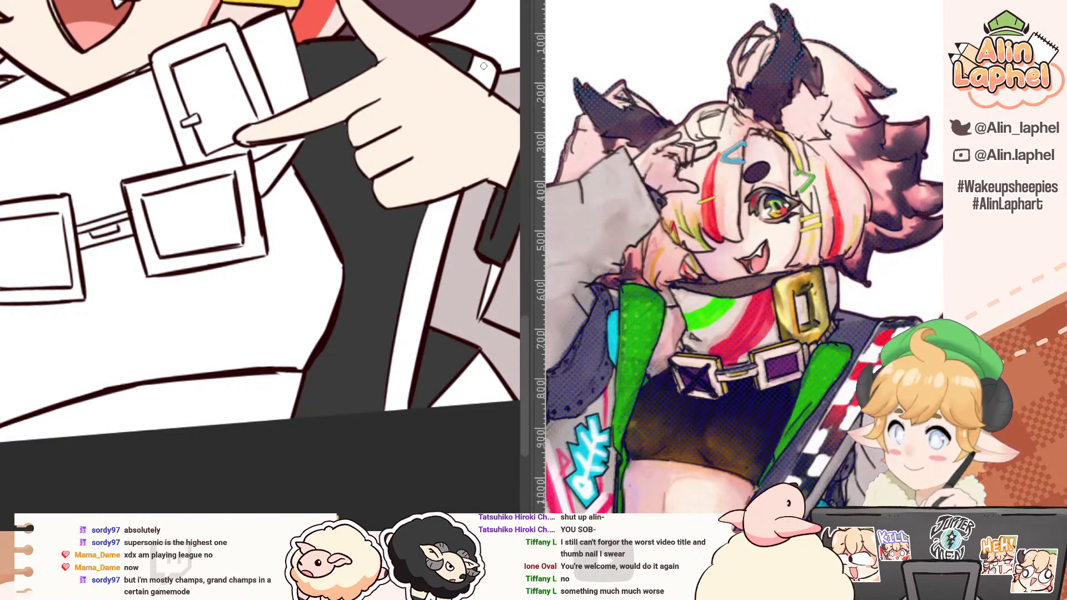
drag(485, 59, 490, 82)
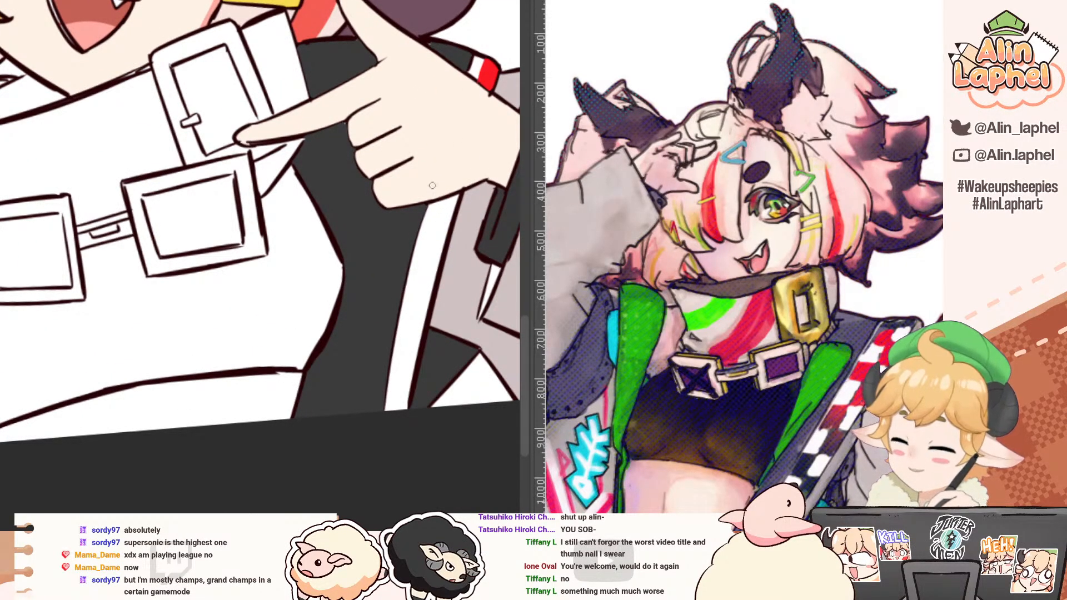
key(ctrl+z)
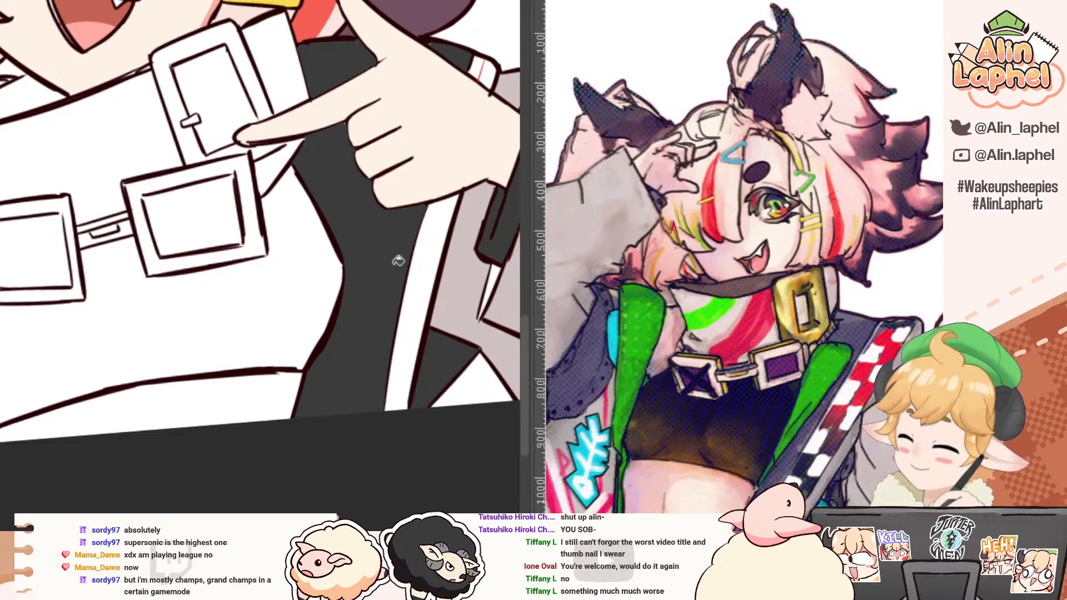
Step: Try filling the jacket's trim strip below the pointing hand with light grey, and undo it
click(446, 236)
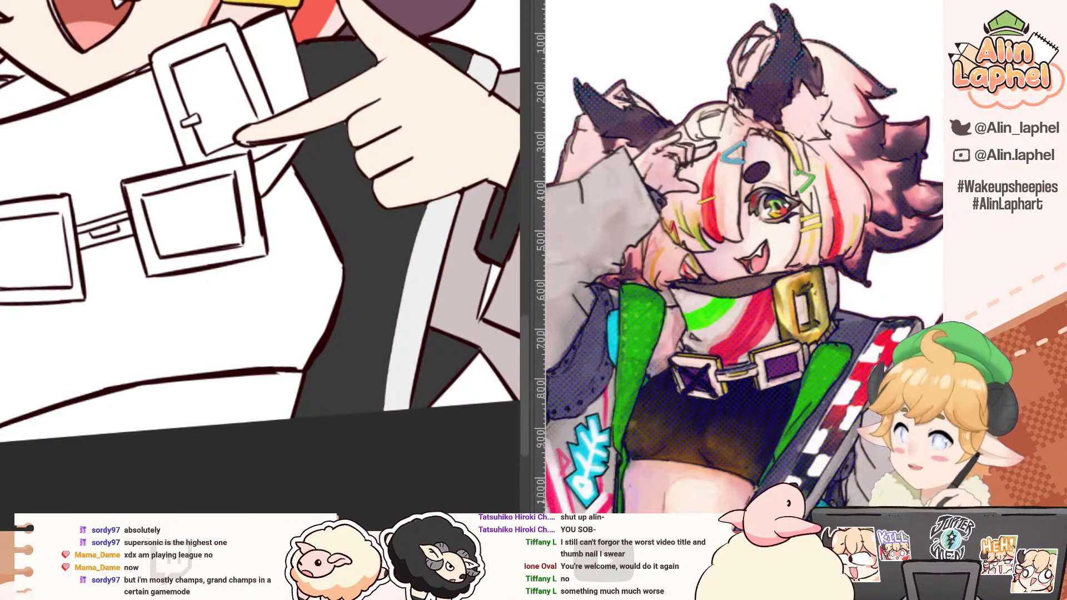
key(ctrl+z)
key(ctrl+z)
key(ctrl+z)
key(ctrl+y)
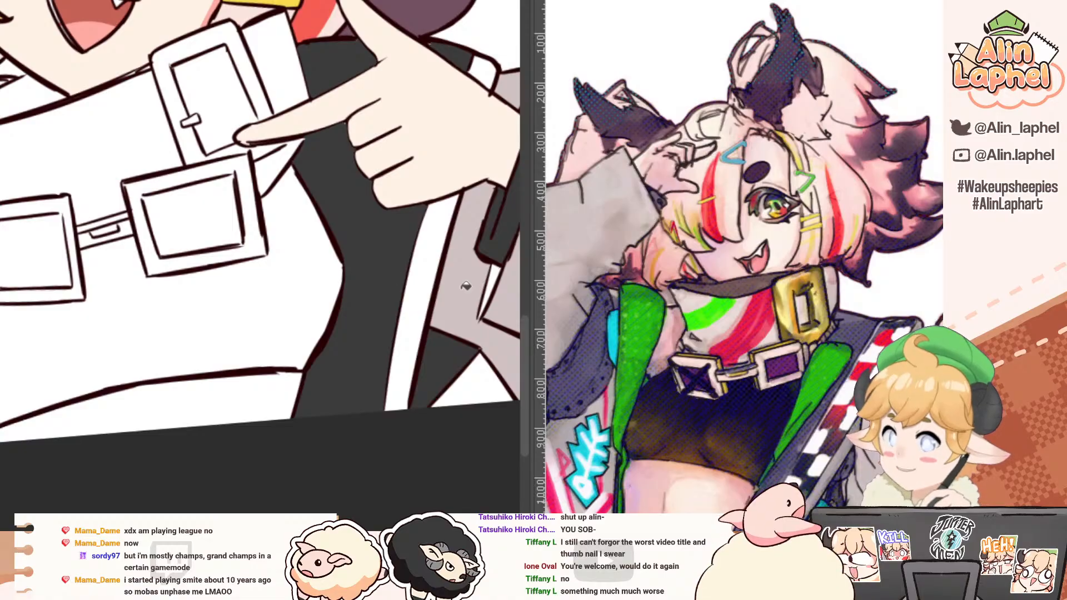
Step: Refill the trim strip with light grey, check it up close, and undo both the strip's and the jacket's dark grey fills
click(448, 203)
scroll(379, 289, up, 5)
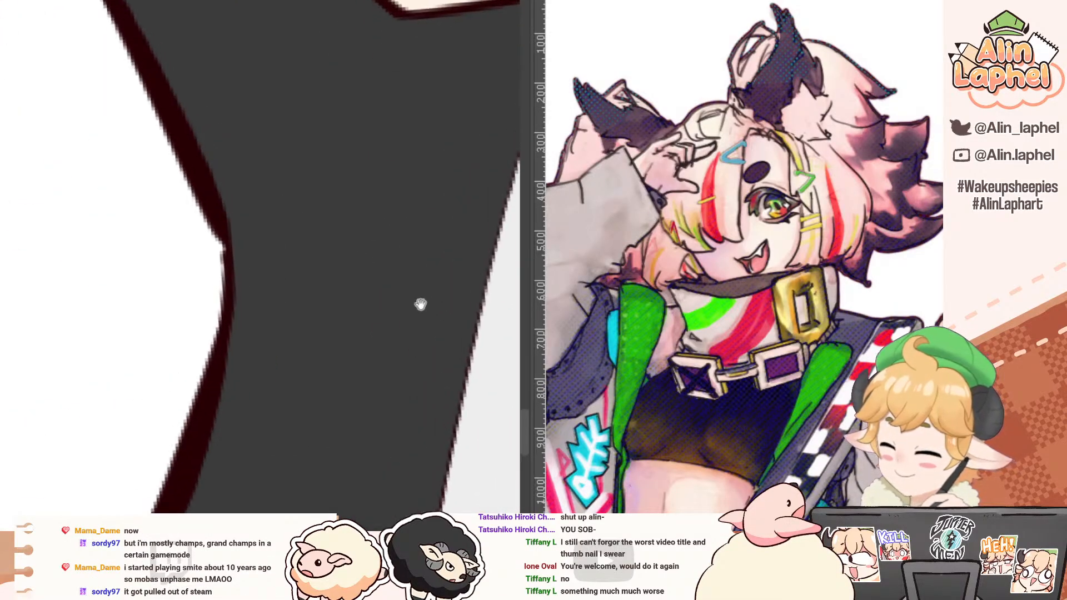
scroll(426, 239, down, 5)
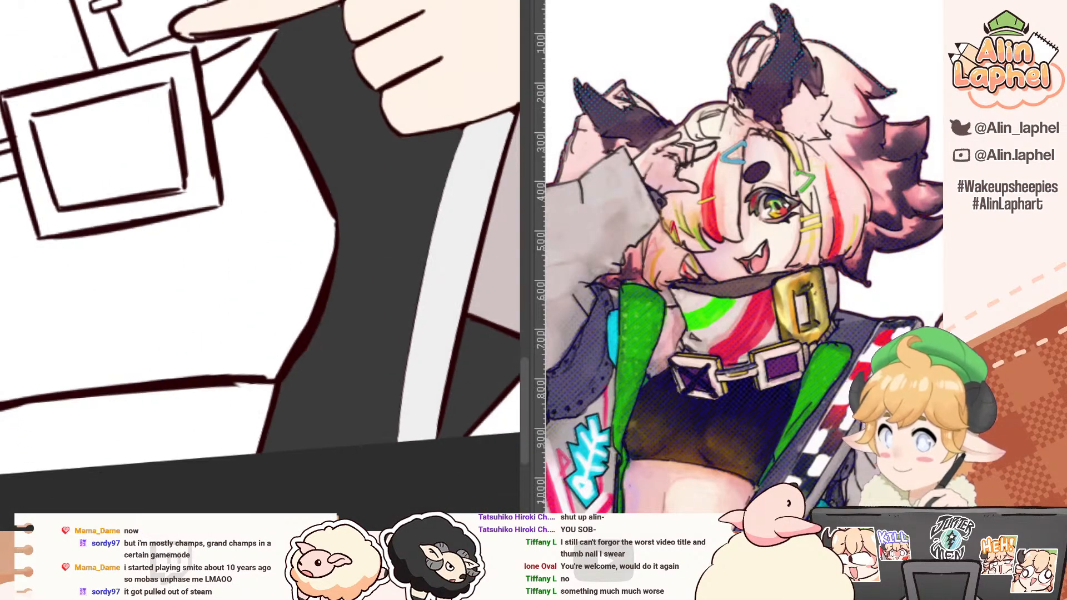
key(ctrl+z)
key(ctrl+z)
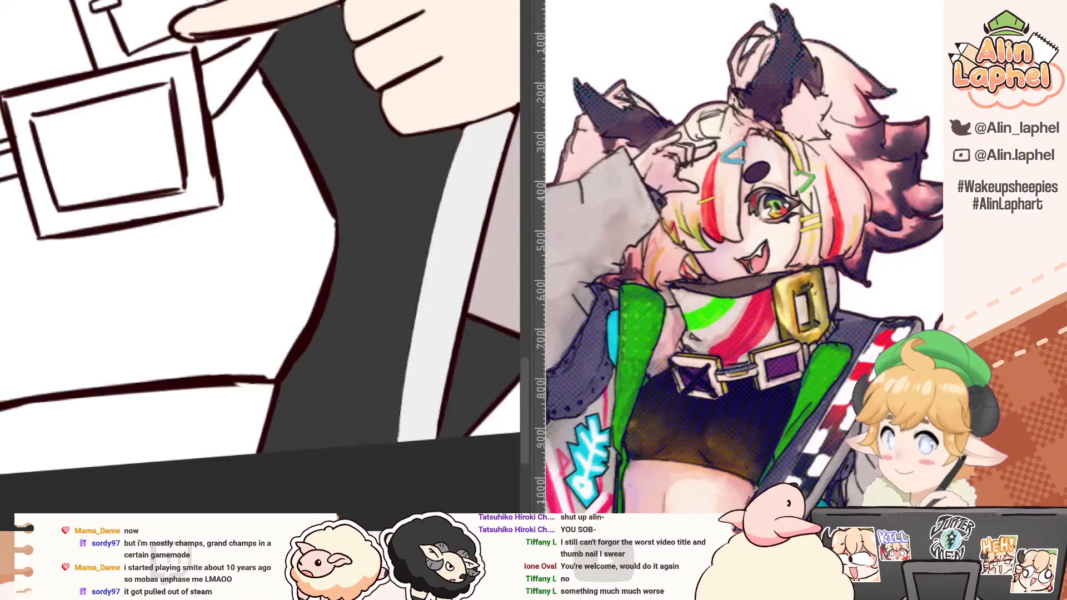
key(ctrl+z)
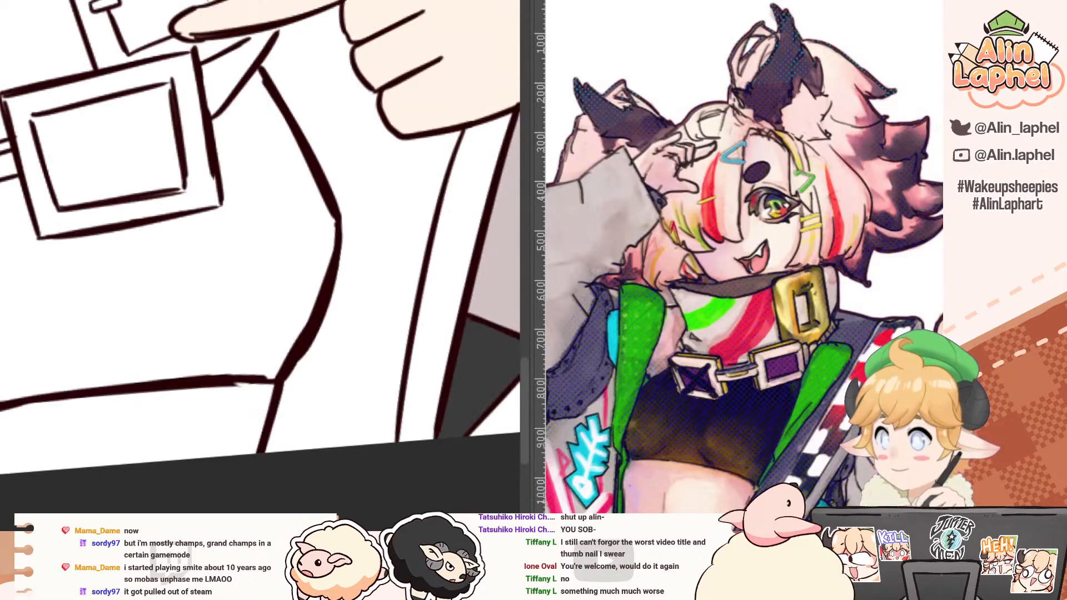
click(379, 233)
key(ctrl+z)
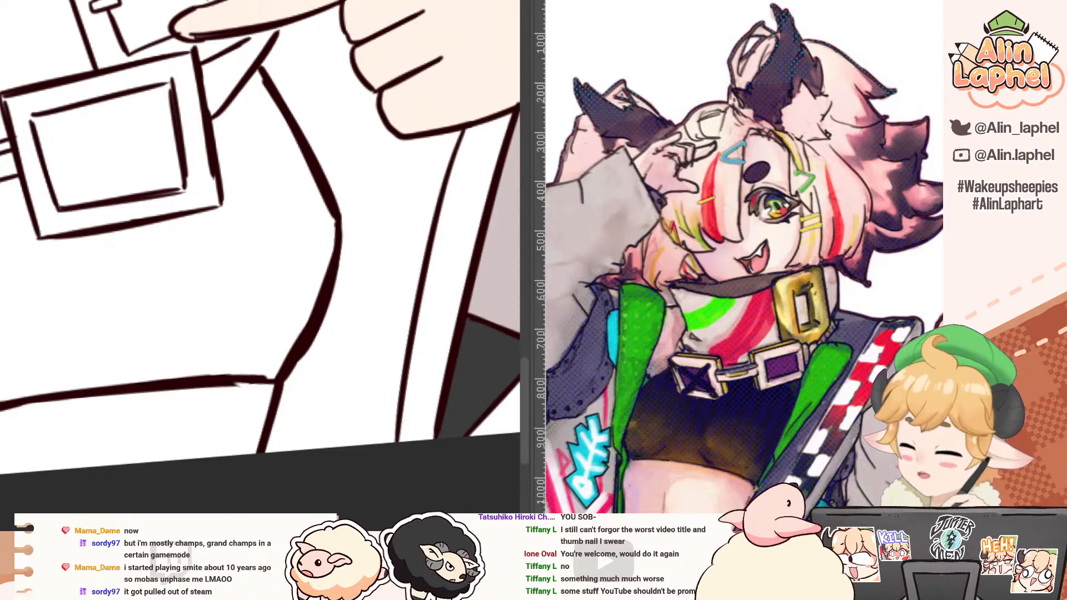
Step: Fill the white sliver left under the pointing hand's cuff with the sleeve's greyish mauve
drag(142, 117, 137, 181)
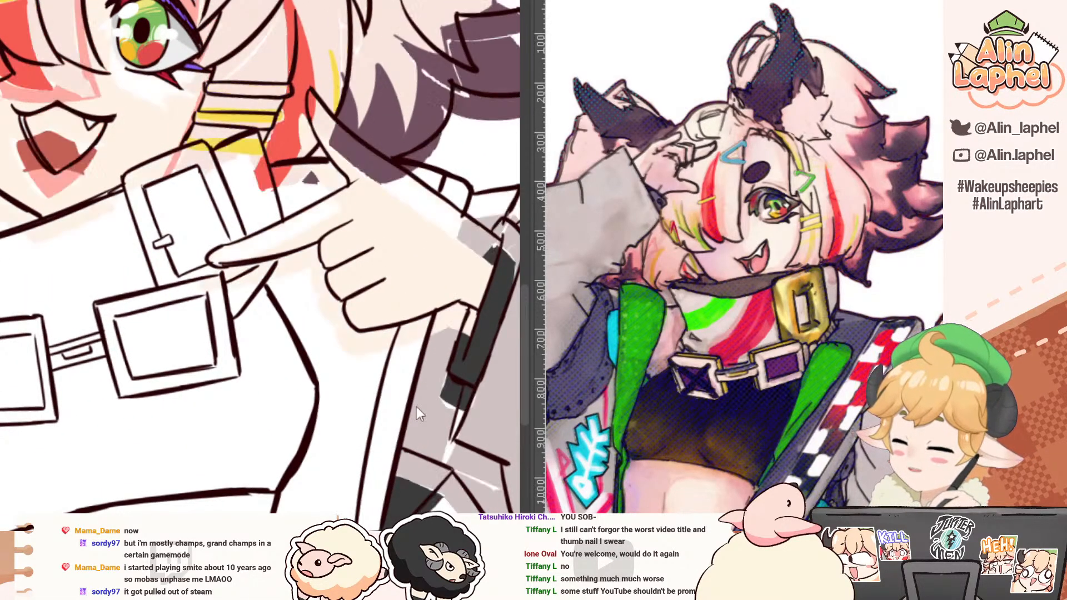
drag(458, 390, 330, 296)
alt+click(304, 305)
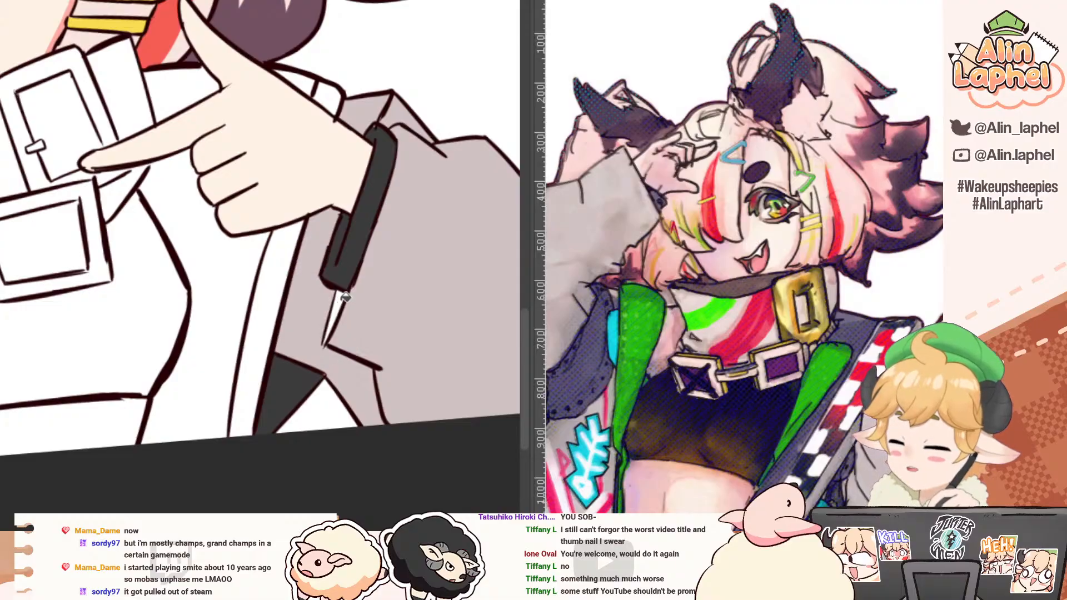
click(340, 300)
Step: Fill the jacket's inside beside the torso and above and behind the pointing hand with the dark grey already used on the jacket
drag(172, 207, 256, 217)
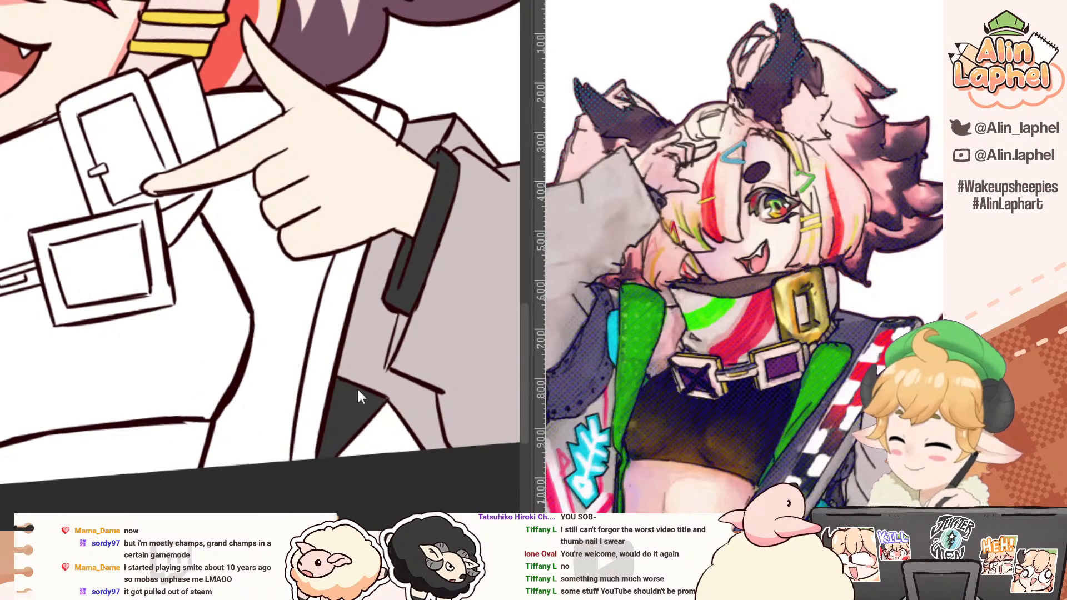
alt+click(349, 411)
click(262, 279)
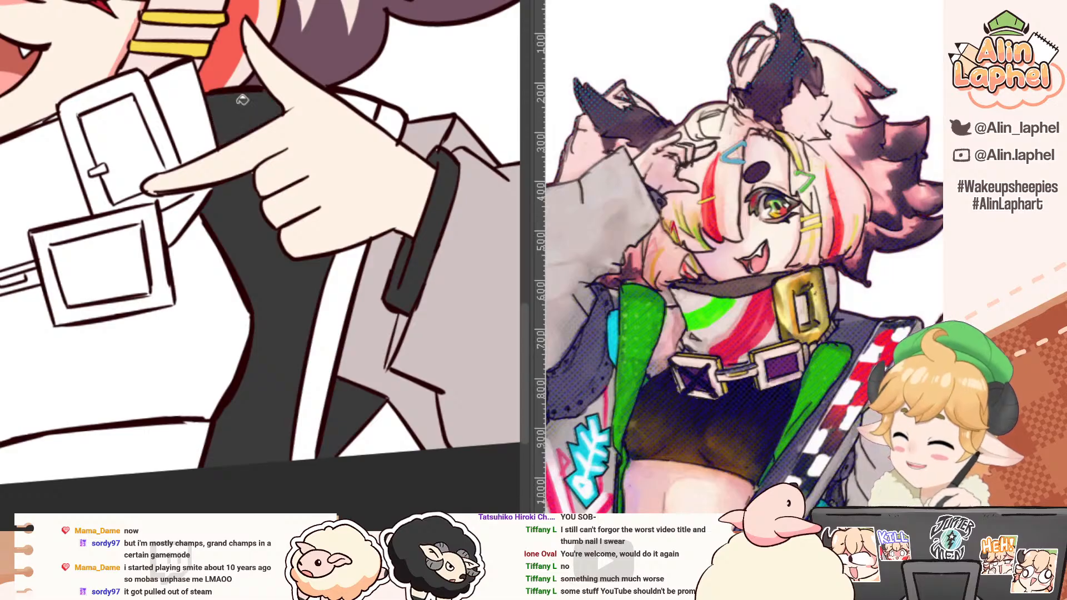
click(244, 116)
click(355, 107)
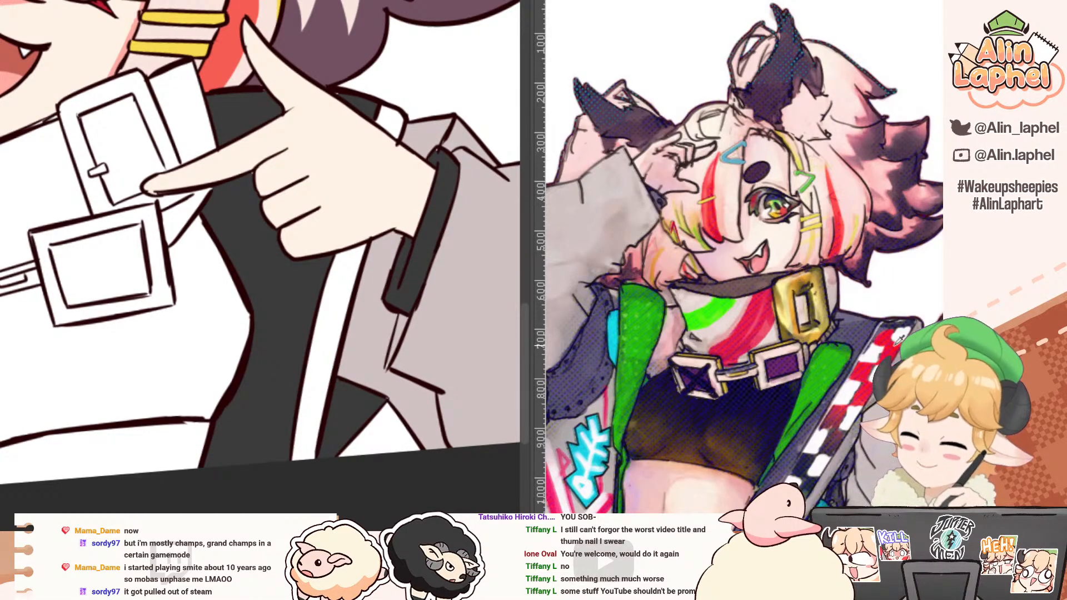
Step: Fill the jacket's trim strip below the pointing hand and its short end behind the wrist with light grey
drag(387, 112, 427, 116)
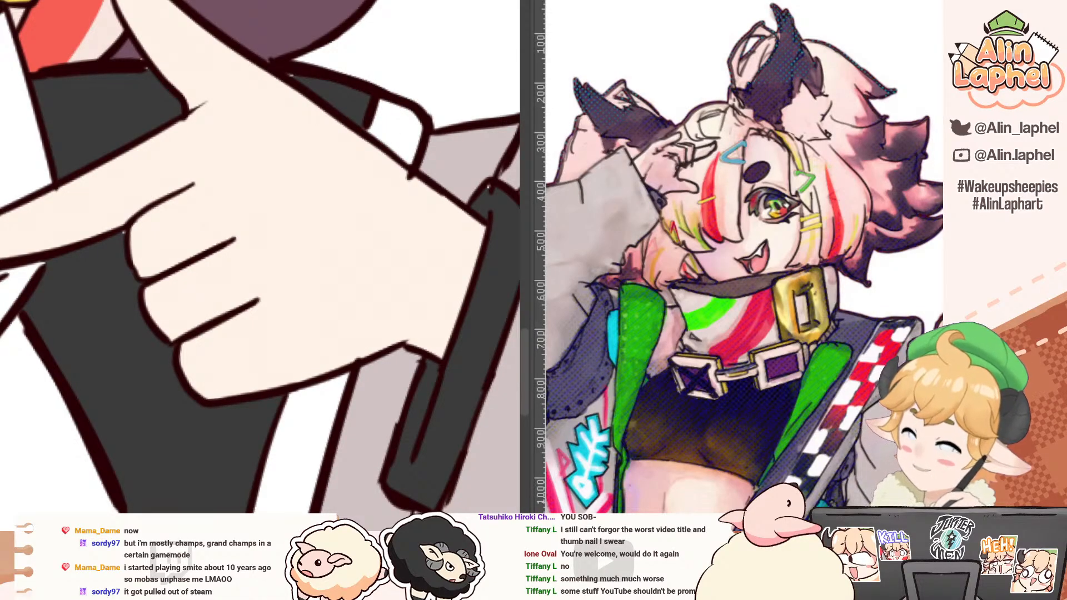
click(307, 405)
click(396, 131)
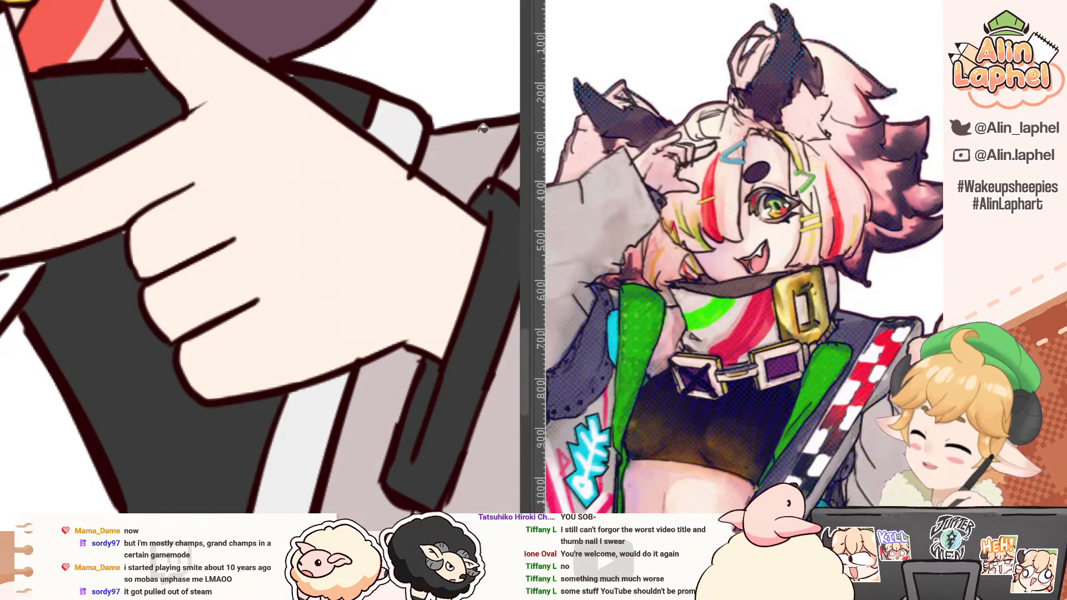
drag(397, 102, 386, 143)
click(385, 122)
drag(327, 272, 367, 97)
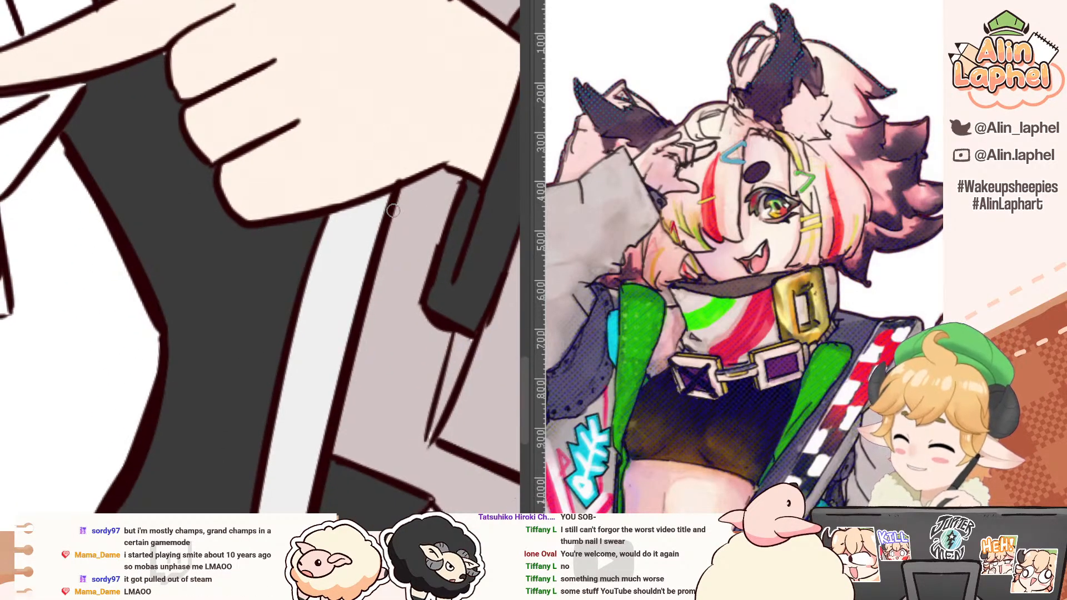
Step: Paint the first two red checks, staggered side to side, on the jacket's light grey trim strip just below the pointing hand
drag(366, 200, 350, 238)
key(ctrl+z)
drag(351, 238, 380, 241)
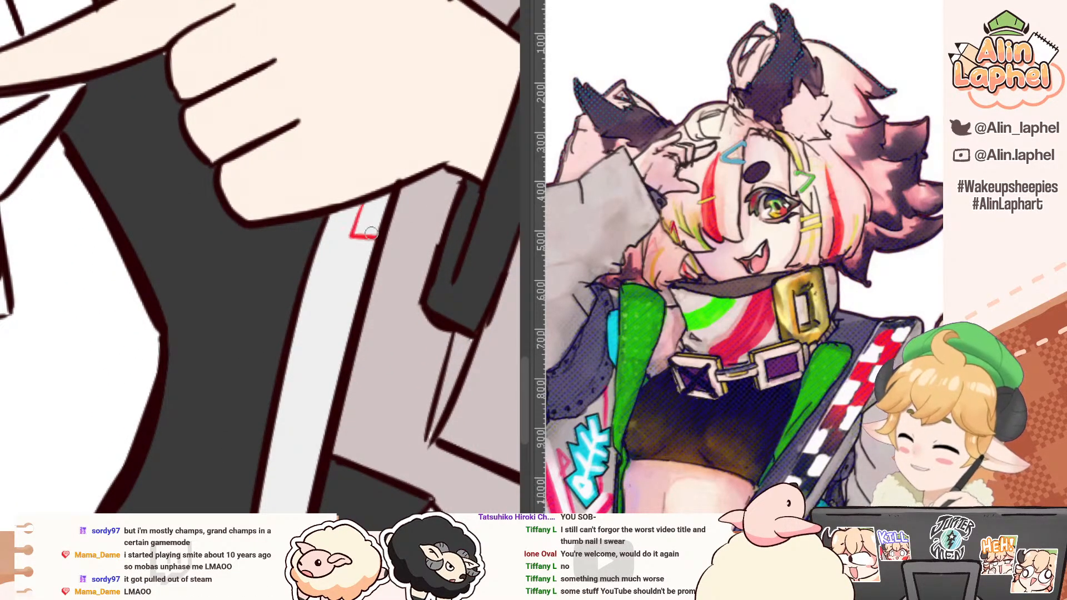
click(370, 222)
mouse_move(314, 248)
mouse_down()
mouse_move(321, 161)
mouse_move(359, 165)
mouse_up()
mouse_move(352, 164)
mouse_down()
mouse_move(332, 237)
mouse_move(340, 219)
mouse_move(307, 218)
mouse_move(331, 164)
mouse_up()
key(ctrl+z)
click(328, 198)
drag(331, 163, 317, 209)
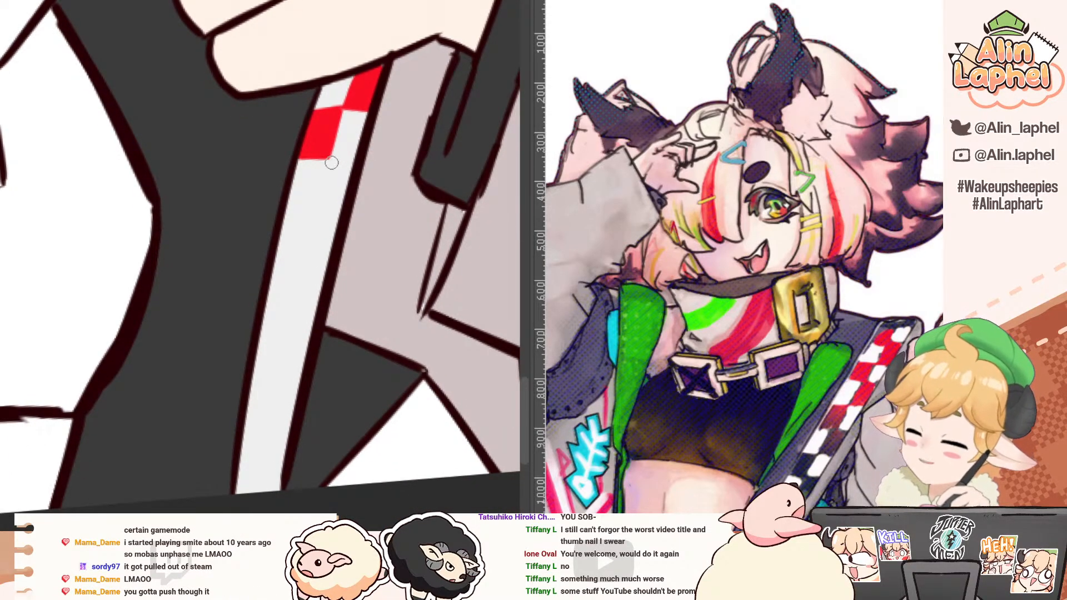
Step: Outline and fill the third and fourth red checks, alternating between the trim strip's sleeve side and torso side
drag(332, 161, 317, 218)
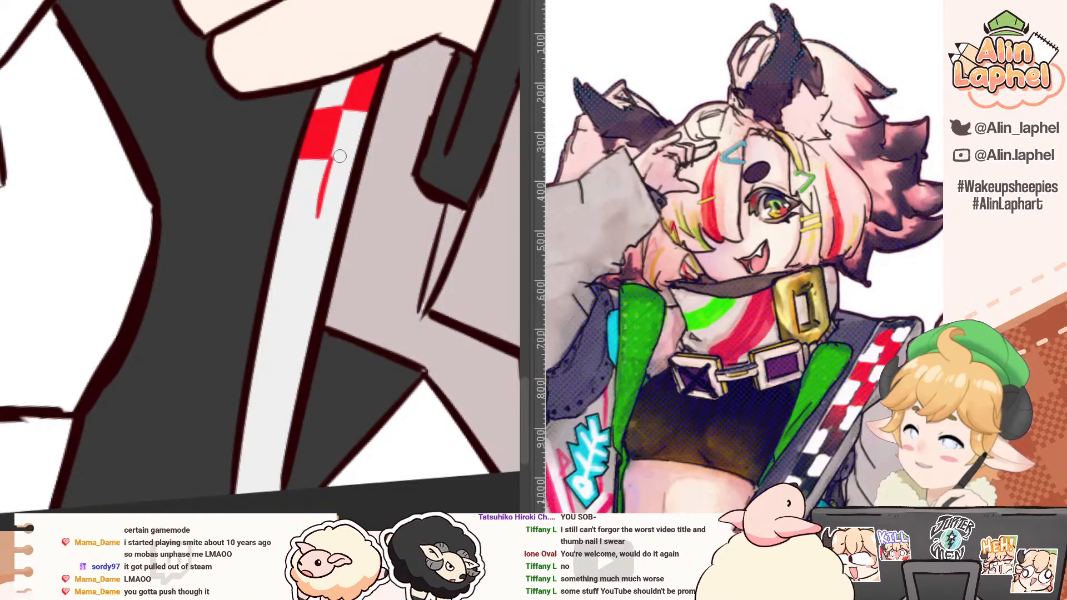
drag(332, 158, 354, 161)
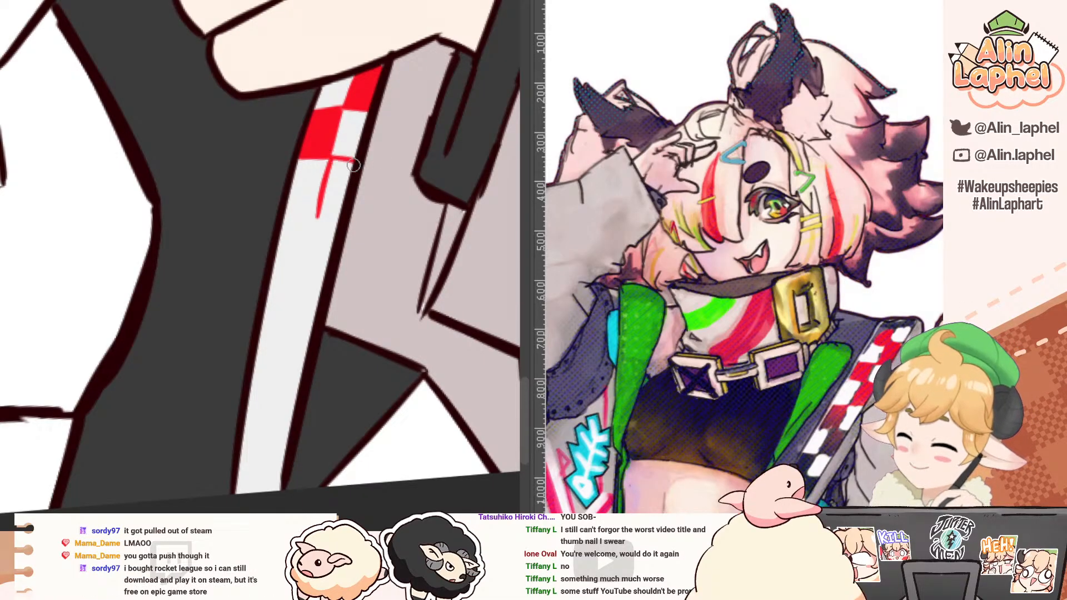
key(g)
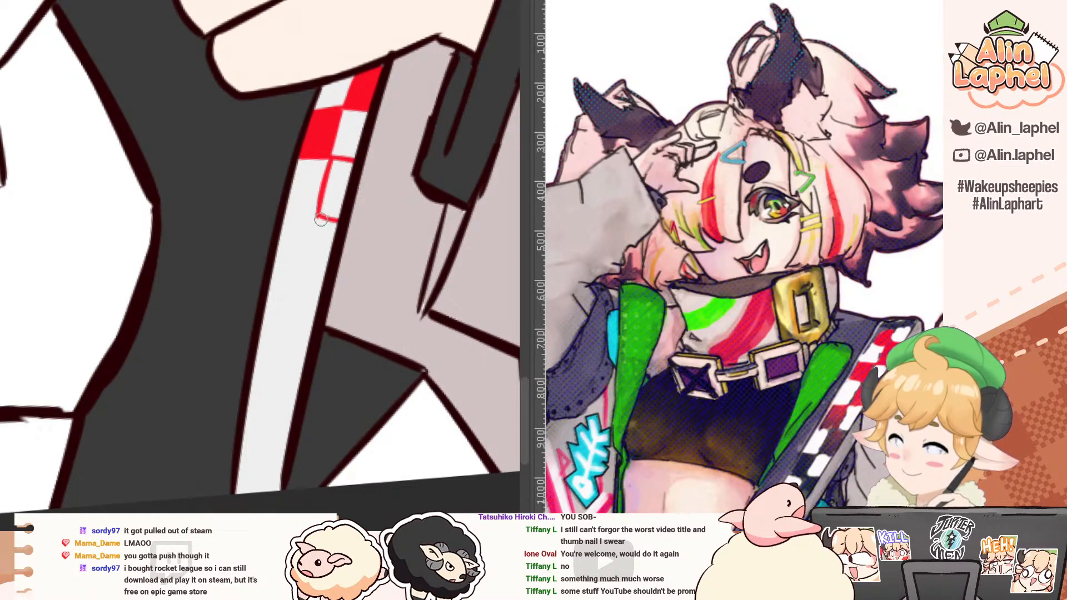
click(329, 196)
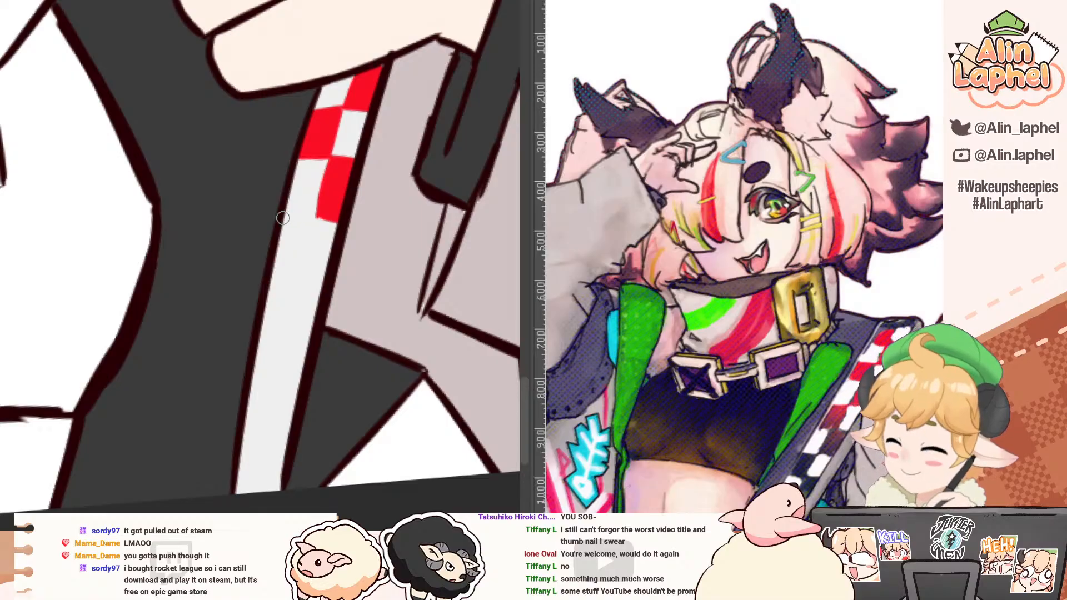
mouse_move(283, 217)
mouse_down()
mouse_move(315, 217)
mouse_move(301, 270)
mouse_up()
key(p)
mouse_move(304, 265)
mouse_down()
mouse_move(300, 201)
mouse_move(297, 214)
mouse_move(310, 216)
mouse_move(294, 222)
mouse_move(317, 211)
mouse_move(295, 208)
mouse_up()
key(ctrl+z)
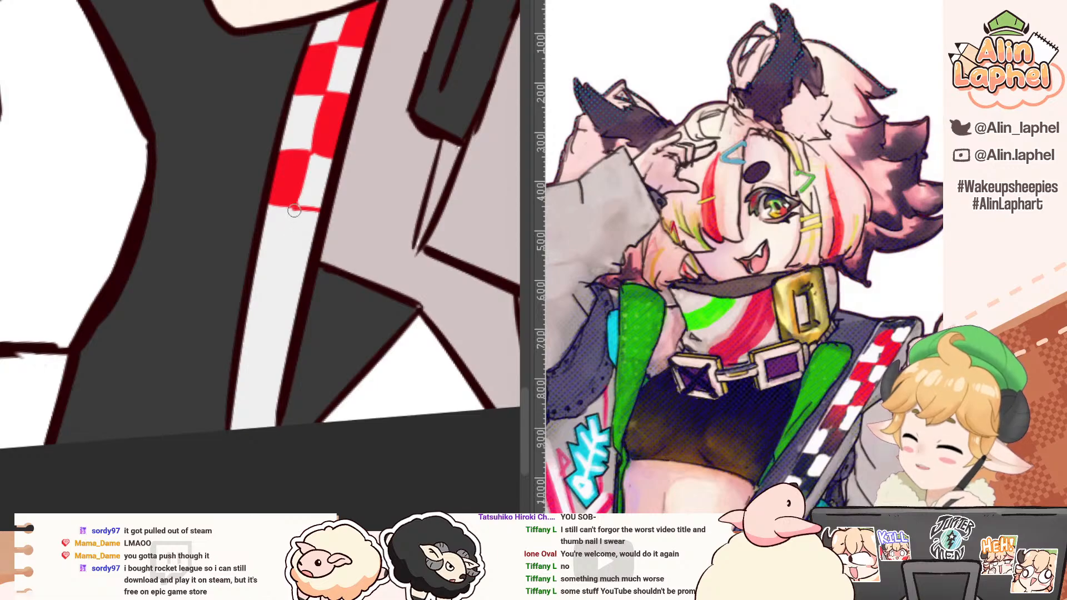
Step: Continue the checker pattern down the trim strip with a fifth red check on the sleeve side and a sixth on the torso side
mouse_move(293, 210)
mouse_down()
mouse_move(282, 260)
mouse_move(311, 265)
mouse_move(266, 311)
mouse_up()
key(ctrl+z)
click(302, 237)
key(ctrl+z)
drag(281, 260, 272, 304)
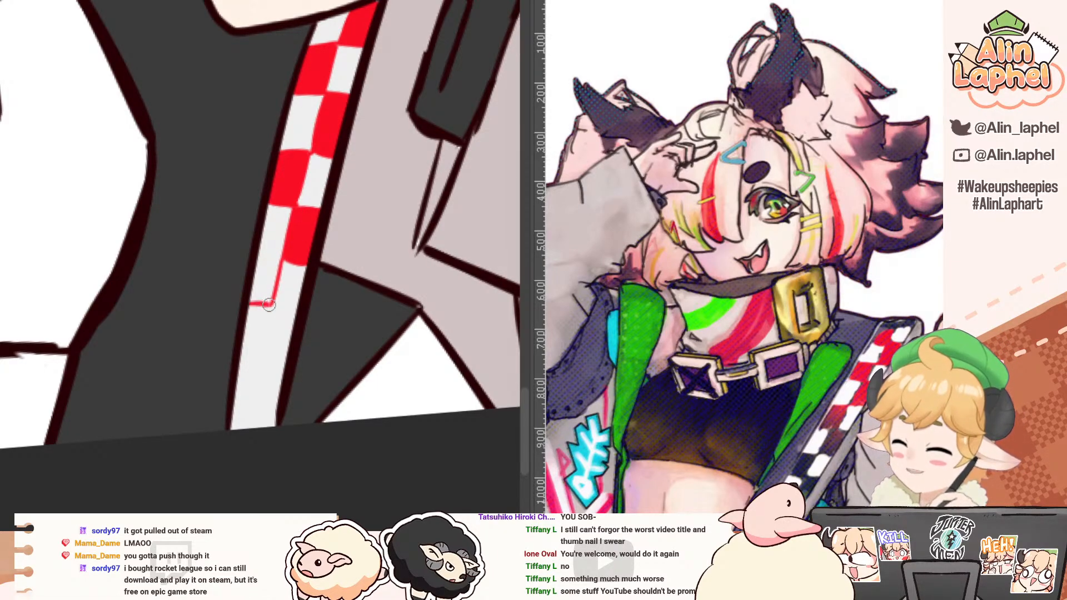
drag(258, 261, 282, 262)
key(g)
click(265, 273)
key(b)
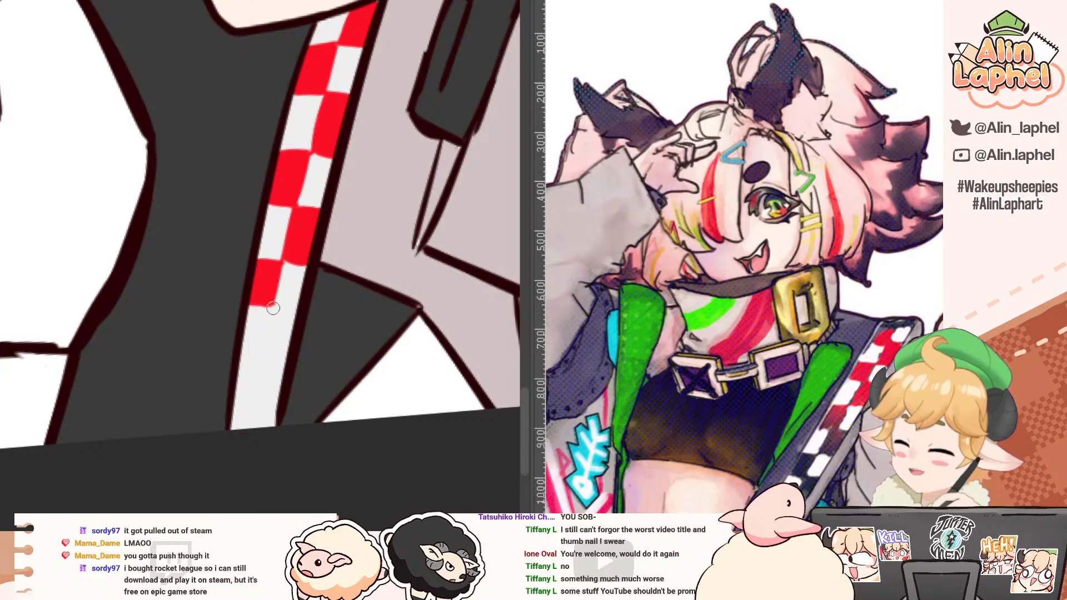
Step: Outline and fill the seventh red check on the sleeve side of the jacket's trim strip
drag(274, 308, 265, 348)
drag(265, 348, 288, 352)
drag(274, 308, 295, 313)
key(g)
click(282, 326)
Step: Finish the trim's checker pattern with a red check on the torso side and a last one on the sleeve side at the canvas edge
key(b)
drag(263, 350, 255, 387)
drag(255, 387, 237, 389)
drag(245, 345, 262, 347)
key(g)
click(251, 358)
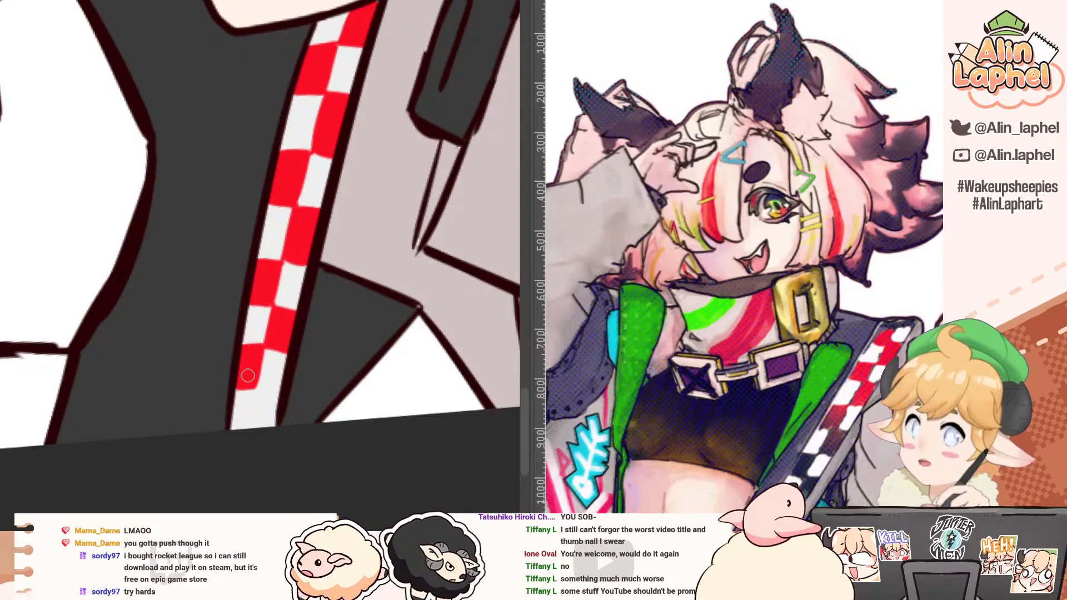
key(b)
mouse_move(255, 389)
mouse_down()
mouse_move(256, 416)
mouse_move(255, 393)
mouse_move(280, 390)
mouse_up()
key(g)
click(275, 421)
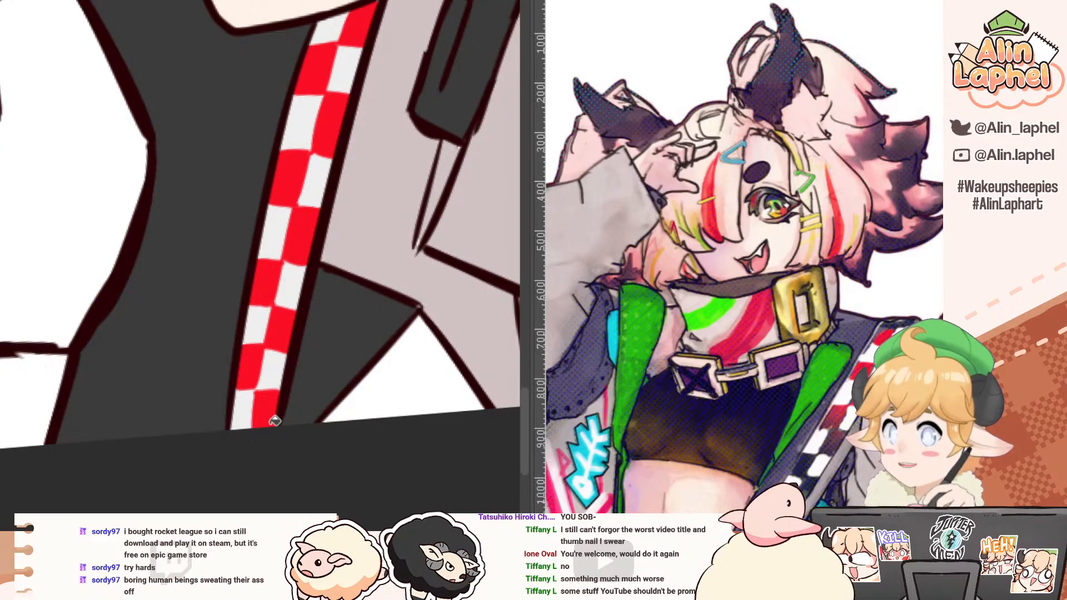
Step: Examine the checked trim, both sleeves and the uncoloured clothing against the full-body colour reference
scroll(268, 110, down, 5)
drag(278, 119, 231, 143)
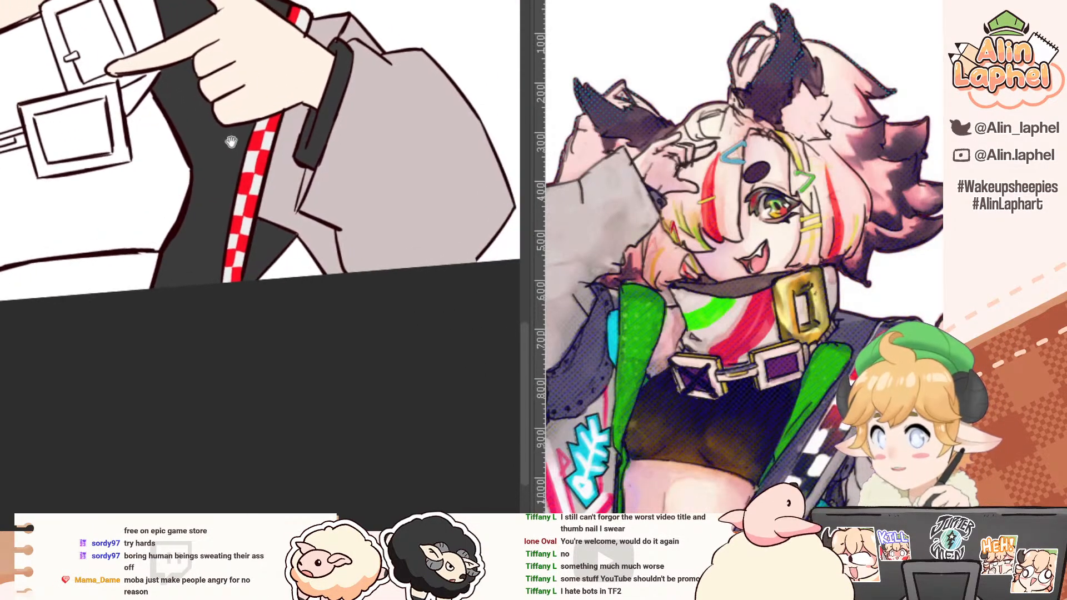
scroll(231, 142, up, 3)
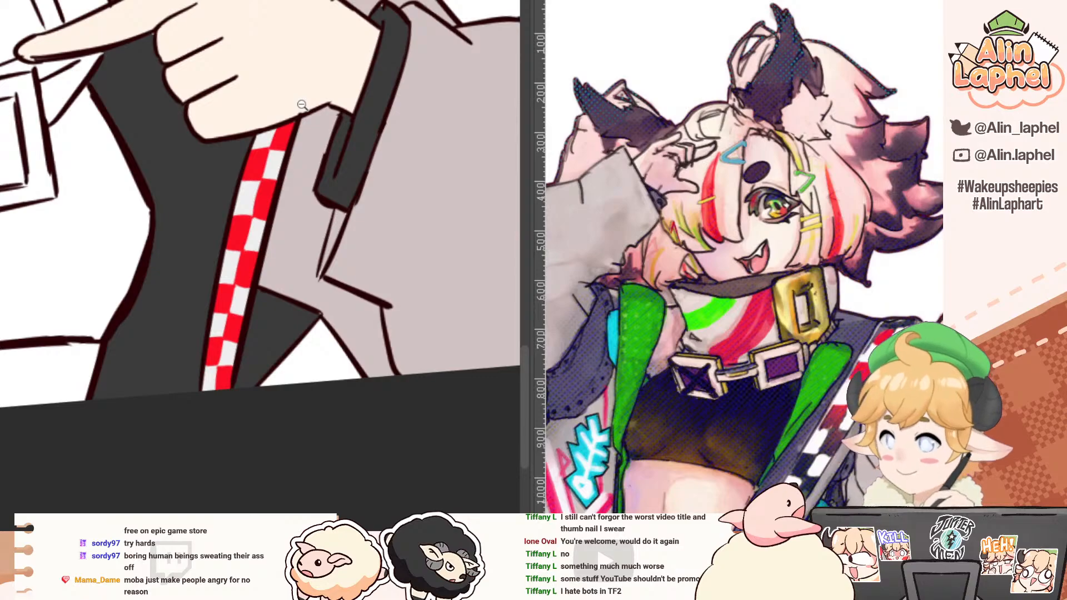
drag(353, 142, 267, 161)
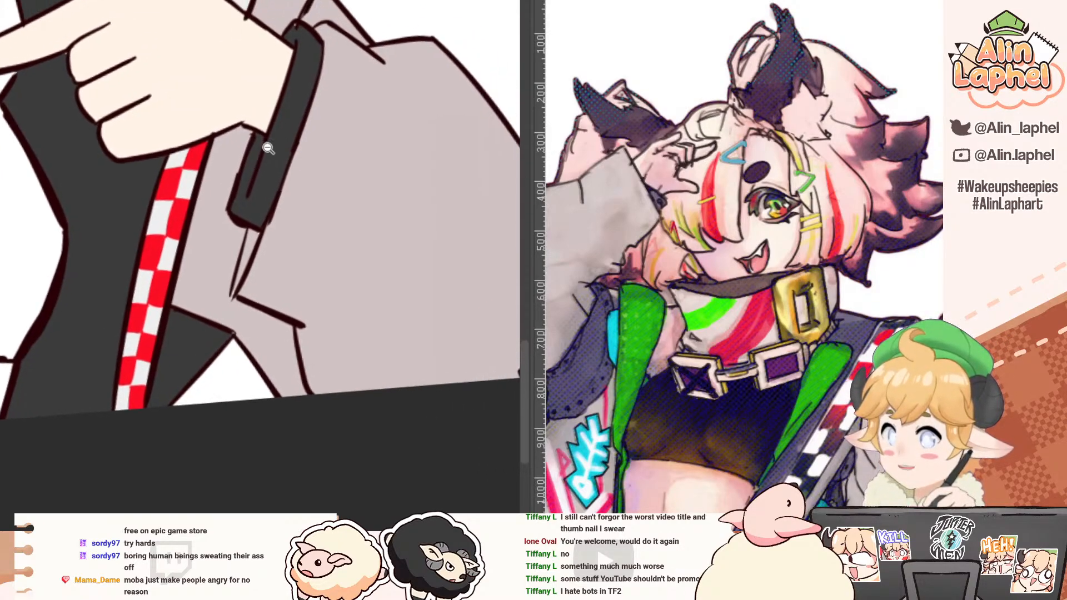
scroll(268, 148, up, 3)
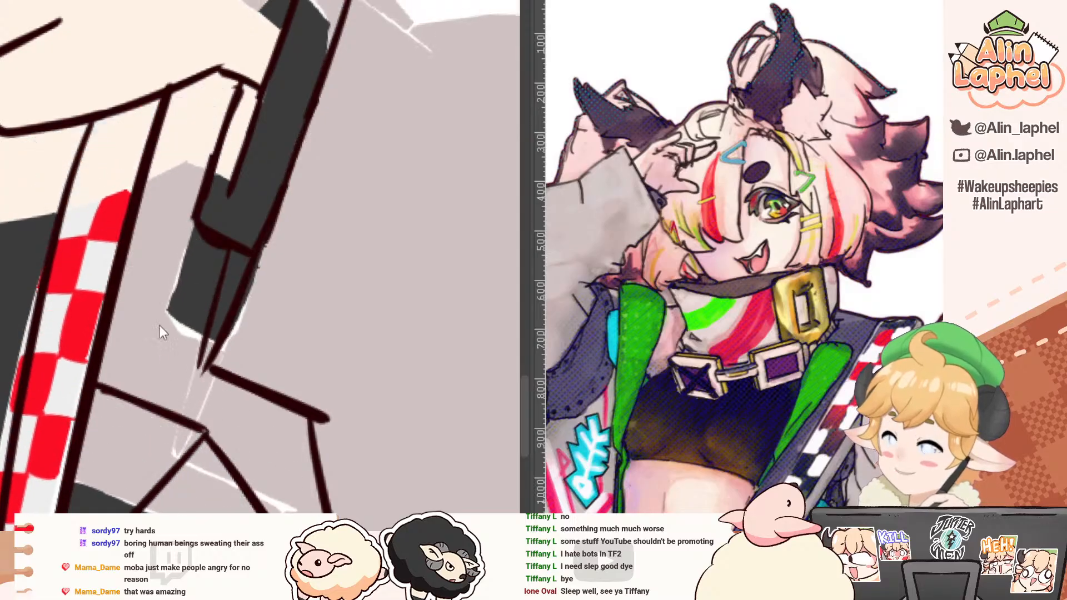
drag(159, 325, 139, 283)
scroll(111, 244, down, 3)
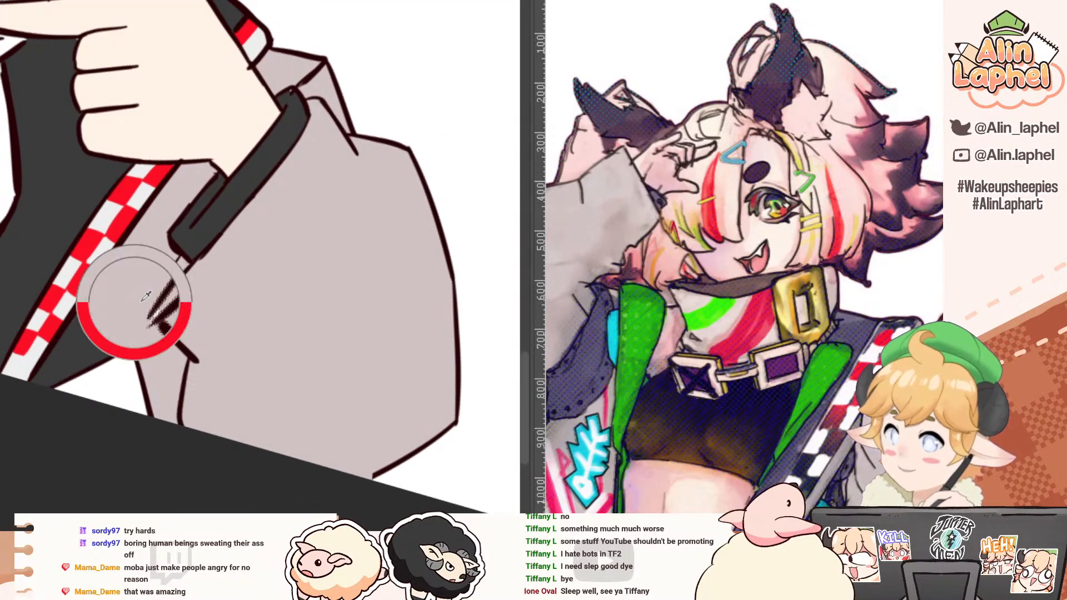
drag(799, 374, 765, 210)
scroll(765, 210, down, 3)
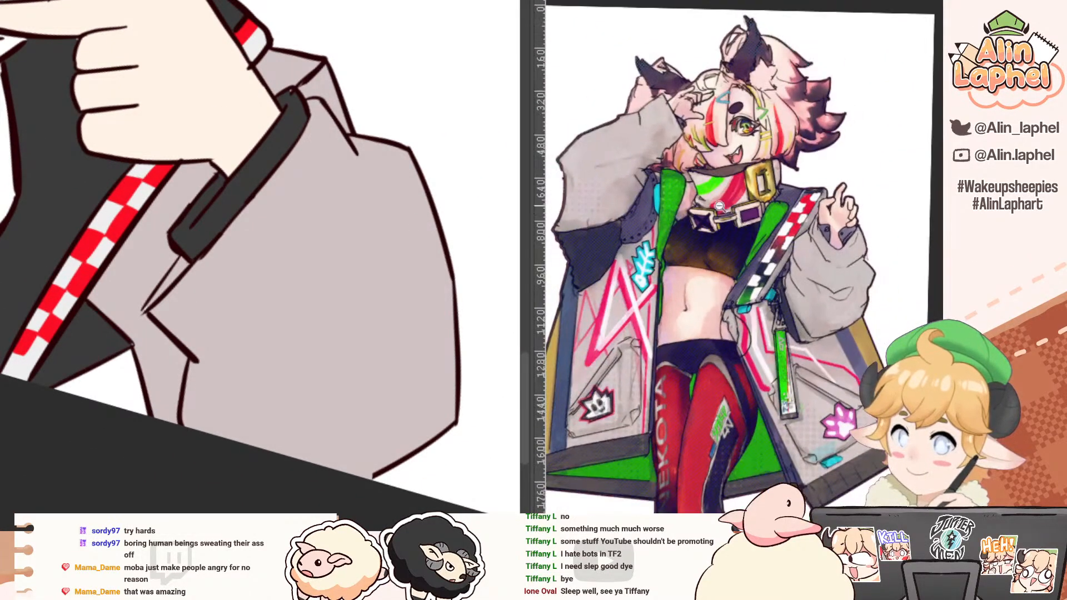
scroll(248, 150, down, 3)
drag(124, 104, 28, 159)
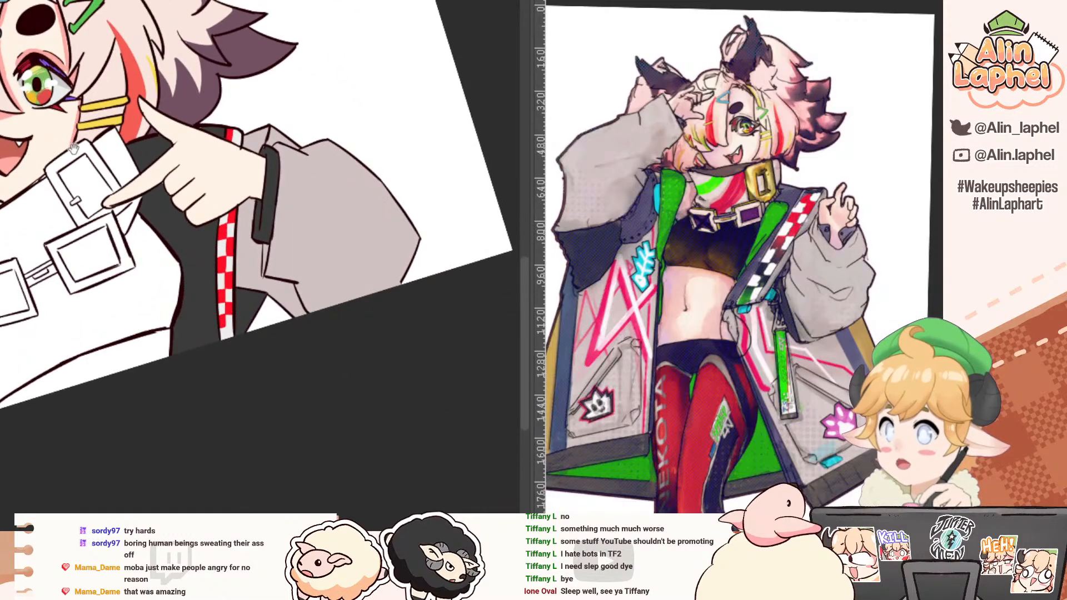
drag(6, 100, 176, 128)
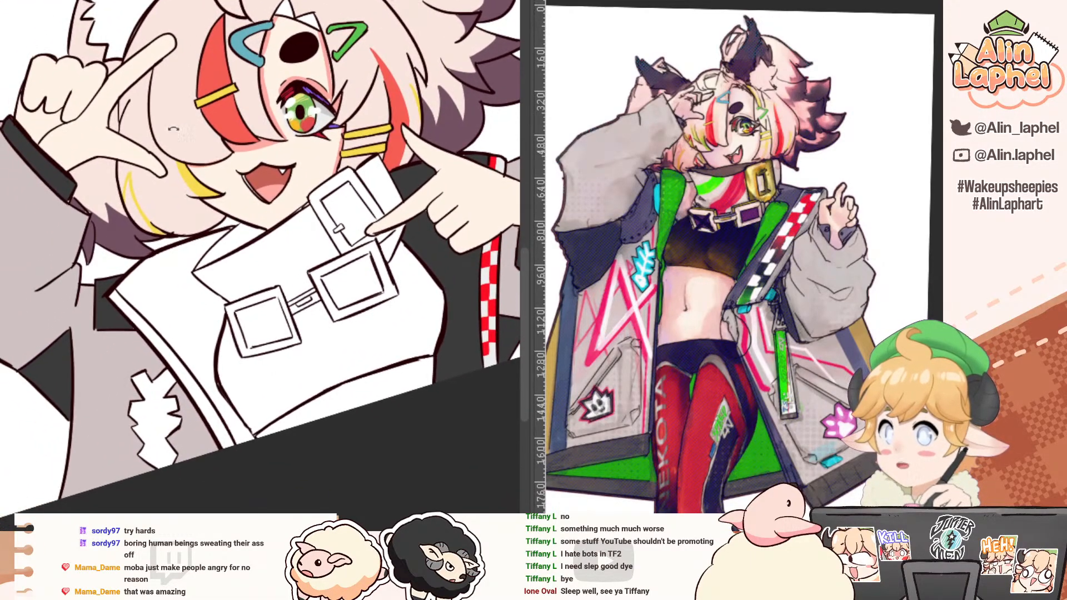
drag(133, 160, 120, 62)
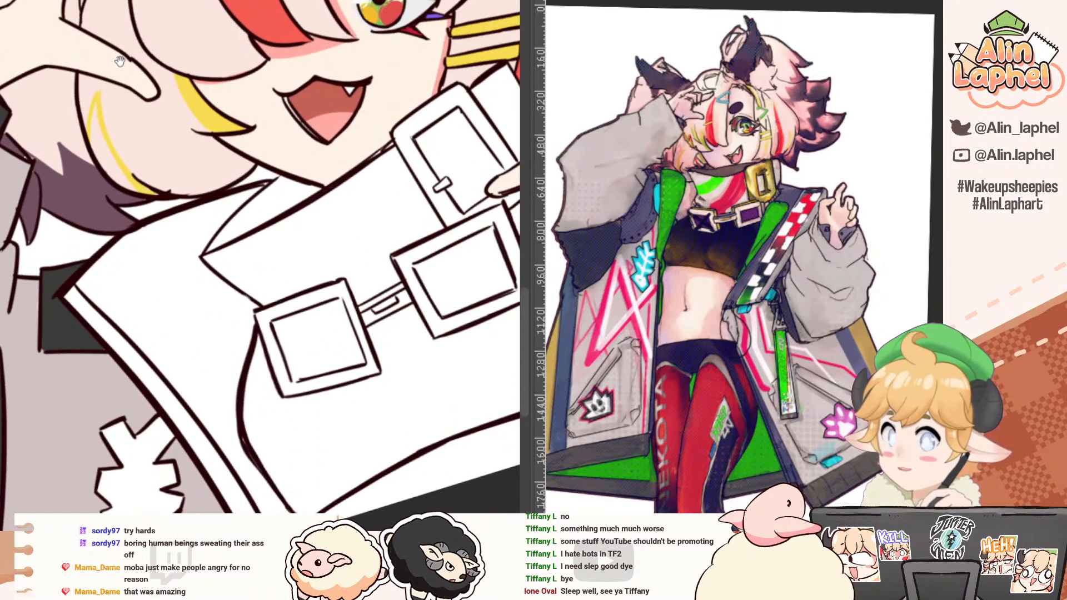
drag(63, 195, 173, 140)
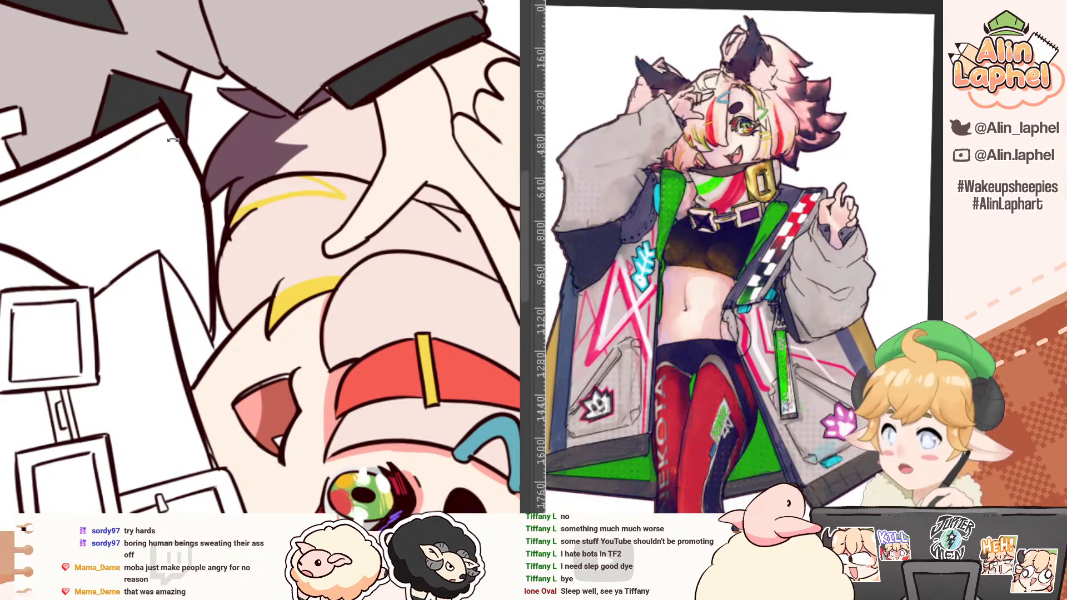
drag(194, 89, 83, 211)
drag(112, 167, 93, 90)
drag(226, 222, 78, 104)
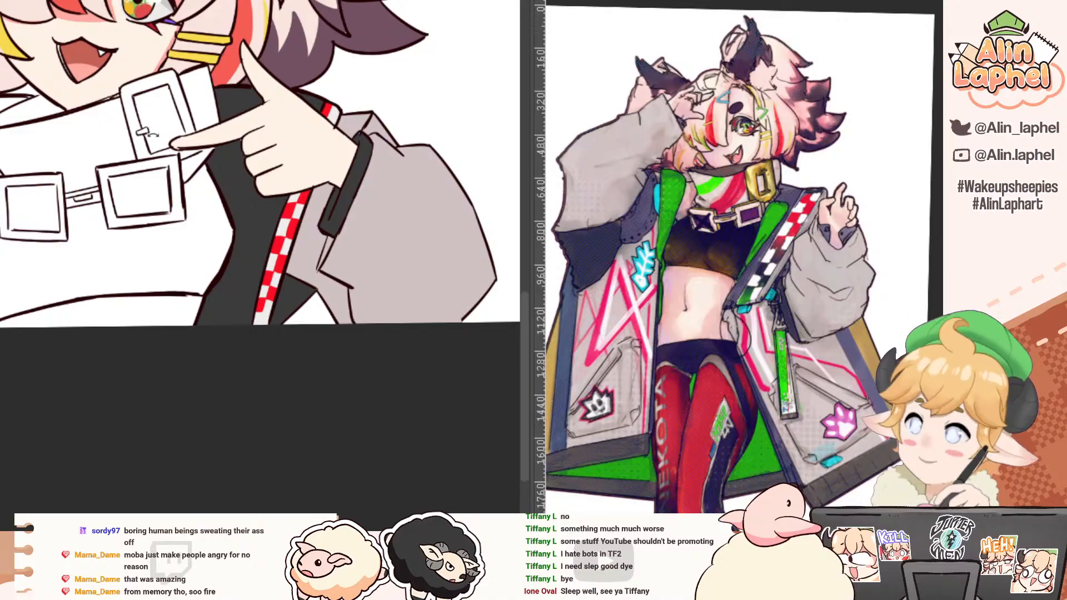
drag(70, 54, 242, 157)
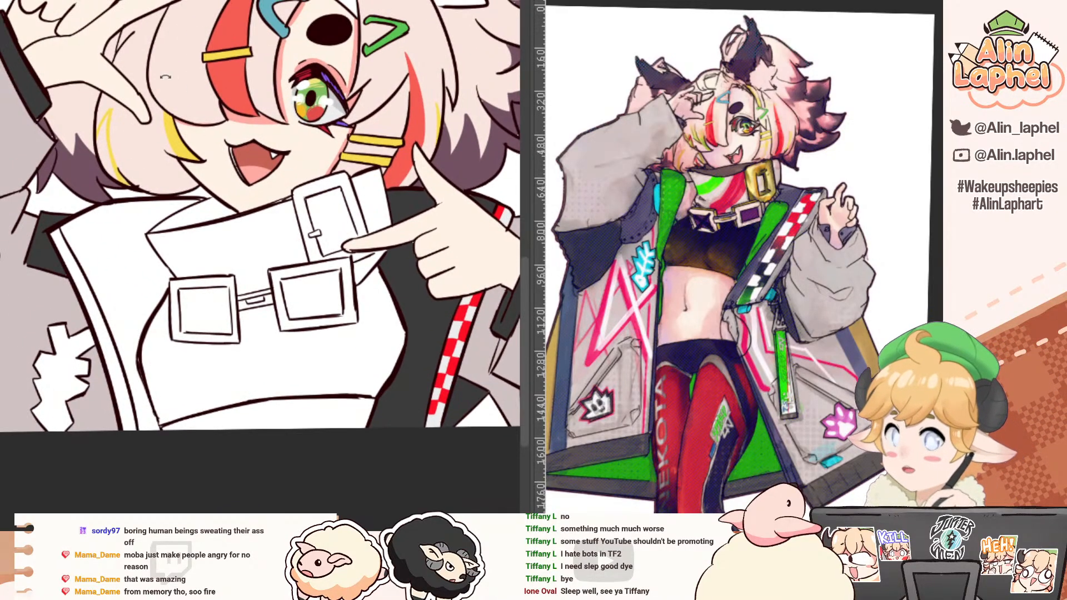
drag(108, 95, 315, 172)
drag(125, 211, 178, 93)
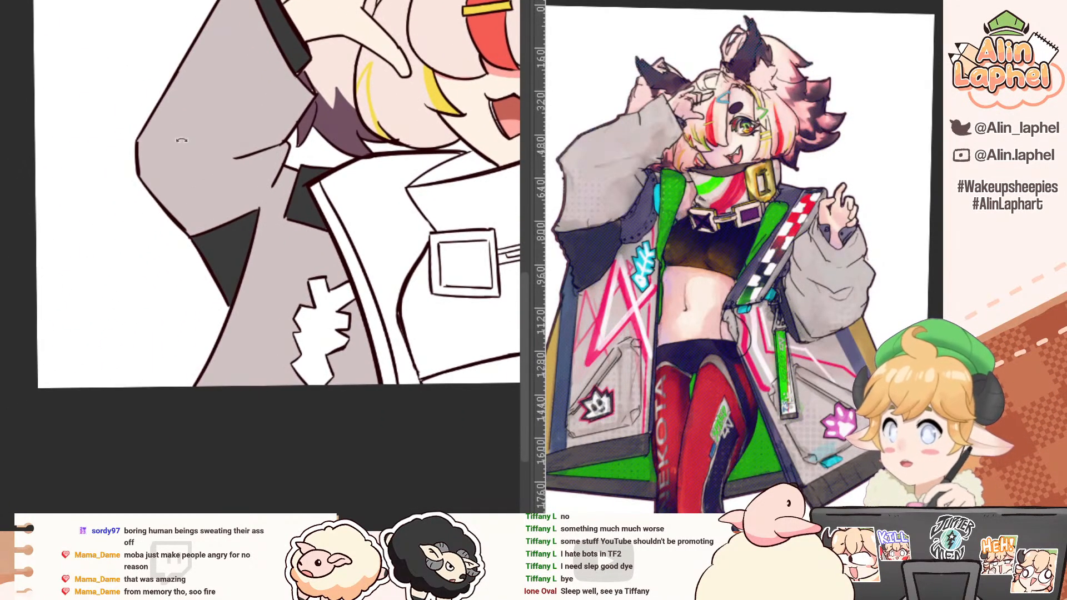
drag(137, 192, 187, 108)
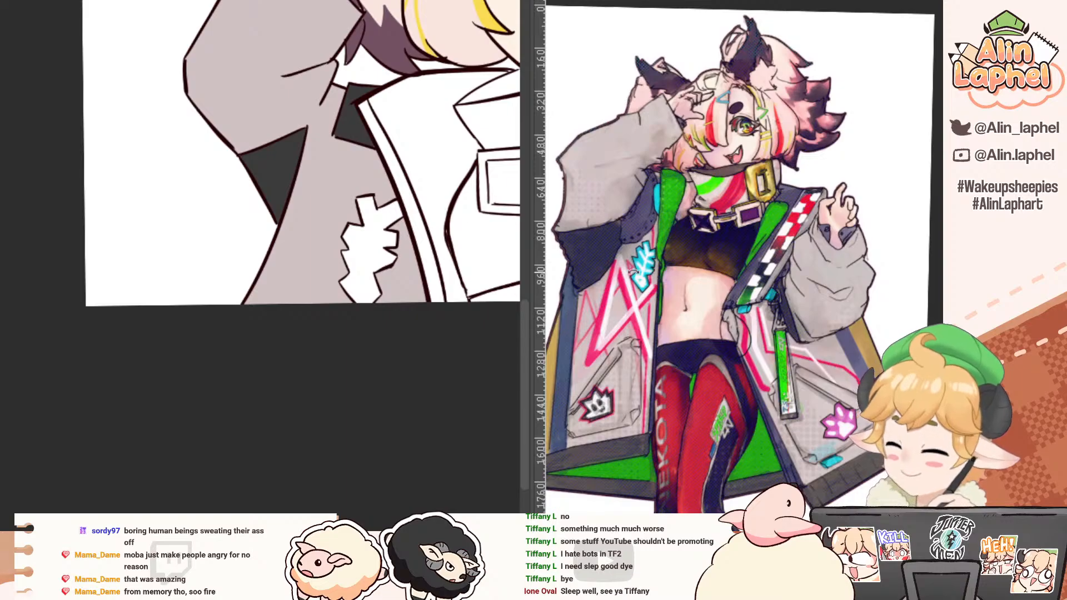
Step: Paint a hot pink stripe on the jacket's mauve front below the raised sleeve, following its outer edge as in the reference
scroll(650, 298, up, 5)
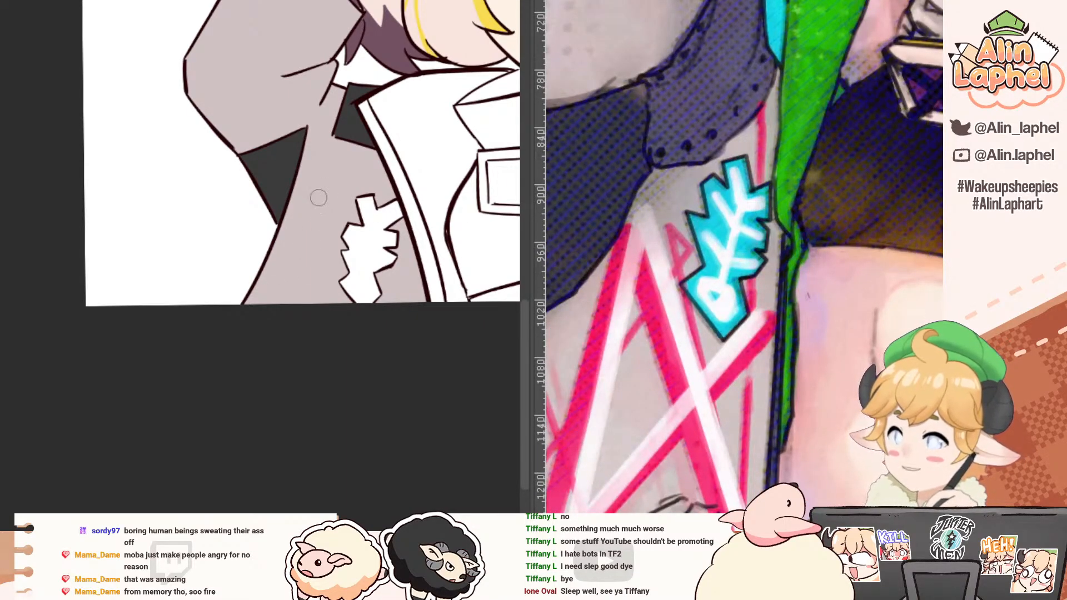
drag(321, 171, 276, 303)
key(ctrl+z)
mouse_move(309, 192)
mouse_down()
mouse_move(262, 321)
mouse_move(306, 186)
mouse_move(240, 345)
mouse_up()
key(ctrl+z)
key(ctrl+z)
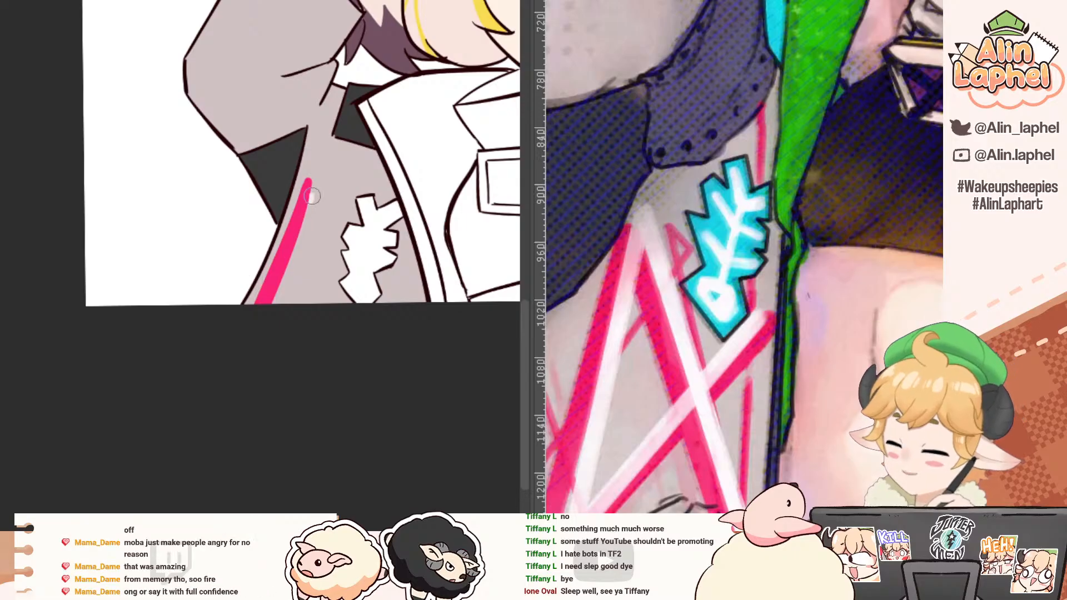
Step: Paint a pale pink stripe beside the hot pink one and a second pale stripe descending from its top toward the fishbone patch
drag(311, 196, 259, 340)
key(r)
mouse_move(272, 171)
mouse_down()
mouse_move(282, 125)
mouse_move(367, 151)
mouse_up()
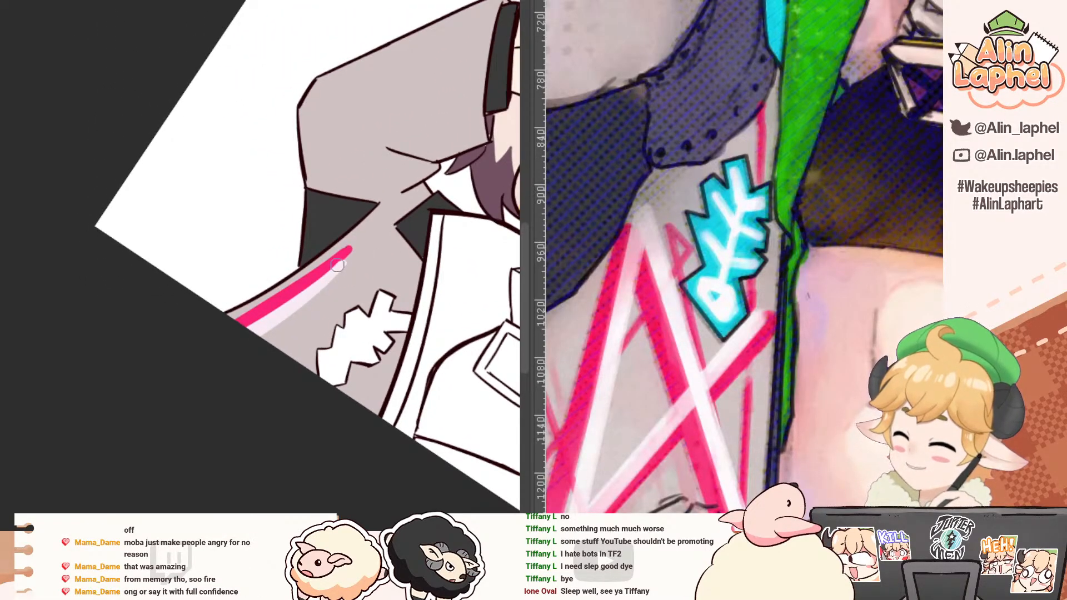
drag(339, 263, 315, 368)
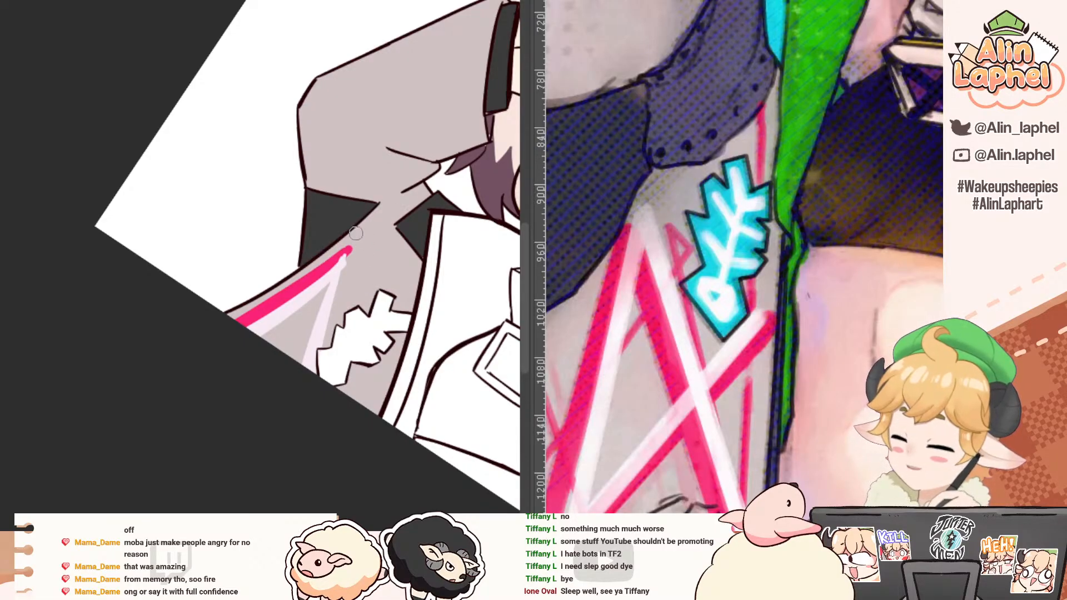
Step: Trim the hot pink stripe's upper tip and repaint it with a wider, blunt end
drag(287, 228, 200, 221)
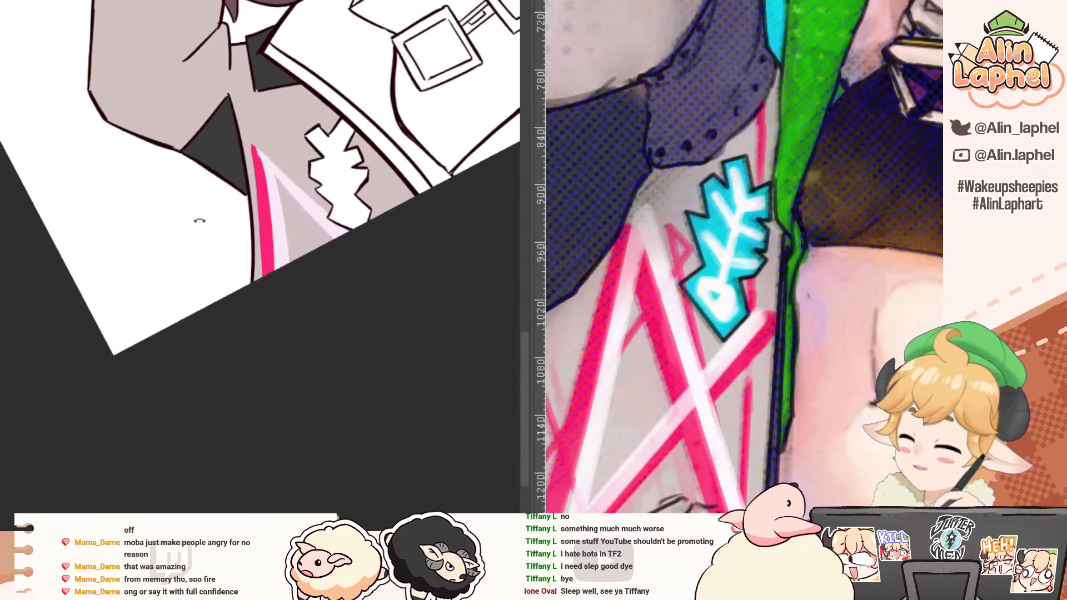
scroll(251, 145, up, 3)
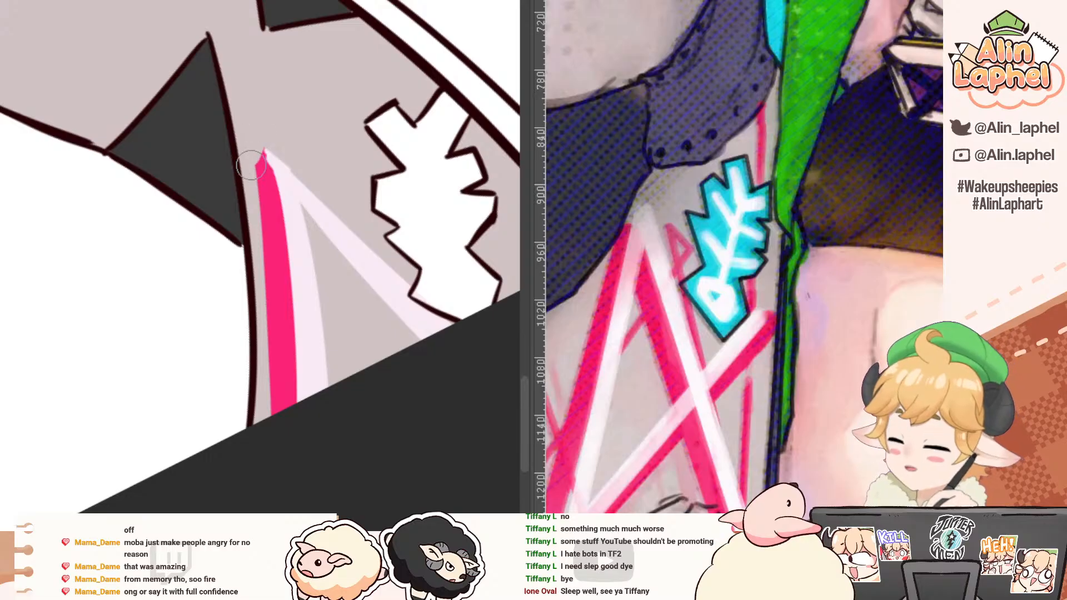
mouse_move(251, 165)
mouse_down()
mouse_move(262, 157)
mouse_move(300, 281)
mouse_up()
alt+click(280, 169)
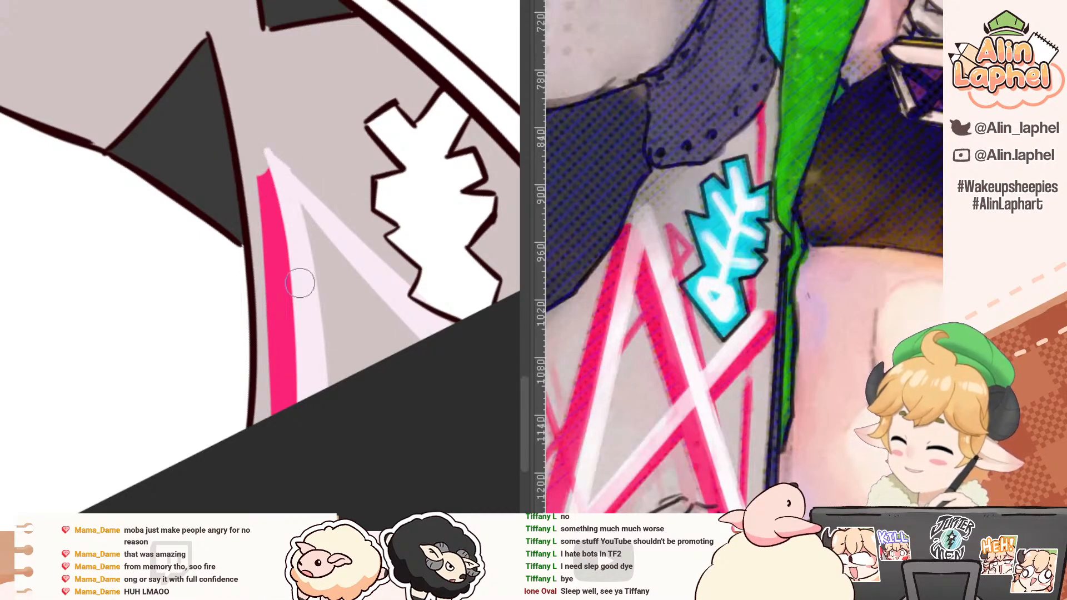
alt+click(272, 186)
mouse_move(267, 173)
mouse_down()
mouse_move(259, 177)
mouse_move(281, 333)
mouse_up()
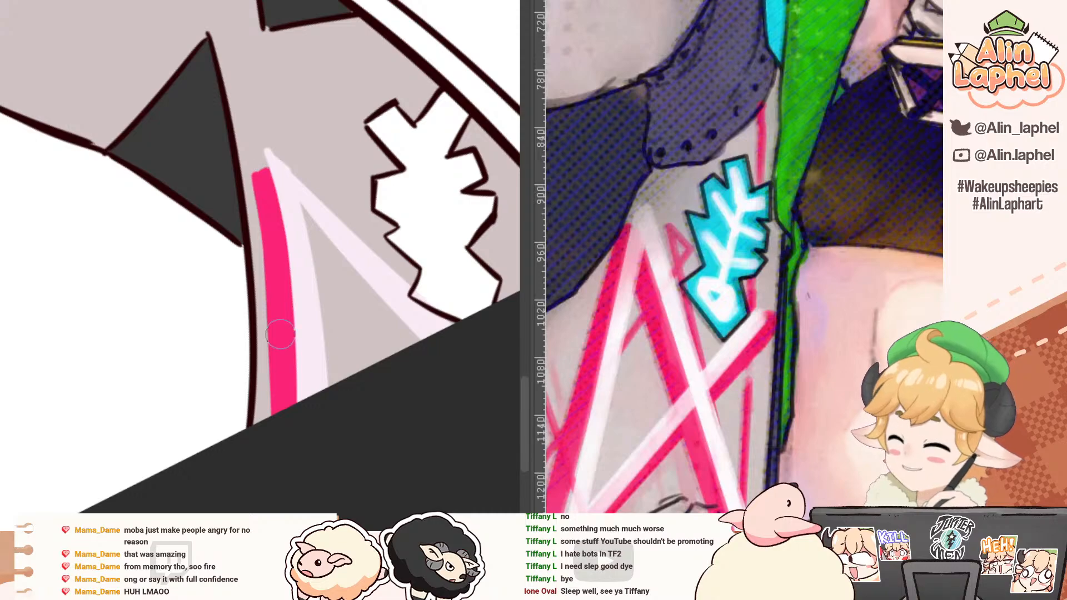
Step: Outline and fill a second hot pink stripe along the inner edge of the pale stripe nearest the fishbone patch
drag(295, 234, 268, 210)
mouse_move(206, 150)
mouse_down()
mouse_move(233, 128)
mouse_move(331, 141)
mouse_up()
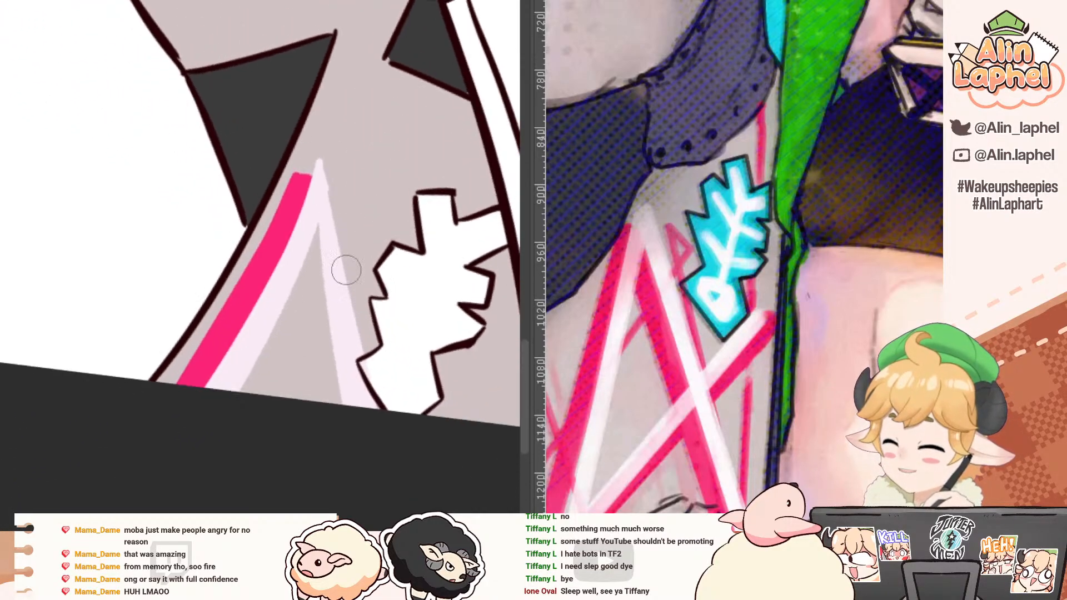
drag(303, 267, 329, 402)
key(g)
click(321, 287)
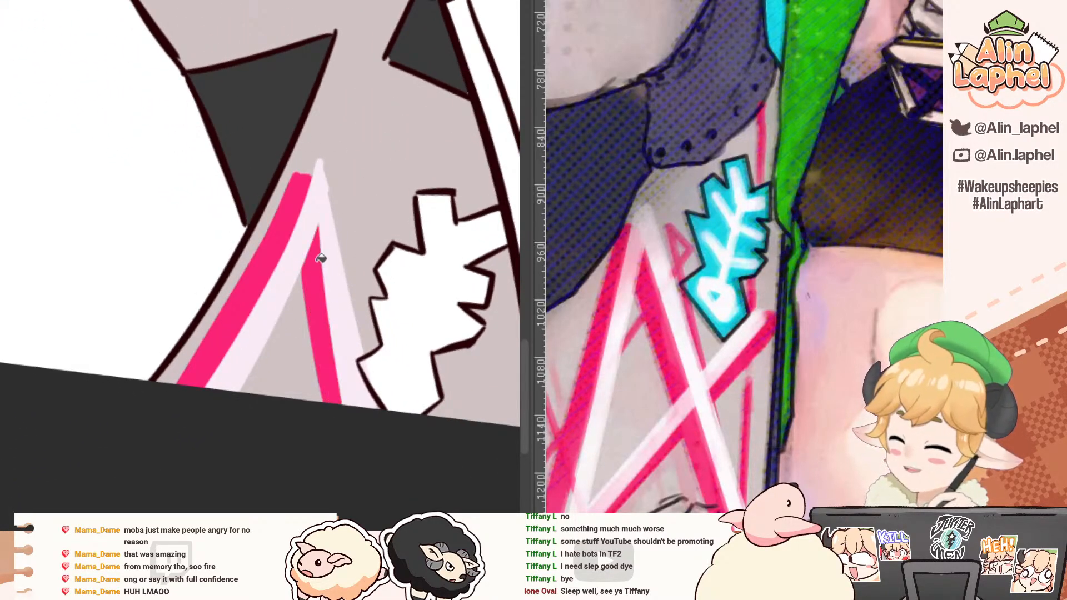
Step: Paint a pale pink diagonal stripe at the jacket's lower edge, between the fishbone patch and the front opening
drag(310, 233, 283, 200)
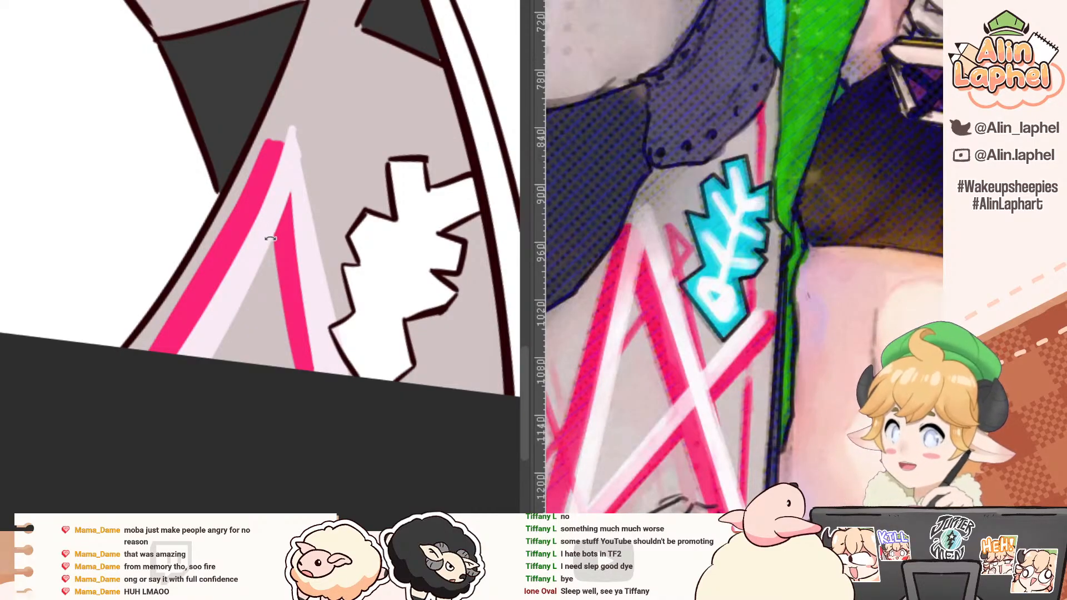
mouse_move(185, 99)
mouse_down()
mouse_move(122, 150)
mouse_move(153, 157)
mouse_up()
drag(116, 188, 214, 84)
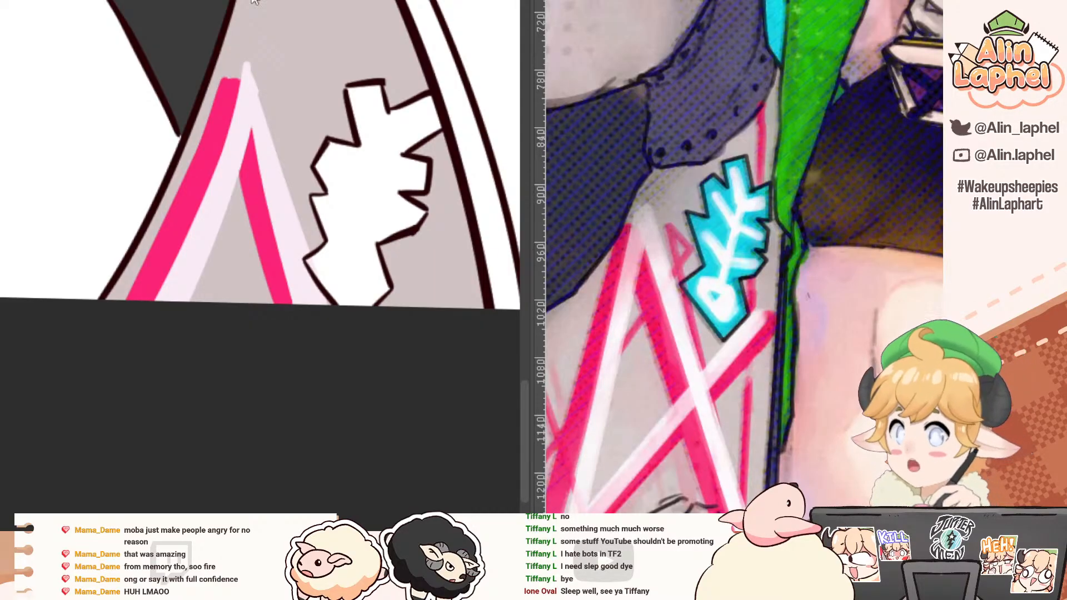
drag(255, 2, 131, 65)
drag(217, 61, 199, 69)
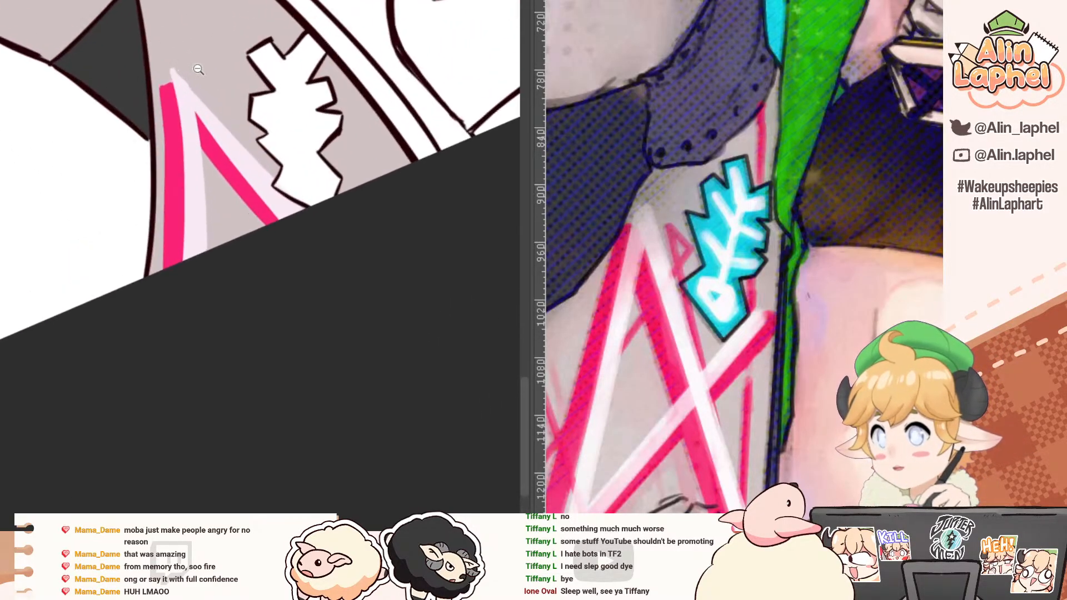
mouse_move(182, 115)
mouse_down()
mouse_move(198, 85)
mouse_move(307, 79)
mouse_up()
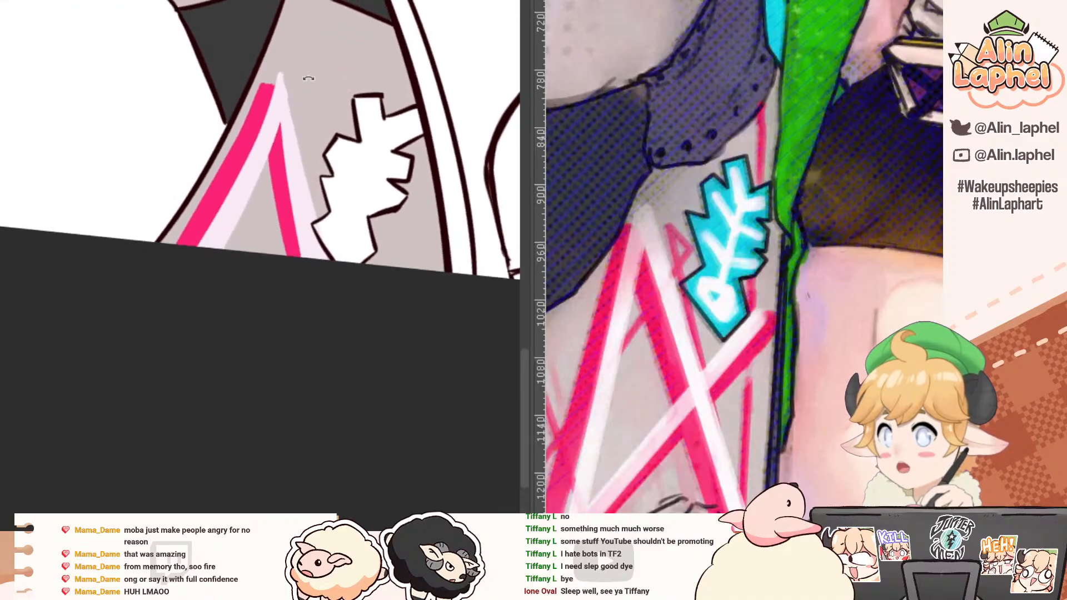
alt+click(282, 175)
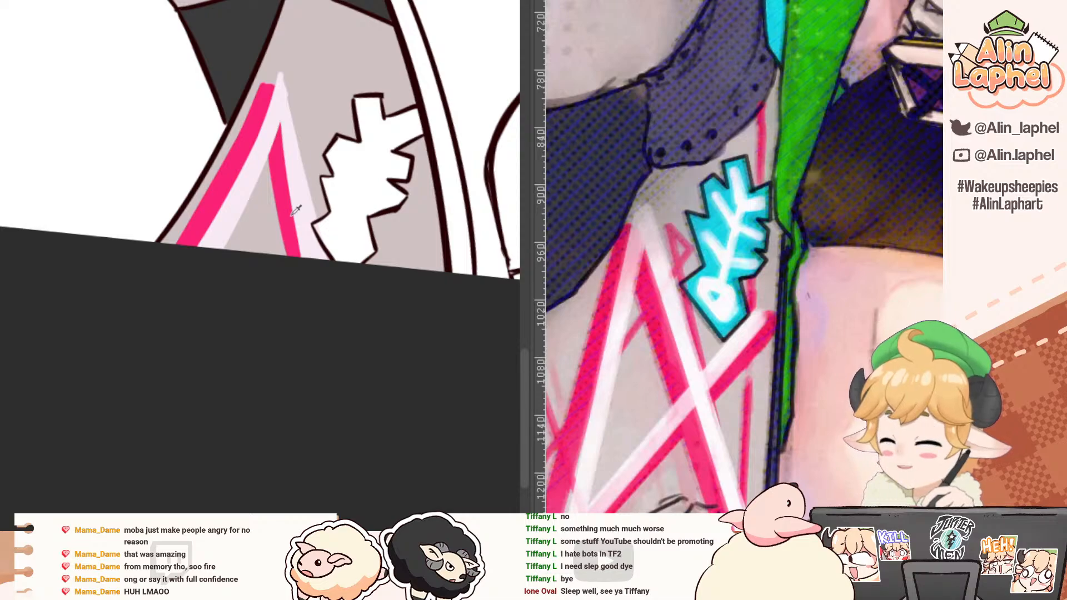
mouse_move(436, 227)
mouse_down()
mouse_move(393, 281)
mouse_move(445, 229)
mouse_move(400, 281)
mouse_up()
alt+click(281, 194)
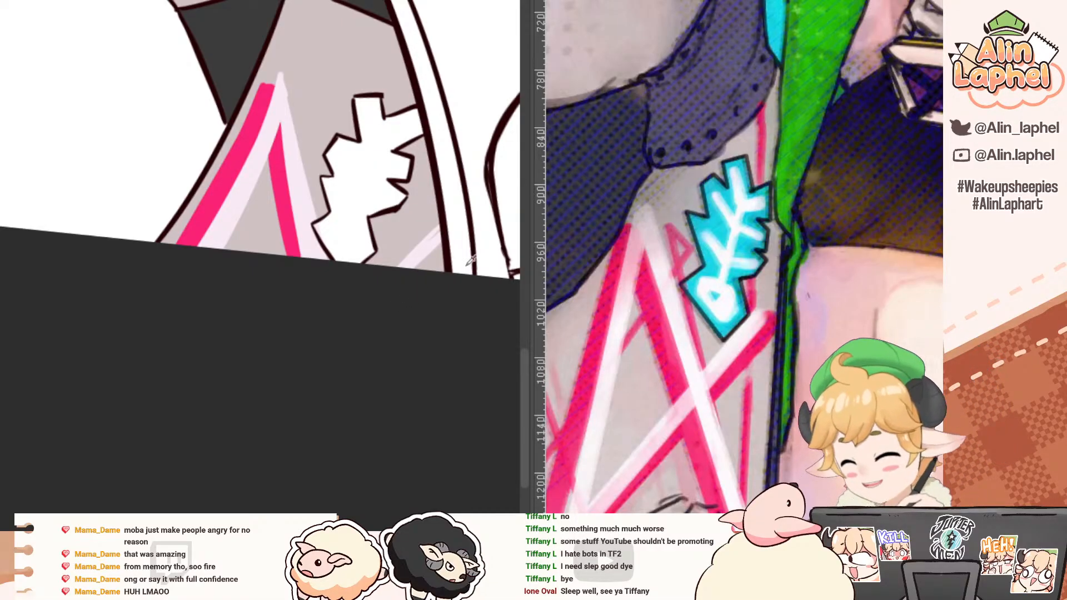
Step: Widen the pale diagonal stripe and paint a hot pink stripe along its lower side, as in the reference
alt+click(422, 252)
drag(439, 222, 392, 265)
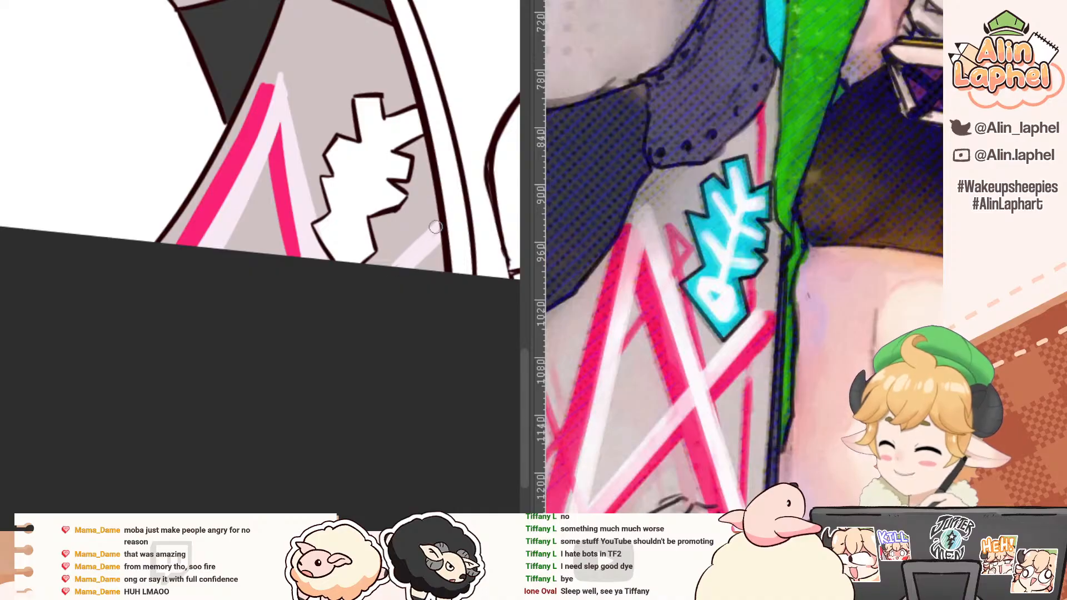
alt+click(283, 202)
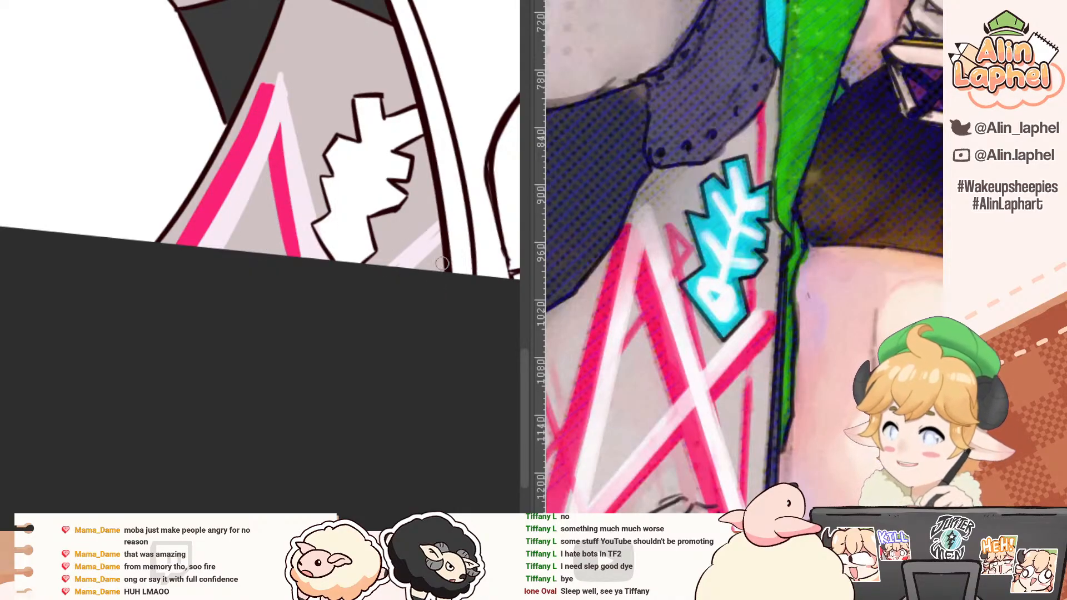
drag(447, 249, 402, 285)
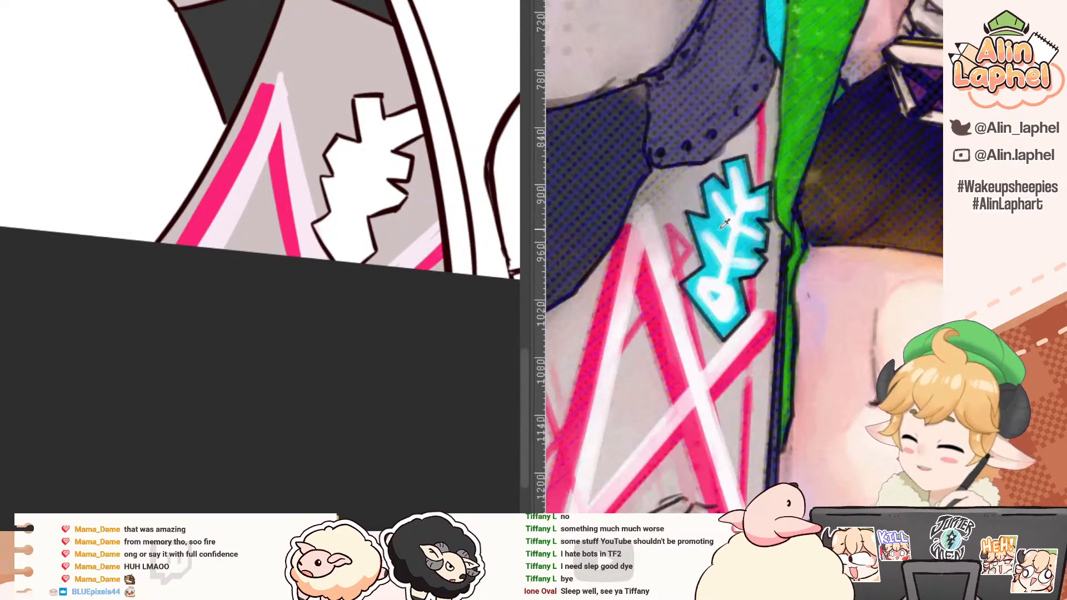
Step: Fill the fishbone patch with cyan and paint the fish's forked white tail at its upper end
click(343, 176)
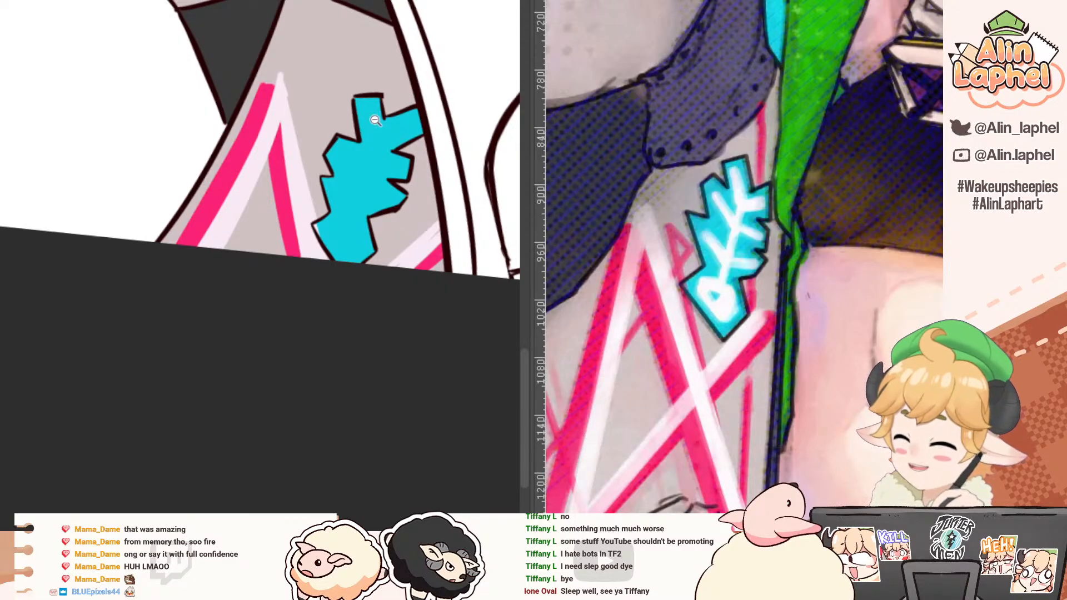
scroll(366, 116, up, 2)
mouse_move(366, 103)
mouse_down()
mouse_move(383, 168)
mouse_move(369, 106)
mouse_up()
drag(276, 82, 176, 170)
mouse_move(241, 50)
mouse_down()
mouse_move(234, 96)
mouse_move(253, 193)
mouse_up()
mouse_move(255, 151)
mouse_down()
mouse_move(243, 225)
mouse_move(244, 205)
mouse_up()
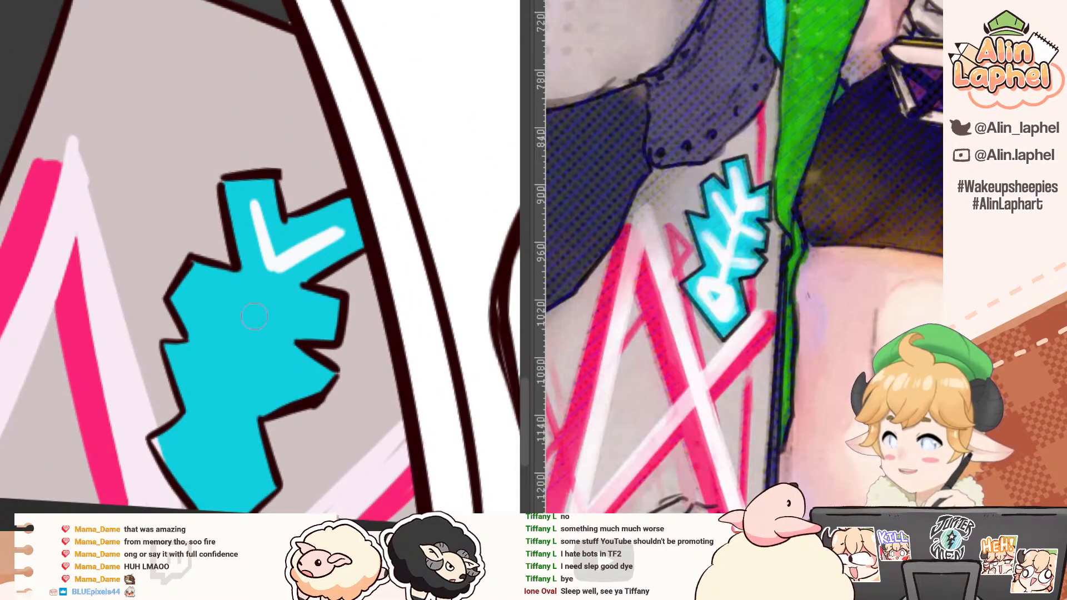
Step: Paint the fishbone's white spine down from the tail fork and cross it with two pairs of ribs
drag(252, 352, 269, 289)
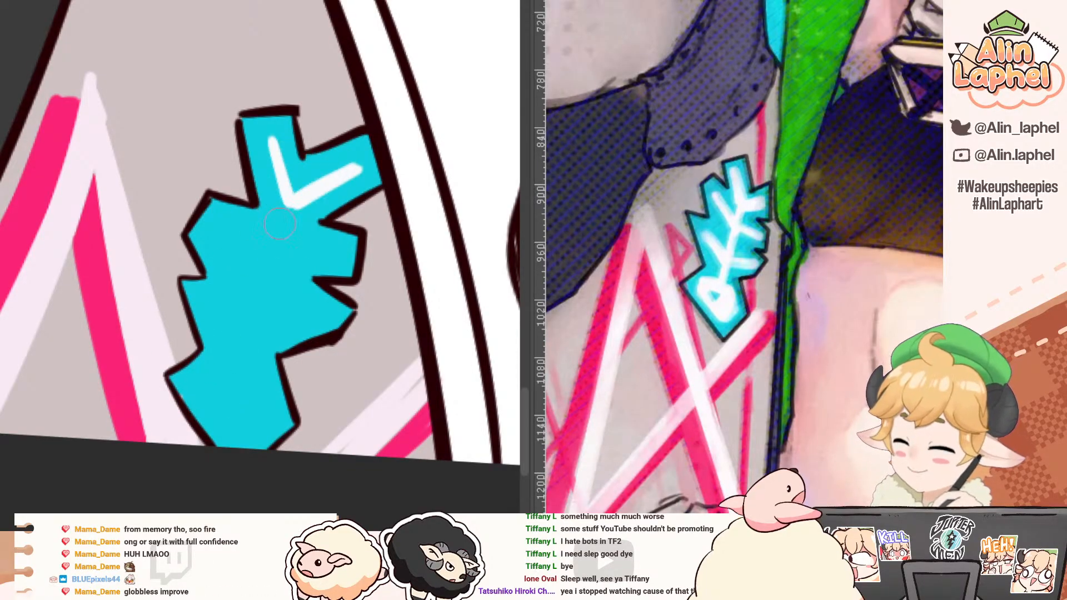
drag(286, 204, 237, 373)
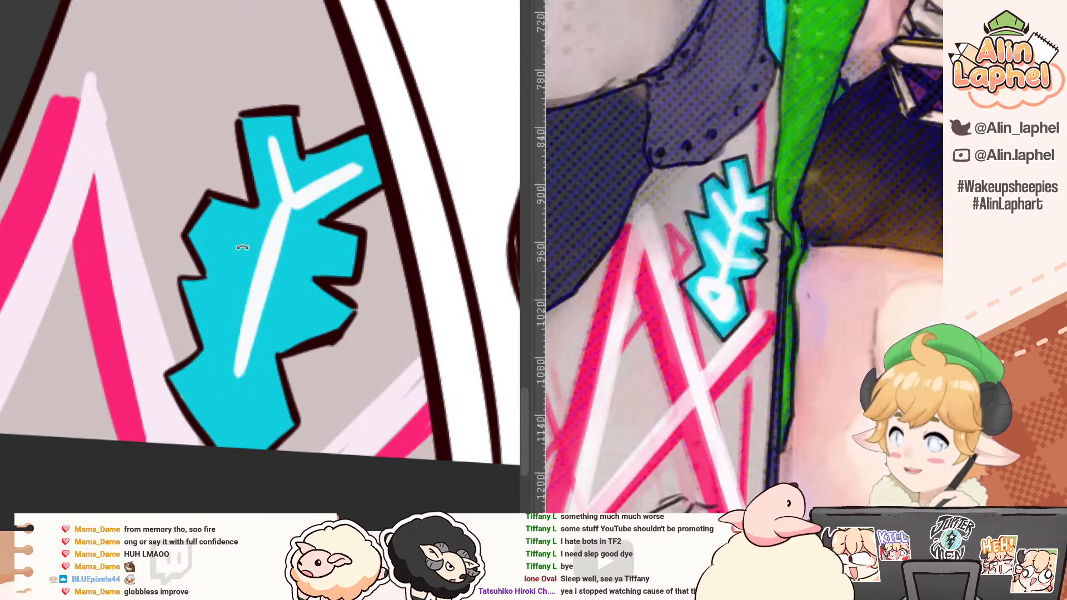
drag(173, 132, 354, 125)
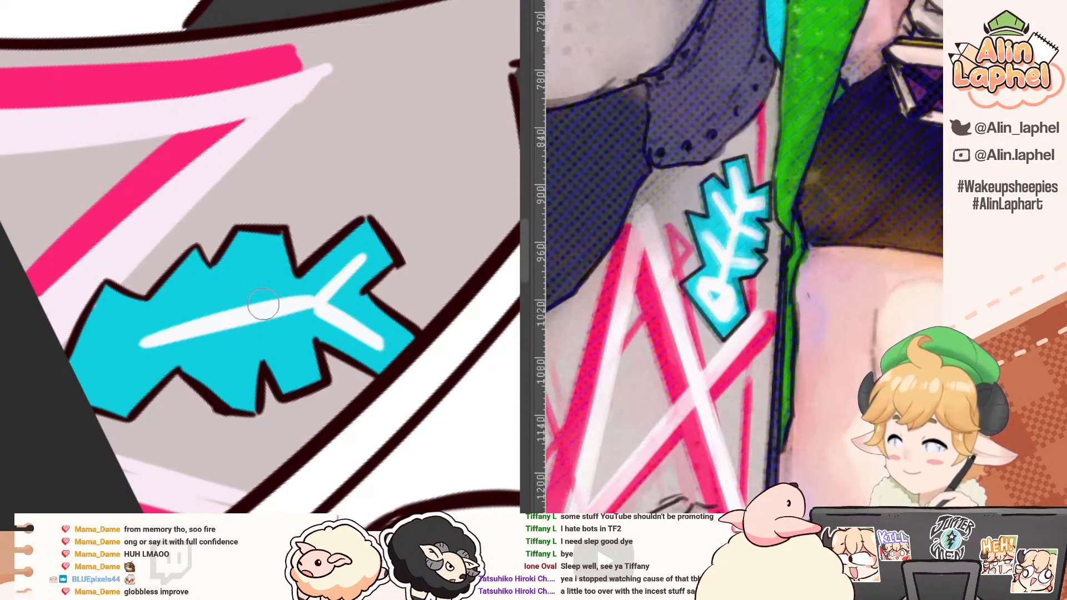
mouse_move(267, 303)
mouse_down()
mouse_move(262, 263)
mouse_move(287, 350)
mouse_up()
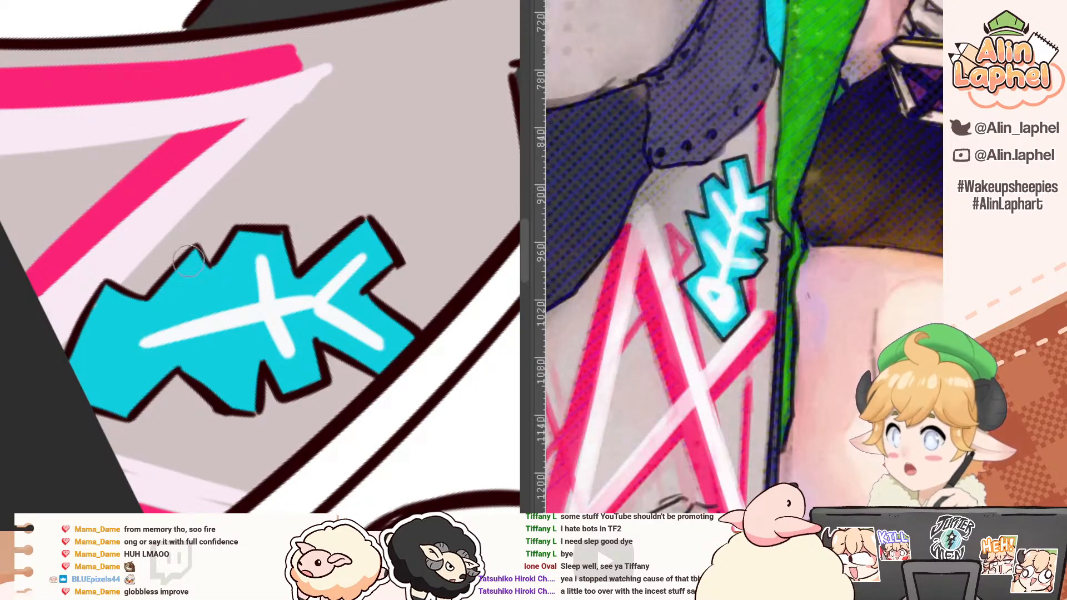
mouse_move(195, 285)
mouse_down()
mouse_move(200, 327)
mouse_move(225, 364)
mouse_up()
drag(202, 329, 226, 367)
Step: Paint the fish's white triangular head outline at the lower end of the spine
drag(106, 244, 124, 347)
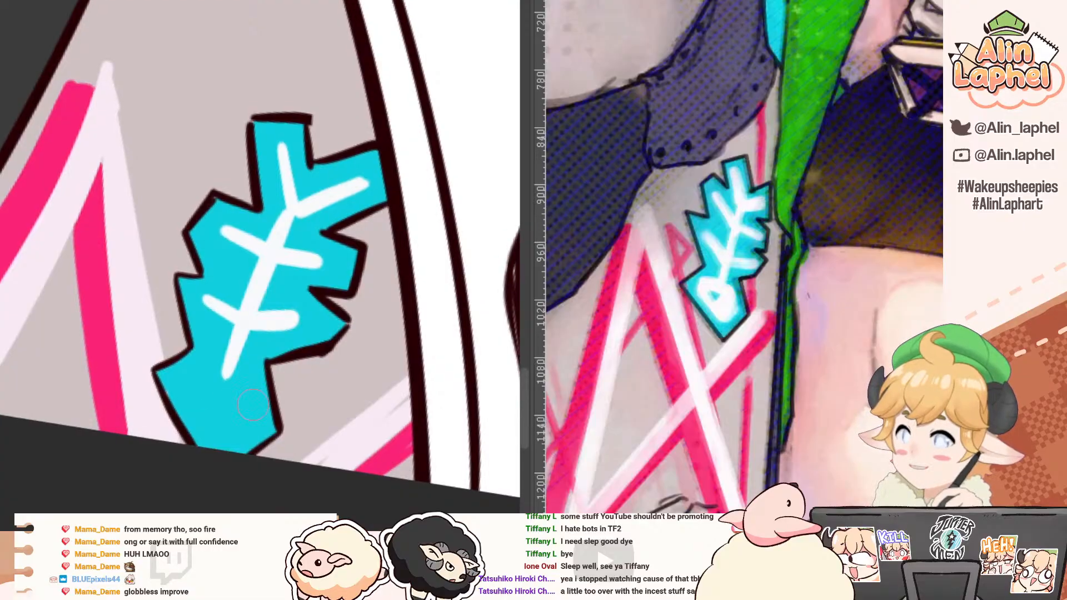
mouse_move(223, 371)
mouse_down()
mouse_move(194, 389)
mouse_move(256, 395)
mouse_up()
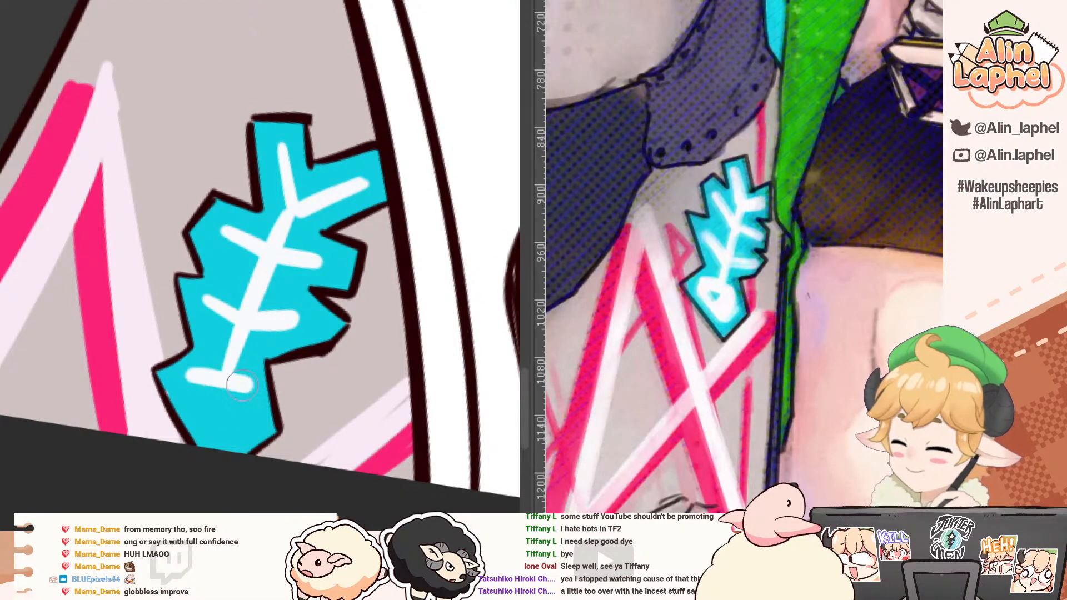
drag(188, 384, 217, 440)
mouse_move(262, 396)
mouse_down()
mouse_move(219, 450)
mouse_move(249, 391)
mouse_move(228, 417)
mouse_up()
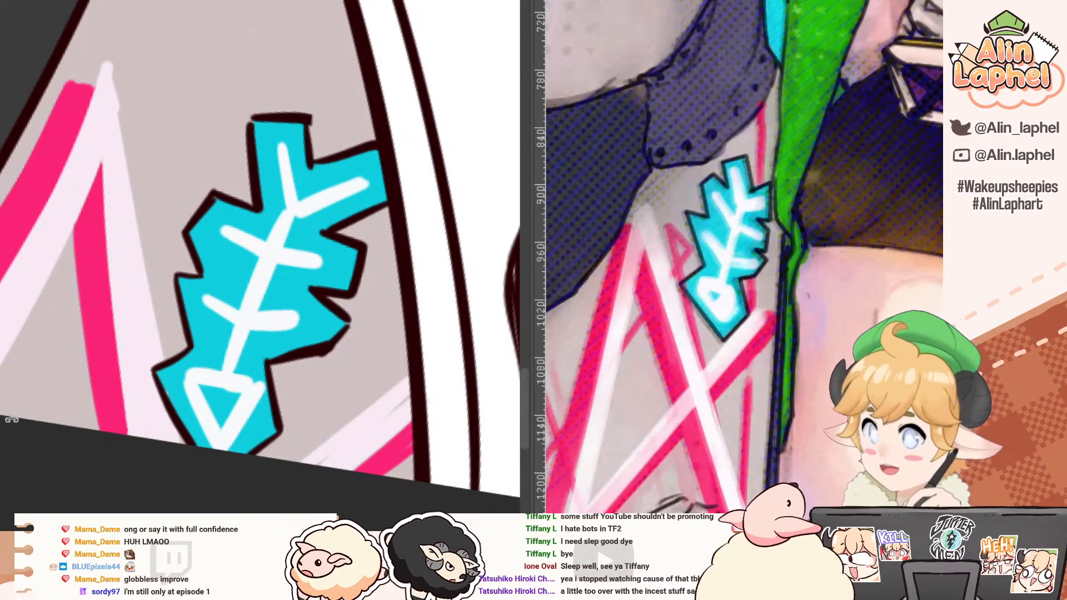
Step: Outline a salmon pink shadow on the cheek along the hair edge between the mouth and the yellow strand
scroll(62, 149, down, 5)
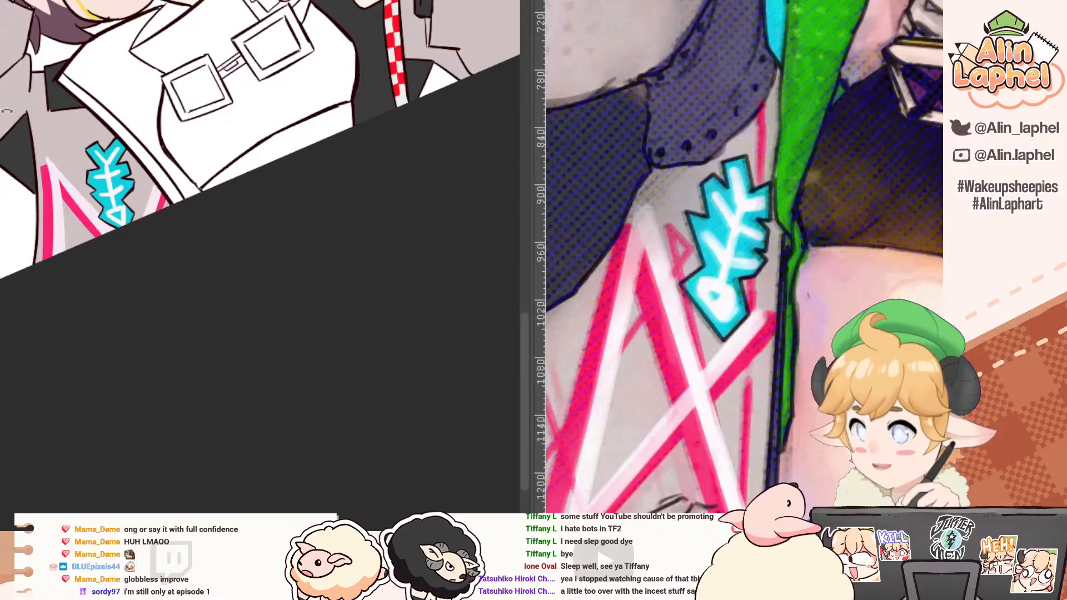
drag(6, 112, 144, 282)
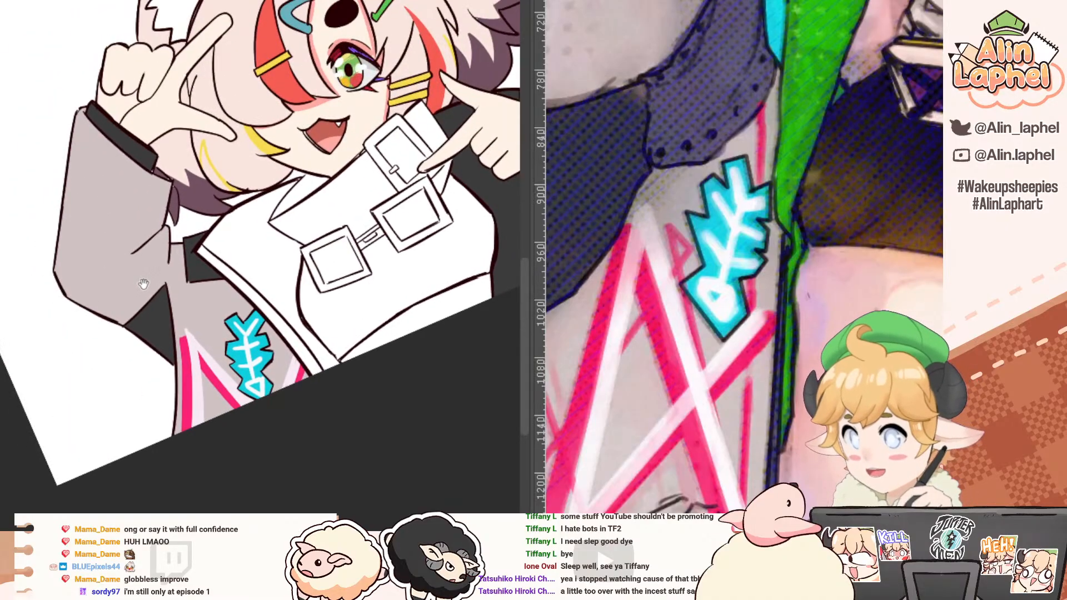
drag(111, 228, 238, 397)
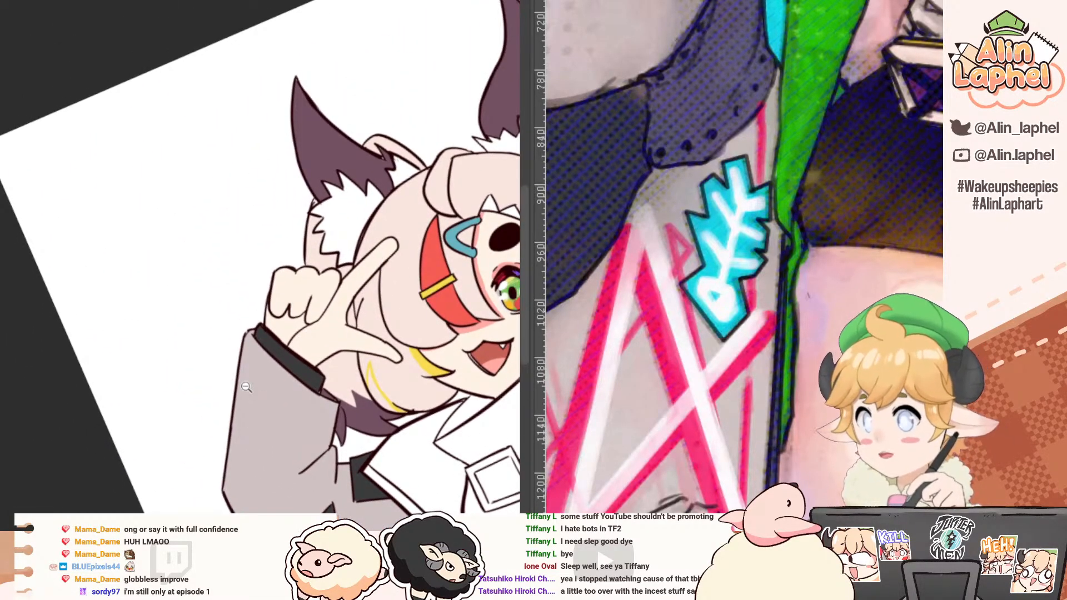
drag(259, 217, 180, 130)
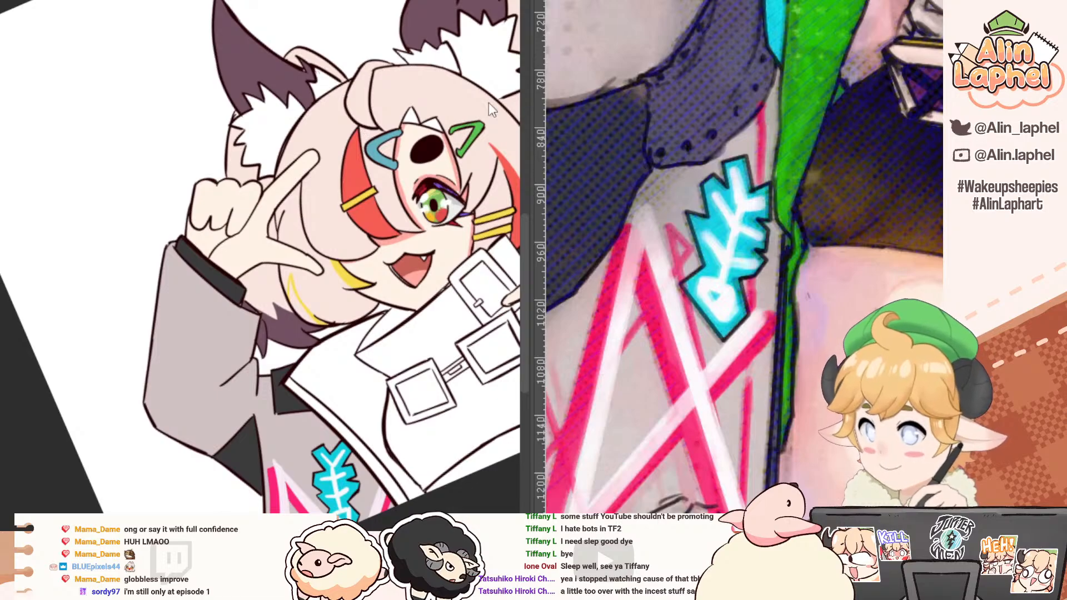
drag(366, 228, 330, 161)
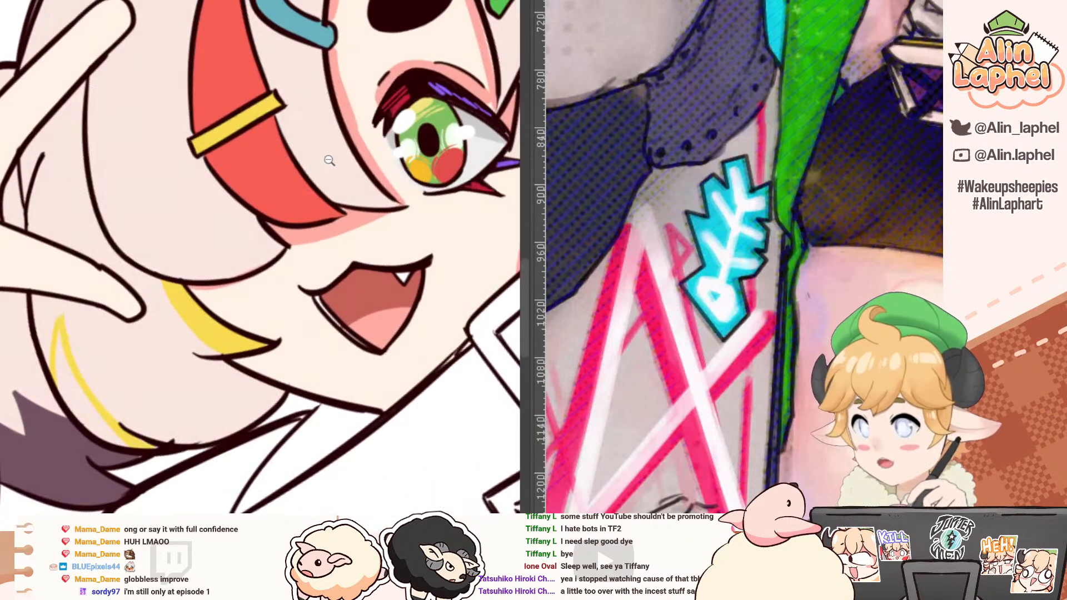
click(300, 239)
drag(186, 342, 309, 155)
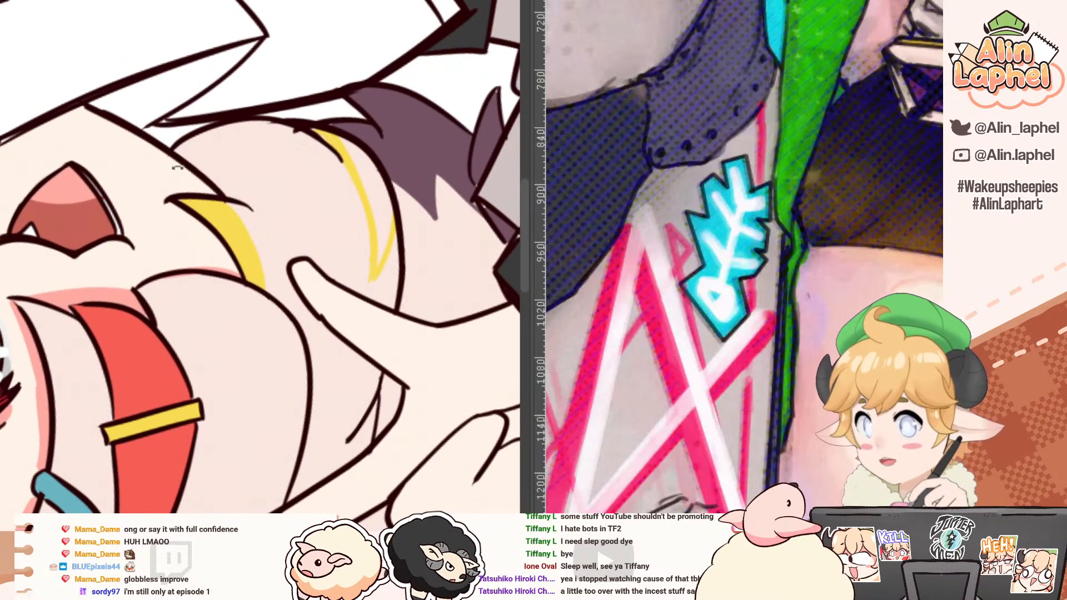
mouse_move(178, 167)
mouse_down()
mouse_move(158, 197)
mouse_move(137, 318)
mouse_up()
drag(204, 253, 243, 351)
key(ctrl+z)
key(ctrl+z)
drag(206, 250, 239, 356)
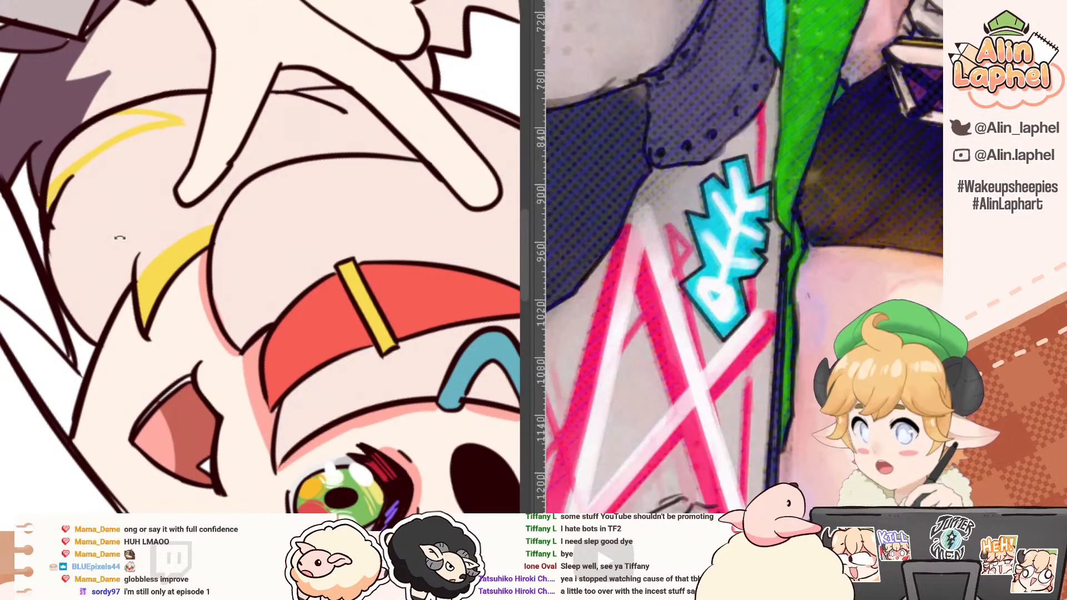
Step: Fill the salmon cheek shadow below the fringe and touch up the skin edge beside the yellow strand
drag(167, 188, 145, 285)
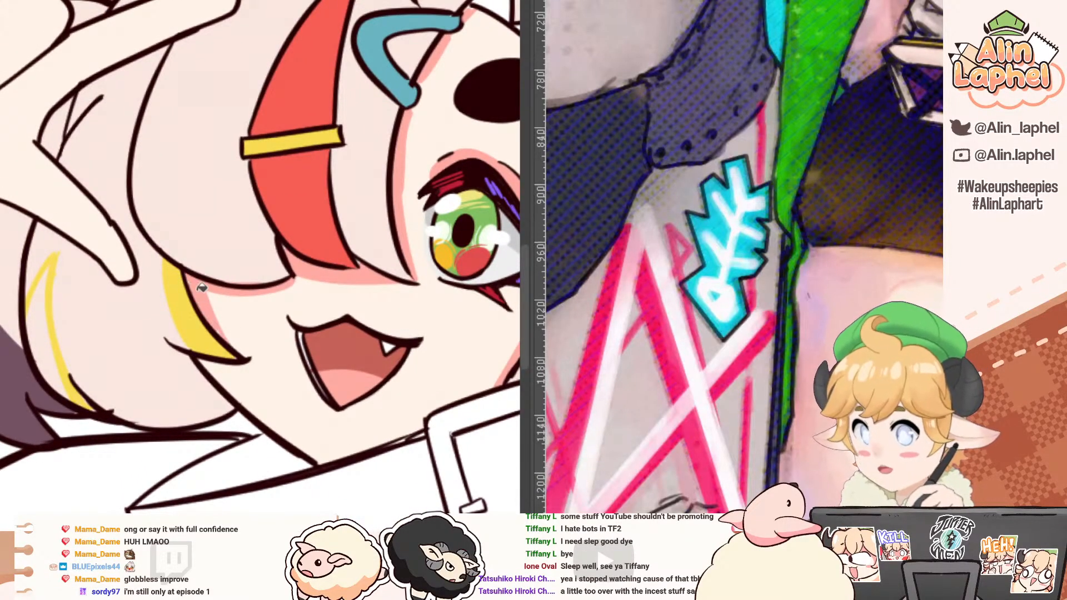
drag(208, 314, 174, 269)
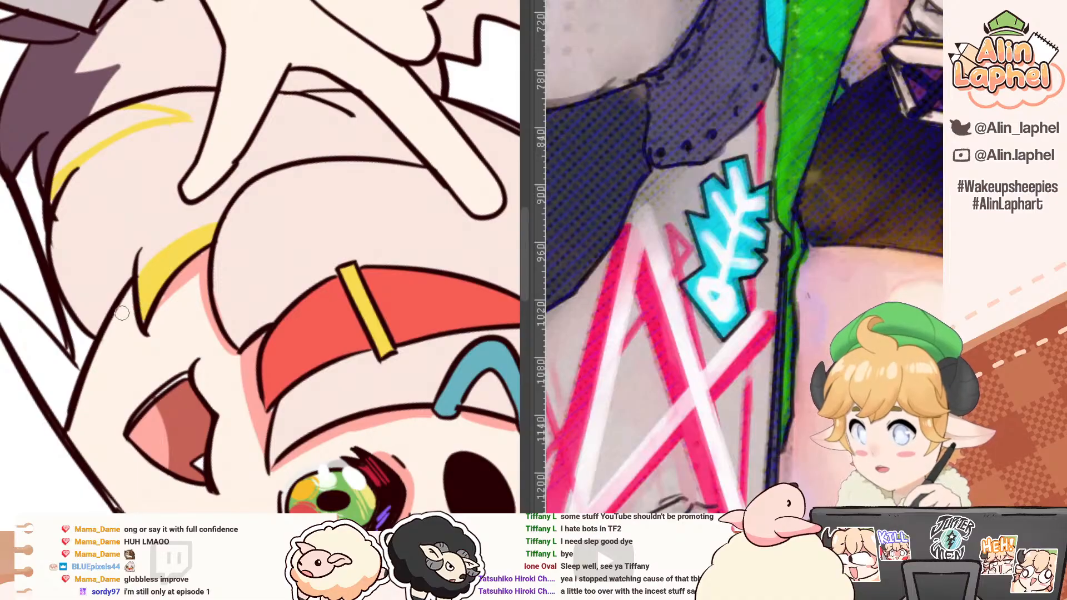
drag(127, 315, 128, 292)
scroll(133, 307, down, 5)
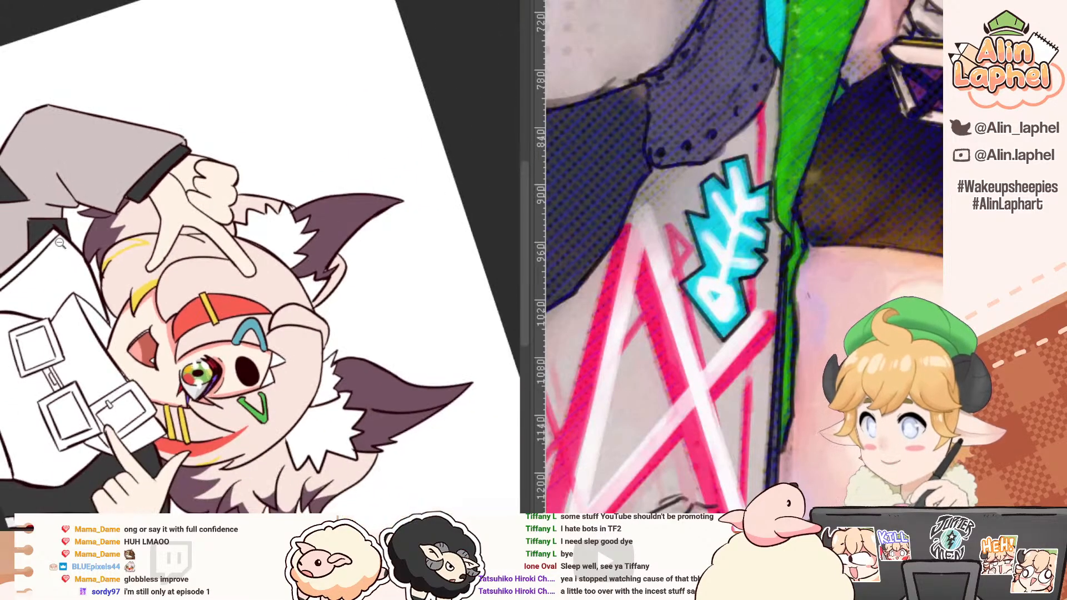
Step: Outline a curved shadow across the pointing hand's wrist beside the dark cuff and fill it with salmon pink
mouse_move(83, 230)
mouse_down()
mouse_move(139, 415)
mouse_move(222, 422)
mouse_up()
drag(195, 355, 57, 234)
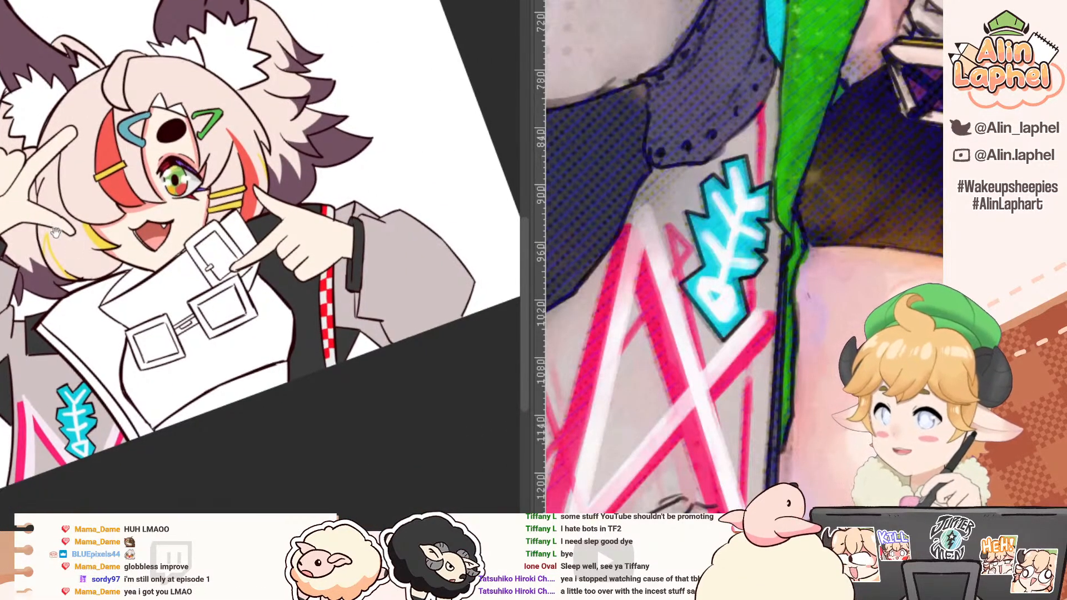
scroll(227, 214, up, 5)
drag(274, 233, 328, 283)
drag(333, 356, 128, 122)
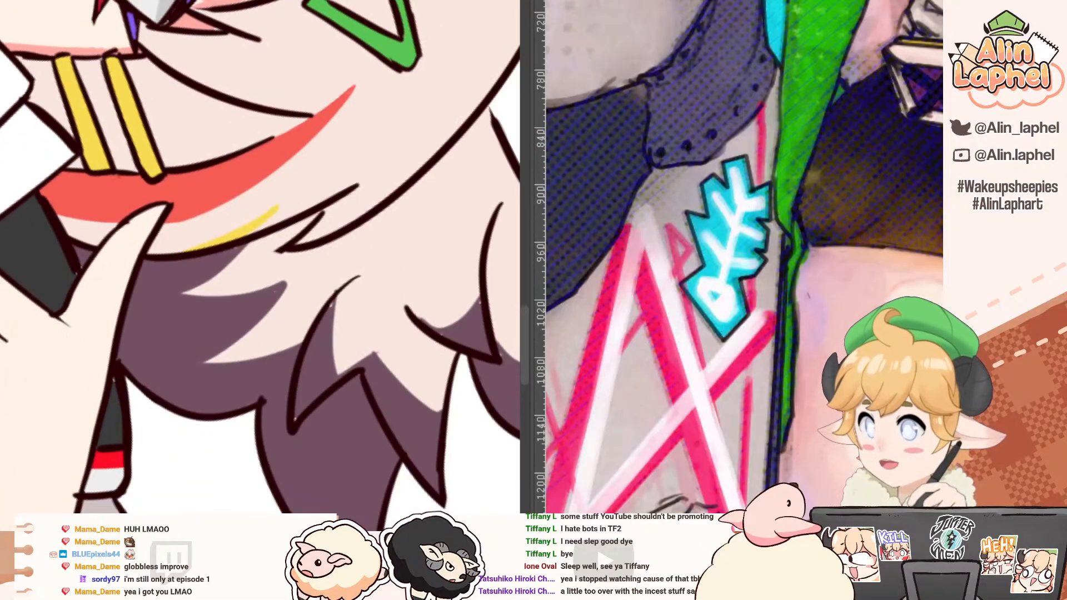
drag(134, 222, 178, 372)
mouse_move(164, 378)
mouse_down()
mouse_move(167, 318)
mouse_move(12, 394)
mouse_up()
drag(103, 387, 200, 194)
mouse_move(107, 169)
mouse_down()
mouse_move(157, 353)
mouse_move(82, 231)
mouse_up()
drag(328, 182, 380, 347)
key(g)
click(378, 221)
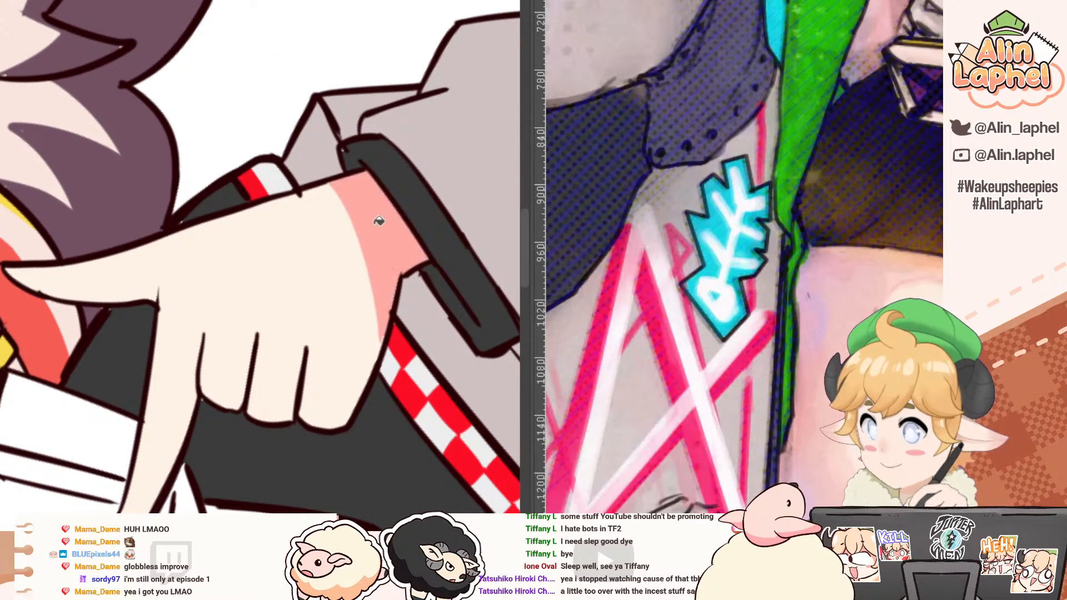
Step: Draw a curved shadow boundary across the pointing hand's curled fingers and fill the fingertips with salmon pink
mouse_move(229, 394)
mouse_down()
mouse_move(119, 309)
mouse_move(88, 246)
mouse_move(86, 414)
mouse_up()
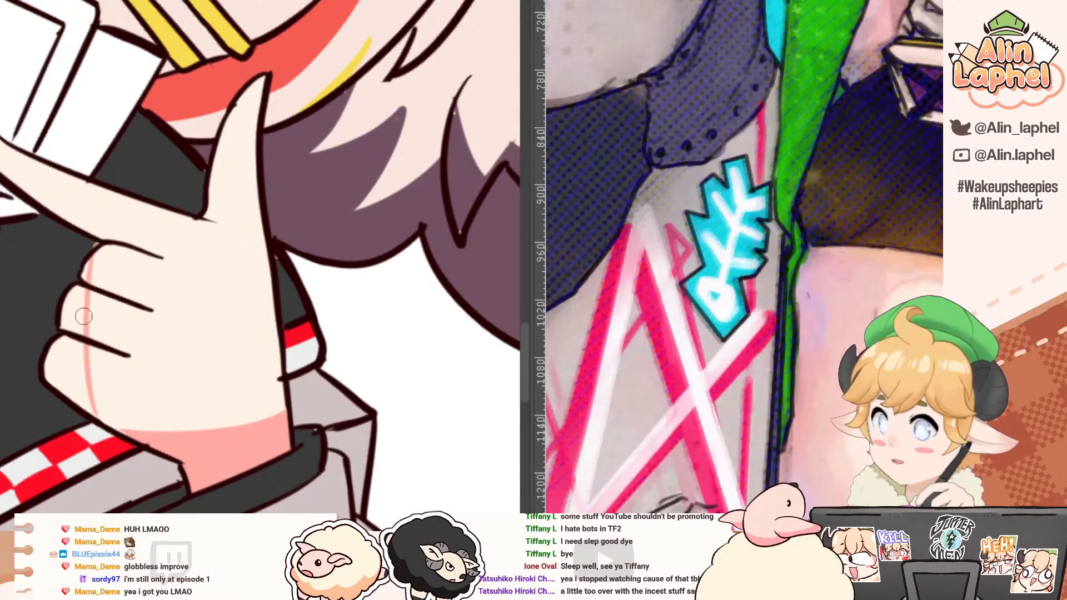
key(ctrl+z)
mouse_move(95, 257)
mouse_down()
mouse_move(91, 315)
mouse_move(111, 425)
mouse_up()
click(89, 359)
click(85, 317)
click(91, 278)
Step: Paint a salmon pink shadow along the underside of the pointing hand's index finger with a larger brush
key(b)
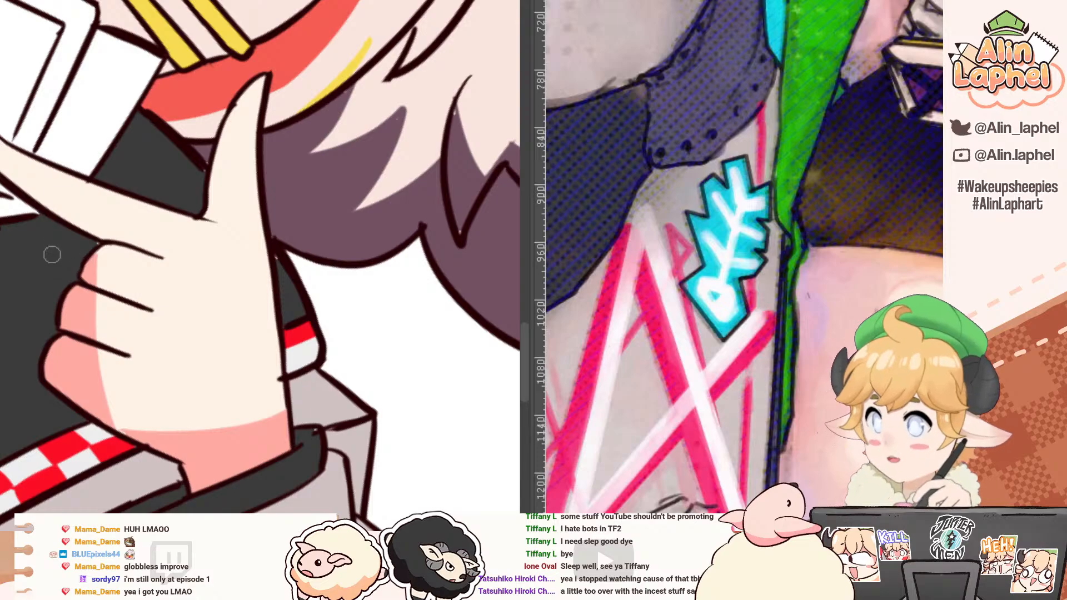
key(r)
drag(28, 223, 72, 147)
drag(66, 191, 102, 289)
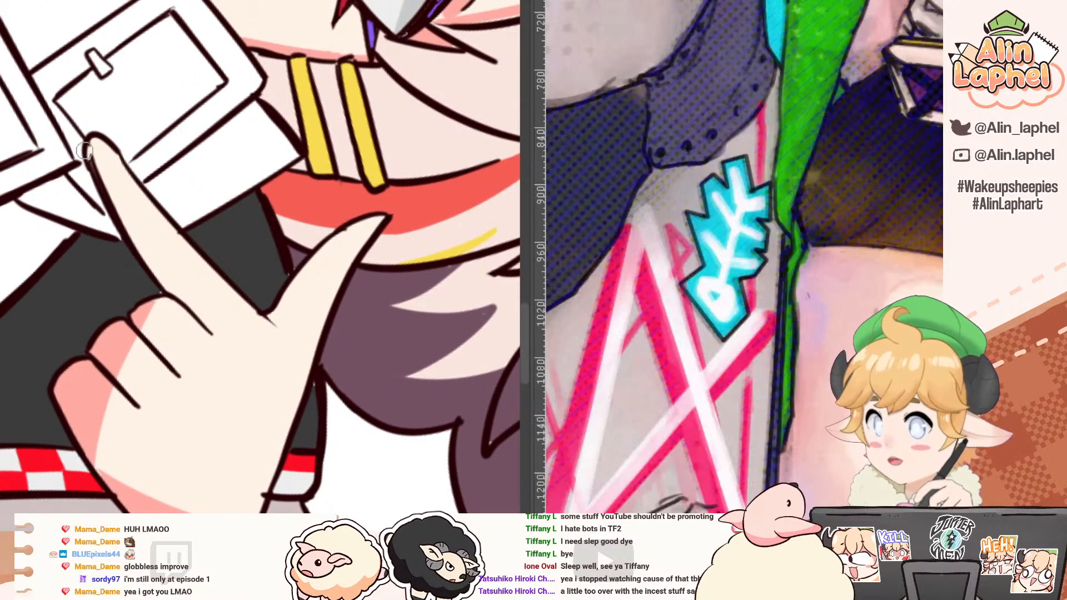
key(])
drag(87, 145, 175, 303)
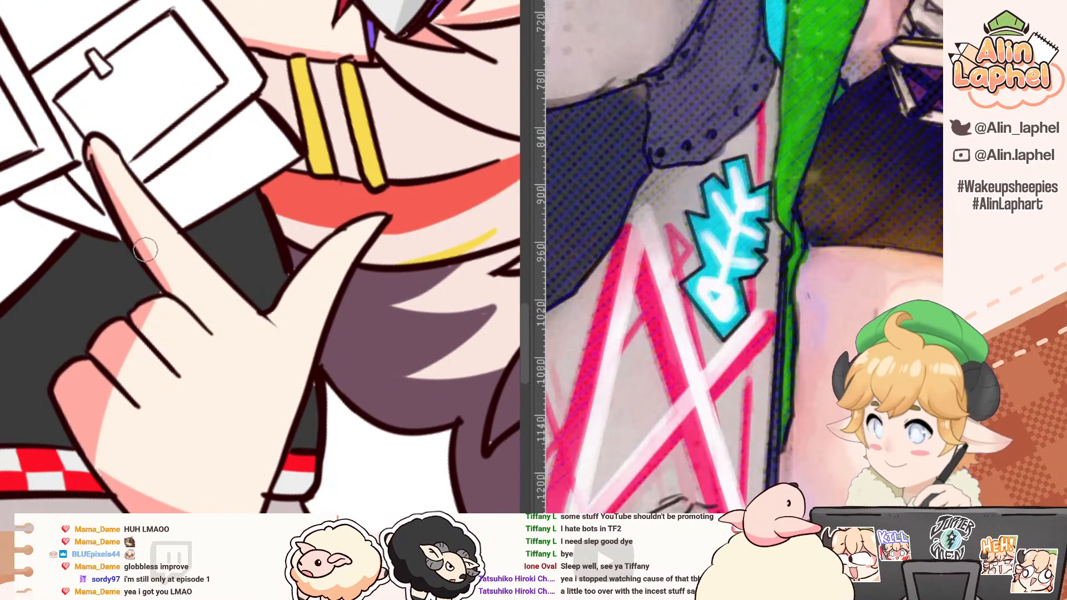
drag(105, 255, 123, 385)
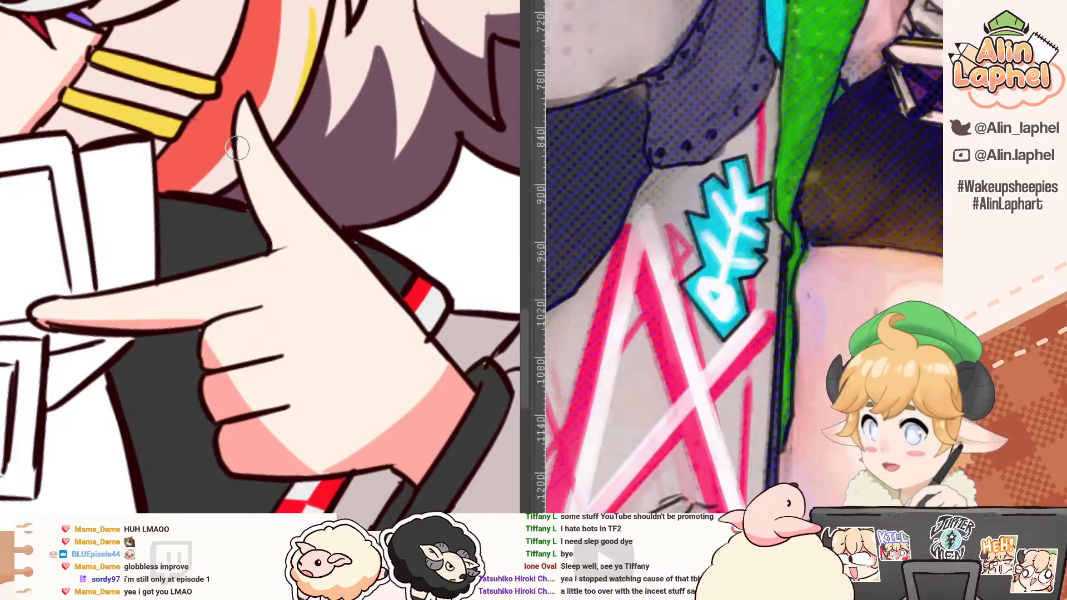
Step: Paint a salmon pink shadow along the inner edge of the pointing hand's upright thumb, down to its base
drag(242, 148, 295, 251)
key(ctrl+z)
mouse_move(243, 156)
mouse_down()
mouse_move(291, 236)
mouse_move(275, 252)
mouse_move(285, 233)
mouse_up()
key(ctrl+z)
mouse_move(169, 213)
mouse_down()
mouse_move(205, 217)
mouse_move(170, 294)
mouse_up()
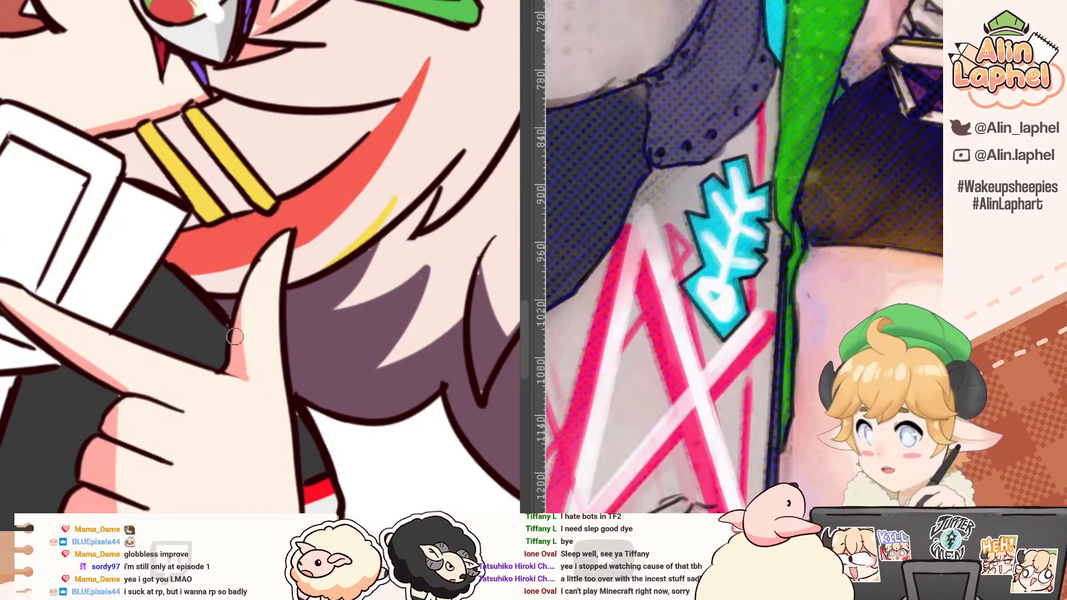
alt+click(258, 309)
Step: Add salmon pink shadows to the raised hand's wrist beside the dark cuff and along the base of its thumb
mouse_move(244, 293)
mouse_down()
mouse_move(252, 383)
mouse_move(155, 300)
mouse_up()
drag(61, 190, 85, 333)
drag(135, 295, 213, 274)
drag(152, 274, 181, 255)
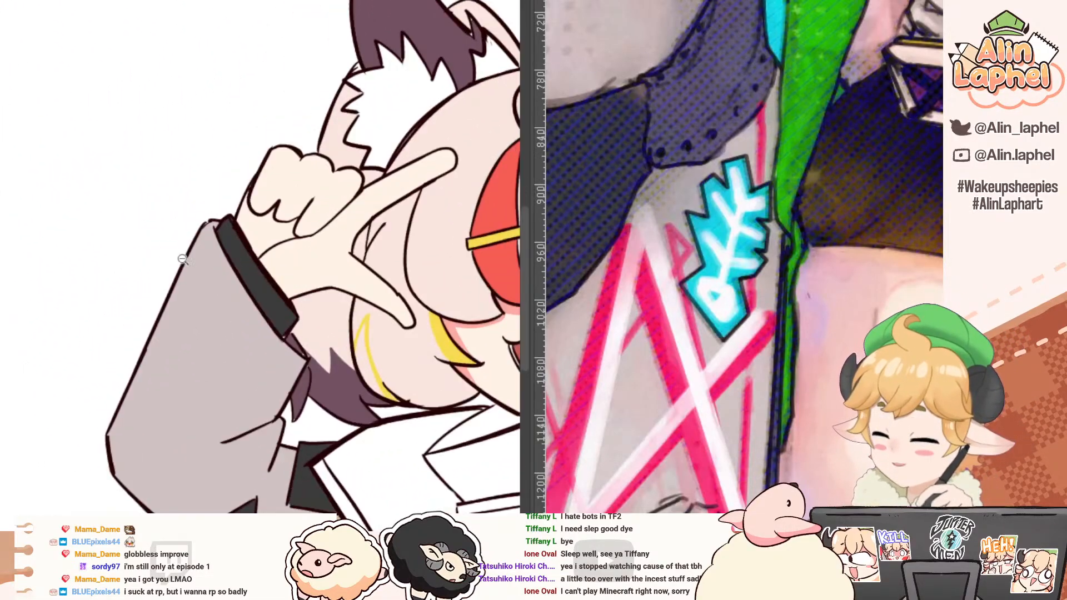
drag(278, 269, 150, 259)
drag(160, 266, 148, 266)
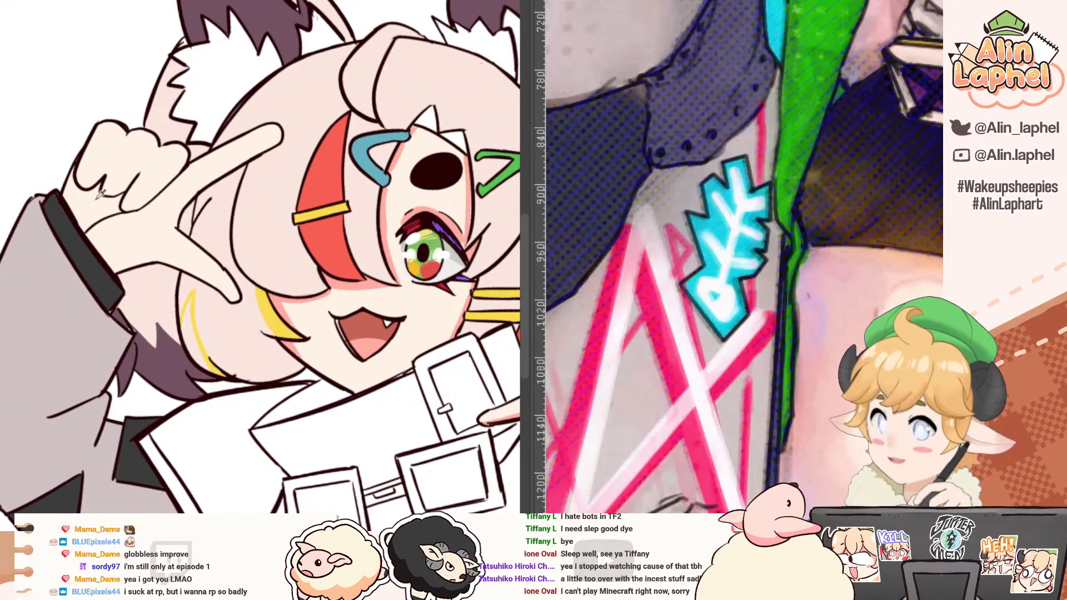
drag(31, 184, 119, 329)
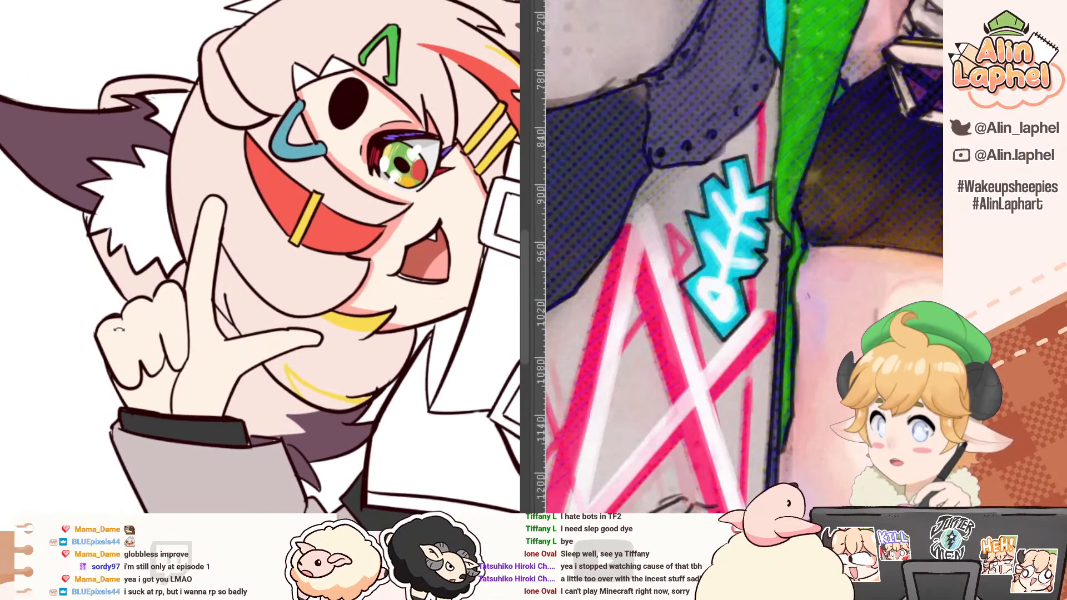
mouse_move(186, 381)
mouse_down()
mouse_move(300, 333)
mouse_move(294, 390)
mouse_up()
click(308, 359)
Step: Draw a curved shadow boundary across the raised hand's curled fingers and fill the fingertips with salmon pink
mouse_move(163, 326)
mouse_down()
mouse_move(151, 278)
mouse_move(94, 229)
mouse_up()
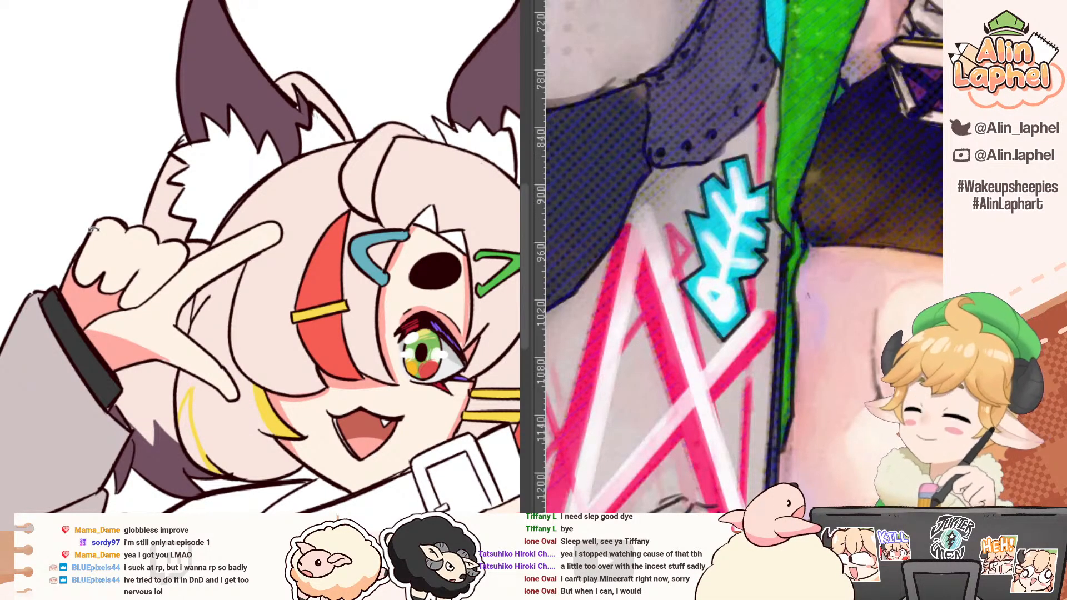
mouse_move(83, 253)
mouse_down()
mouse_move(119, 256)
mouse_move(150, 125)
mouse_up()
drag(136, 175, 228, 369)
key(ctrl+z)
key(g)
click(176, 329)
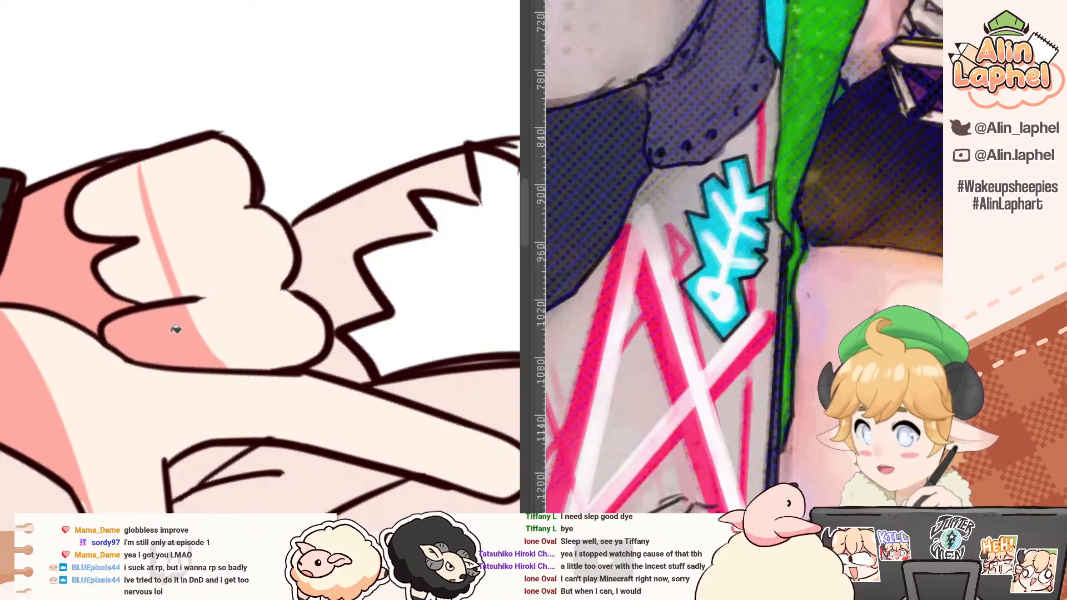
click(153, 242)
Step: Pick the pale skin colour from the face and fill the bare midriff below the white top with it
drag(111, 173, 74, 203)
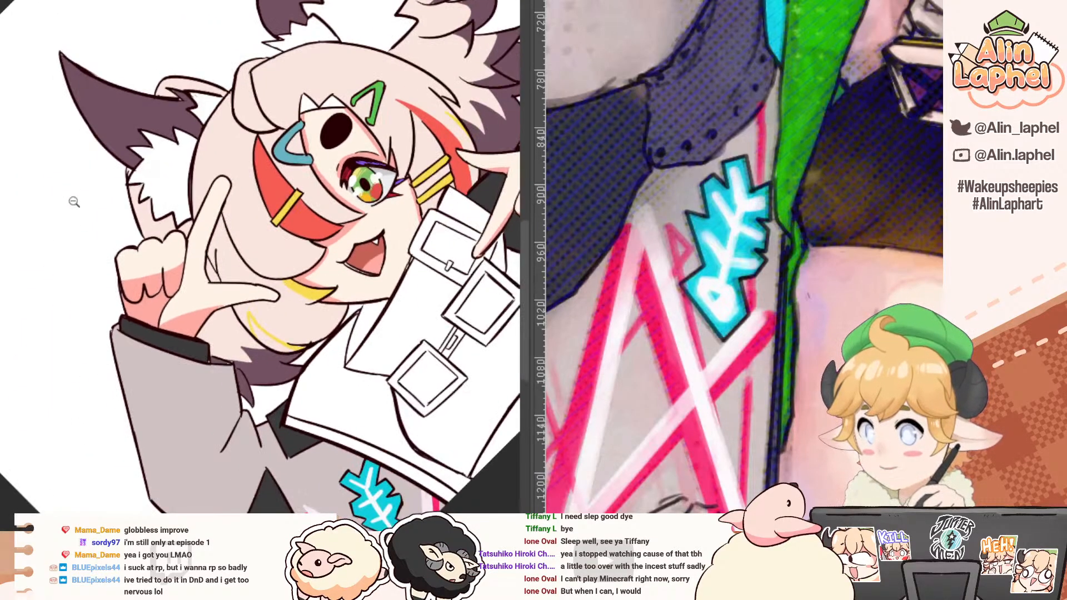
drag(128, 245, 49, 245)
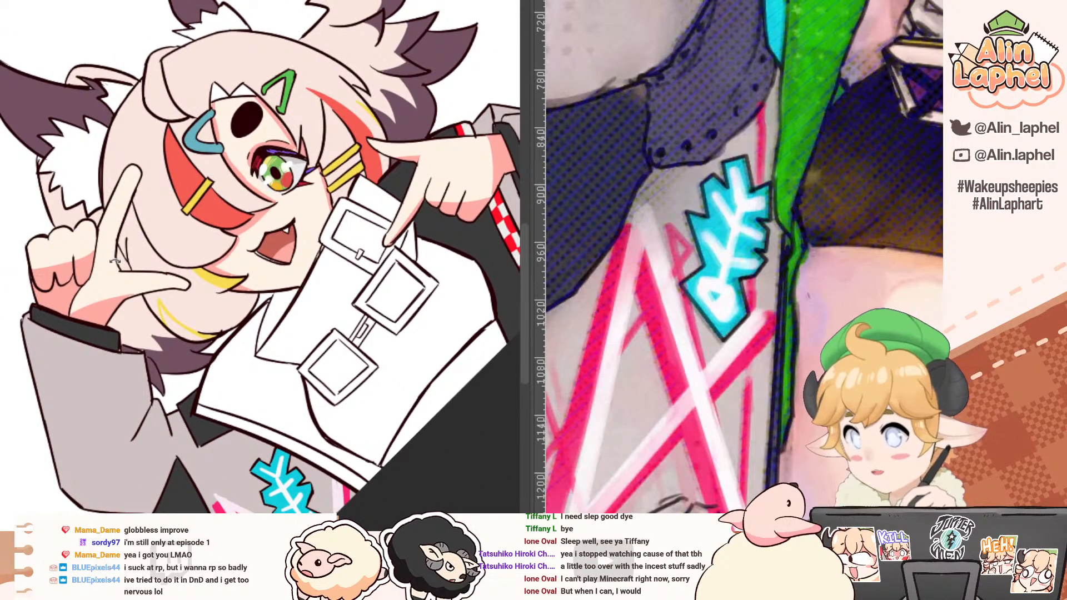
drag(115, 261, 134, 207)
alt+click(277, 377)
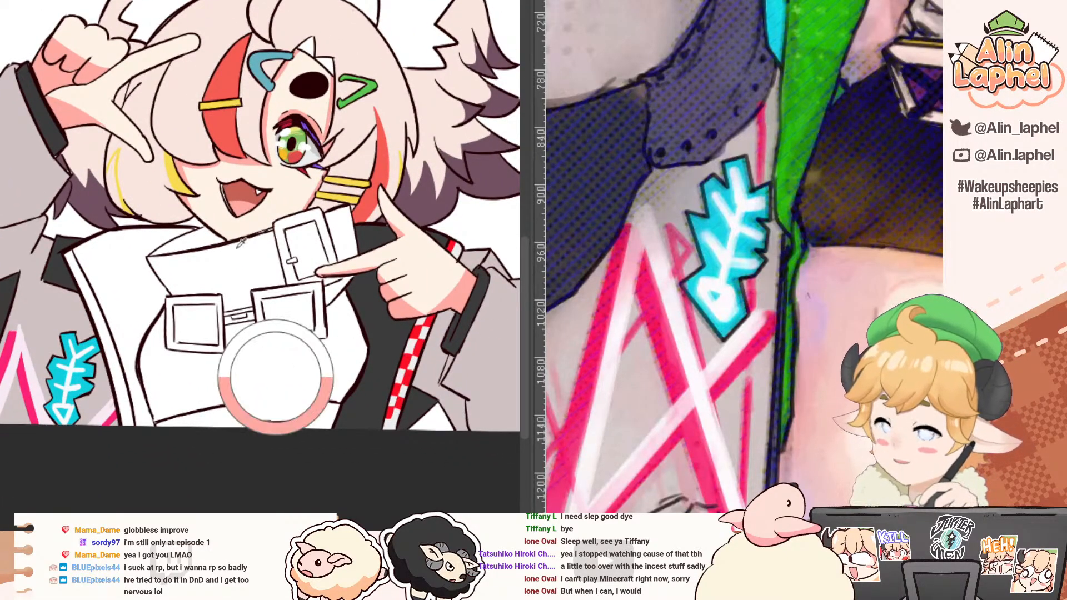
alt+click(207, 204)
click(243, 416)
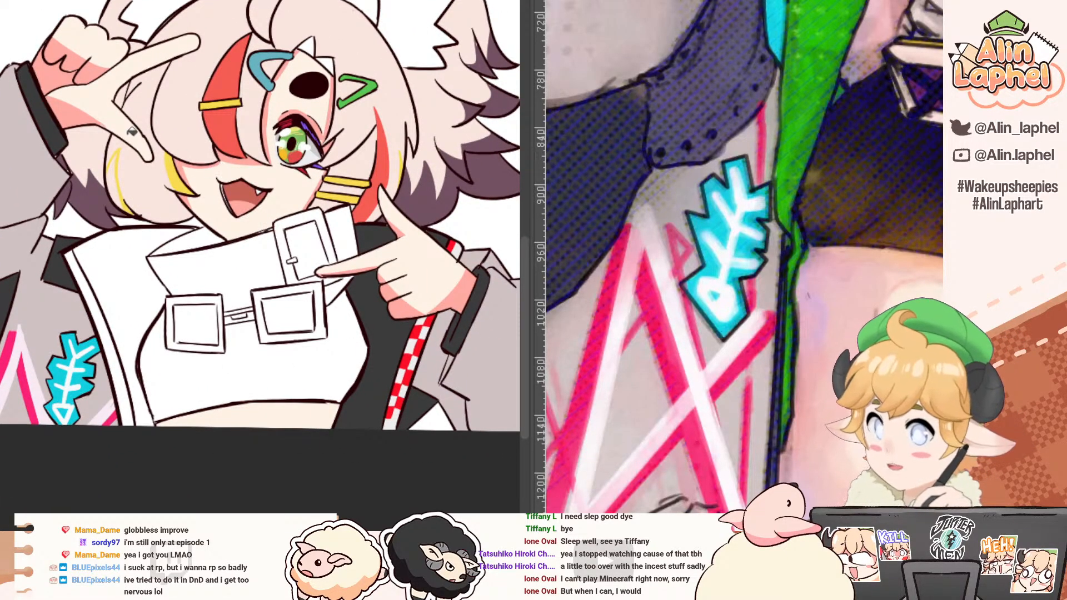
Step: Paint salmon pink shadows on both sides of the midriff along the hem of the white top
alt+click(176, 165)
drag(189, 344, 100, 234)
drag(35, 410, 47, 277)
click(93, 92)
drag(55, 210, 33, 316)
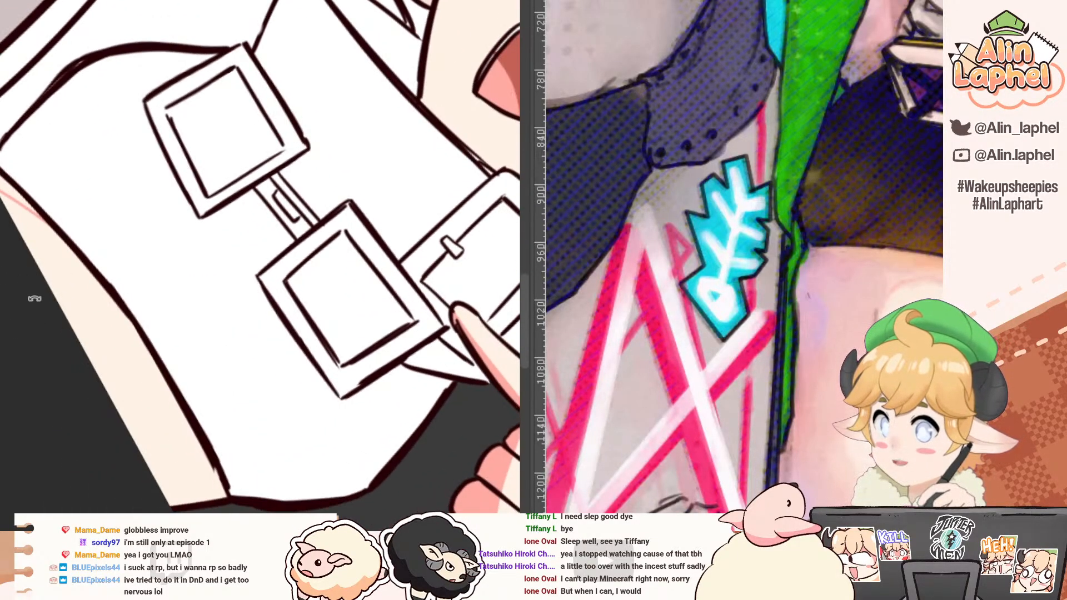
key(ctrl+z)
mouse_move(174, 392)
mouse_down()
mouse_move(196, 494)
mouse_move(209, 467)
mouse_up()
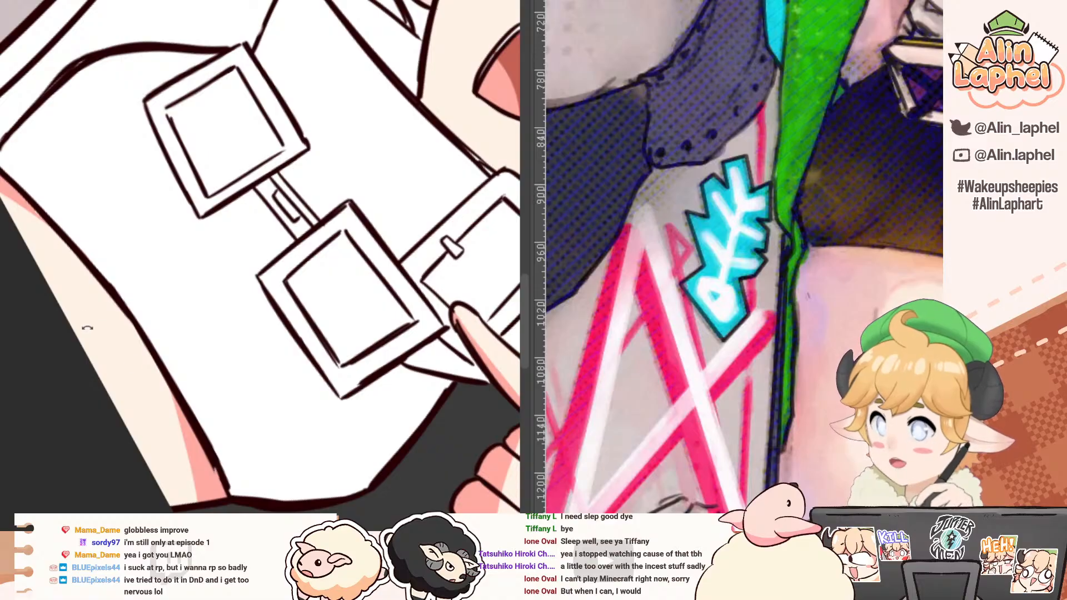
mouse_move(72, 343)
mouse_down()
mouse_move(128, 440)
mouse_move(187, 453)
mouse_up()
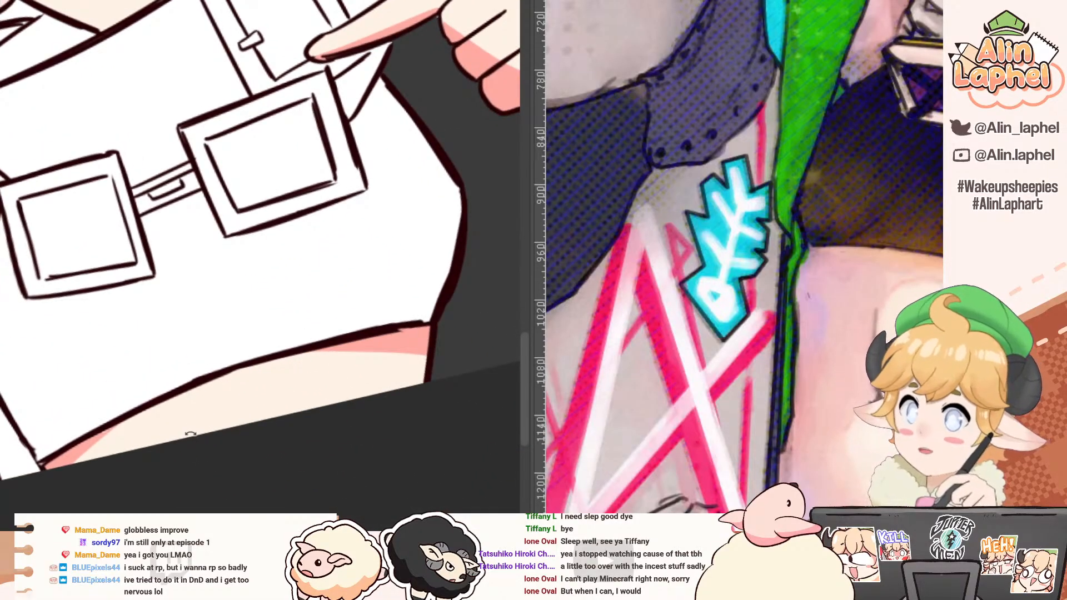
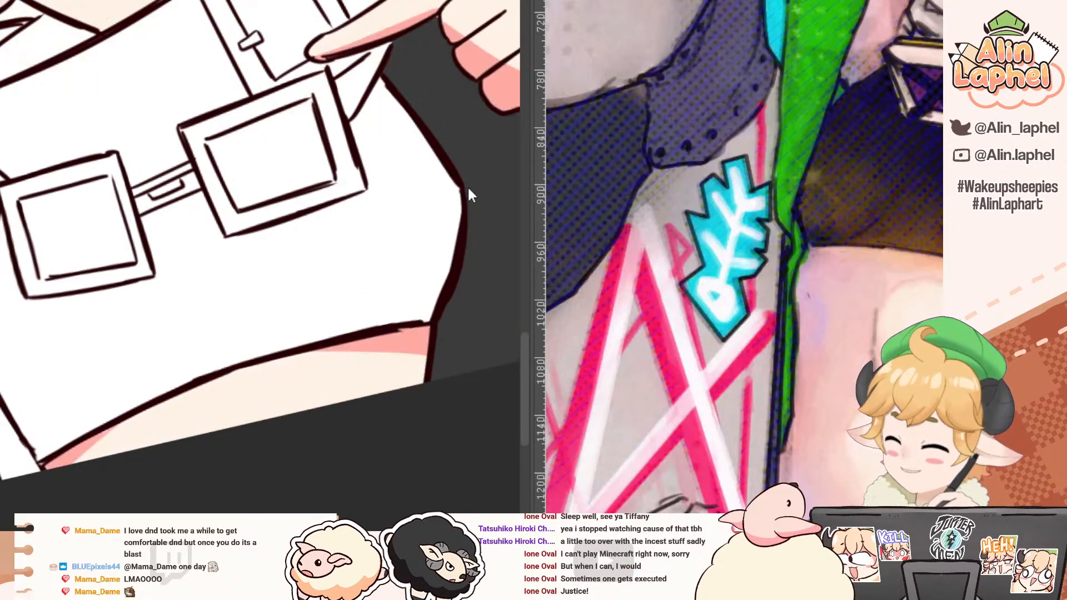
Step: Fill the character's white crop top with dark grey
drag(499, 254, 218, 250)
drag(795, 281, 596, 309)
drag(708, 281, 699, 353)
scroll(698, 333, down, 2)
drag(146, 134, 256, 213)
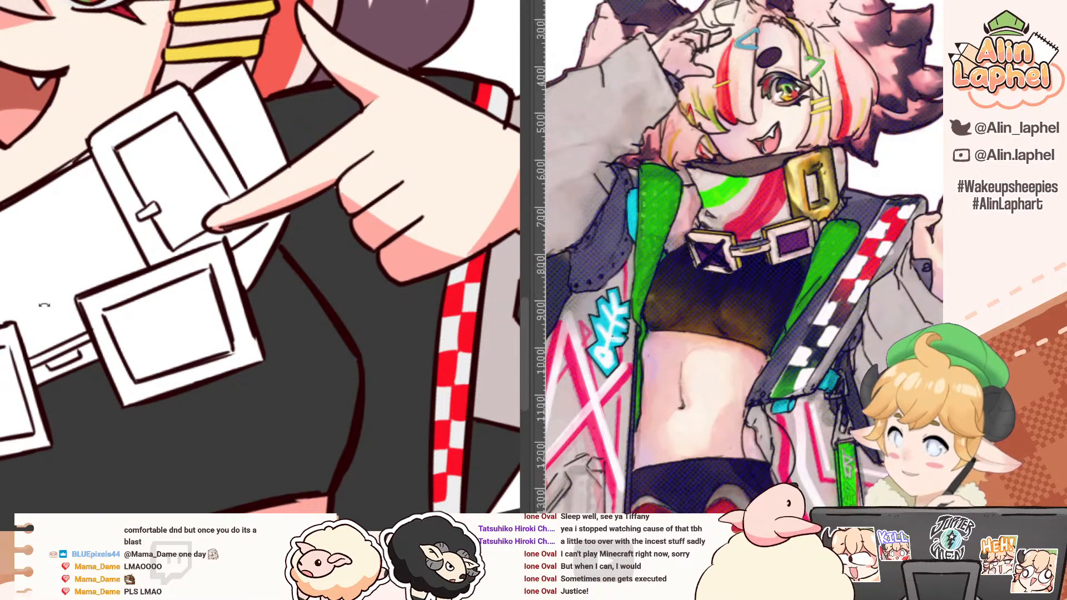
Step: Draw a vertical line down the jacket front beside the checkered strip and fill the inner lining with green sampled from the reference
drag(308, 53, 518, 212)
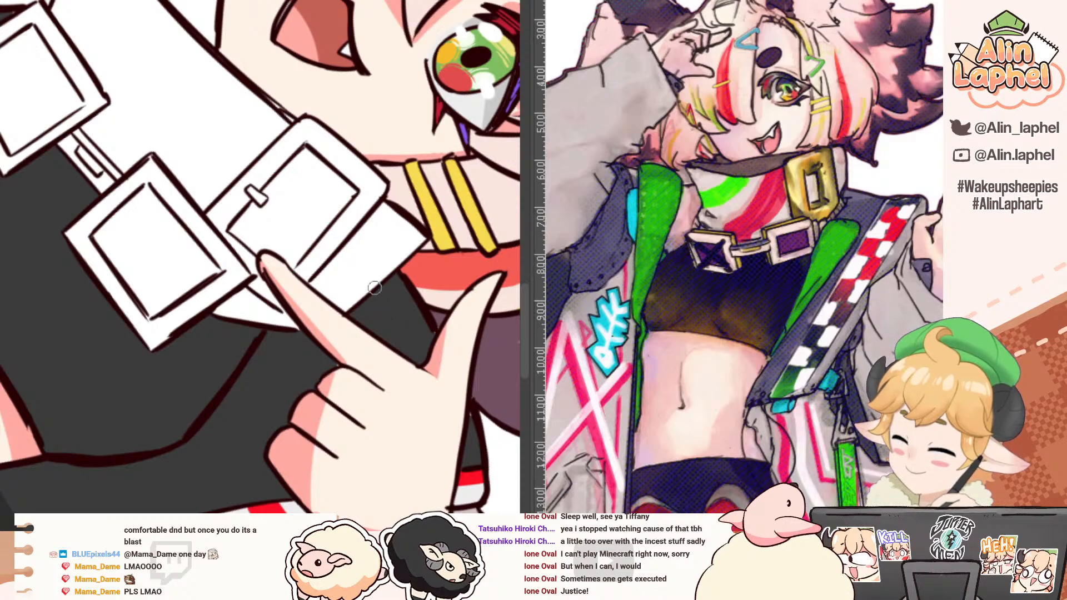
mouse_move(320, 222)
mouse_down()
mouse_move(114, 275)
mouse_move(181, 173)
mouse_up()
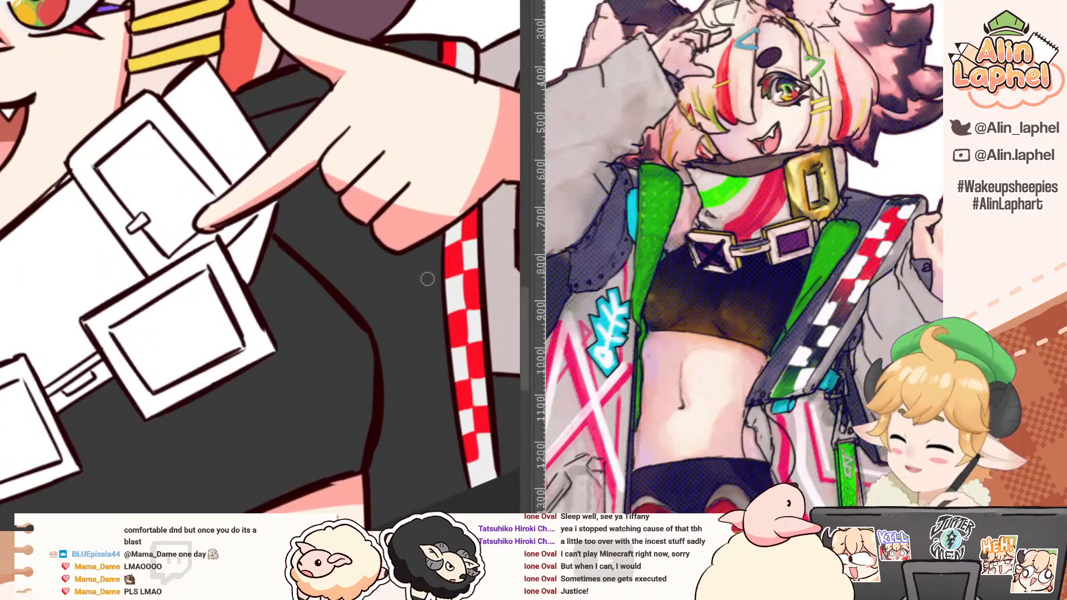
drag(422, 251, 426, 459)
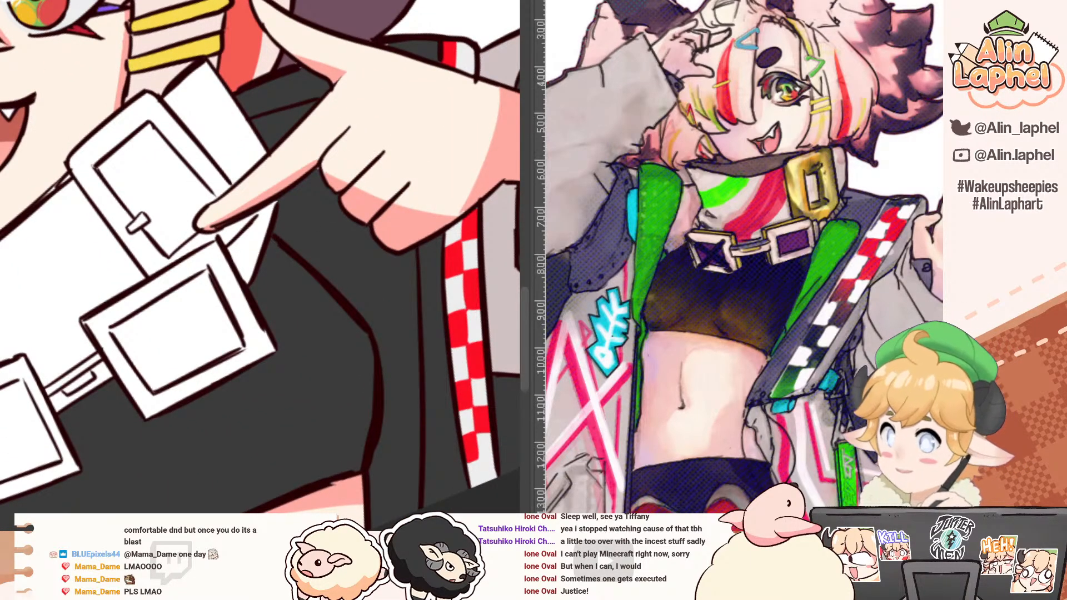
ctrl+shift+click(372, 293)
alt+click(834, 243)
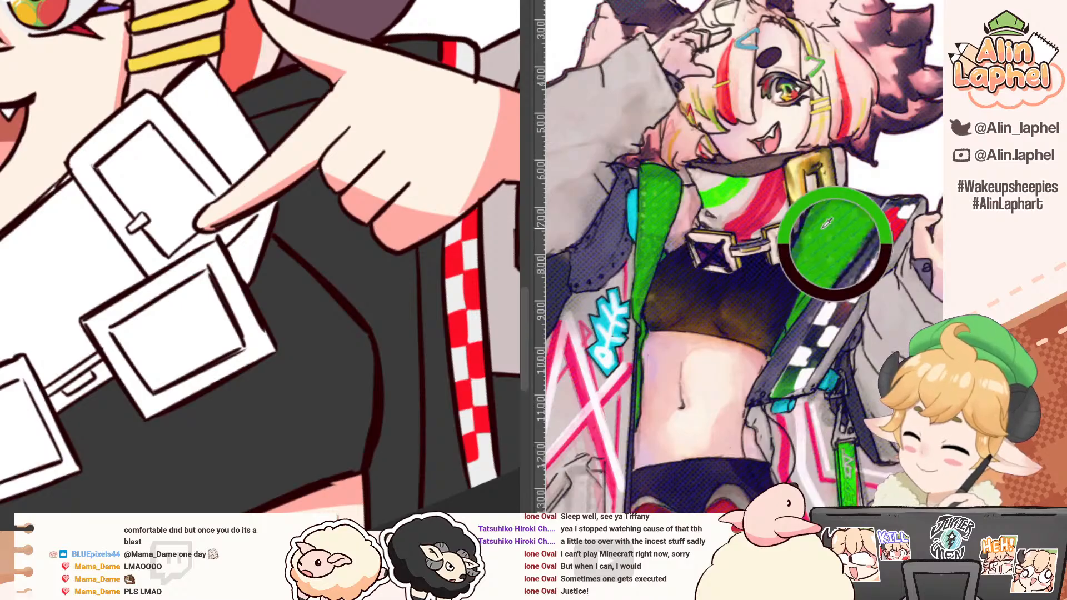
click(293, 251)
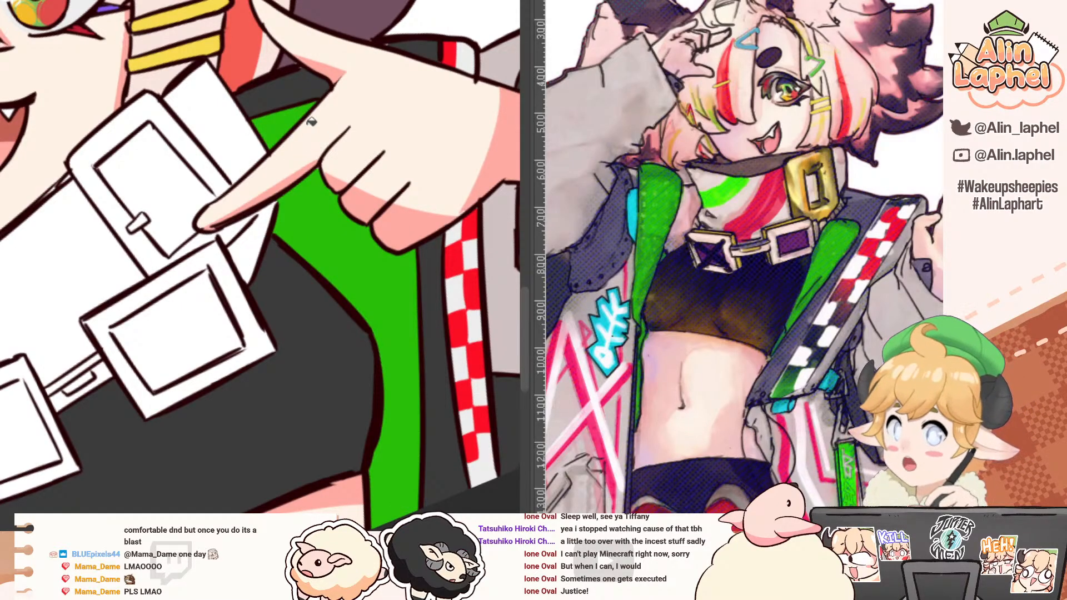
Step: Fill the jacket lining on the fish-bone patch side with the same green
drag(205, 192, 259, 164)
drag(332, 173, 197, 171)
drag(136, 223, 157, 159)
click(158, 200)
drag(139, 207, 144, 157)
scroll(259, 175, up, 2)
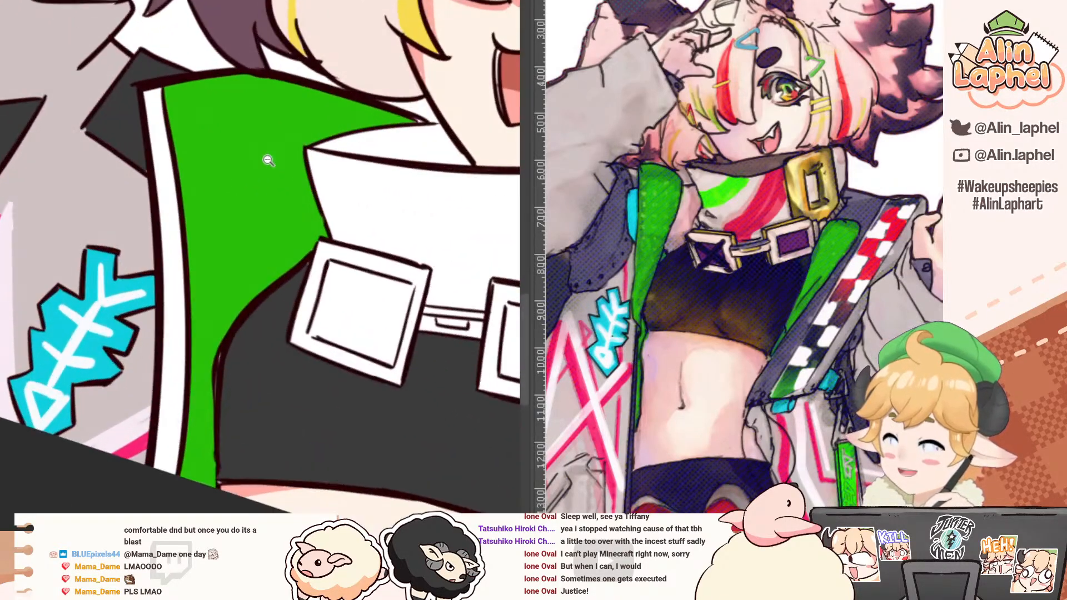
Step: Draw a curved fold line across the top of the green collar and clean up its end at the white trim
drag(299, 122, 333, 138)
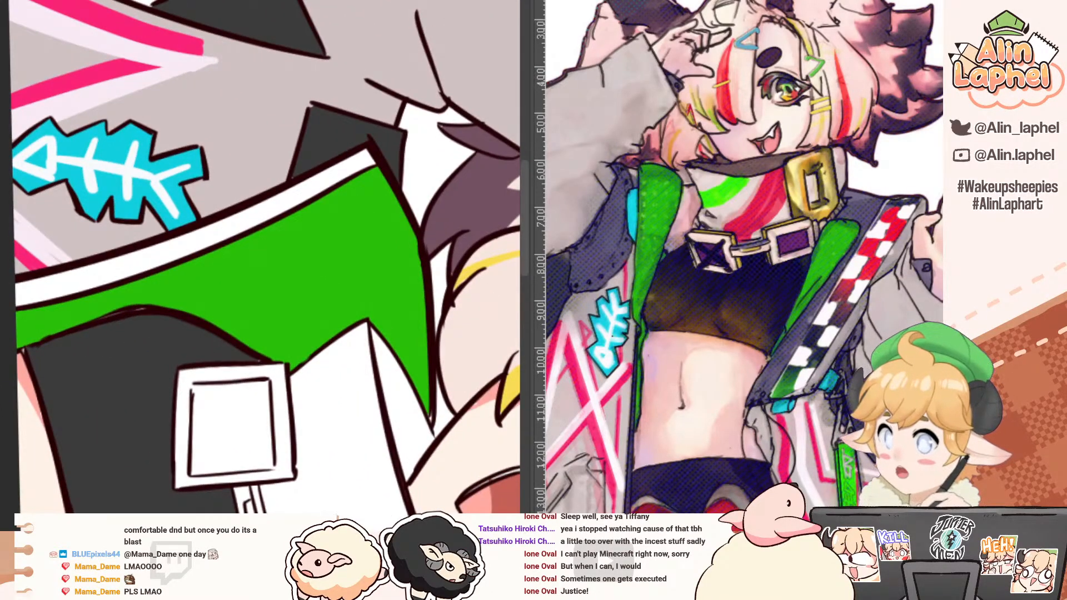
key(ctrl+comma)
key(ctrl+comma)
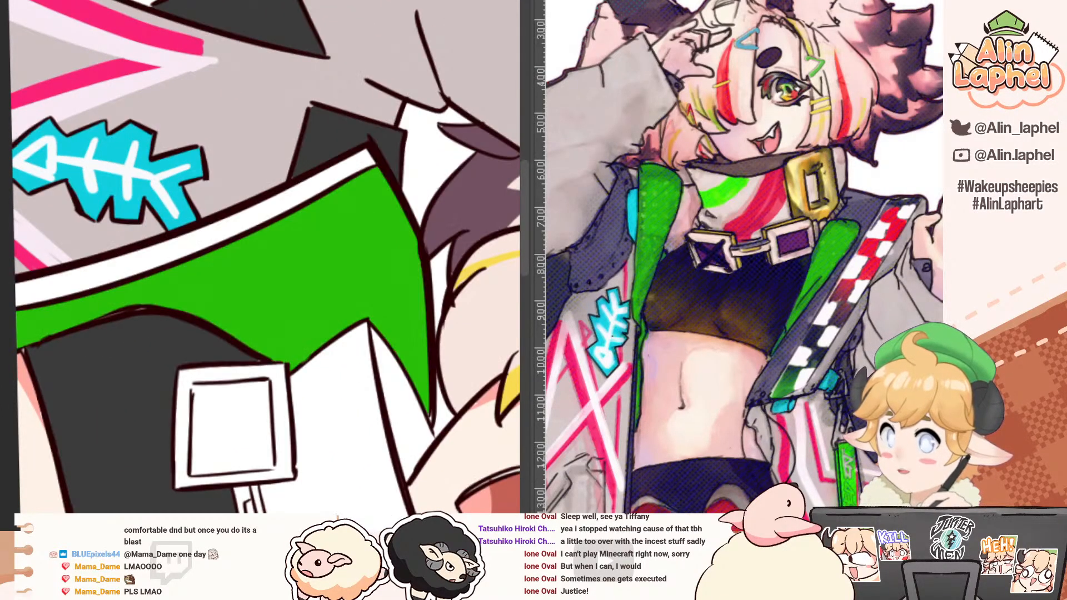
alt+click(409, 187)
drag(350, 183, 401, 358)
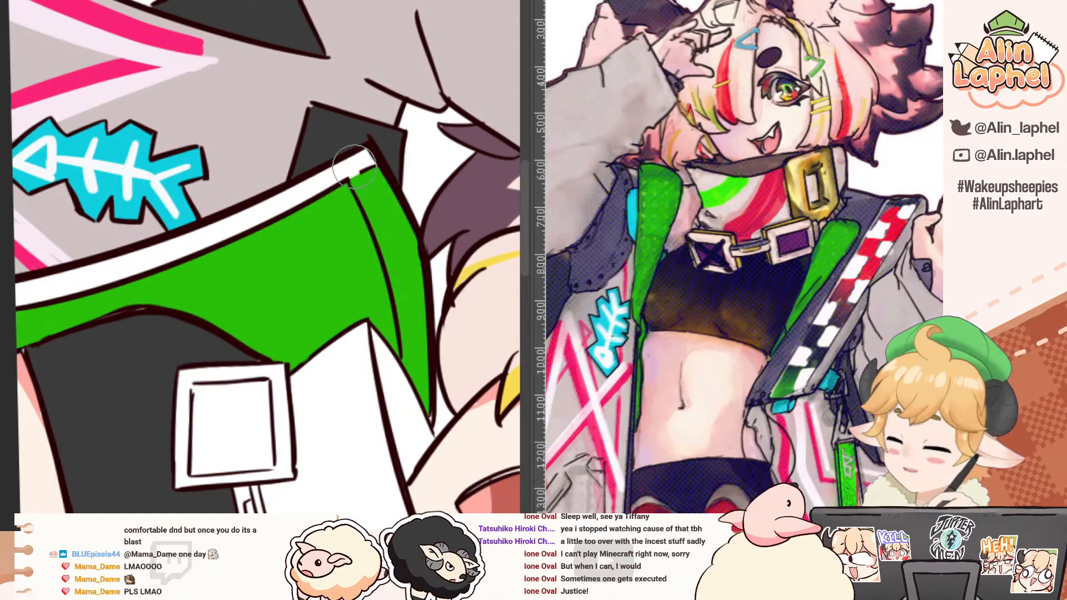
drag(355, 167, 373, 167)
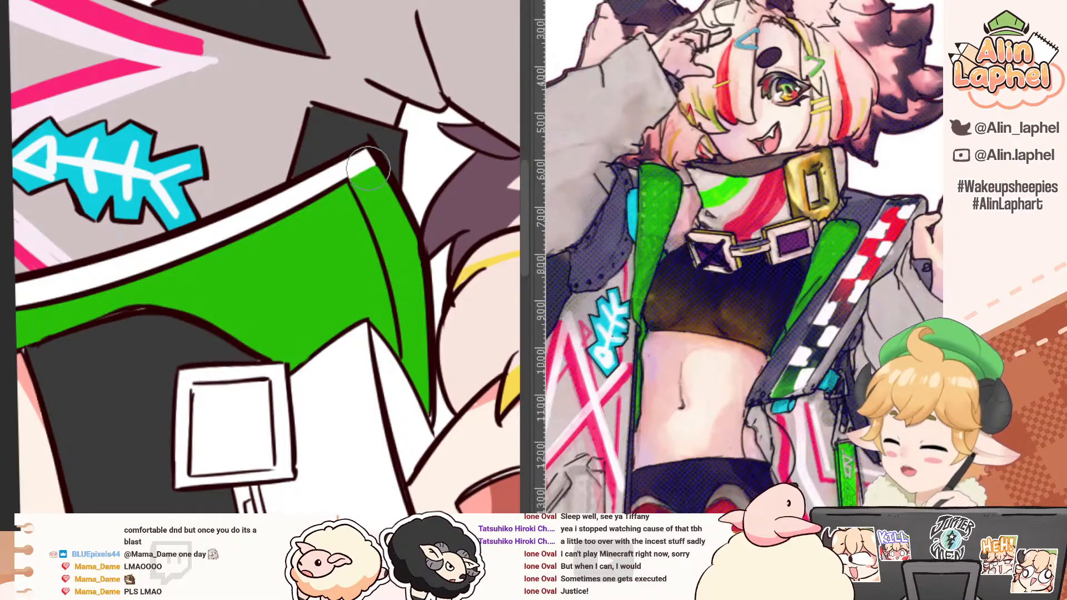
Step: Fill the collar band and the white lapel trim with dark grey sampled from the crop top
drag(317, 135, 197, 179)
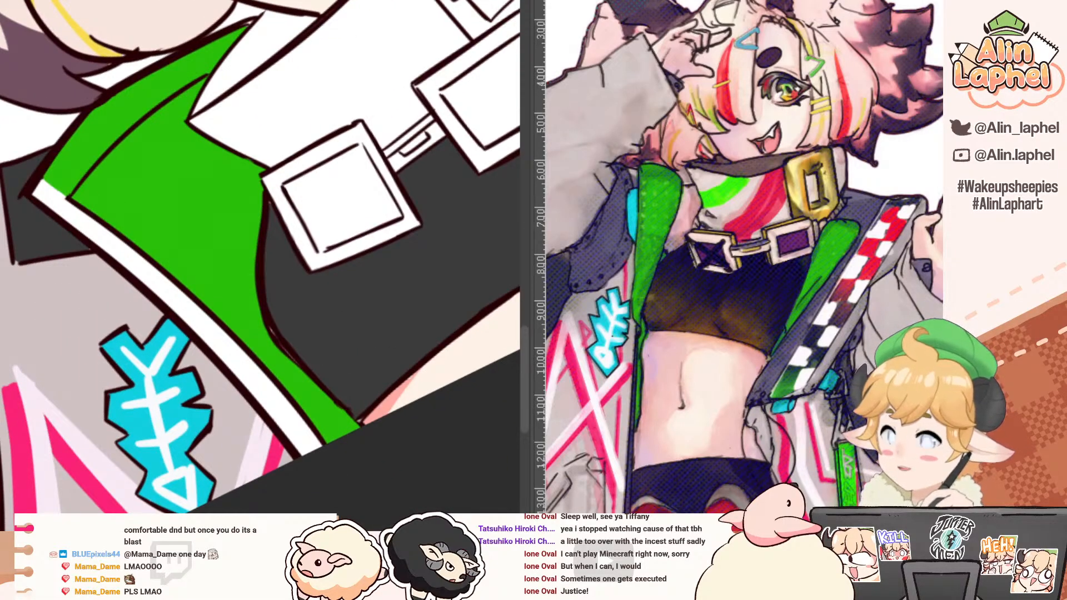
alt+click(321, 315)
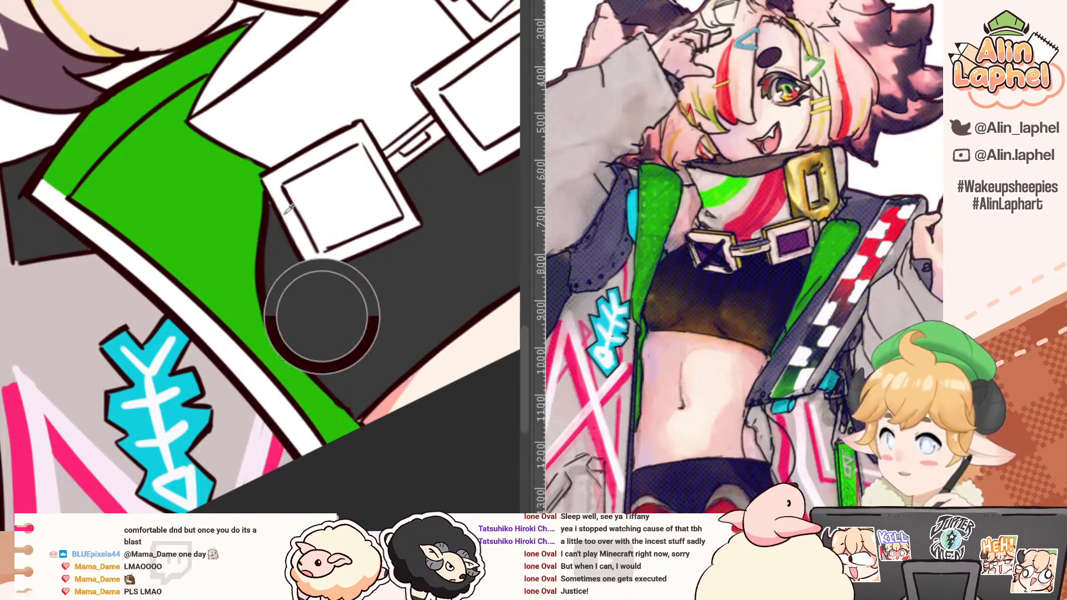
click(106, 115)
drag(50, 186, 114, 30)
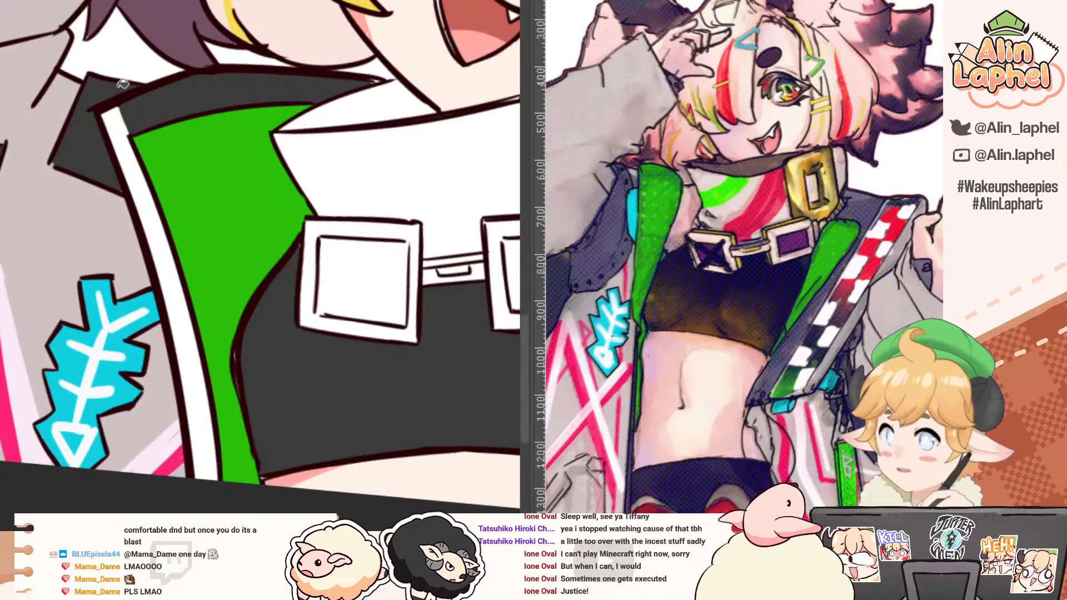
click(106, 119)
drag(124, 128, 82, 105)
click(82, 105)
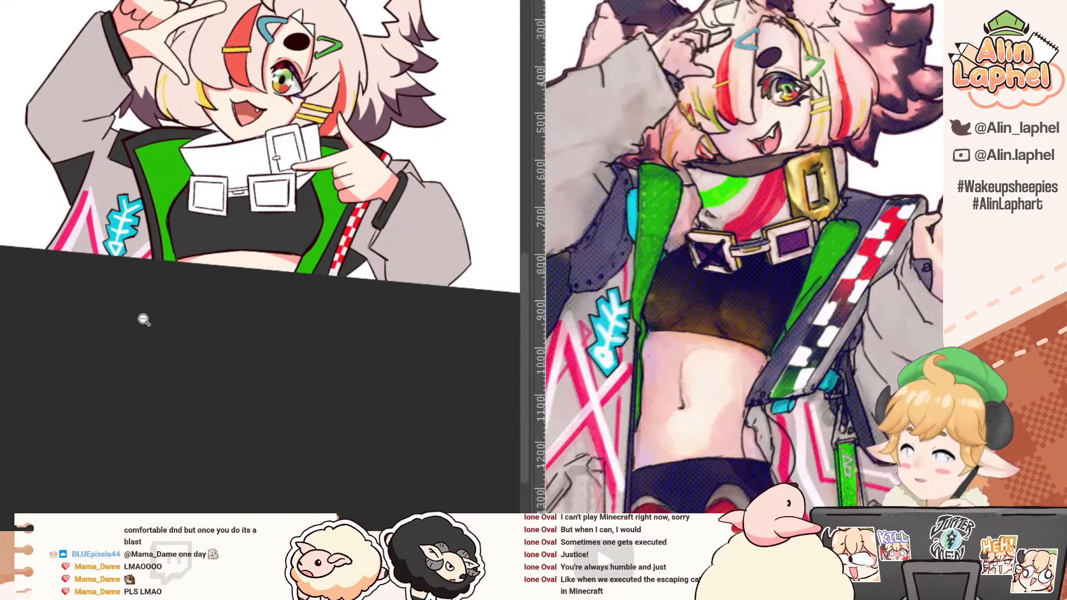
click(153, 225)
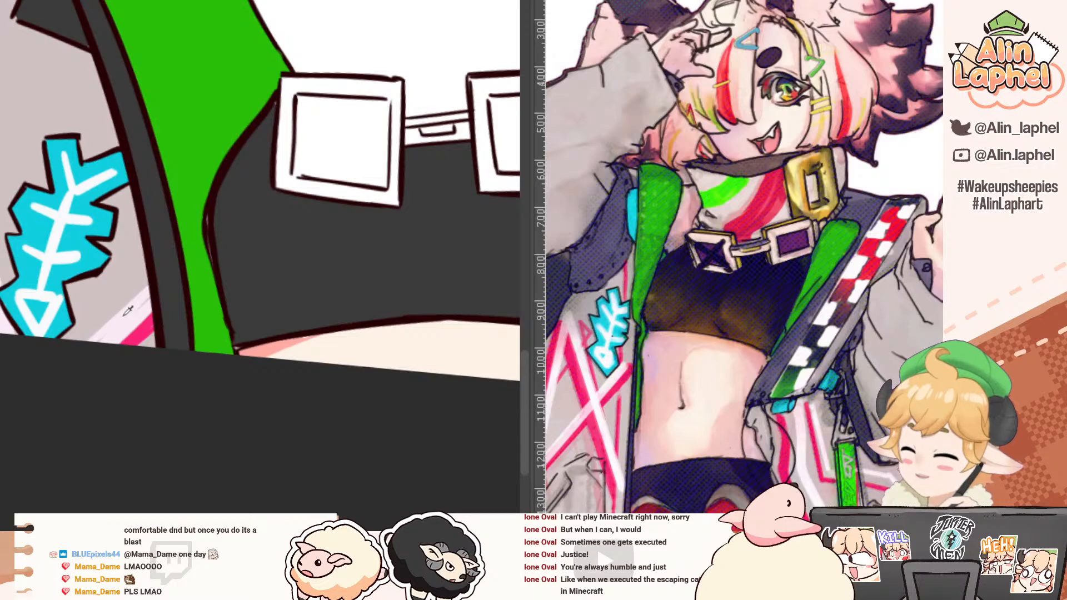
Step: Draw a thin vertical pink stripe on the grey jacket between the fish-bone patch and the dark lapel trim
key(ctrl+z)
drag(127, 190, 125, 294)
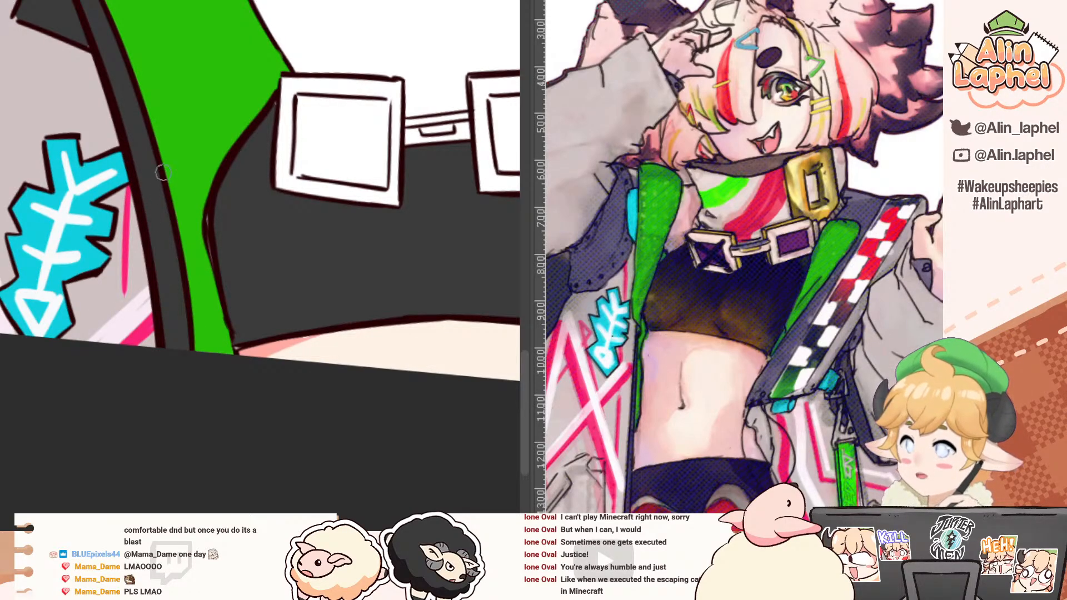
drag(132, 185, 125, 298)
key(ctrl+z)
drag(128, 217, 122, 310)
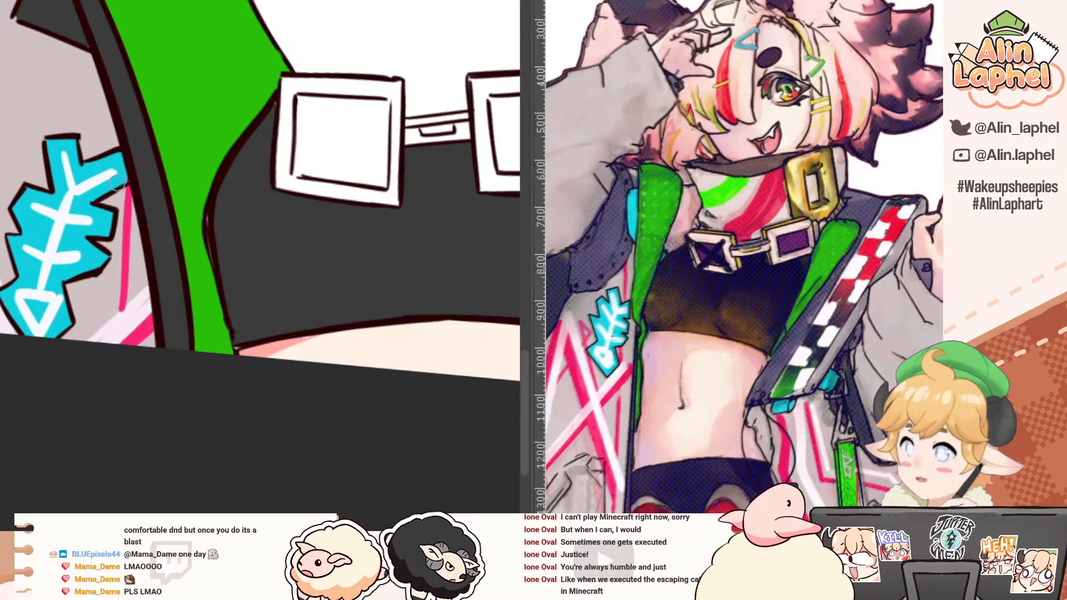
mouse_move(84, 74)
mouse_down()
mouse_move(161, 237)
mouse_move(103, 182)
mouse_up()
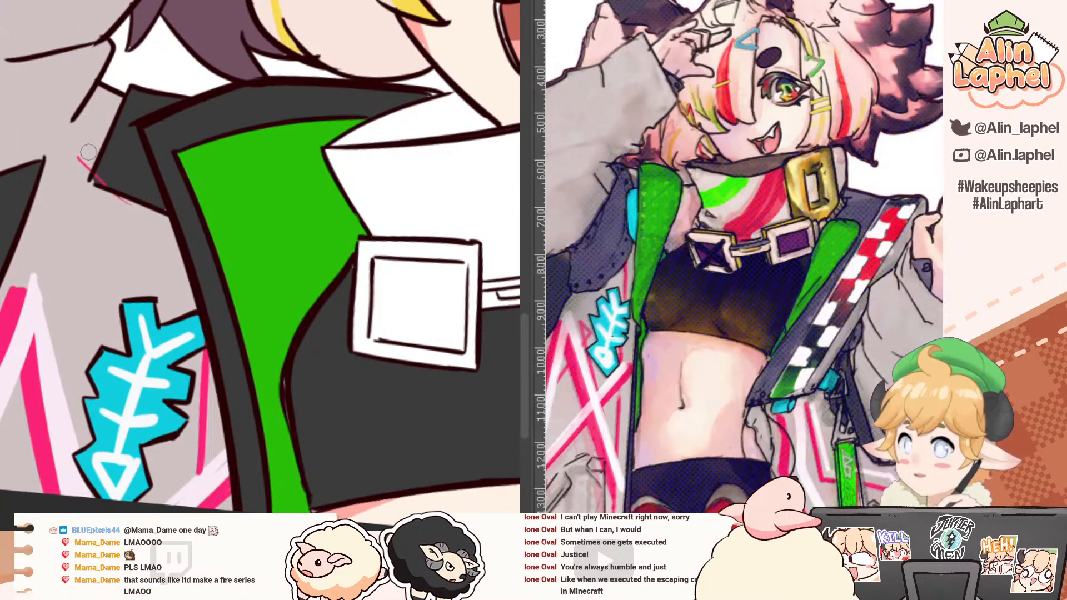
scroll(97, 160, down, 2)
scroll(93, 157, up, 1)
drag(84, 132, 51, 172)
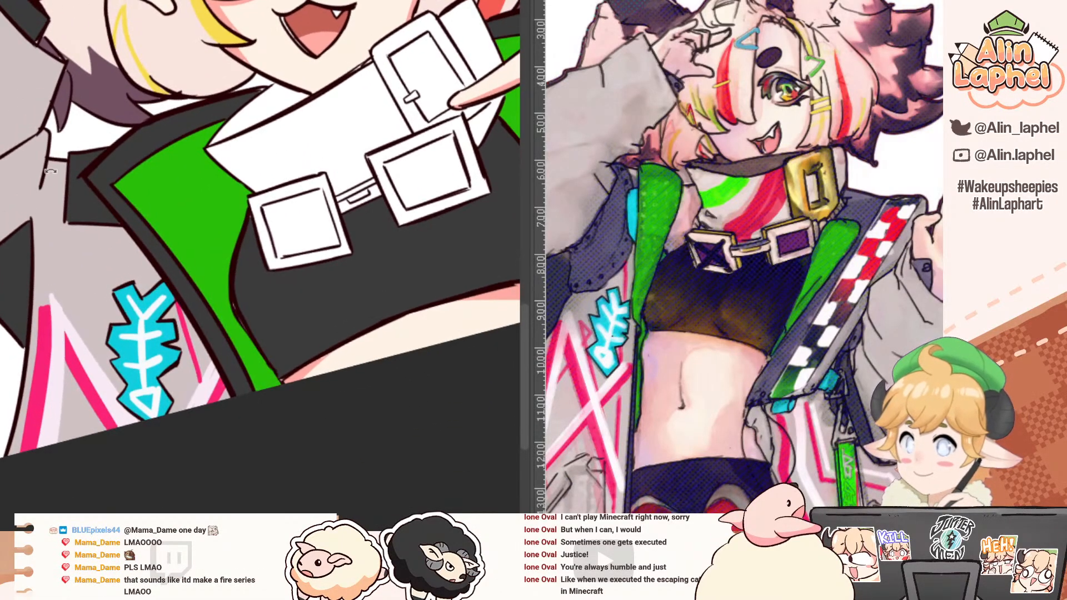
Step: Fill the neck collar, the strap end and the large buckle's opening with pale pinkish grey
drag(155, 170, 47, 291)
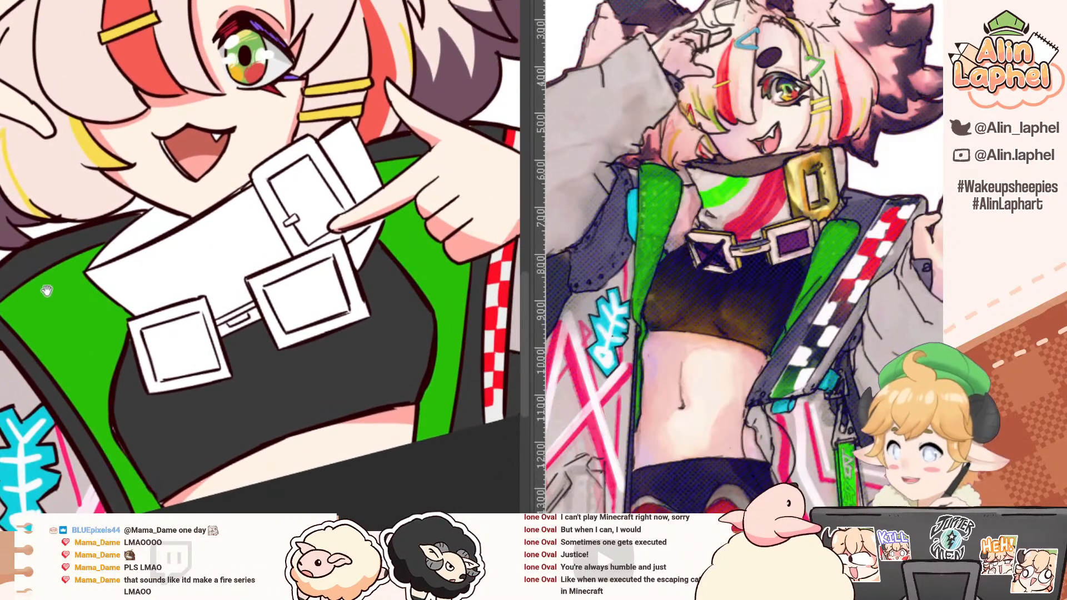
alt+click(736, 200)
click(150, 281)
drag(284, 186, 231, 262)
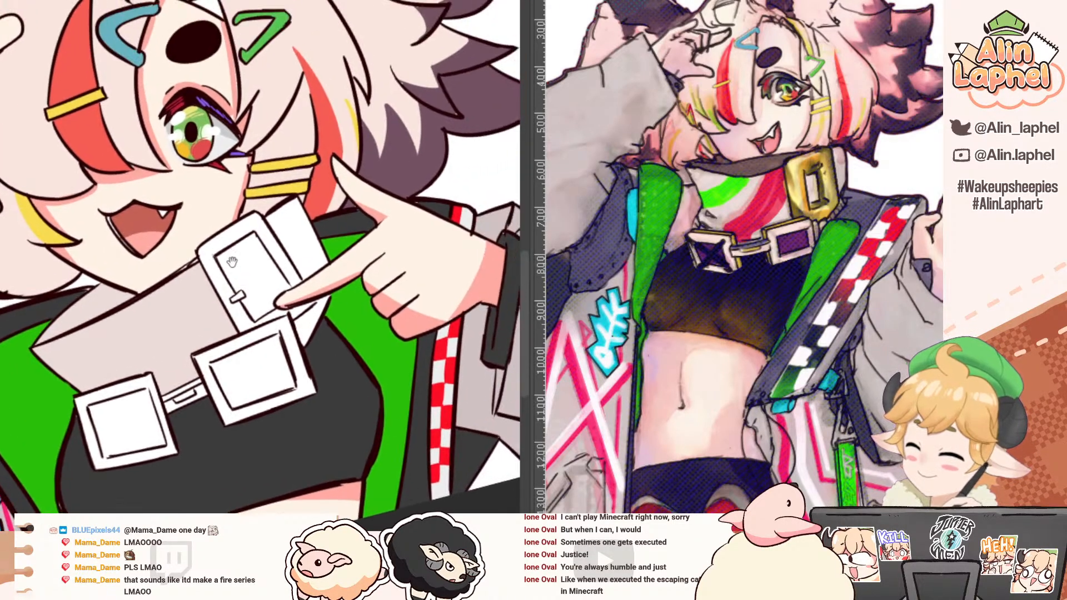
click(295, 228)
click(261, 266)
click(310, 320)
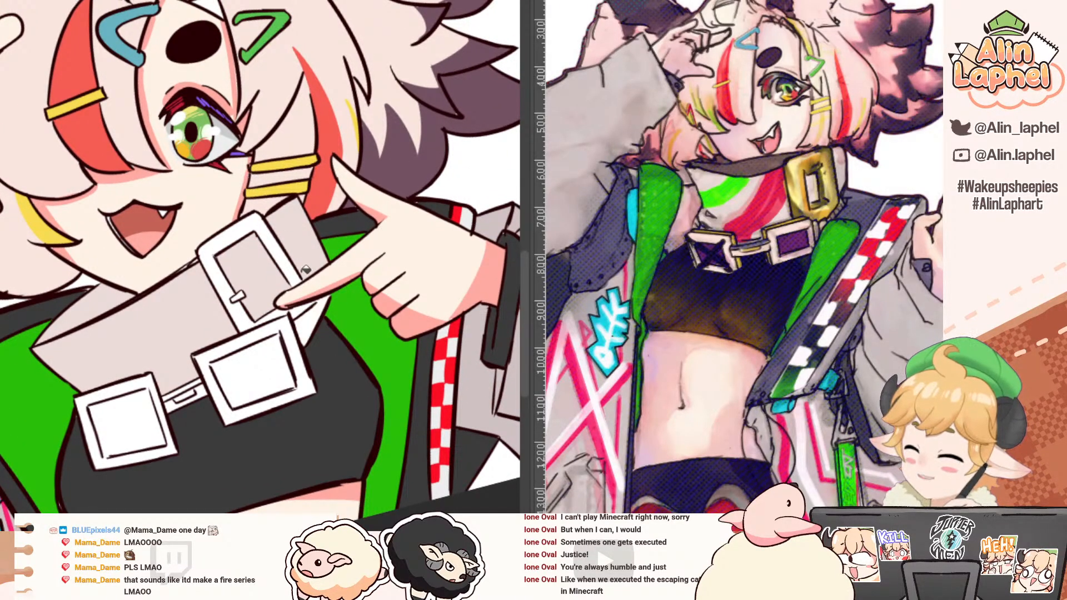
Step: Erase the strap corner's outline beneath the pointing finger and extend the crop top's edge line up to the hand
scroll(315, 305, up, 2)
mouse_move(314, 304)
mouse_down()
mouse_move(309, 318)
mouse_move(351, 330)
mouse_move(349, 300)
mouse_move(342, 355)
mouse_move(347, 321)
mouse_up()
key(b)
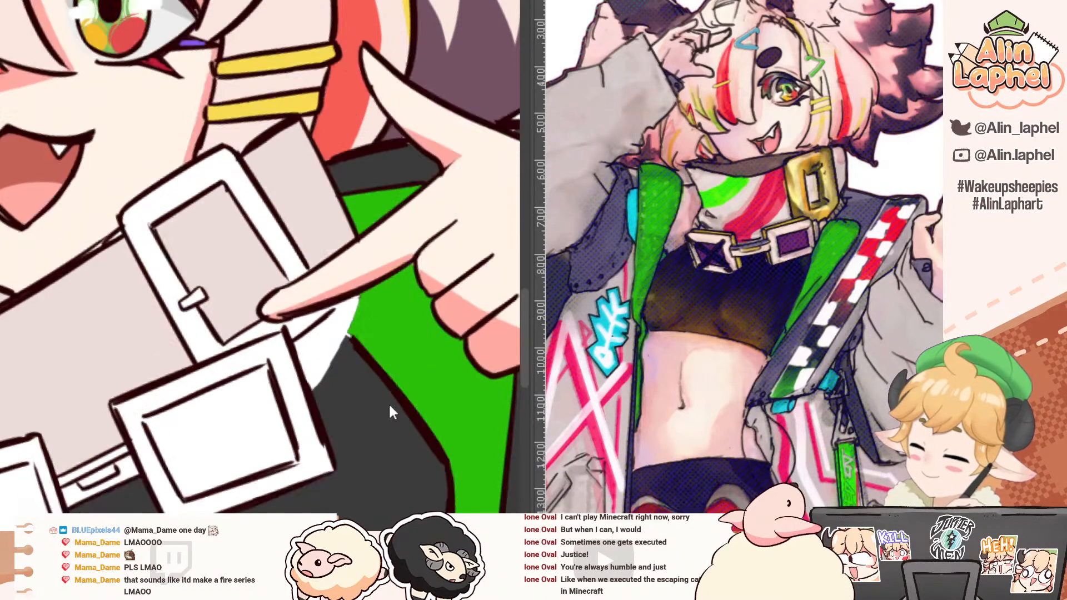
alt+click(397, 393)
mouse_move(397, 384)
mouse_down()
mouse_move(261, 178)
mouse_move(263, 156)
mouse_up()
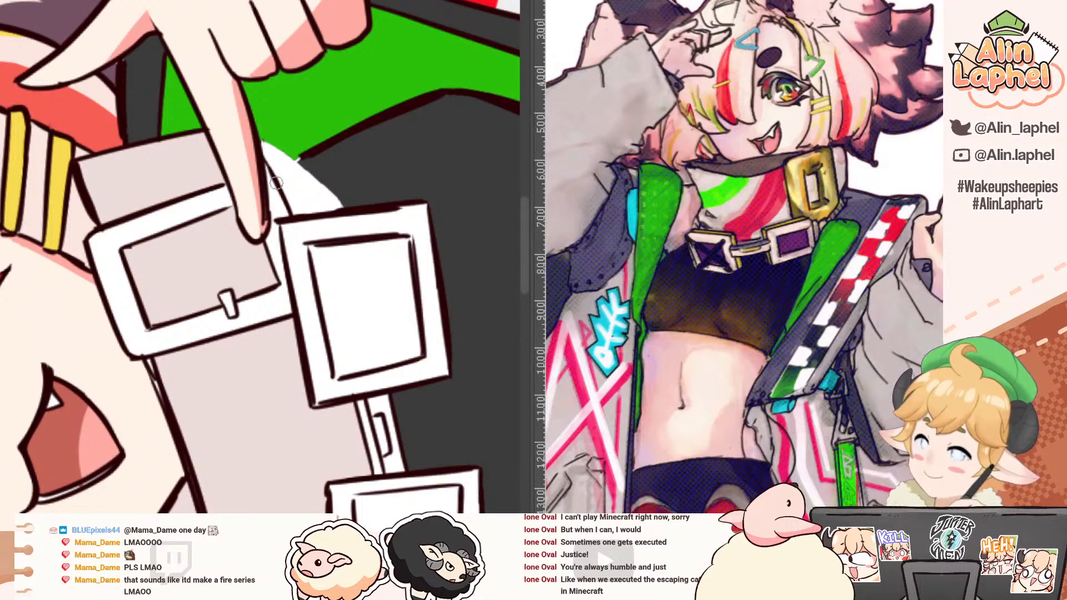
mouse_move(198, 101)
mouse_down()
mouse_move(369, 183)
mouse_move(331, 263)
mouse_up()
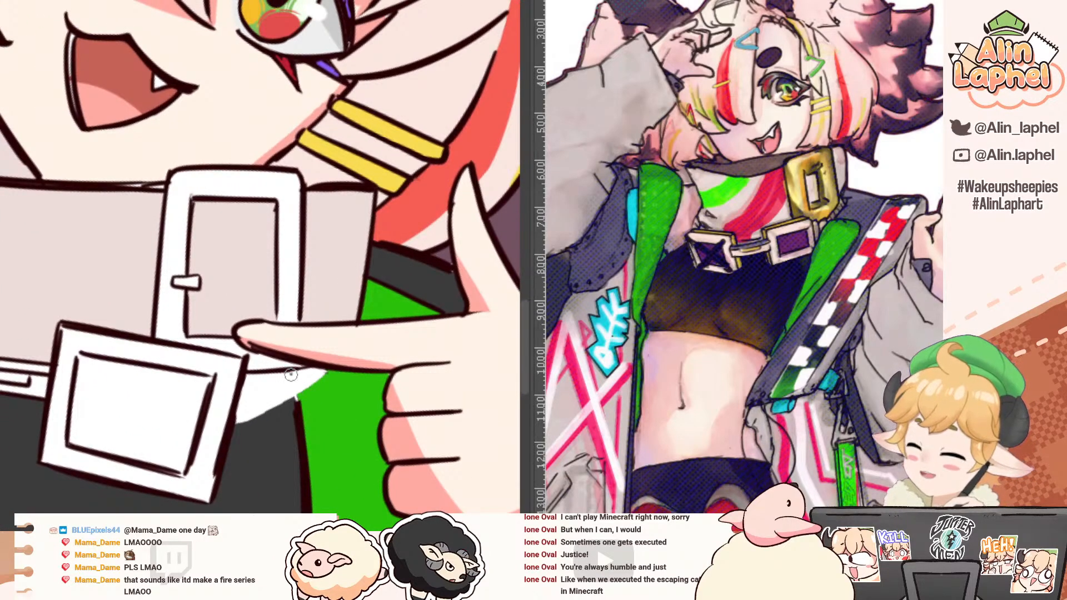
drag(162, 258, 126, 351)
drag(183, 290, 151, 321)
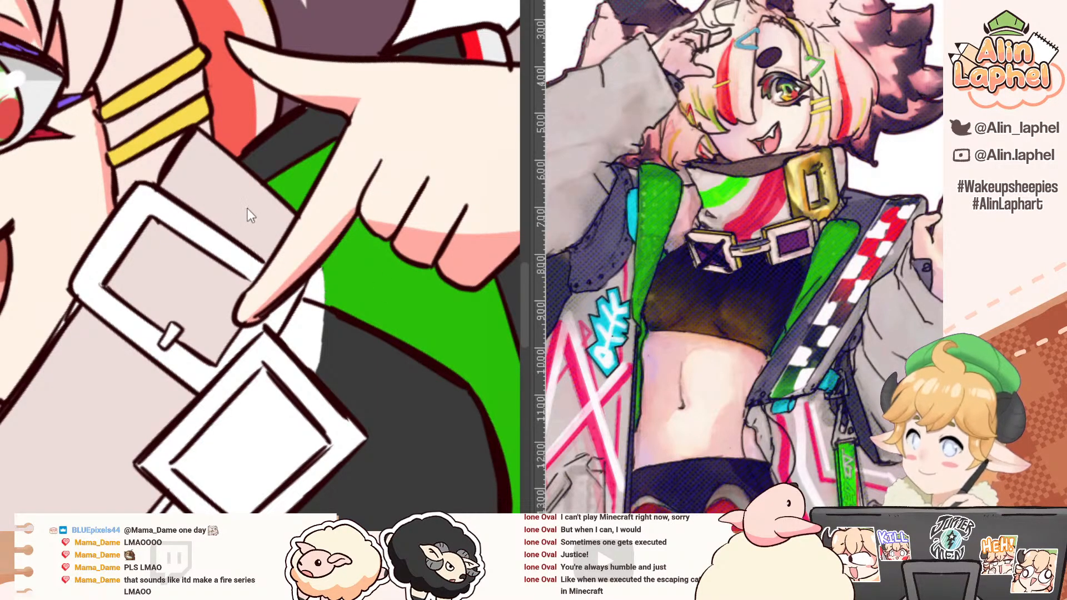
key(ctrl+z)
key(ctrl+z)
key(ctrl+y)
key(ctrl+y)
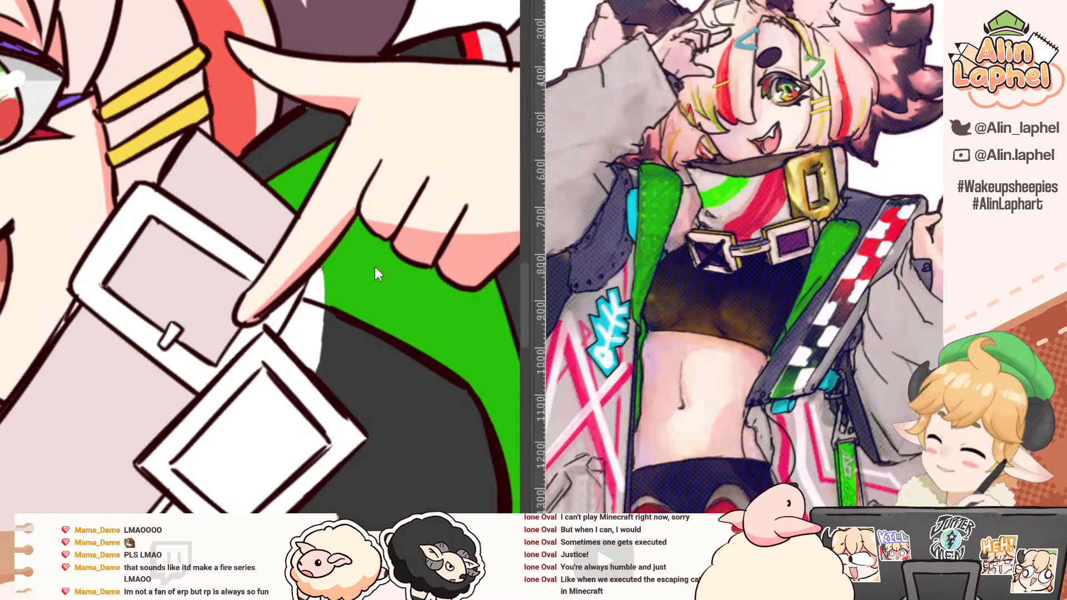
Step: Fill the white gap beneath the fingertip with green on the lining side and dark grey on the crop top side
ctrl+shift+click(346, 308)
key(g)
click(322, 285)
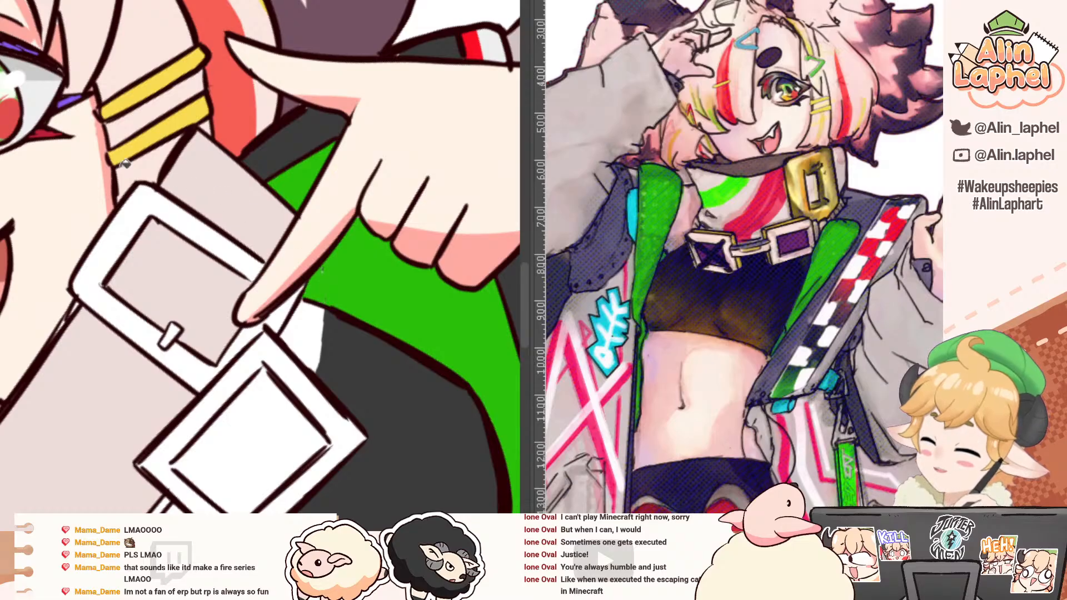
alt+click(340, 340)
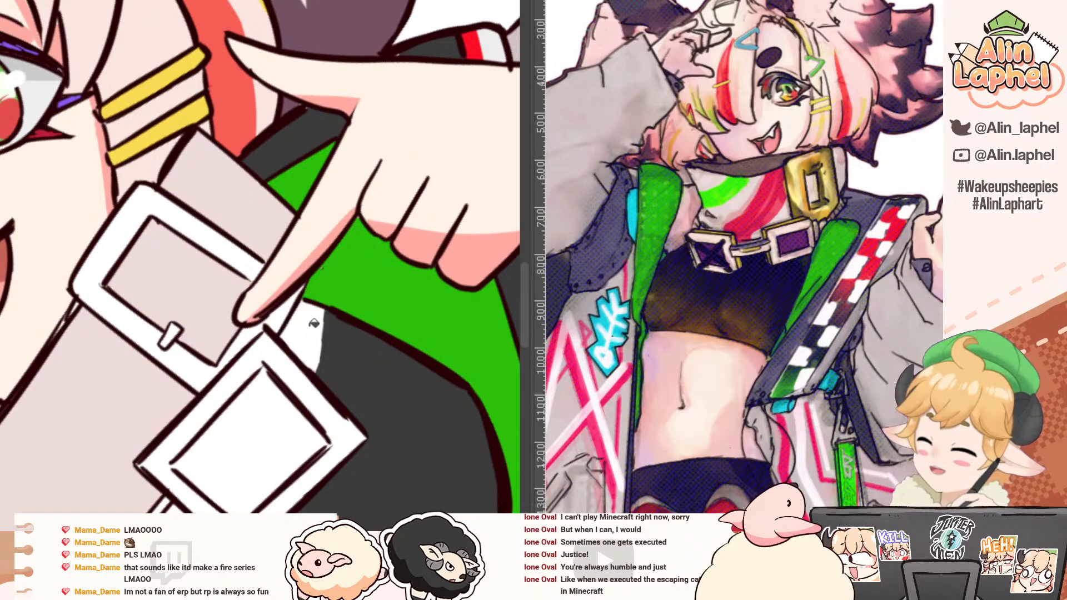
click(312, 323)
drag(241, 296, 214, 259)
alt+click(225, 260)
drag(225, 208, 276, 242)
drag(277, 241, 248, 242)
drag(337, 297, 362, 326)
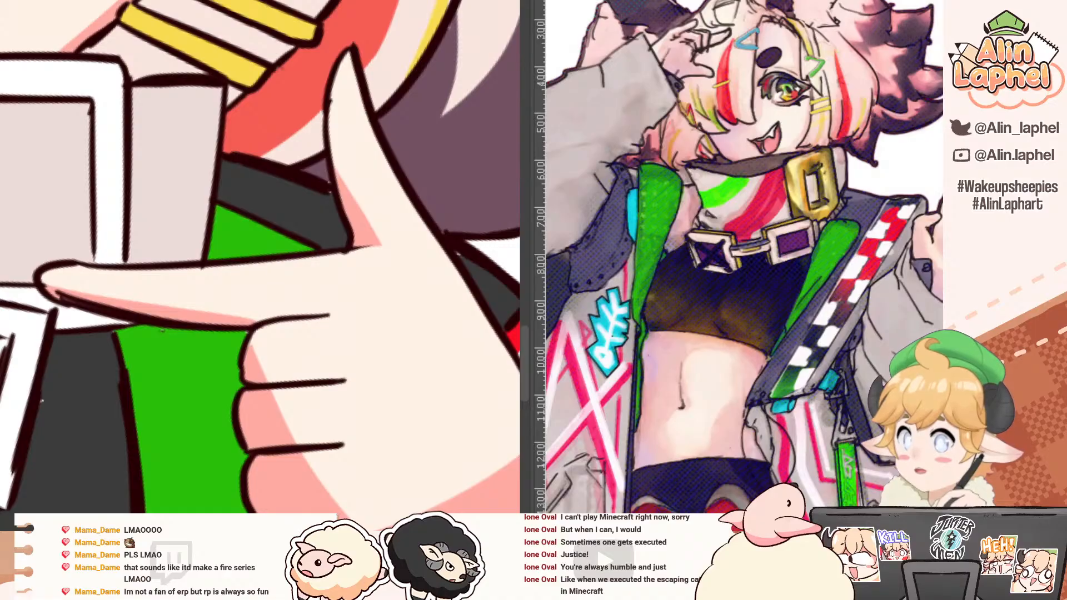
drag(137, 224, 132, 256)
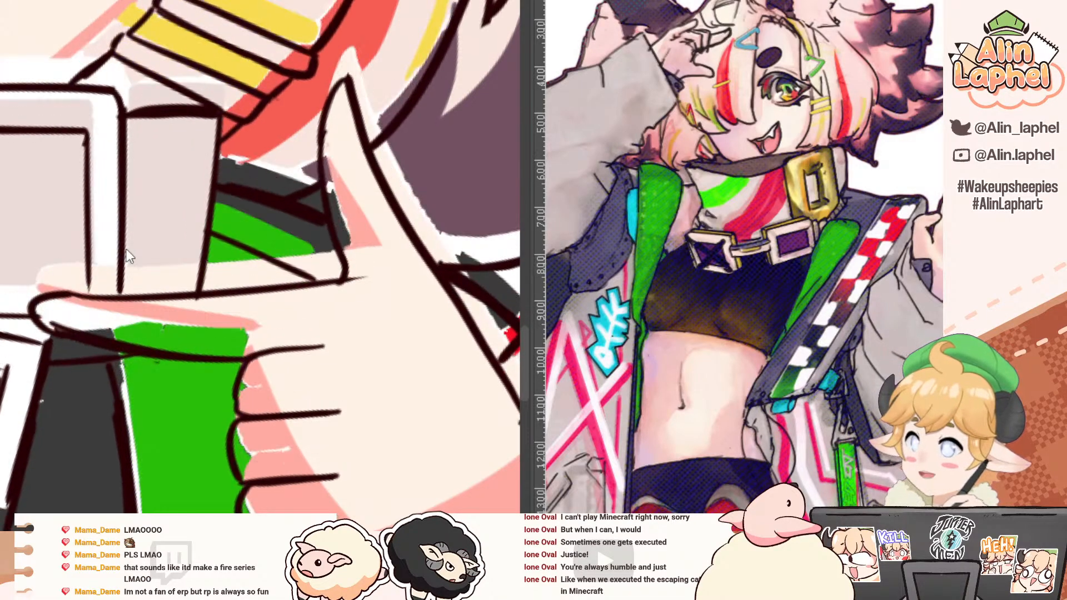
key(ctrl+z)
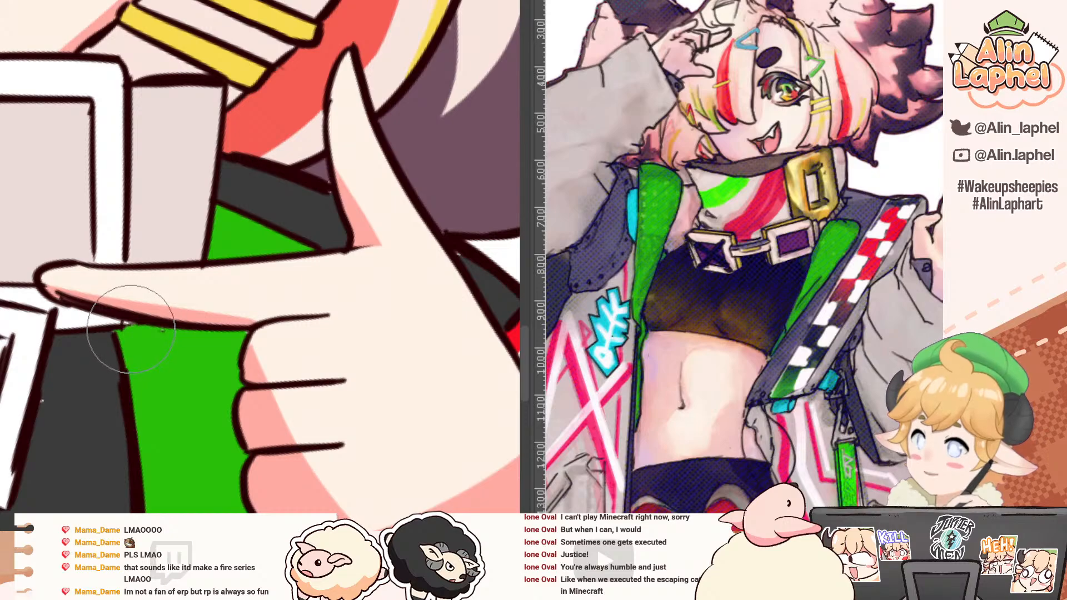
key(r)
mouse_move(128, 328)
mouse_down()
mouse_move(95, 223)
mouse_move(103, 173)
mouse_up()
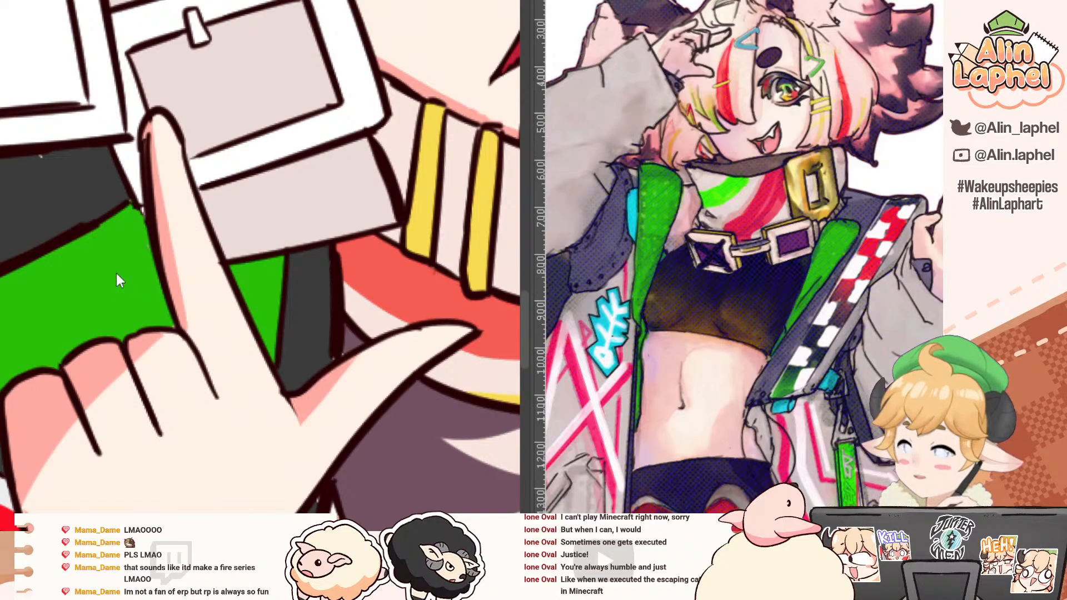
alt+click(118, 195)
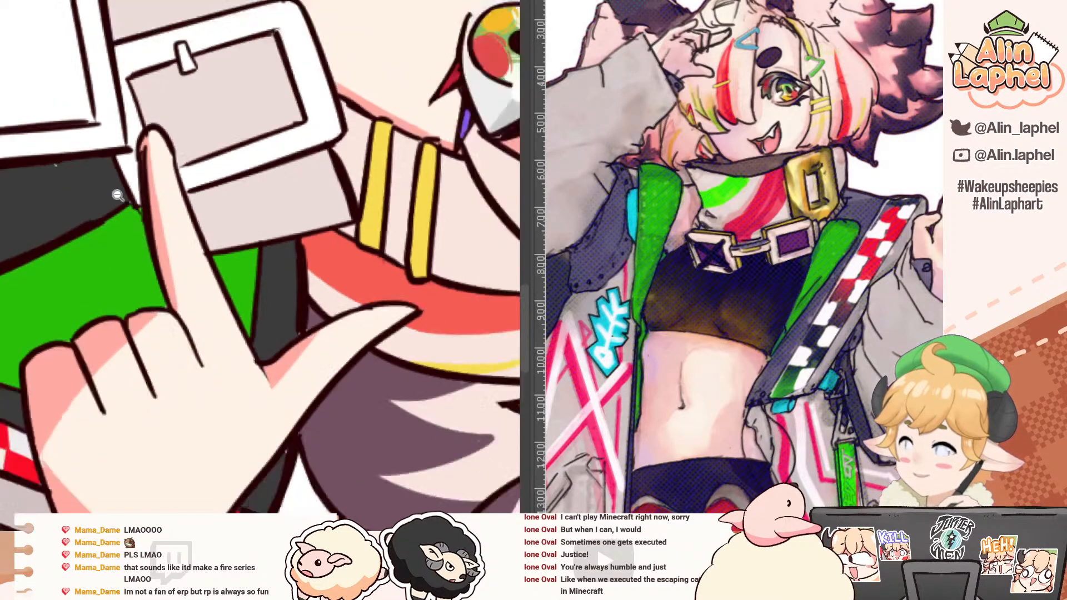
Step: Fill the large neck buckle's frame and prong with gold
alt+click(119, 200)
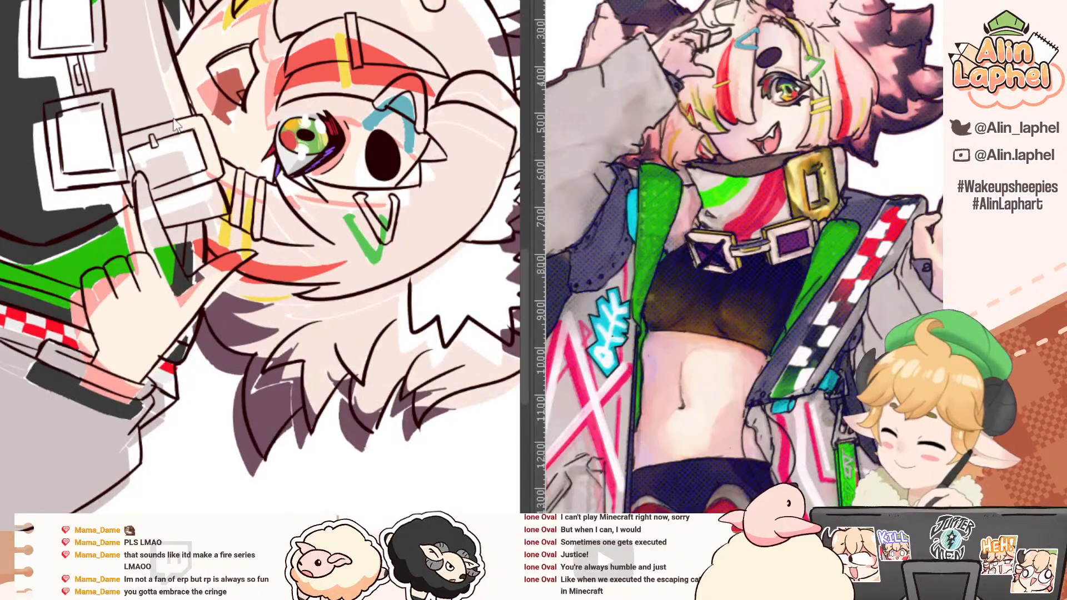
key(minus)
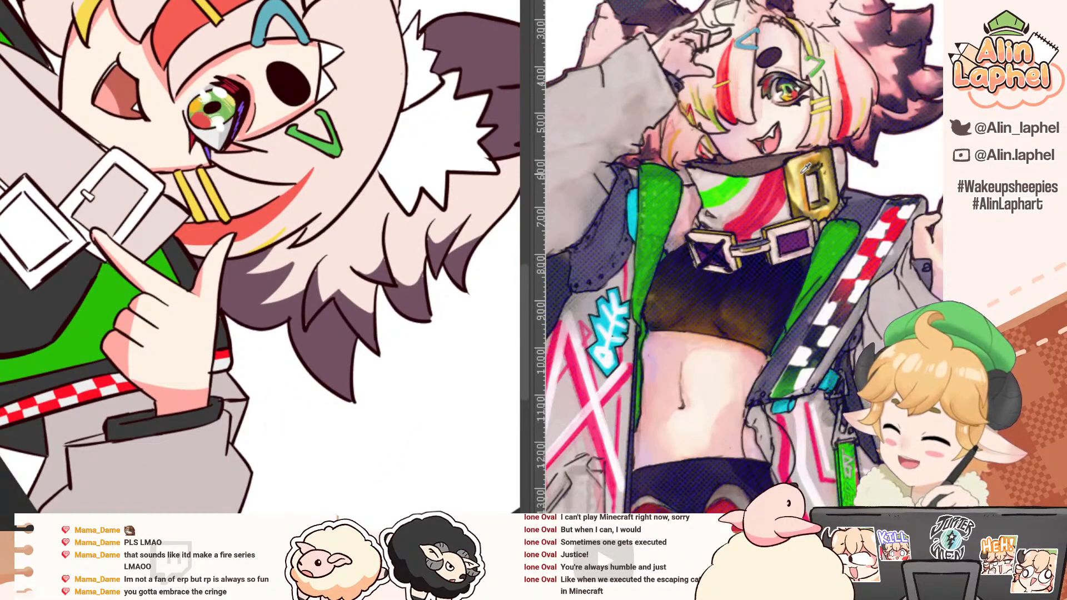
click(115, 167)
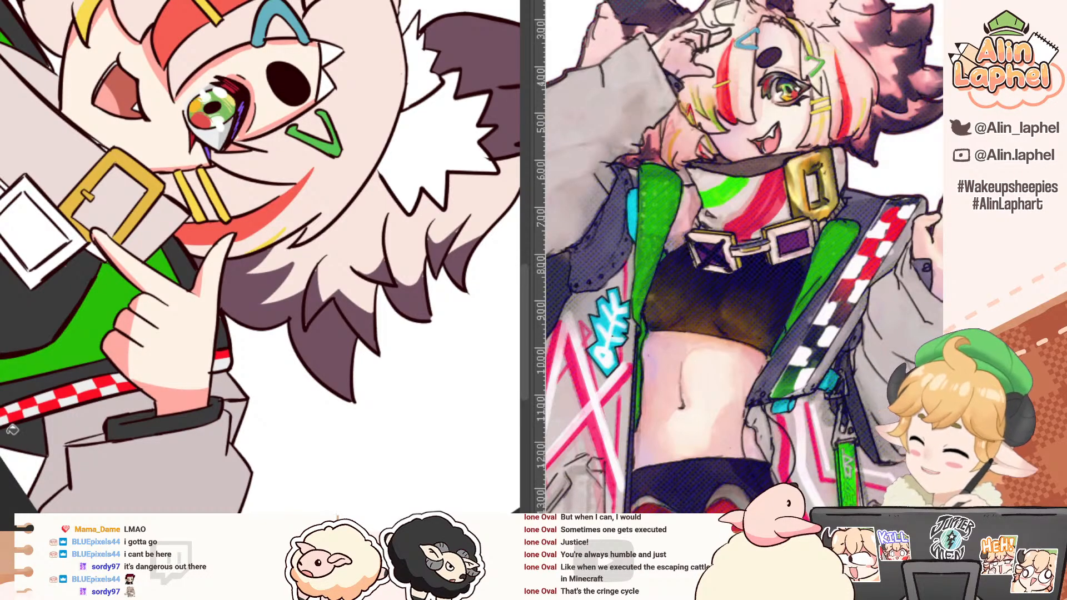
Step: Select the belly skin beneath the crop top, brush a soft pink blush onto it, and deselect
drag(1, 447, 219, 440)
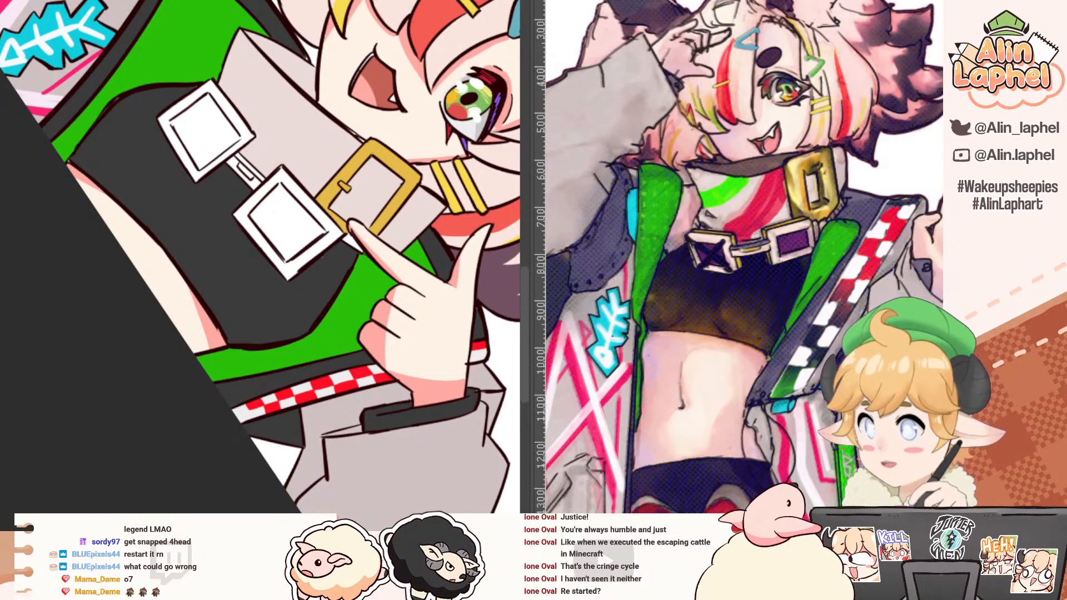
drag(45, 147, 32, 351)
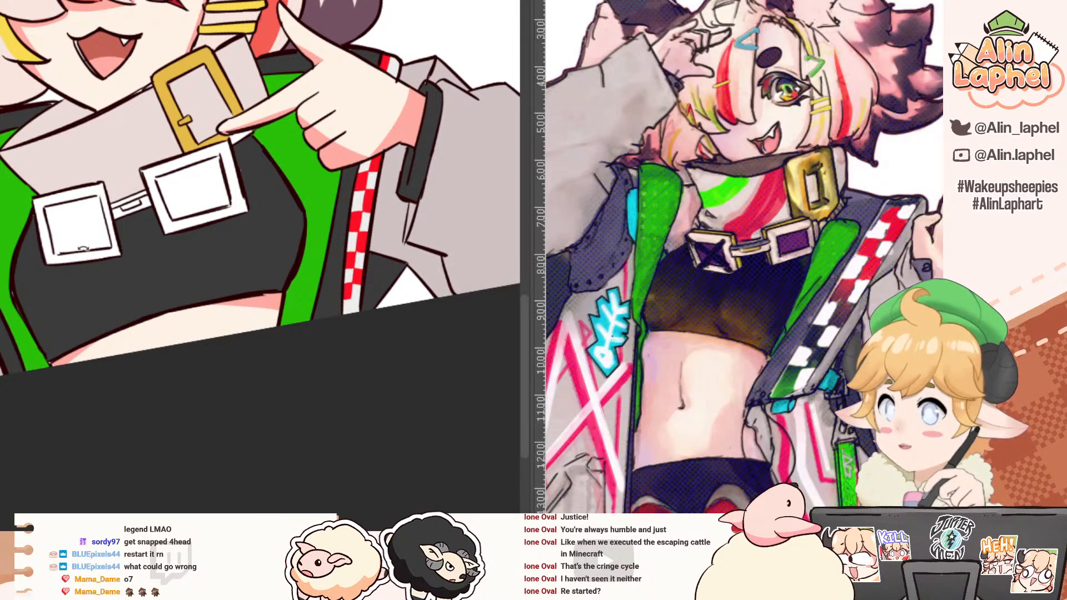
drag(87, 291, 120, 391)
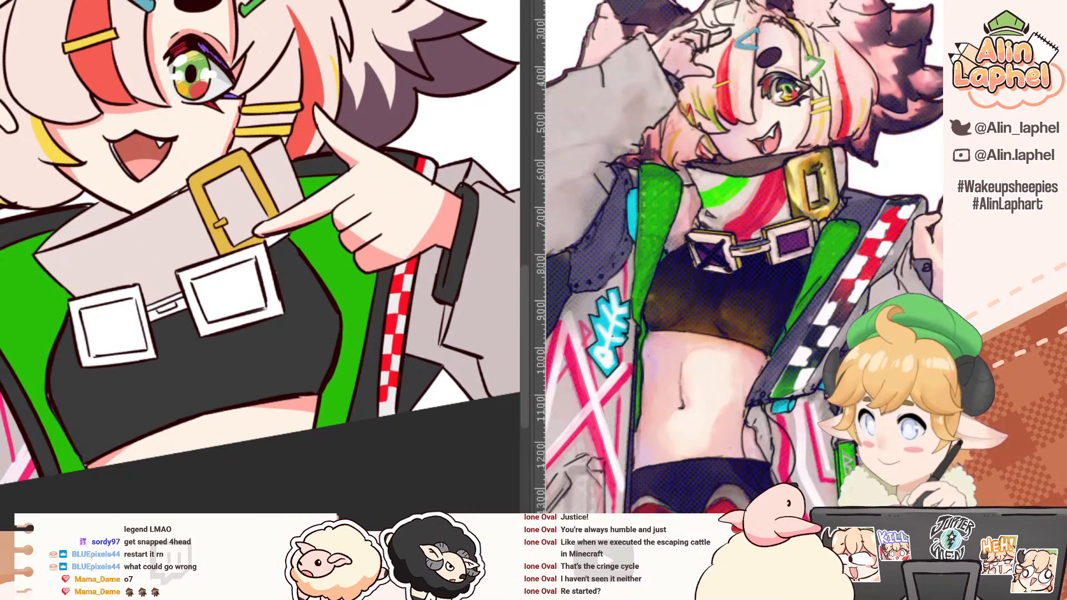
click(201, 434)
key(b)
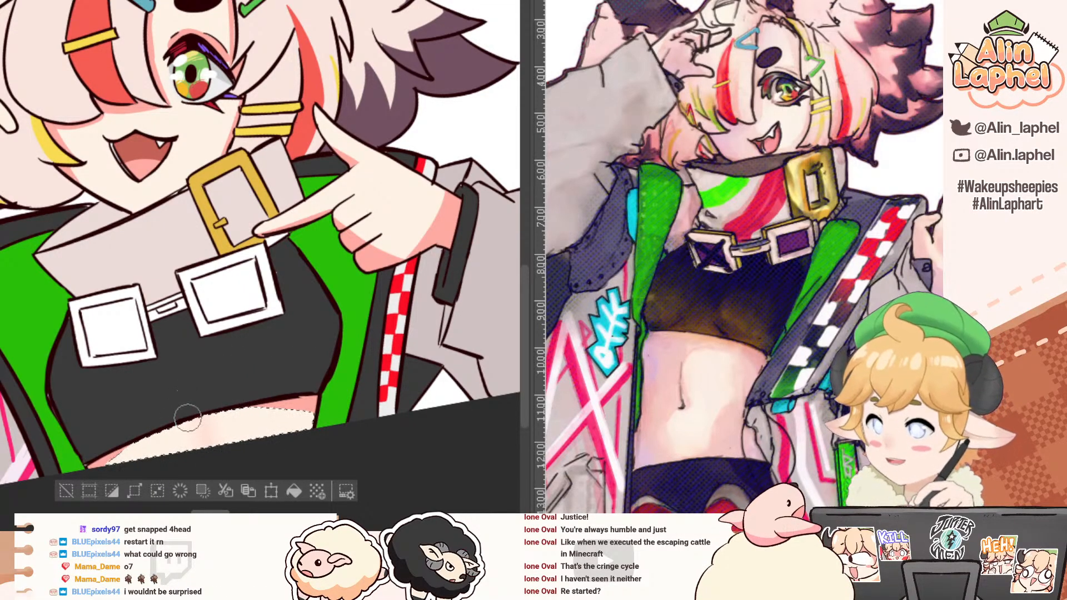
scroll(150, 385, down, 3)
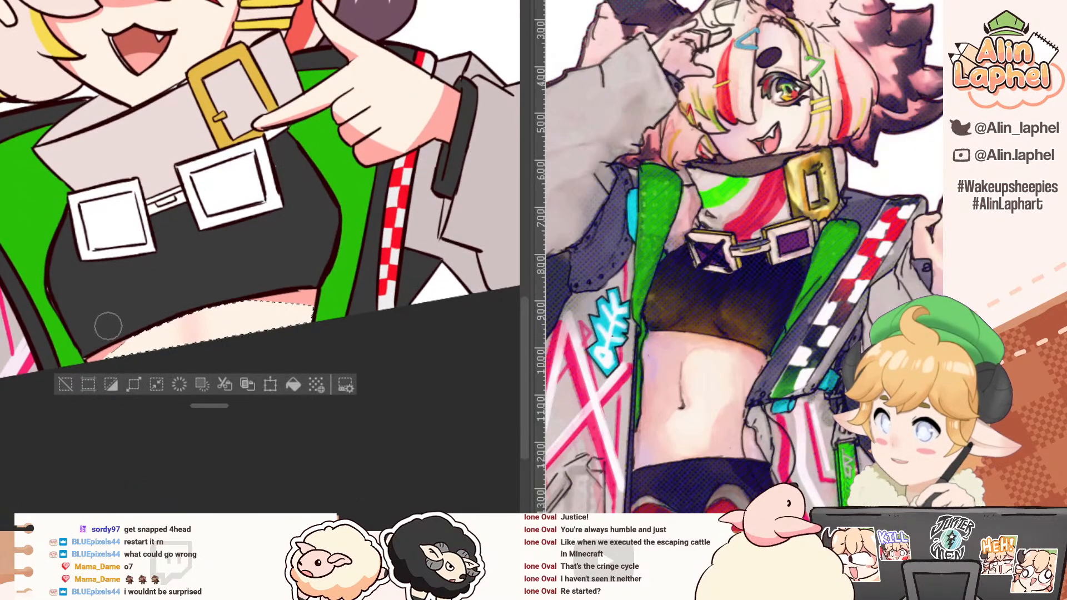
key(bracketright)
key(bracketright)
key(bracketright)
key(bracketright)
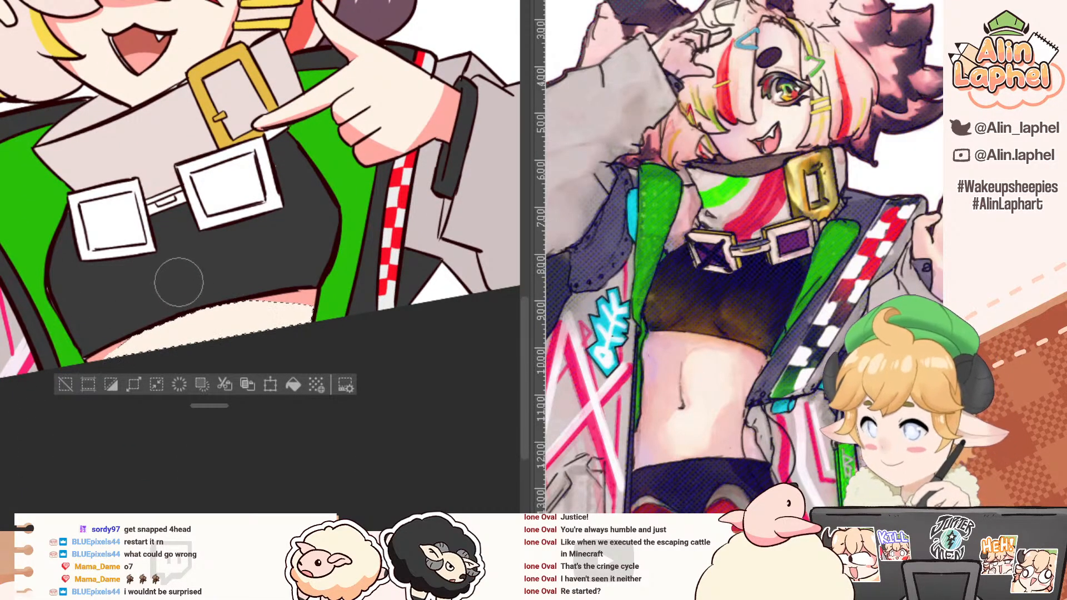
click(66, 383)
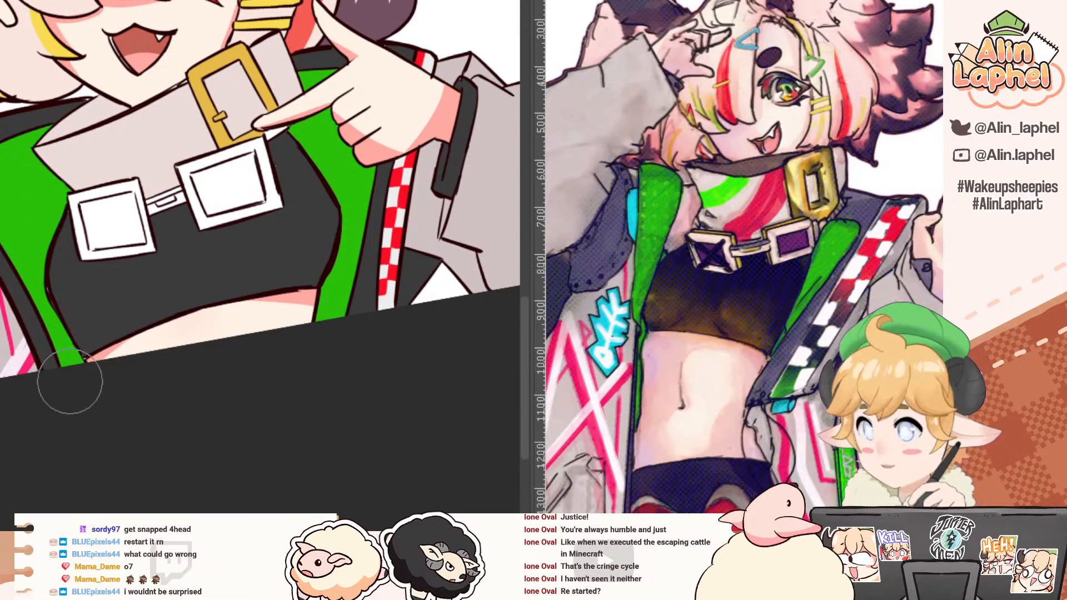
Step: Fill the large buckle's white corner beneath the fingertip with its gold and undo the gold fill in the buckle's opening
scroll(159, 212, up, 2)
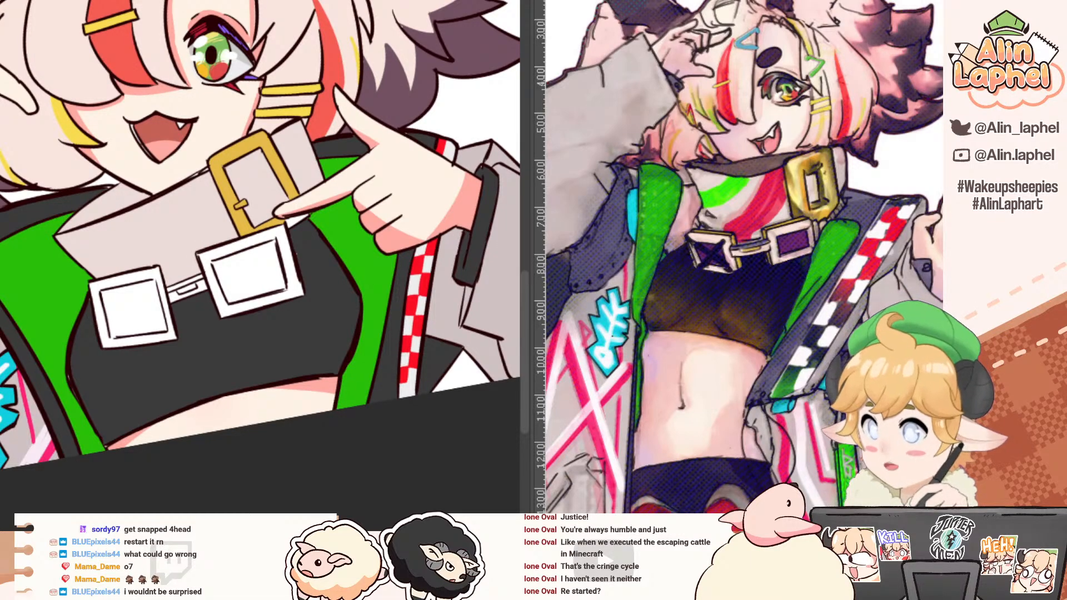
scroll(227, 222, up, 4)
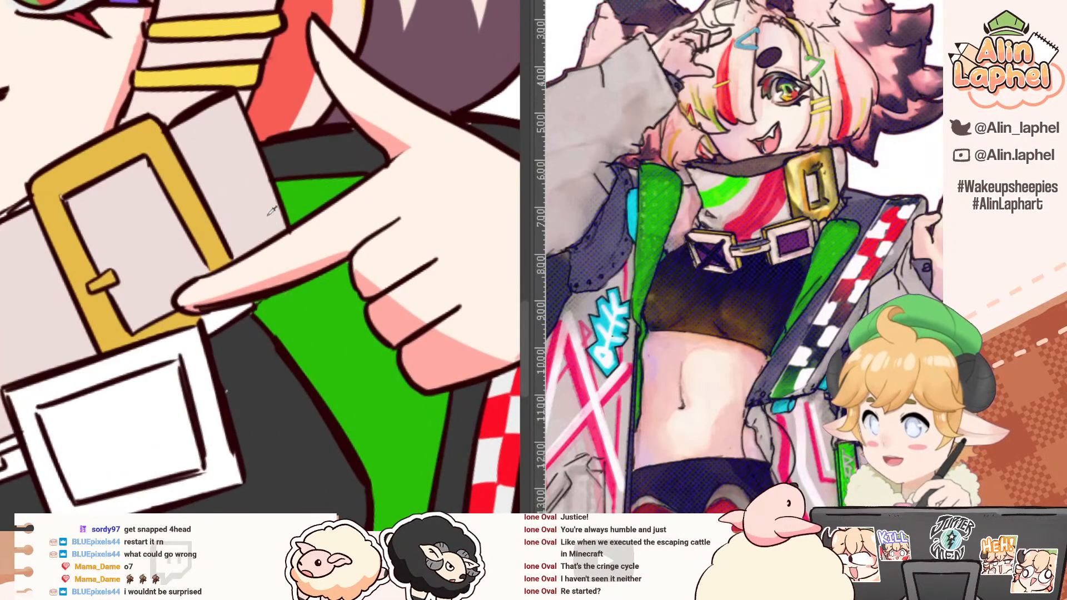
alt+click(219, 235)
click(97, 233)
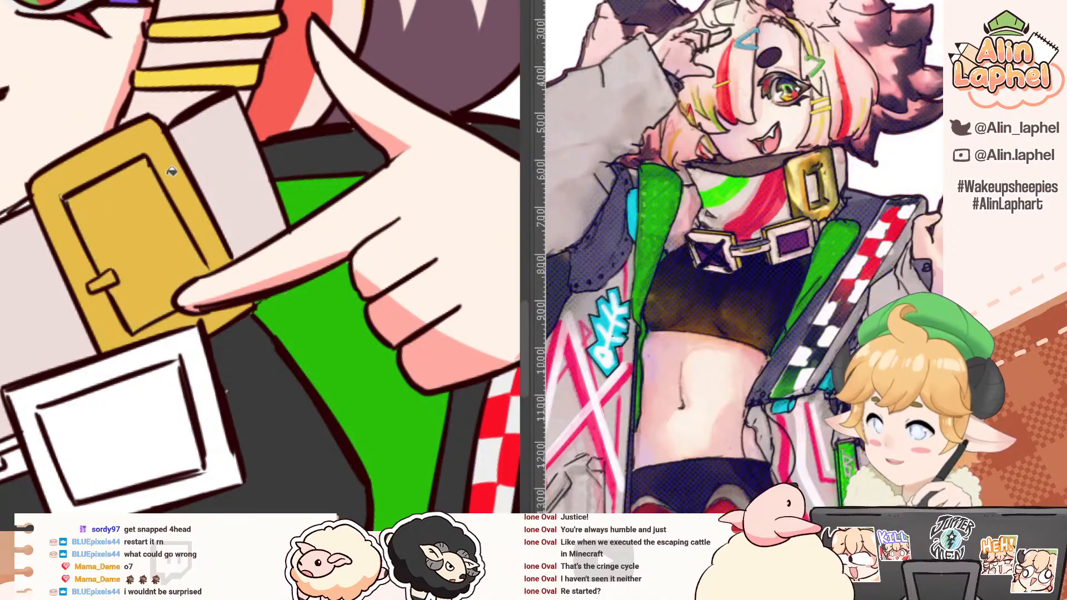
key(ctrl+z)
Step: Paint a bright green stripe down the pale collar using the green picked from the reference drawing
drag(35, 217, 327, 270)
alt+click(720, 191)
mouse_move(101, 225)
mouse_down()
mouse_move(75, 292)
mouse_move(123, 318)
mouse_move(131, 414)
mouse_move(114, 309)
mouse_move(133, 422)
mouse_move(93, 314)
mouse_move(111, 445)
mouse_up()
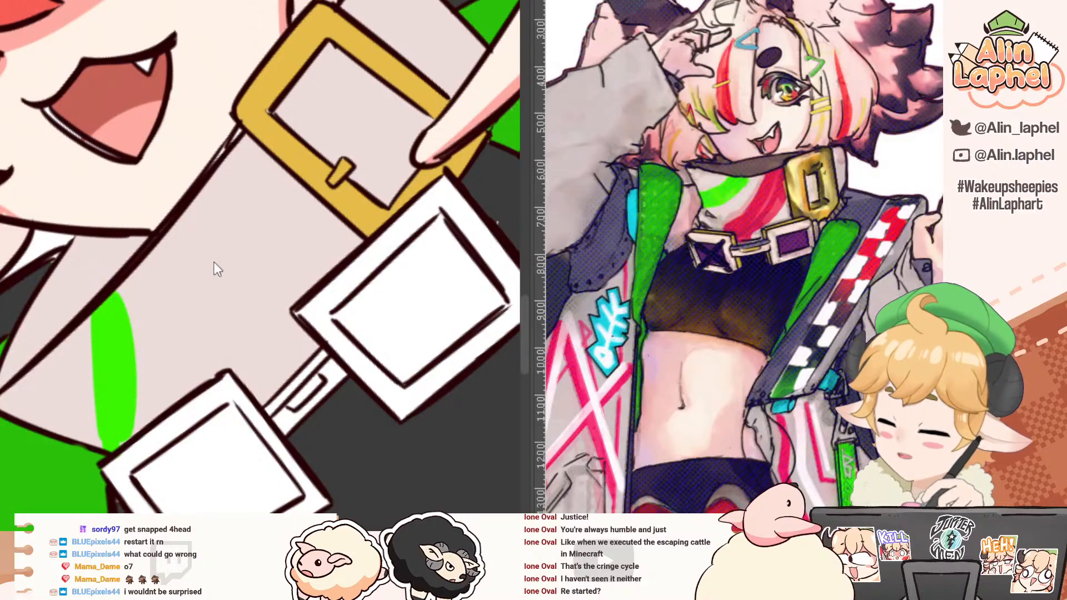
Step: Paint a wide crimson stripe on the collar between the green stripe and the gold buckle, and smooth its edge
mouse_move(192, 201)
mouse_down()
mouse_move(202, 373)
mouse_move(207, 316)
mouse_move(207, 364)
mouse_up()
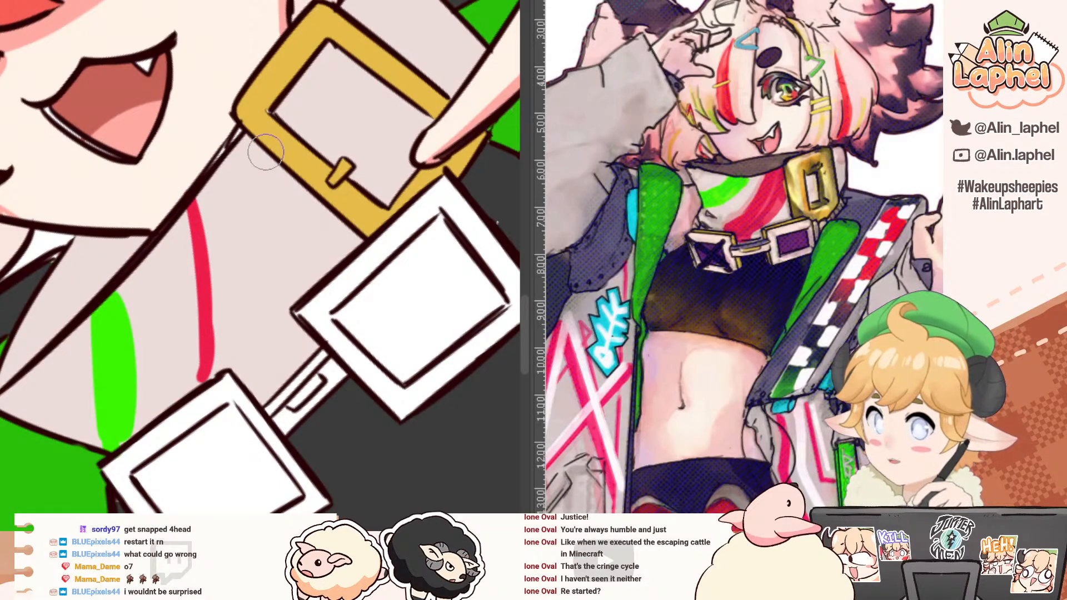
drag(264, 152, 296, 292)
key(ctrl+z)
drag(250, 132, 304, 299)
key(g)
click(275, 267)
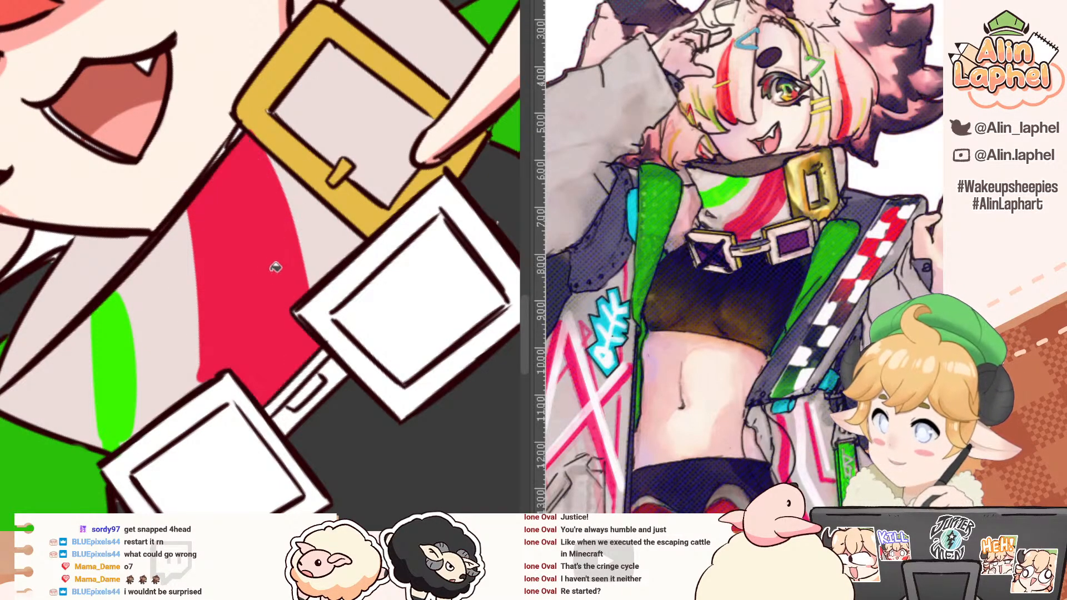
key(b)
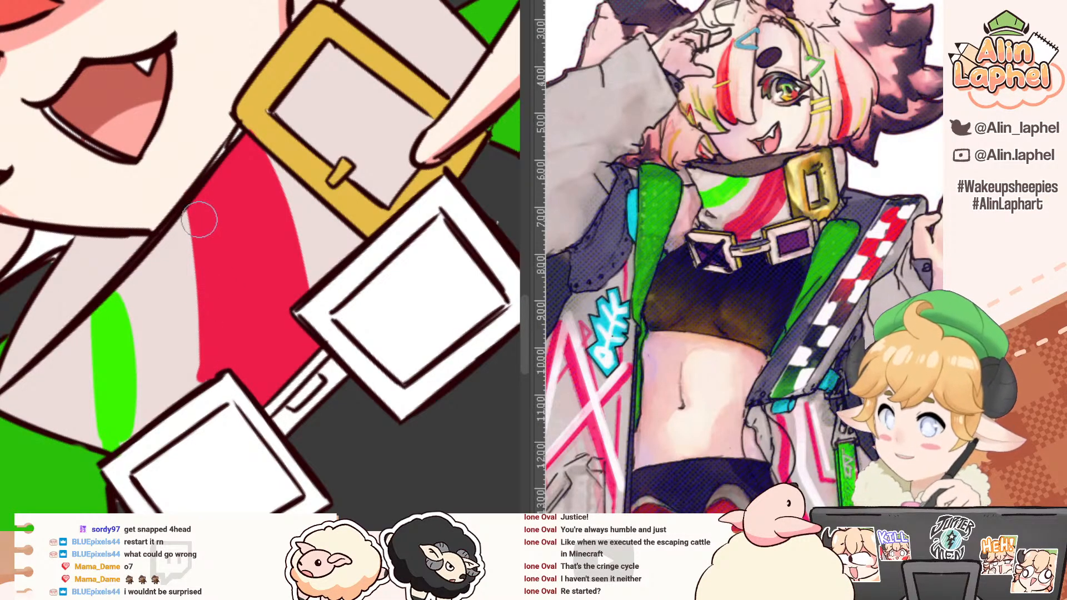
drag(186, 195, 199, 390)
drag(203, 329, 200, 387)
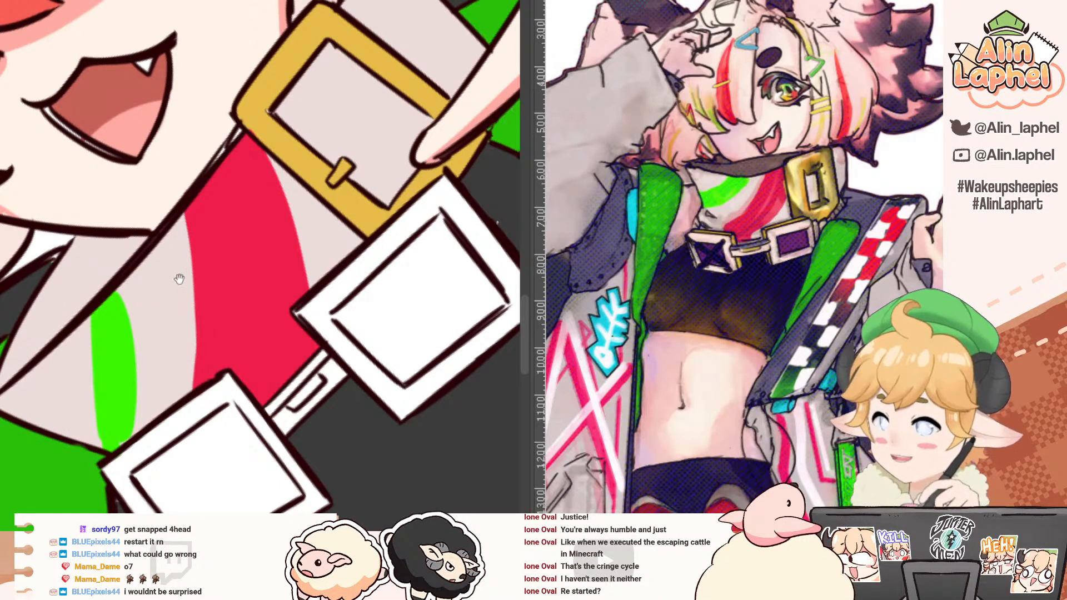
Step: Fill the small pointed hair tufts above the forehead with the pale pink hair colour
drag(181, 273, 159, 219)
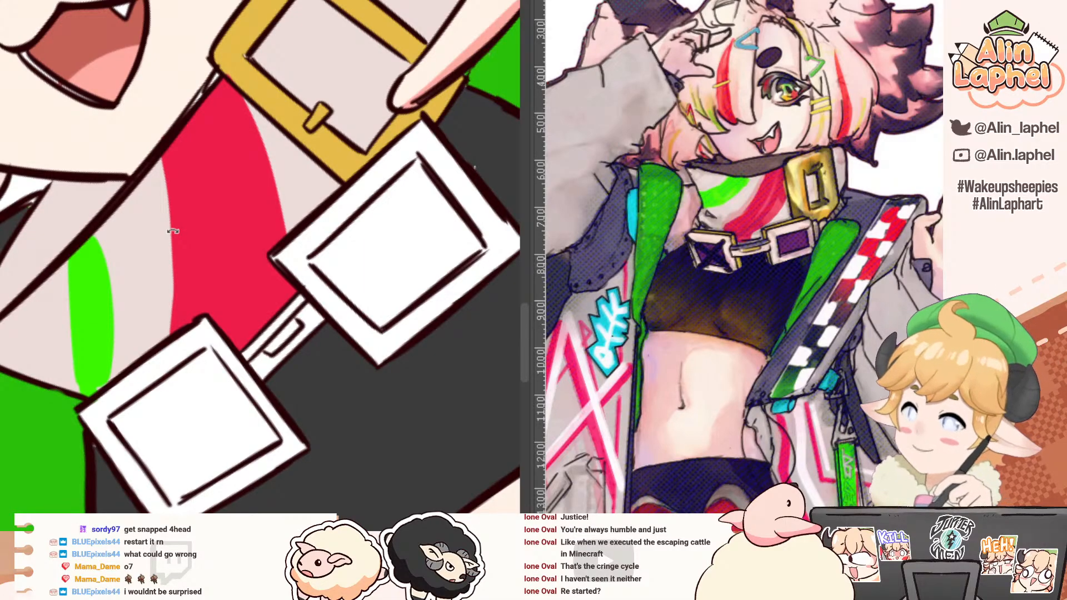
drag(161, 225, 221, 181)
scroll(221, 181, down, 6)
drag(116, 131, 245, 244)
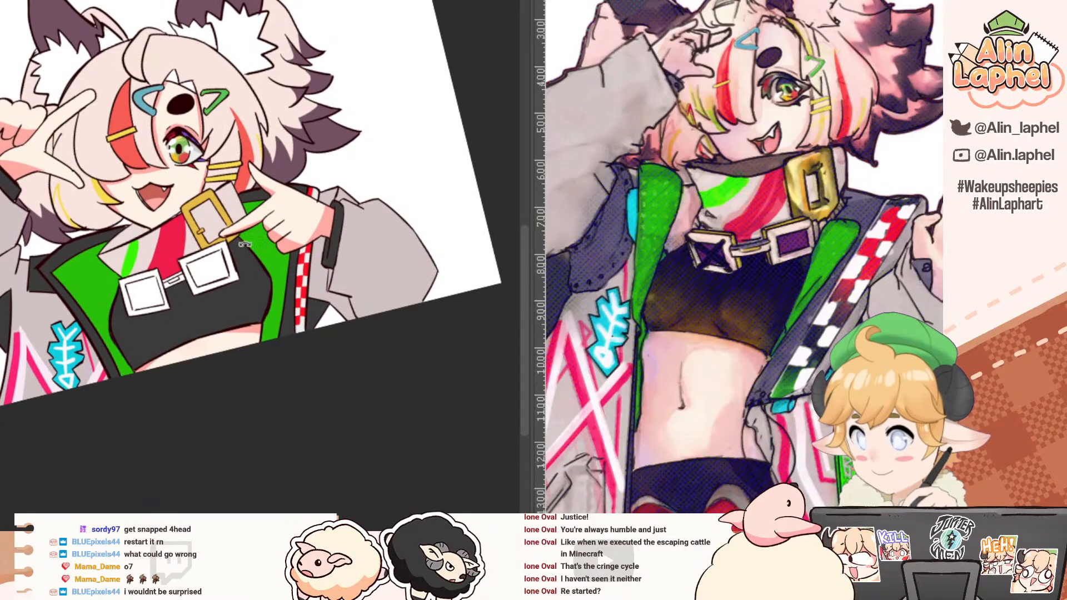
scroll(717, 362, down, 5)
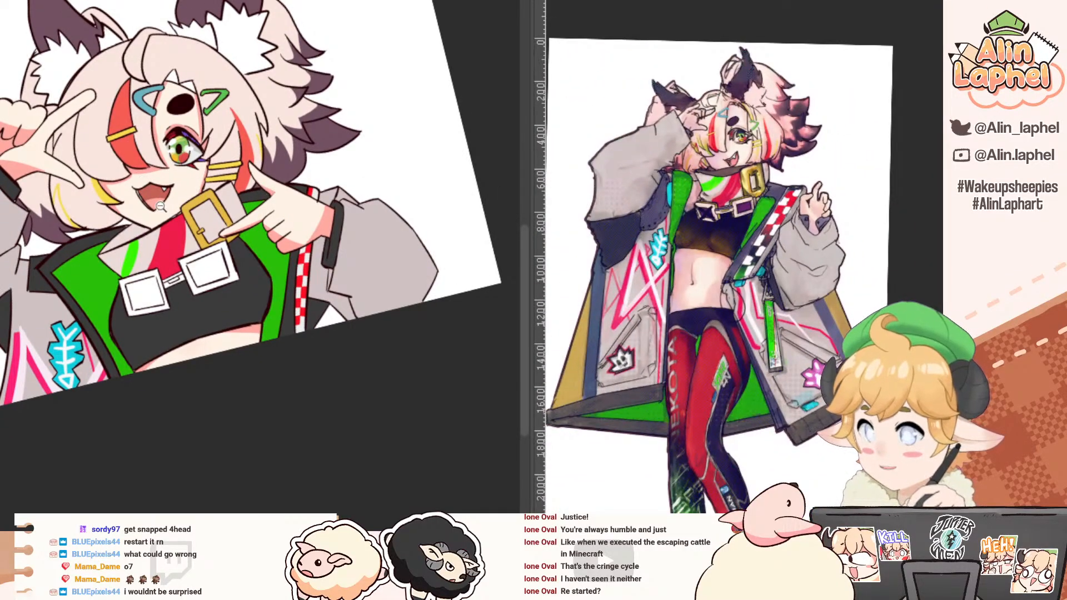
scroll(161, 207, up, 4)
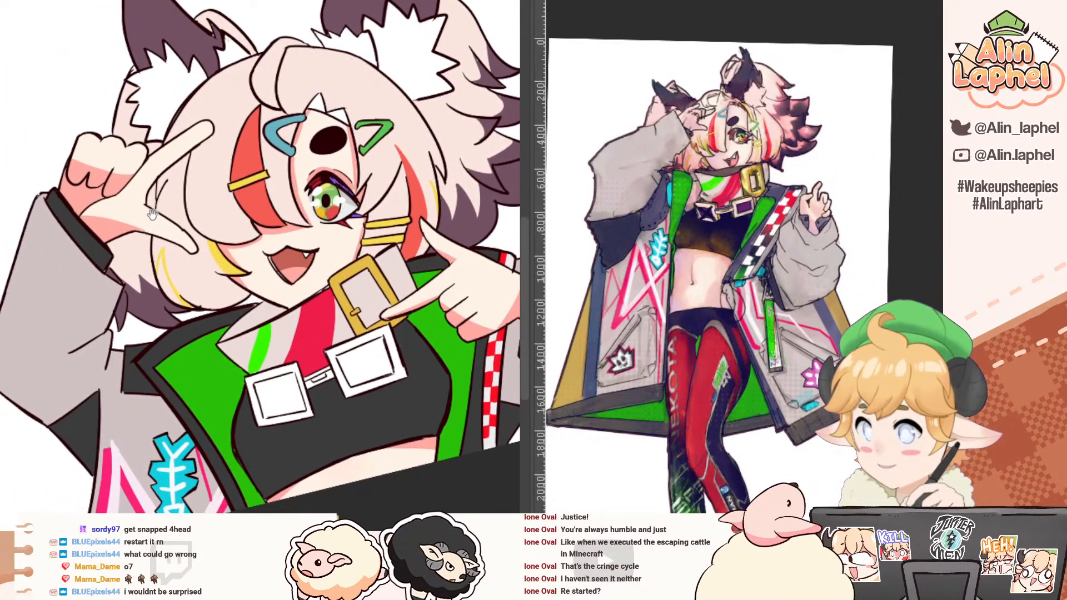
scroll(153, 214, up, 2)
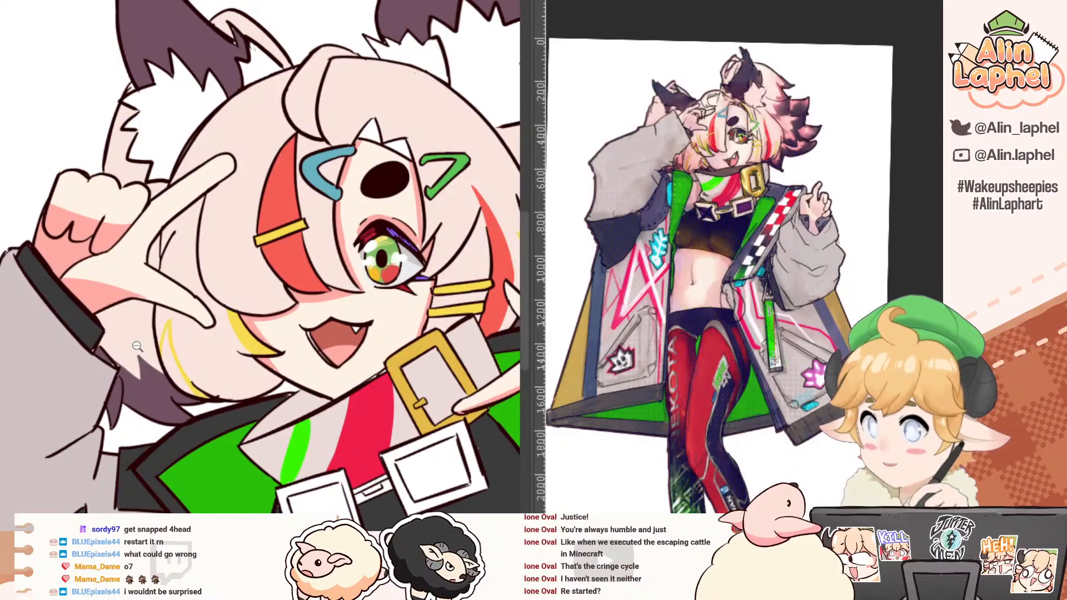
scroll(369, 156, up, 3)
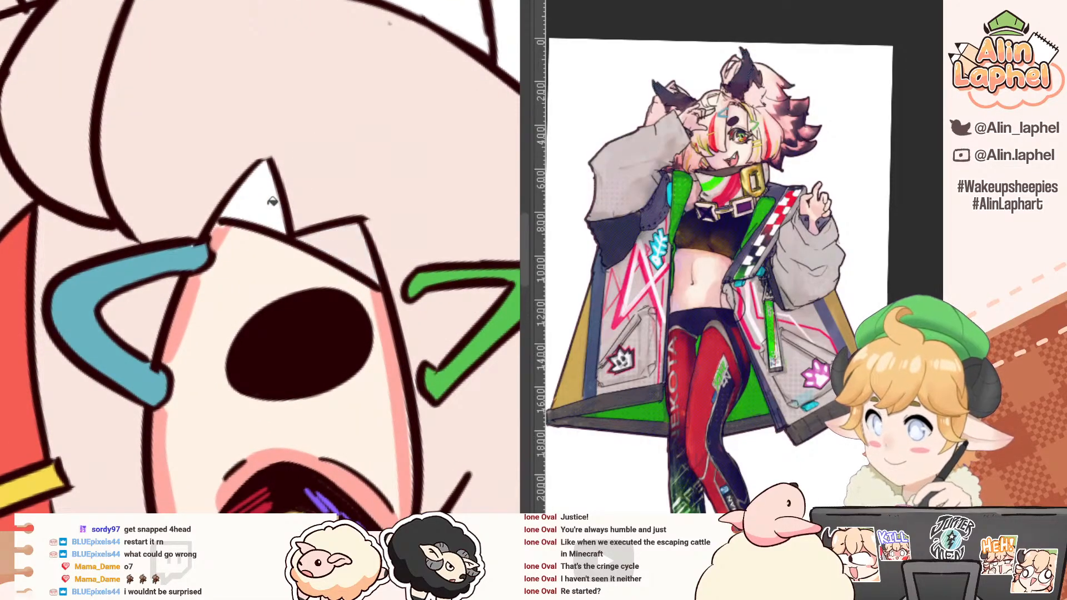
scroll(272, 201, down, 4)
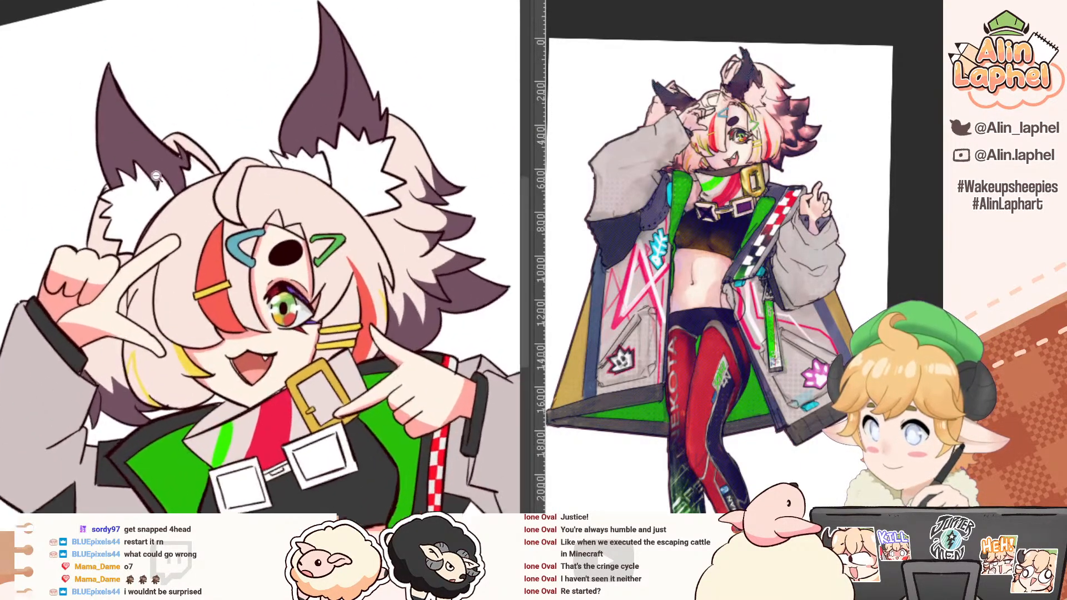
Step: Fill the white fluff of both ears and the remaining tufts beside them with the pale pink hair colour
scroll(157, 176, down, 1)
scroll(201, 163, up, 3)
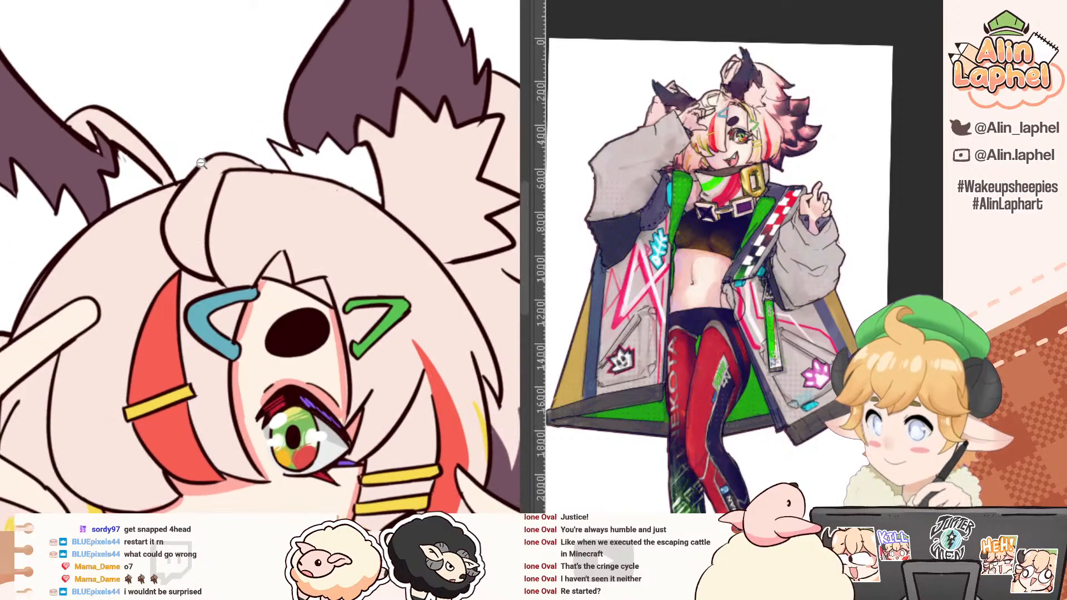
key(g)
click(311, 162)
drag(57, 177, 108, 160)
click(171, 150)
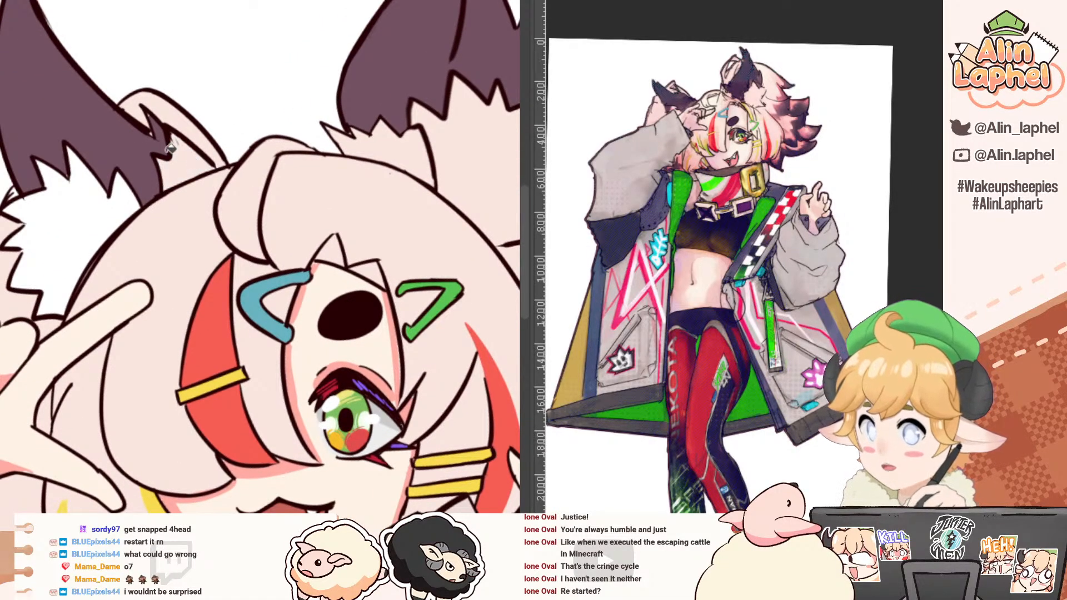
alt+click(147, 227)
click(78, 228)
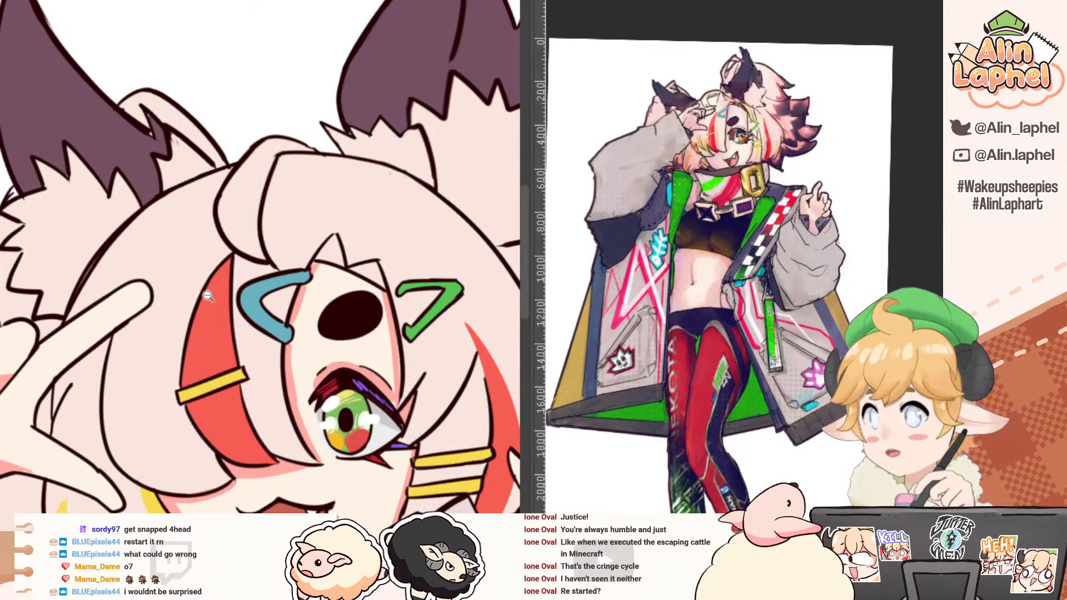
Step: Erase the outer and inner outlines along the square buckle's side farthest from the collar, next to the green stripe, and trim the leftover line end
drag(174, 322, 206, 352)
drag(208, 355, 145, 260)
drag(213, 325, 181, 295)
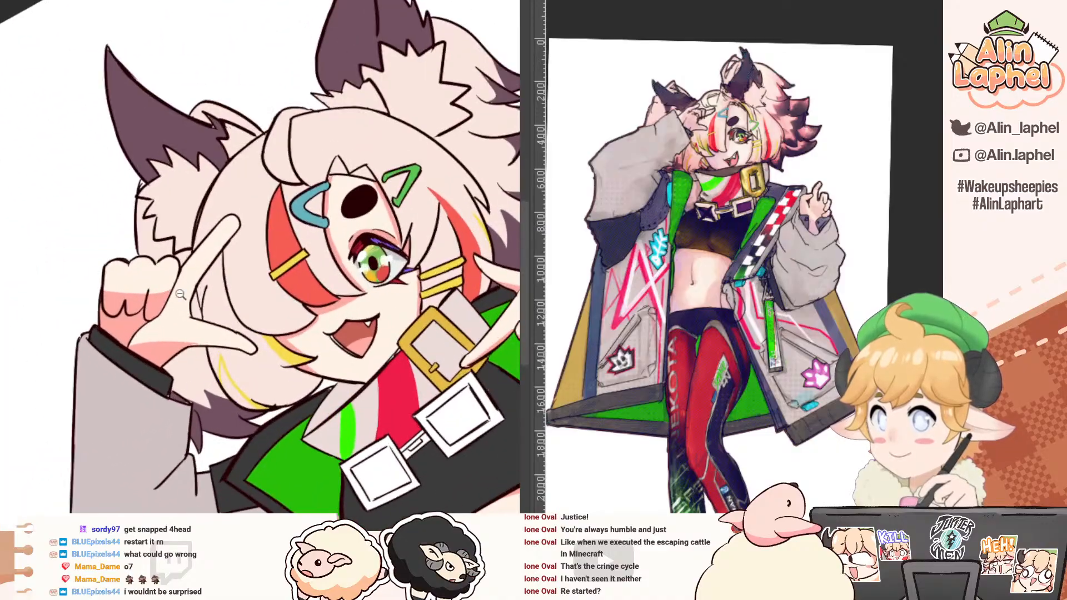
drag(193, 359, 365, 311)
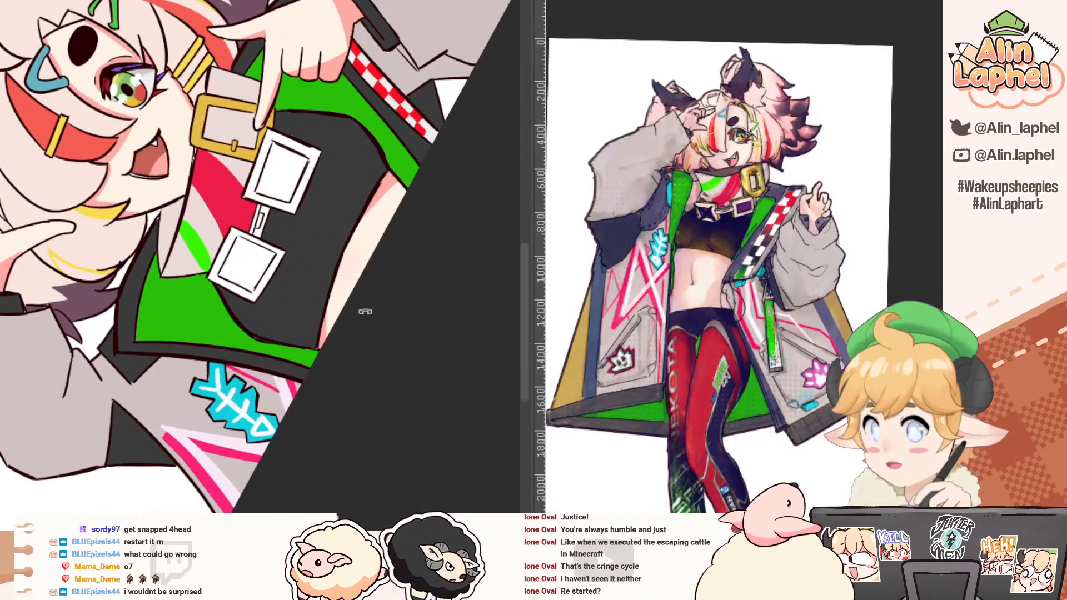
drag(235, 311, 269, 205)
drag(167, 344, 220, 322)
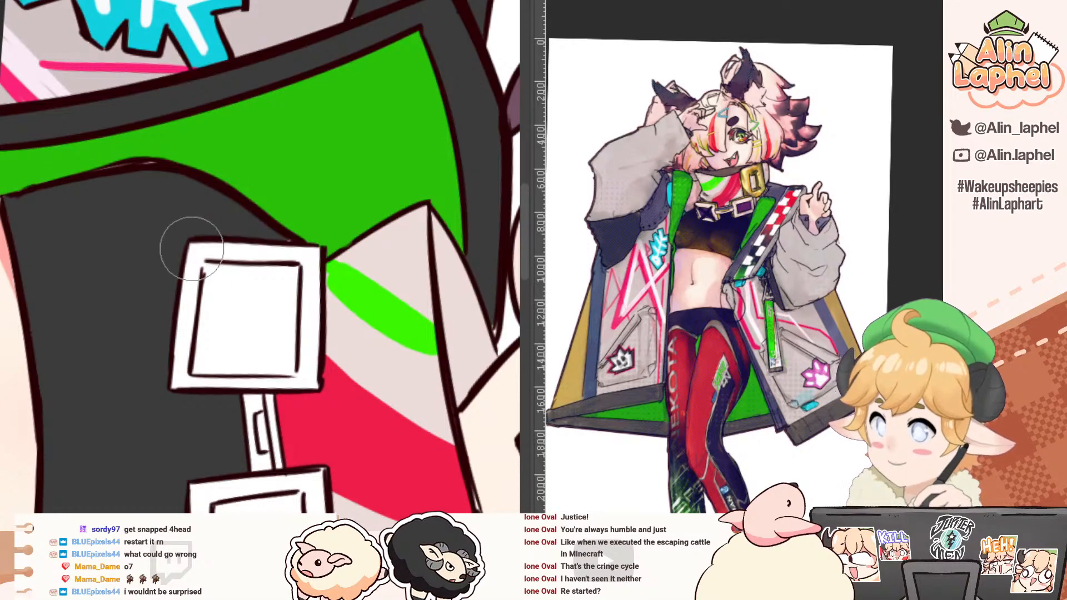
key(bracketright)
key(bracketright)
key(bracketright)
mouse_move(186, 242)
mouse_down()
mouse_move(191, 297)
mouse_move(194, 289)
mouse_up()
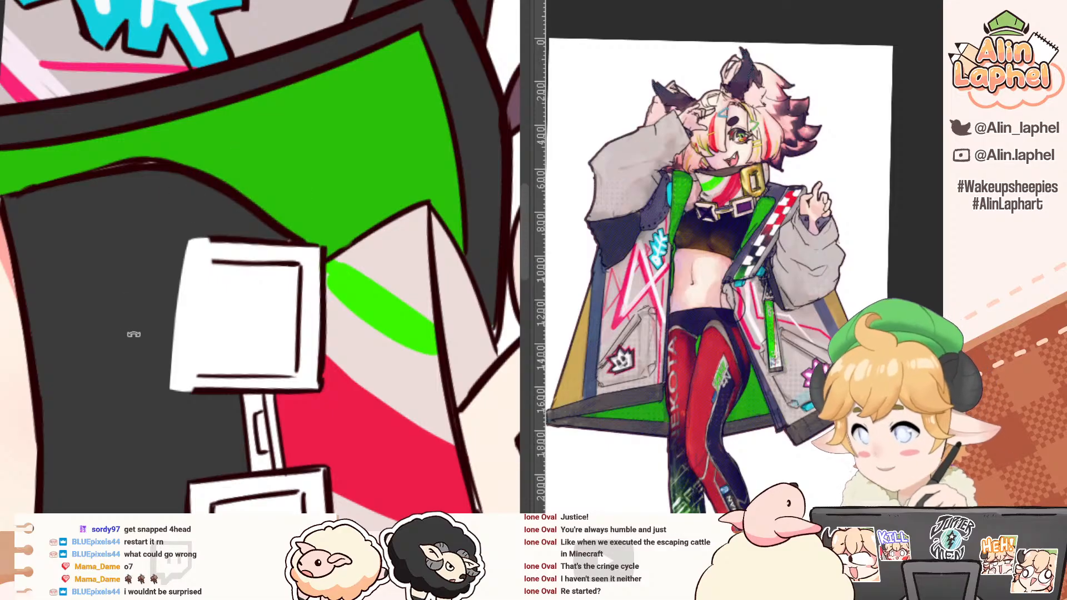
drag(134, 334, 223, 271)
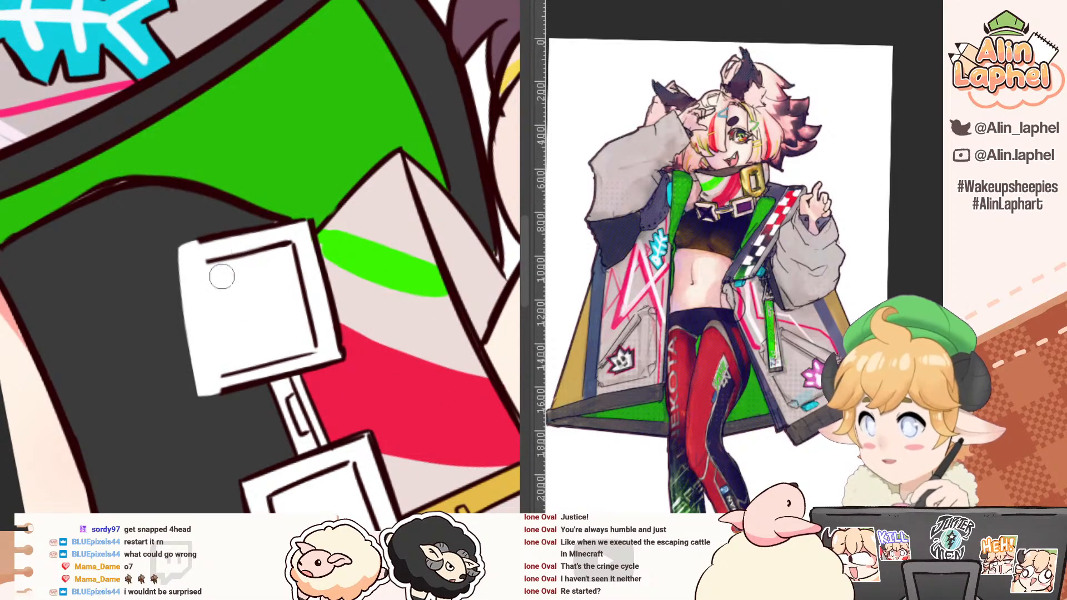
key(e)
drag(214, 374, 222, 390)
Step: Redraw the inner outline along the square buckle's side farthest from the collar, connecting the two adjoining inner lines
key(p)
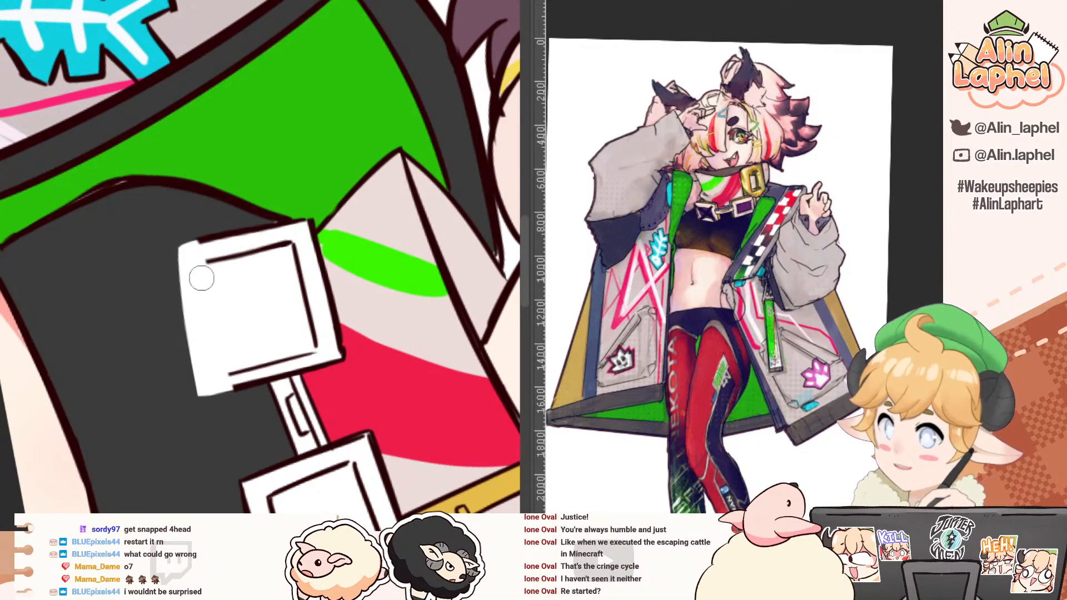
key(ctrl+z)
drag(206, 262, 235, 381)
key(ctrl+z)
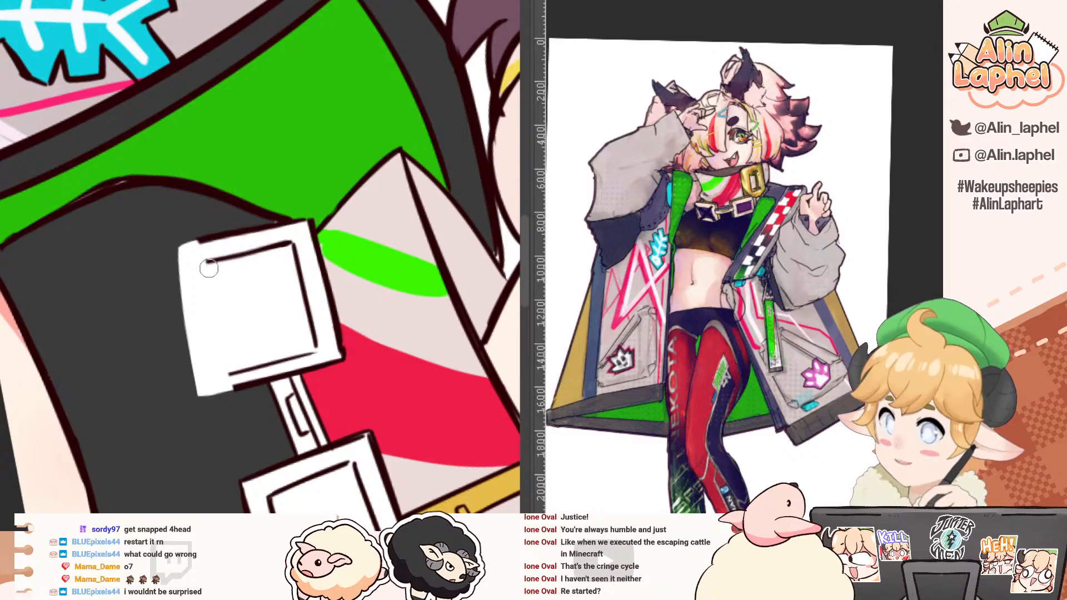
drag(207, 264, 228, 360)
key(ctrl+z)
drag(206, 262, 231, 381)
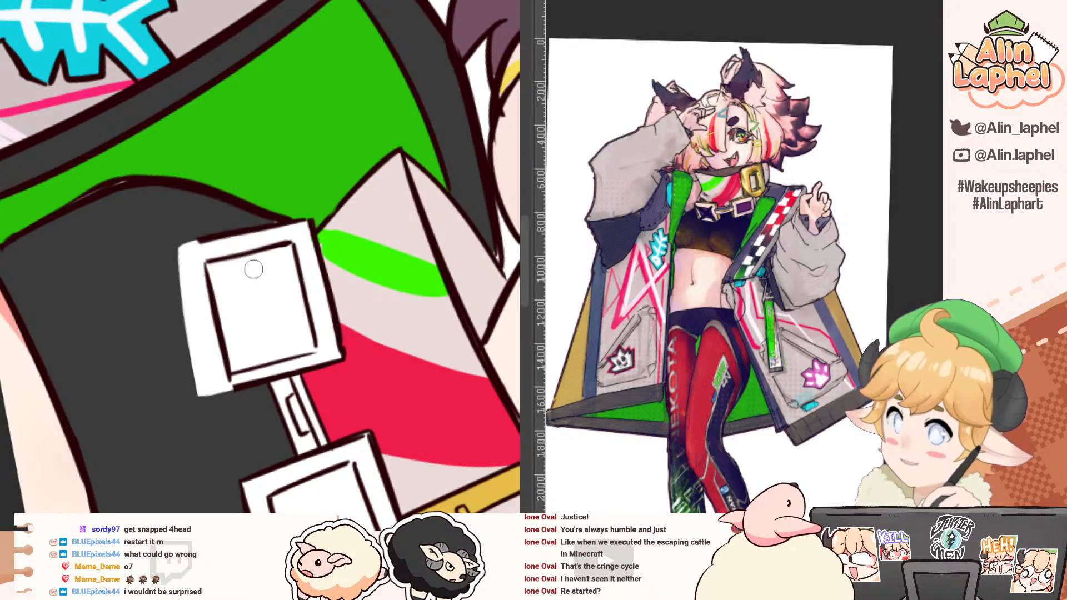
Step: Erase the outer and inner outlines along the square buckle's side nearest the collar and redraw the outer one as a straight line
key(e)
mouse_move(295, 250)
mouse_down()
mouse_move(317, 338)
mouse_move(310, 247)
mouse_move(341, 346)
mouse_up()
key(p)
key(ctrl+z)
drag(312, 224, 341, 330)
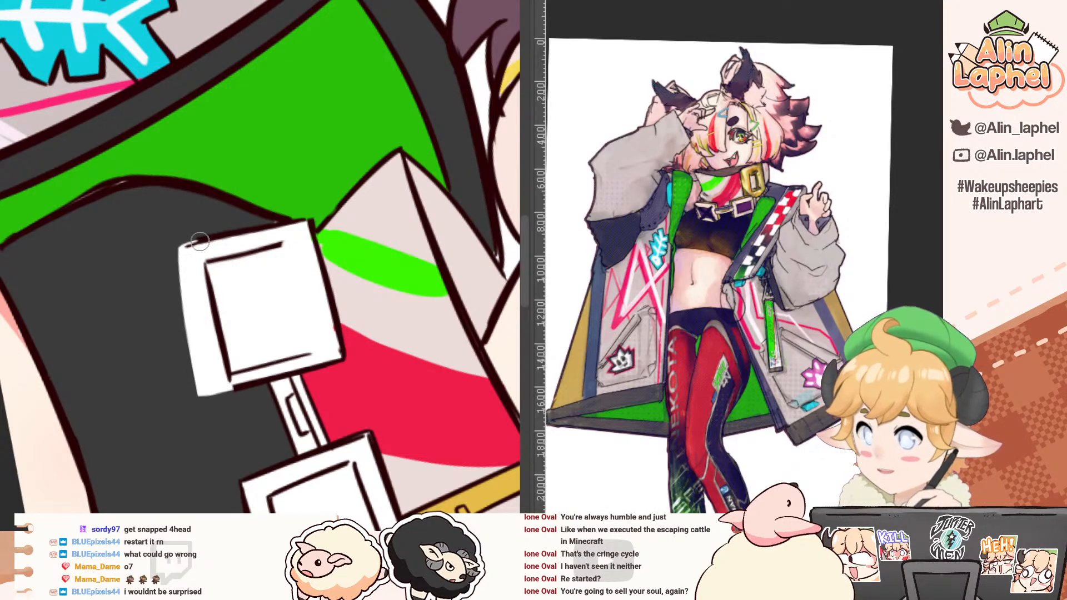
Step: Draw the outer outline along the buckle's side farthest from the collar, slightly inside the white fill's edge
drag(189, 287, 194, 319)
drag(184, 254, 199, 349)
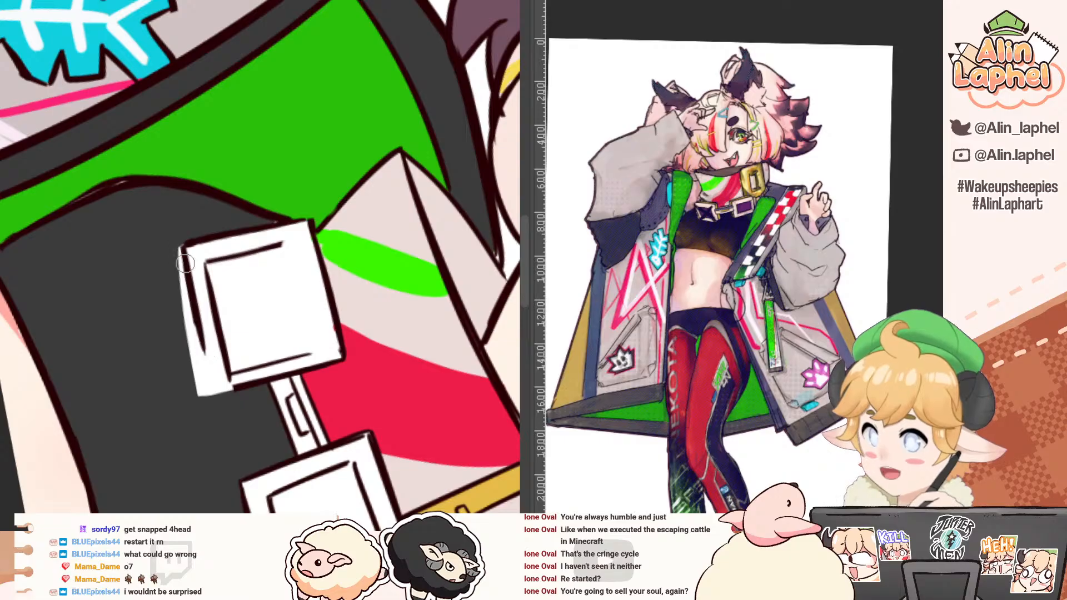
drag(194, 294, 205, 365)
drag(201, 329, 213, 392)
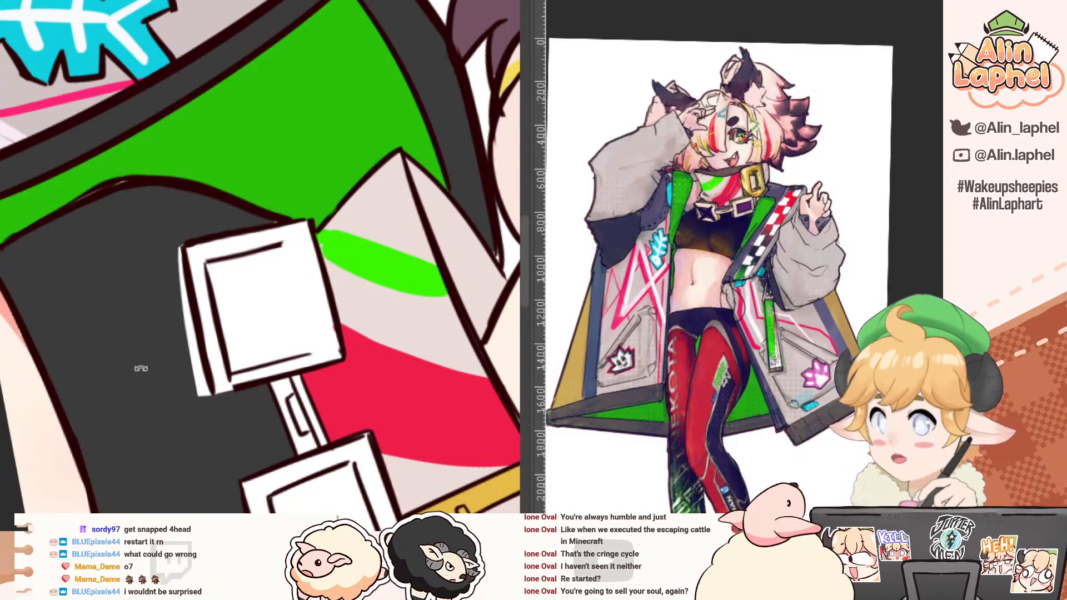
Step: Close the buckle's inner frame with a straight inner outline along the side nearest the collar
drag(141, 368, 146, 186)
drag(104, 239, 102, 282)
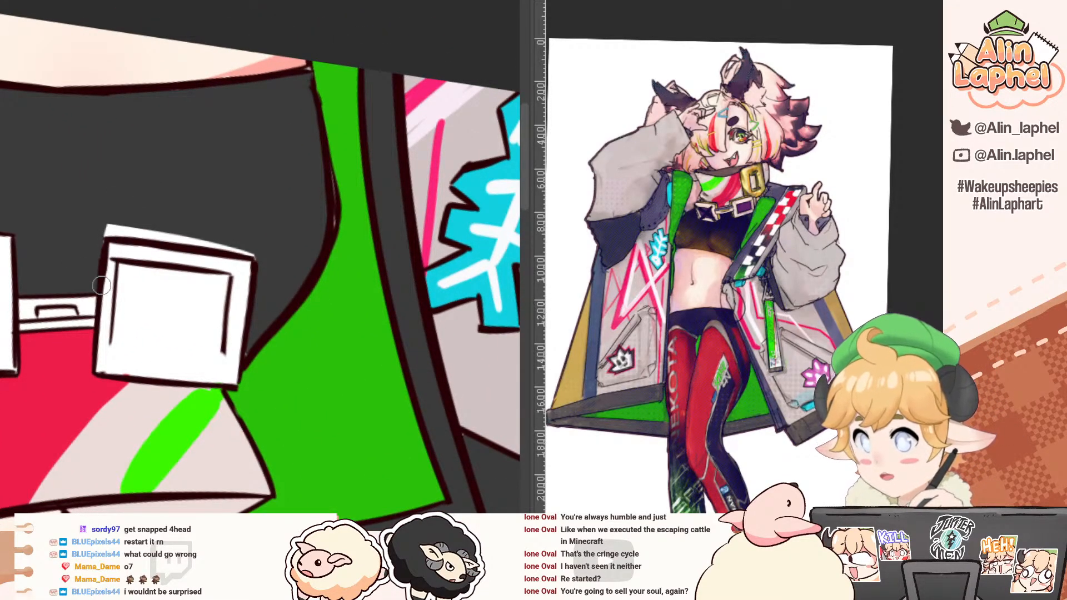
drag(52, 236, 55, 287)
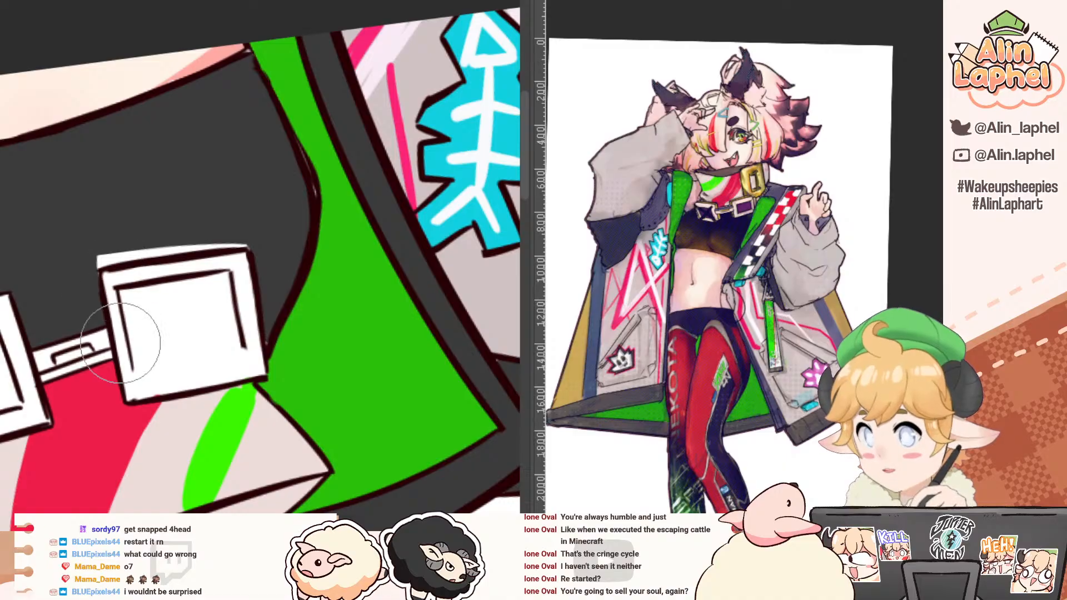
drag(6, 236, 129, 419)
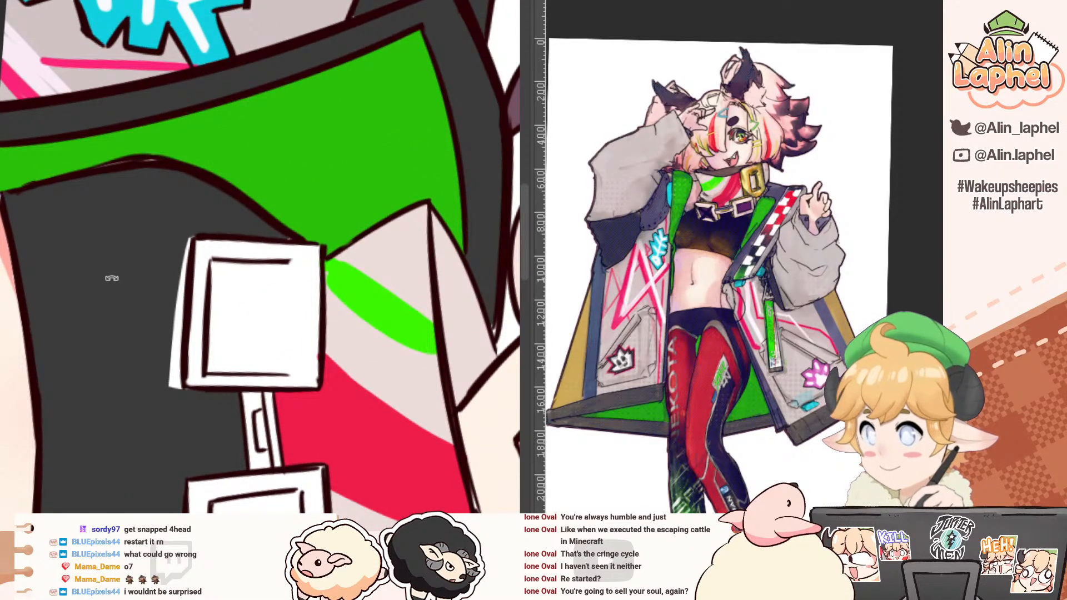
mouse_move(290, 261)
mouse_down()
mouse_move(310, 266)
mouse_move(312, 360)
mouse_up()
key(ctrl+z)
key(ctrl+z)
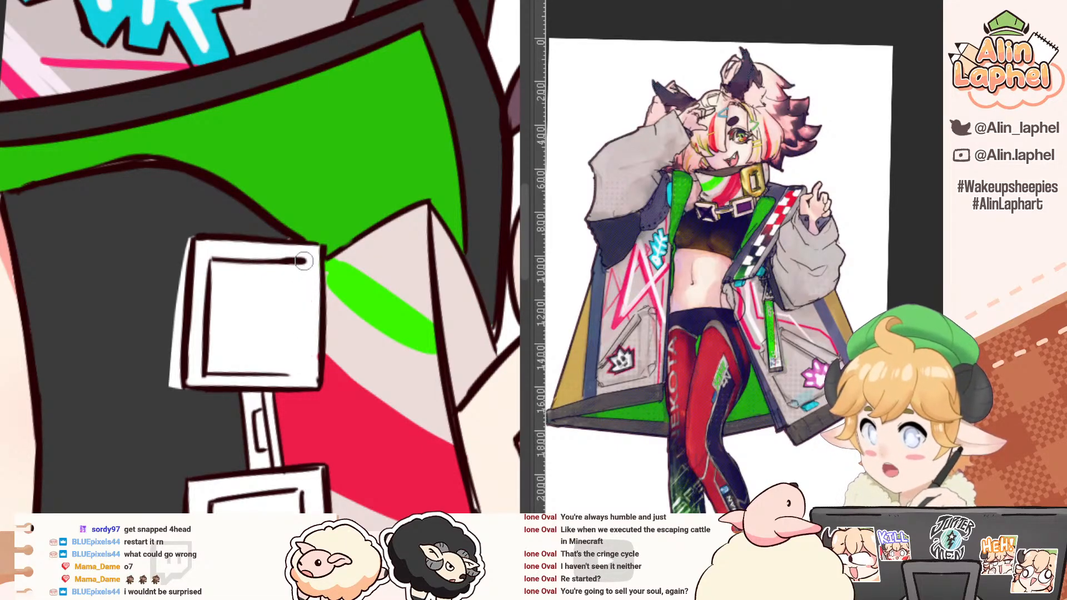
drag(305, 261, 308, 374)
key(ctrl+z)
drag(306, 261, 307, 373)
mouse_move(226, 387)
mouse_down()
mouse_move(112, 299)
mouse_move(118, 322)
mouse_up()
drag(145, 378, 151, 394)
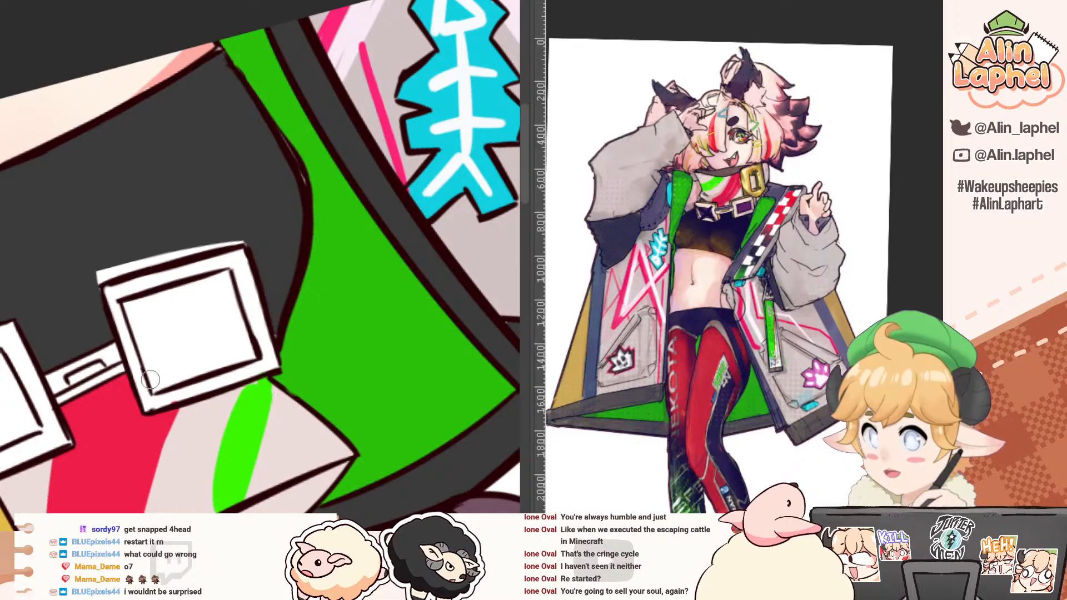
Step: Fill the white strip left outside the square buckle's outer outline with the dark grey of the top
drag(41, 278, 133, 430)
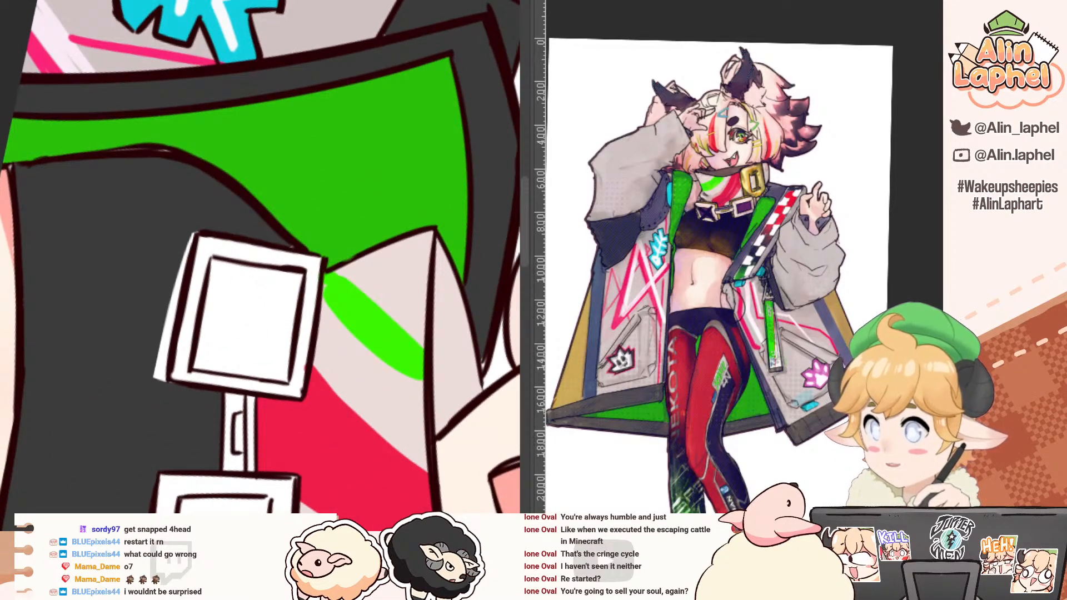
click(136, 292)
key(ctrl+z)
drag(67, 293, 81, 346)
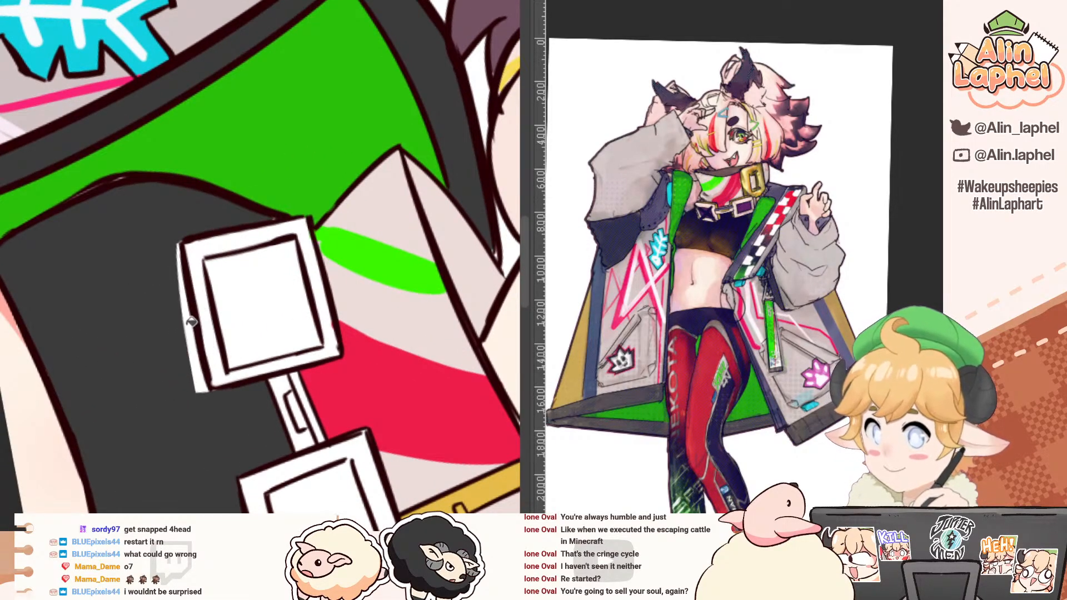
drag(183, 267, 153, 220)
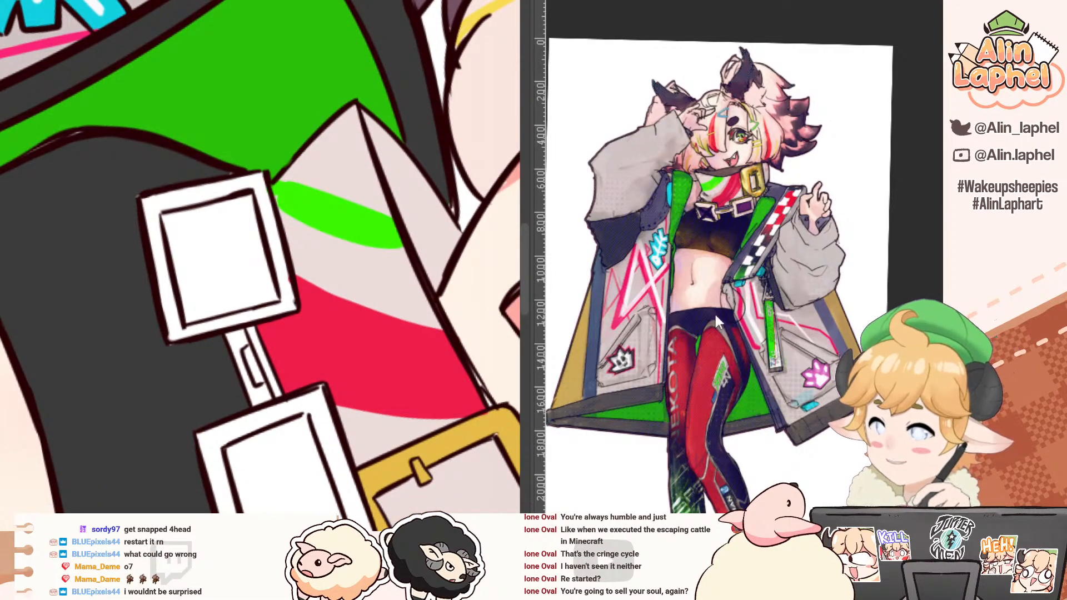
Step: Following the reference, fill both square buckle frames with pale pink and their centres with purple
scroll(714, 312, up, 2)
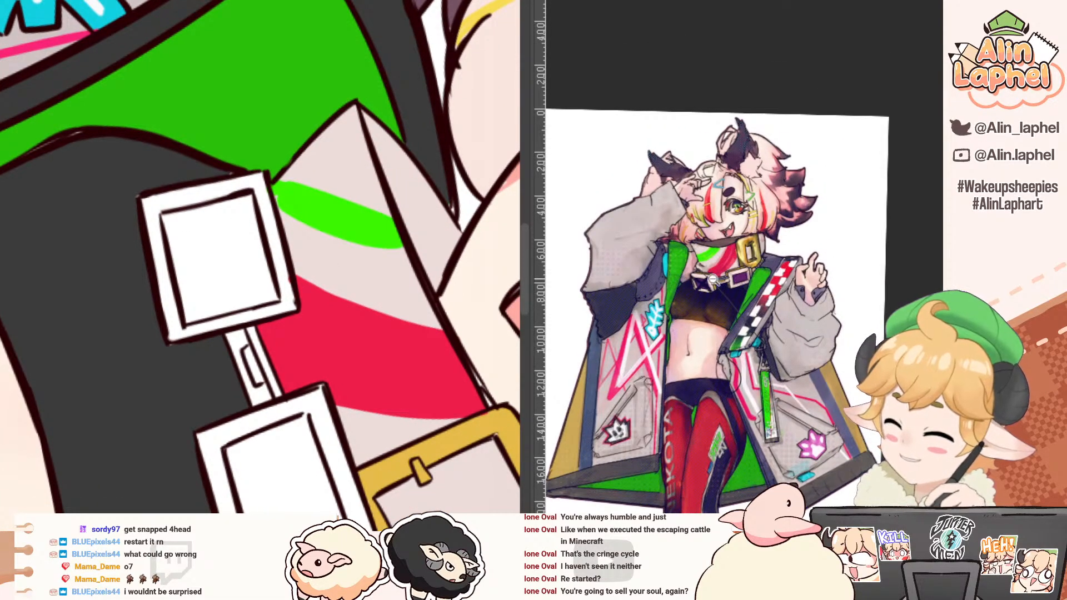
scroll(712, 279, up, 5)
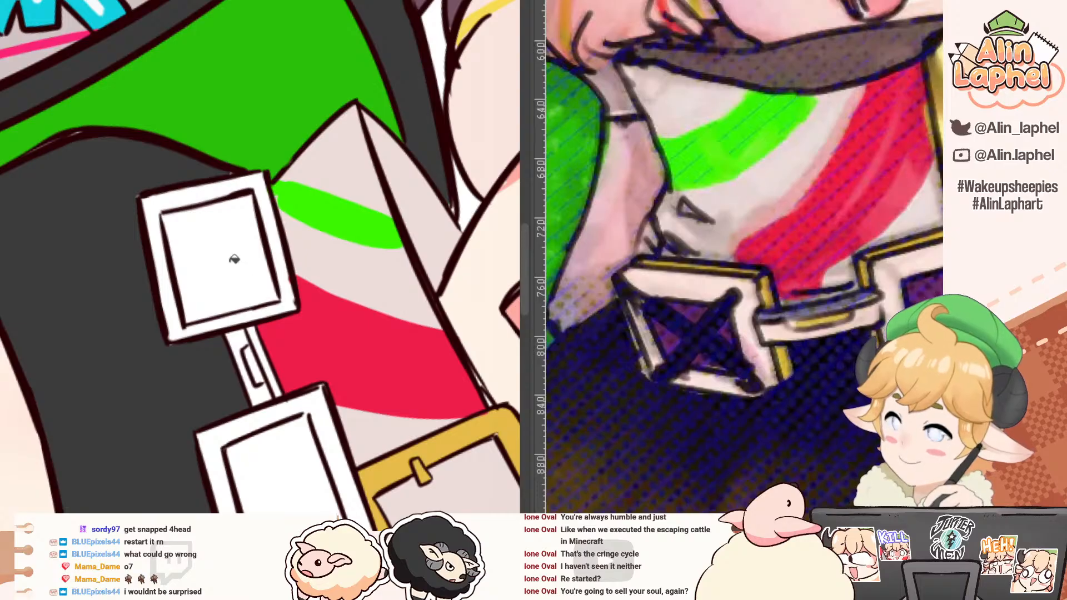
scroll(233, 261, down, 3)
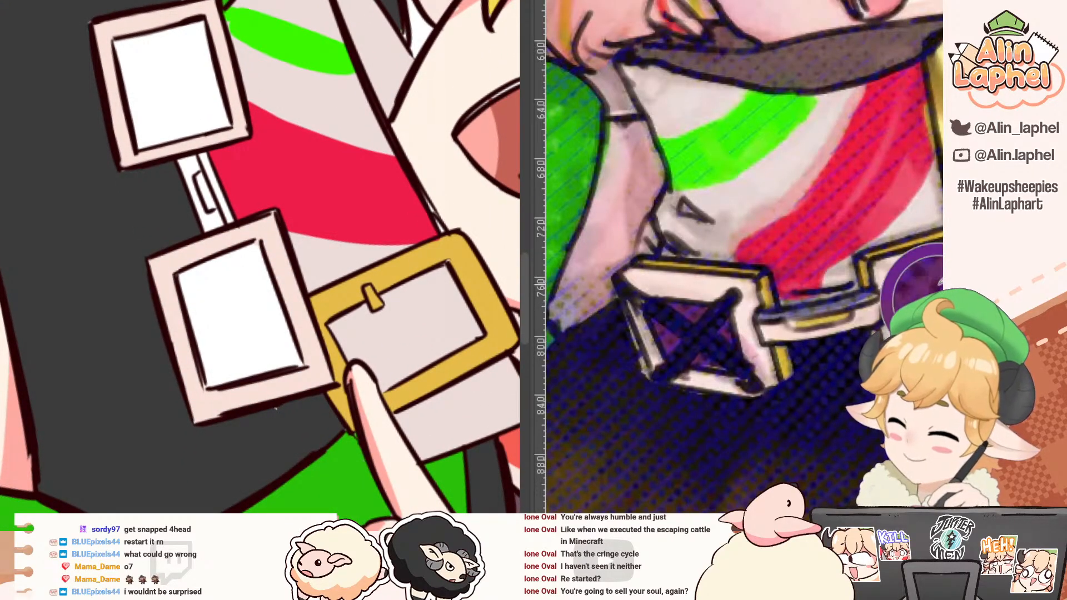
click(257, 261)
click(159, 93)
Step: Draw the outline of a narrow diagonal bar with rounded ends across the purple centre of the buckle beside the green stripe
scroll(160, 96, up, 2)
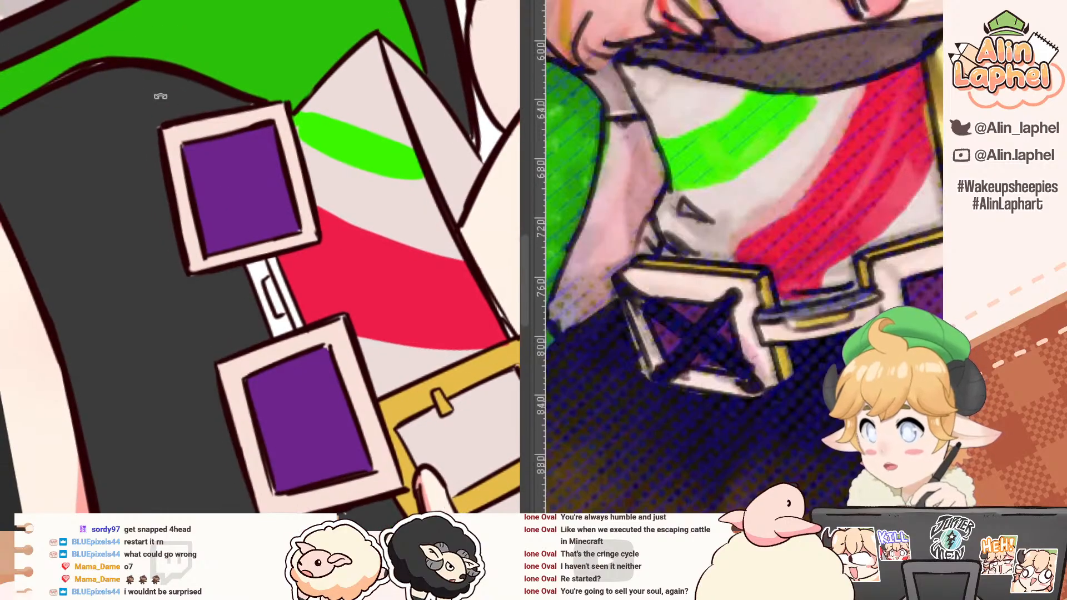
drag(161, 96, 205, 146)
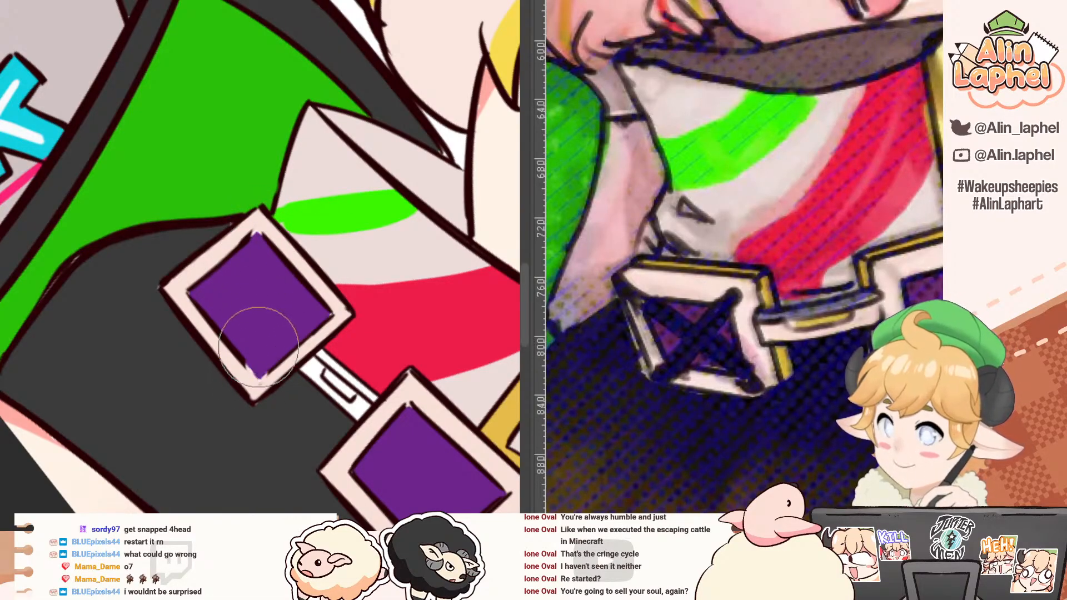
key(p)
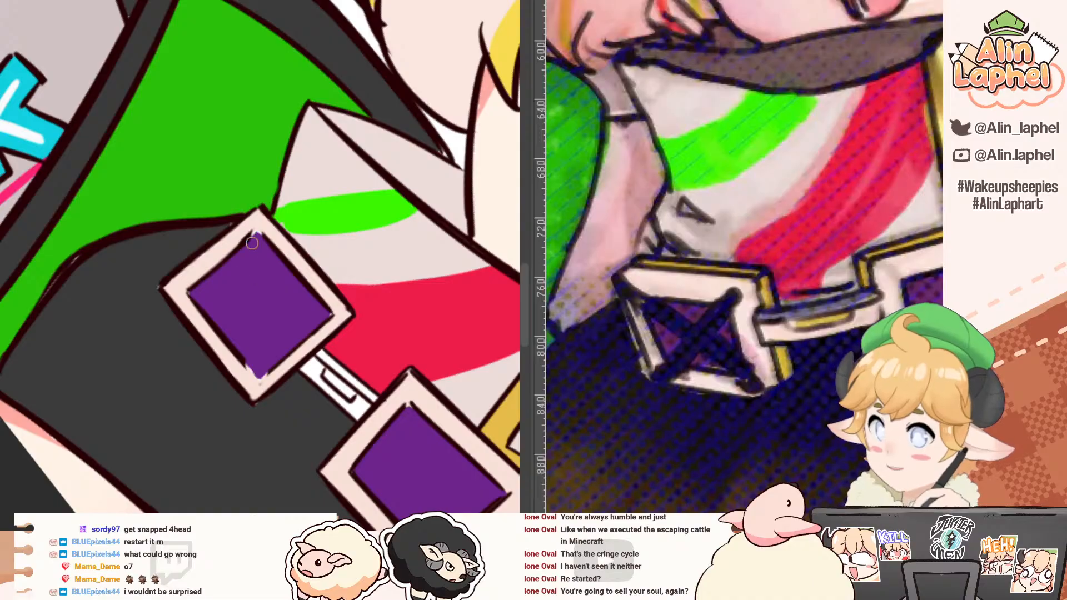
mouse_move(256, 240)
mouse_down()
mouse_move(248, 309)
mouse_move(262, 367)
mouse_move(268, 241)
mouse_move(254, 245)
mouse_up()
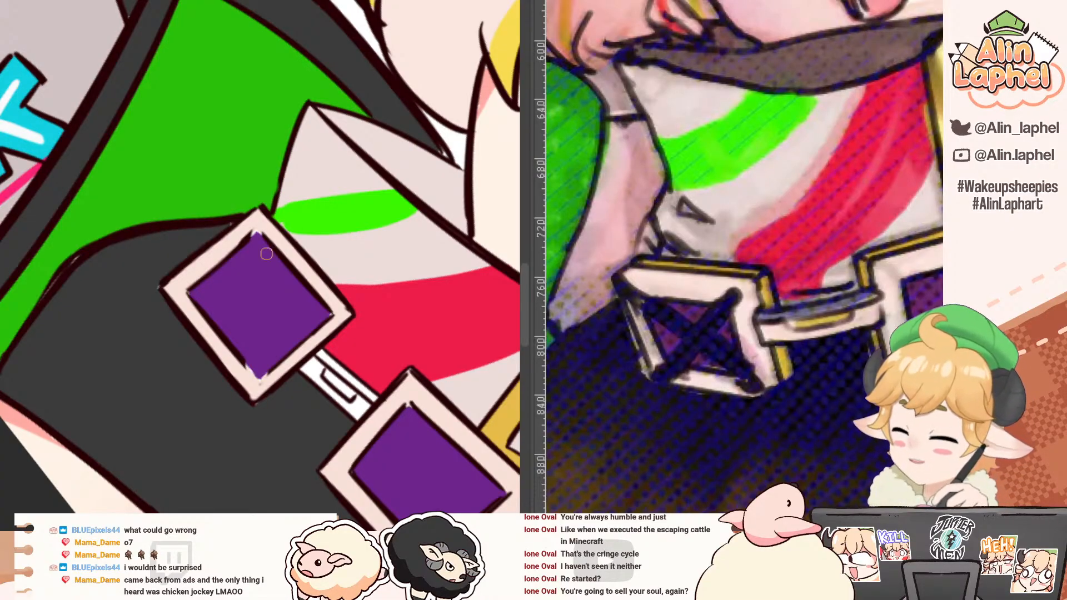
mouse_move(248, 233)
mouse_down()
mouse_move(251, 382)
mouse_move(266, 358)
mouse_move(269, 270)
mouse_up()
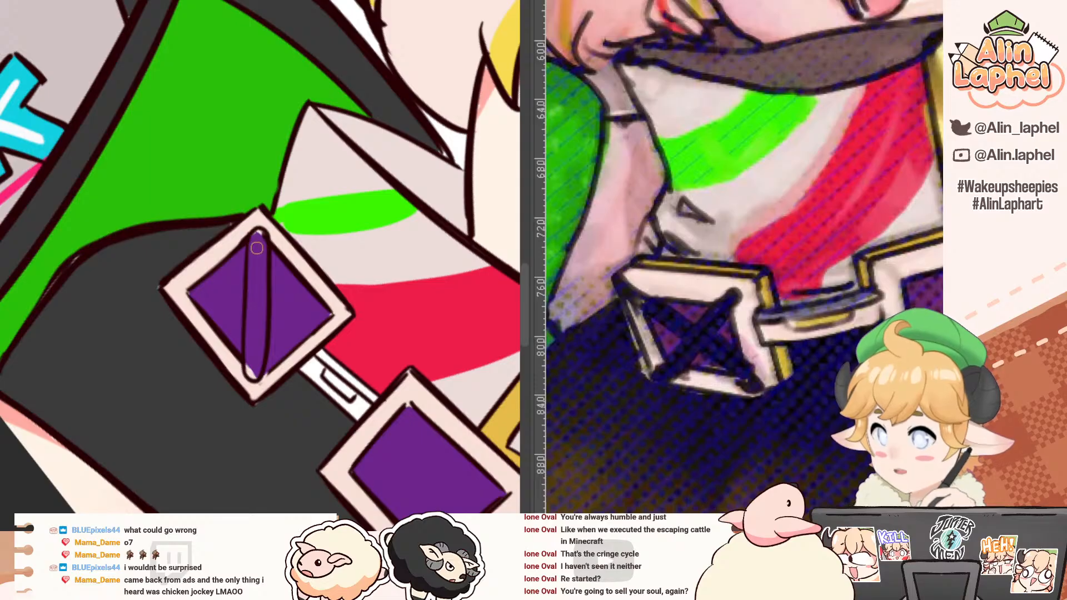
Step: Erase the middle of one bar line and draw a second diagonal bar across it, forming an X in the purple buckle
key(e)
key(r)
mouse_move(132, 325)
mouse_down()
mouse_move(152, 240)
mouse_move(195, 166)
mouse_up()
drag(193, 254, 192, 324)
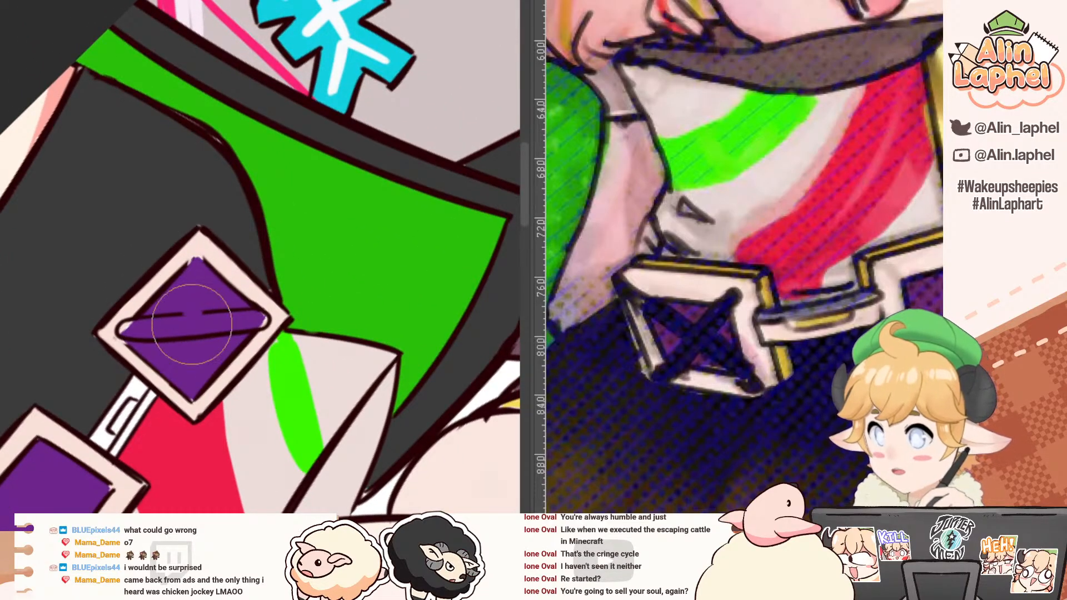
key(p)
drag(191, 259, 183, 383)
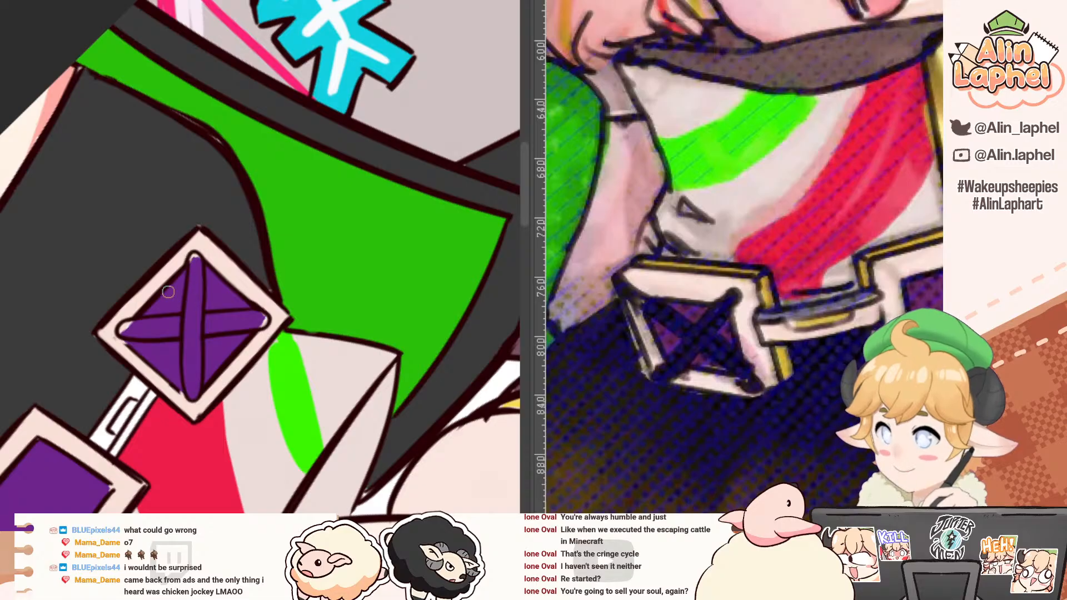
scroll(166, 307, down, 2)
key(r)
drag(47, 142, 154, 267)
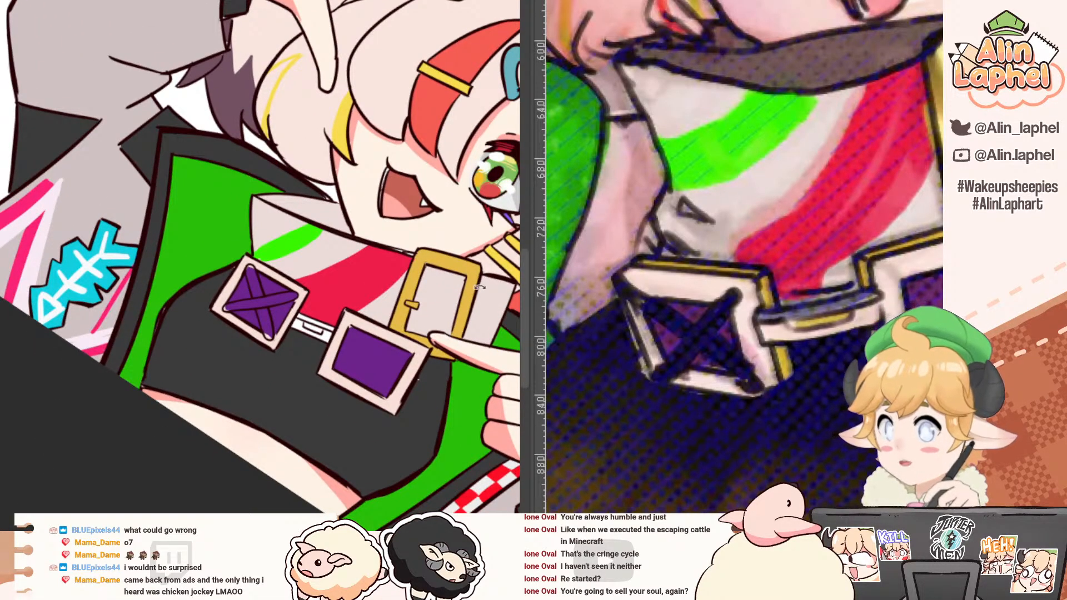
drag(168, 330, 170, 344)
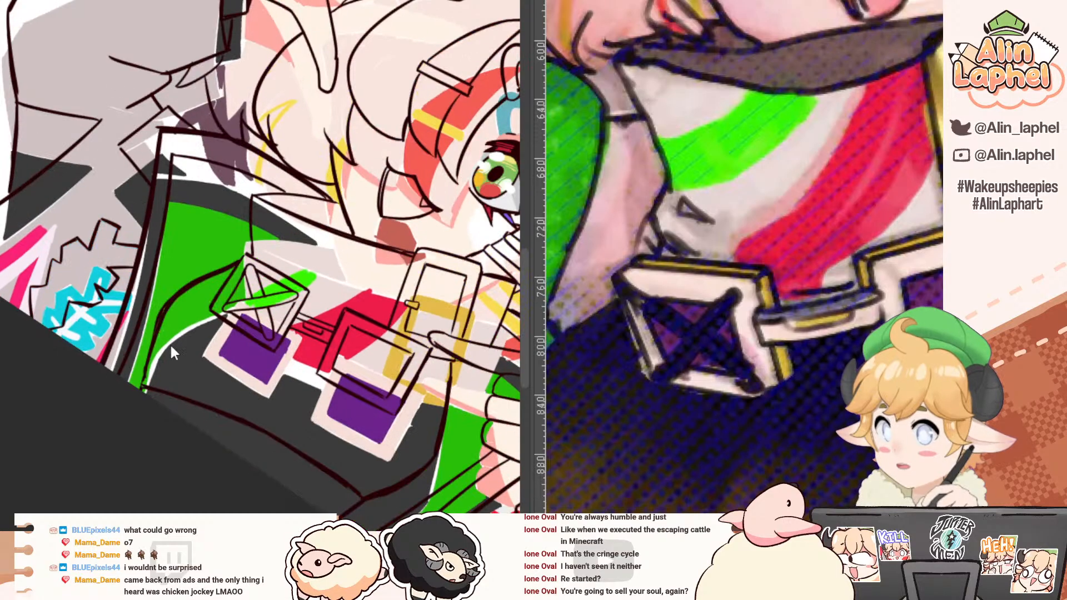
key(ctrl+z)
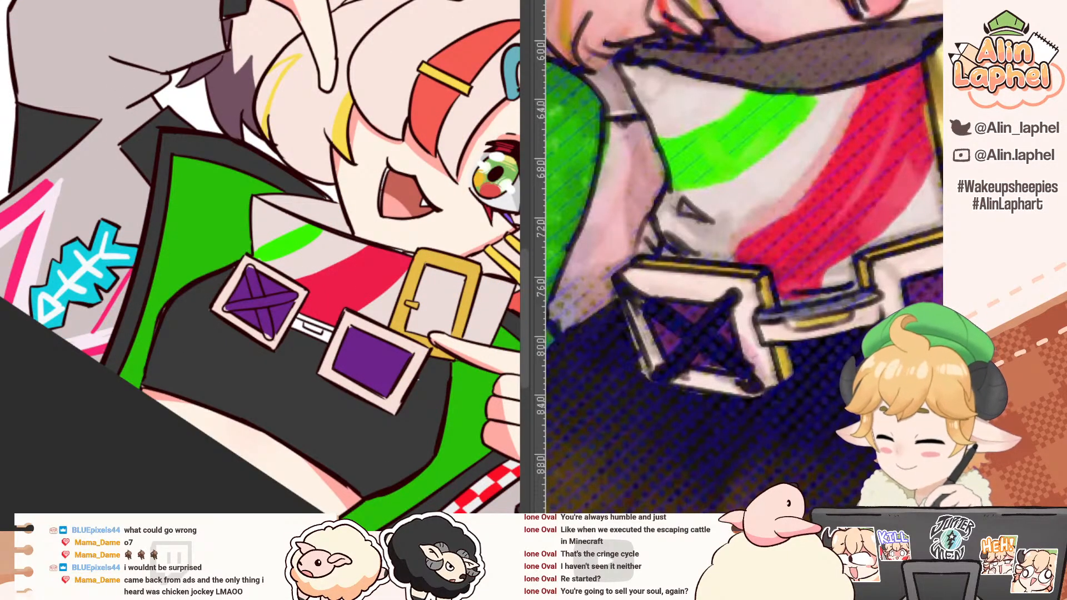
Step: Fill both crossed bars of the X in the purple buckle with navy blue, including their rounded ends
scroll(245, 261, up, 3)
drag(222, 393, 432, 353)
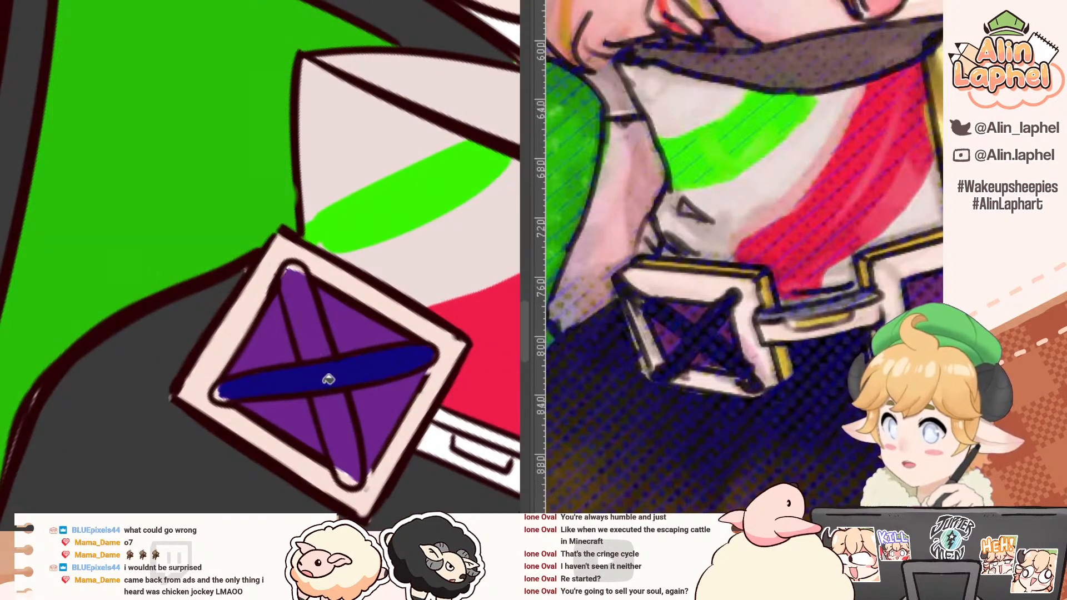
drag(290, 273, 349, 457)
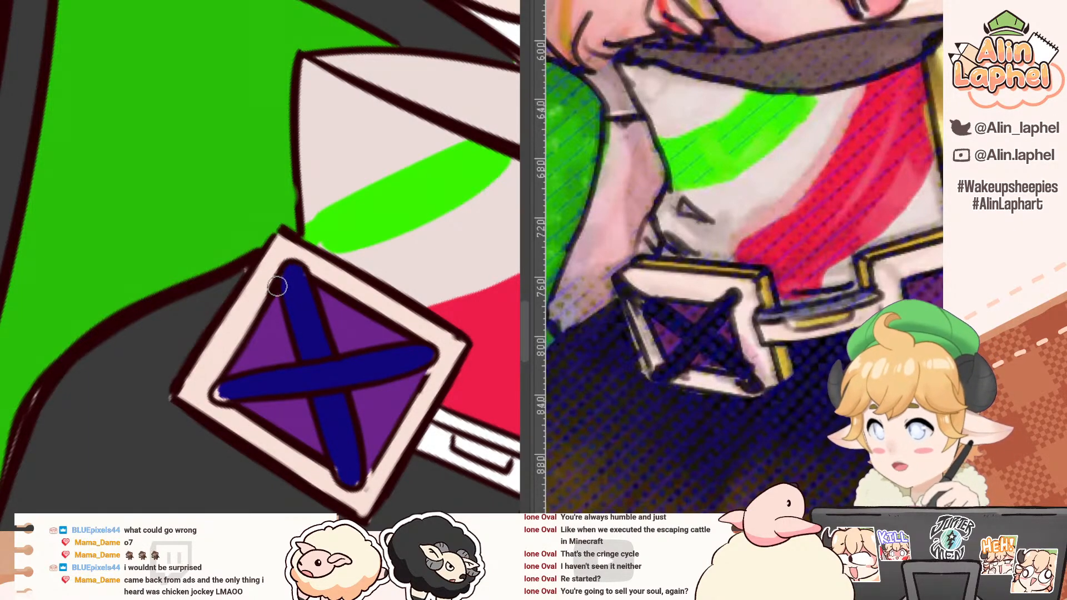
mouse_move(221, 395)
mouse_down()
mouse_move(122, 324)
mouse_move(92, 334)
mouse_move(155, 423)
mouse_up()
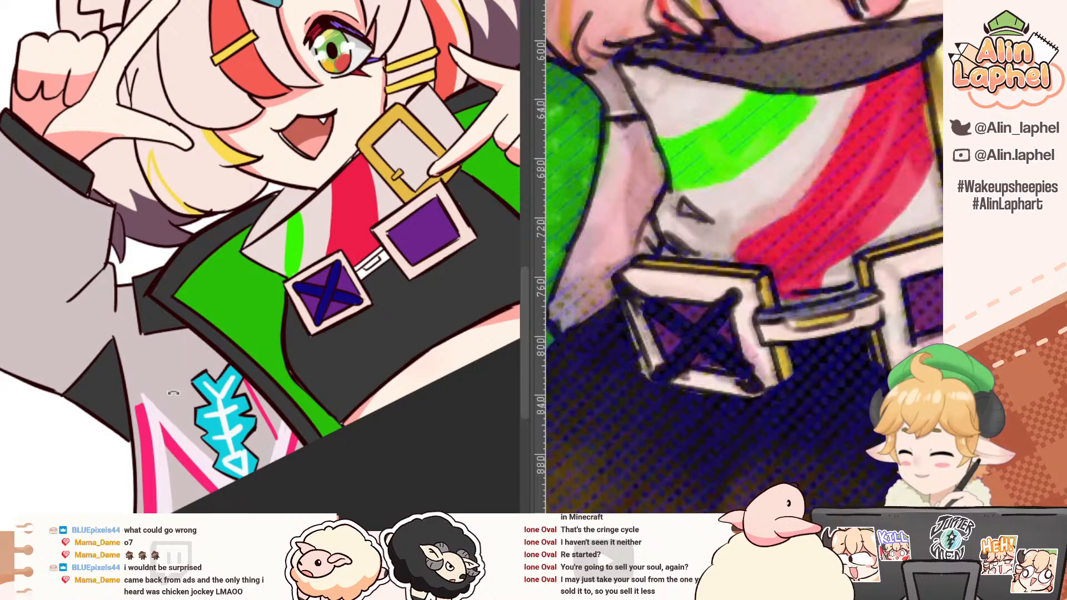
Step: Compare the coloured face, hair clips, collar and buckles with the reference drawing
drag(701, 303, 569, 247)
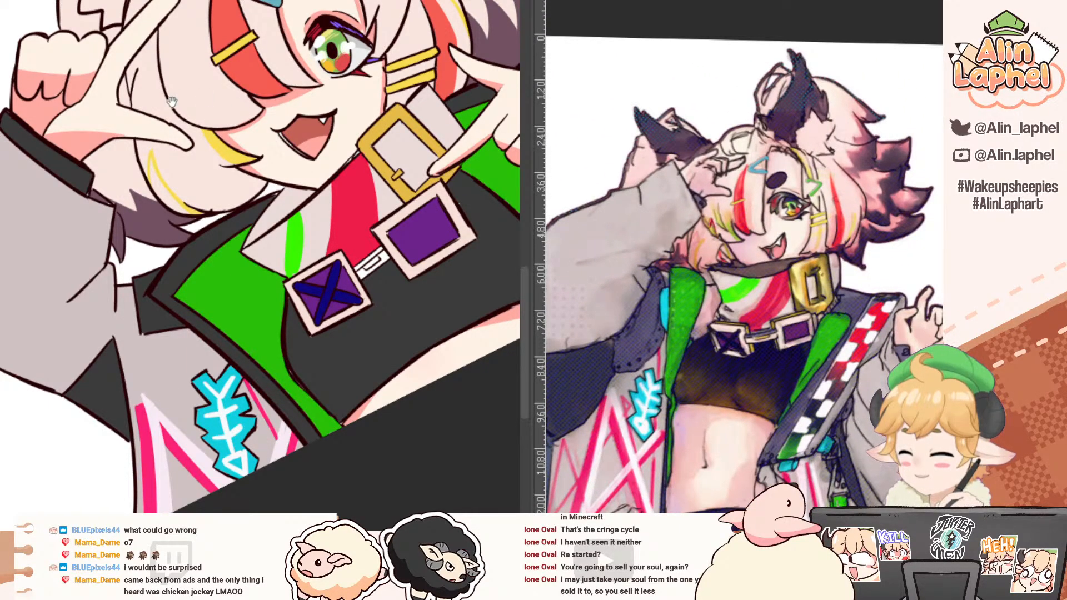
scroll(105, 136, down, 4)
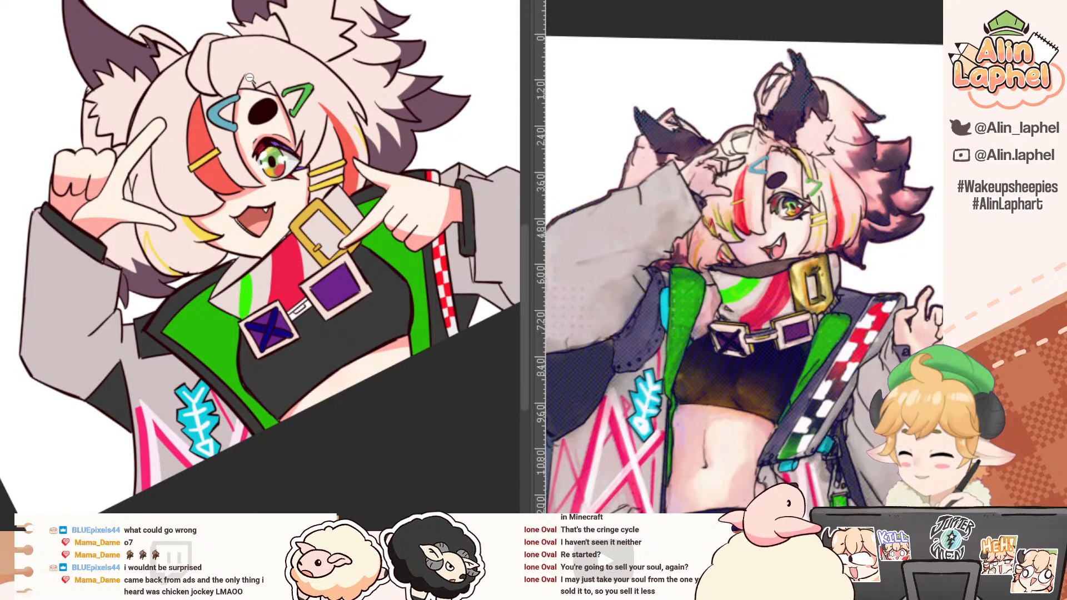
scroll(256, 78, up, 3)
drag(264, 98, 256, 143)
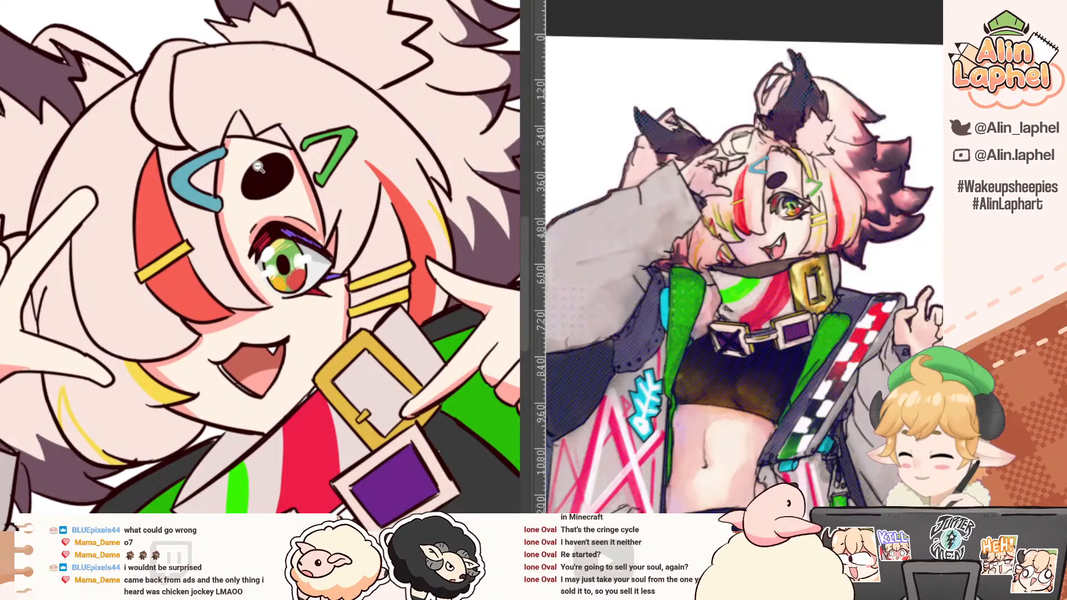
drag(200, 119, 214, 162)
scroll(214, 162, down, 5)
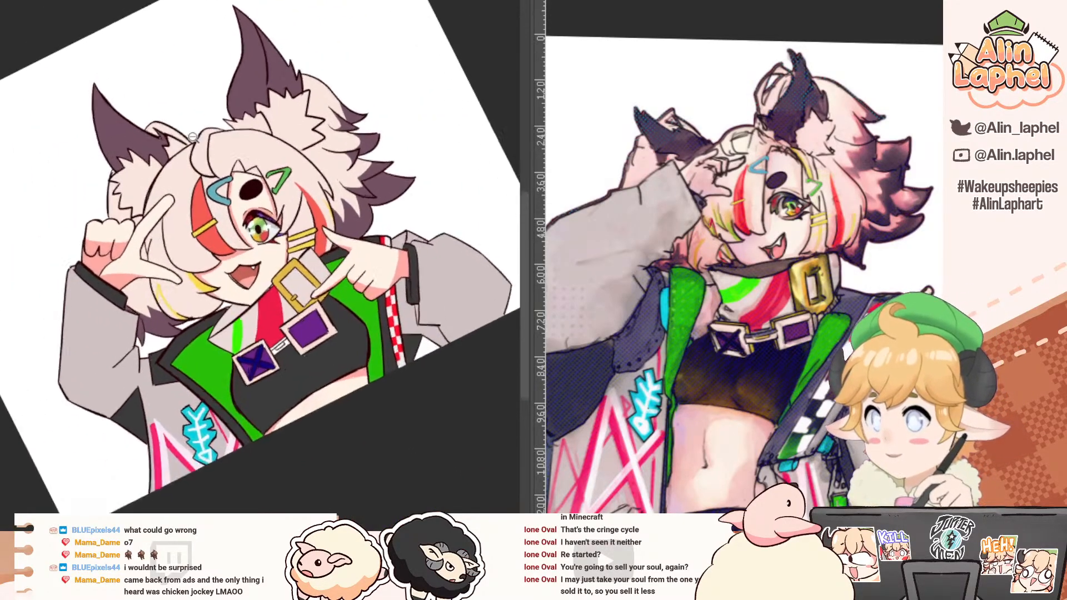
scroll(220, 152, up, 4)
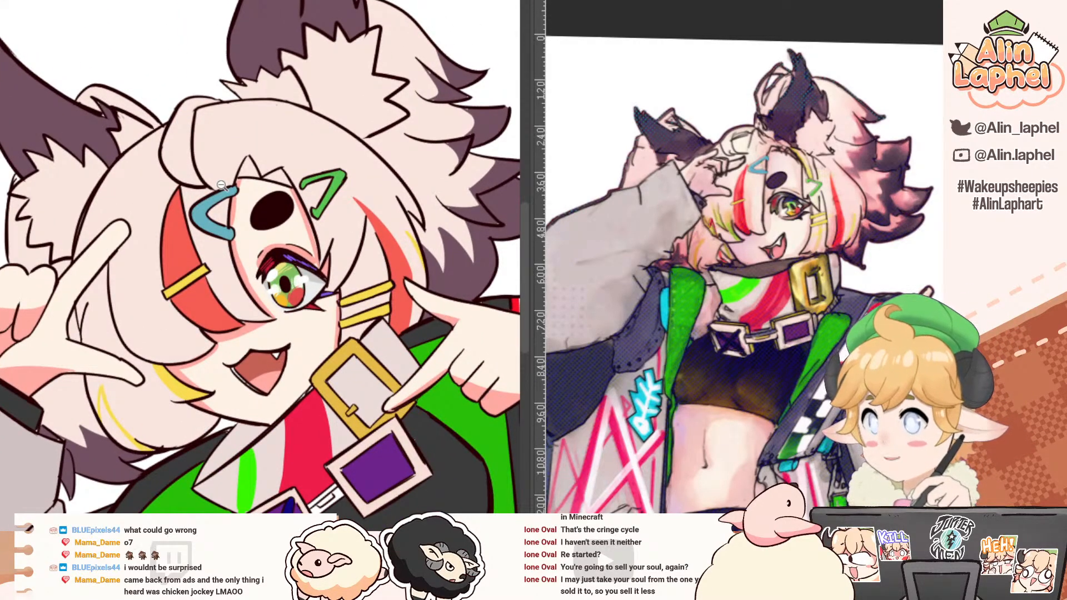